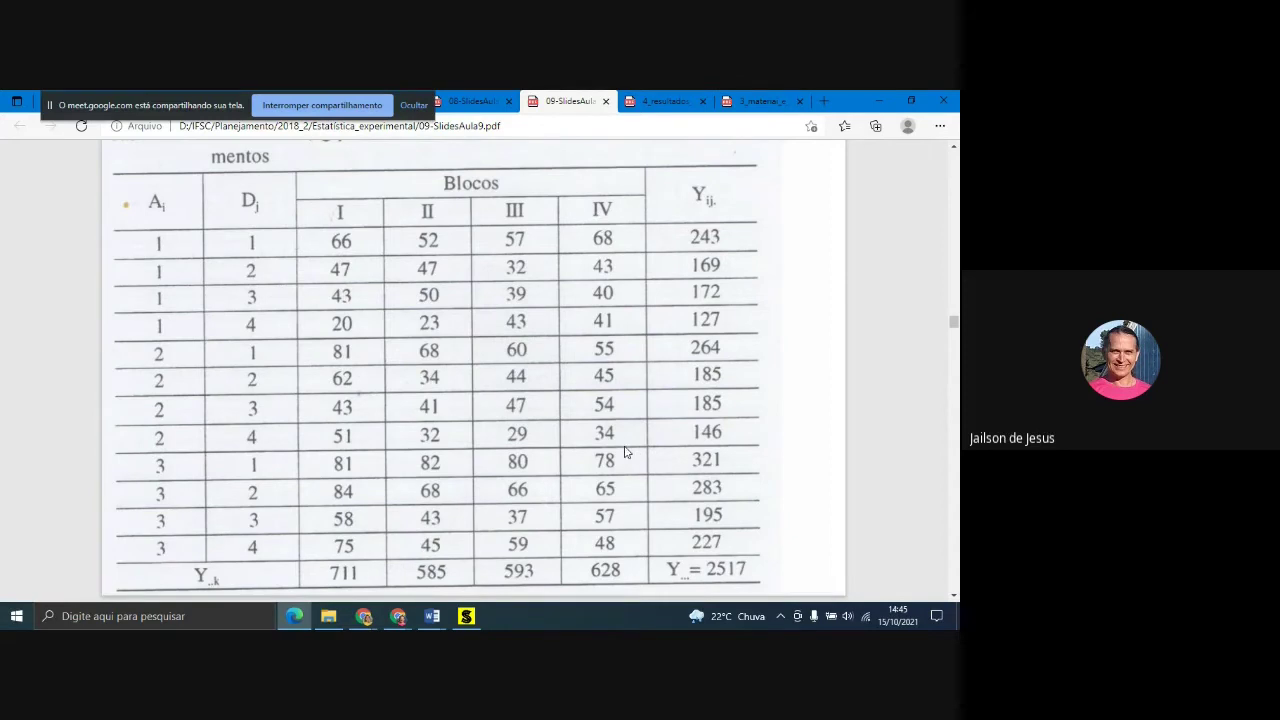
# - Switch to Sisvar and create a new data file named Fatorial1 with 4 fields
pyautogui.click(476, 622)
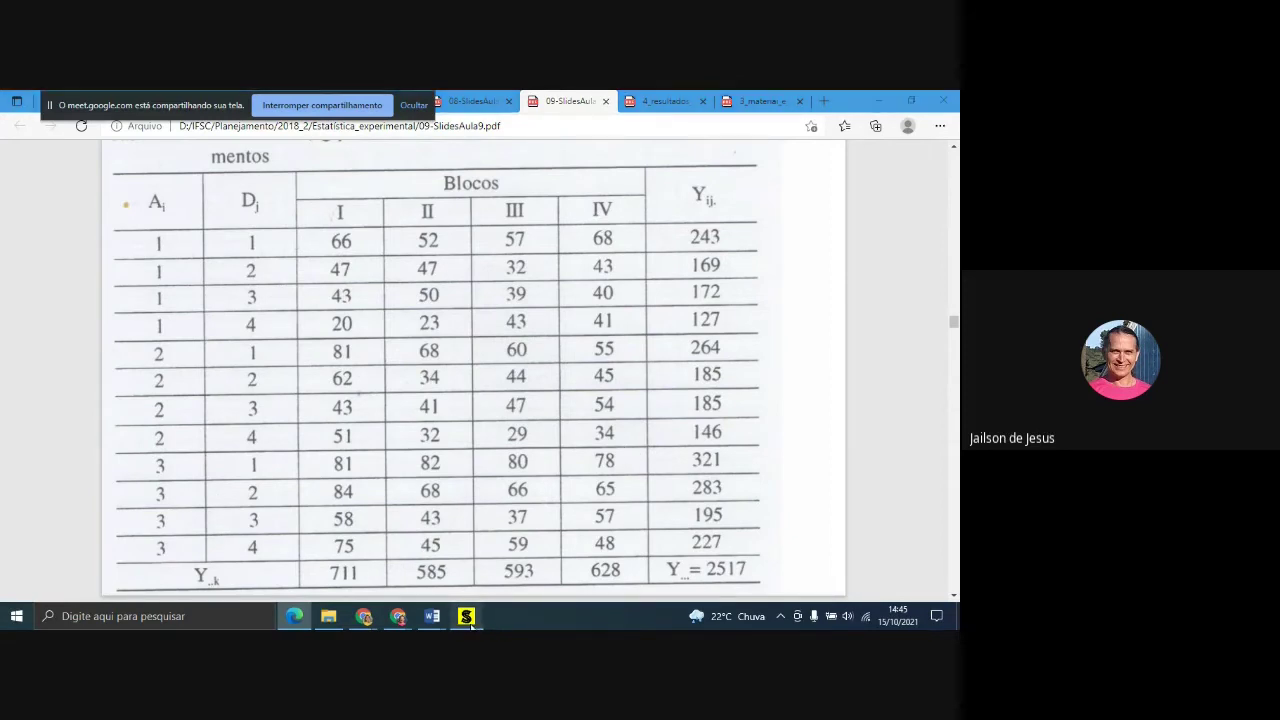
pyautogui.click(260, 216)
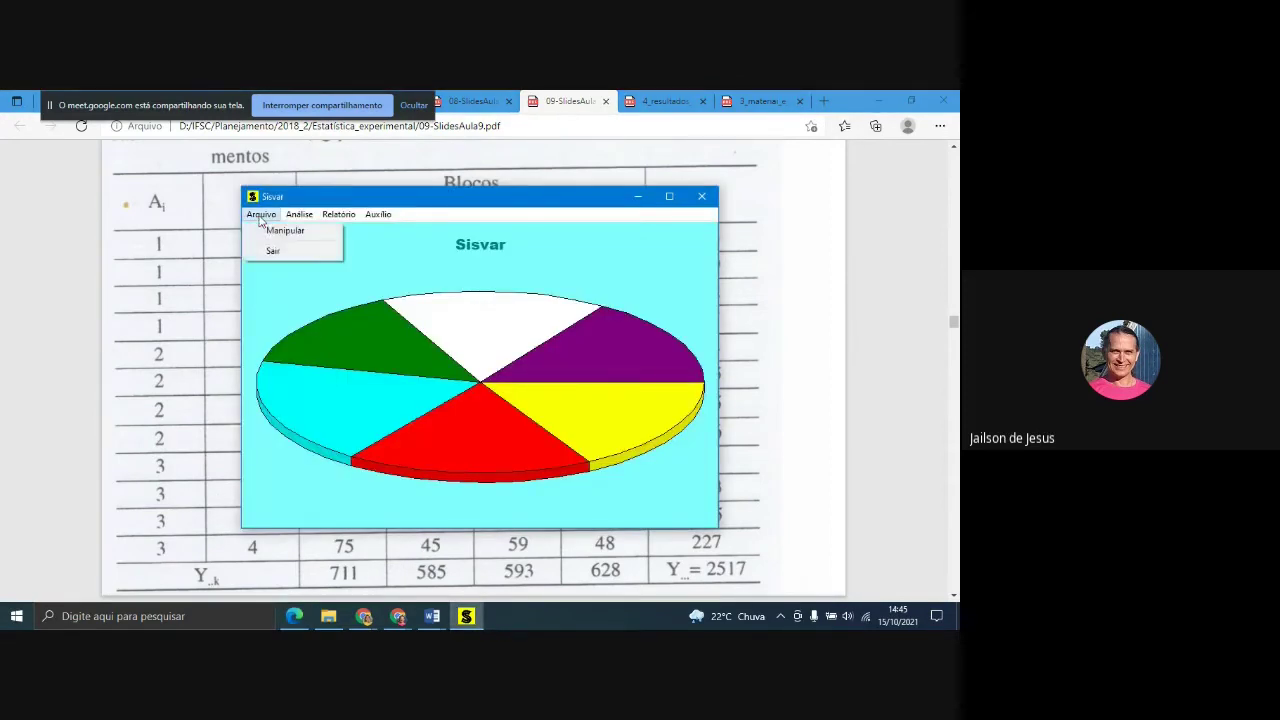
pyautogui.click(275, 230)
pyautogui.click(314, 256)
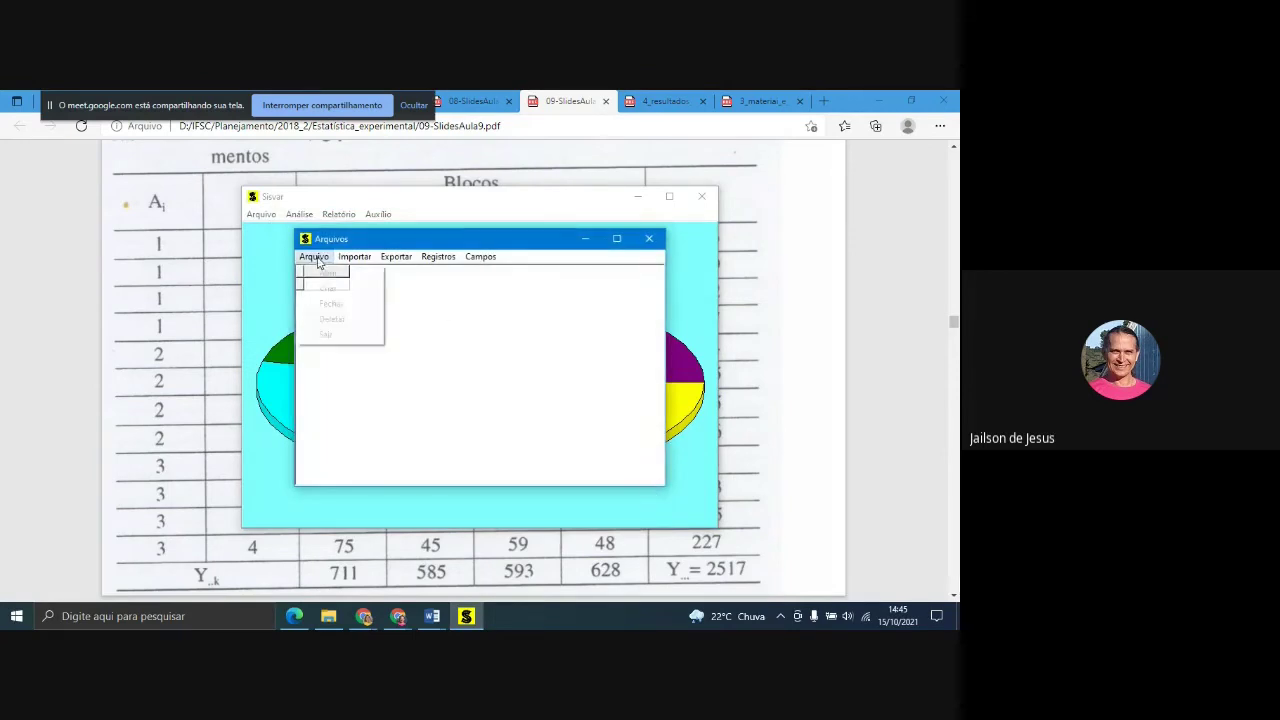
pyautogui.click(330, 288)
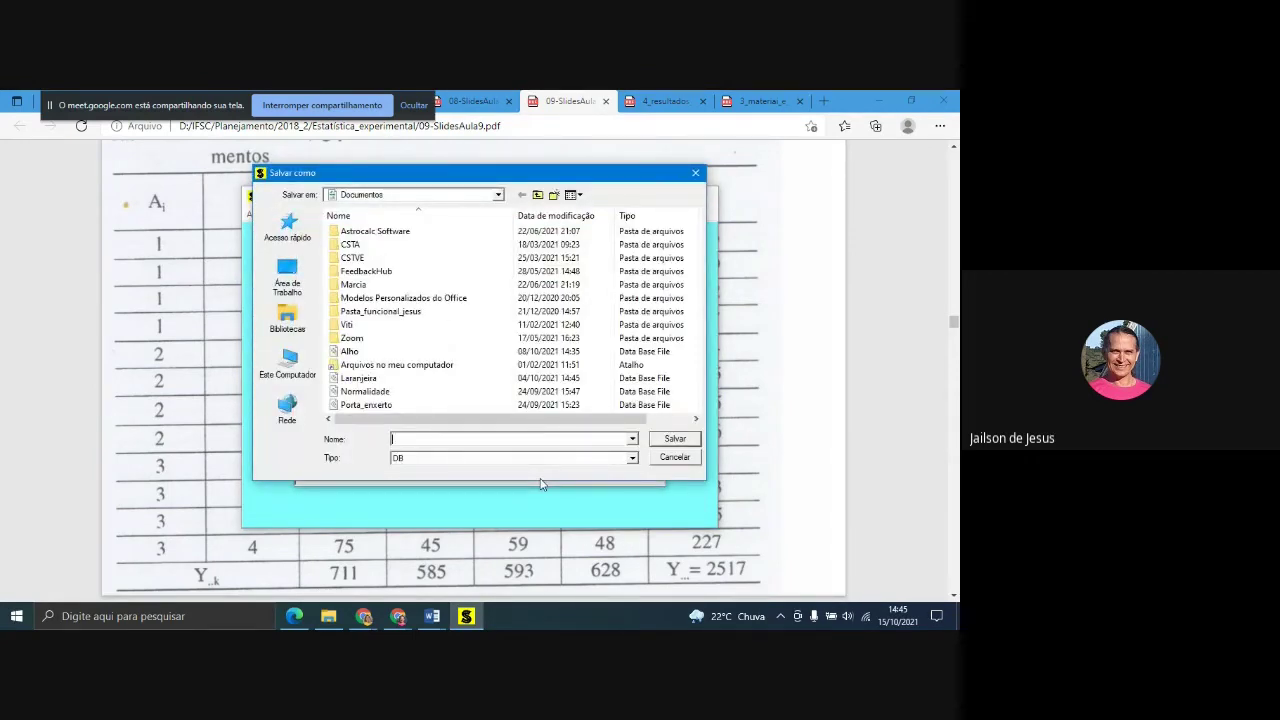
pyautogui.write('Fatorial1')
pyautogui.click(674, 439)
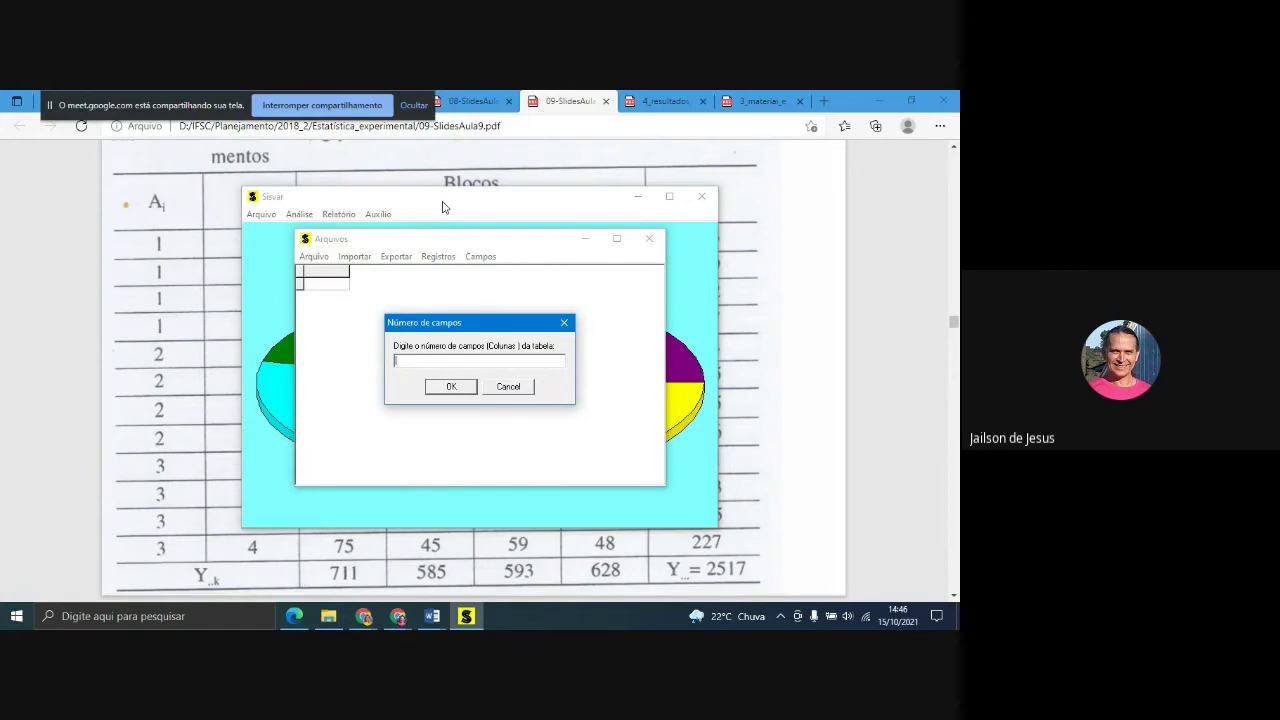
pyautogui.write('4')
pyautogui.press('Return')
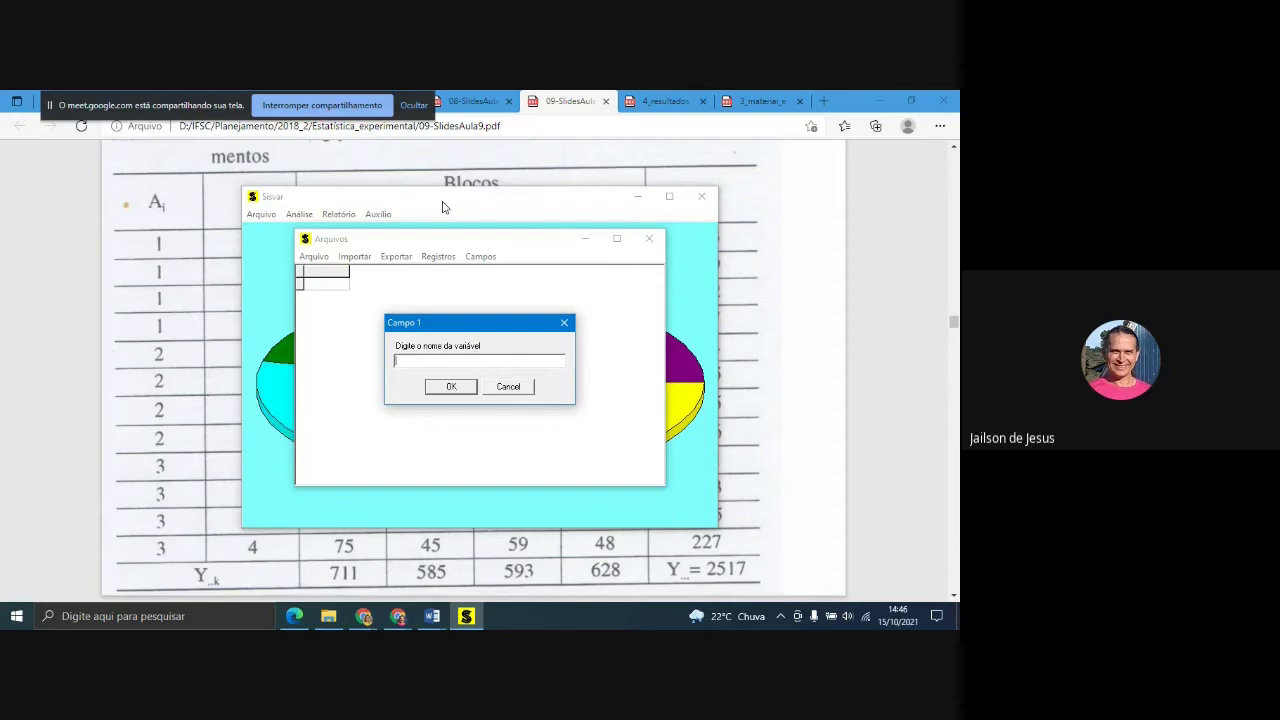
# - Define the first two fields as numeric variables named Fator A and Fator D
pyautogui.write('Fator A')
pyautogui.click(455, 386)
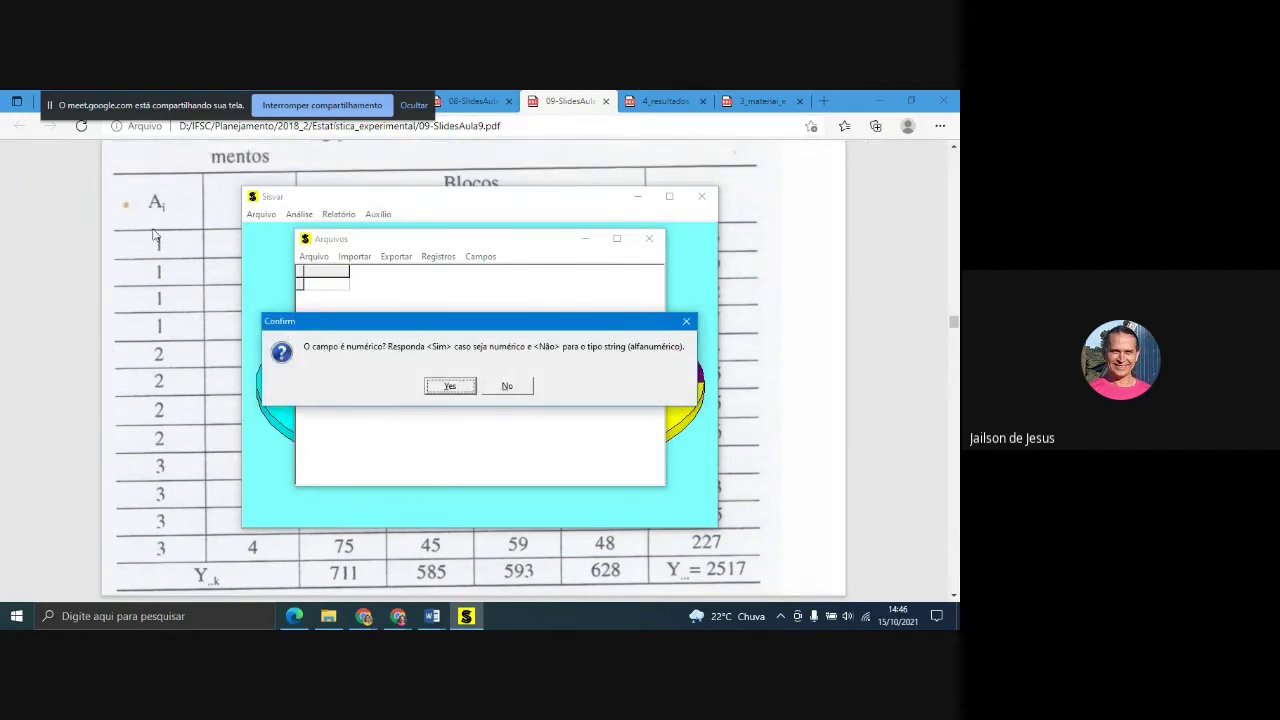
pyautogui.click(460, 386)
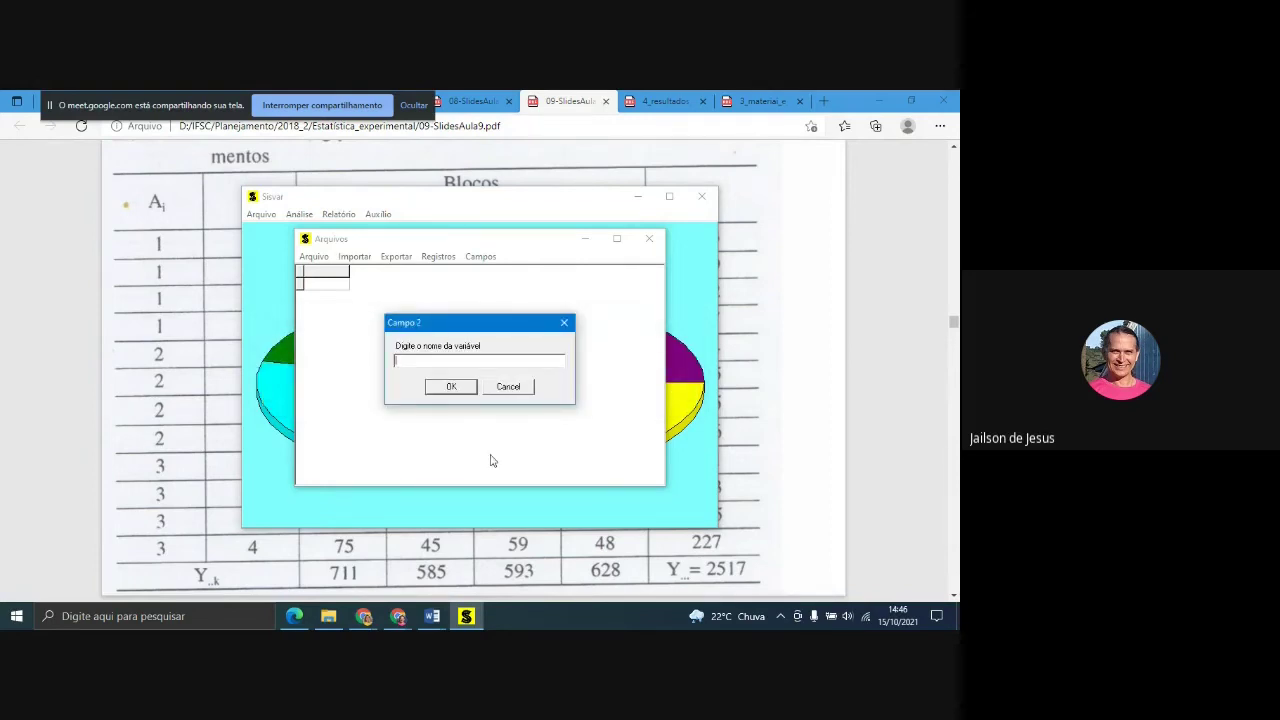
pyautogui.write('Fator D')
pyautogui.click(180, 281)
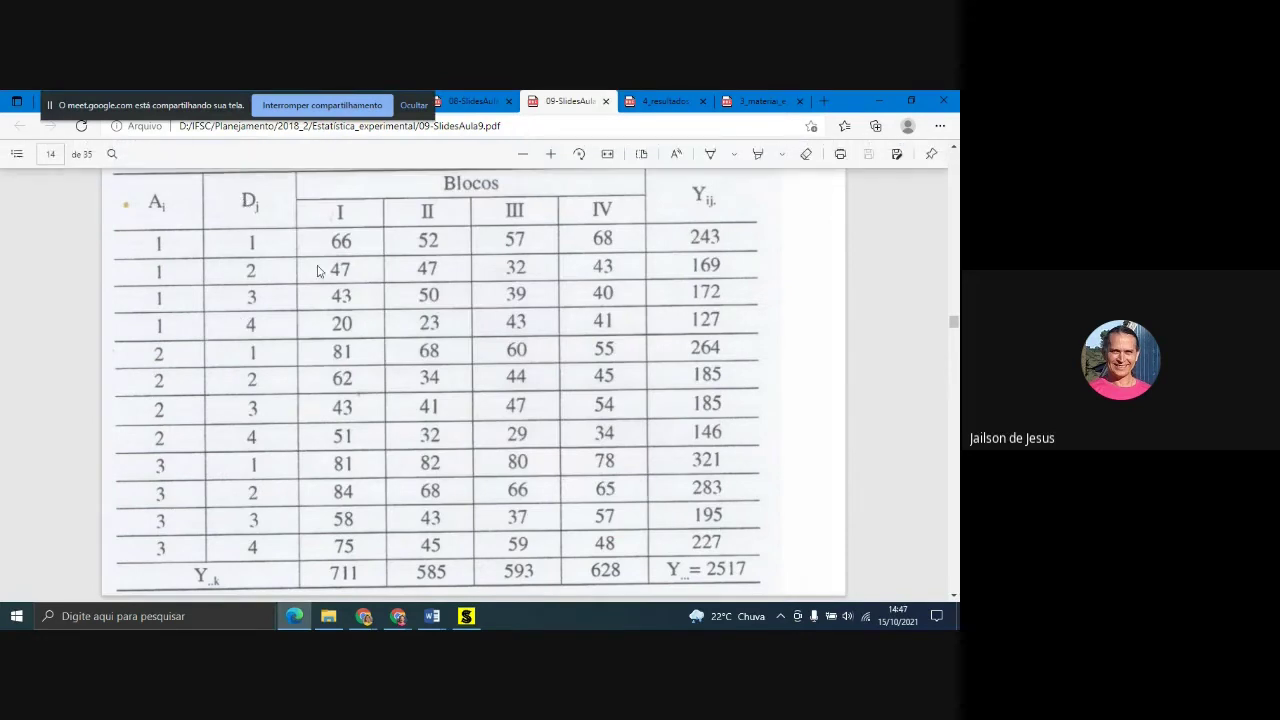
pyautogui.hotkey('alt', 'Tab')
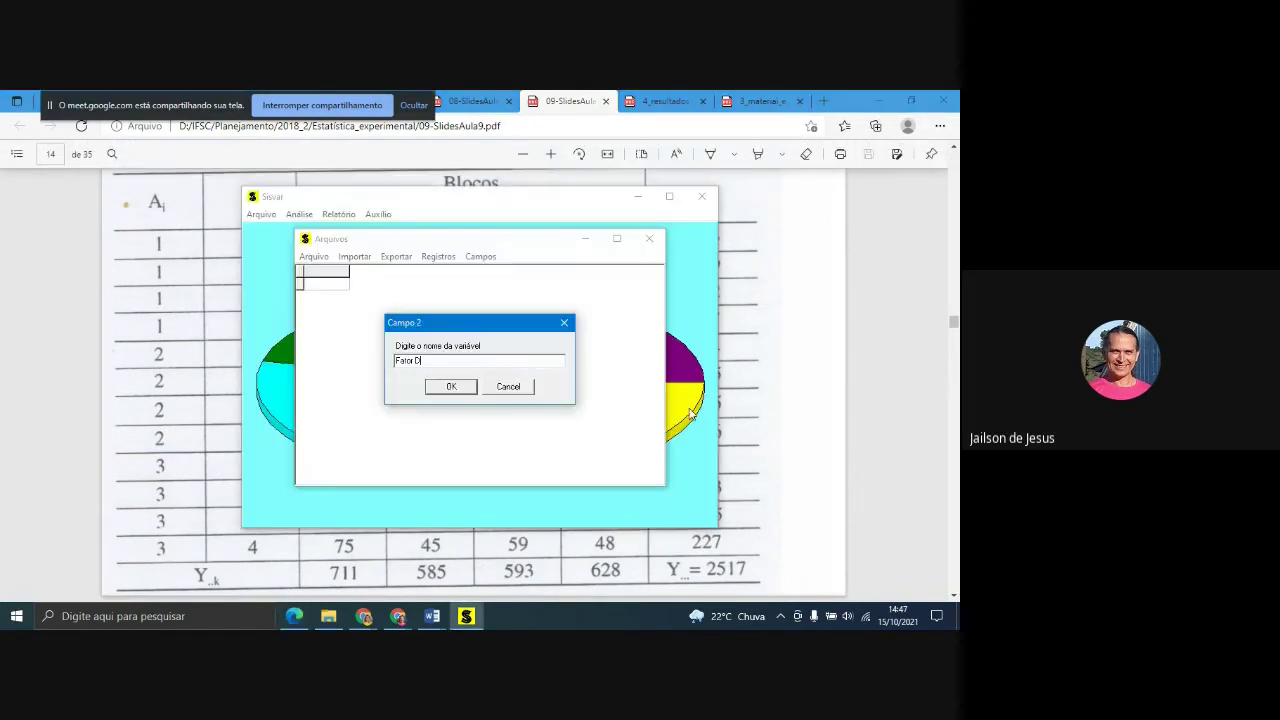
pyautogui.click(449, 387)
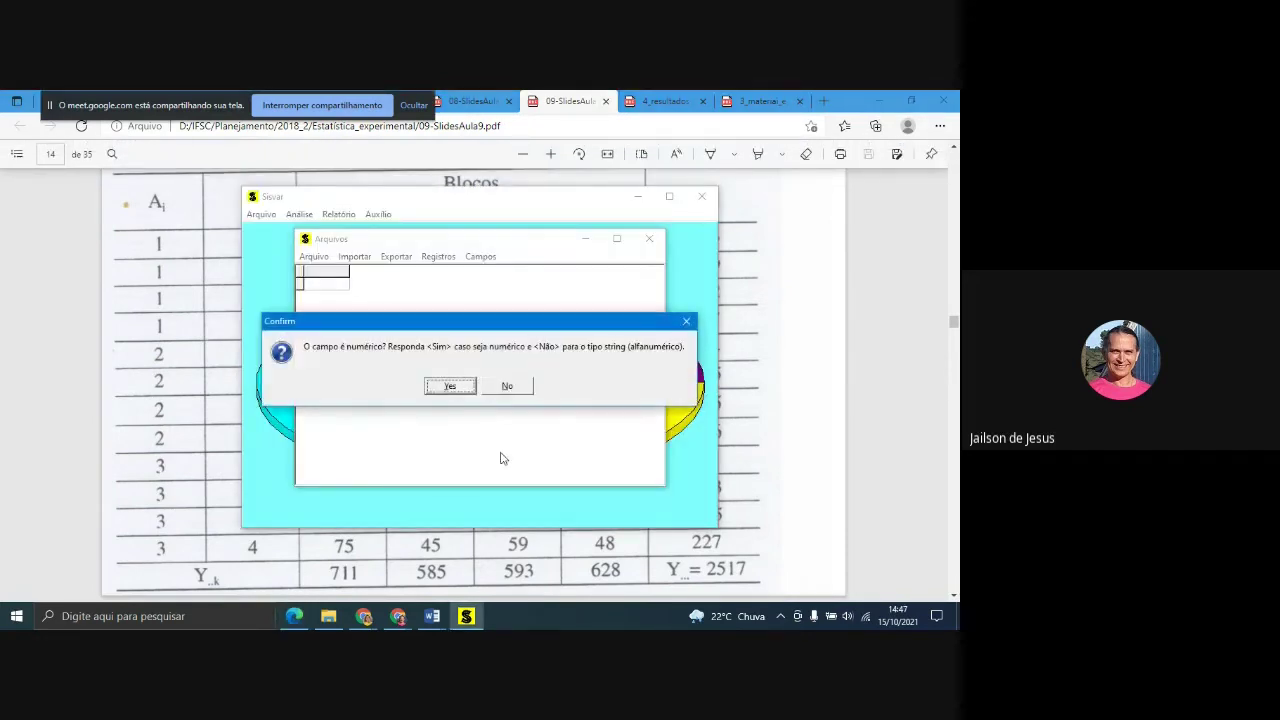
pyautogui.click(452, 386)
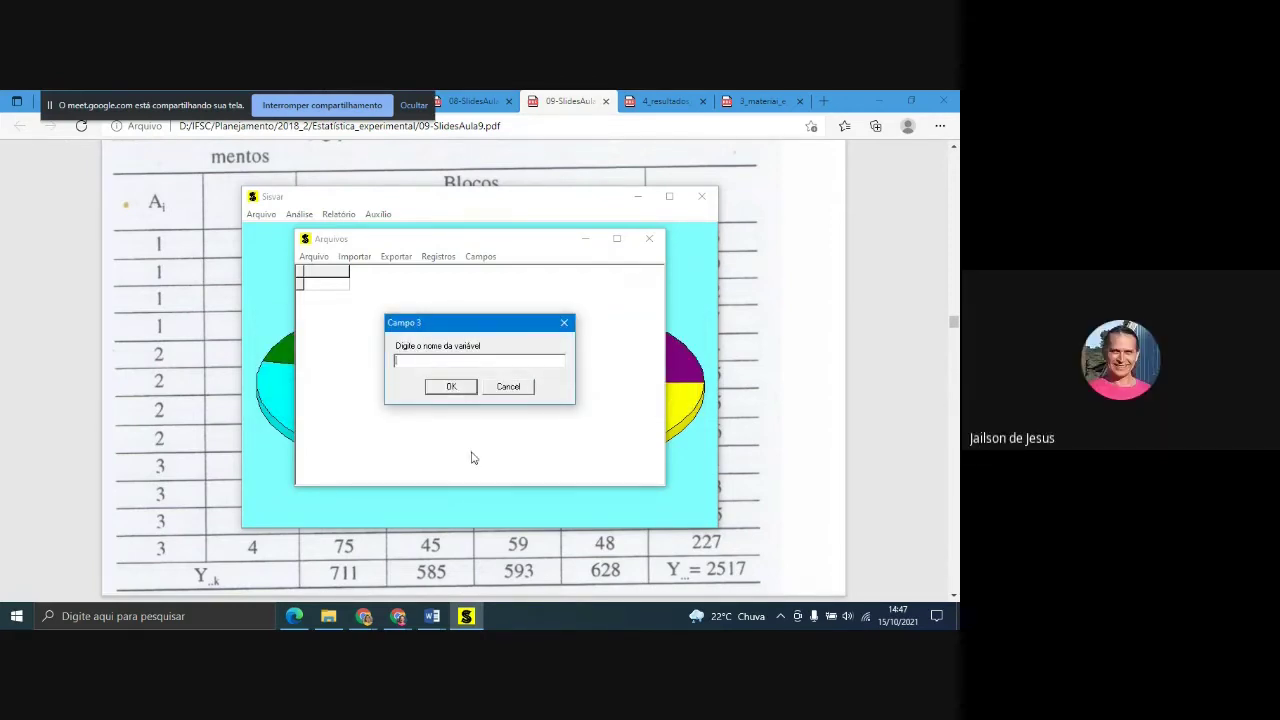
# - Define the third and fourth fields as numeric variables named Blocos and Respostas
pyautogui.hotkey('alt', 'Tab')
pyautogui.hotkey('alt', 'Tab')
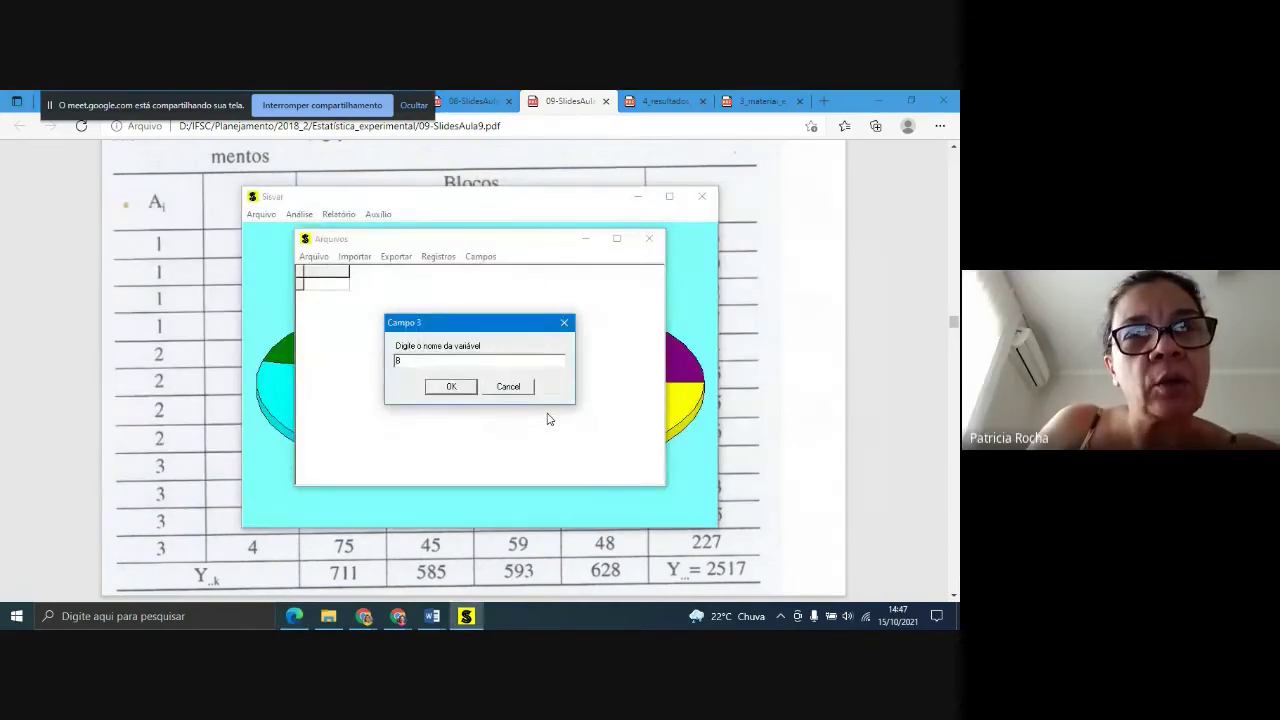
pyautogui.write('loc')
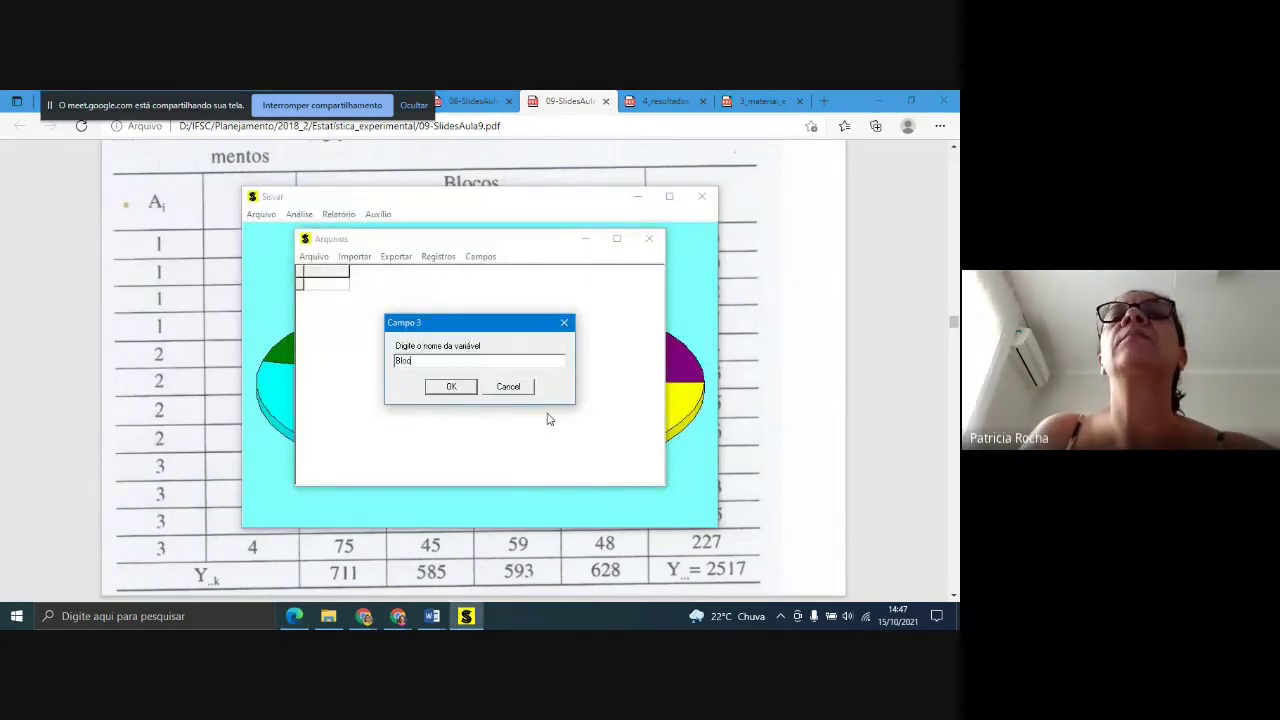
pyautogui.write('os')
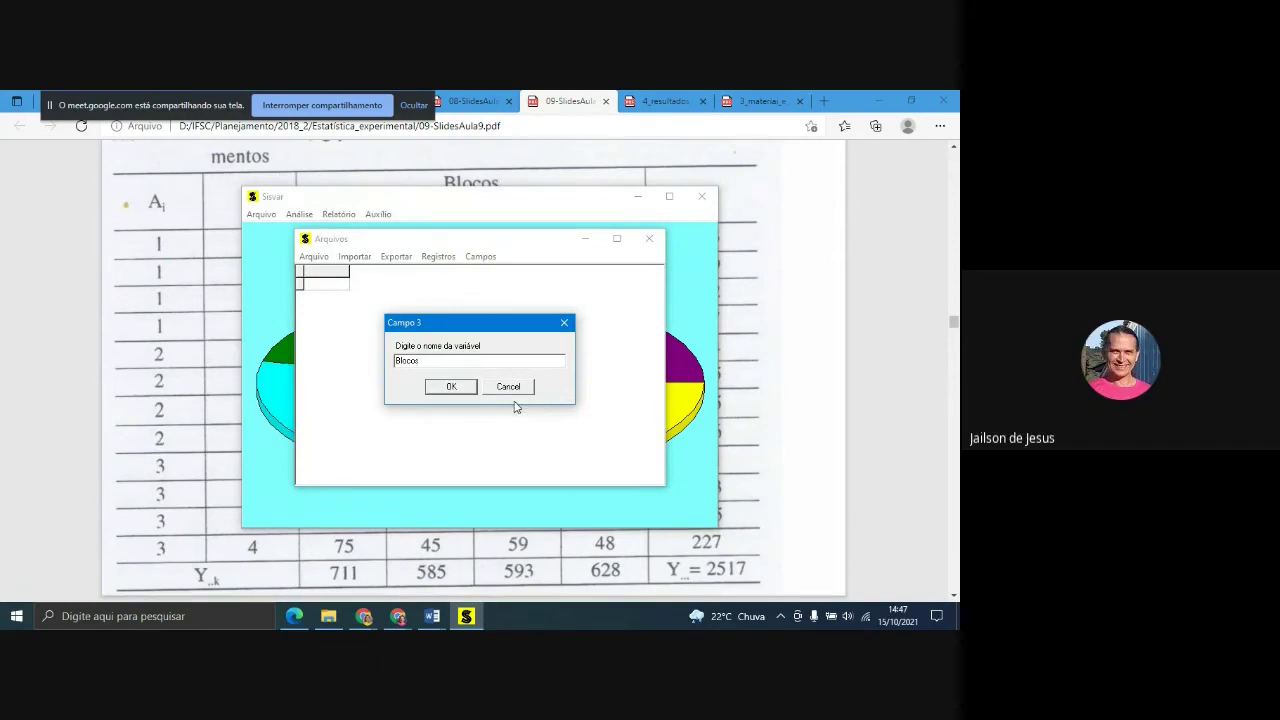
pyautogui.click(451, 388)
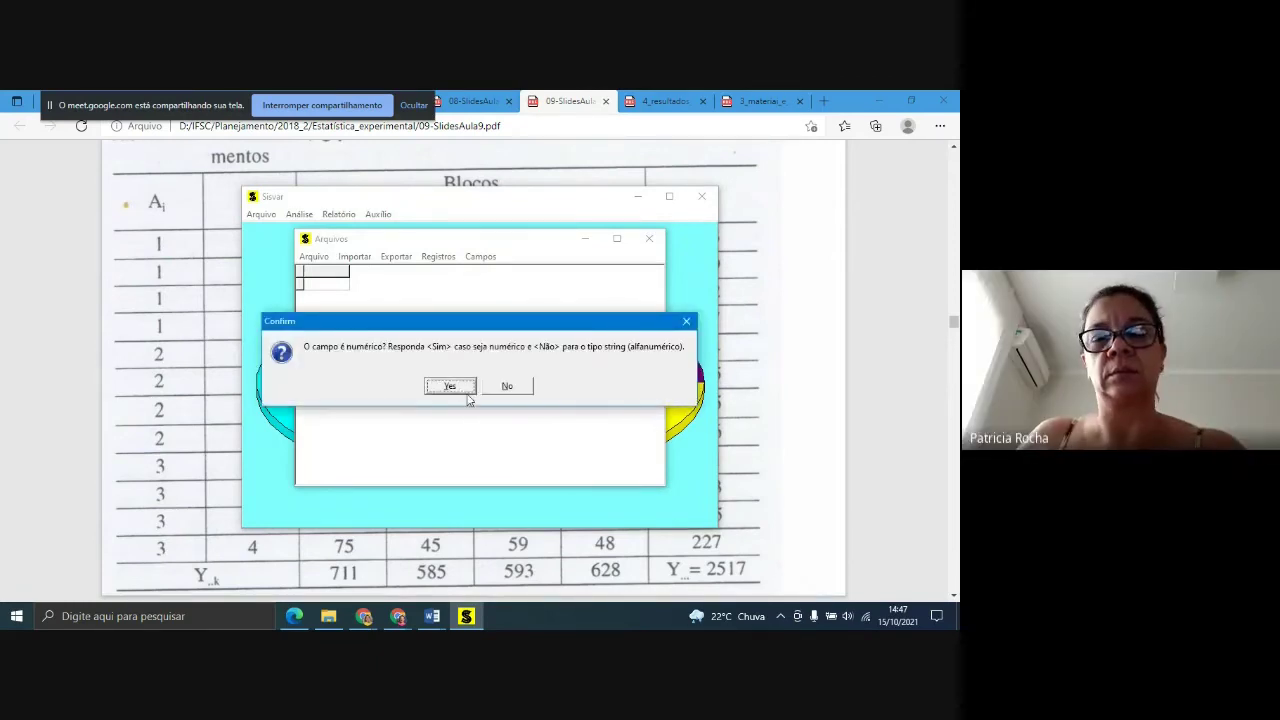
pyautogui.click(451, 387)
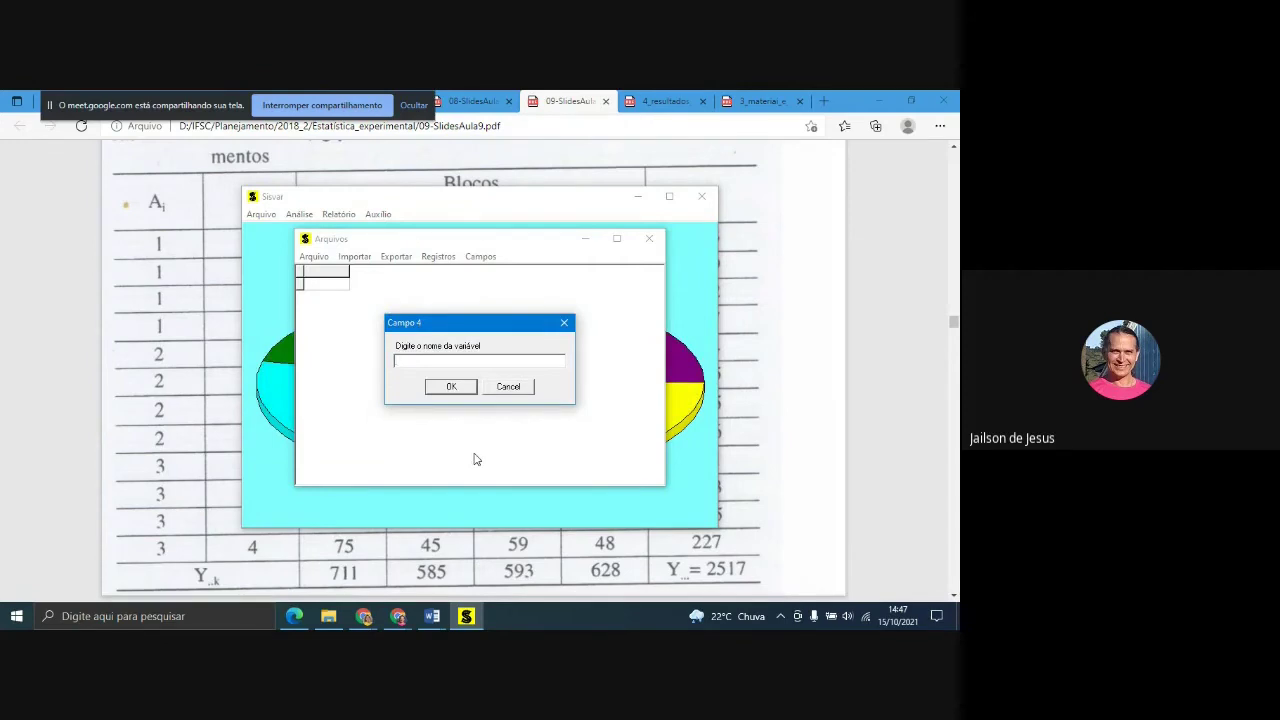
pyautogui.write('Respostas')
pyautogui.press('Return')
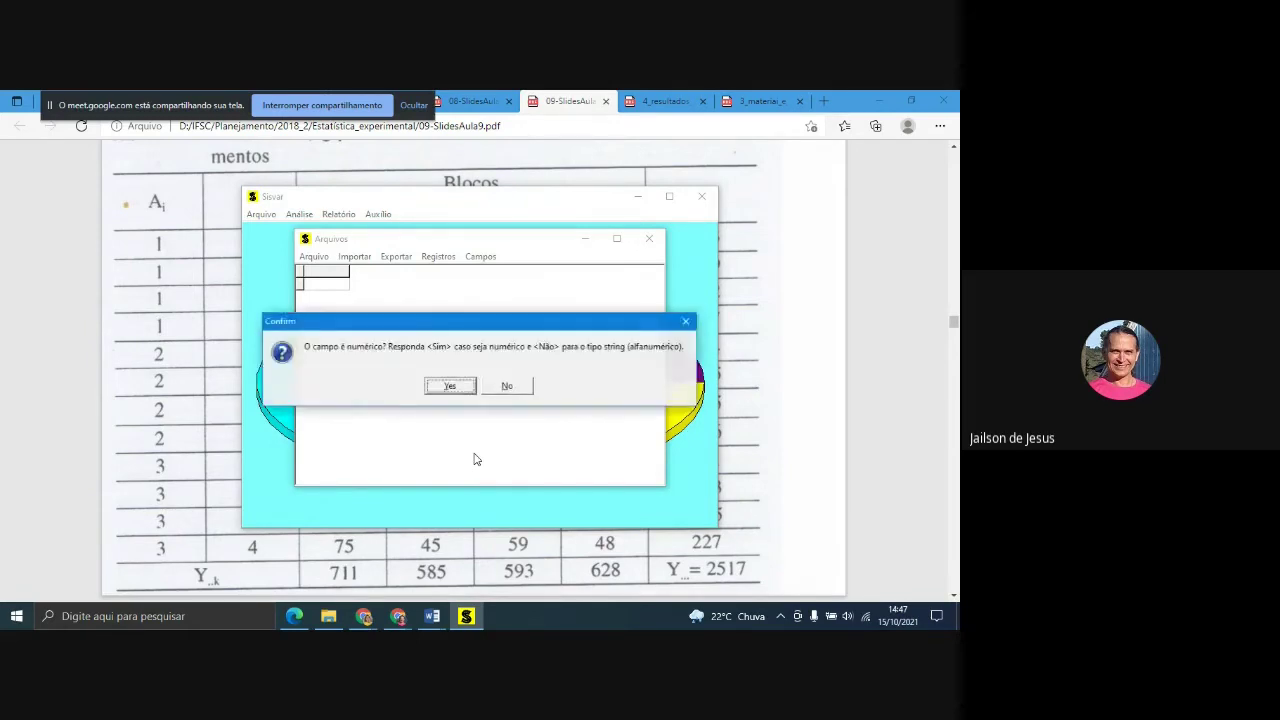
pyautogui.click(451, 386)
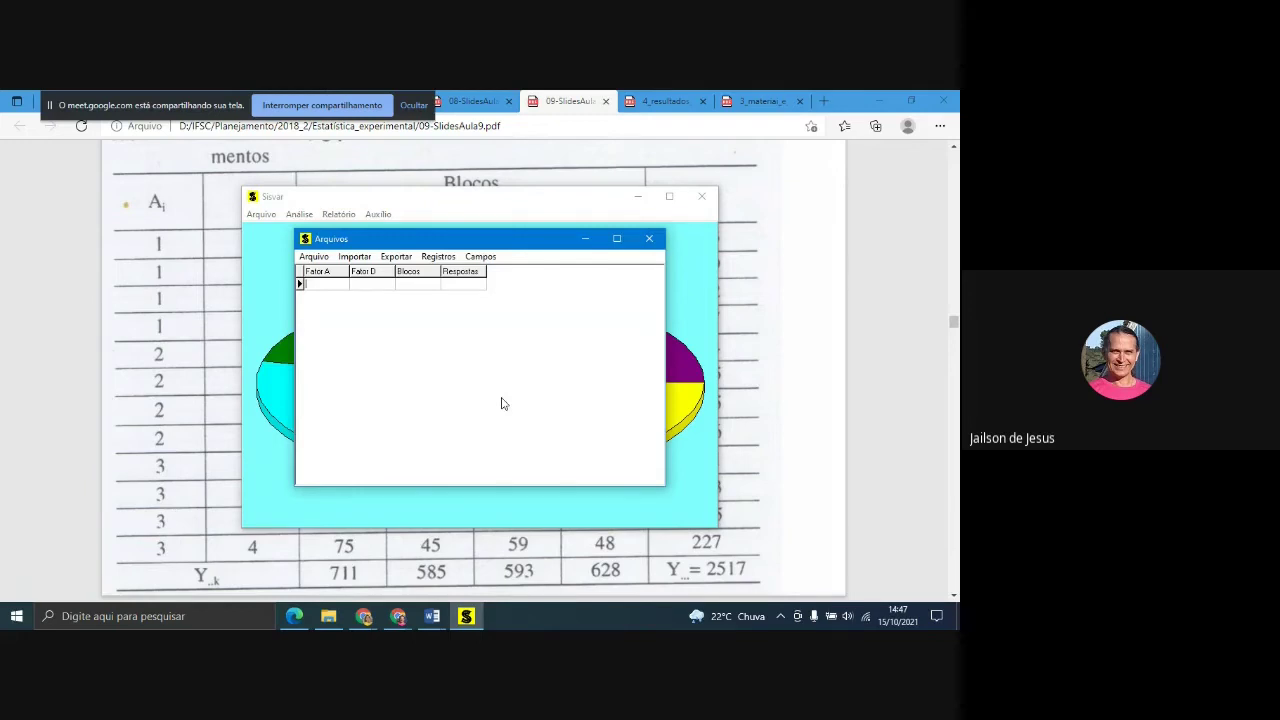
# - Enter the first record from the PDF table: Fator A 1, Fator D 1, Blocos 1, Respostas 66
pyautogui.write('1')
pyautogui.hotkey('alt', 'Tab')
pyautogui.press('Down')
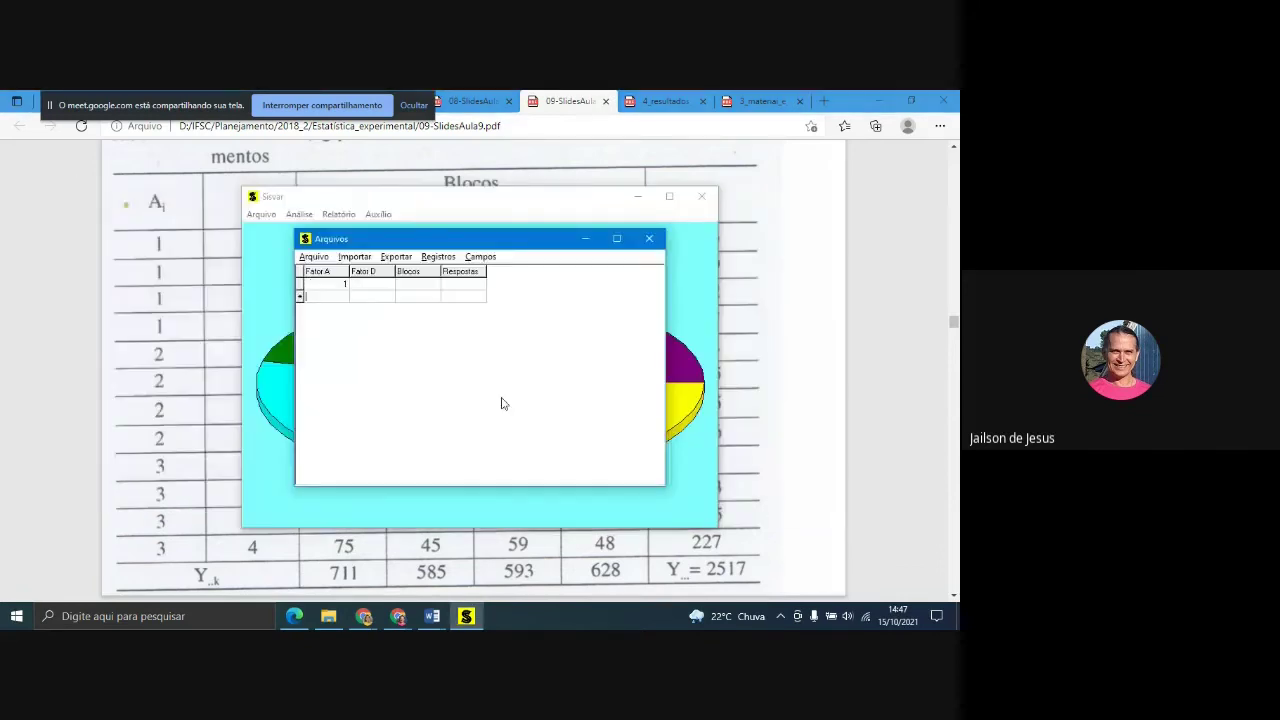
pyautogui.press('Up')
pyautogui.press('Tab')
pyautogui.press('Tab')
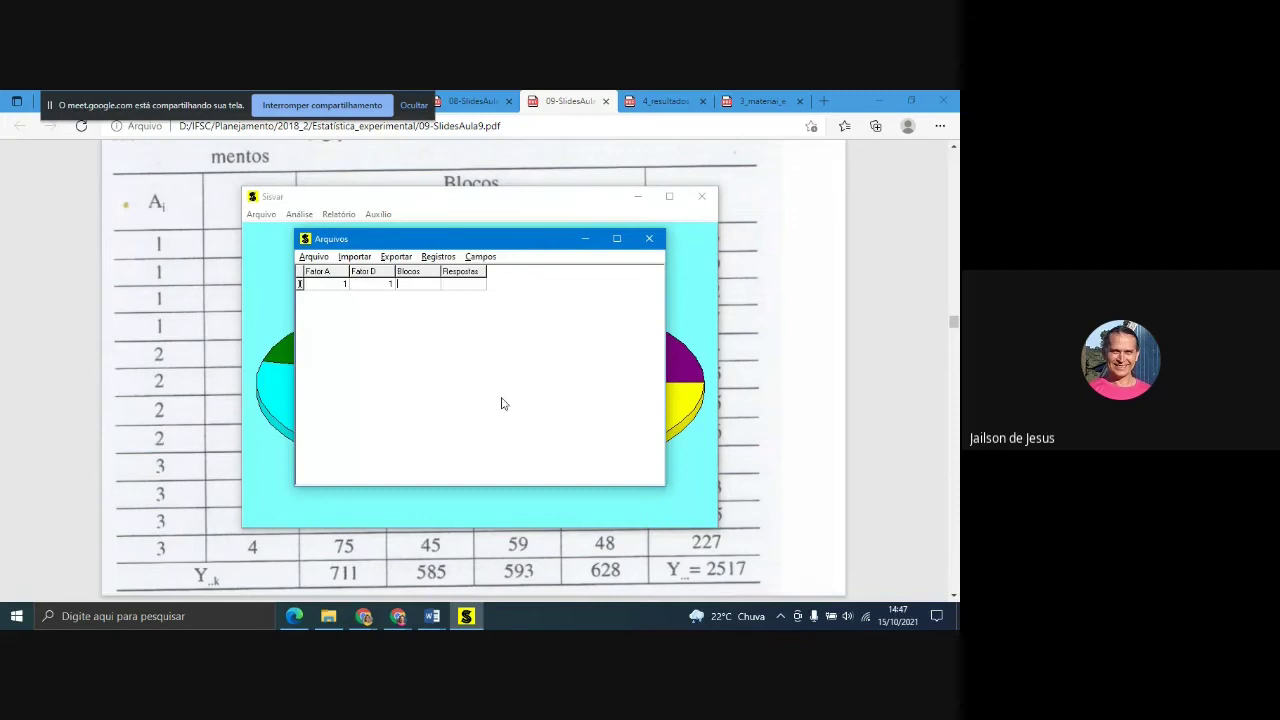
pyautogui.write('1')
pyautogui.hotkey('alt', 'Tab')
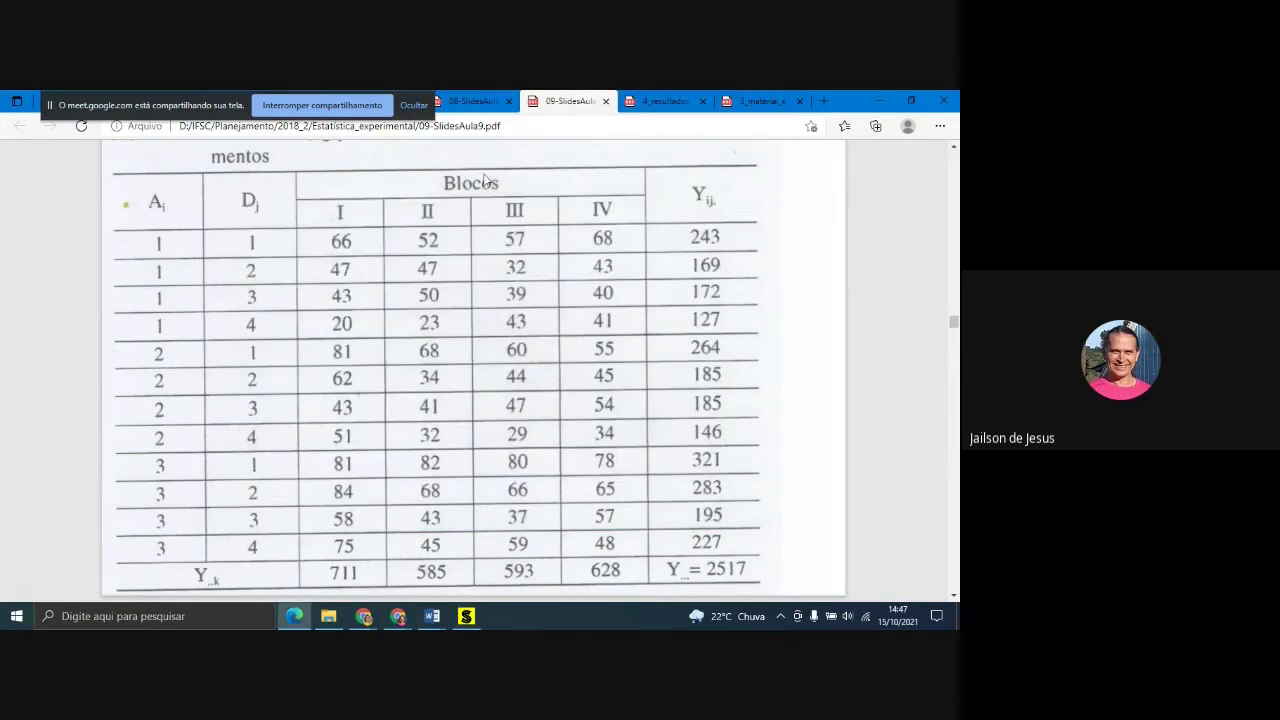
pyautogui.hotkey('alt', 'Tab')
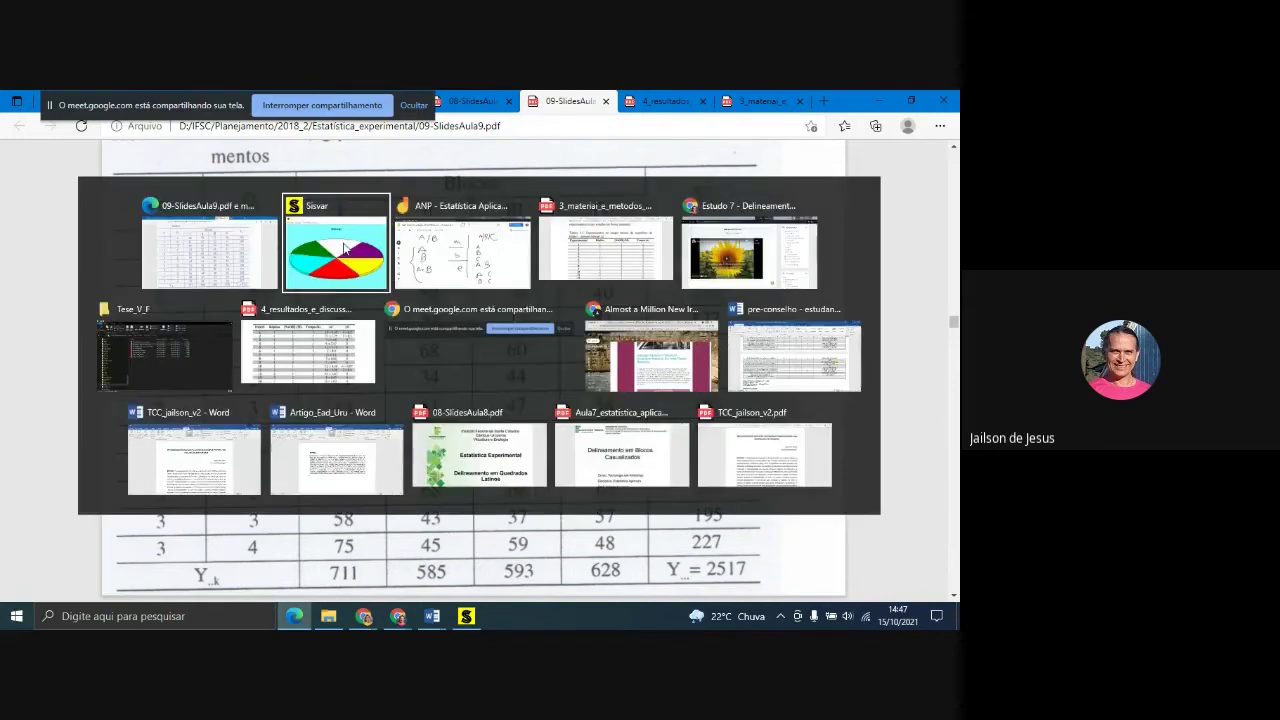
pyautogui.write('66')
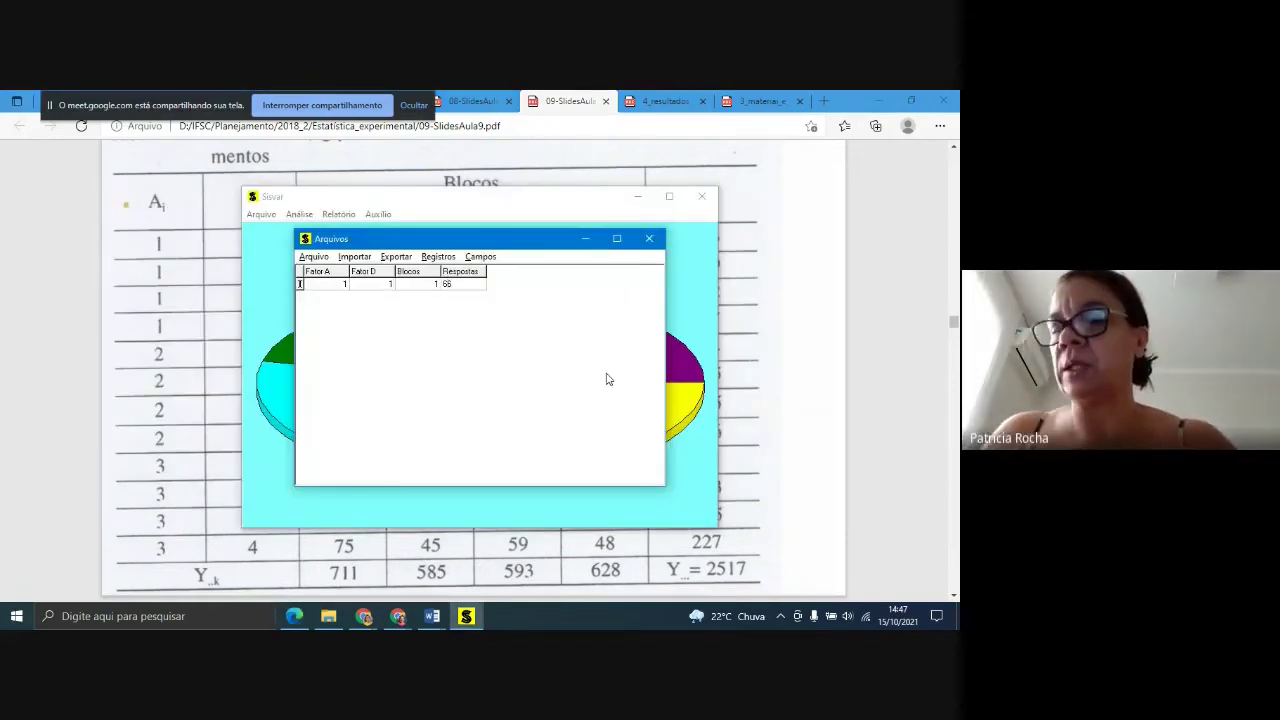
pyautogui.press('Return')
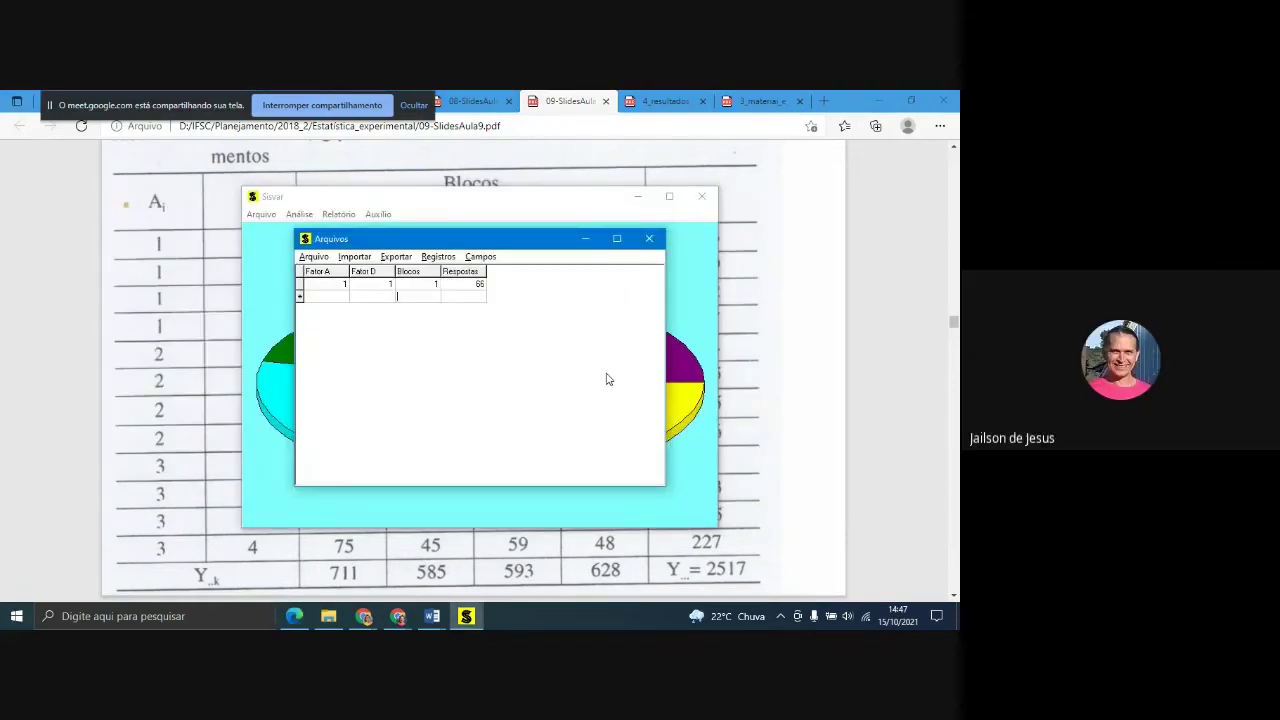
# - Enter the second record from the PDF table: Fator A 1, Fator D 1, Blocos 2, Respostas 52
pyautogui.hotkey('alt', 'Tab')
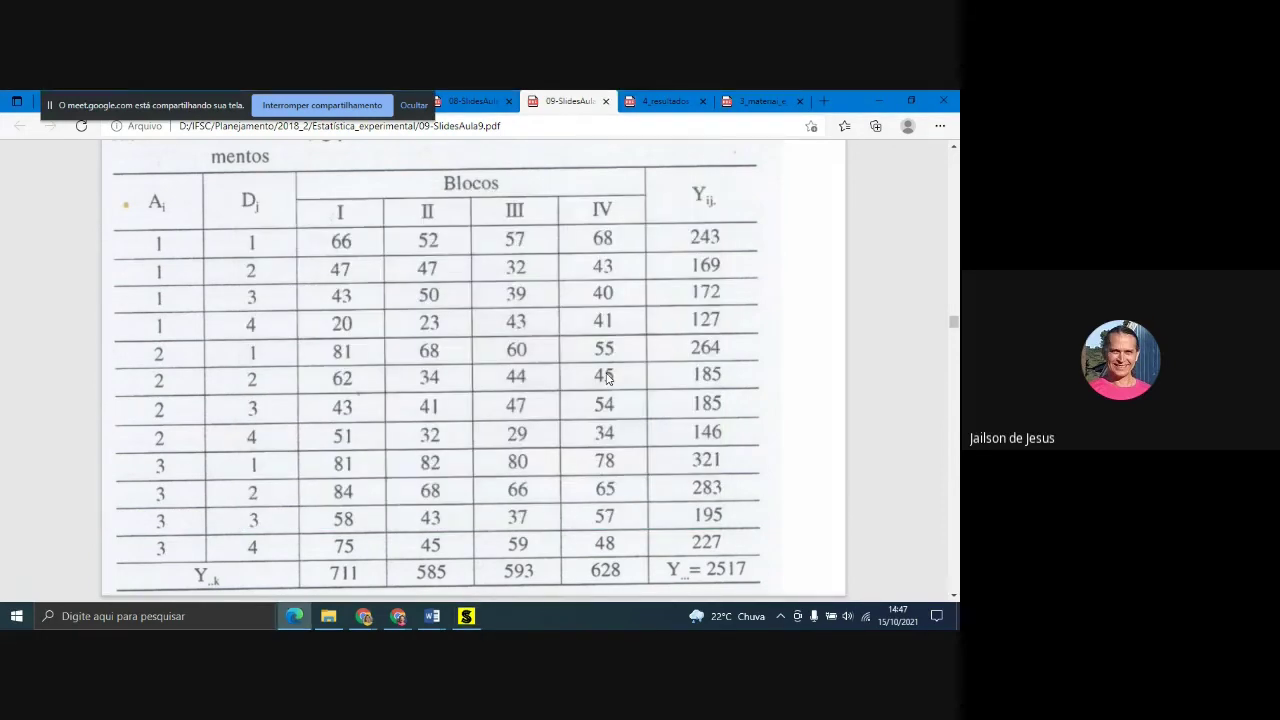
pyautogui.hotkey('alt', 'Tab')
pyautogui.write('1')
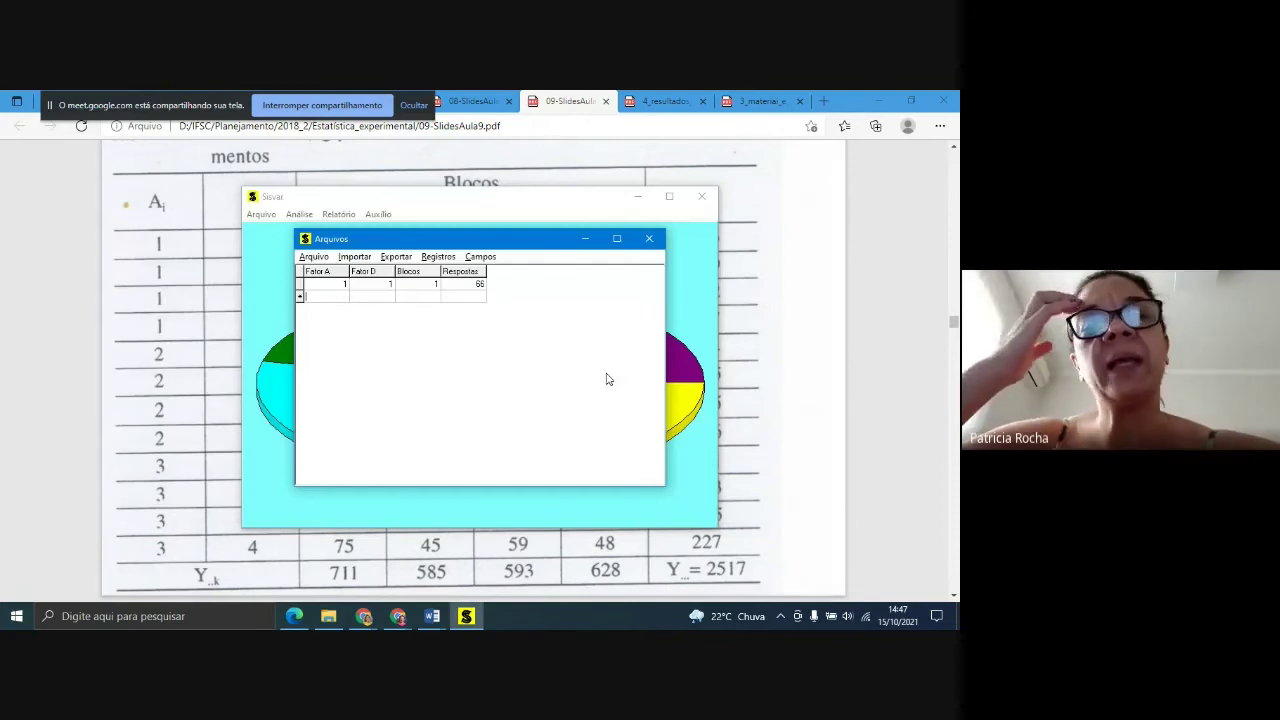
pyautogui.press('Return')
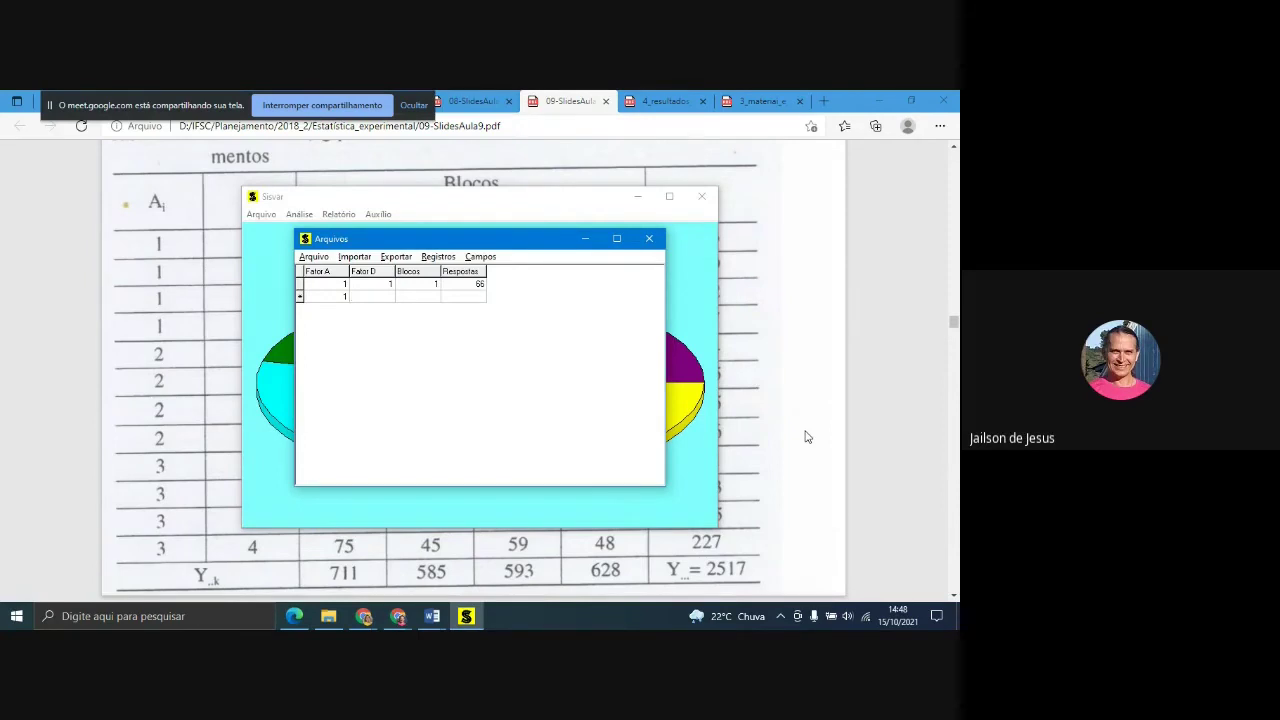
pyautogui.write('1')
pyautogui.press('Tab')
pyautogui.hotkey('shift', 'Tab')
pyautogui.write('2')
pyautogui.hotkey('alt', 'Tab')
pyautogui.hotkey('alt', 'Tab')
pyautogui.press('Tab')
pyautogui.write('52')
pyautogui.press('Down')
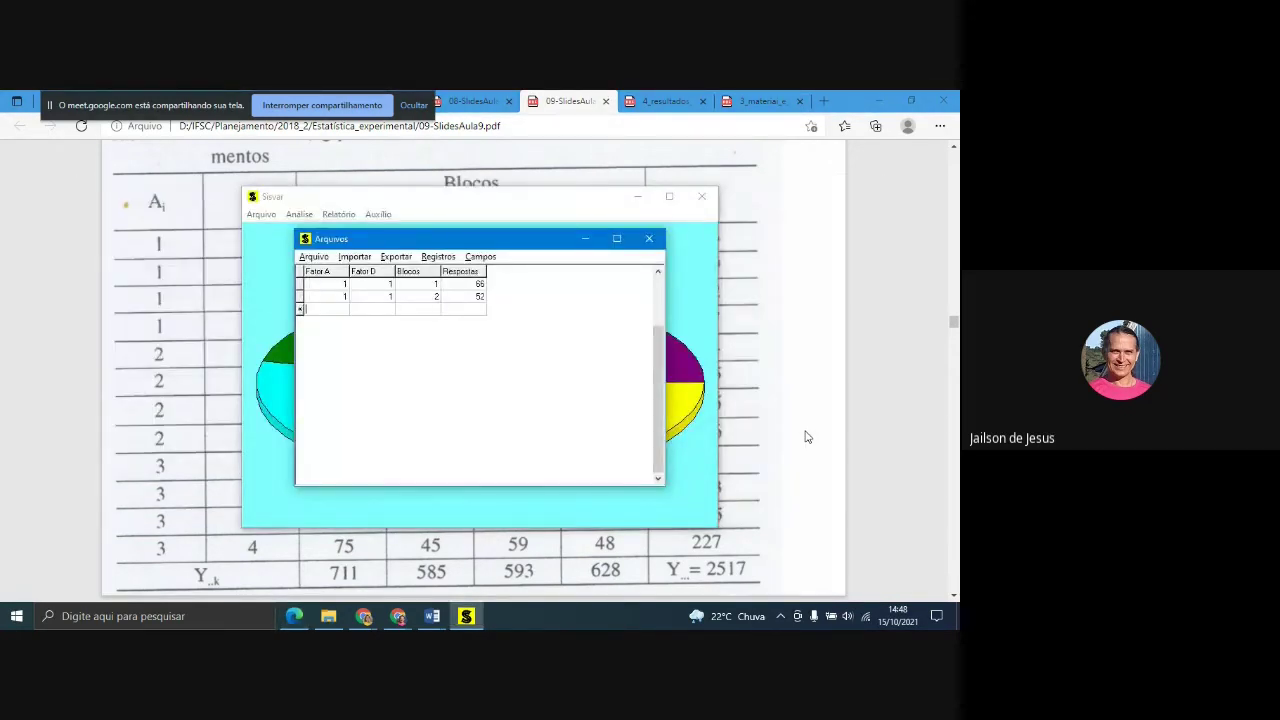
# - Enter the third record from the PDF table: Fator A 1, Fator D 1, Blocos 3, Respostas 57
pyautogui.write('1')
pyautogui.press('Tab')
pyautogui.hotkey('alt', 'Tab')
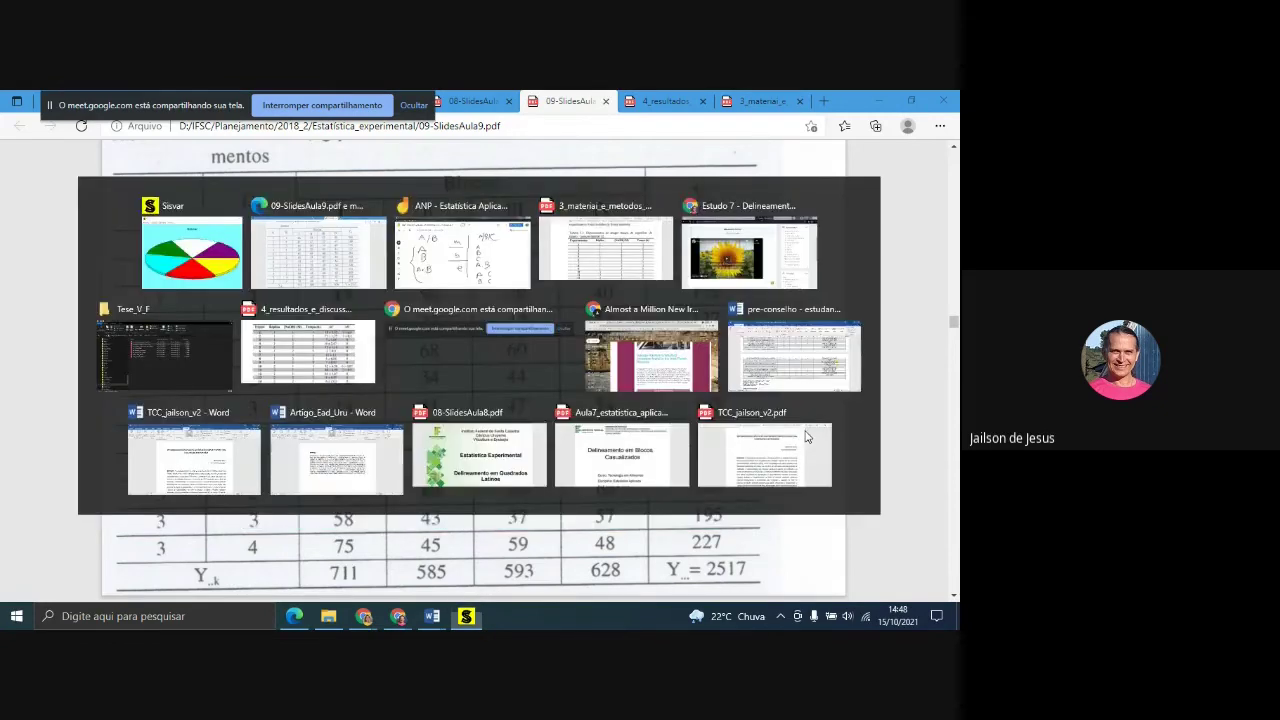
pyautogui.hotkey('alt', 'Tab')
pyautogui.write('57')
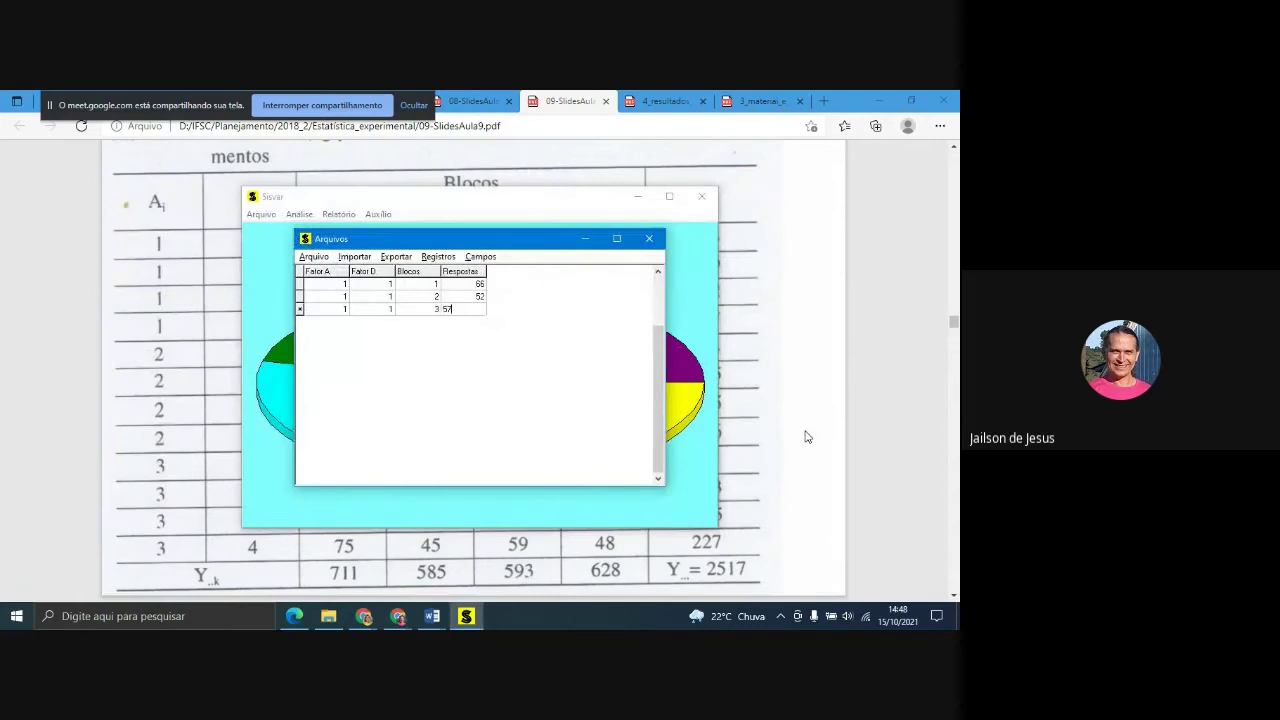
pyautogui.press('Down')
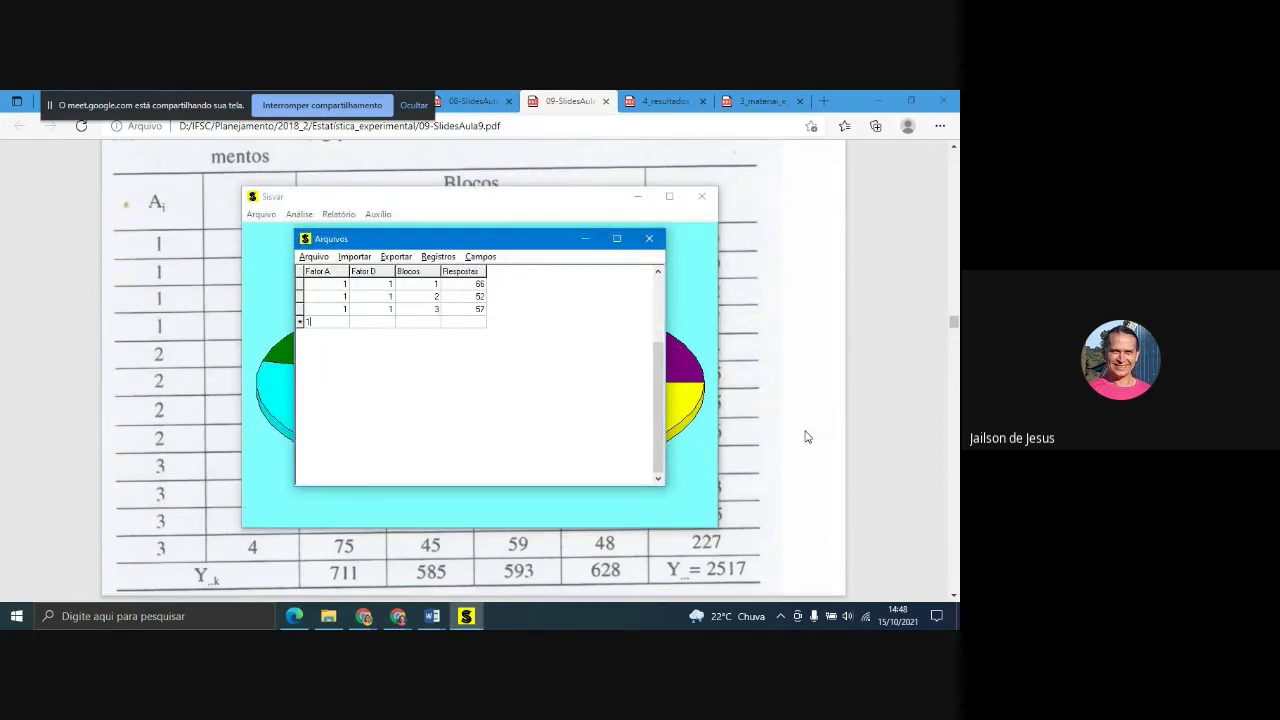
# - Enter the fourth record from the PDF table: Fator A 1, Fator D 1, Blocos 4, Respostas 68
pyautogui.write('1')
pyautogui.press('Tab')
pyautogui.hotkey('alt', 'Tab')
pyautogui.hotkey('alt', 'Tab')
pyautogui.write('68')
pyautogui.press('Return')
# - Add the records for Fator A 1, Fator D 2 with Blocos 1 and 2, leaving Respostas blank
pyautogui.hotkey('alt', 'Tab')
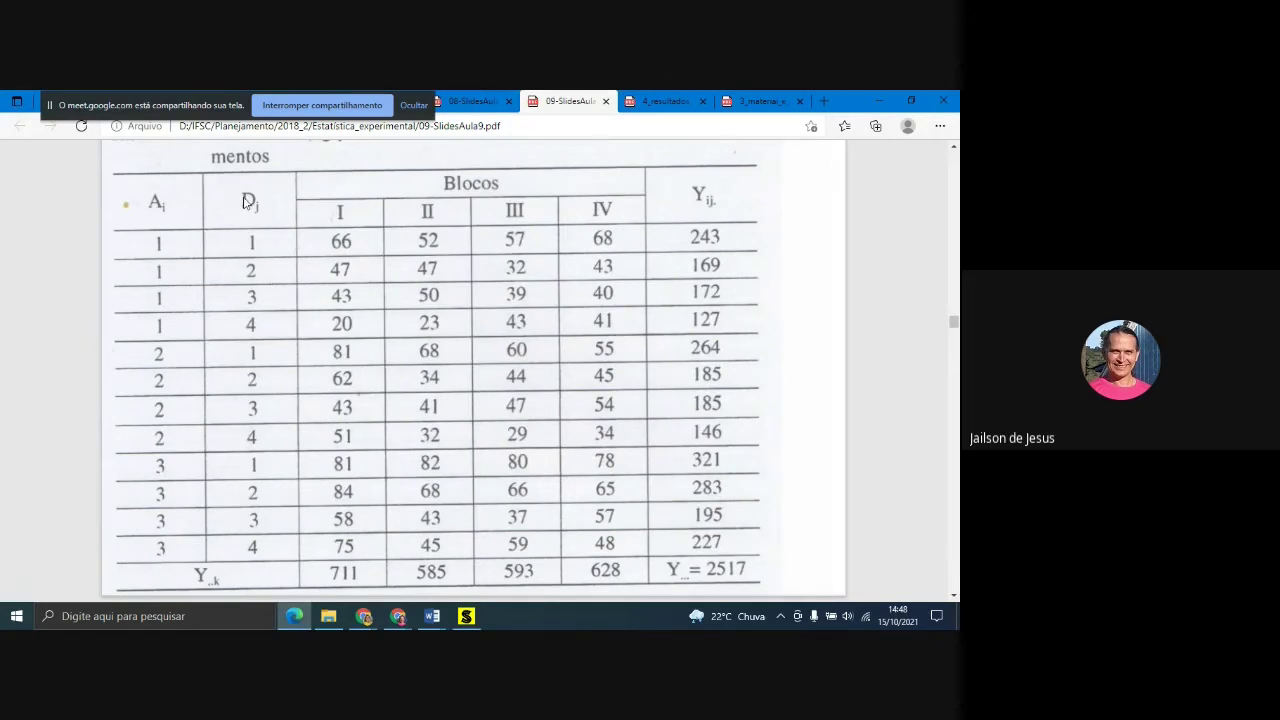
pyautogui.hotkey('alt', 'Tab')
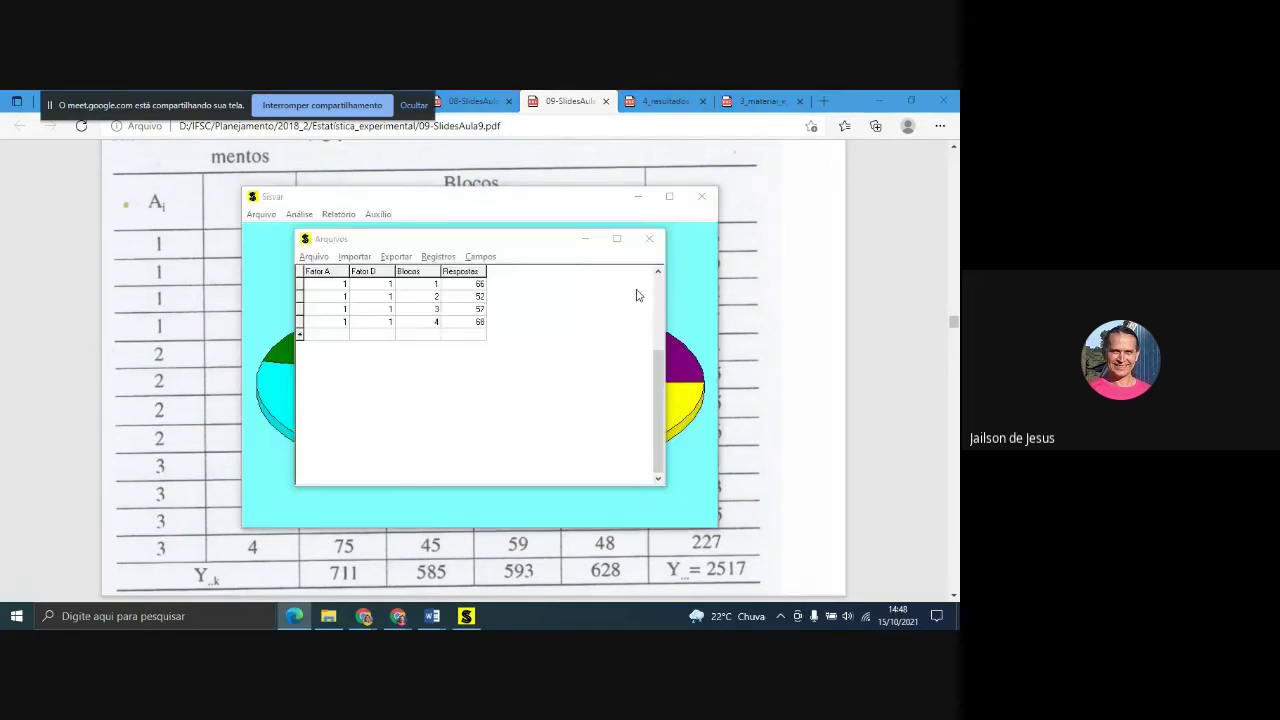
pyautogui.write('1')
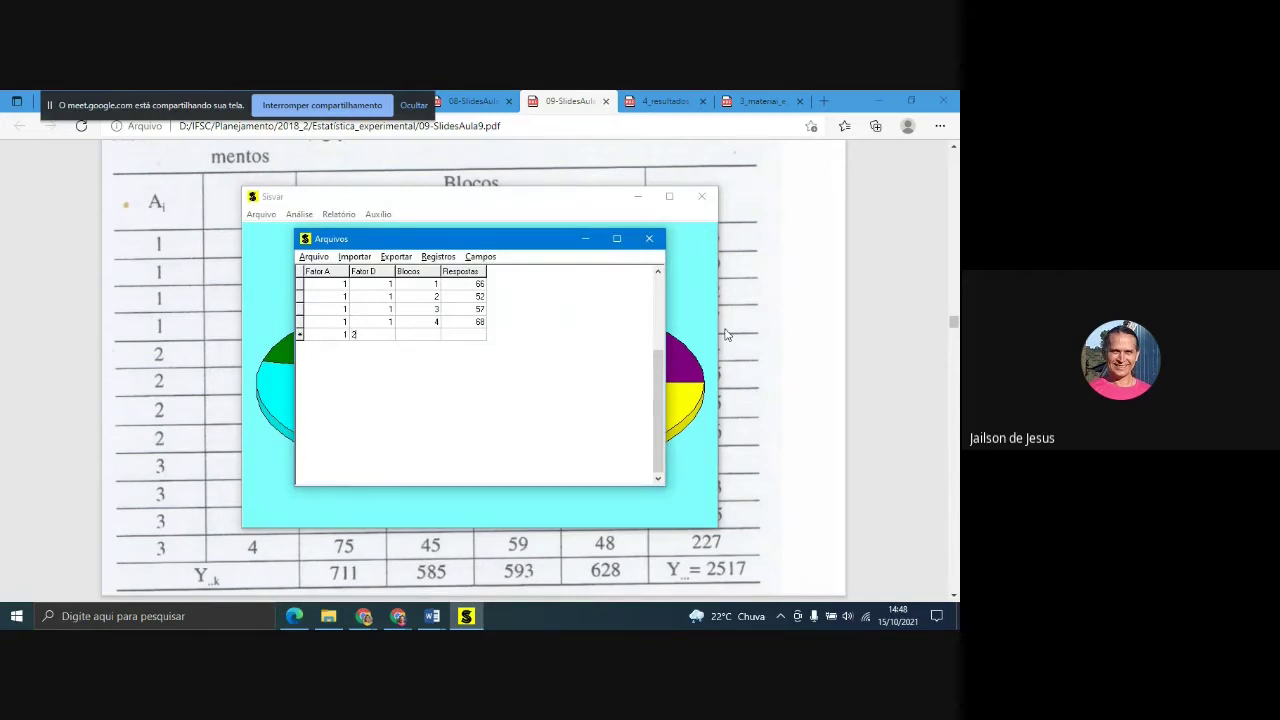
pyautogui.write('2')
pyautogui.write('1')
pyautogui.press('Tab')
pyautogui.write('2')
pyautogui.press('Down')
# - Add the records for Fator A 1, Fator D 2 with Blocos 3 and 4, leaving Respostas blank
pyautogui.write('1')
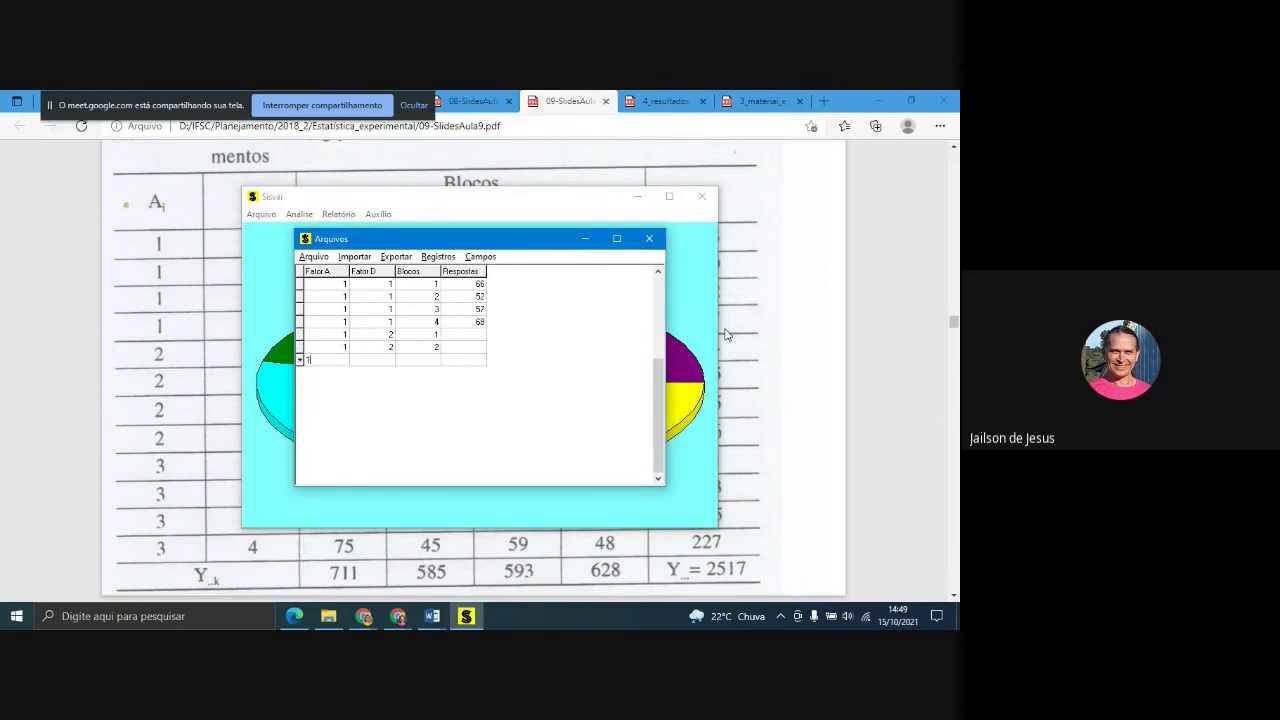
pyautogui.press('Tab')
pyautogui.write('2')
pyautogui.press('Tab')
pyautogui.write('3')
pyautogui.press('Down')
pyautogui.write('1')
pyautogui.press('Tab')
pyautogui.write('2')
pyautogui.press('Tab')
pyautogui.write('4')
pyautogui.press('Down')
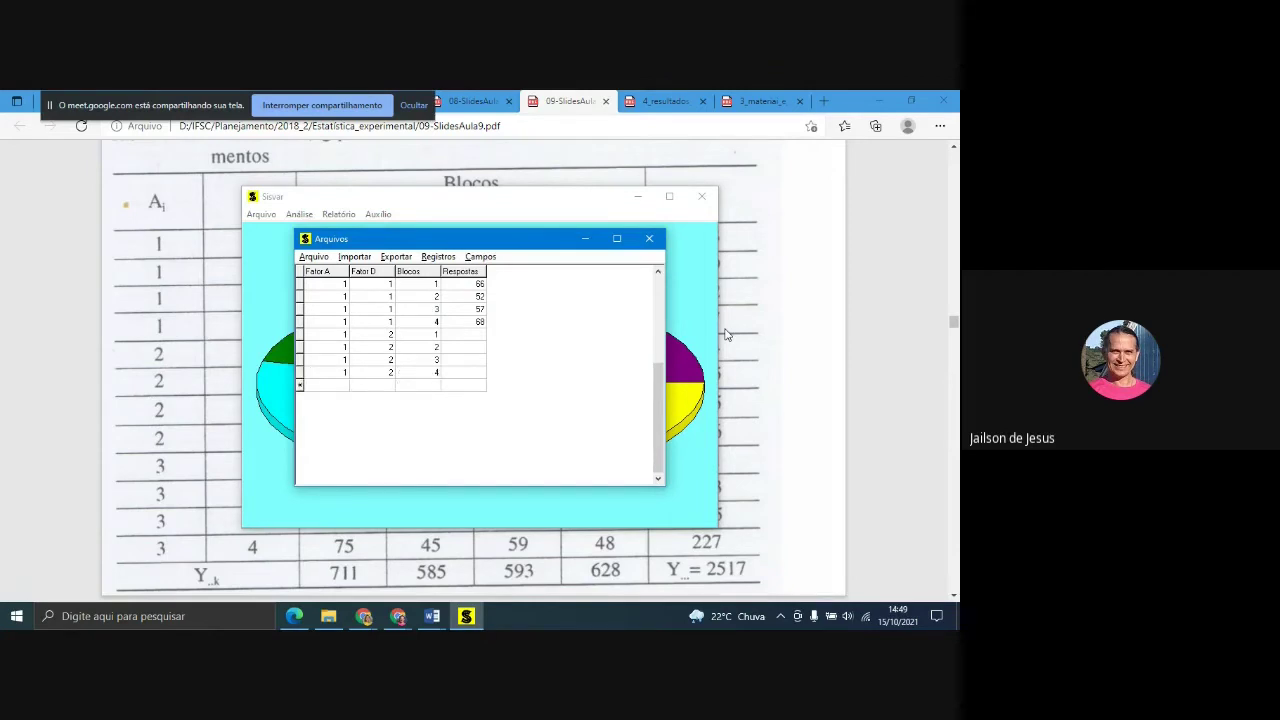
# - Check the factor levels in the PDF table and add the record Fator A 1, Fator D 3, Blocos 1 without Respostas
pyautogui.click(727, 335)
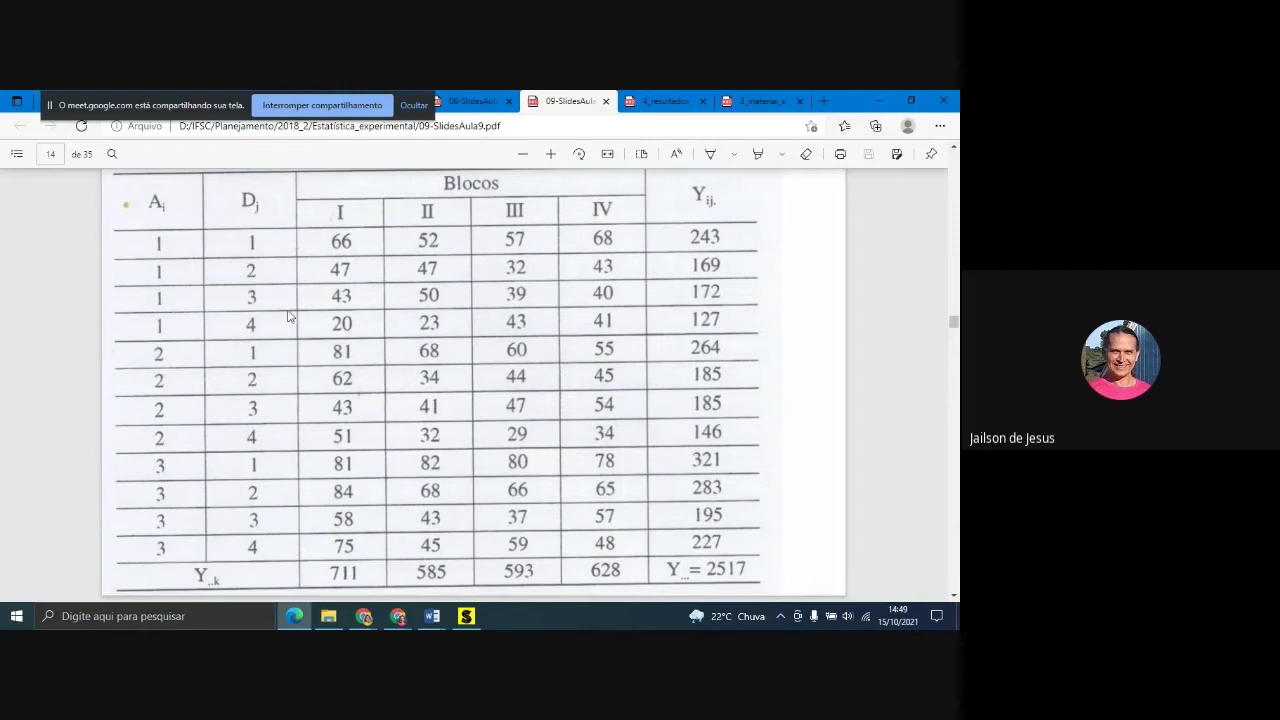
pyautogui.hotkey('alt', 'Tab')
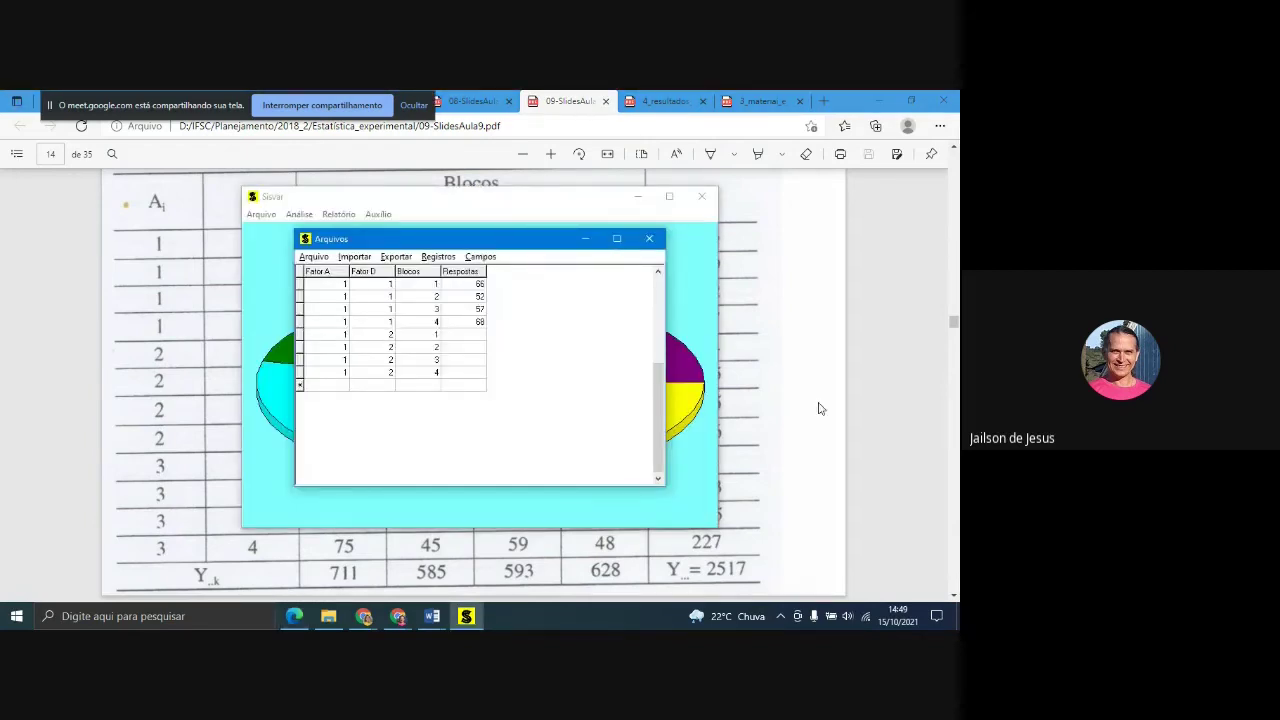
pyautogui.write('1')
pyautogui.press('Tab')
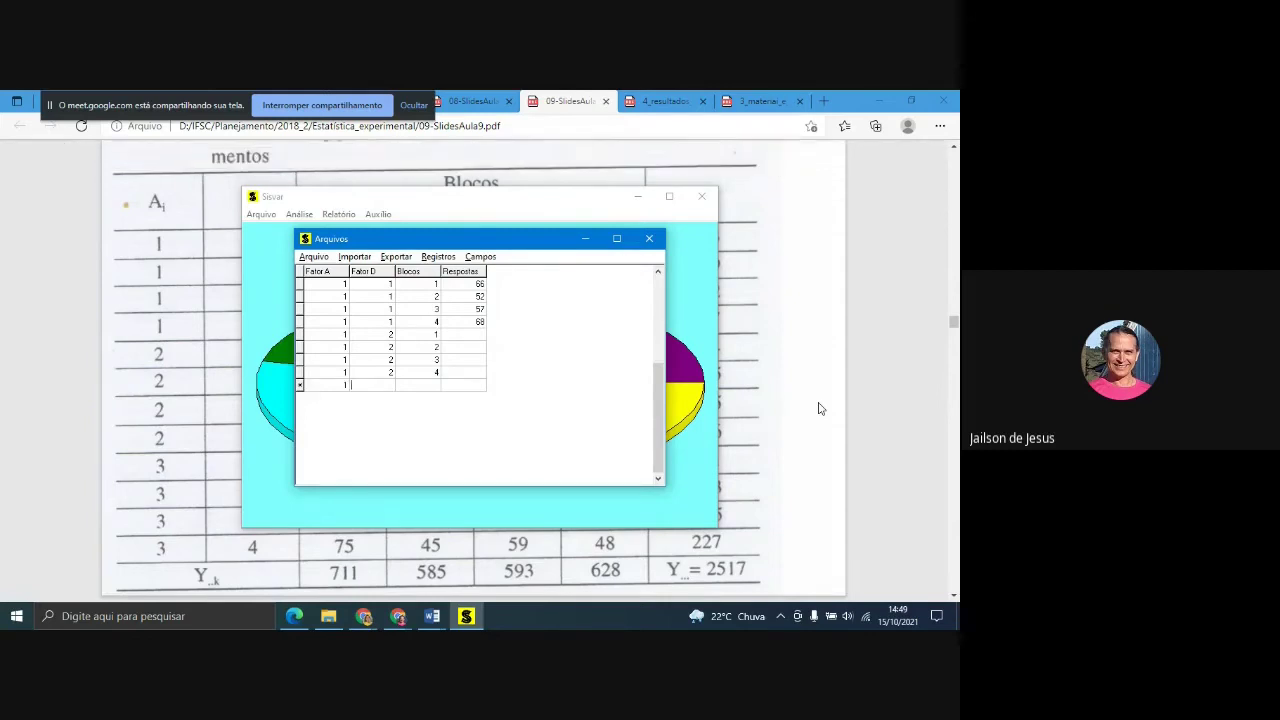
pyautogui.write('3')
pyautogui.press('Tab')
pyautogui.write('1')
pyautogui.press('Tab')
pyautogui.press('Tab')
pyautogui.press('Tab')
# - Add the record Fator A 1, Fator D 3, Blocos 2, leaving Respostas blank
pyautogui.write('1')
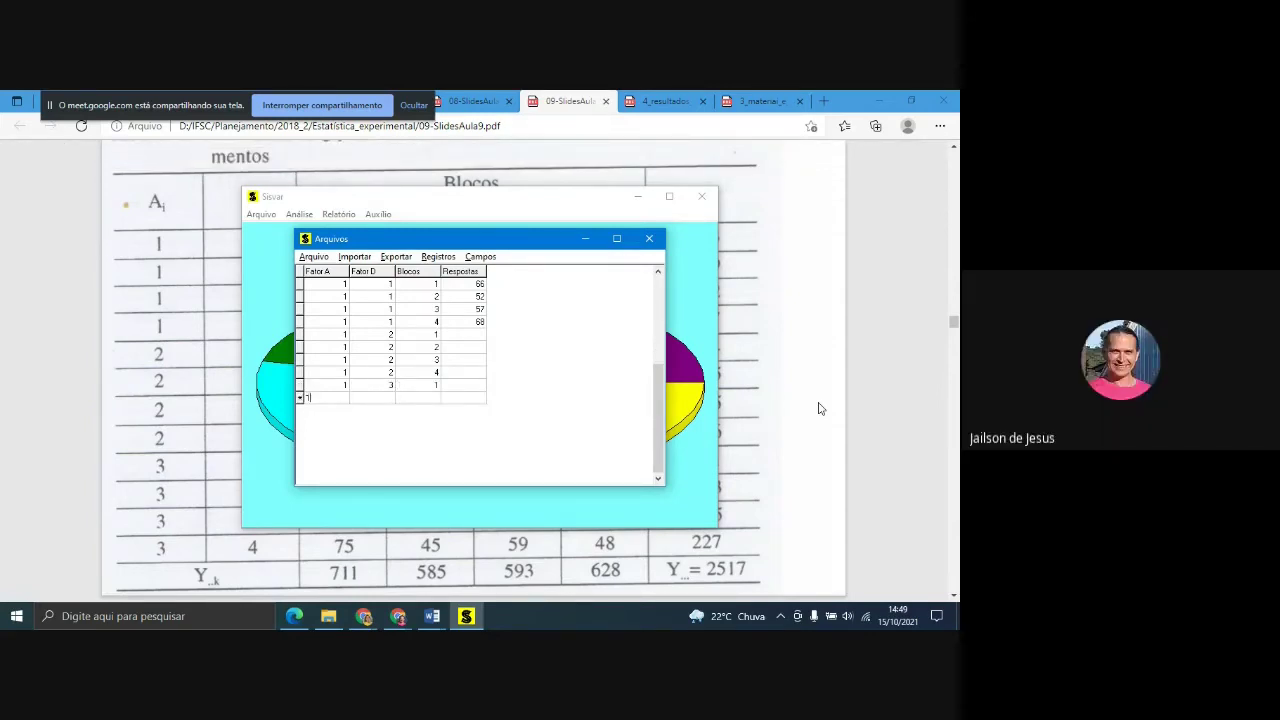
pyautogui.press('Tab')
pyautogui.write('3')
pyautogui.press('Tab')
pyautogui.write('2')
pyautogui.press('Tab')
pyautogui.press('Tab')
pyautogui.press('Tab')
# - Add the record Fator A 1, Fator D 3, Blocos 3, leaving Respostas blank
pyautogui.write('1')
pyautogui.press('Tab')
pyautogui.write('3')
pyautogui.press('Tab')
pyautogui.write('3')
pyautogui.press('Tab')
pyautogui.press('Tab')
pyautogui.press('Tab')
# - Add the record Fator A 1, Fator D 3, Blocos 4, leaving Respostas blank
pyautogui.write('1')
pyautogui.press('Tab')
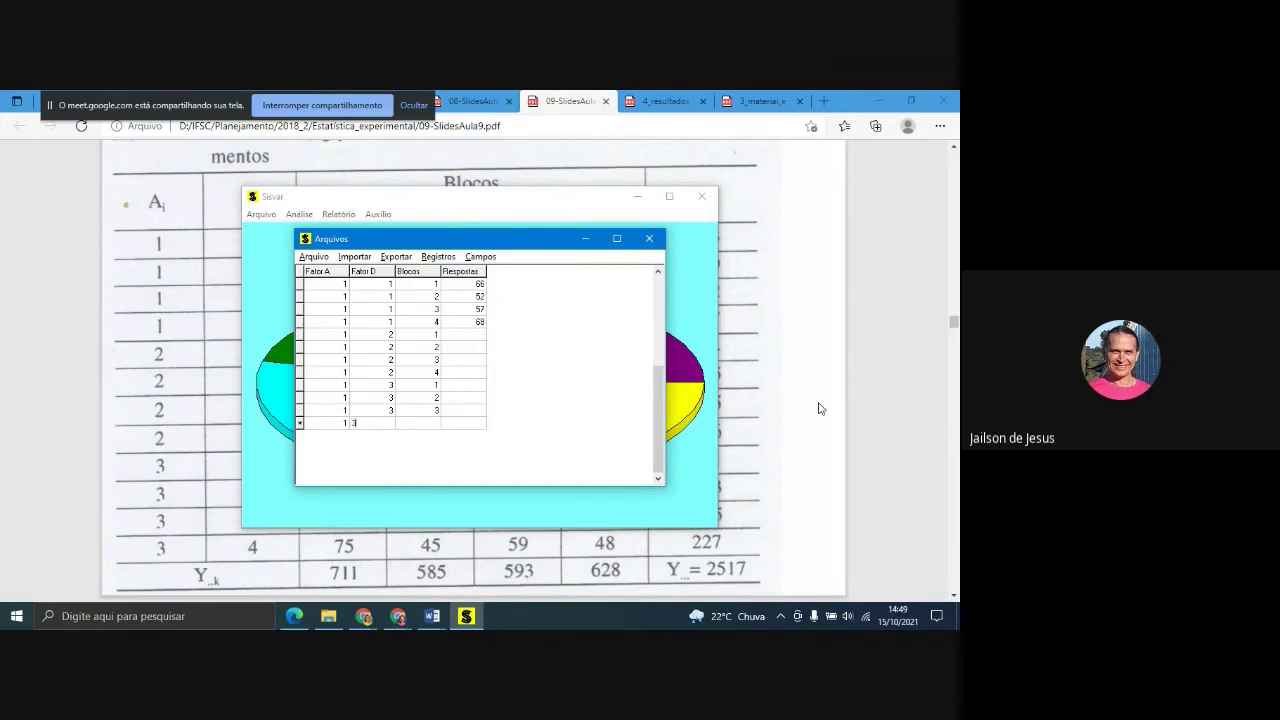
pyautogui.write('3')
pyautogui.press('Tab')
pyautogui.write('4')
pyautogui.press('Down')
# - Add the records for Fator A 1, Fator D 4 with Blocos 1 and 2, leaving Respostas blank
pyautogui.hotkey('alt', 'Tab')
pyautogui.press('Escape')
pyautogui.press('Return')
pyautogui.write('1 ')
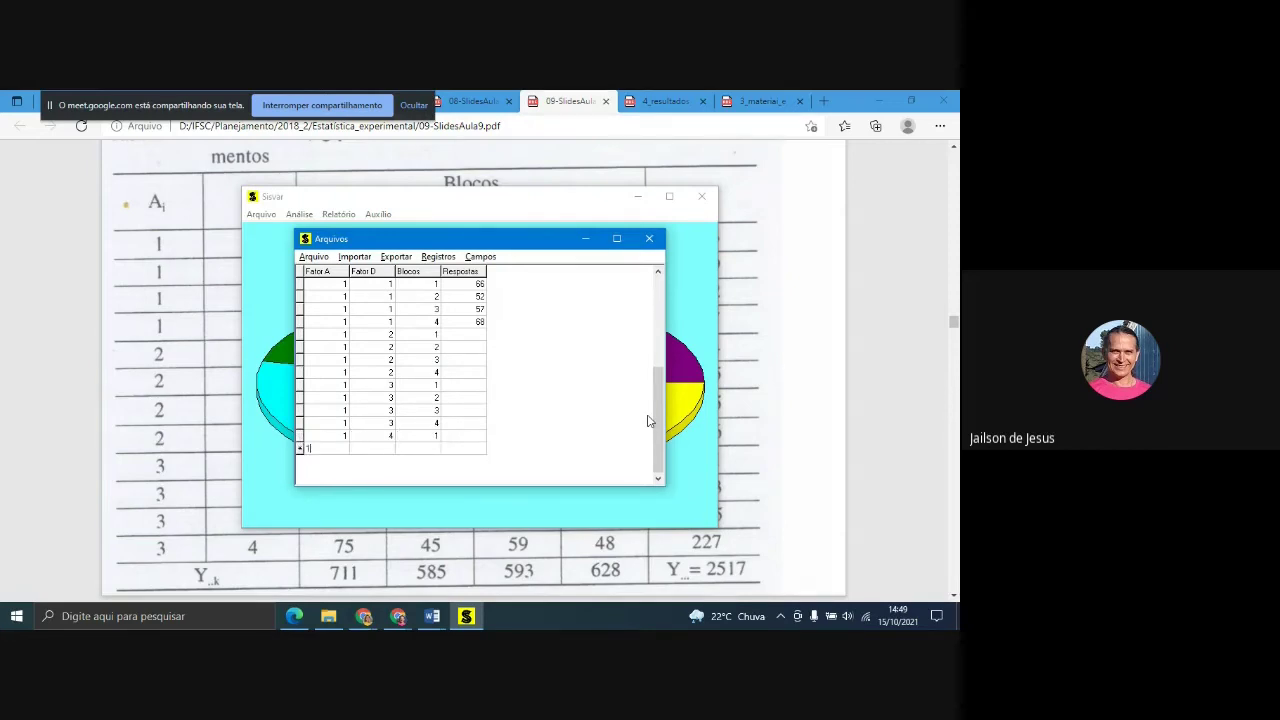
pyautogui.write('4')
pyautogui.press('Return')
pyautogui.write('2')
pyautogui.press('Return')
# - Add the records for Fator A 1, Fator D 4 with Blocos 3 and 4, leaving Respostas blank
pyautogui.write('14')
pyautogui.press('Return')
pyautogui.write('3')
pyautogui.press('Return')
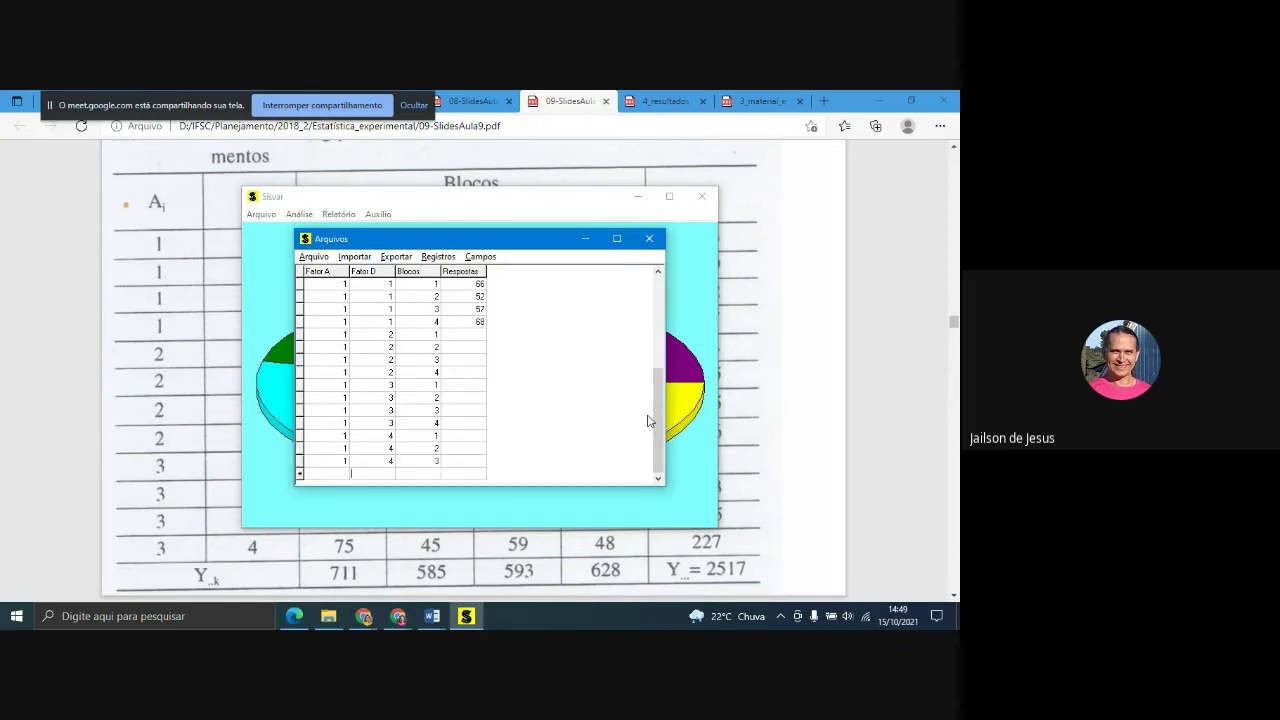
pyautogui.write('44')
pyautogui.press('Tab')
# - Fill in Respostas 47 and 47 for Fator A 1, Fator D 2, Blocos 1 and 2, reading the values from the PDF table
pyautogui.press('Up')
pyautogui.press('Up')
pyautogui.press('Up')
pyautogui.press('Up')
pyautogui.press('Up')
pyautogui.press('Up')
pyautogui.press('Up')
pyautogui.press('Up')
pyautogui.press('Up')
pyautogui.press('Up')
pyautogui.hotkey('alt', 'Tab')
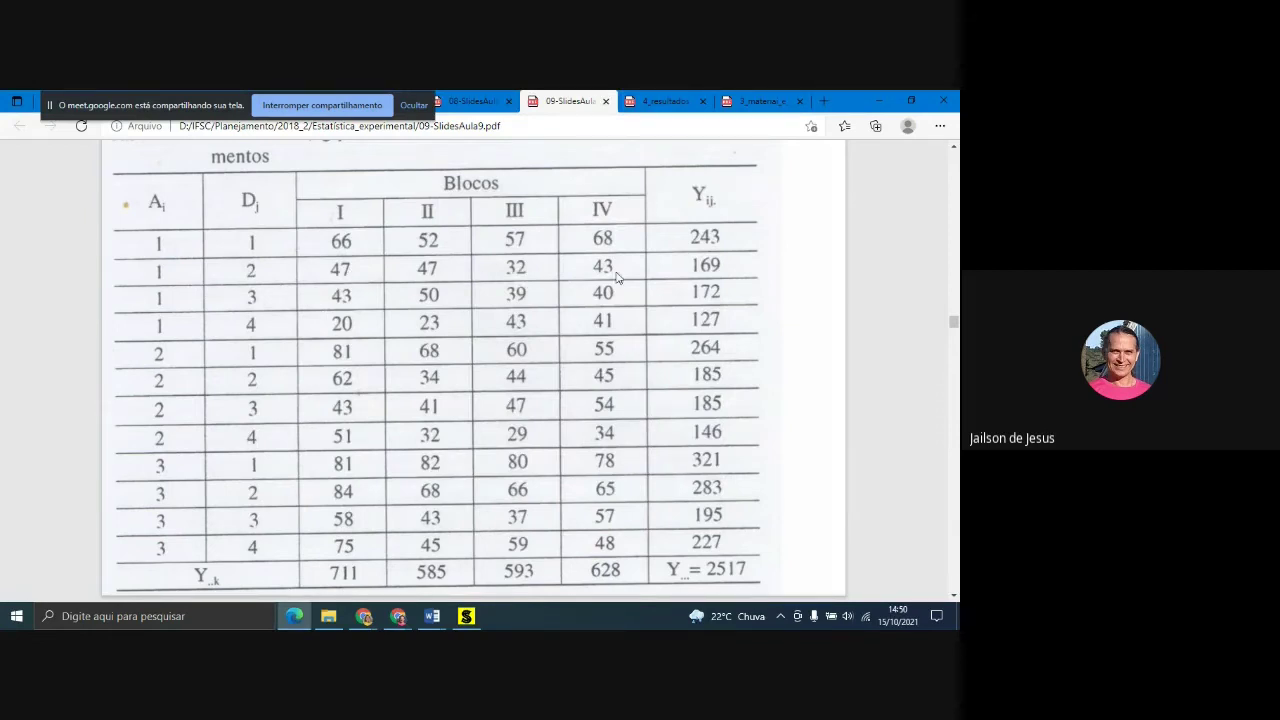
pyautogui.hotkey('alt', 'Tab')
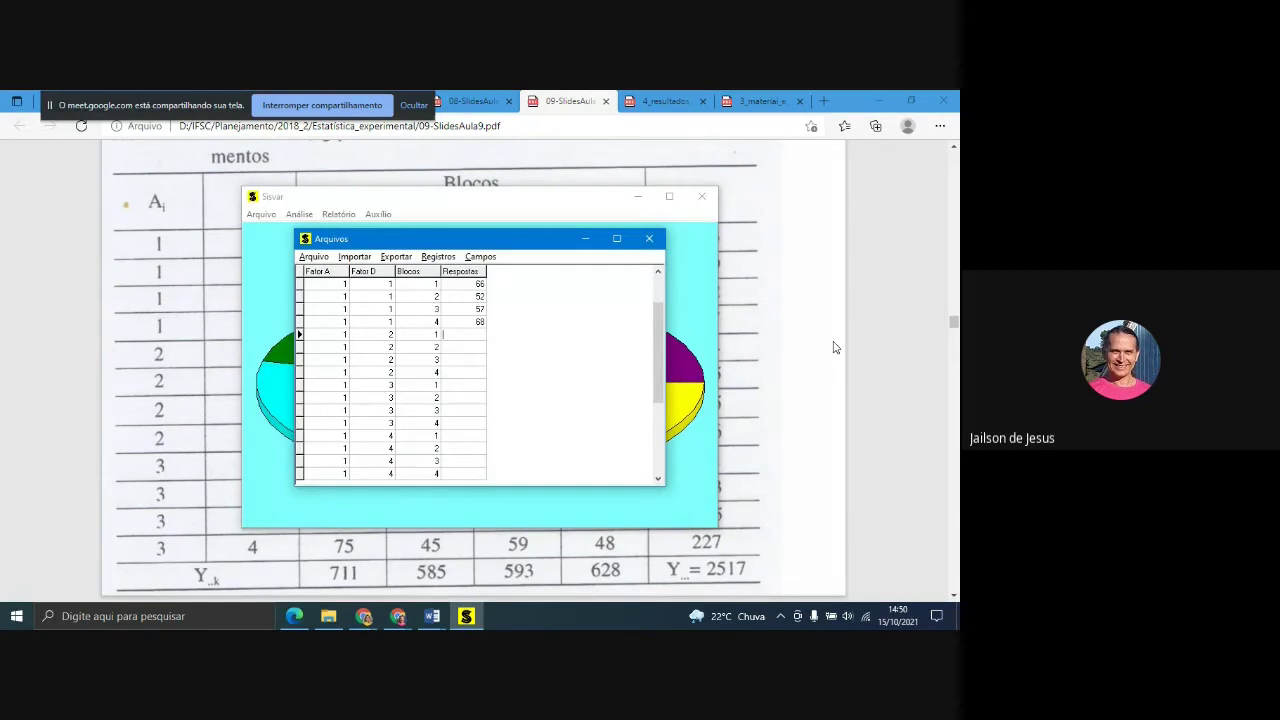
pyautogui.write('47')
pyautogui.press('Return')
pyautogui.write('47')
pyautogui.press('Return')
# - Fill in Respostas 32 and 42 for Fator A 1, Fator D 2, Blocos 3 and 4, consulting the PDF table
pyautogui.hotkey('alt', 'Tab')
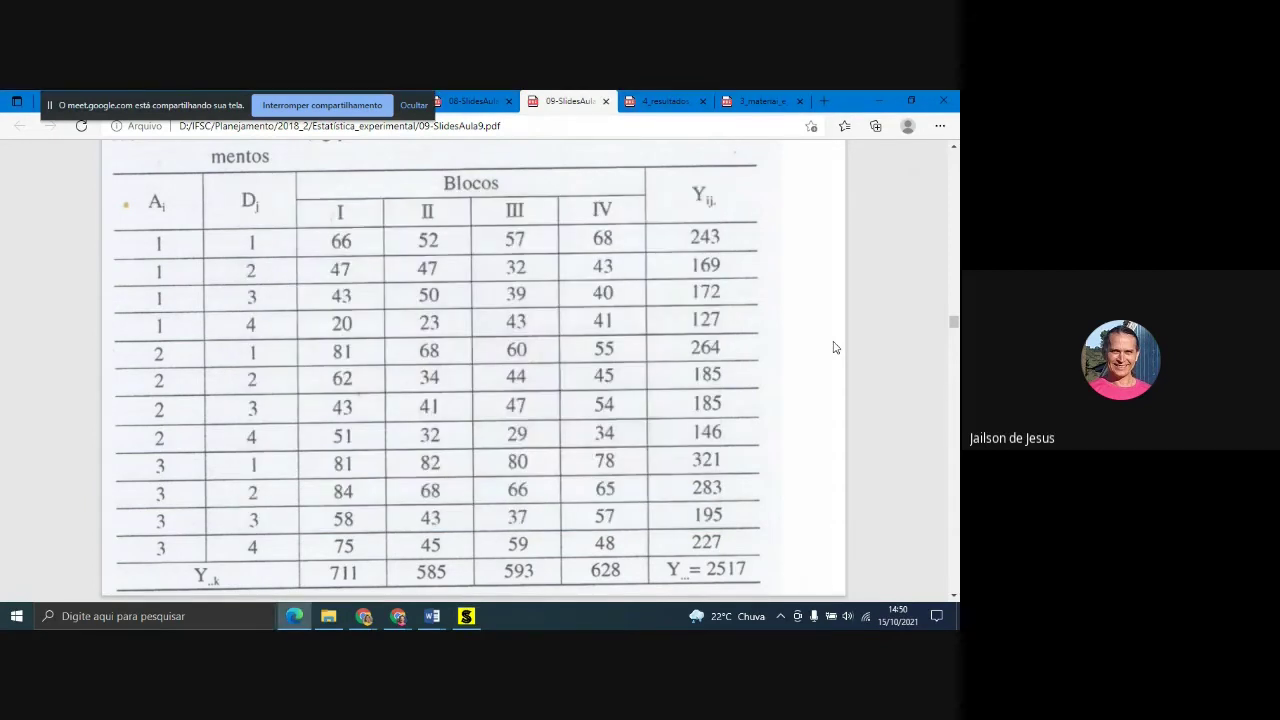
pyautogui.hotkey('alt', 'Tab')
pyautogui.write('32')
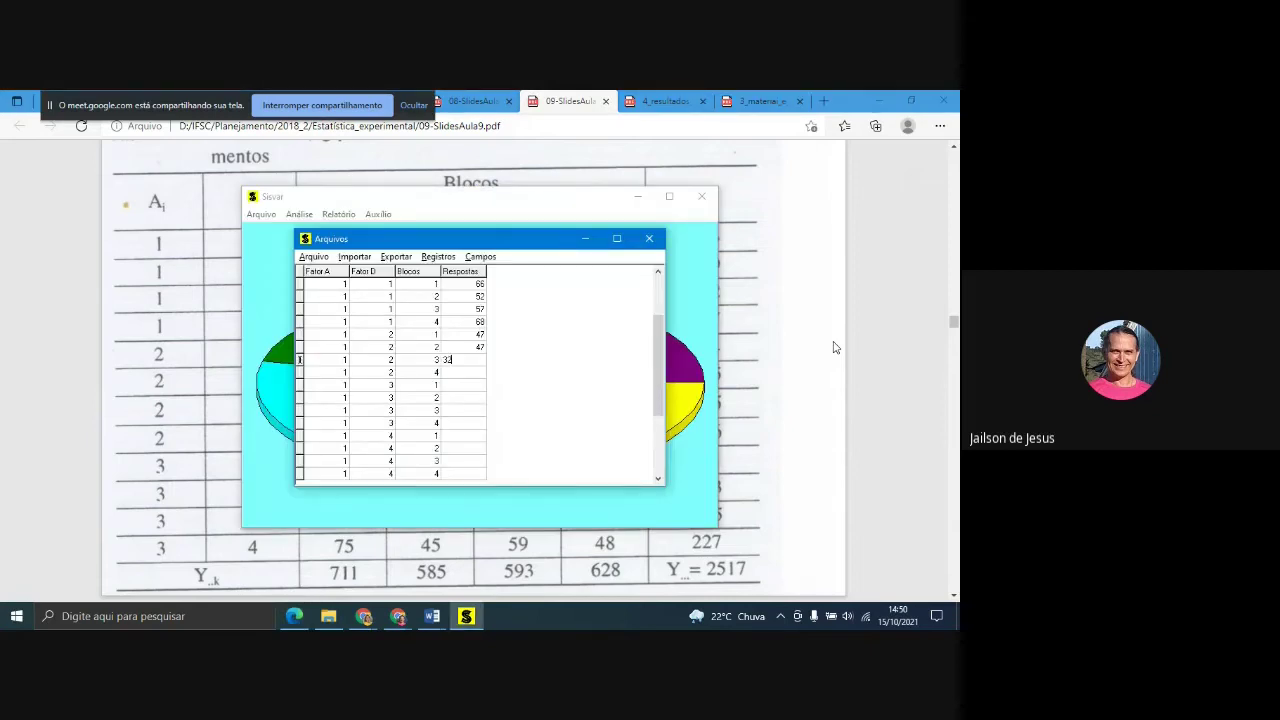
pyautogui.press('Return')
pyautogui.hotkey('alt', 'Tab')
pyautogui.hotkey('alt', 'Tab')
pyautogui.write('42')
pyautogui.press('Return')
# - Fill in Respostas 43 and 50 for Fator A 1, Fator D 3, Blocos 1 and 2 from the PDF table
pyautogui.hotkey('alt', 'Tab')
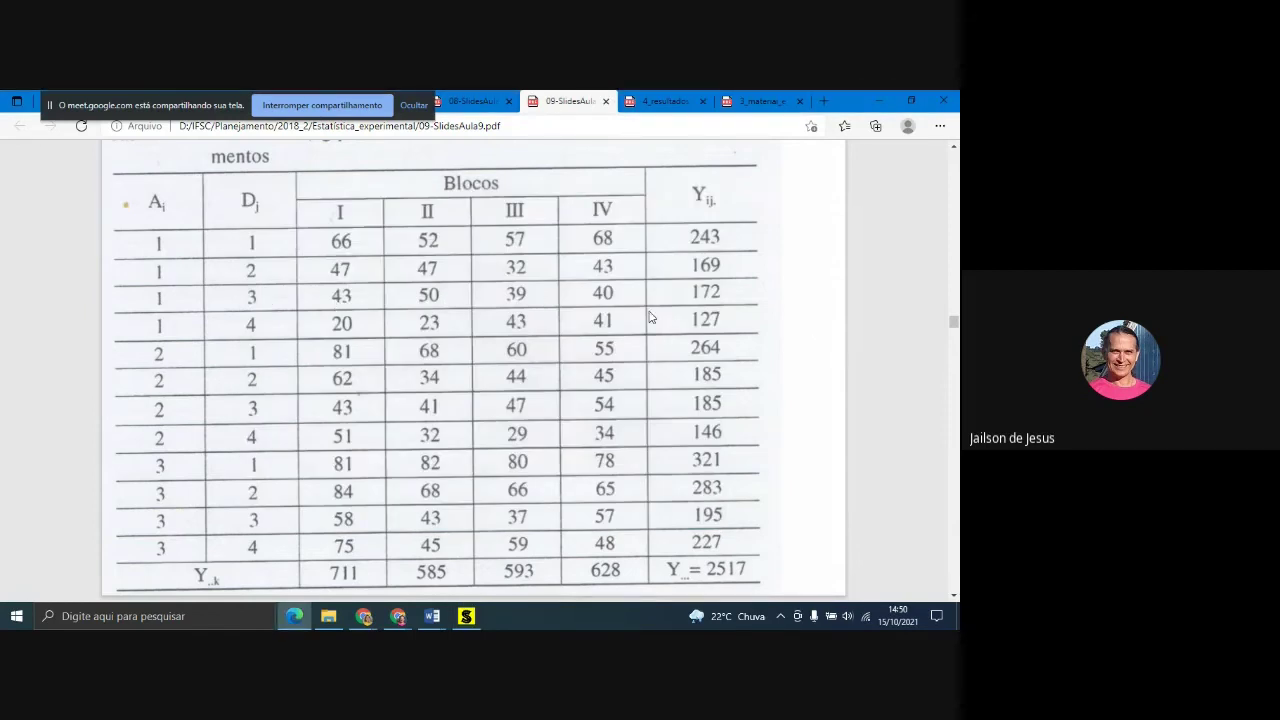
pyautogui.hotkey('alt', 'Tab')
pyautogui.write('43')
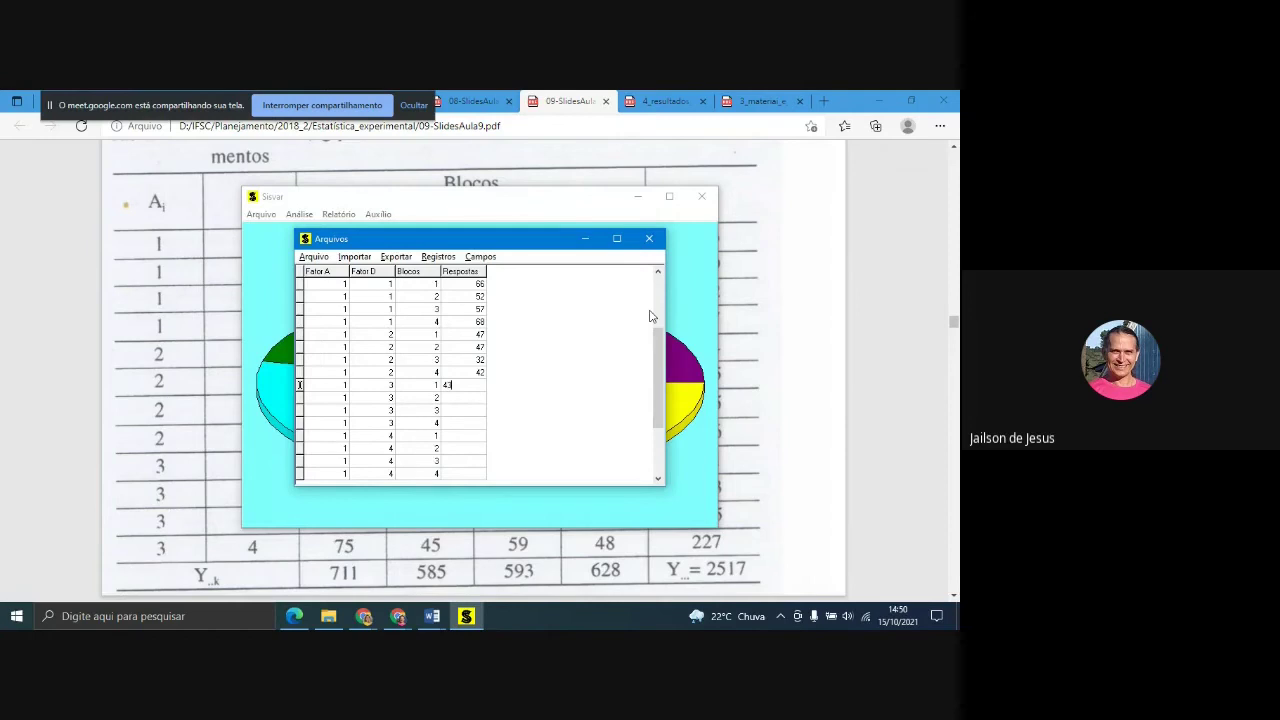
pyautogui.press('Return')
pyautogui.hotkey('alt', 'Tab')
pyautogui.hotkey('alt', 'Tab')
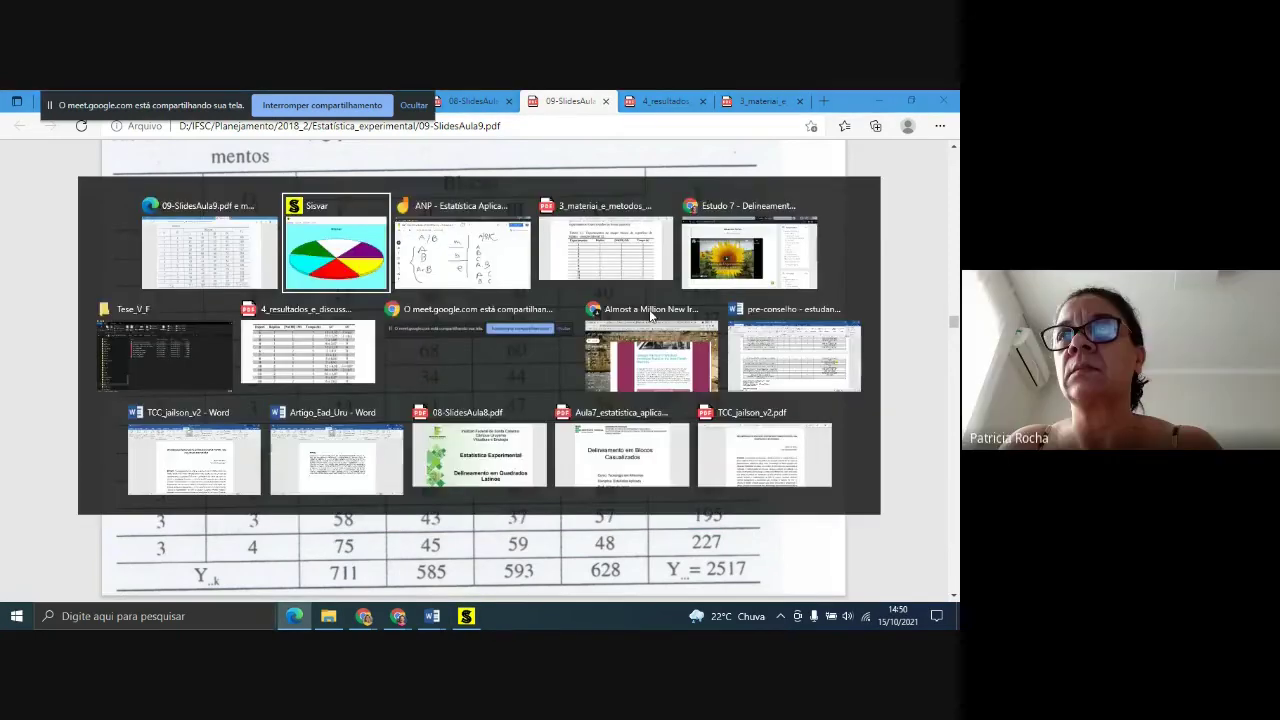
pyautogui.write('50')
pyautogui.press('Return')
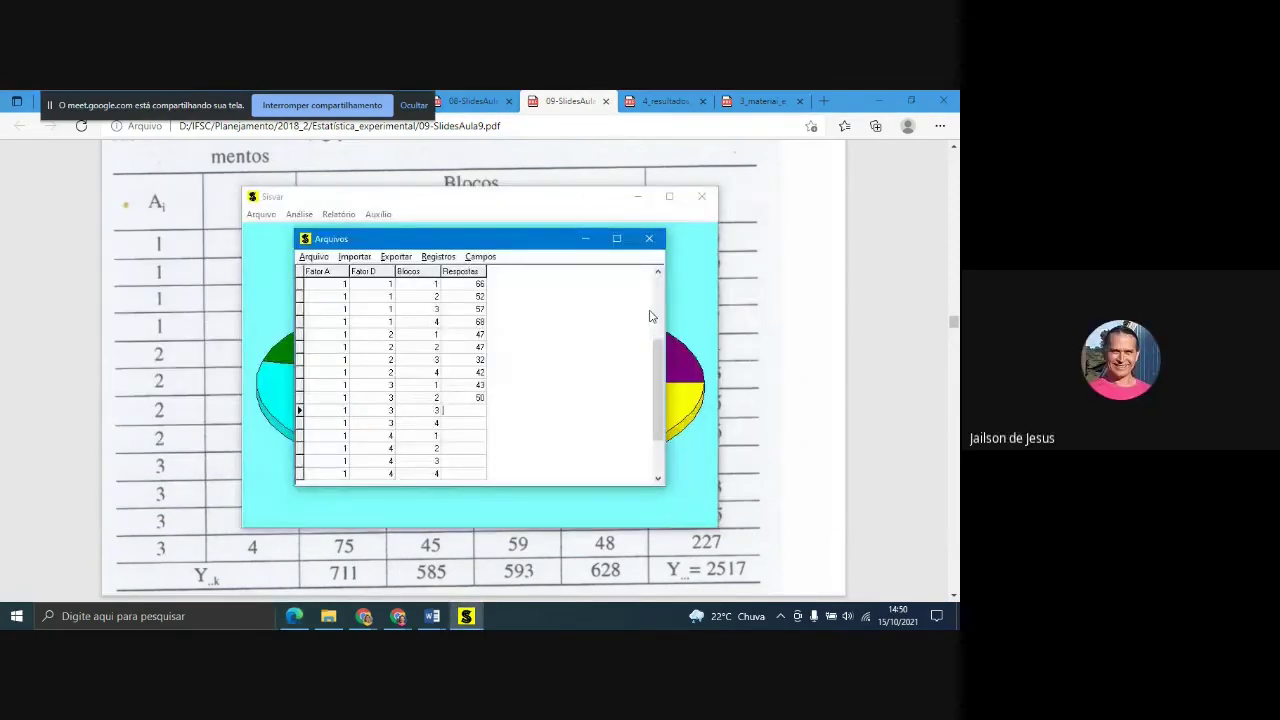
# - Fill in Respostas 39 and 40 for Fator A 1, Fator D 3, Blocos 3 and 4 from the PDF table
pyautogui.hotkey('alt', 'Tab')
pyautogui.hotkey('alt', 'Tab')
pyautogui.write('39')
pyautogui.press('Return')
pyautogui.hotkey('alt', 'Tab')
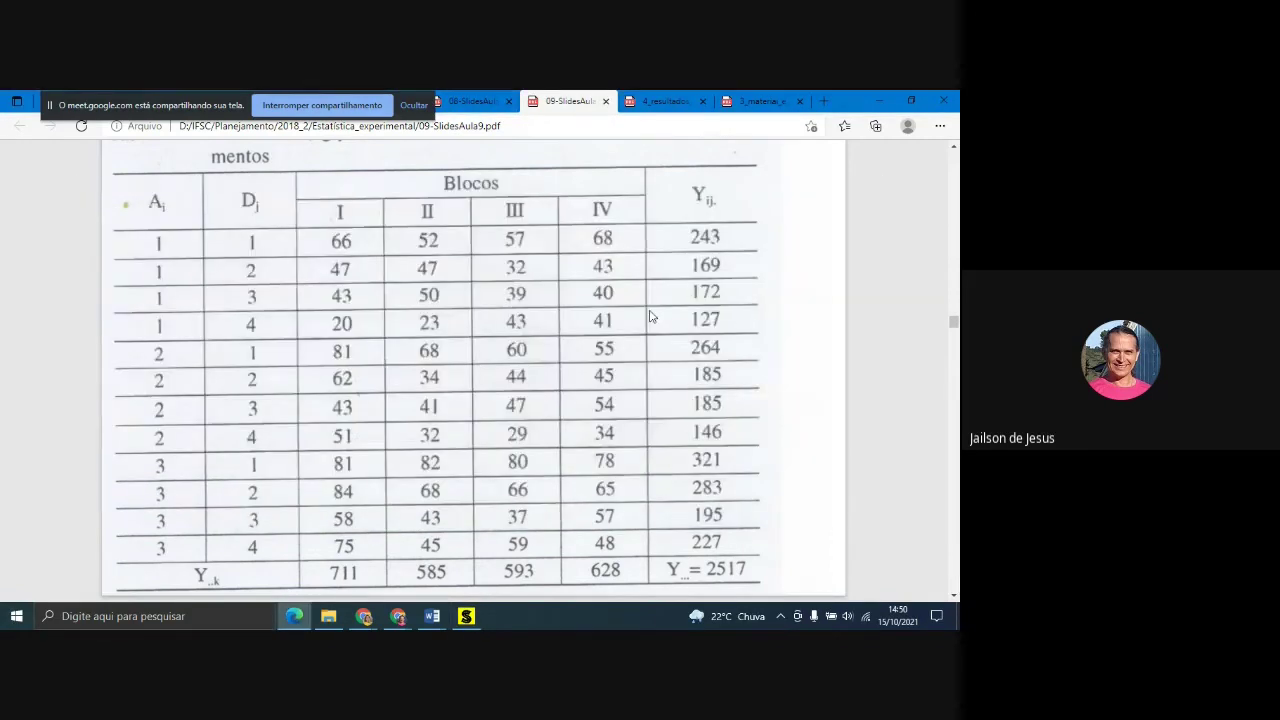
pyautogui.hotkey('alt', 'Tab')
pyautogui.write('40')
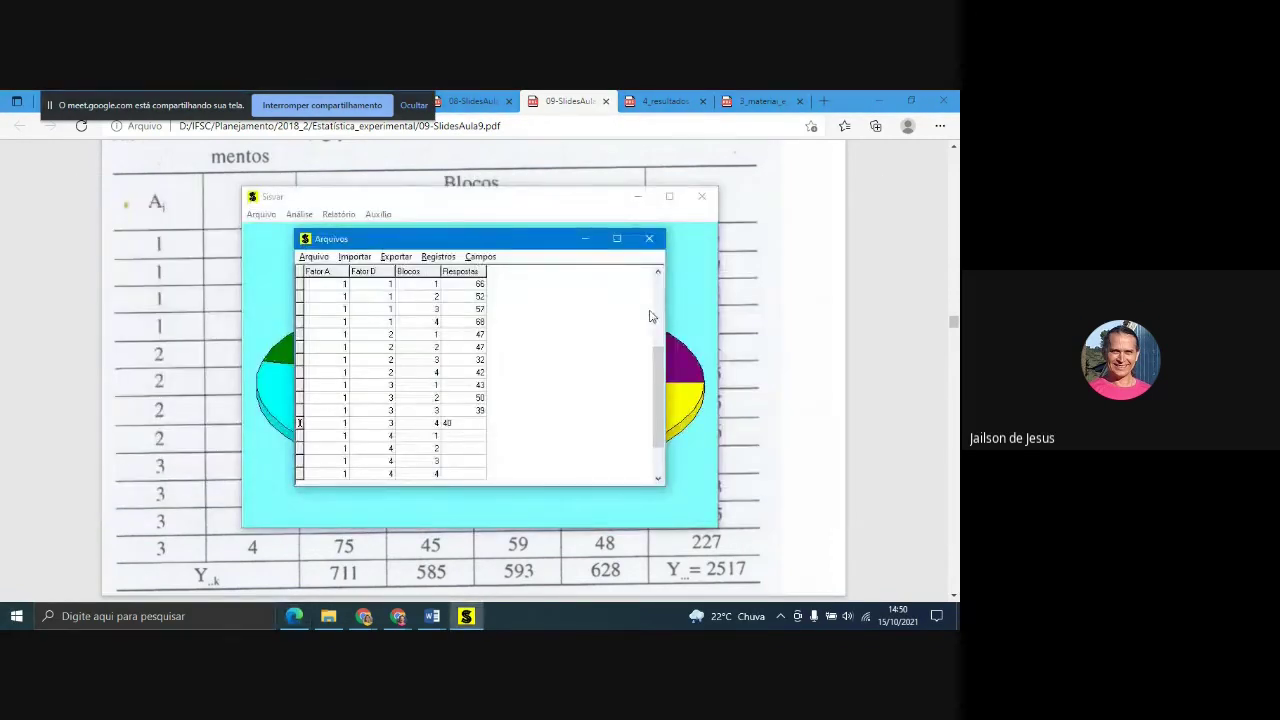
# - Fill in Respostas 20 for Fator A 1, Fator D 4, Blocos 1 from the PDF table
pyautogui.hotkey('alt', 'Tab')
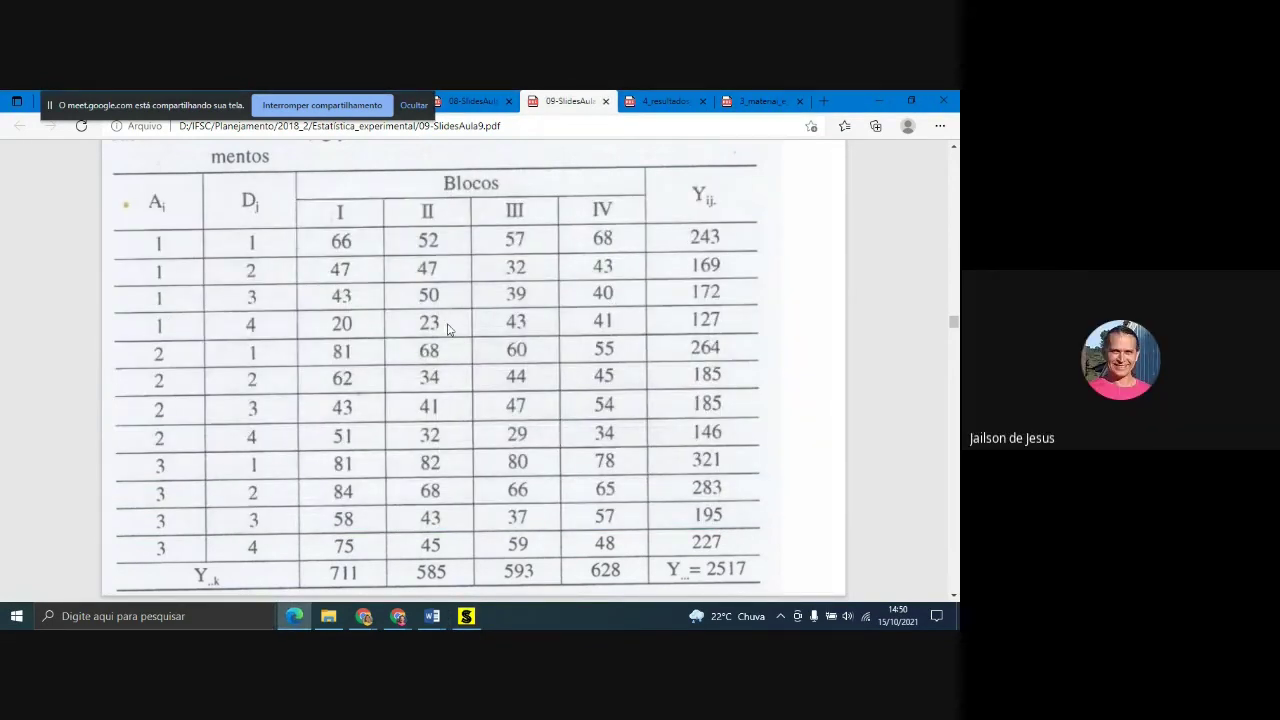
pyautogui.hotkey('alt', 'Tab')
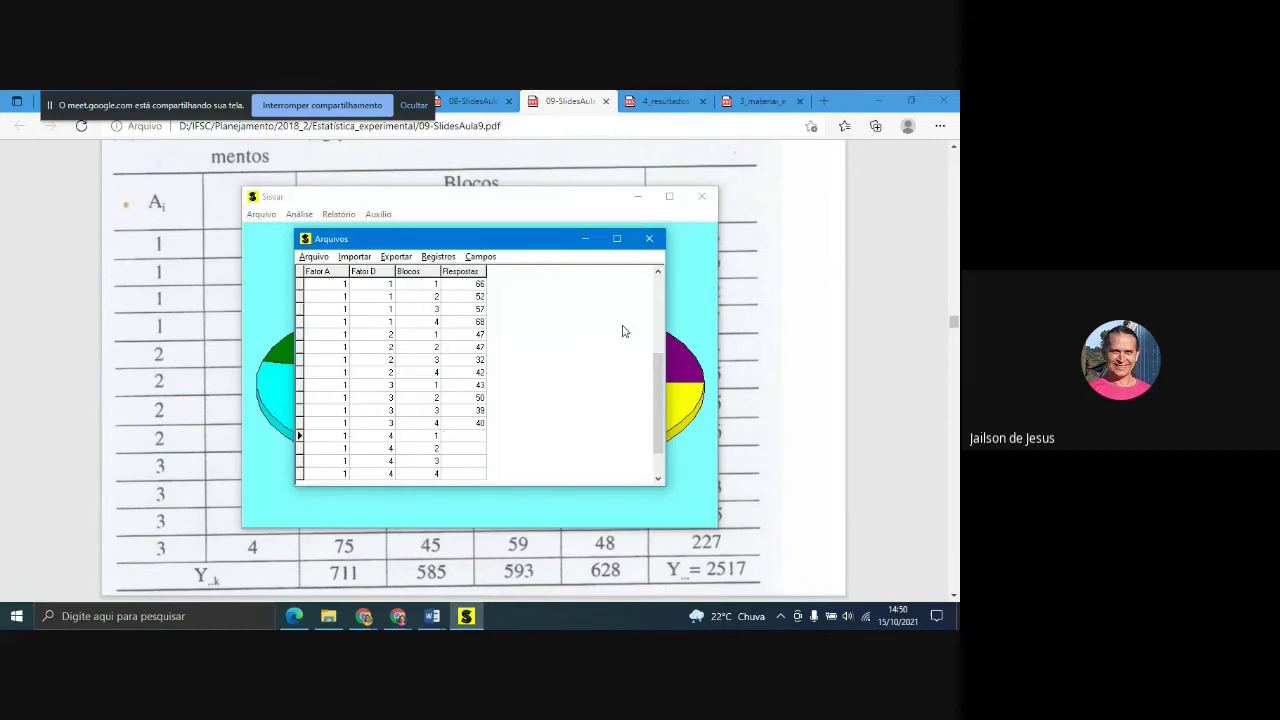
pyautogui.scroll(-2, 622, 331)
pyautogui.hotkey('alt', 'Tab')
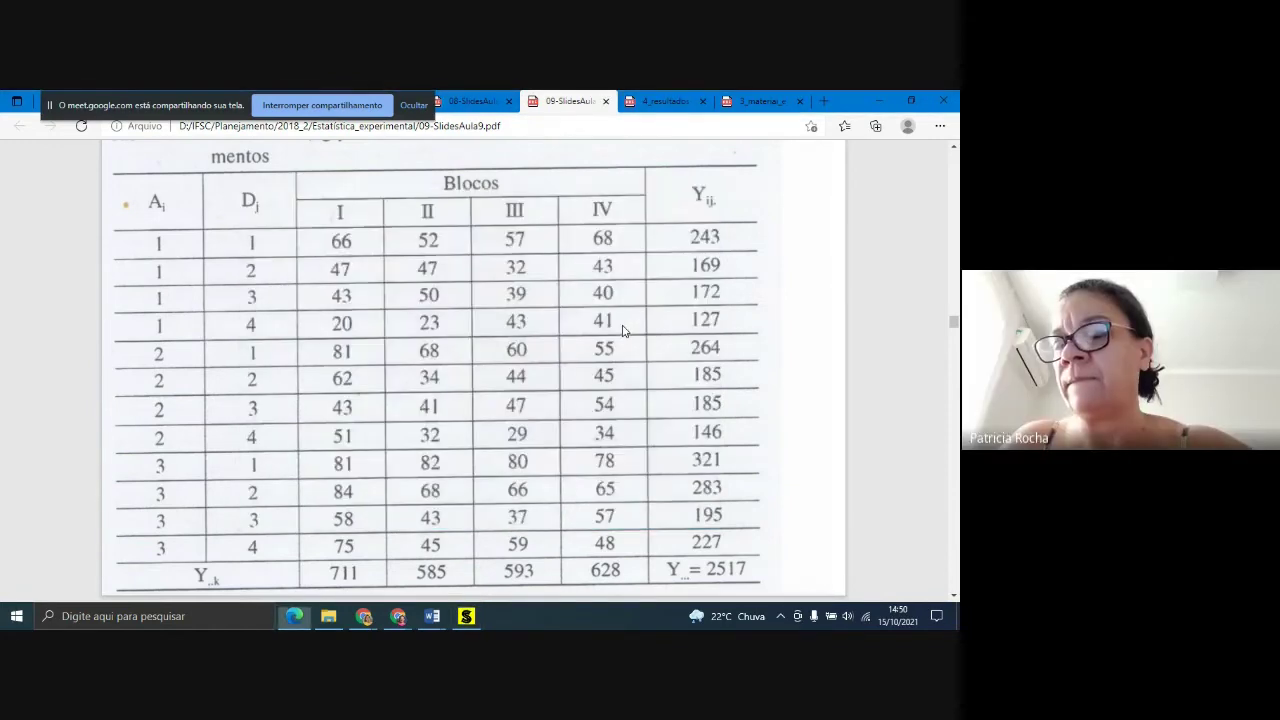
pyautogui.hotkey('alt', 'Tab')
pyautogui.hotkey('alt', 'Tab')
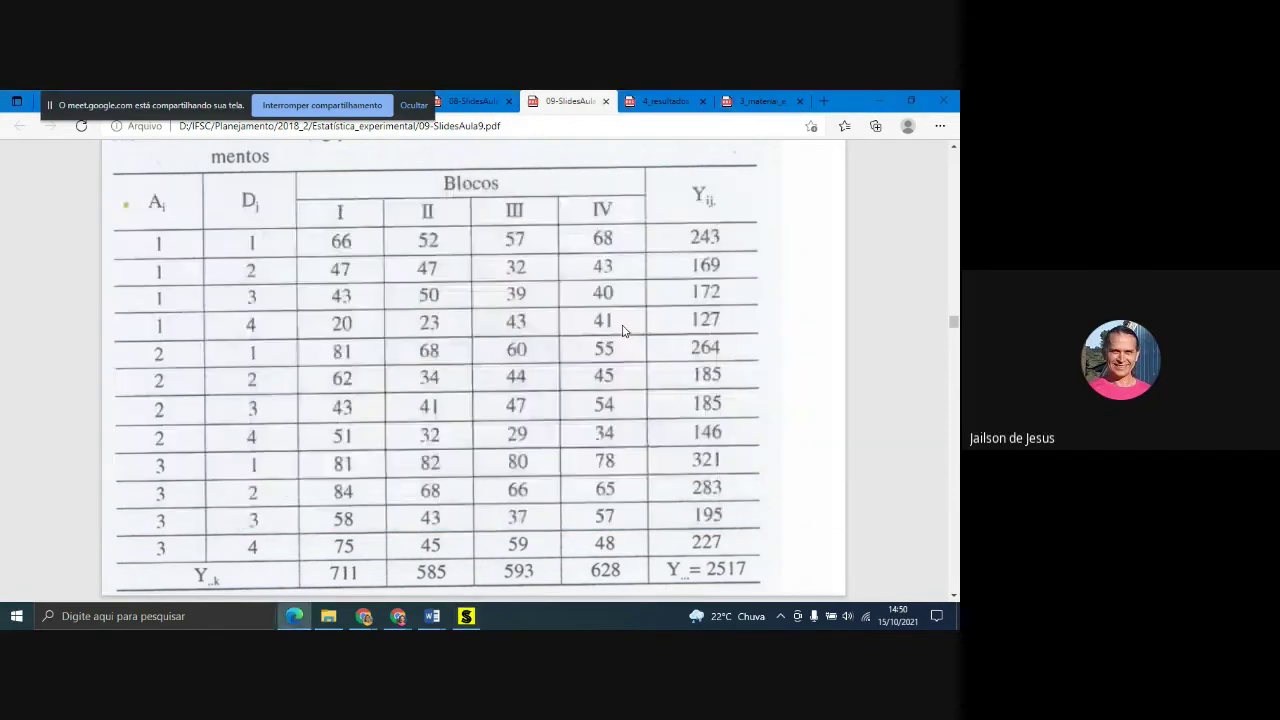
pyautogui.hotkey('alt', 'Tab')
pyautogui.write('3')
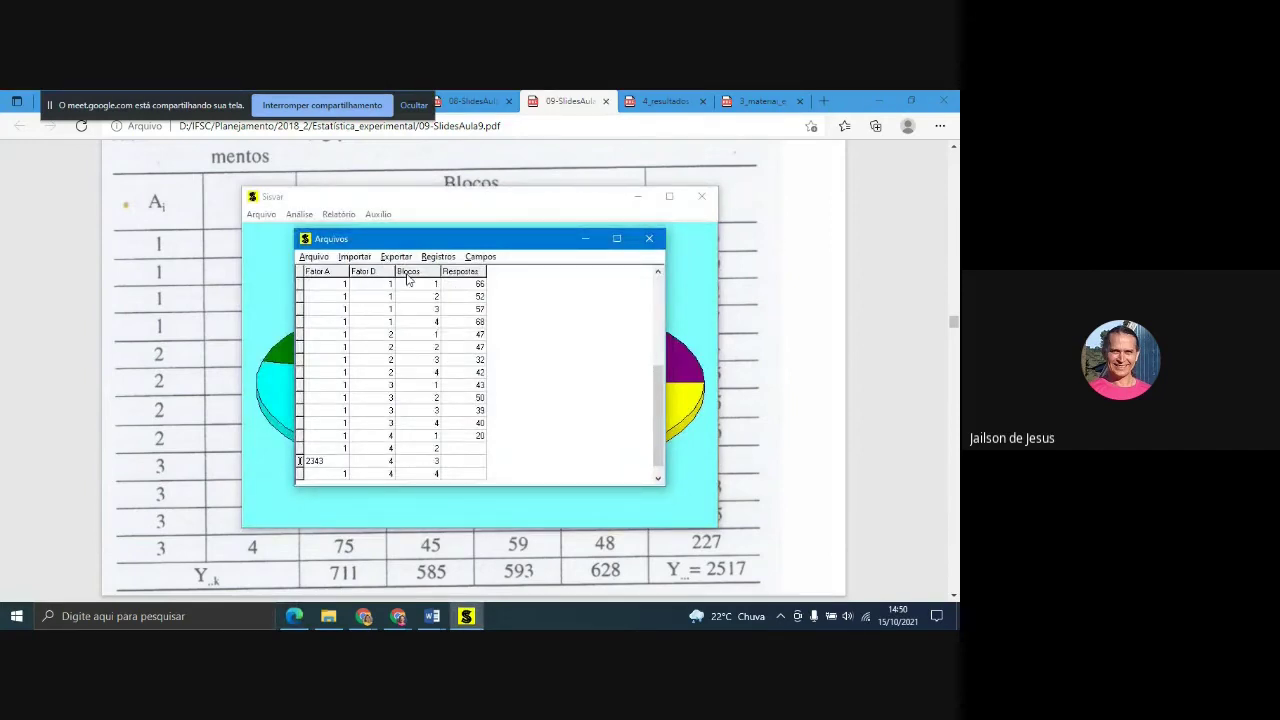
pyautogui.doubleClick(310, 461)
pyautogui.write('1')
# - Fill in Respostas 23 and 43 for Fator A 1, Fator D 4, Blocos 2 and 3
pyautogui.click(474, 449)
pyautogui.write('33')
pyautogui.press('Return')
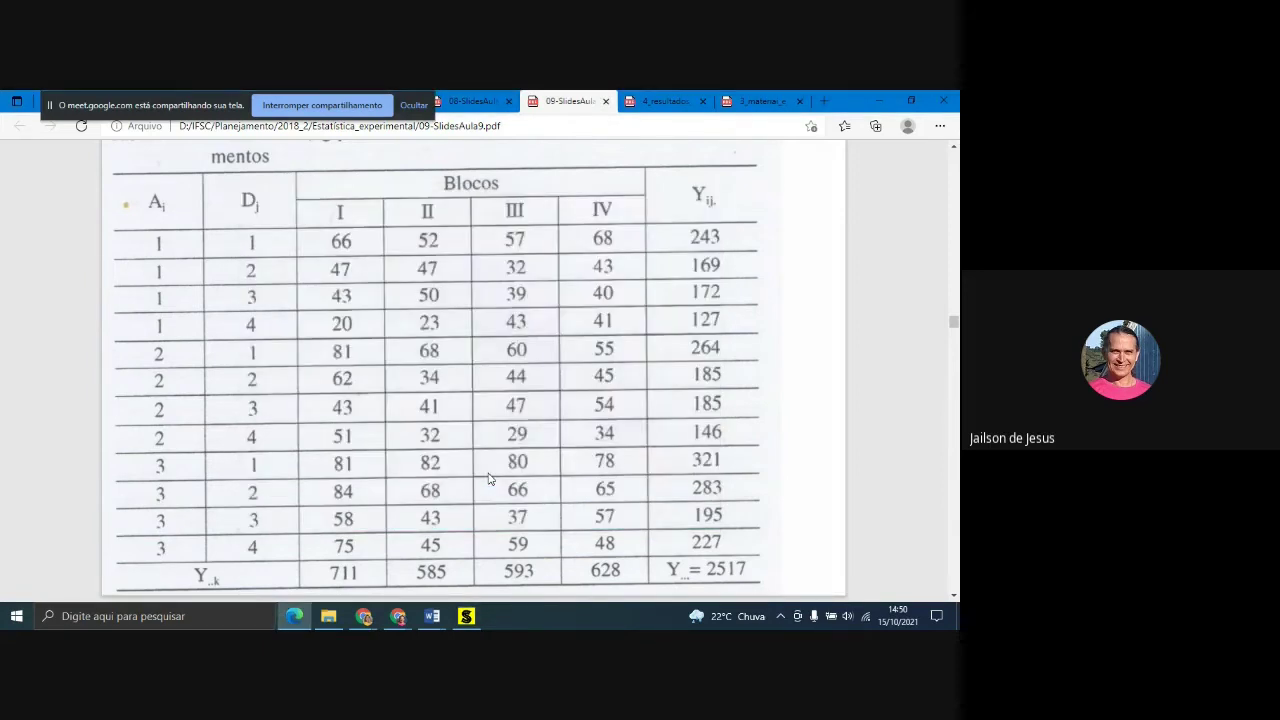
pyautogui.write('43')
pyautogui.press('Return')
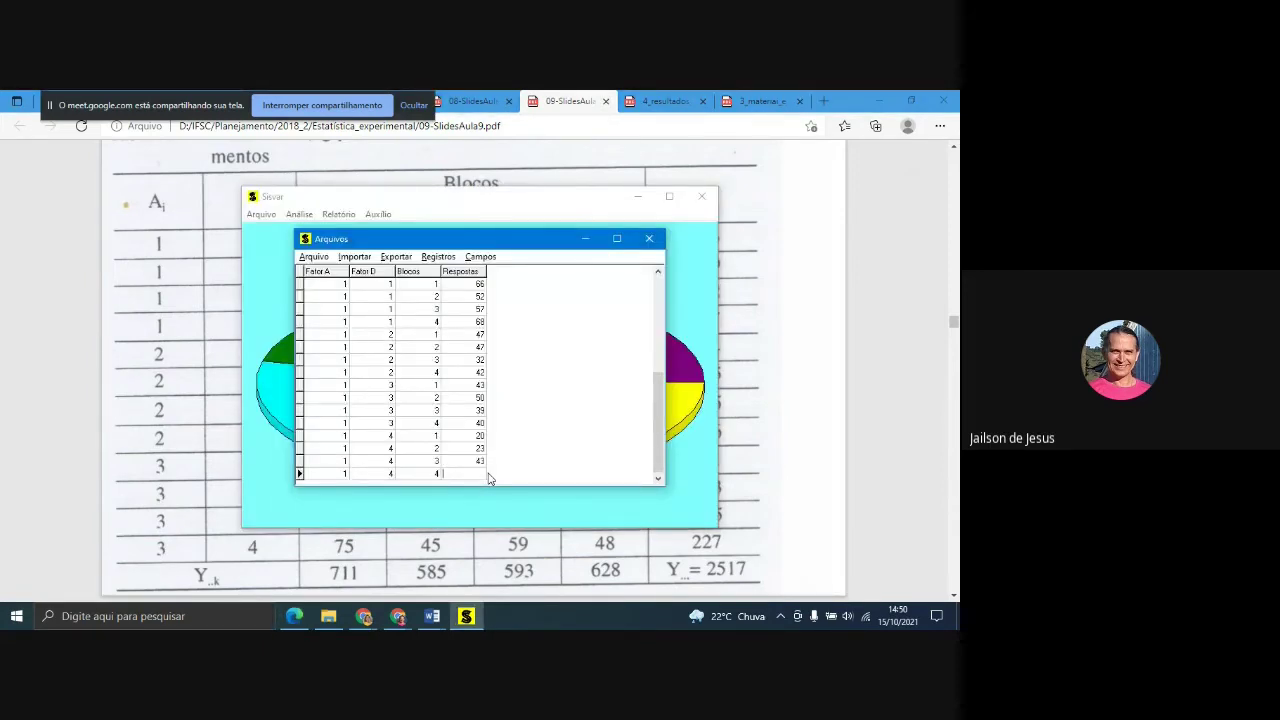
# - Fill in Respostas 41 for Fator A 1, Fator D 4, Blocos 4 from the PDF table
pyautogui.hotkey('alt', 'Tab')
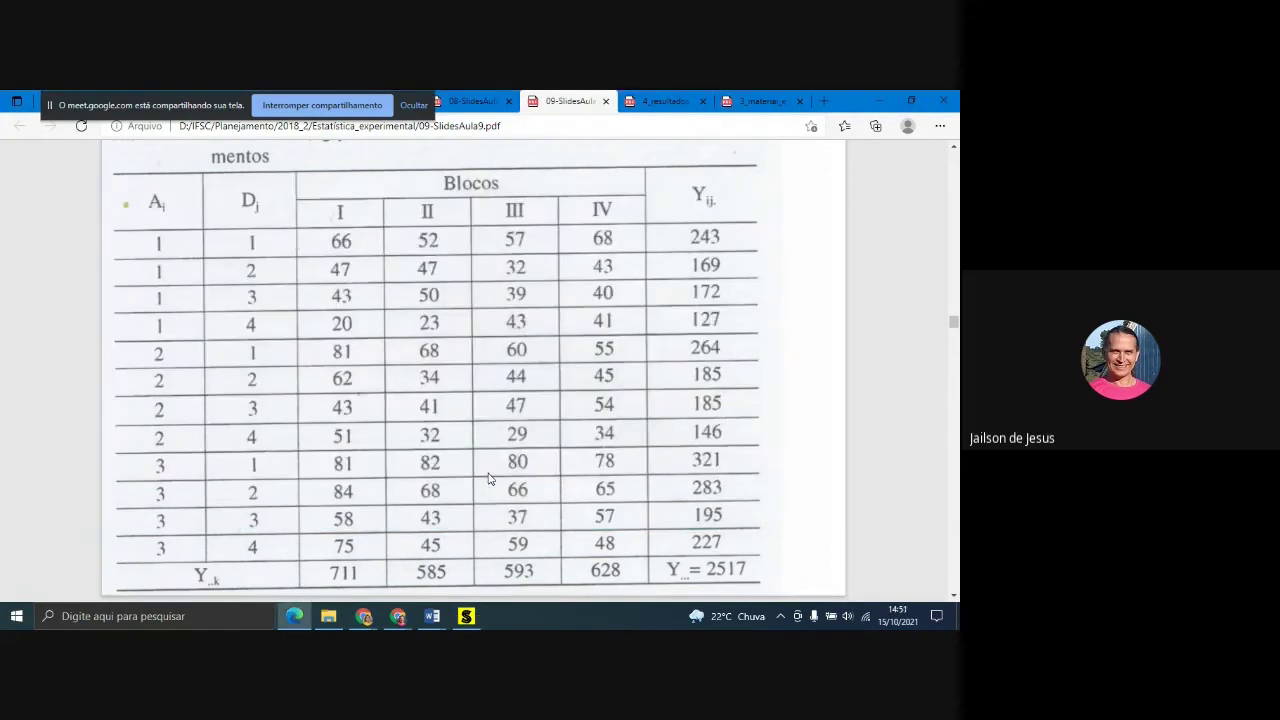
pyautogui.hotkey('alt', 'Tab')
pyautogui.write('41')
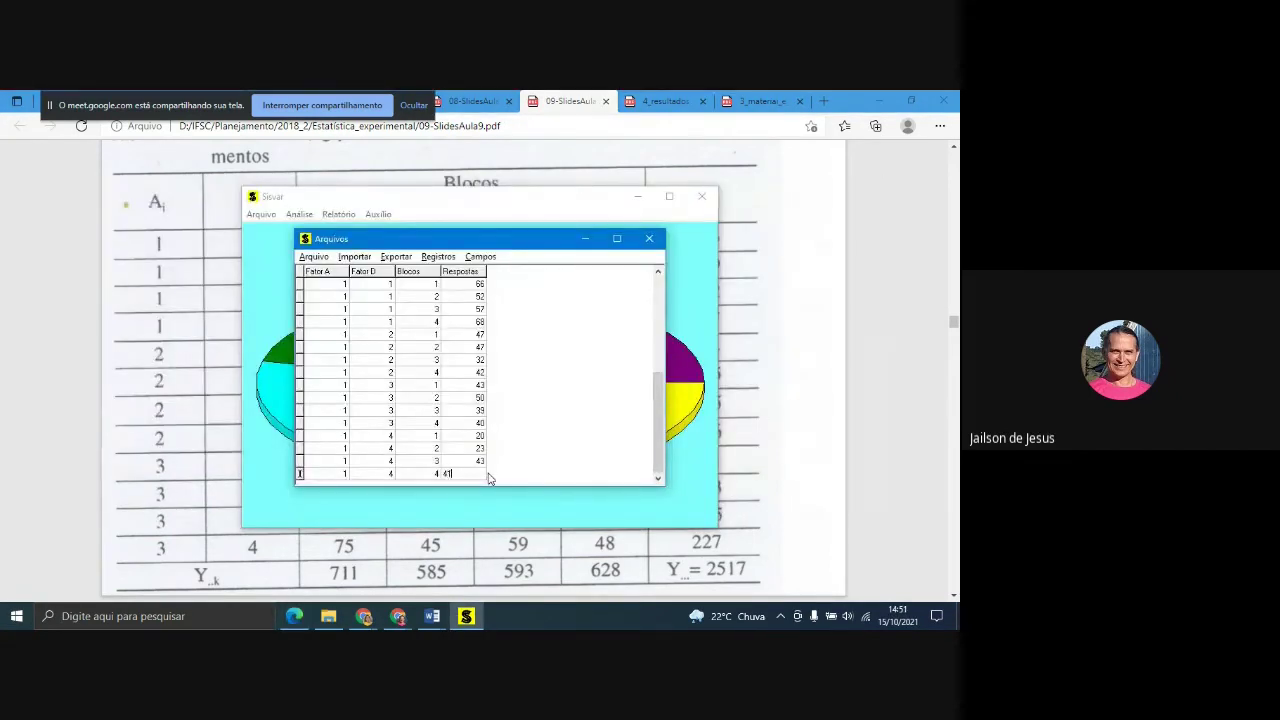
pyautogui.press('Return')
# - Start the next record with Fator A 2 and Fator D 1, and consult the PDF table
pyautogui.write('2')
pyautogui.press('Tab')
pyautogui.write('1')
pyautogui.click(421, 473)
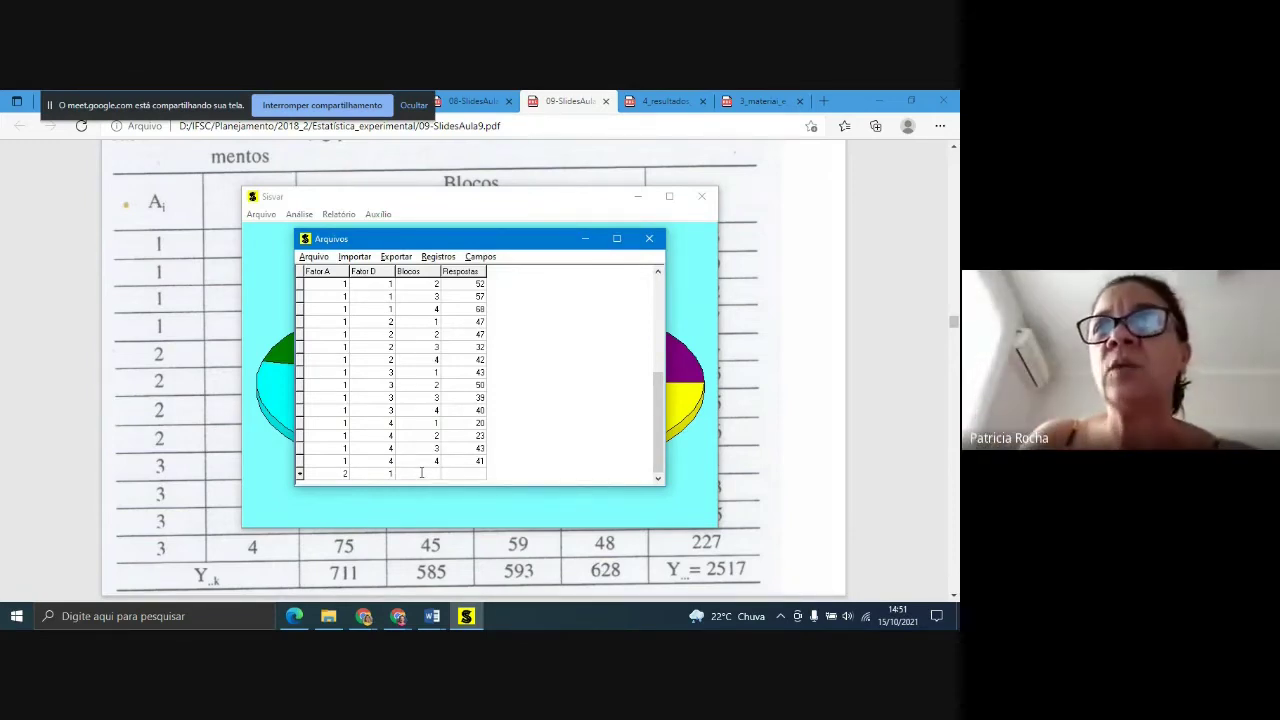
pyautogui.hotkey('alt', 'Tab')
pyautogui.hotkey('alt', 'Tab')
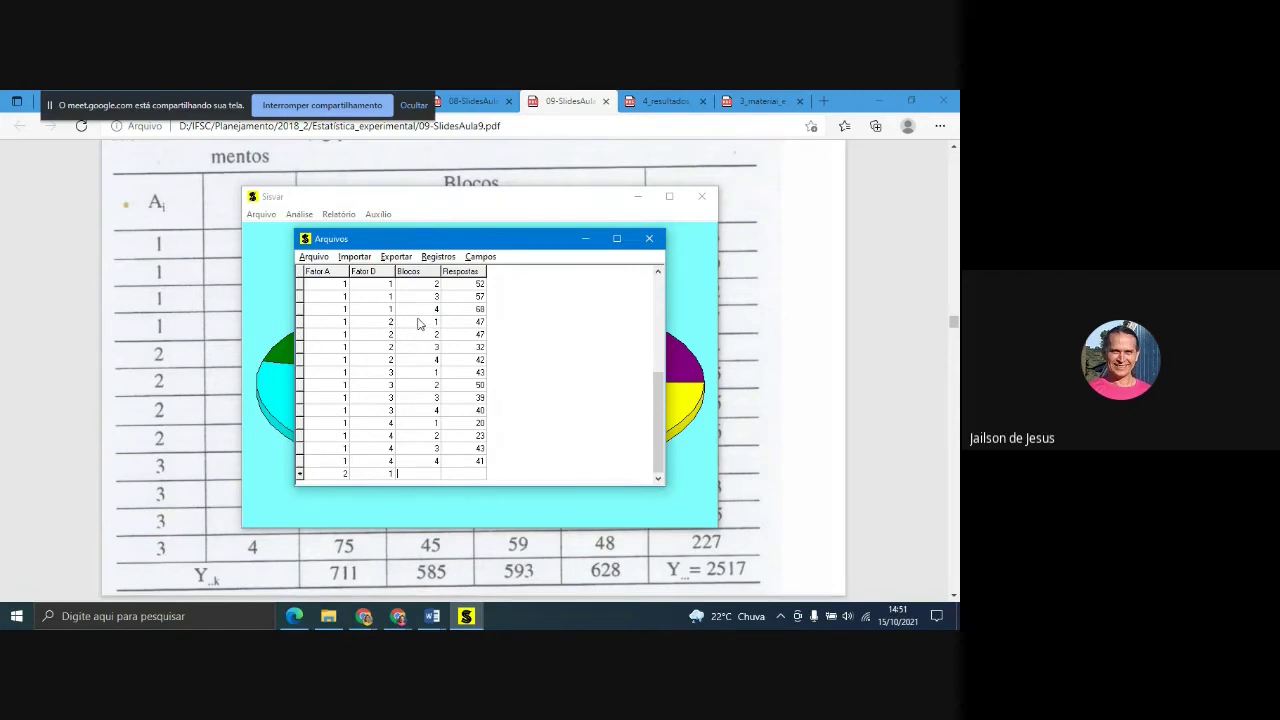
# - Return to the first record and review the data entered for Fator A 1
pyautogui.press('pageup')
pyautogui.moveTo(666, 404); pyautogui.dragTo(645, 260)
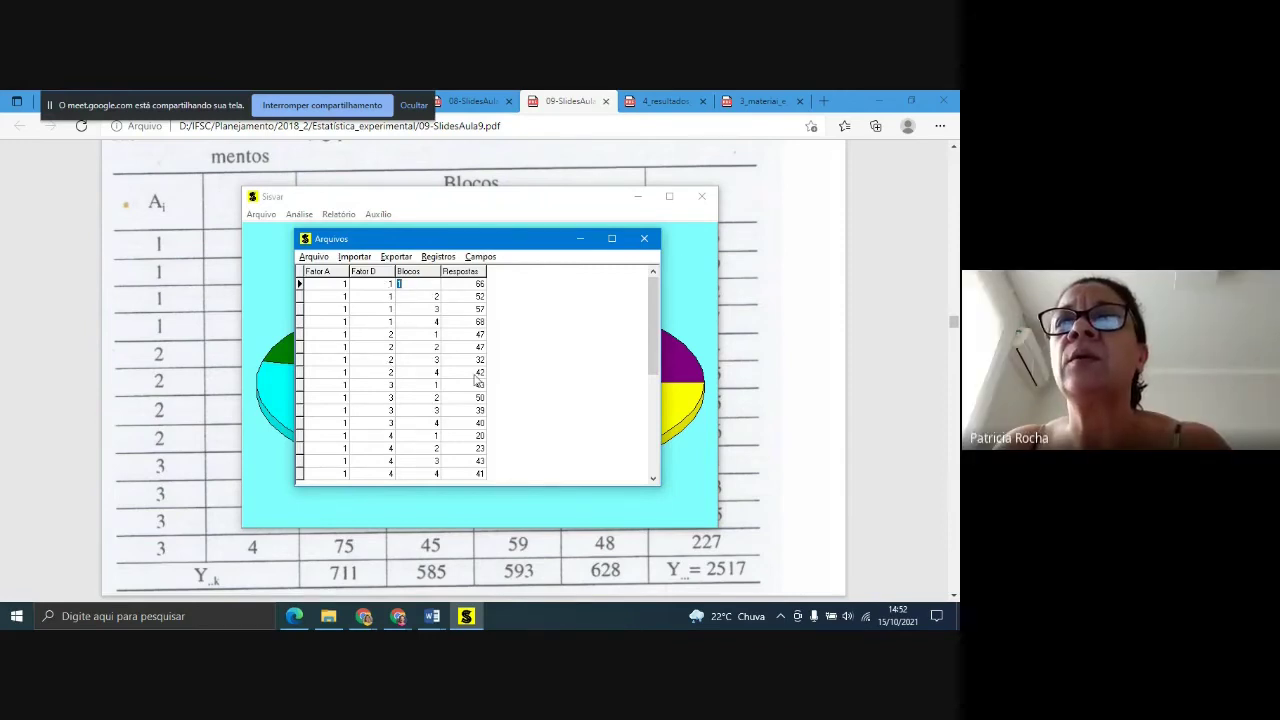
pyautogui.click(420, 290)
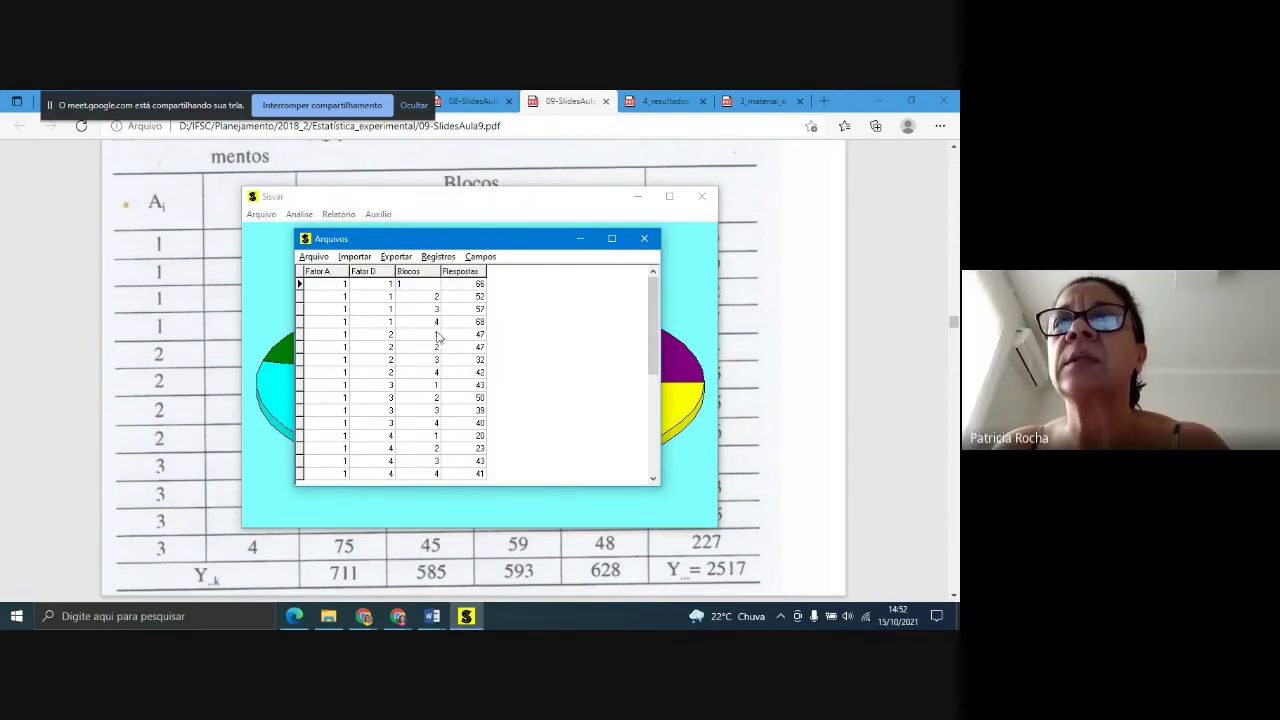
# - Add 15 more records with Fator A set to 2, below the already started Fator A 2 record
pyautogui.doubleClick(431, 290)
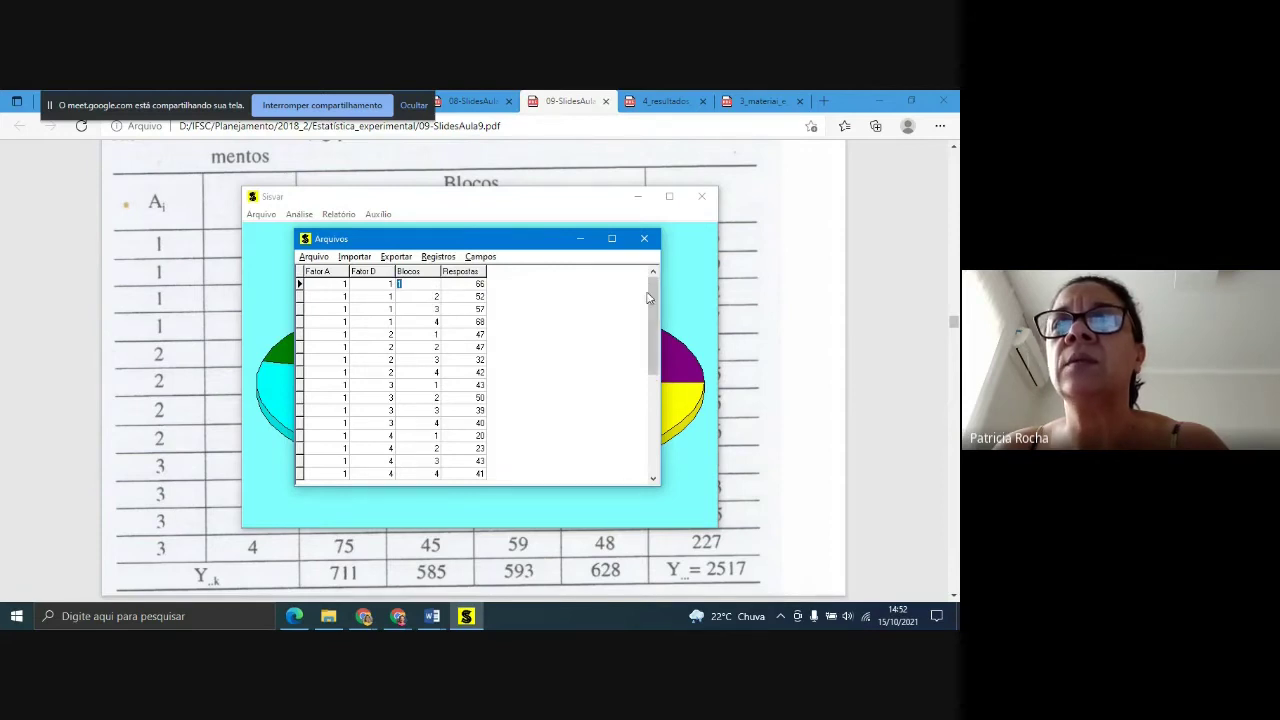
pyautogui.moveTo(652, 298); pyautogui.dragTo(648, 388)
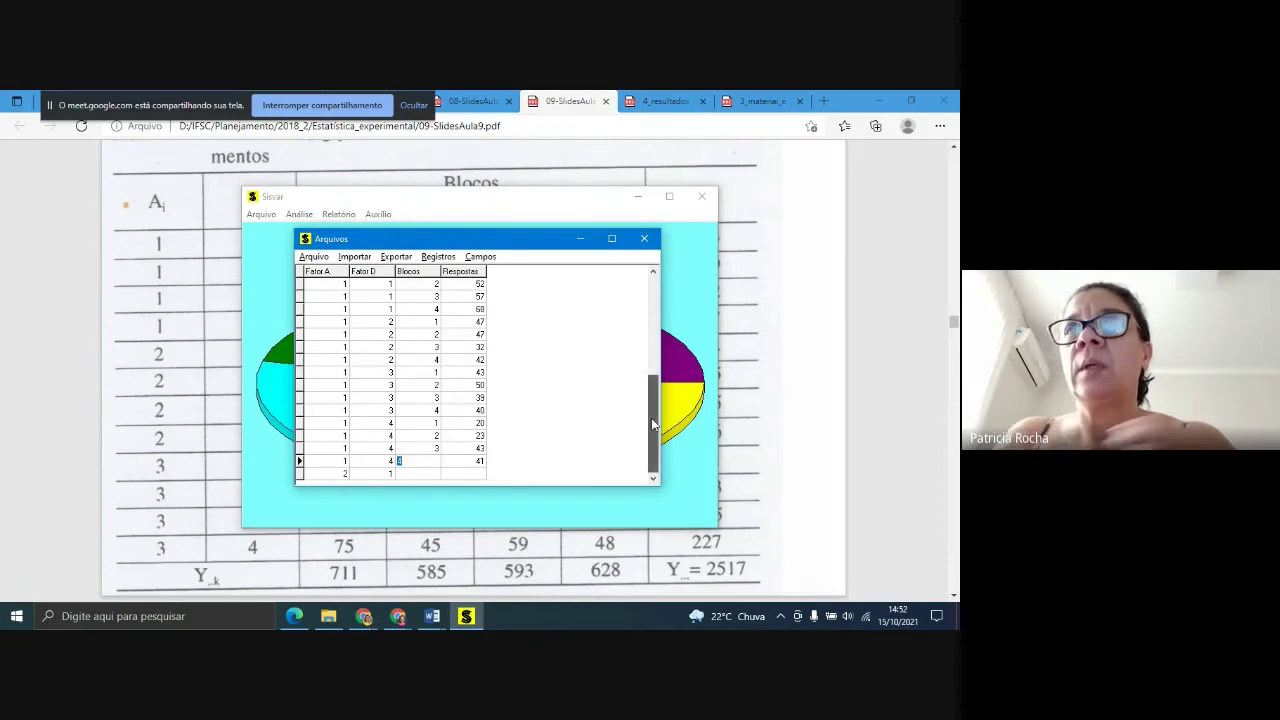
pyautogui.press('Down')
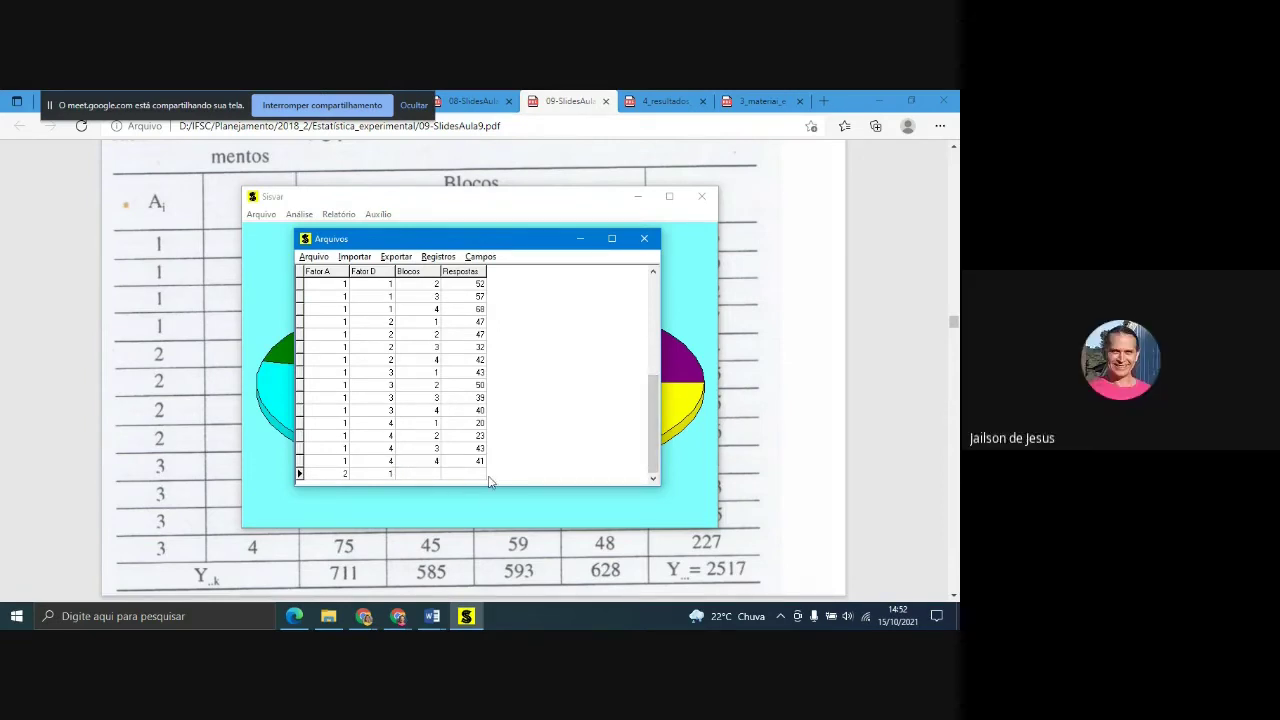
pyautogui.press('Left')
pyautogui.press('Left')
pyautogui.press('Down')
pyautogui.write('2')
pyautogui.press('Down')
pyautogui.write('2')
pyautogui.press('Down')
pyautogui.write('2')
pyautogui.press('Down')
pyautogui.write('2')
pyautogui.press('Down')
pyautogui.write('2')
pyautogui.press('Down')
pyautogui.write('2')
pyautogui.press('Down')
pyautogui.write('2')
pyautogui.press('Down')
pyautogui.write('2')
pyautogui.press('Down')
pyautogui.write('2')
pyautogui.press('Down')
pyautogui.press('Down')
pyautogui.write('2')
pyautogui.press('Down')
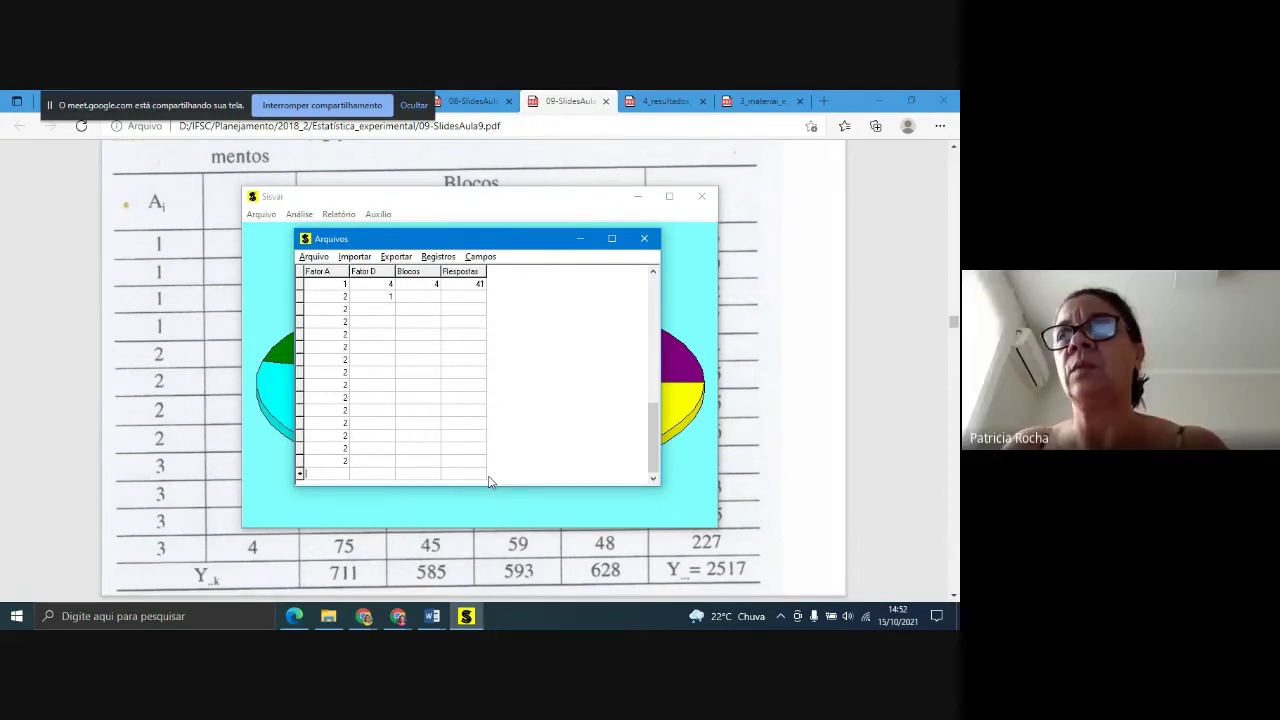
pyautogui.write('2')
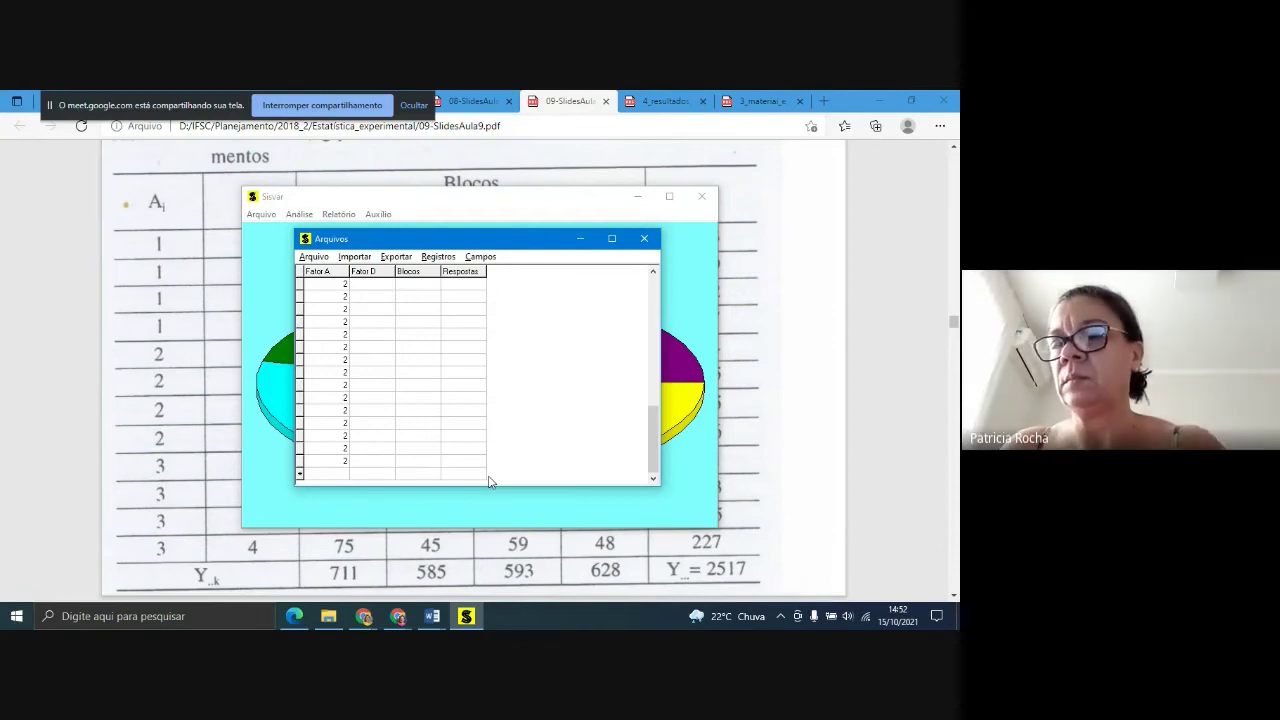
pyautogui.press('Down')
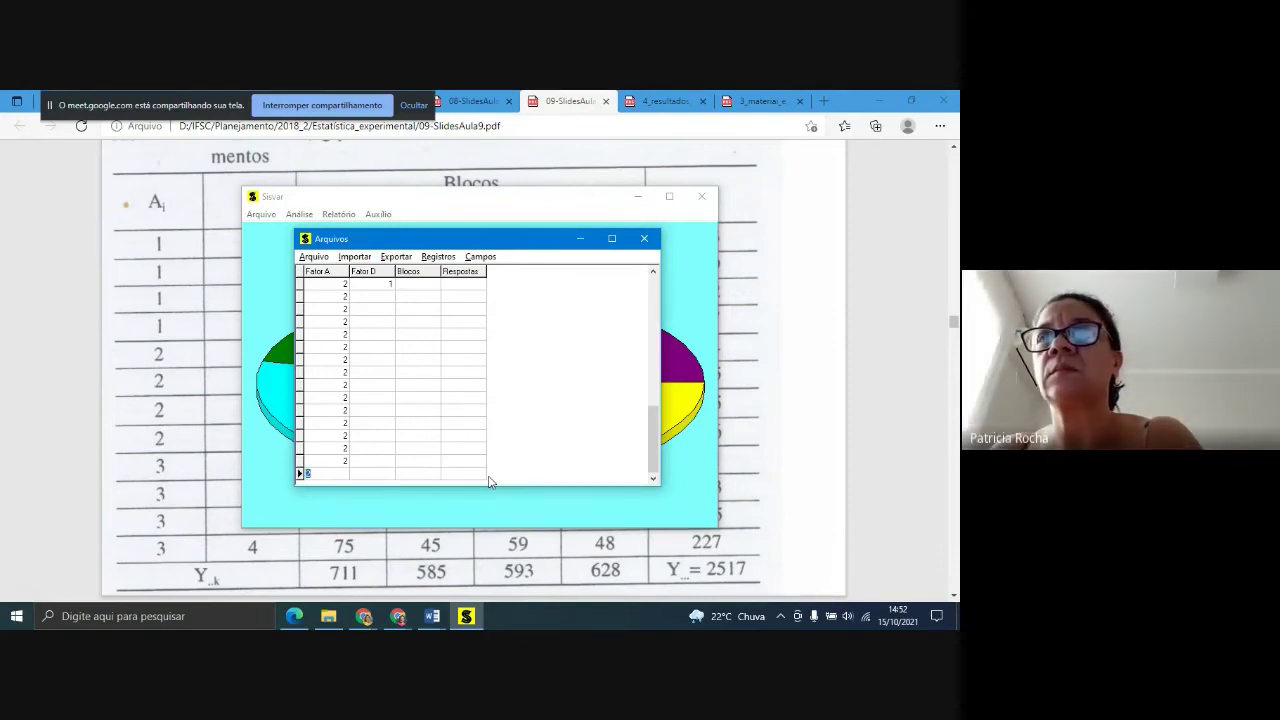
pyautogui.write('2')
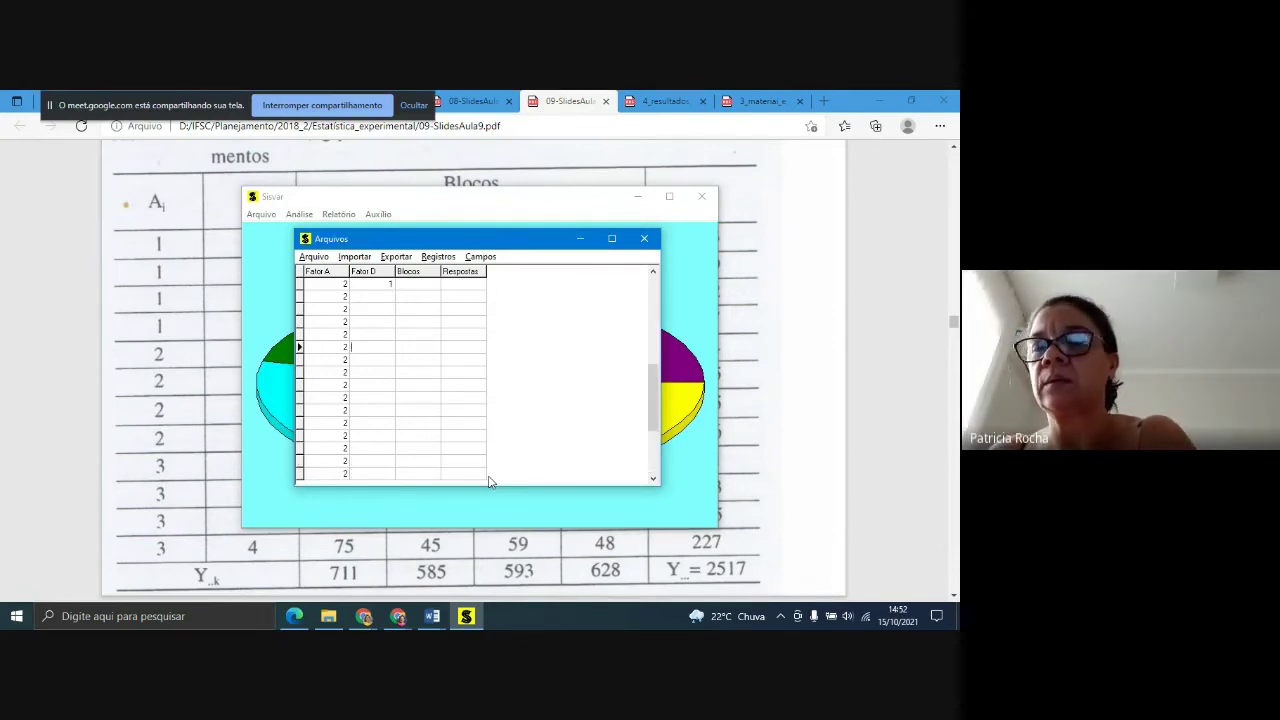
# - Set Fator D to 1 in the first four Fator A 2 records
pyautogui.press('Tab')
pyautogui.write('4')
pyautogui.press('Down')
pyautogui.press('Down')
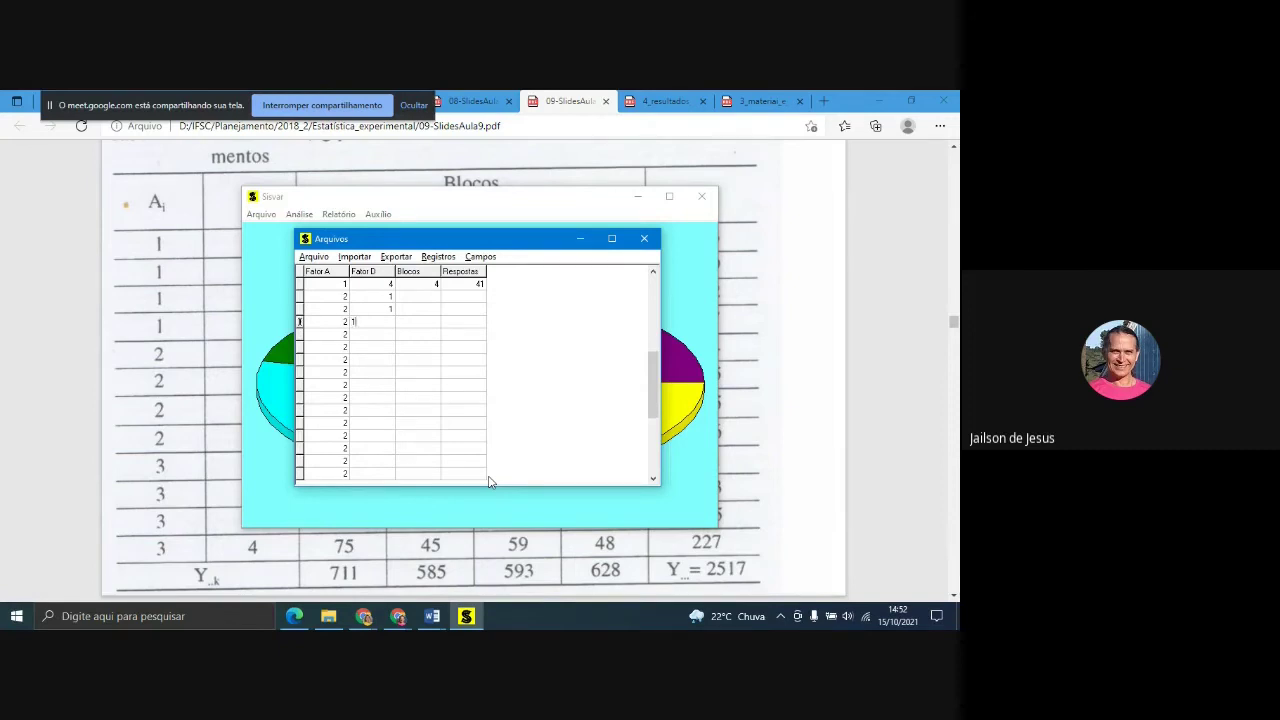
pyautogui.write('1')
pyautogui.press('Down')
# - Set Fator D to 2 in the next four Fator A 2 records
pyautogui.press('Down')
pyautogui.write('2')
pyautogui.press('Down')
pyautogui.write('2')
pyautogui.press('Down')
pyautogui.write('2')
pyautogui.press('Down')
pyautogui.write('2')
# - Set Fator D to 3 in the four Fator A 2 records that follow Fator D 2
pyautogui.press('Down')
pyautogui.write('3')
pyautogui.press('Down')
pyautogui.write('3')
pyautogui.press('Down')
pyautogui.write('3')
# - Set Fator D to 4 in the last four Fator A 2 records
pyautogui.press('Down')
pyautogui.write('4')
pyautogui.press('Down')
pyautogui.write('4')
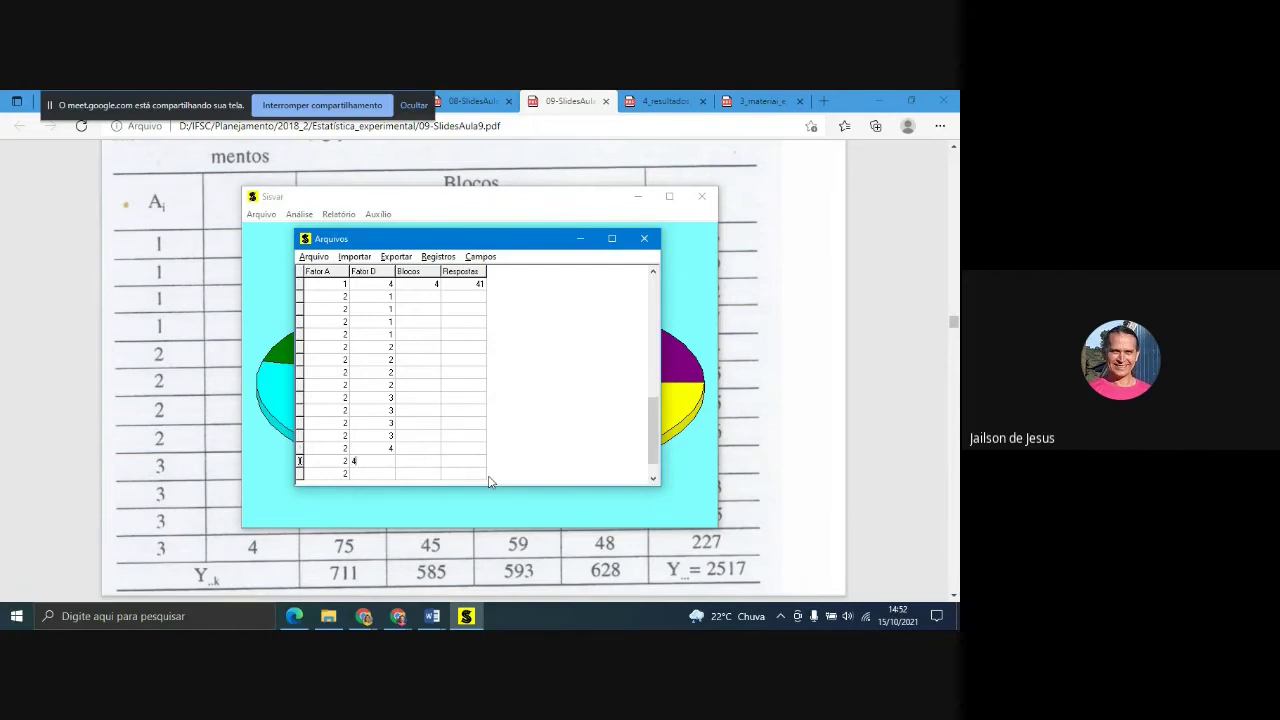
pyautogui.press('Down')
pyautogui.write('4')
pyautogui.press('Down')
# - Number Blocos 1 to 4 in the four records of Fator A 2, Fator D 1
pyautogui.press('Up')
pyautogui.press('Up')
pyautogui.press('Right')
pyautogui.press('Up')
pyautogui.press('Up')
pyautogui.press('Up')
pyautogui.press('Up')
pyautogui.press('Up')
pyautogui.press('Up')
pyautogui.press('Up')
pyautogui.press('Up')
pyautogui.press('Up')
pyautogui.press('Up')
pyautogui.press('Up')
pyautogui.press('Up')
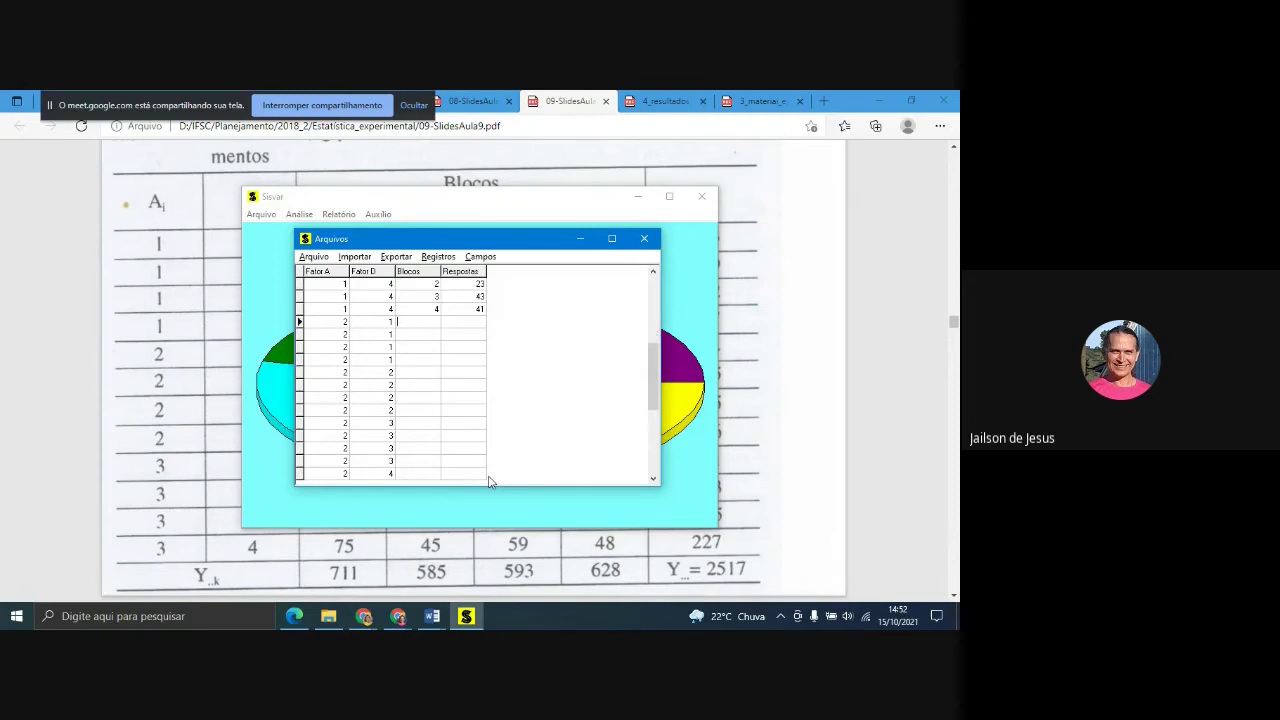
pyautogui.write('1')
pyautogui.press('Down')
pyautogui.write('2')
pyautogui.press('Down')
pyautogui.write('3')
pyautogui.press('Down')
pyautogui.write('4')
# - Number Blocos 1 to 4 in the four records of Fator A 2, Fator D 2
pyautogui.press('Down')
pyautogui.write('1')
pyautogui.press('Down')
pyautogui.write('2')
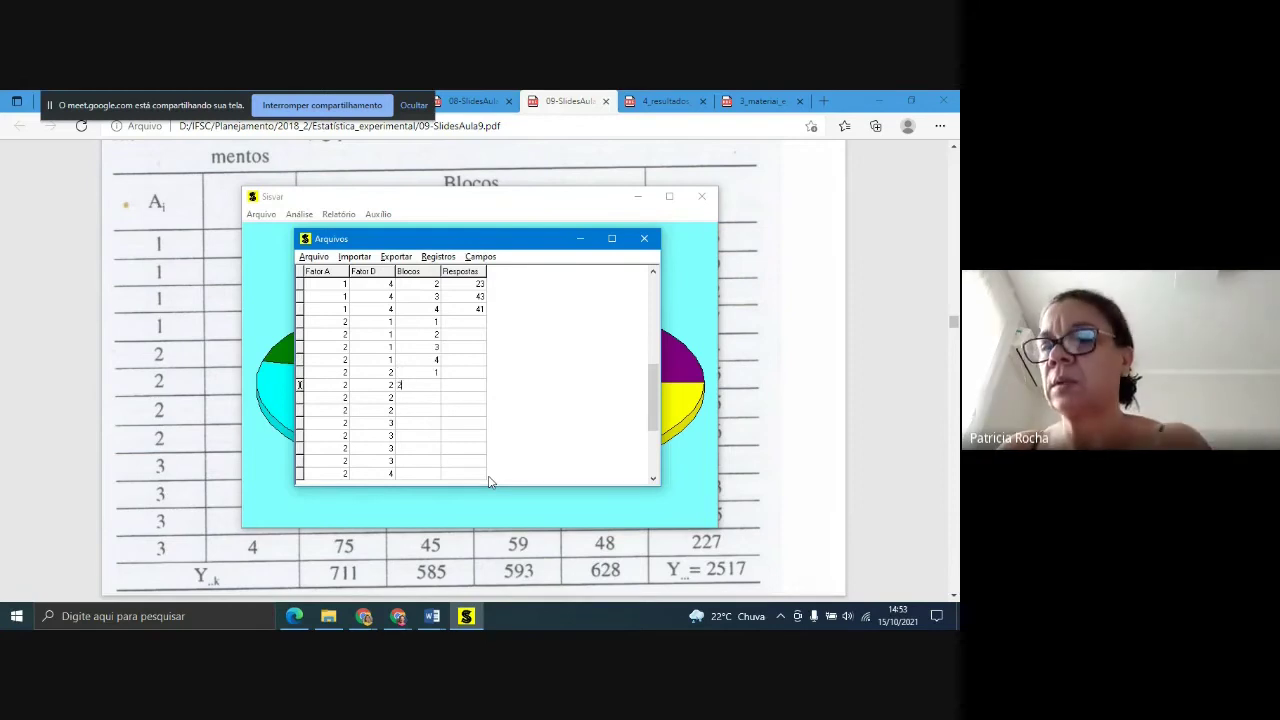
pyautogui.press('Down')
pyautogui.write('3')
pyautogui.press('Down')
pyautogui.write('4')
# - Number Blocos 1 to 4 in the four records of Fator A 2, Fator D 3
pyautogui.press('Down')
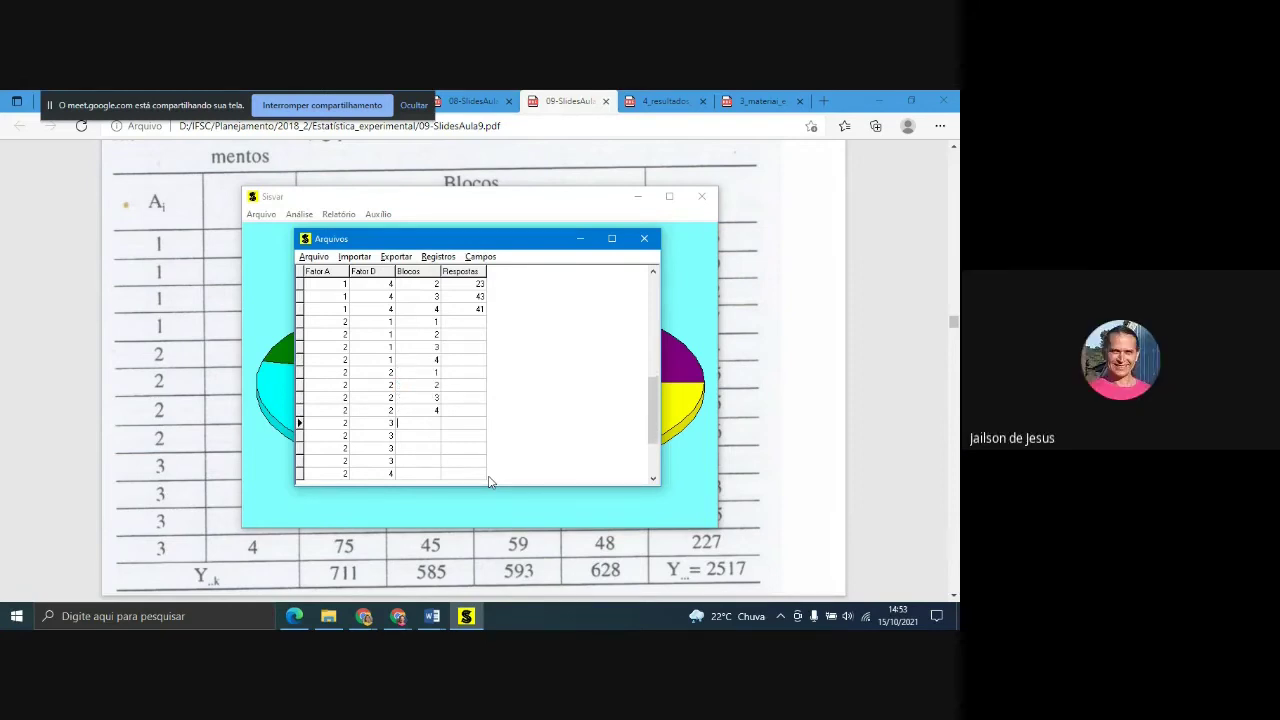
pyautogui.write('3')
pyautogui.press('Down')
pyautogui.write('4')
# - Number Blocos 1 to 4 in the four records of Fator A 2, Fator D 4
pyautogui.press('Down')
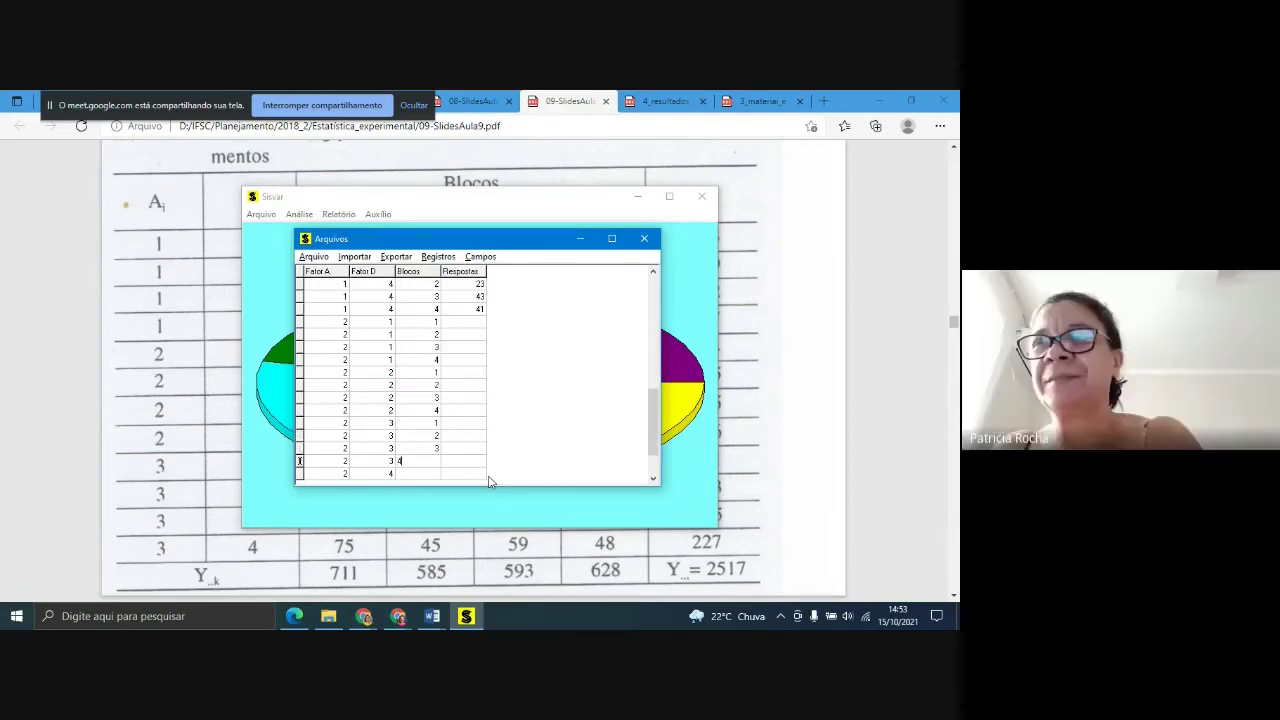
pyautogui.write('1')
pyautogui.press('Down')
pyautogui.write('2')
pyautogui.press('Down')
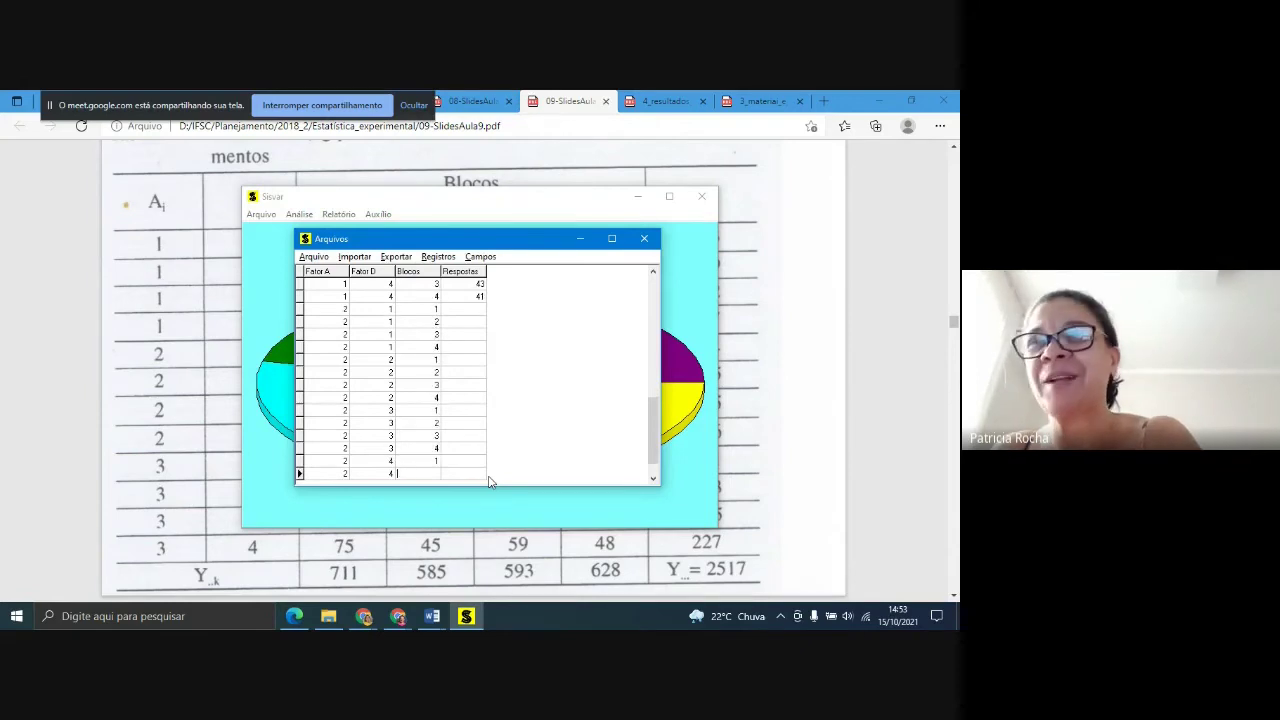
pyautogui.write('3')
pyautogui.press('Down')
pyautogui.write('4')
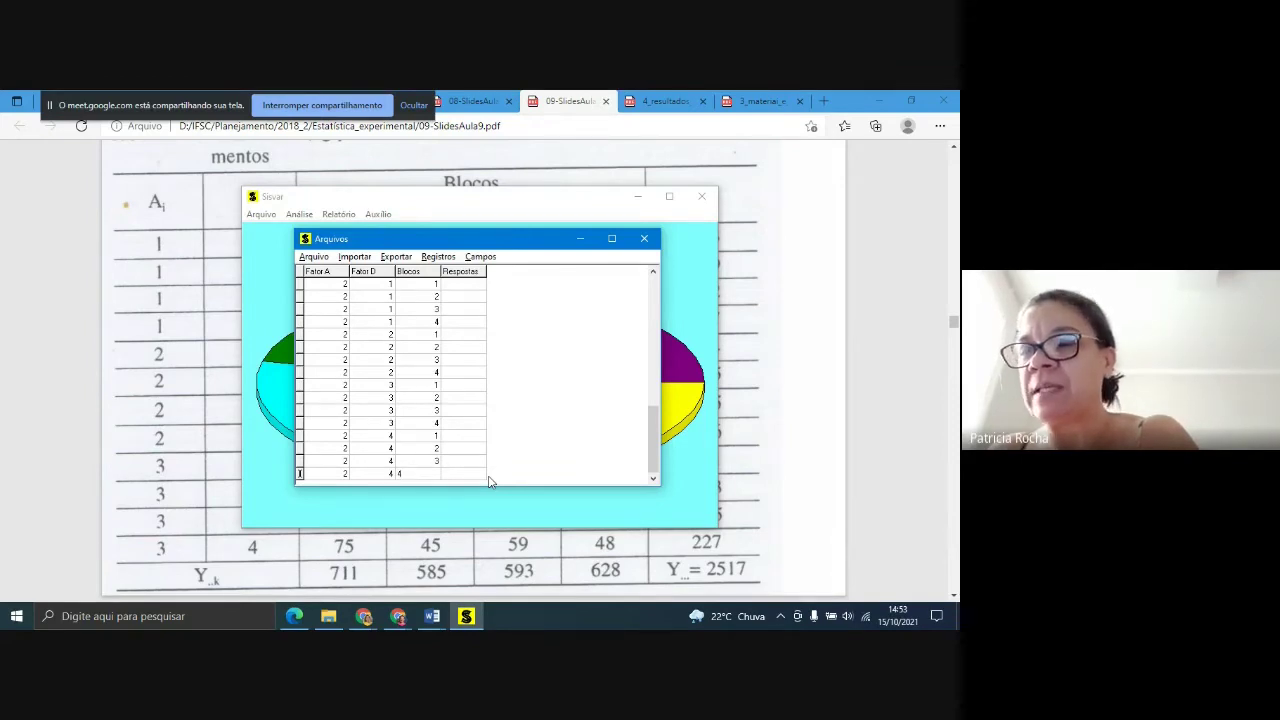
# - Add 16 new records with Fator A set to 3 after the Fator A 2 records
pyautogui.press('Down')
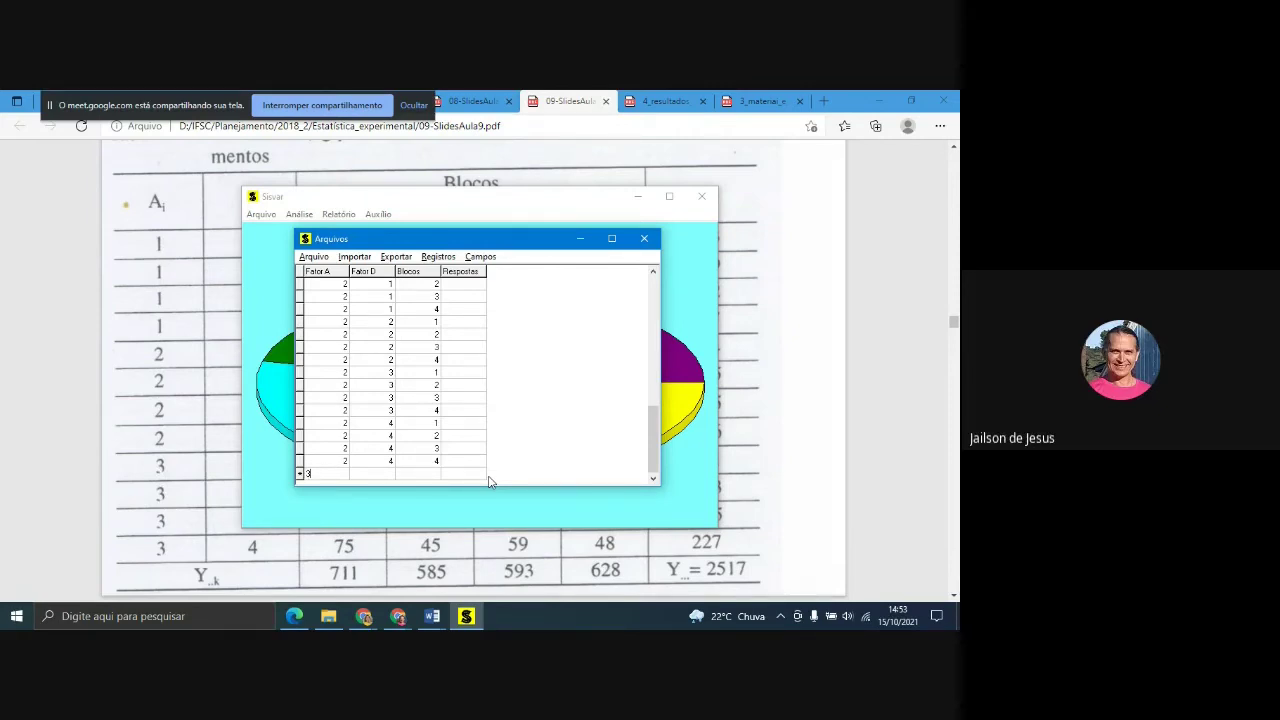
pyautogui.write('3')
pyautogui.press('Down')
pyautogui.write('3')
pyautogui.press('Down')
pyautogui.write('3')
pyautogui.press('Down')
pyautogui.press('Down')
pyautogui.write('3')
pyautogui.press('Down')
pyautogui.write('3')
# - Set Fator D to 4 in the last three Fator A 3 records, leaving the cell above them empty
pyautogui.write('4')
pyautogui.press('Up')
pyautogui.write('4')
pyautogui.press('Up')
pyautogui.write('4')
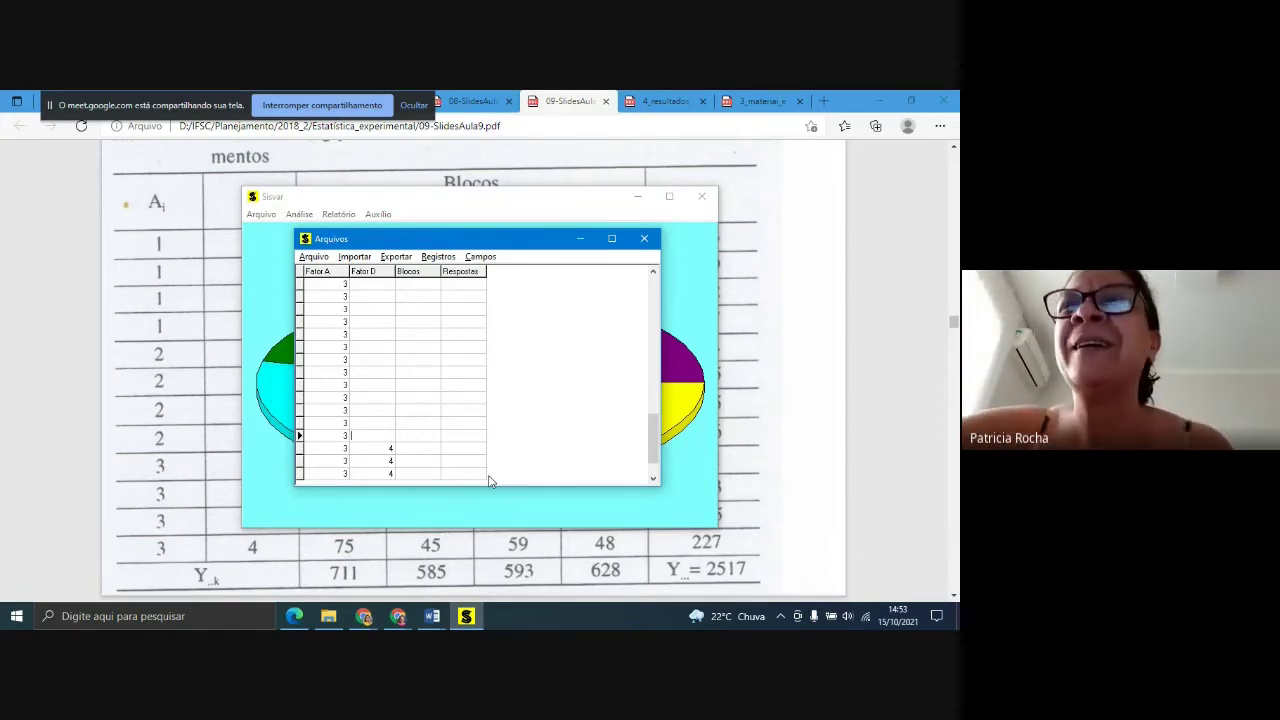
pyautogui.write('4')
pyautogui.press('BackSpace')
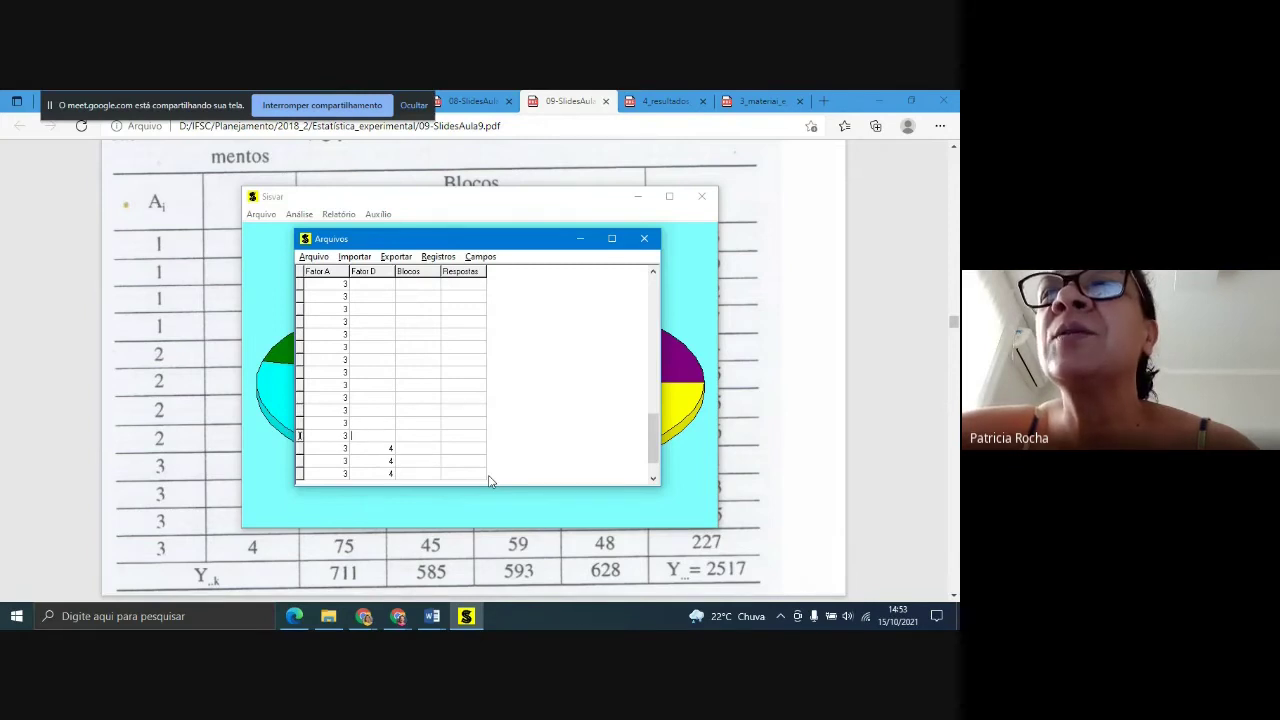
# - Set Fator D to 1 in the first four Fator A 3 records
pyautogui.press('Up')
pyautogui.press('Up')
pyautogui.press('Up')
pyautogui.press('Up')
pyautogui.press('Up')
pyautogui.press('Up')
pyautogui.press('Up')
pyautogui.press('Up')
pyautogui.press('Up')
pyautogui.press('Up')
pyautogui.press('Up')
pyautogui.press('Up')
pyautogui.press('Up')
pyautogui.press('Up')
pyautogui.press('Up')
pyautogui.press('Up')
pyautogui.press('Up')
pyautogui.press('Up')
pyautogui.press('Up')
pyautogui.press('Up')
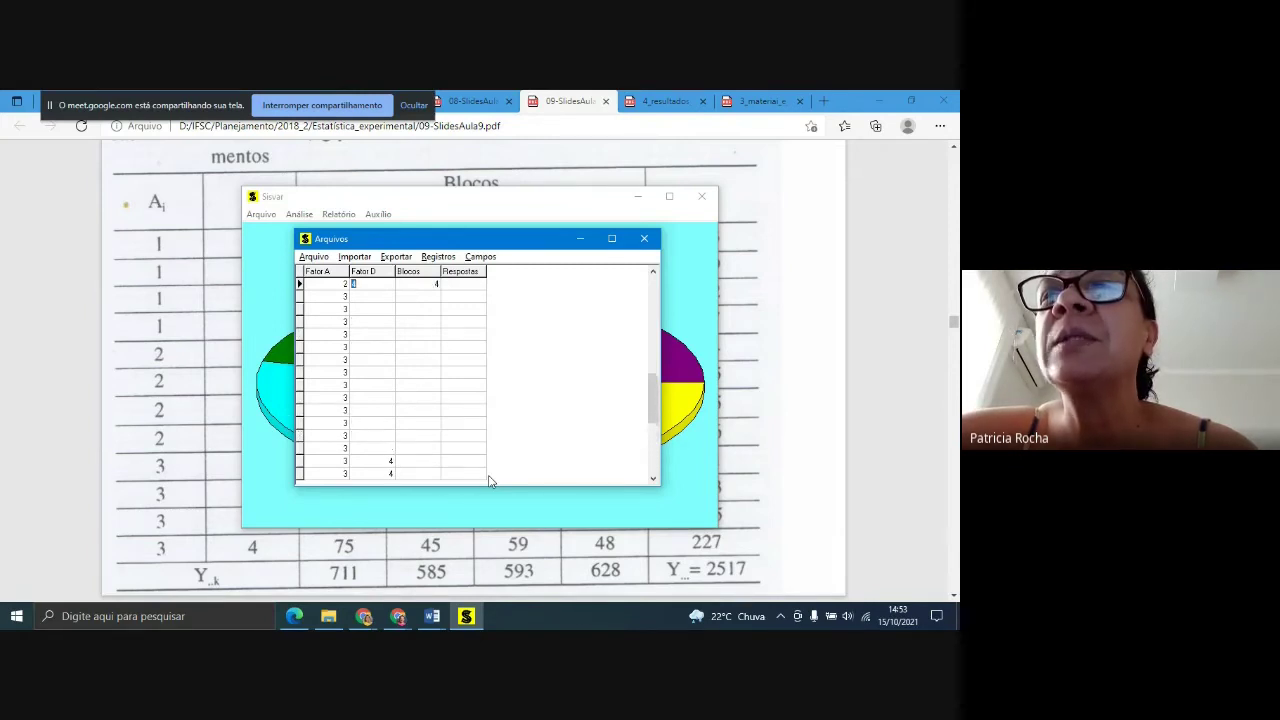
pyautogui.scroll(1, 490, 481)
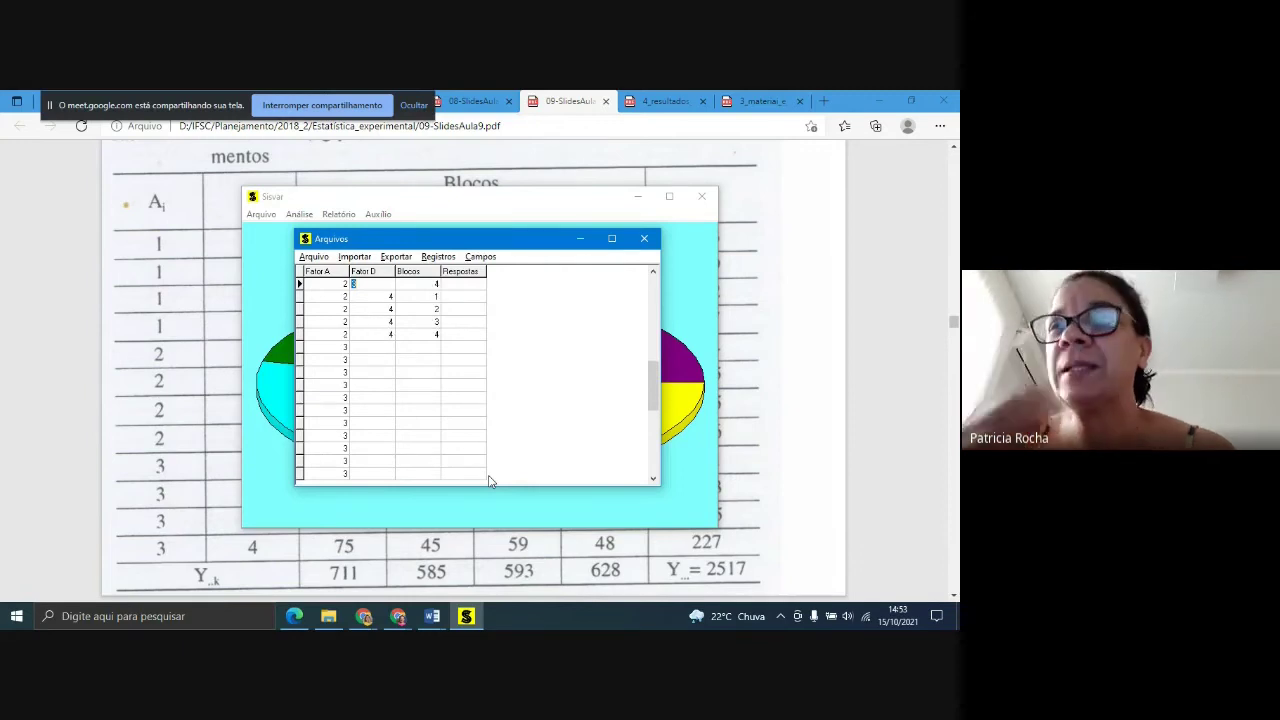
pyautogui.press('Down')
pyautogui.press('Down')
pyautogui.press('Down')
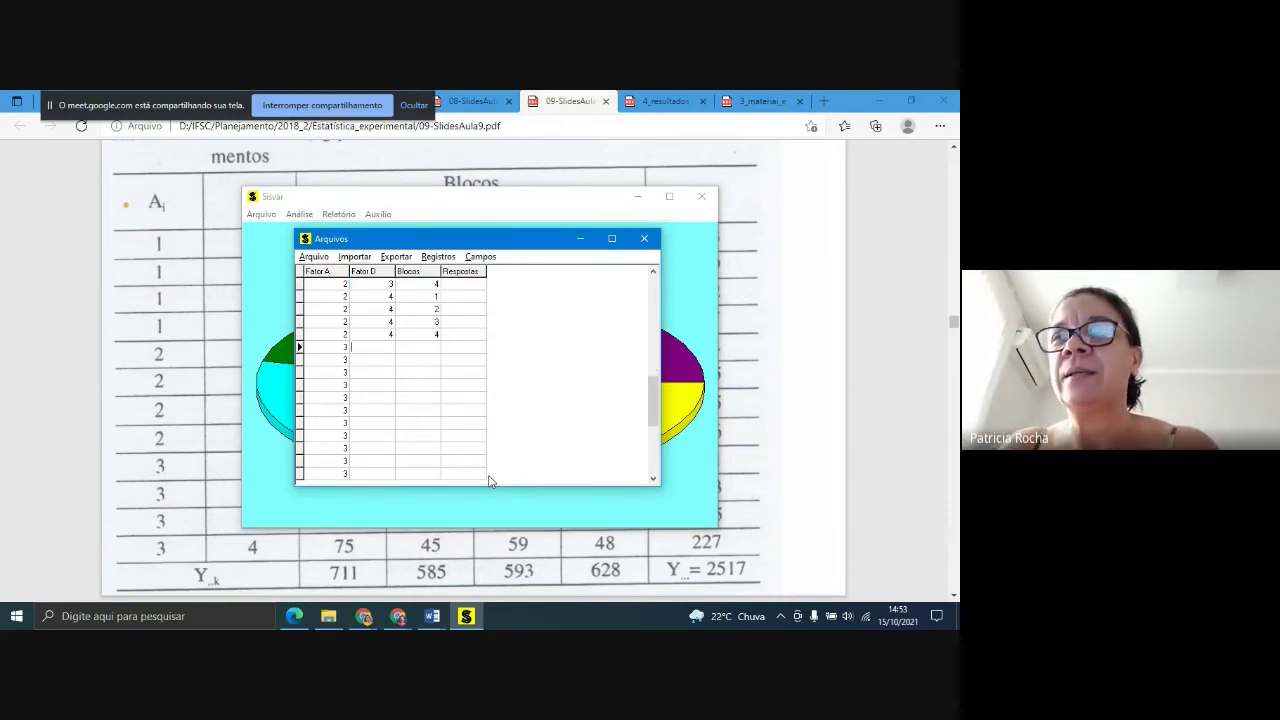
pyautogui.write('1')
pyautogui.press('Down')
pyautogui.write('1')
pyautogui.press('Down')
pyautogui.write('1')
pyautogui.press('Down')
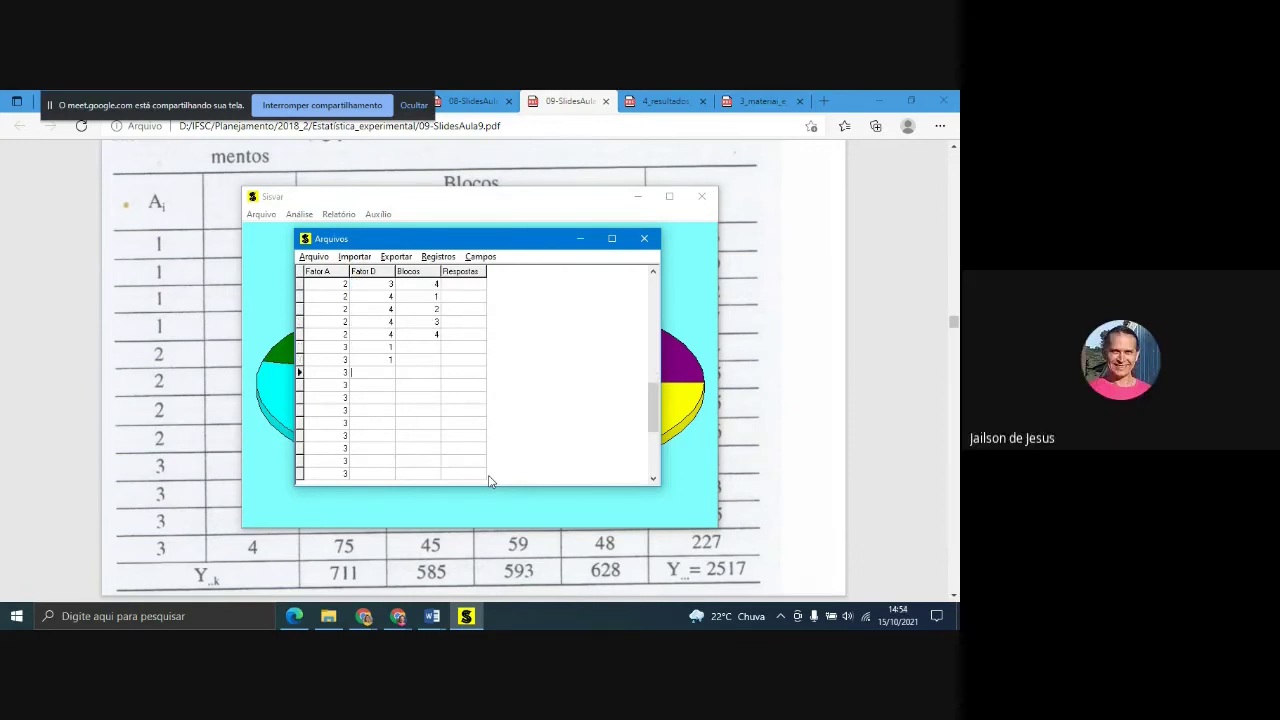
pyautogui.write('1')
# - Set Fator D to 2 in the second group of four Fator A 3 records
pyautogui.press('Down')
pyautogui.write('2')
pyautogui.press('Down')
pyautogui.write('2')
pyautogui.press('Down')
pyautogui.write('2')
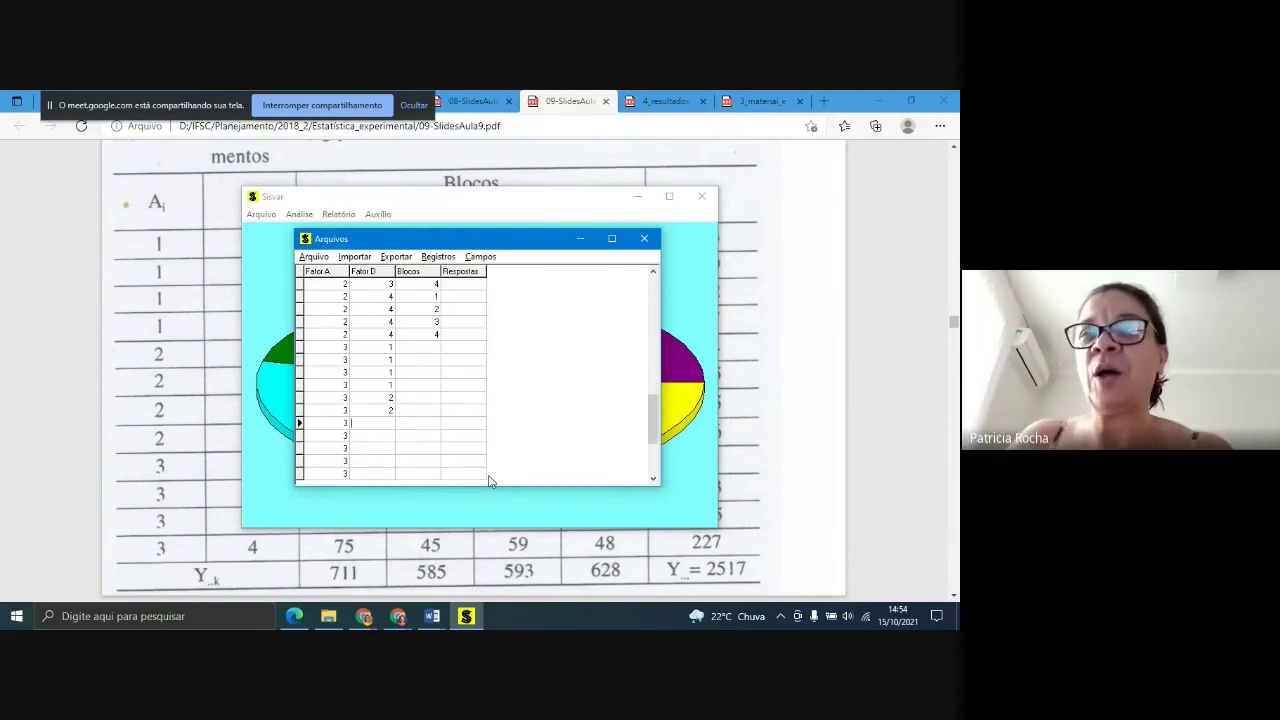
pyautogui.press('Down')
pyautogui.write('2')
# - Set Fator D to 3 in the third group of four Fator A 3 records and to 4 in the remaining empty cell
pyautogui.press('Down')
pyautogui.write('3')
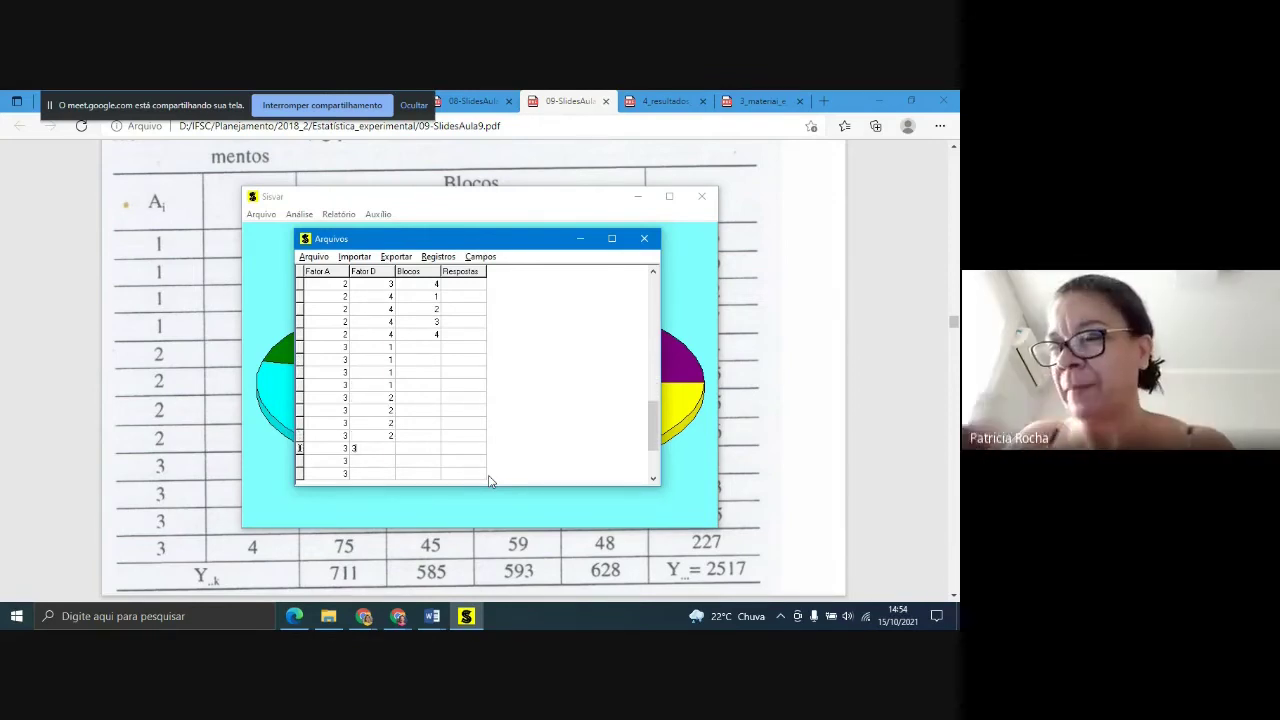
pyautogui.press('Down')
pyautogui.write('3')
pyautogui.press('Down')
pyautogui.write('3')
pyautogui.press('Down')
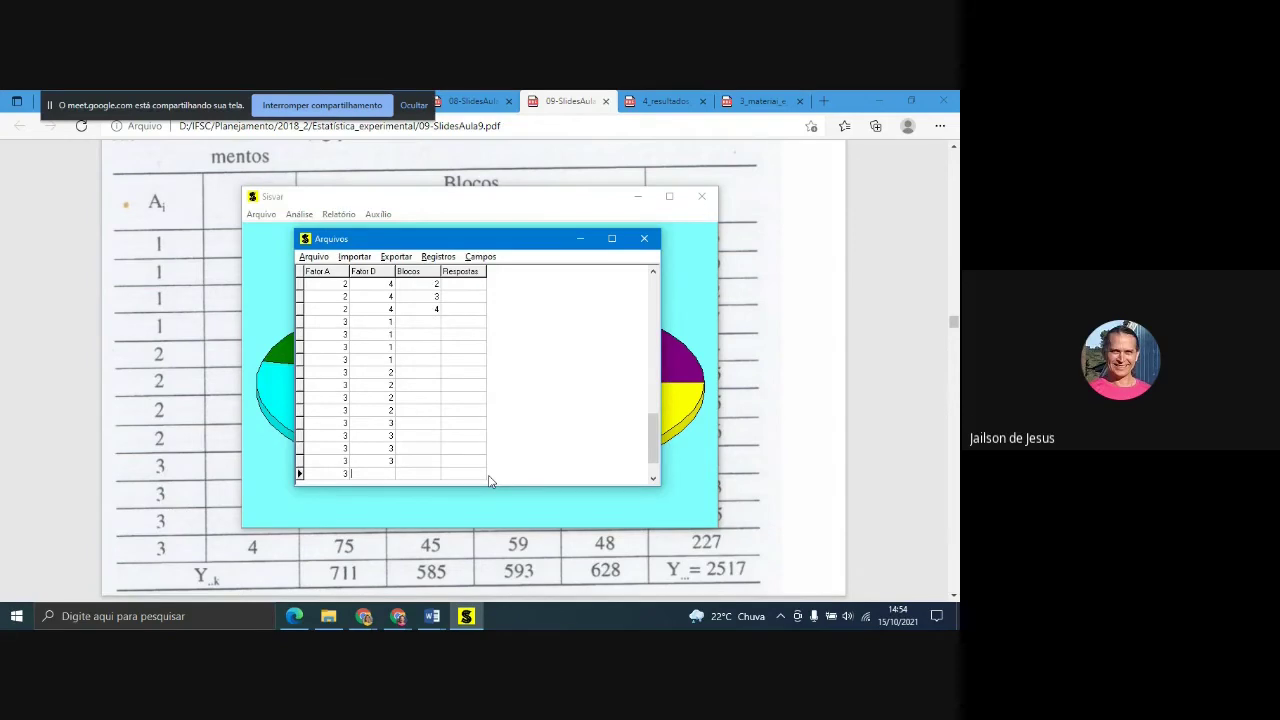
pyautogui.write('4')
# - Number Blocos 1 to 4 repeatedly in the Fator A 3 records, once for each Fator D level
pyautogui.press('Down')
pyautogui.write('4')
pyautogui.press('Up')
pyautogui.press('Up')
pyautogui.press('Up')
pyautogui.press('Up')
pyautogui.press('Up')
pyautogui.press('Up')
pyautogui.press('Up')
pyautogui.press('Up')
pyautogui.press('Up')
pyautogui.press('Up')
pyautogui.write('4')
pyautogui.press('Down')
pyautogui.write('4')
pyautogui.press('Down')
pyautogui.write('1')
pyautogui.press('Down')
pyautogui.write('2')
pyautogui.press('Down')
# - Fill in Respostas for the Fator A 1 records from the table in the lecture PDF, using 42 for Fator D 2, block 4
pyautogui.press('Up')
pyautogui.press('Up')
pyautogui.press('Up')
pyautogui.press('Up')
pyautogui.press('Up')
pyautogui.press('Up')
pyautogui.press('Up')
pyautogui.press('Up')
pyautogui.press('Up')
pyautogui.press('Up')
pyautogui.press('Up')
pyautogui.press('Up')
pyautogui.press('Up')
pyautogui.press('Up')
pyautogui.press('Up')
pyautogui.press('Up')
pyautogui.press('Up')
pyautogui.press('Up')
pyautogui.press('Up')
pyautogui.press('Up')
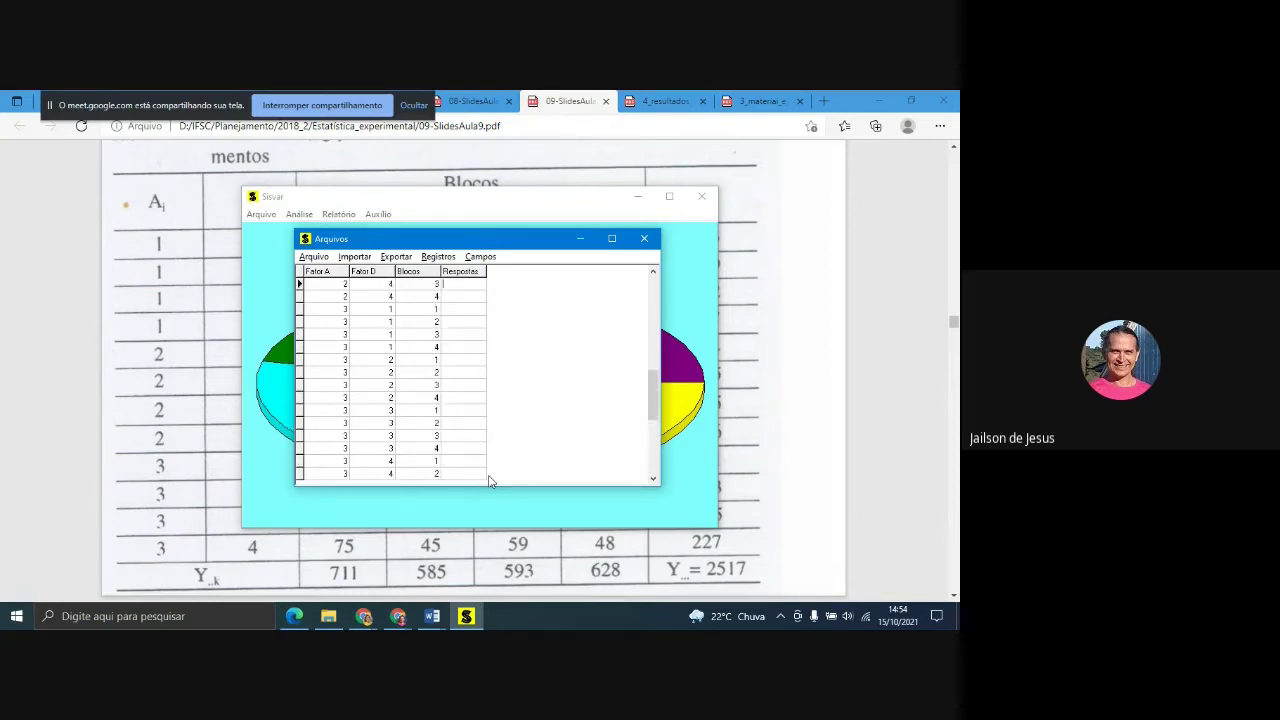
pyautogui.press('Down')
pyautogui.press('Down')
pyautogui.press('Down')
pyautogui.press('Down')
pyautogui.press('Down')
pyautogui.press('Down')
pyautogui.press('Down')
pyautogui.press('Down')
pyautogui.press('Down')
pyautogui.press('Down')
pyautogui.press('Down')
pyautogui.press('Down')
pyautogui.press('Down')
pyautogui.press('Down')
pyautogui.press('Down')
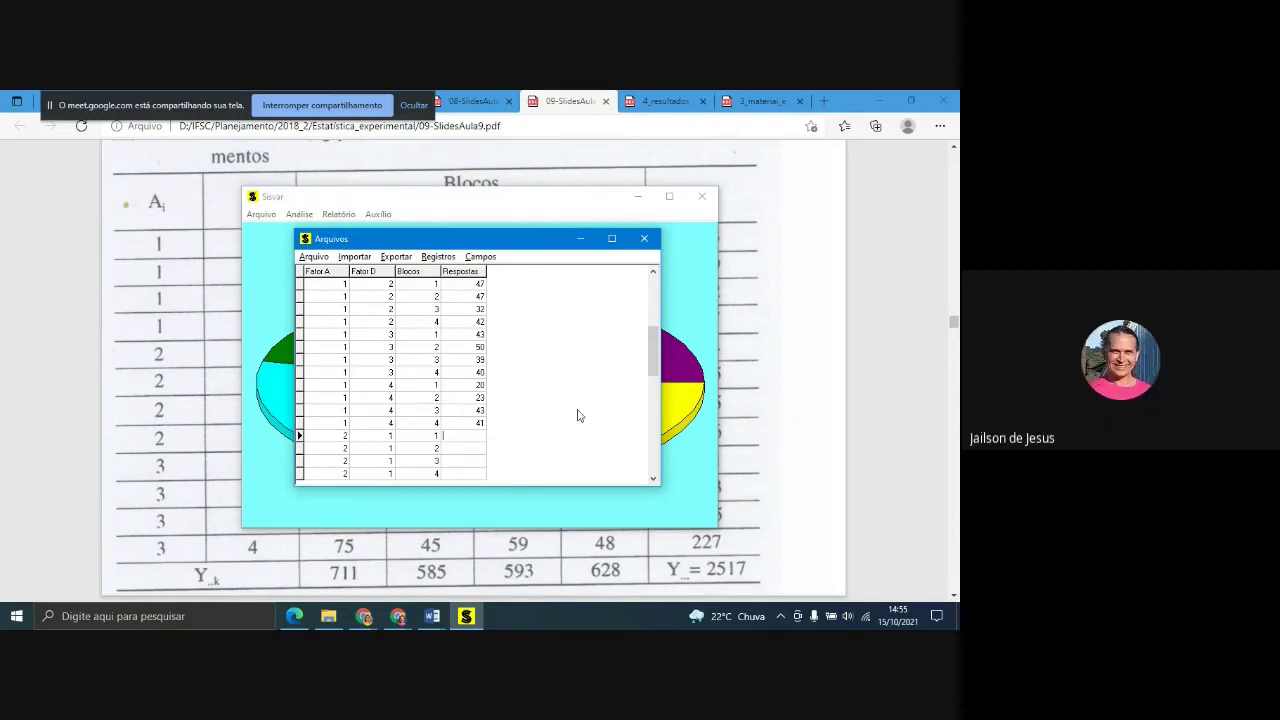
# - Enter Respostas 81, 68, 60 and 55 for blocks 1 to 4 of Fator A 2, Fator D 1, from the PDF table
pyautogui.hotkey('alt', 'Tab')
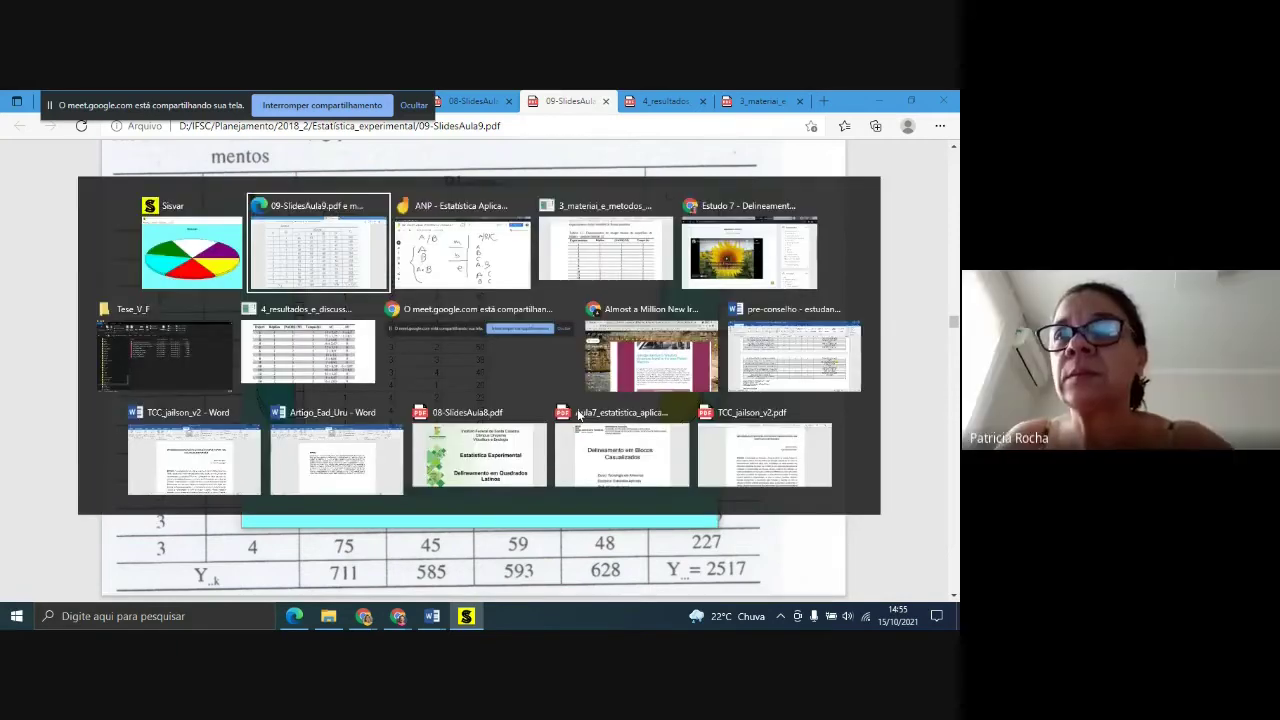
pyautogui.hotkey('alt', 'Tab')
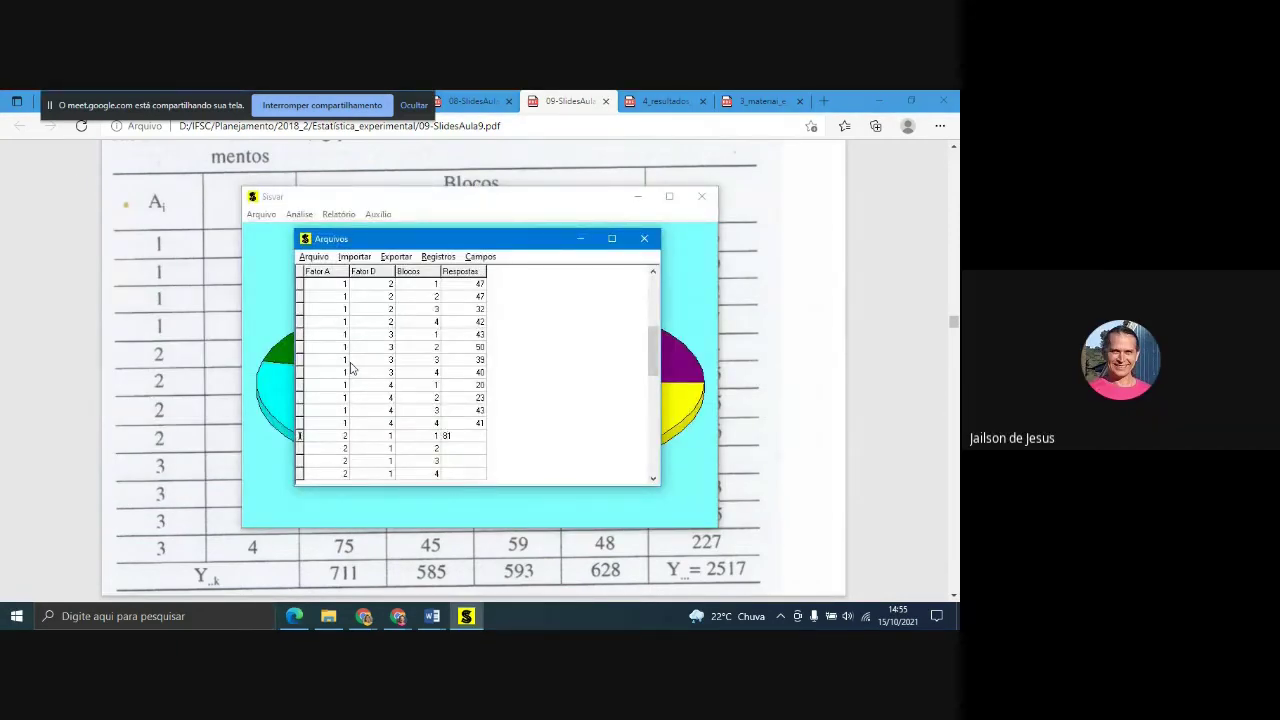
pyautogui.hotkey('alt', 'Tab')
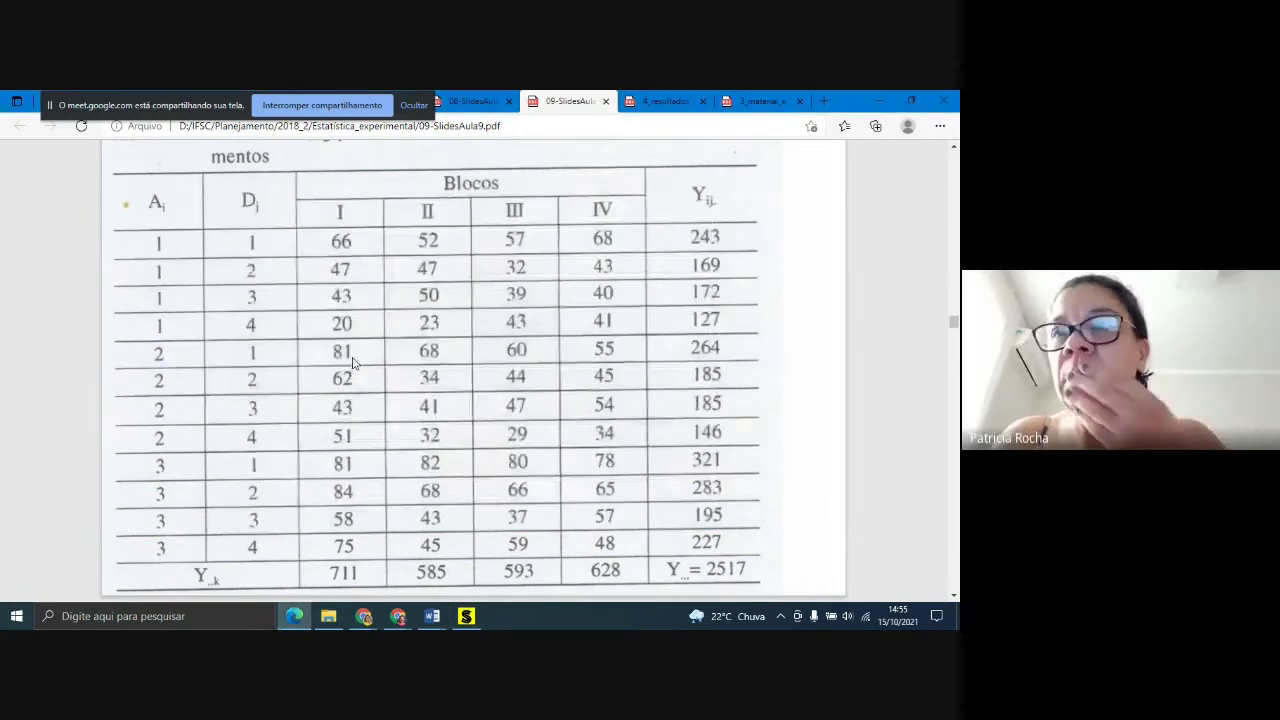
pyautogui.hotkey('alt', 'Tab')
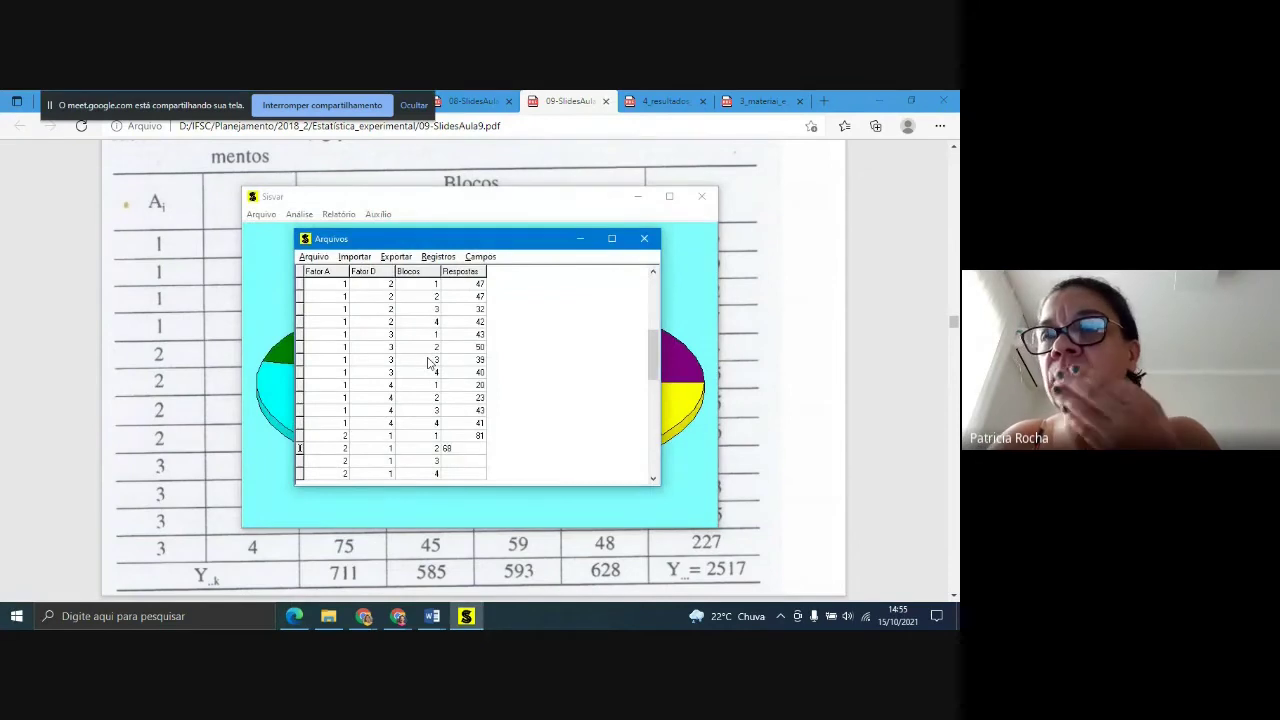
pyautogui.press('Return')
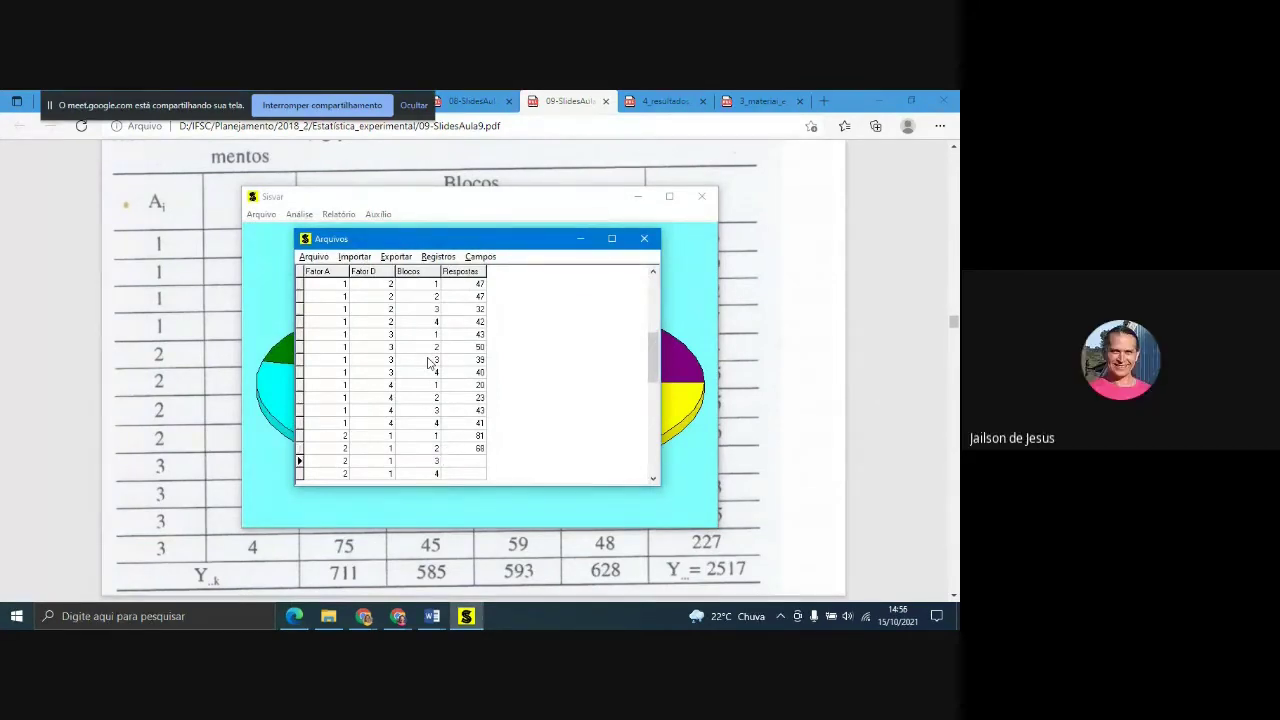
pyautogui.hotkey('alt', 'Tab')
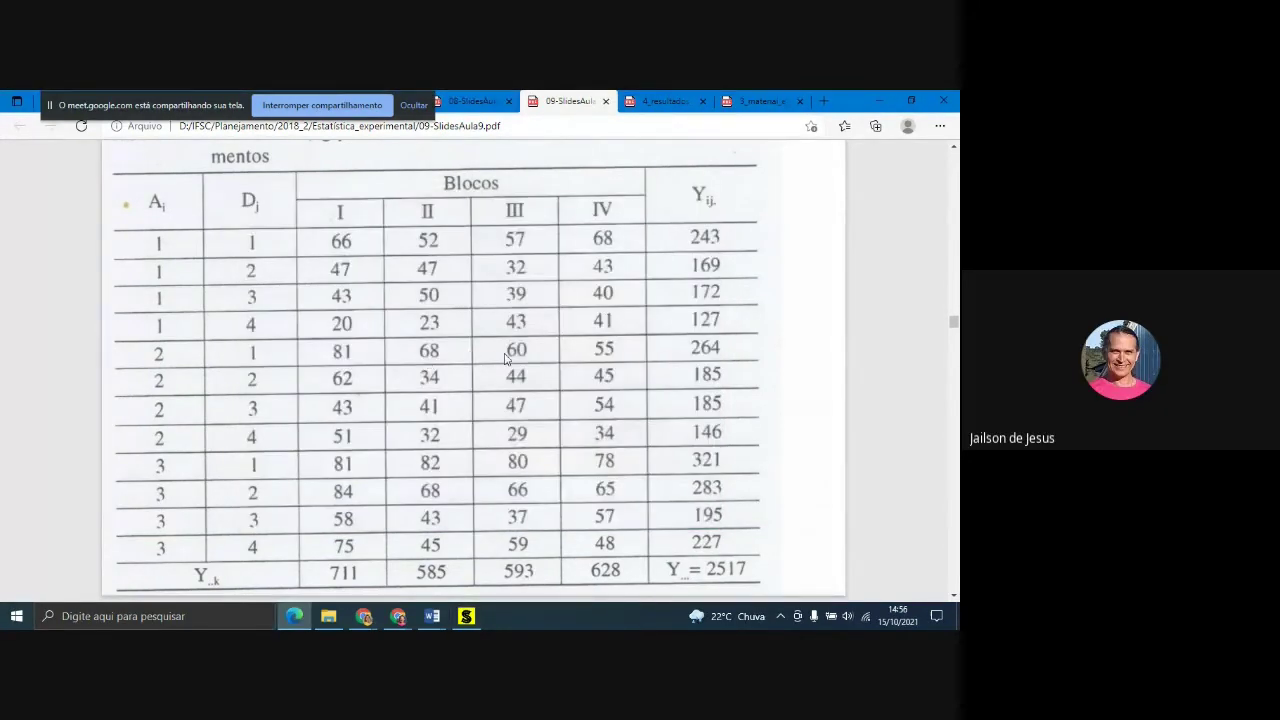
pyautogui.hotkey('alt', 'Tab')
pyautogui.write('60')
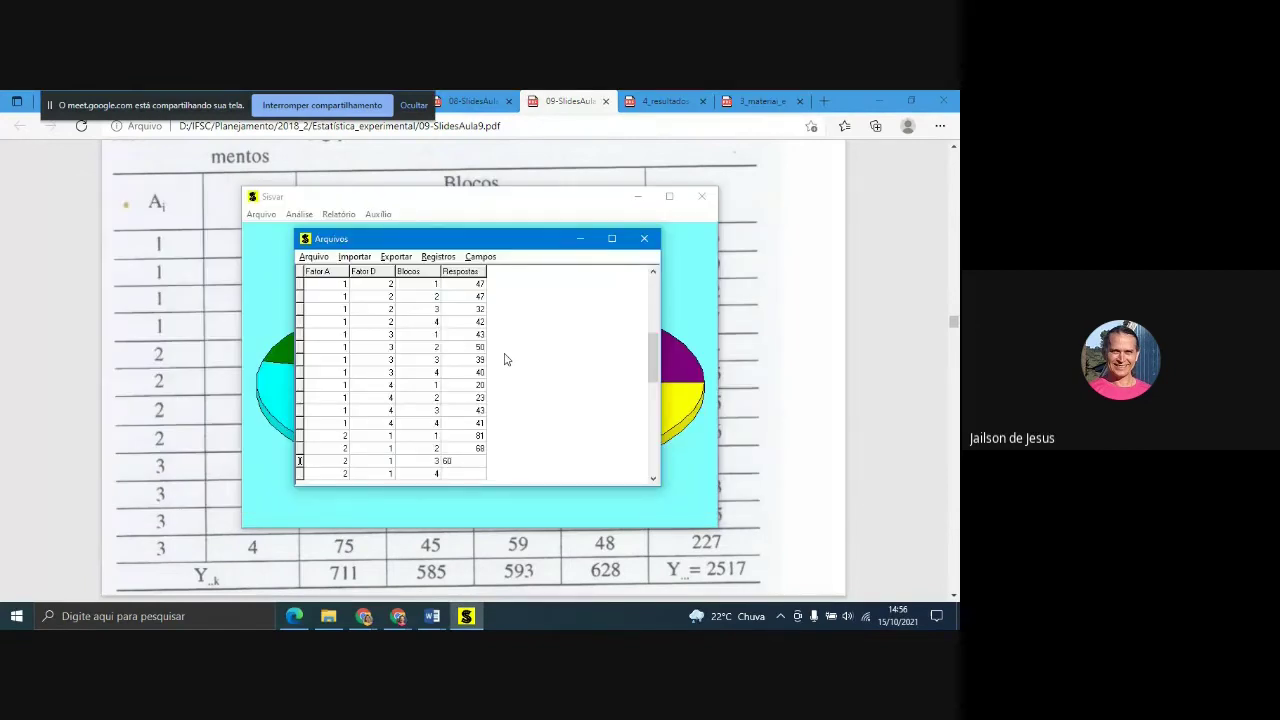
pyautogui.hotkey('alt', 'Tab')
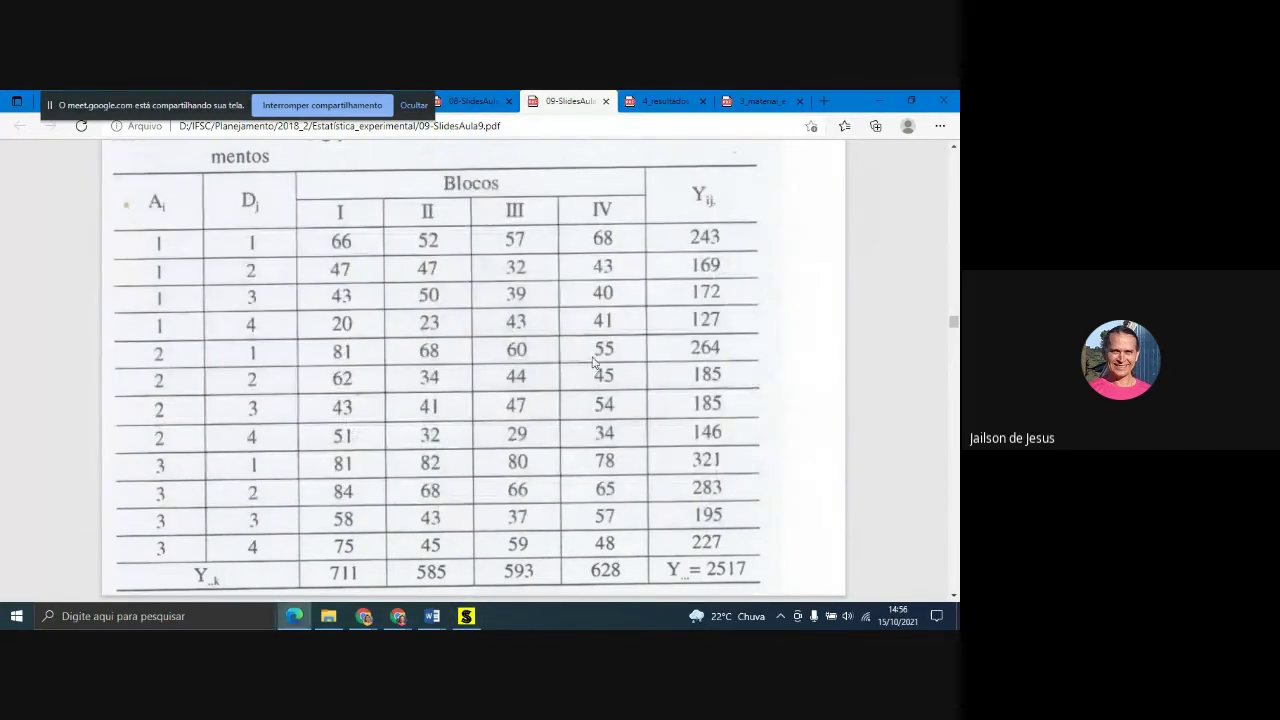
pyautogui.hotkey('alt', 'Tab')
pyautogui.write('55')
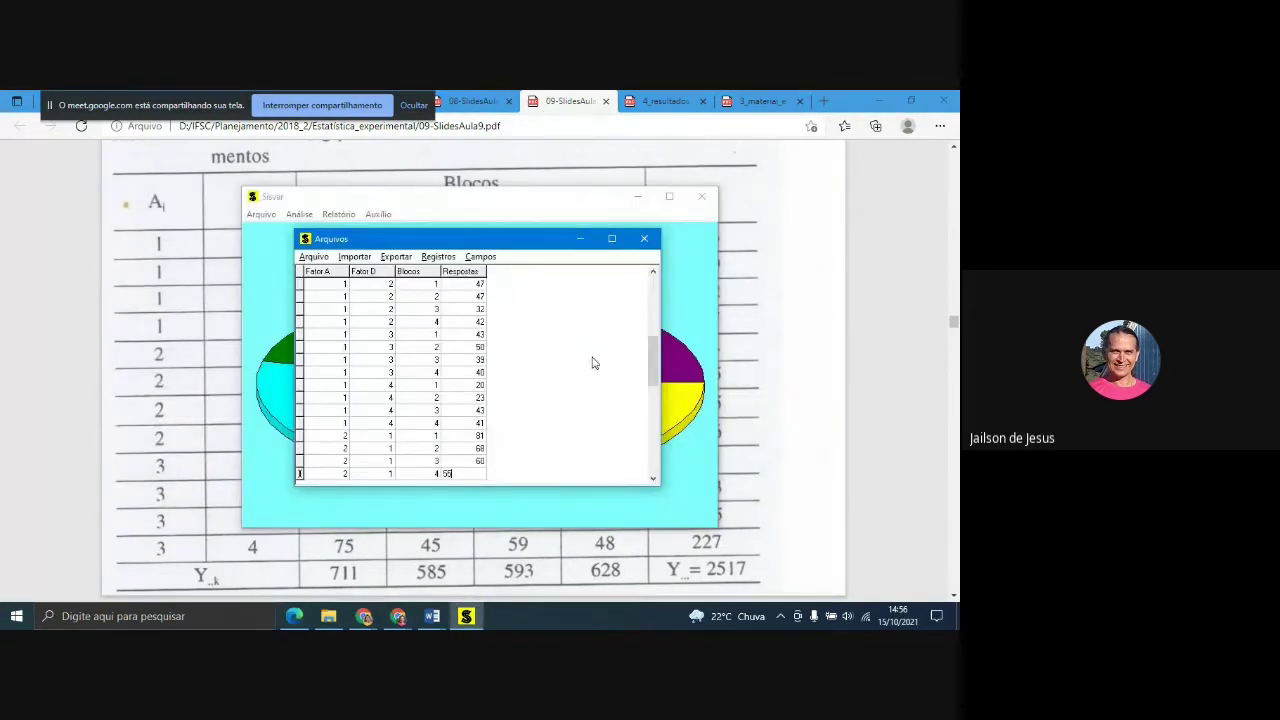
pyautogui.press('Return')
# - Enter Respostas 62, 34, 44 and 45 for blocks 1 to 4 of Fator A 2, Fator D 2, from the PDF table
pyautogui.hotkey('alt', 'Tab')
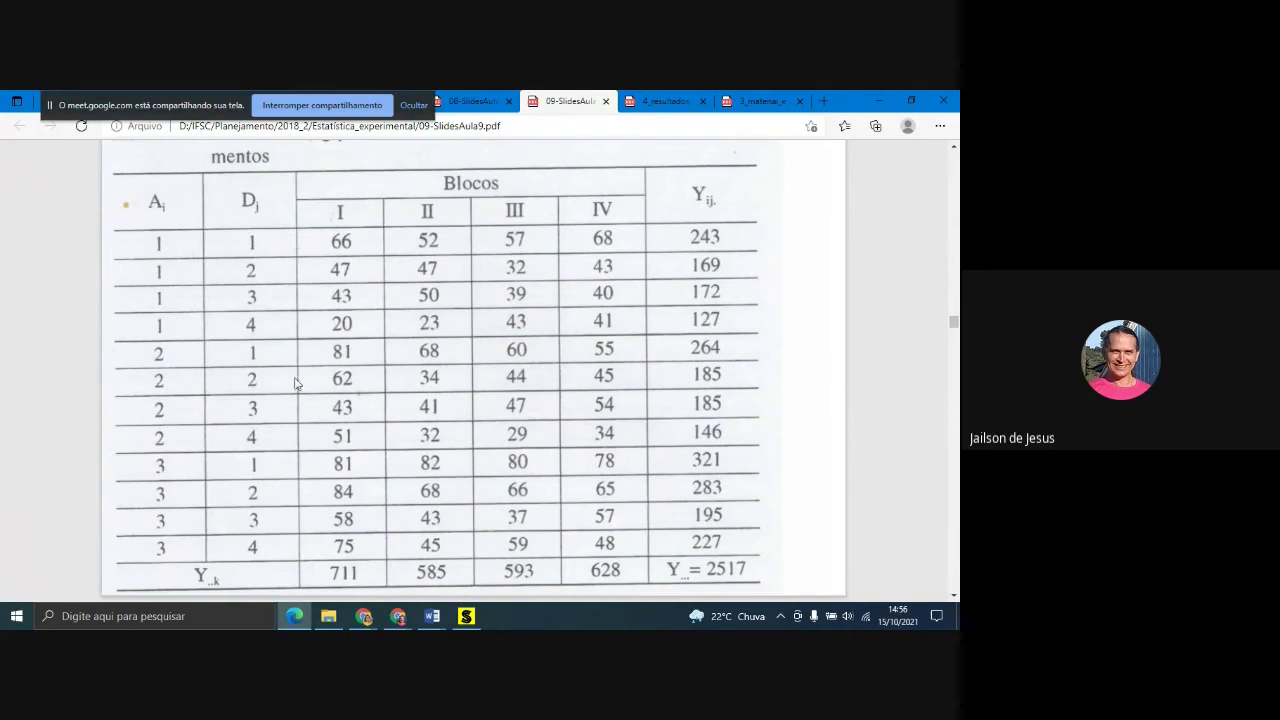
pyautogui.hotkey('alt', 'Tab')
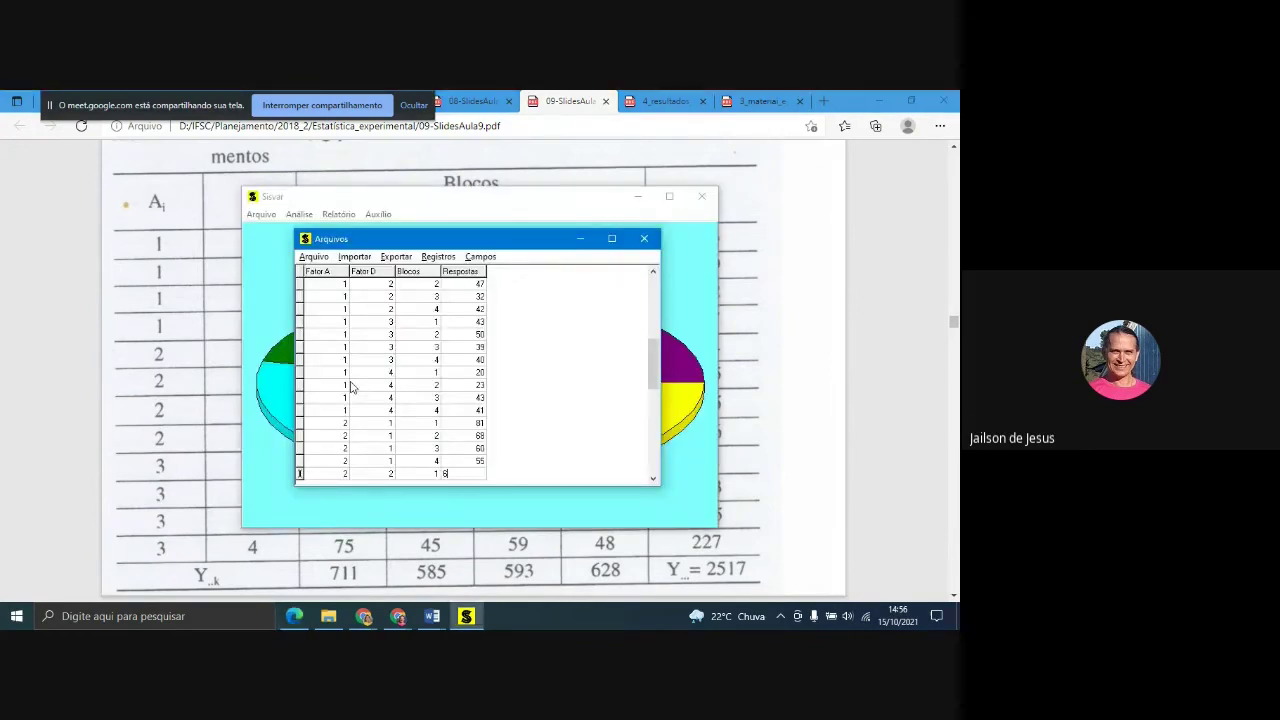
pyautogui.hotkey('alt', 'Tab')
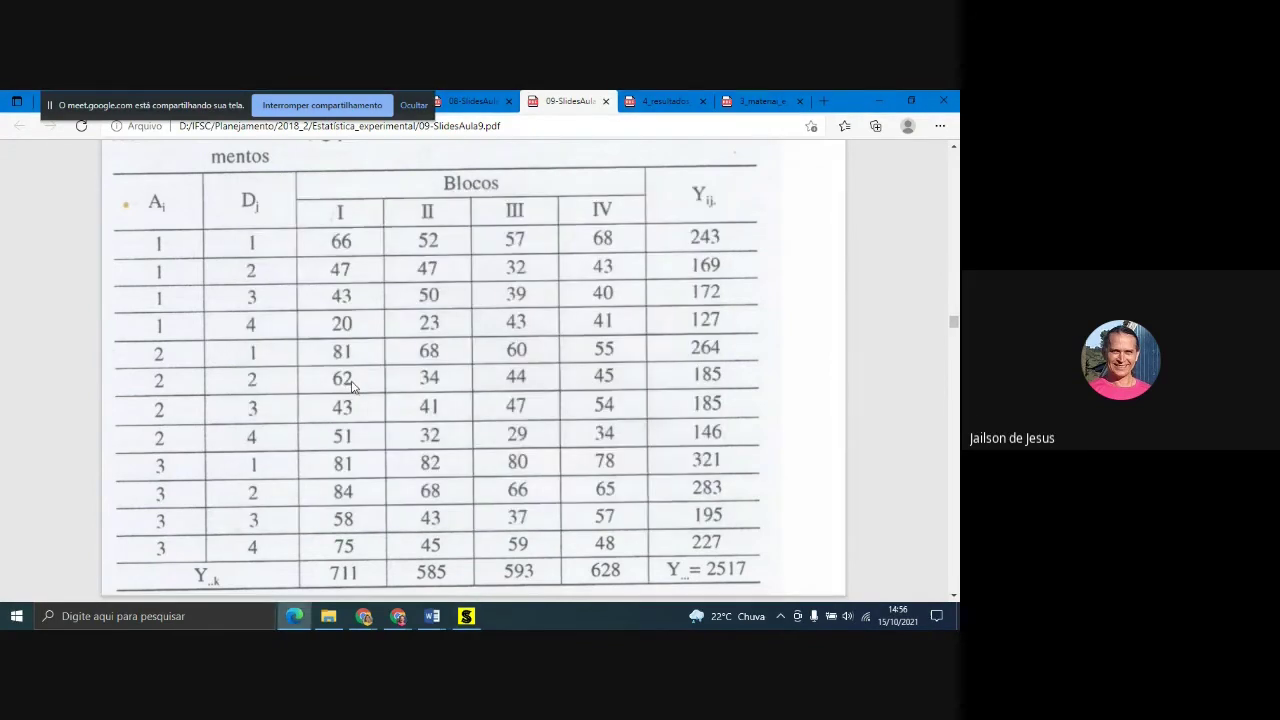
pyautogui.hotkey('alt', 'Tab')
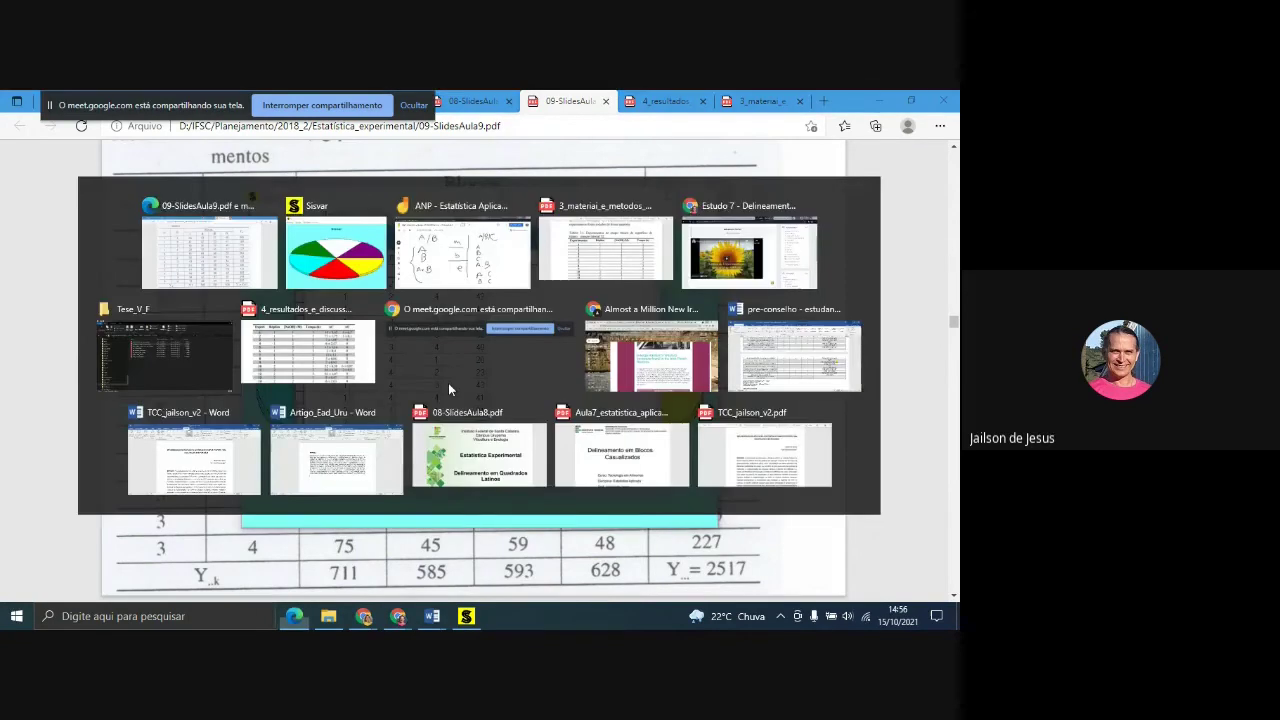
pyautogui.hotkey('alt', 'Tab')
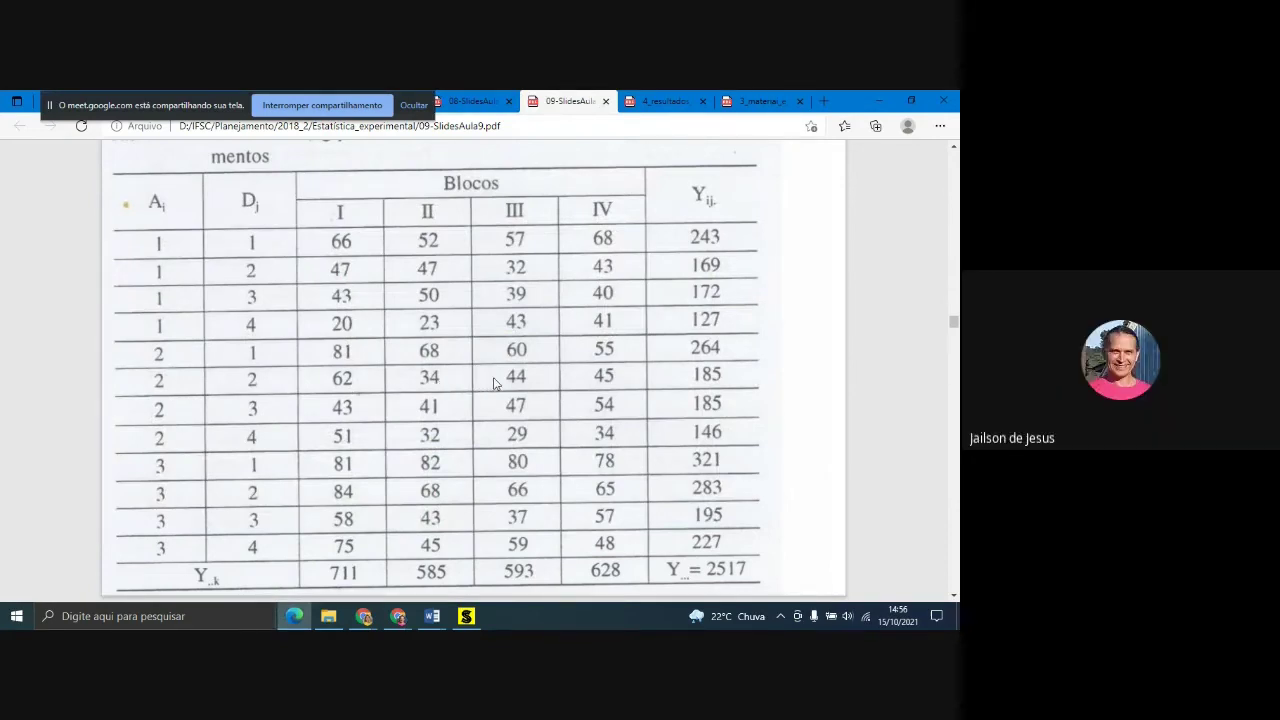
pyautogui.hotkey('alt', 'Tab')
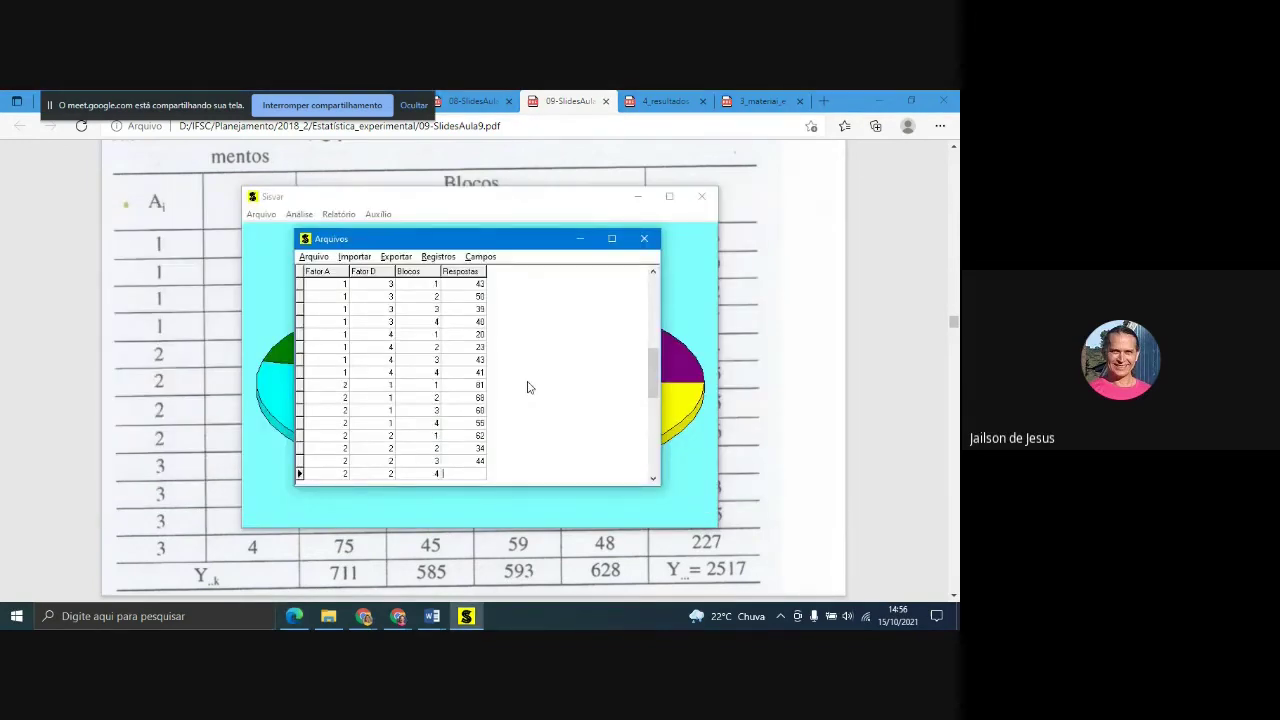
pyautogui.hotkey('alt', 'Tab')
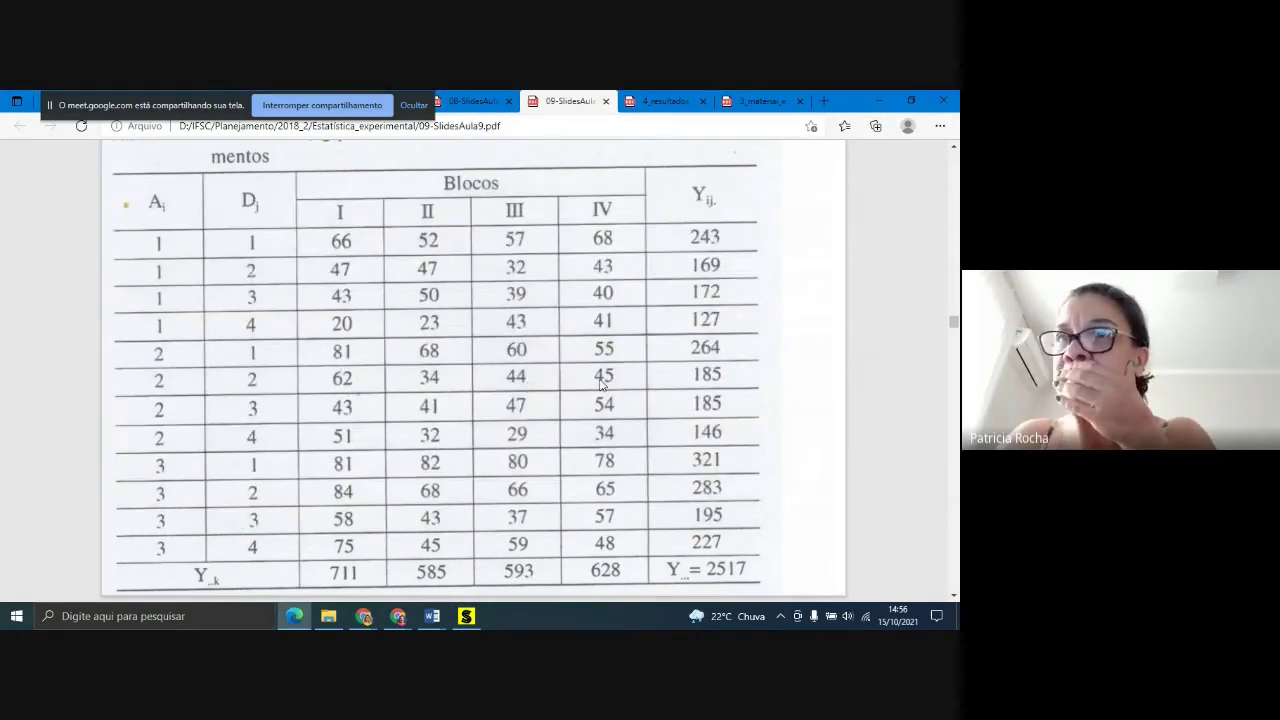
pyautogui.hotkey('alt', 'Tab')
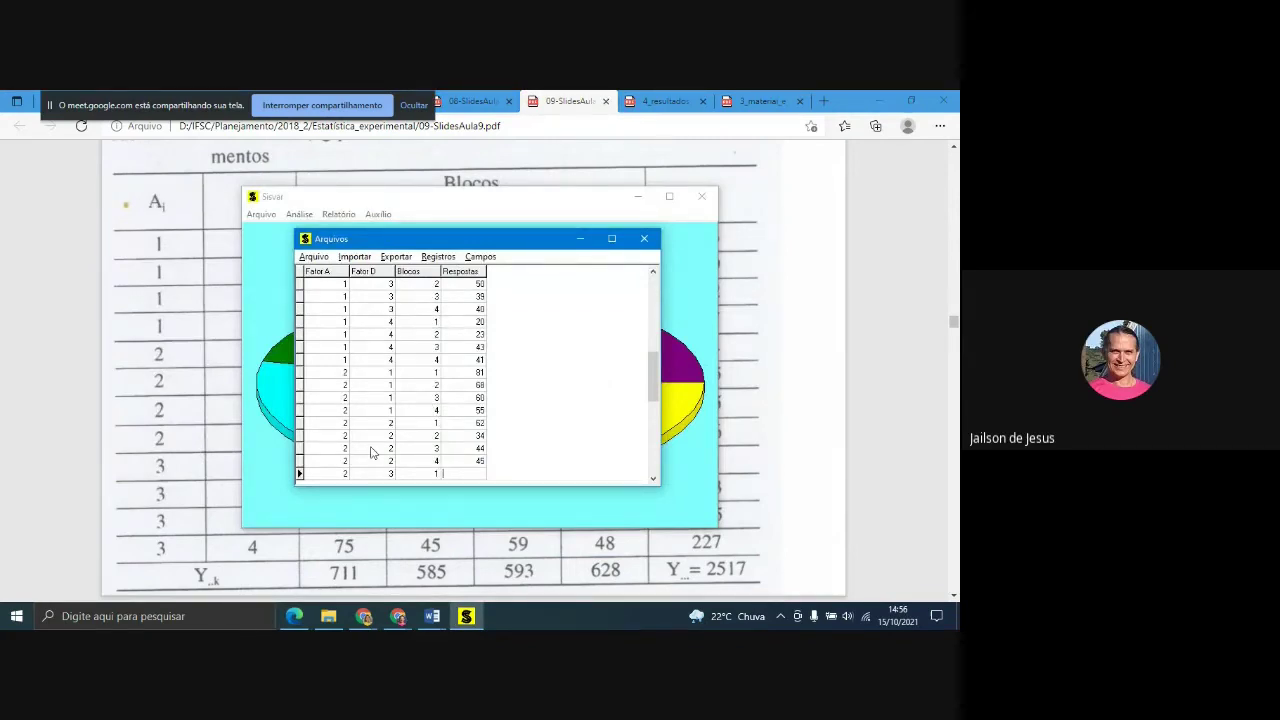
# - Enter Respostas 43, 41, 47 and 54 for blocks 1 to 4 of Fator A 2, Fator D 3, from the PDF table
pyautogui.hotkey('alt', 'Tab')
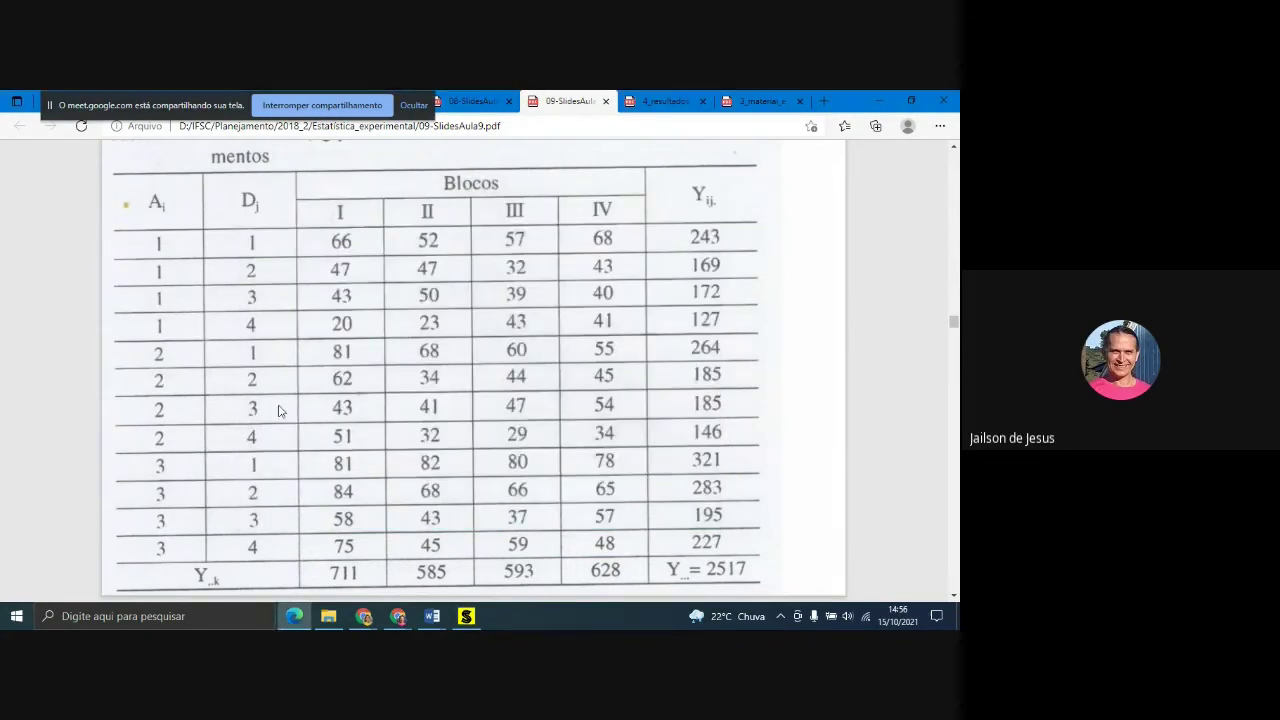
pyautogui.hotkey('alt', 'Tab')
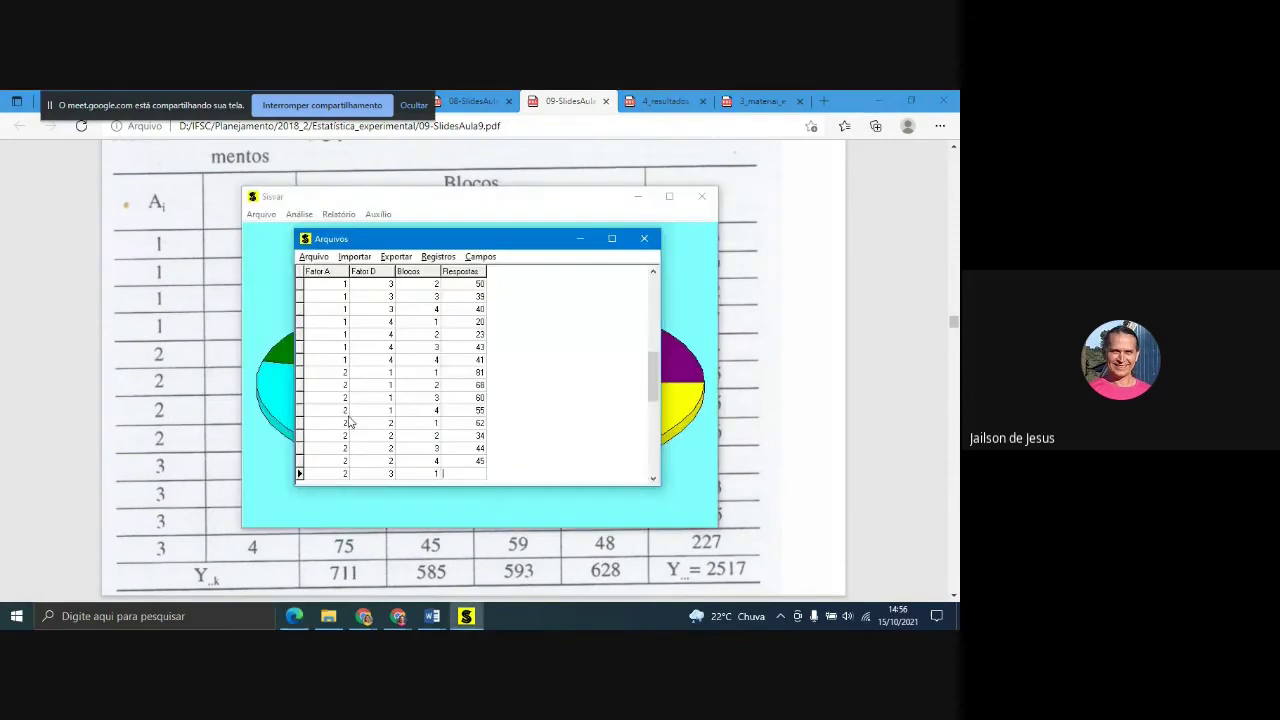
pyautogui.write('43')
pyautogui.hotkey('alt', 'Tab')
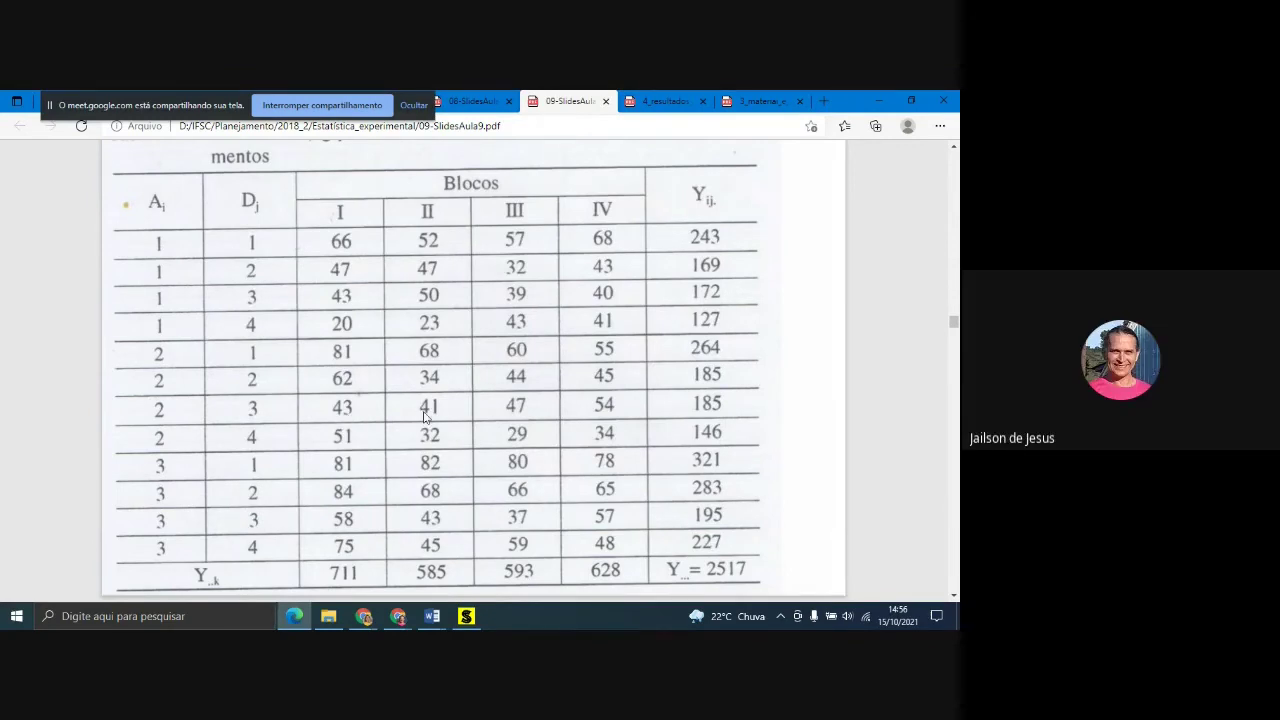
pyautogui.hotkey('alt', 'Tab')
pyautogui.write('41')
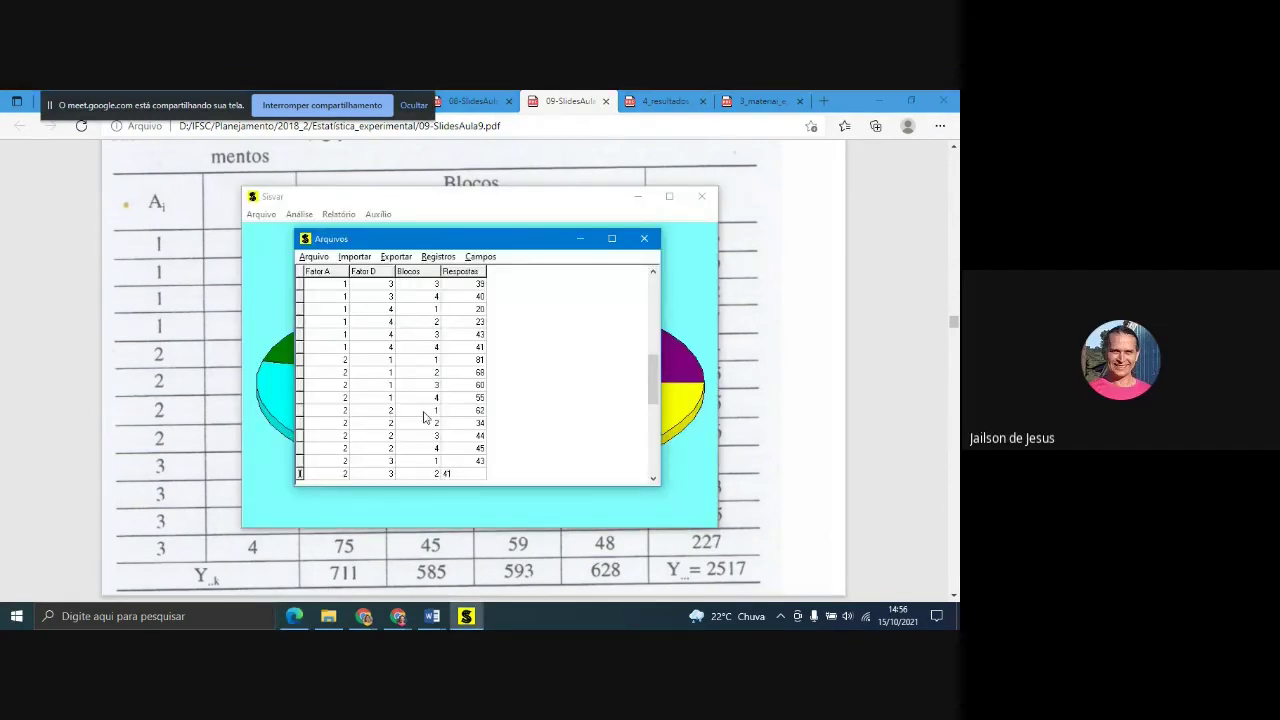
pyautogui.press('Return')
pyautogui.hotkey('alt', 'Tab')
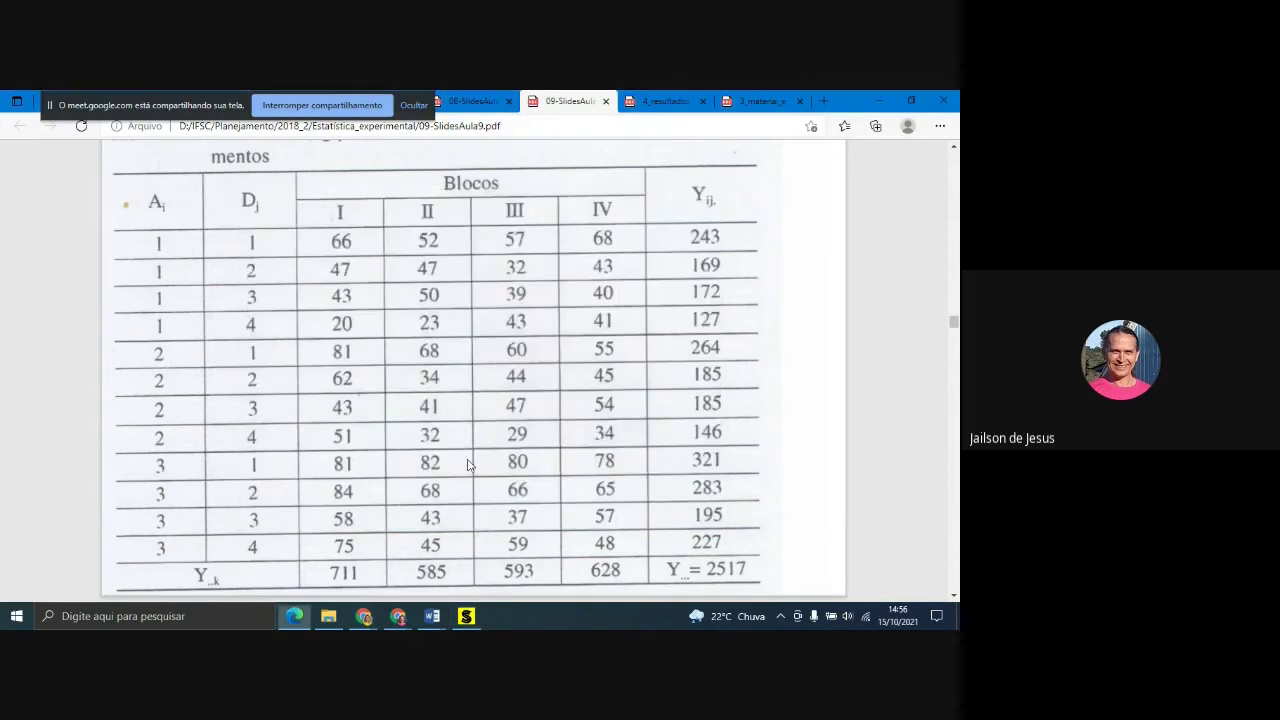
pyautogui.hotkey('alt', 'Tab')
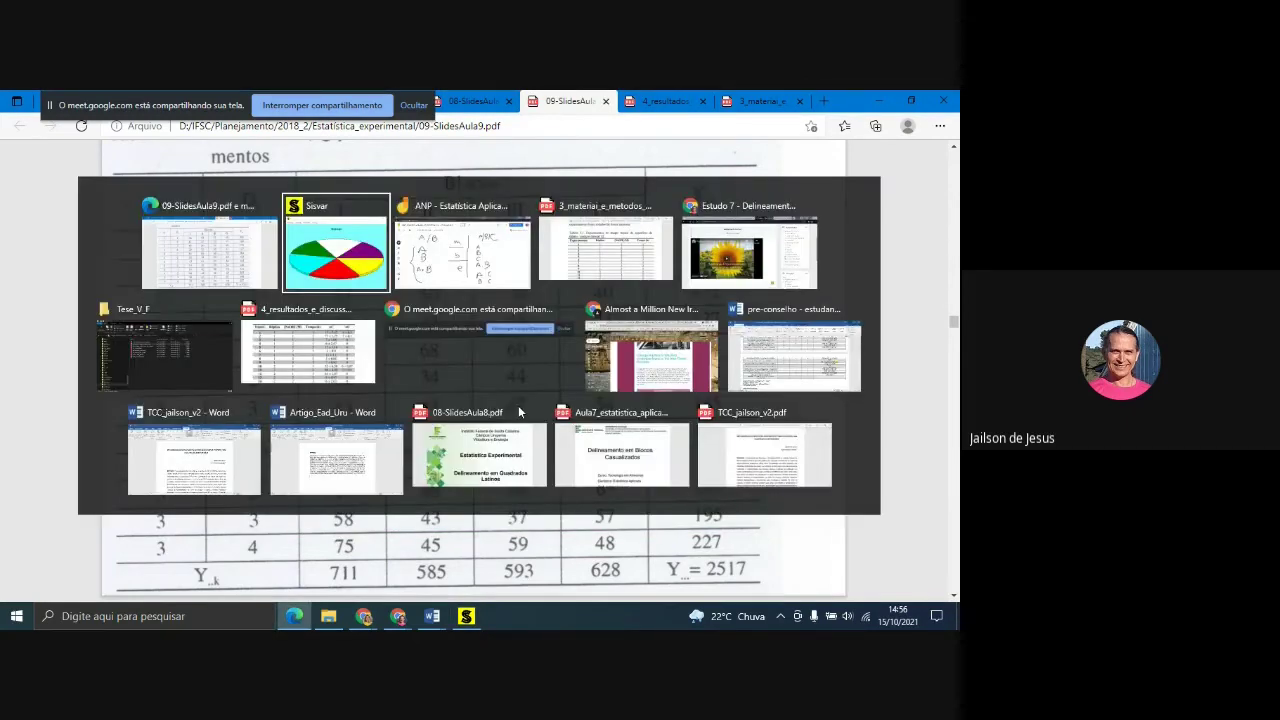
pyautogui.write('47')
pyautogui.hotkey('alt', 'Tab')
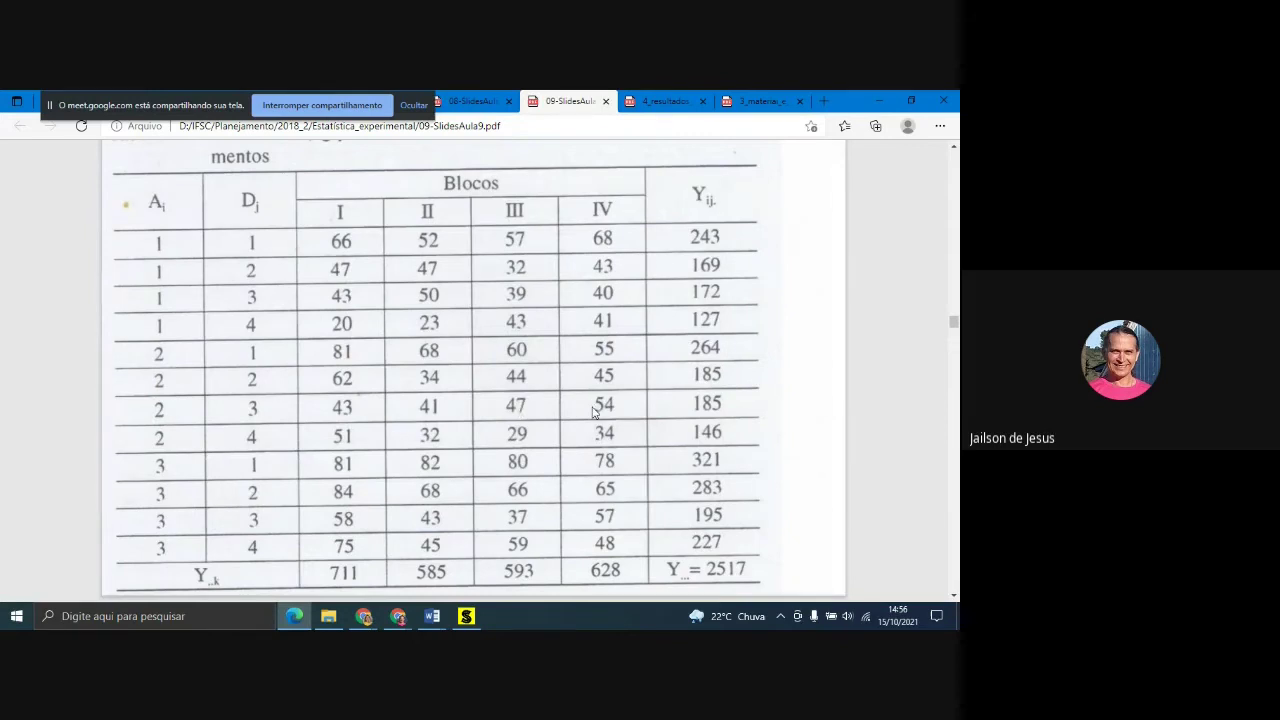
pyautogui.hotkey('alt', 'Tab')
pyautogui.write('4')
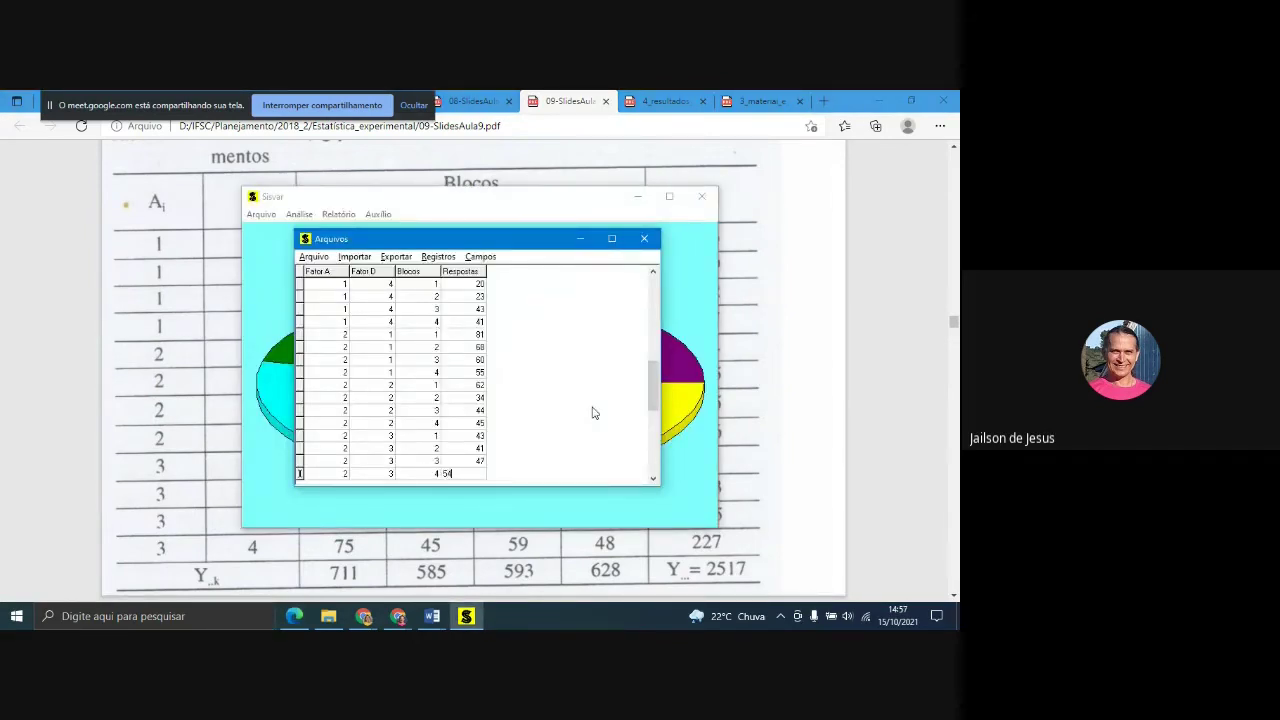
pyautogui.press('Tab')
# - Enter Respostas 51, 32, 29 and 34 for blocks 1 to 4 of Fator A 2, Fator D 4, from the PDF table
pyautogui.write('2')
pyautogui.press('Tab')
pyautogui.write('4')
pyautogui.press('Tab')
pyautogui.write('1')
pyautogui.press('Tab')
pyautogui.hotkey('alt', 'Tab')
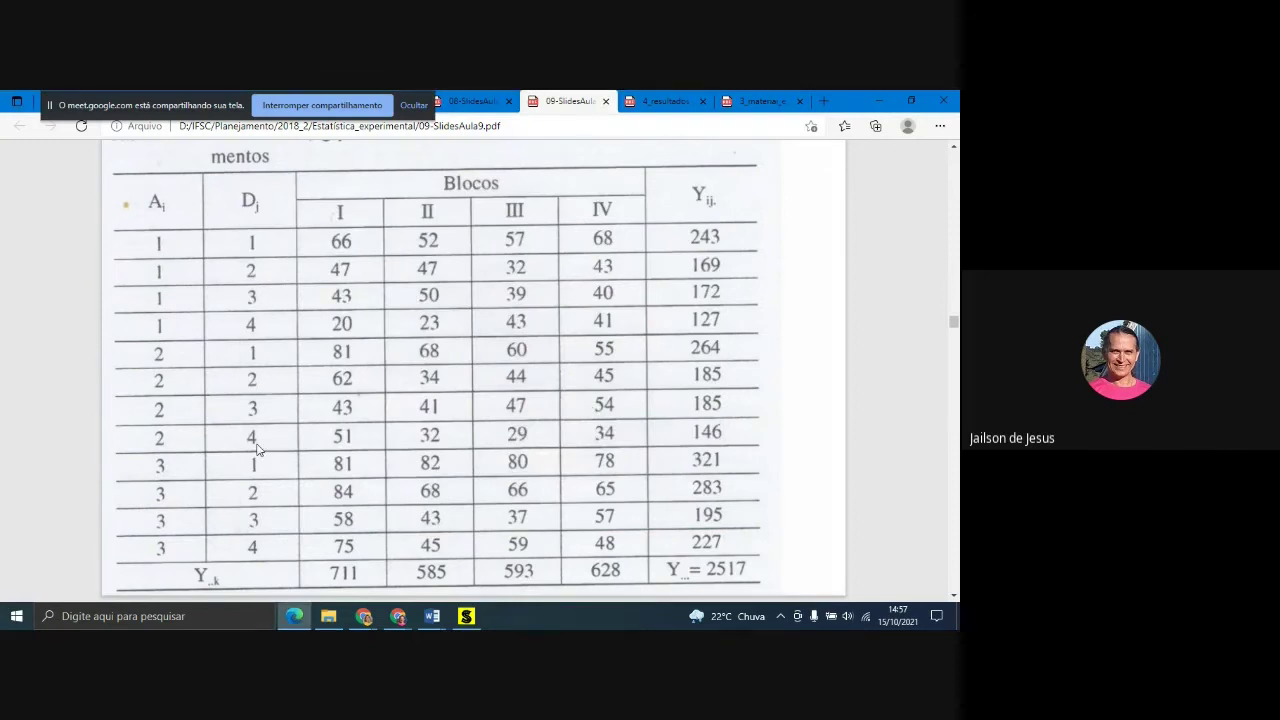
pyautogui.hotkey('alt', 'Tab')
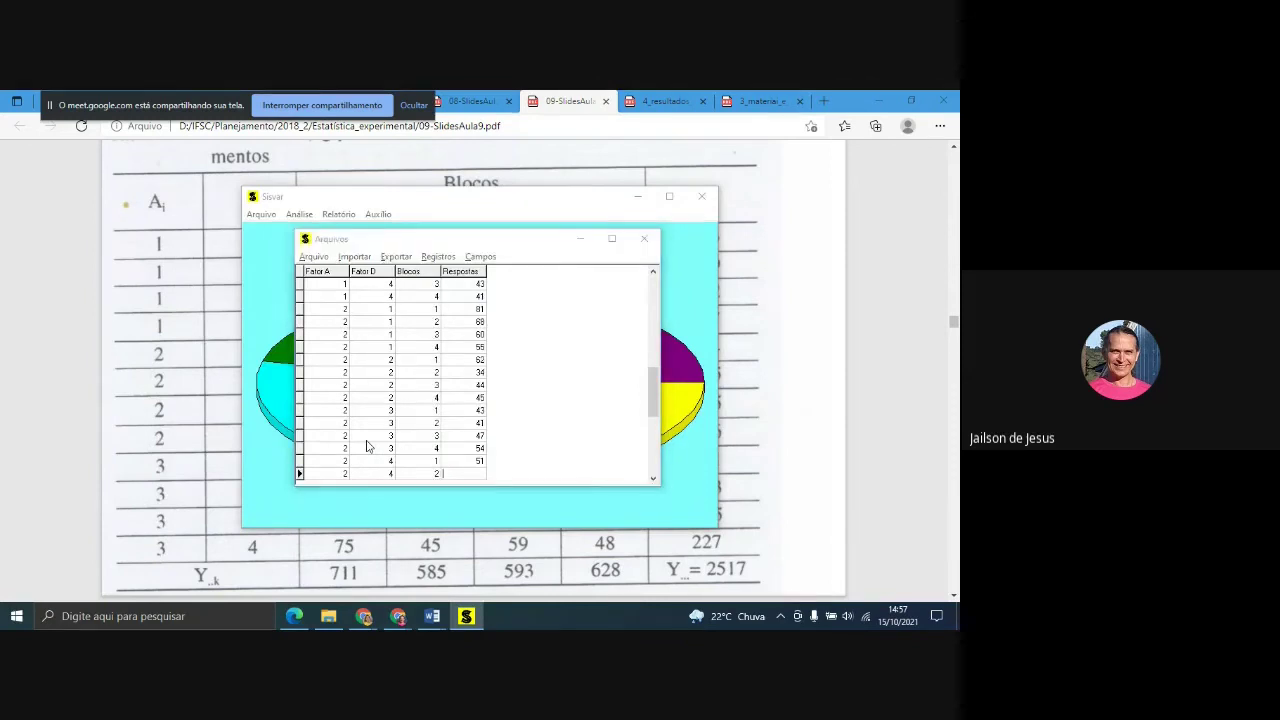
pyautogui.hotkey('alt', 'Tab')
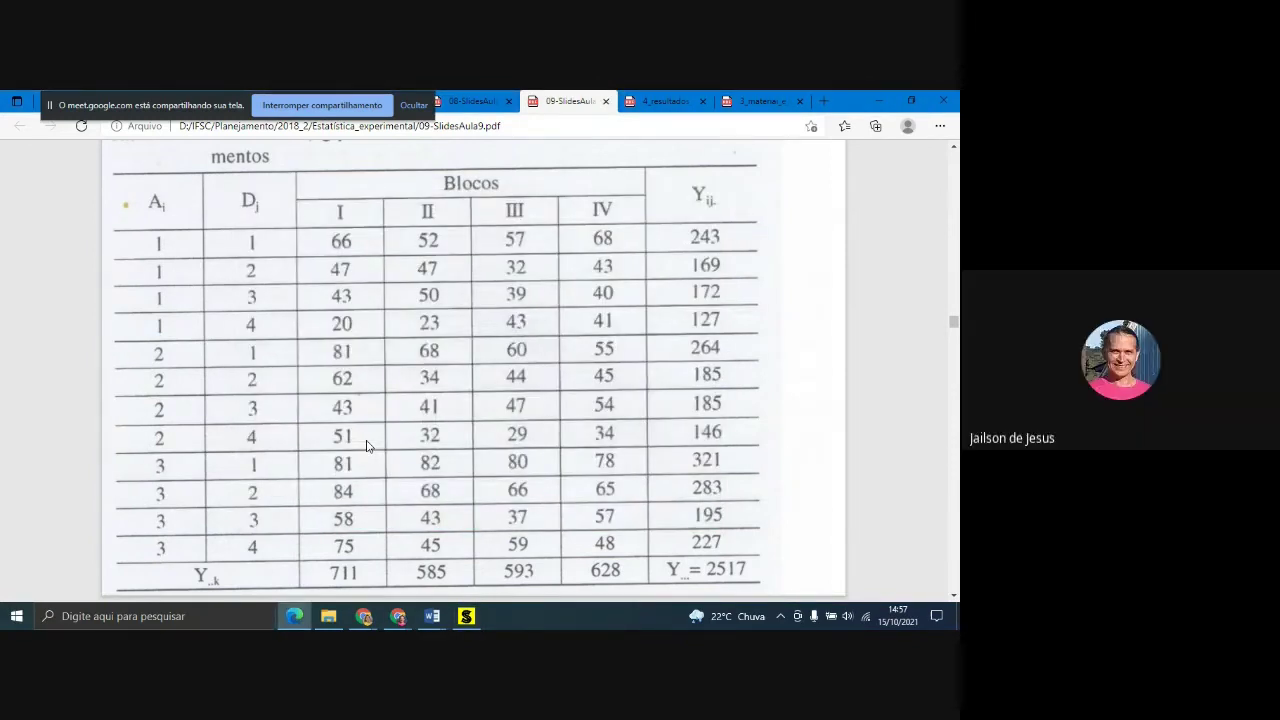
pyautogui.hotkey('alt', 'Tab')
pyautogui.write('32')
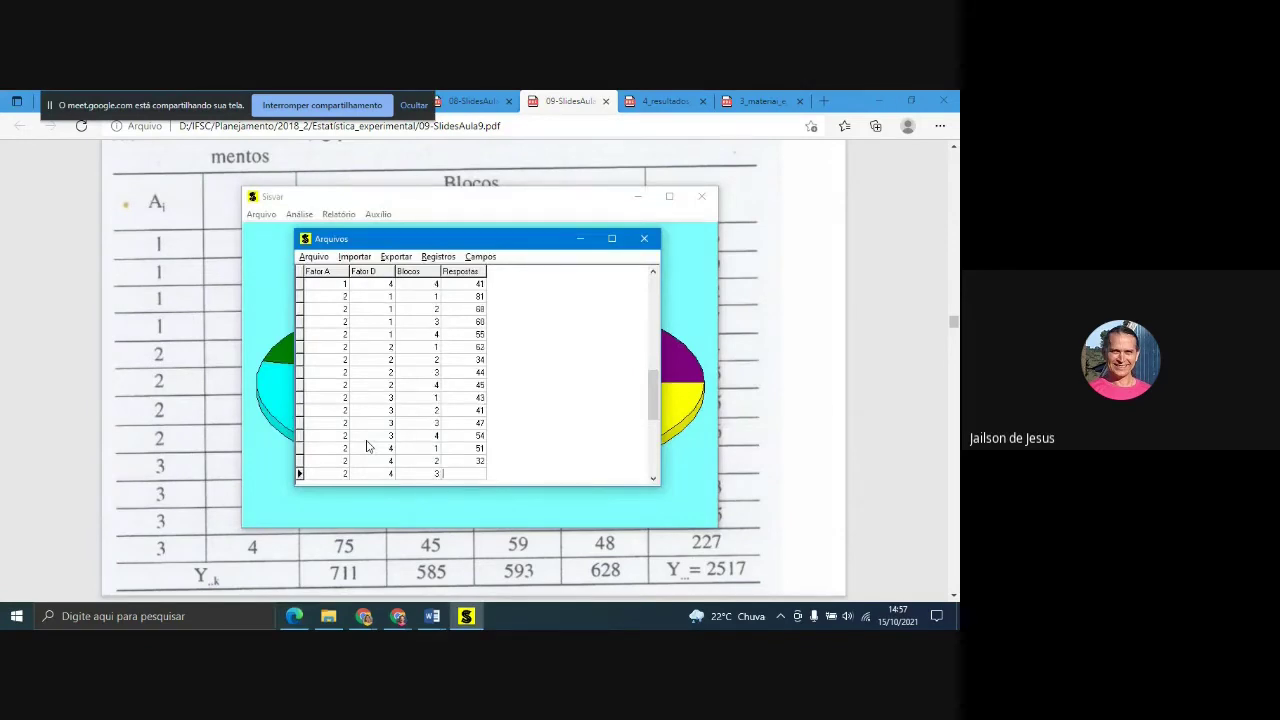
pyautogui.hotkey('alt', 'Tab')
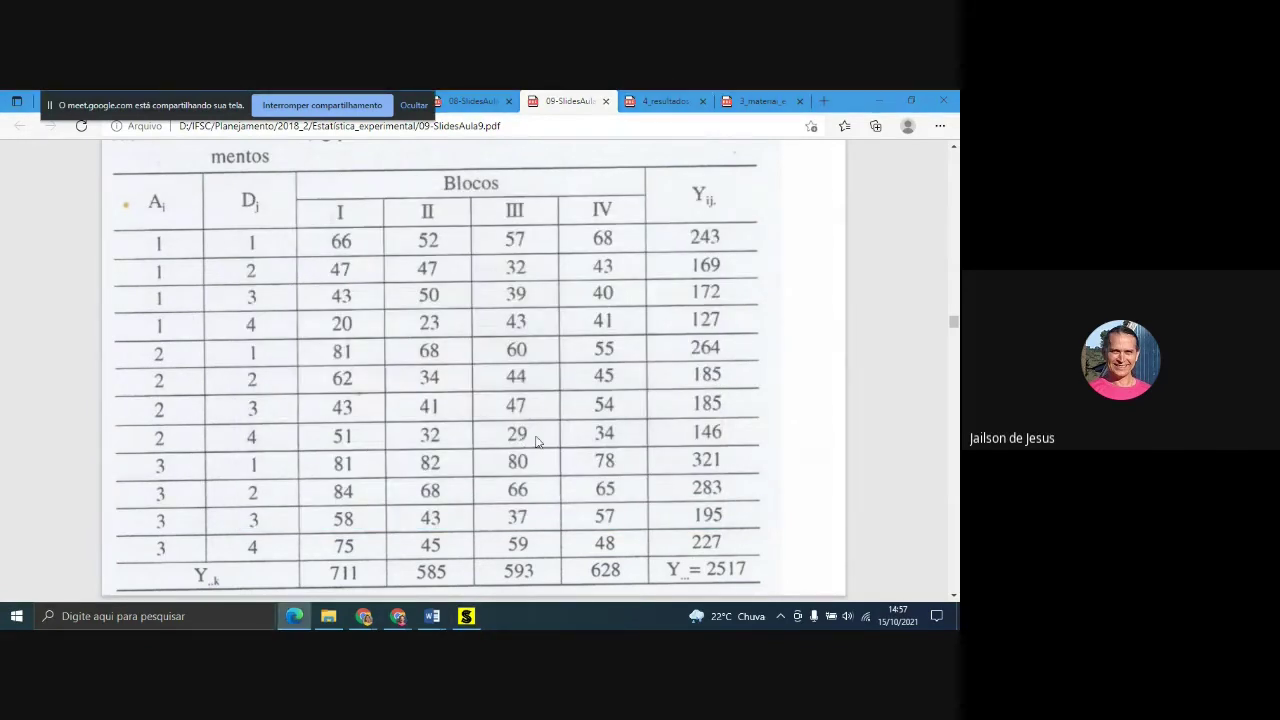
pyautogui.hotkey('alt', 'Tab')
pyautogui.write('2')
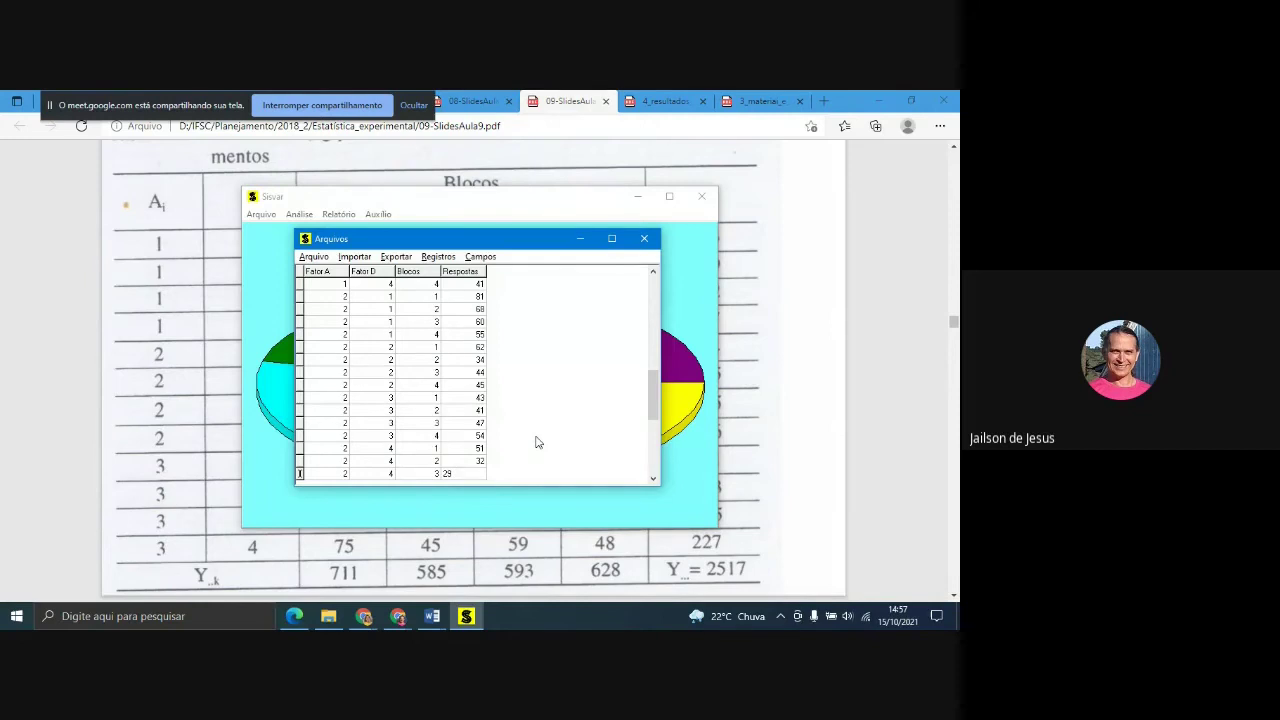
pyautogui.write('9')
pyautogui.hotkey('alt', 'Tab')
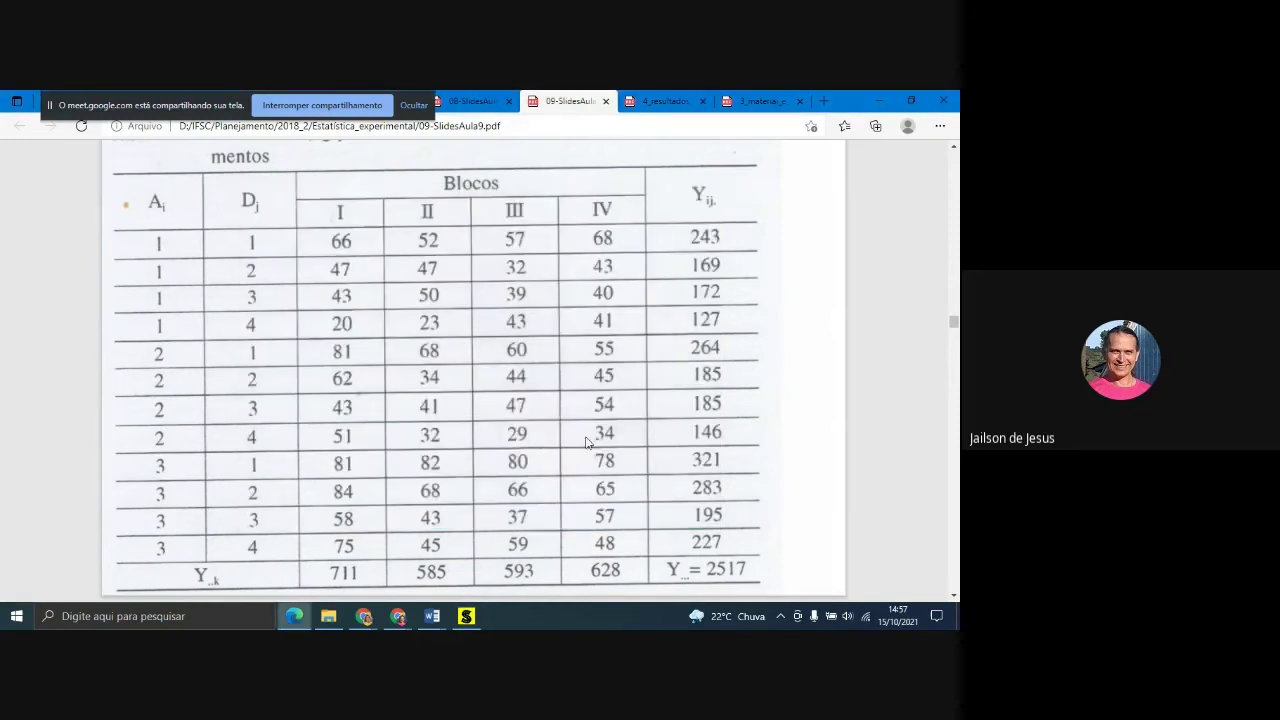
pyautogui.hotkey('alt', 'Tab')
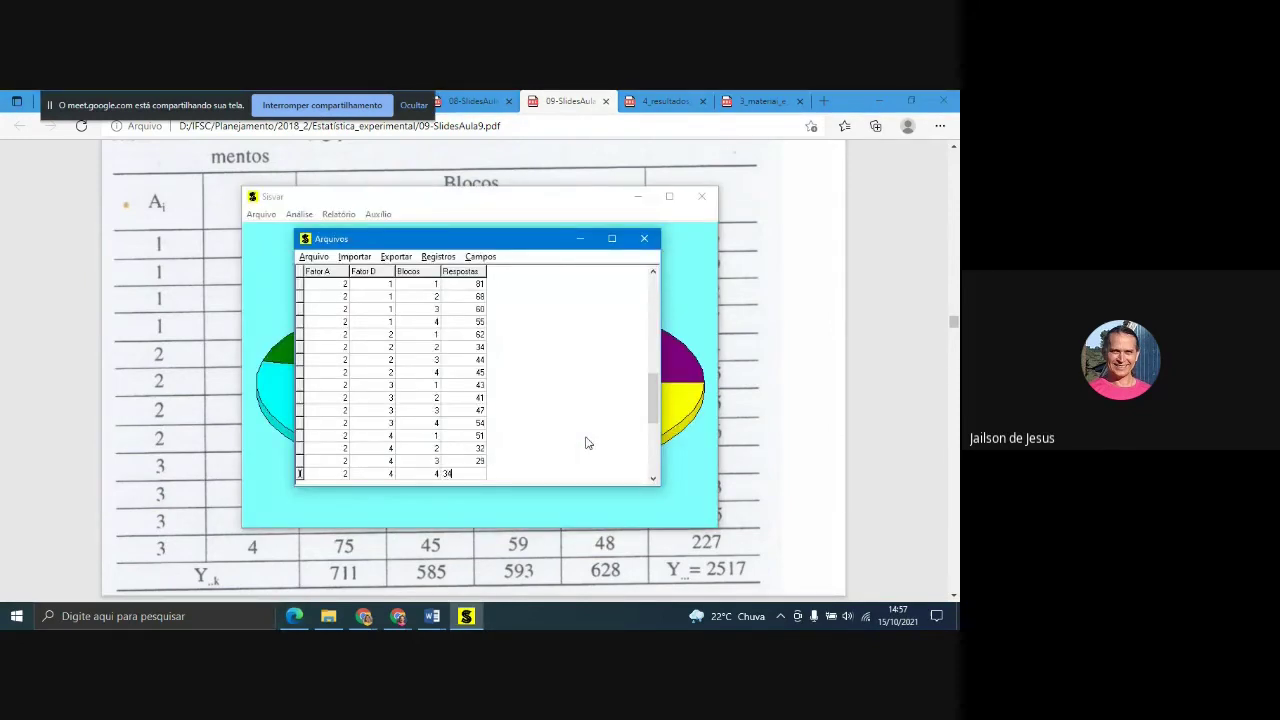
pyautogui.write('34')
pyautogui.press('Return')
# - Enter Respostas 81, 82, 80 and 78 for blocks 1 to 4 of Fator A 3, Fator D 1, from the PDF table
pyautogui.hotkey('alt', 'Tab')
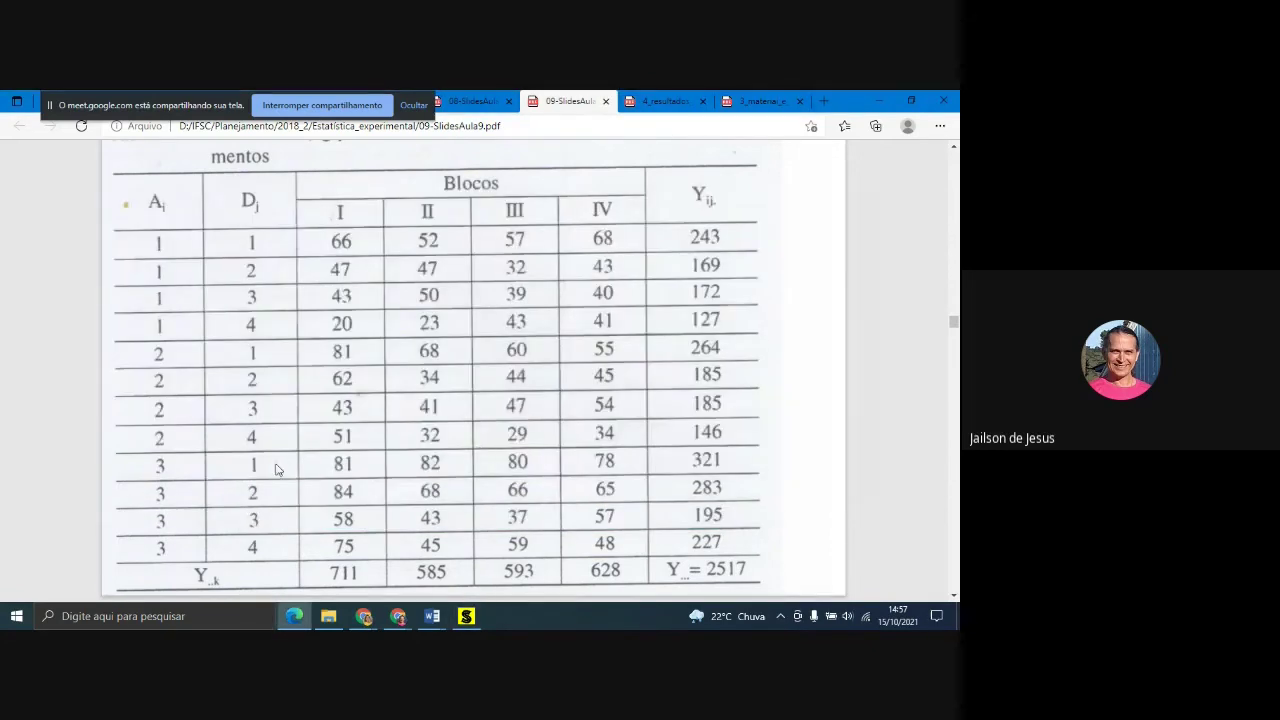
pyautogui.hotkey('alt', 'Tab')
pyautogui.write('81')
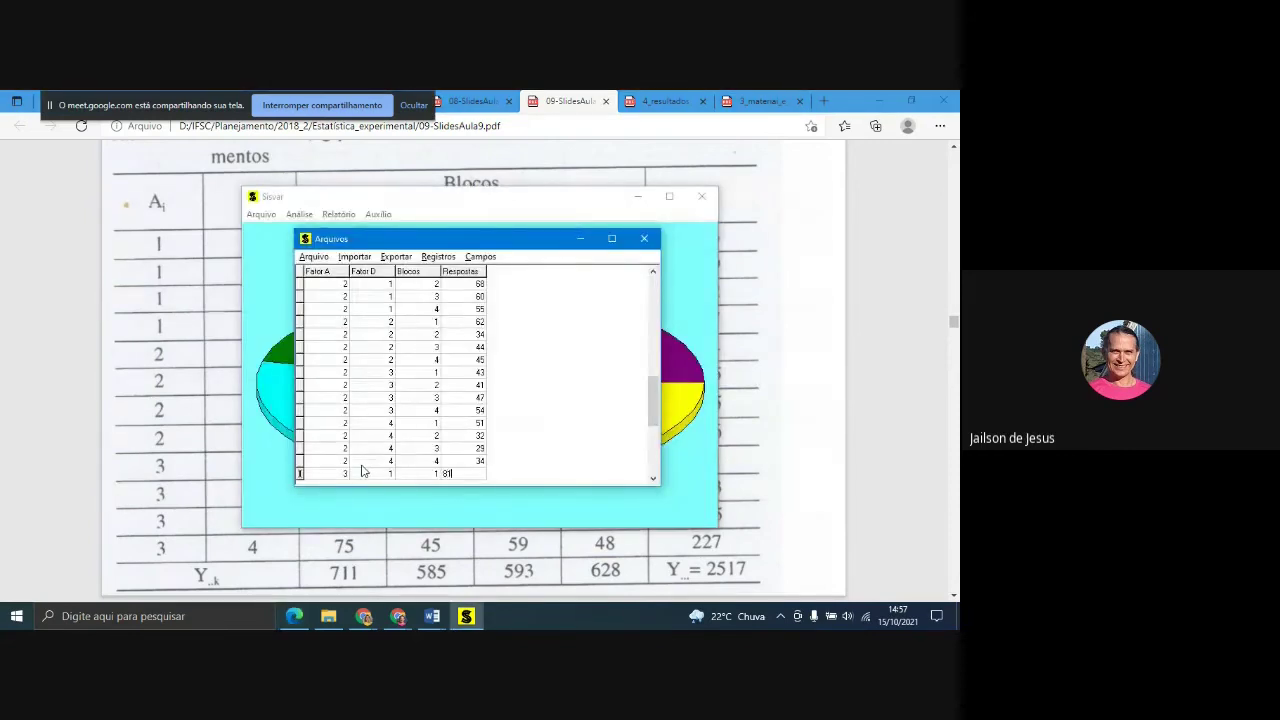
pyautogui.press('Return')
pyautogui.write('2')
pyautogui.hotkey('alt', 'Tab')
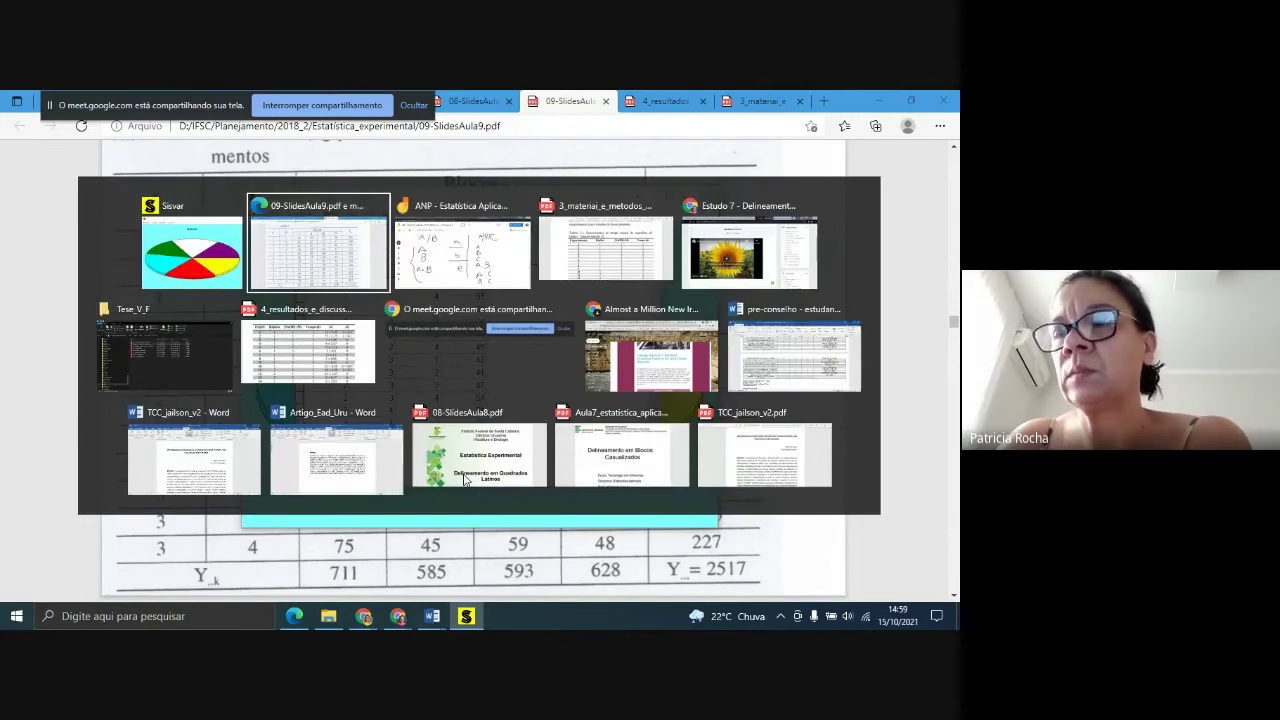
pyautogui.hotkey('alt', 'Tab')
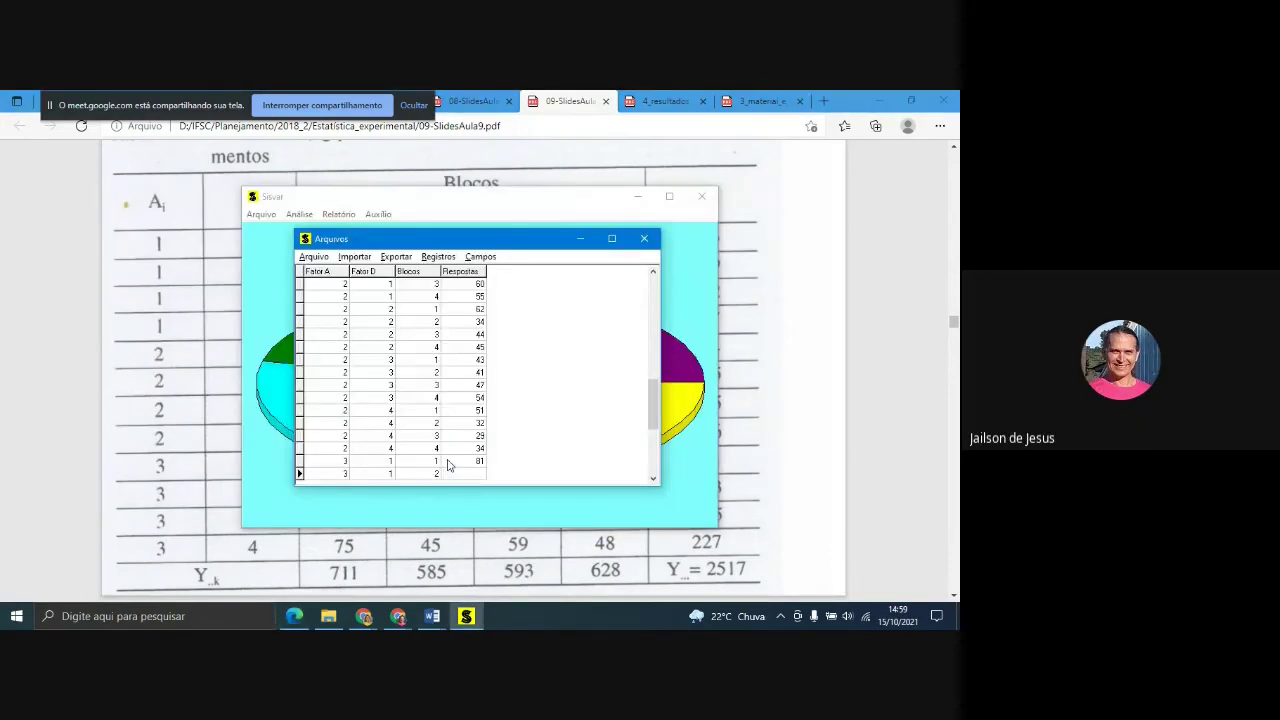
pyautogui.press('Return')
pyautogui.hotkey('alt', 'Tab')
pyautogui.hotkey('alt', 'Tab')
pyautogui.write('8')
pyautogui.hotkey('alt', 'Tab')
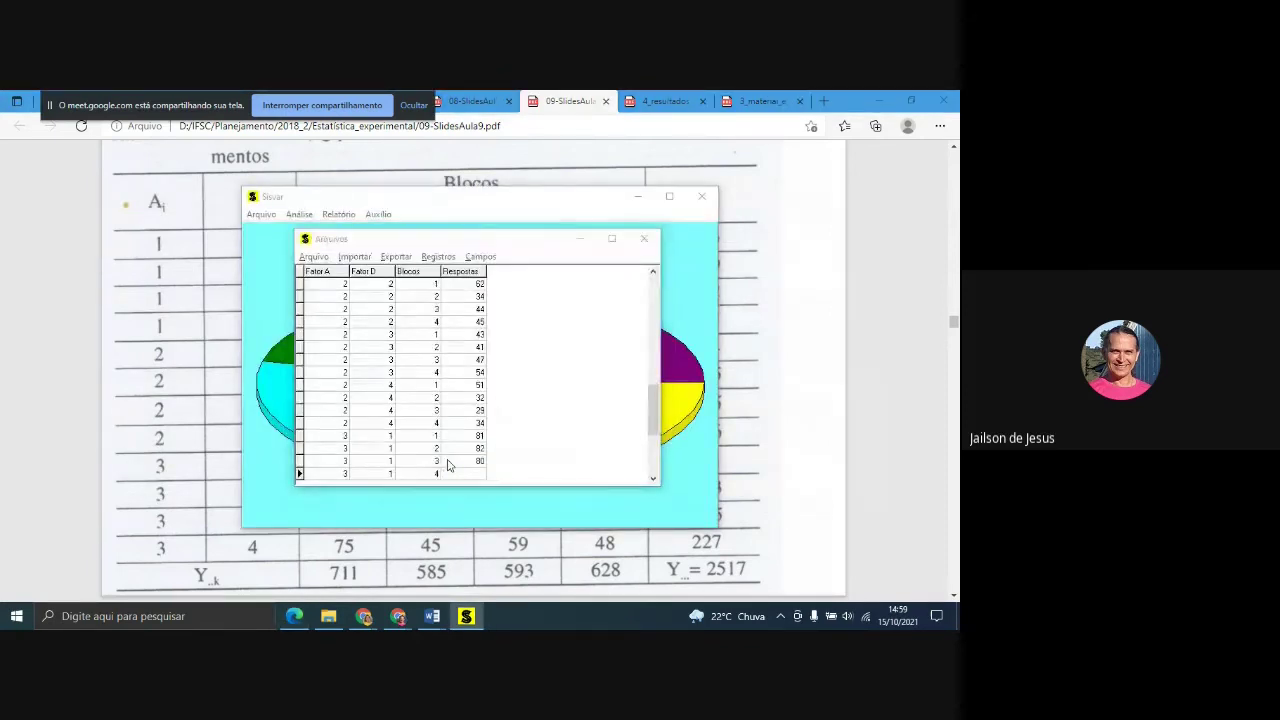
pyautogui.hotkey('alt', 'Tab')
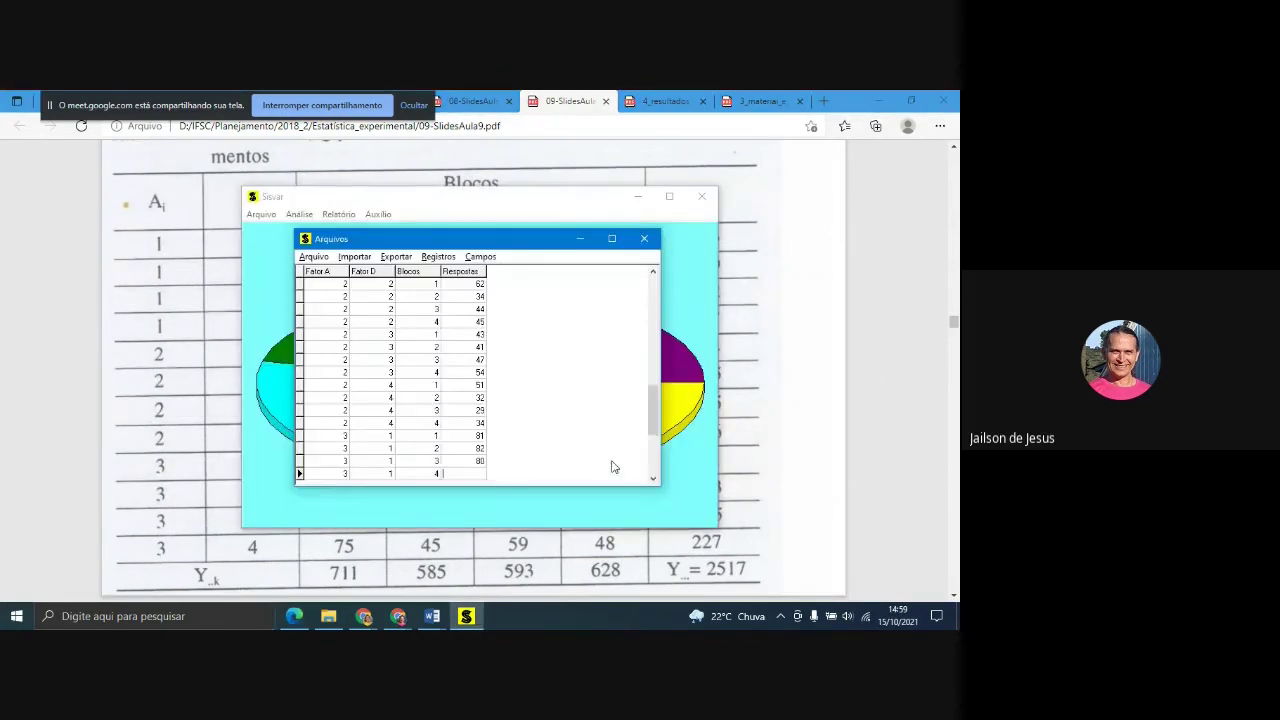
pyautogui.hotkey('alt', 'Tab')
pyautogui.write('78')
# - Enter Respostas 84, 68, 66 and 65 for blocks 1 to 4 of Fator A 3, Fator D 2, from the PDF table
pyautogui.hotkey('alt', 'Tab')
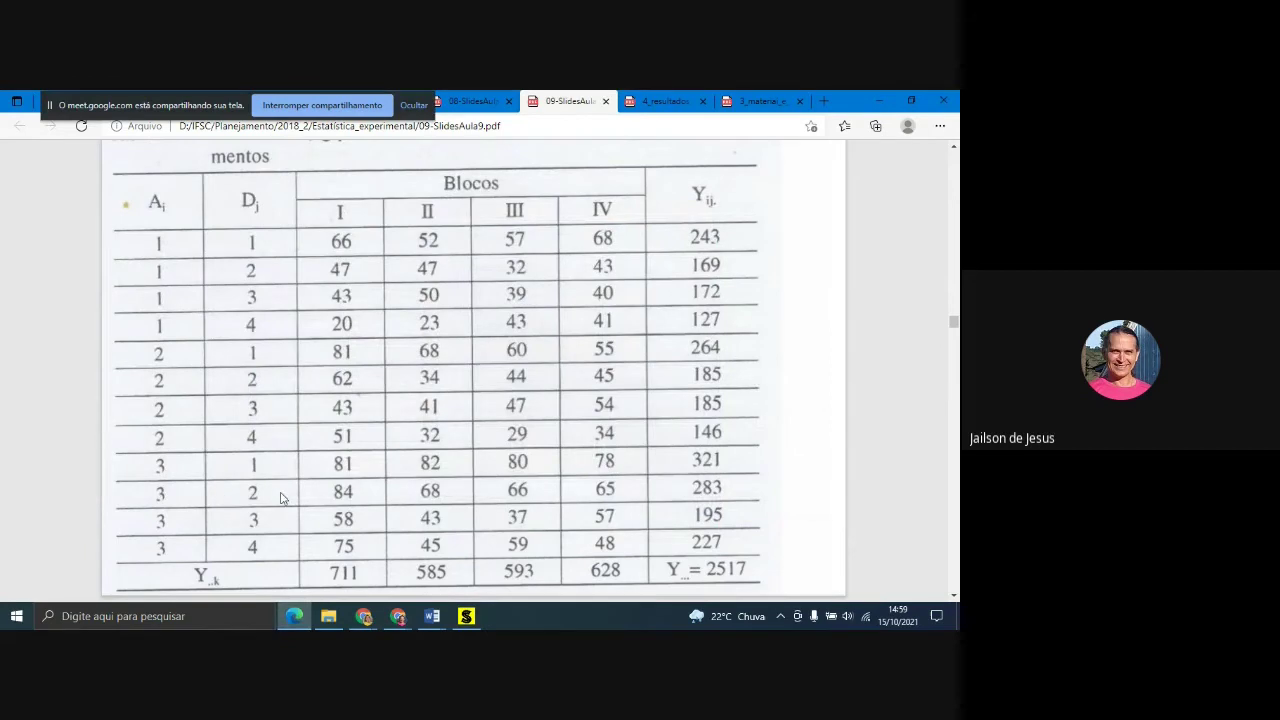
pyautogui.hotkey('alt', 'Tab')
pyautogui.write('84')
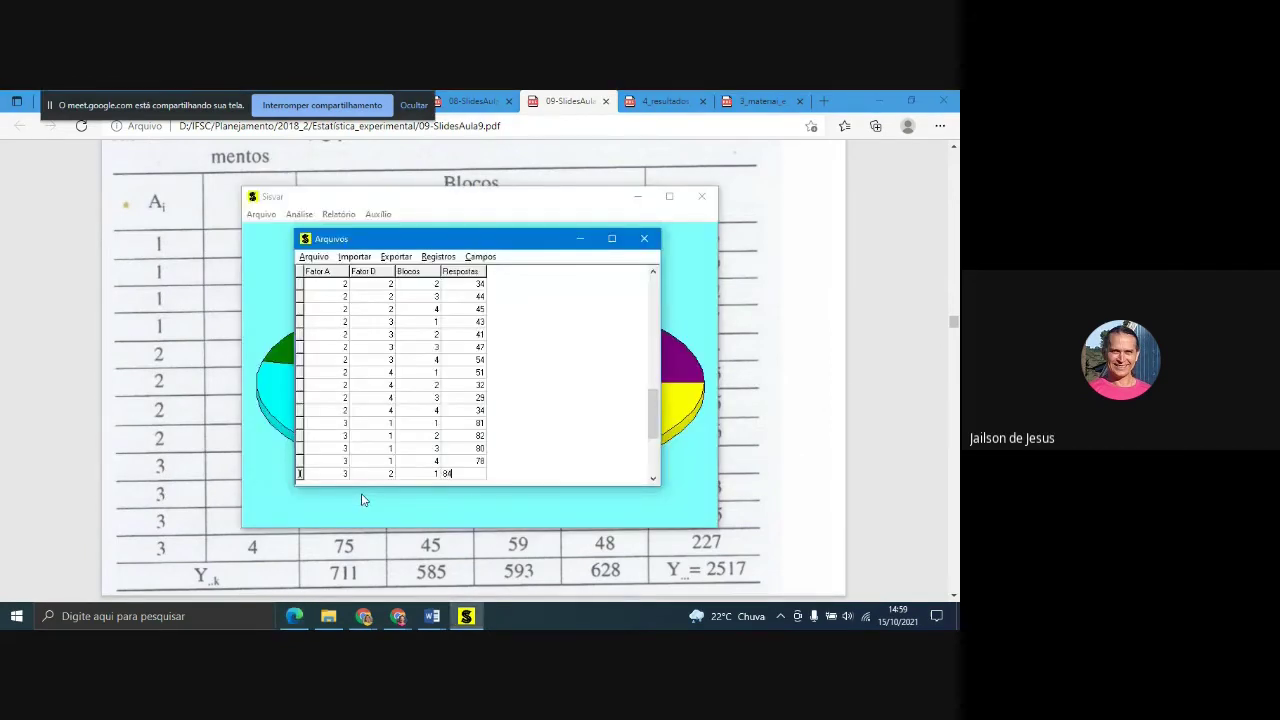
pyautogui.press('Return')
pyautogui.hotkey('alt', 'Tab')
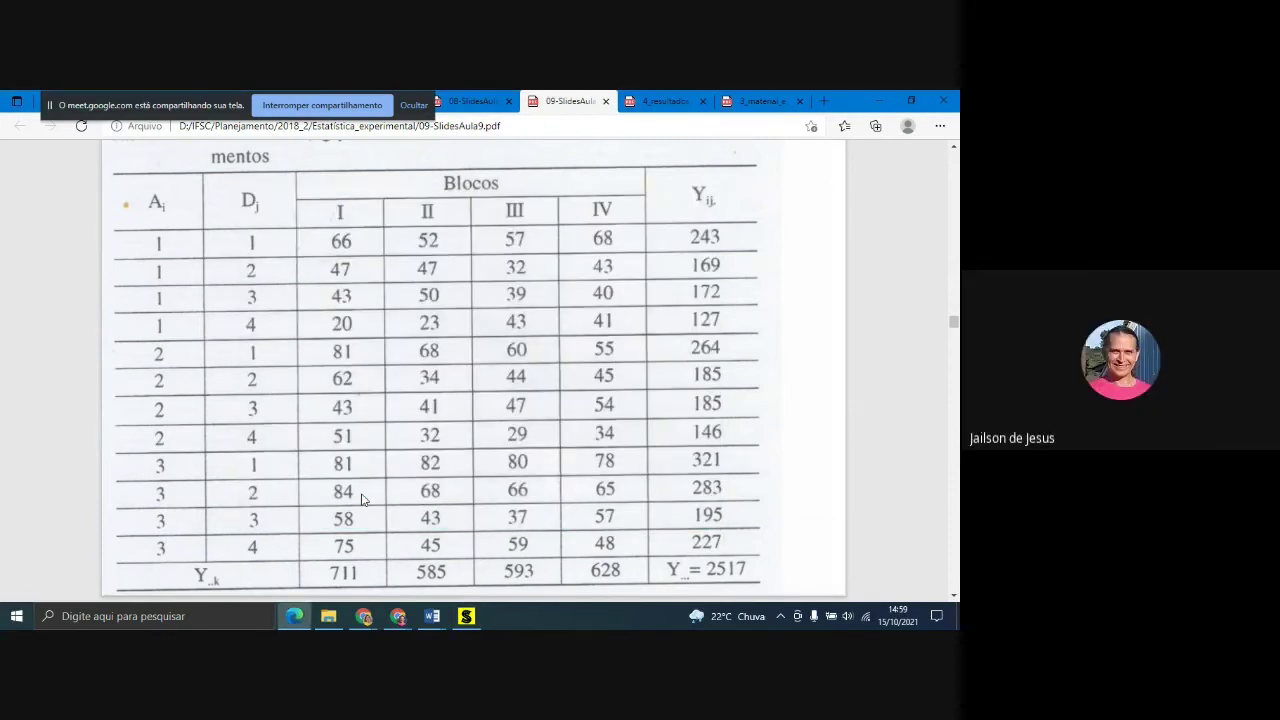
pyautogui.hotkey('alt', 'Tab')
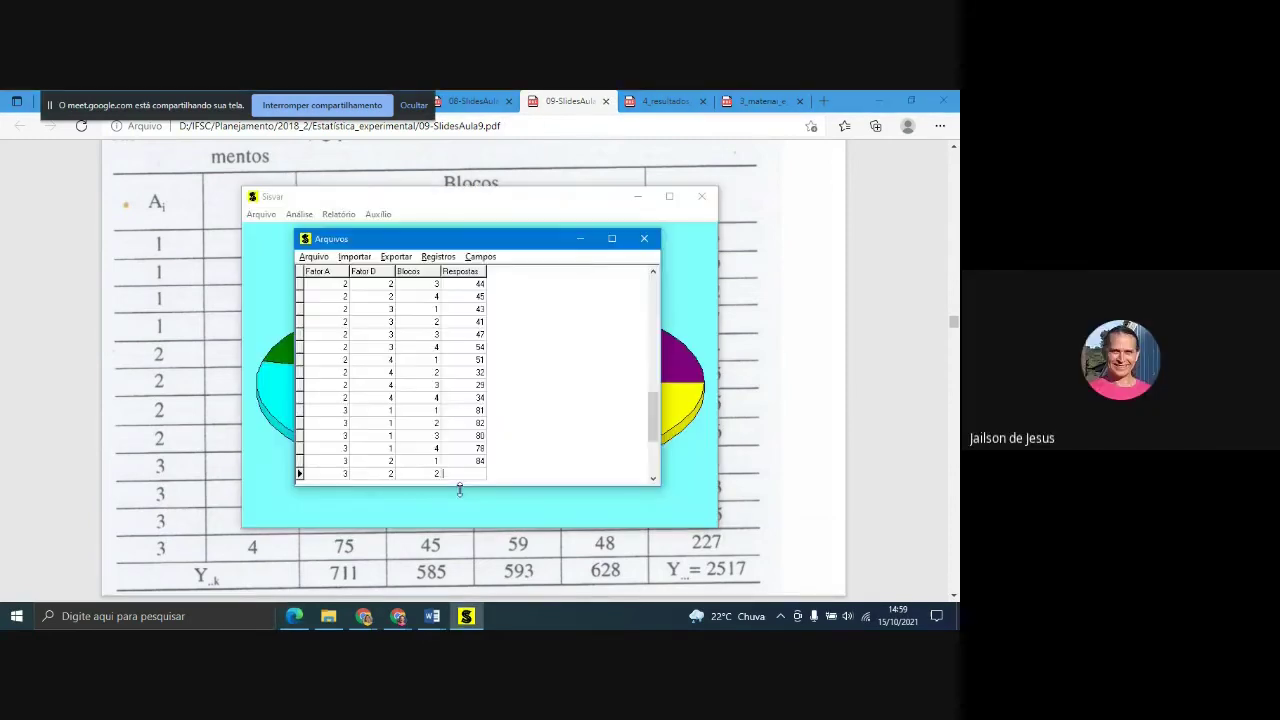
pyautogui.write('68')
pyautogui.hotkey('alt', 'Tab')
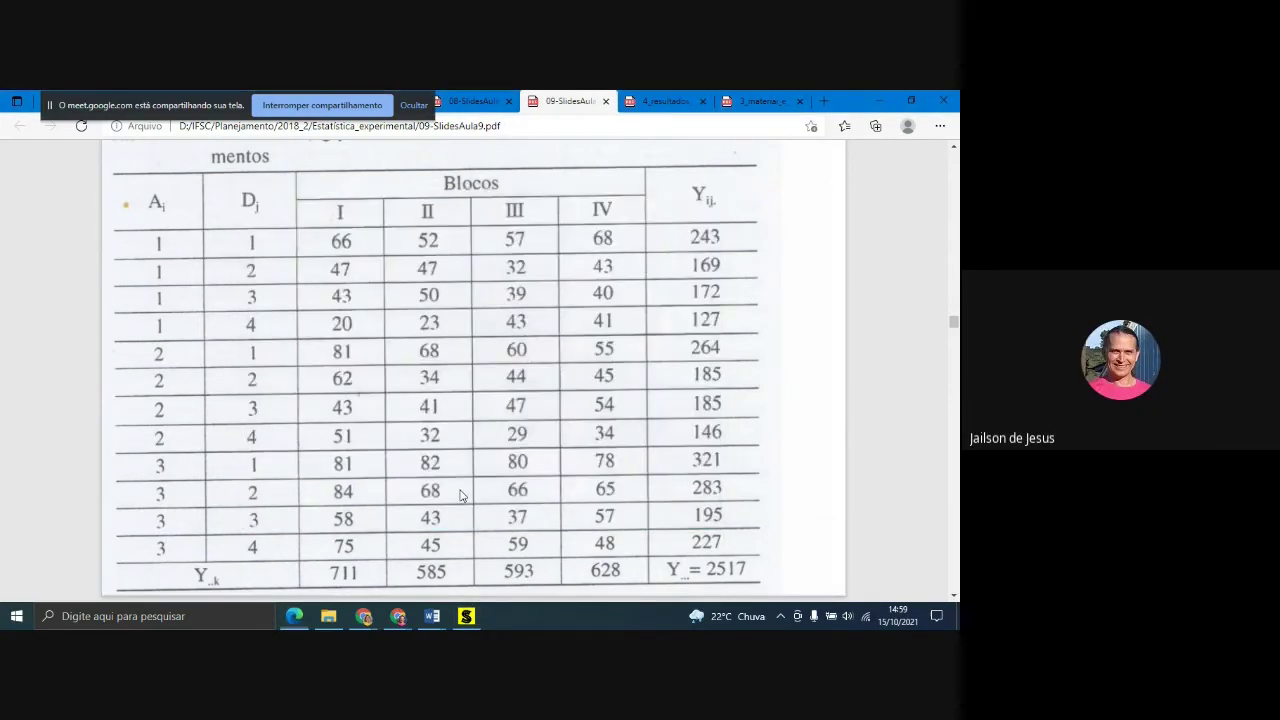
pyautogui.hotkey('alt', 'Tab')
pyautogui.write('66')
pyautogui.press('Return')
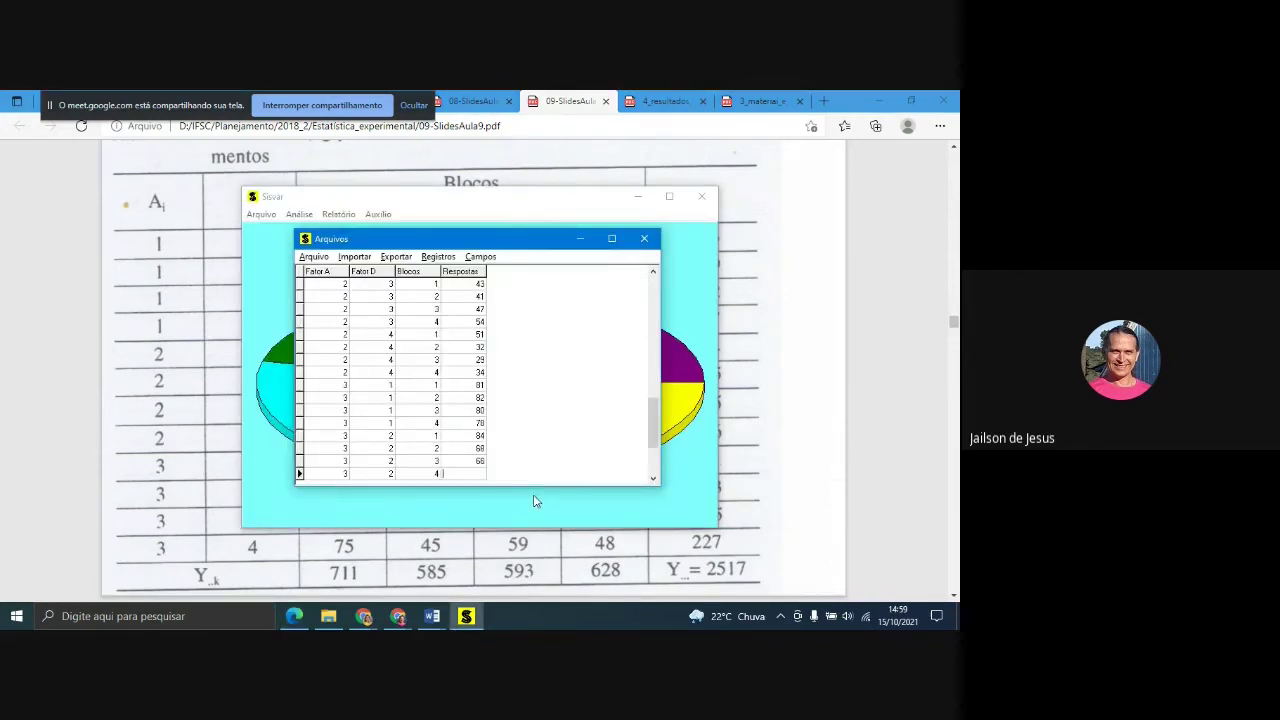
pyautogui.hotkey('alt', 'Tab')
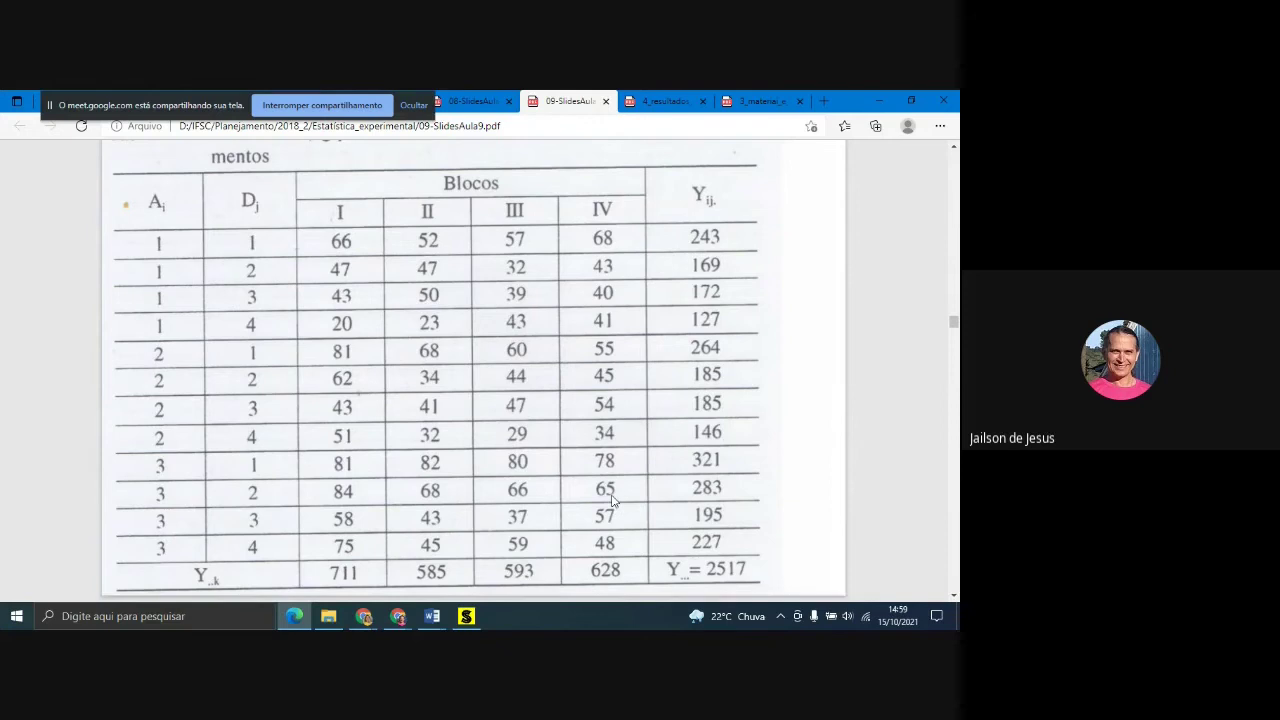
pyautogui.hotkey('alt', 'Tab')
pyautogui.write('65')
pyautogui.press('Return')
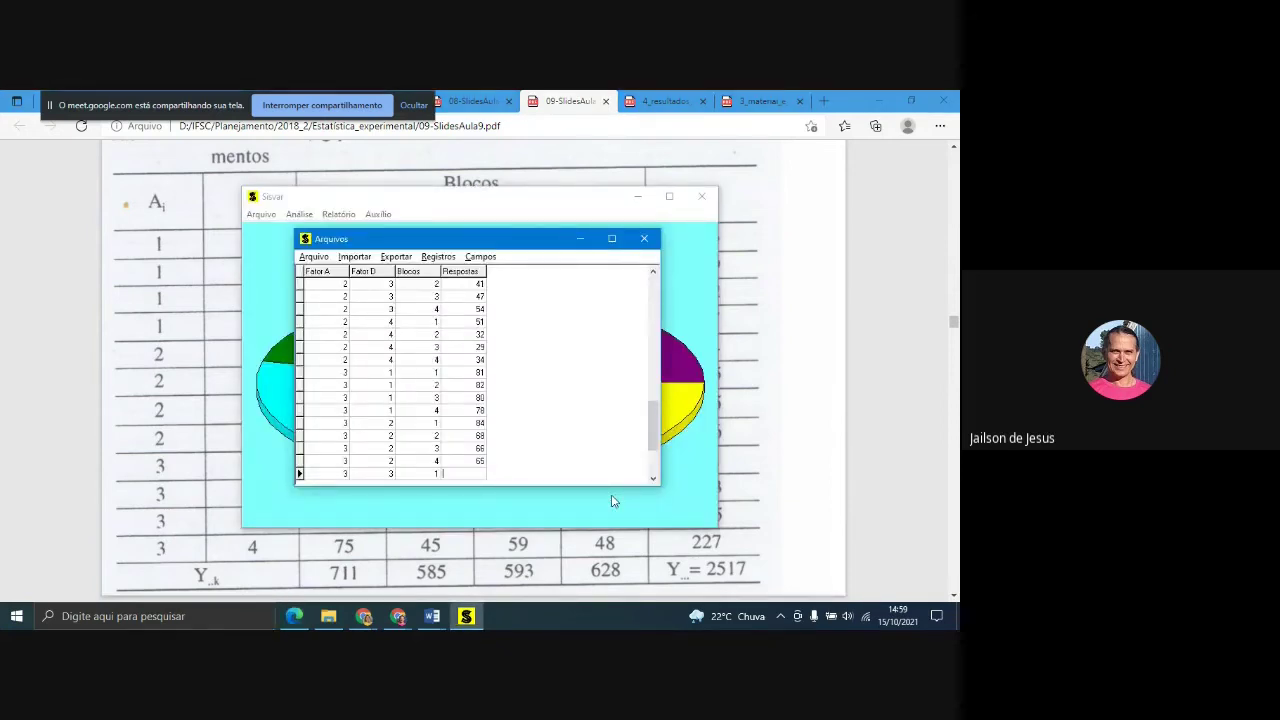
# - Enter Respostas 58, 43, 37 and 57 for blocks 1 to 4 of Fator A 3, Fator D 3, from the PDF table
pyautogui.hotkey('alt', 'Tab')
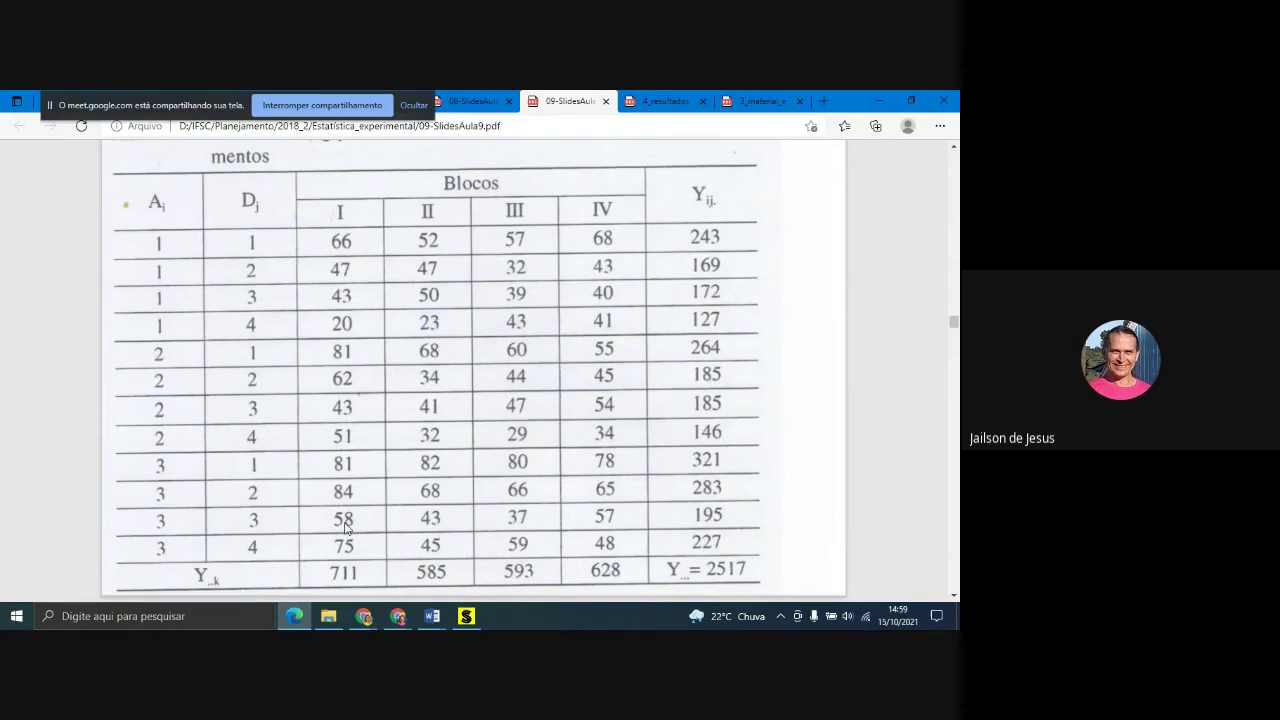
pyautogui.hotkey('alt', 'Tab')
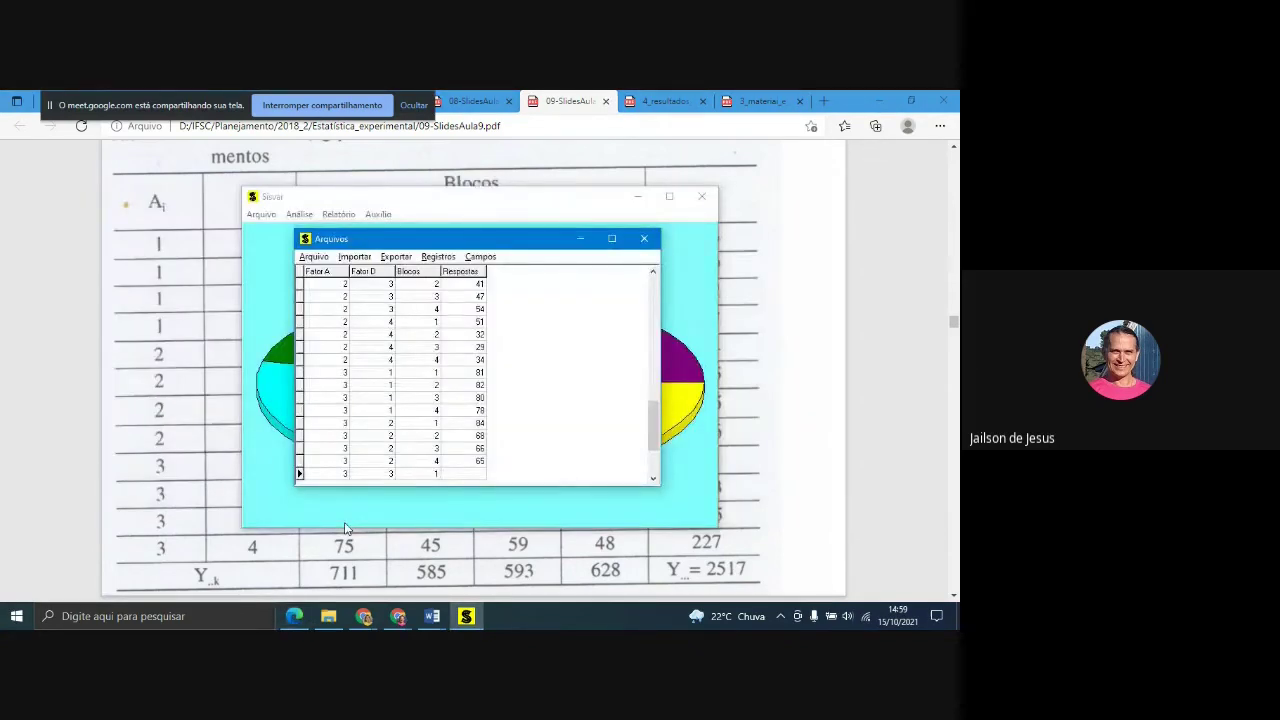
pyautogui.write('54')
pyautogui.hotkey('alt', 'Tab')
pyautogui.hotkey('alt', 'Tab')
pyautogui.hotkey('alt', 'Tab')
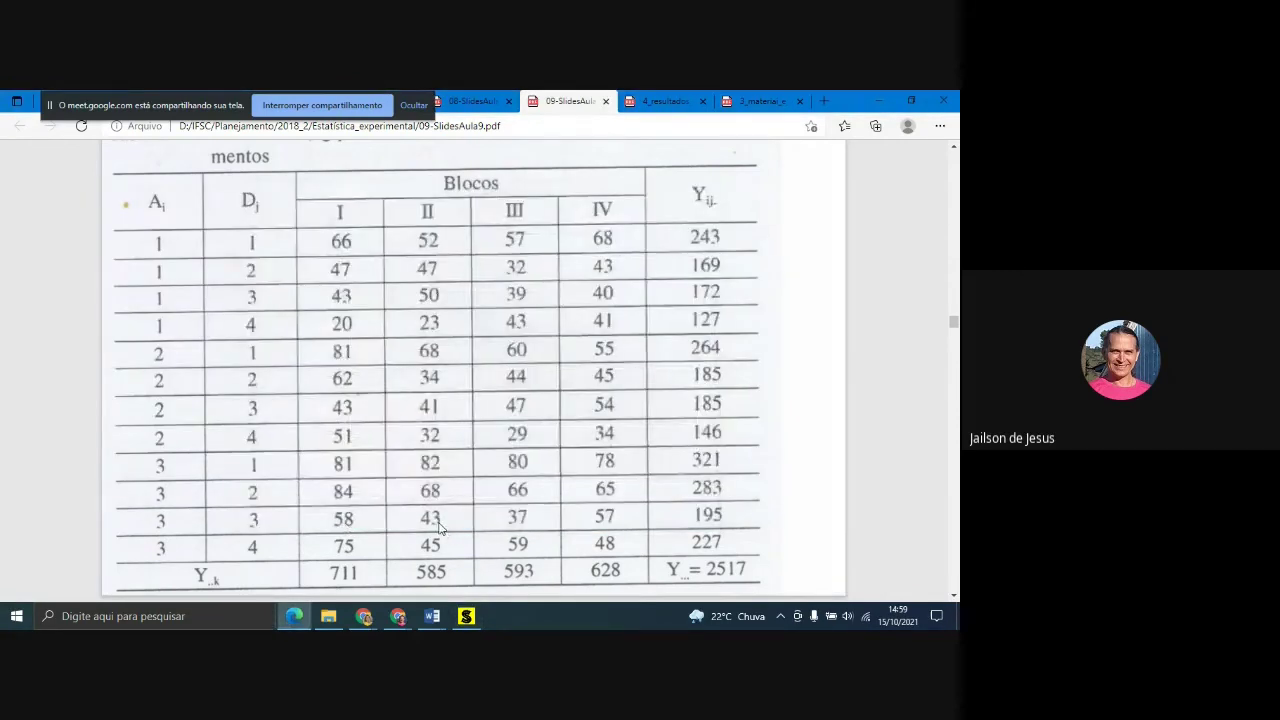
pyautogui.hotkey('alt', 'Tab')
pyautogui.write('43')
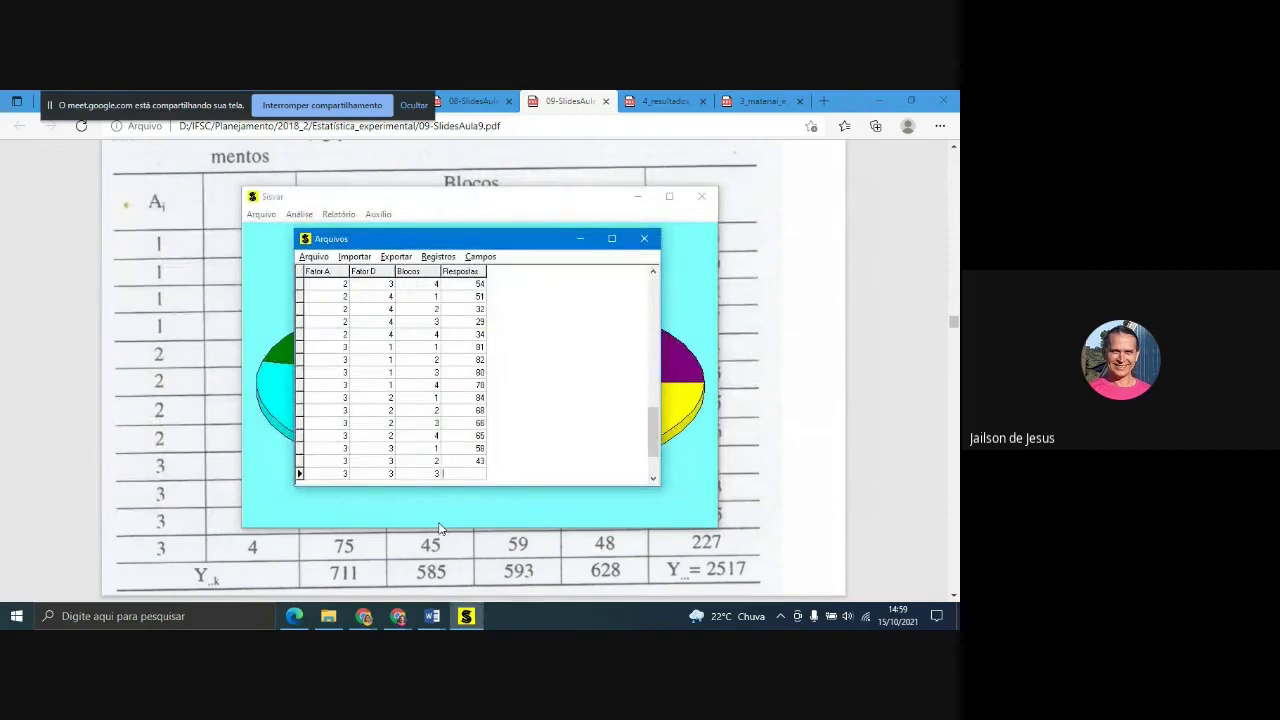
pyautogui.hotkey('alt', 'Tab')
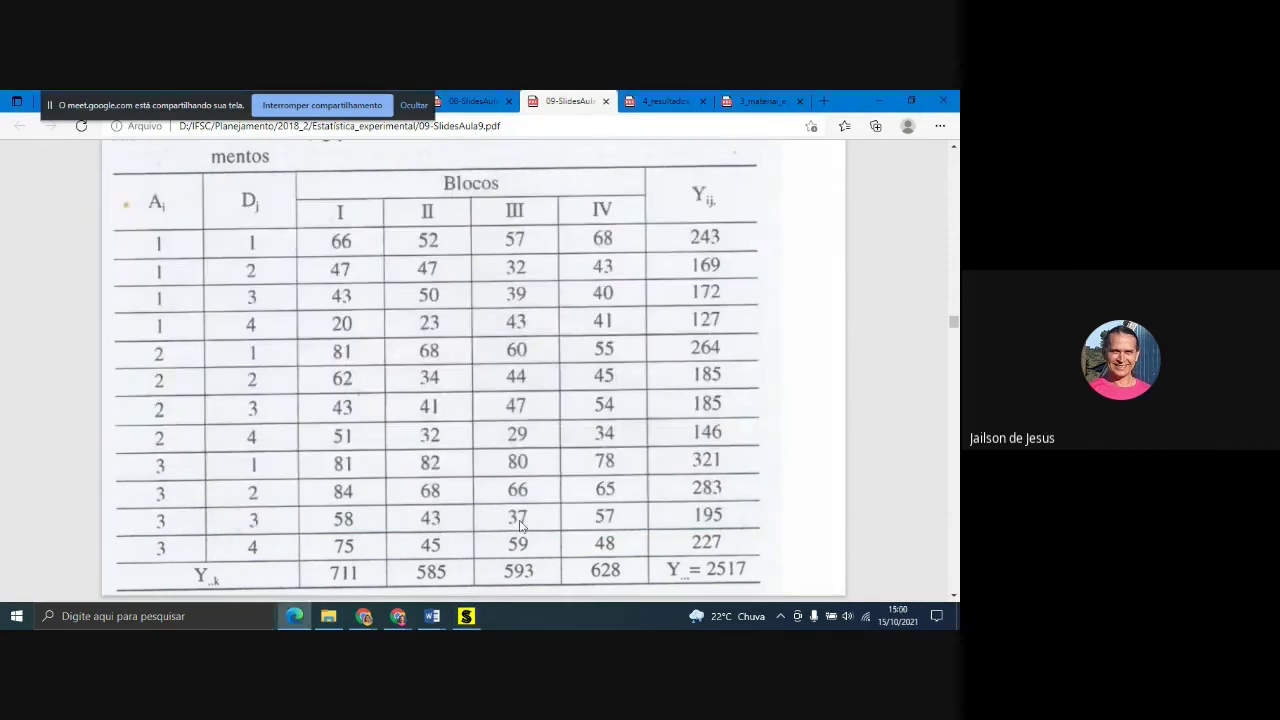
pyautogui.hotkey('alt', 'Tab')
pyautogui.write('3')
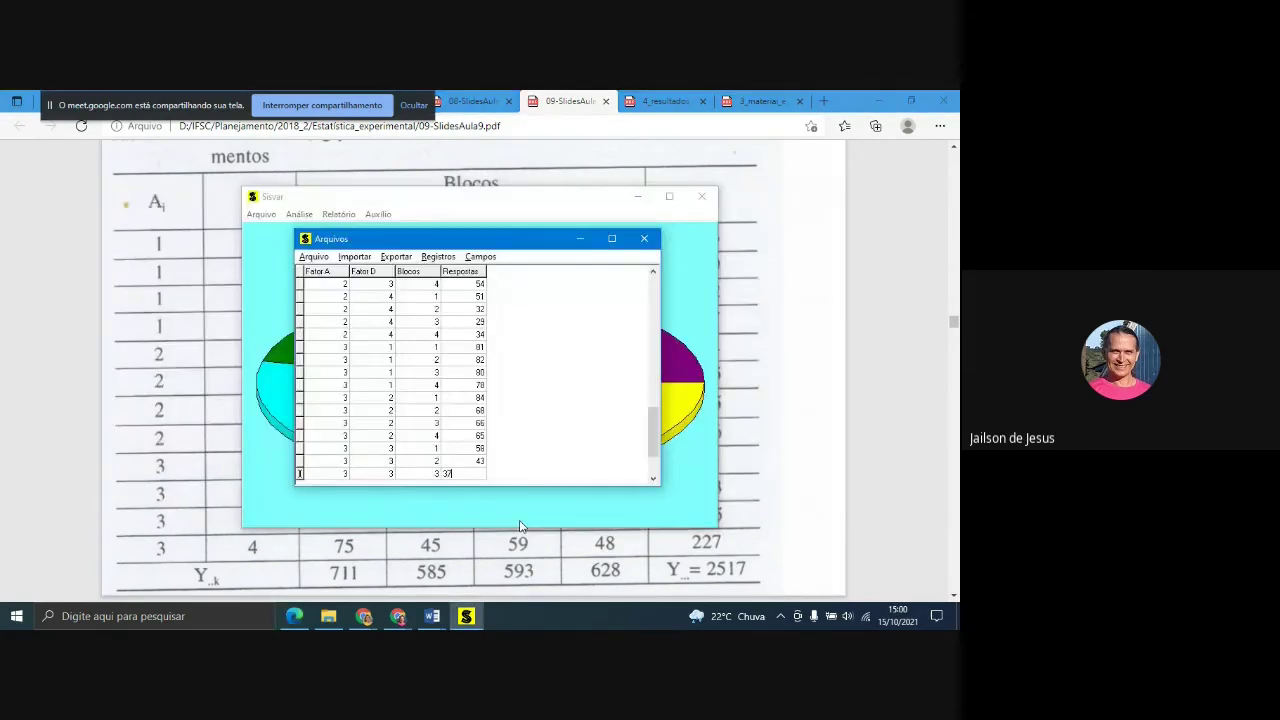
pyautogui.write('7')
pyautogui.press('Return')
pyautogui.hotkey('alt', 'Tab')
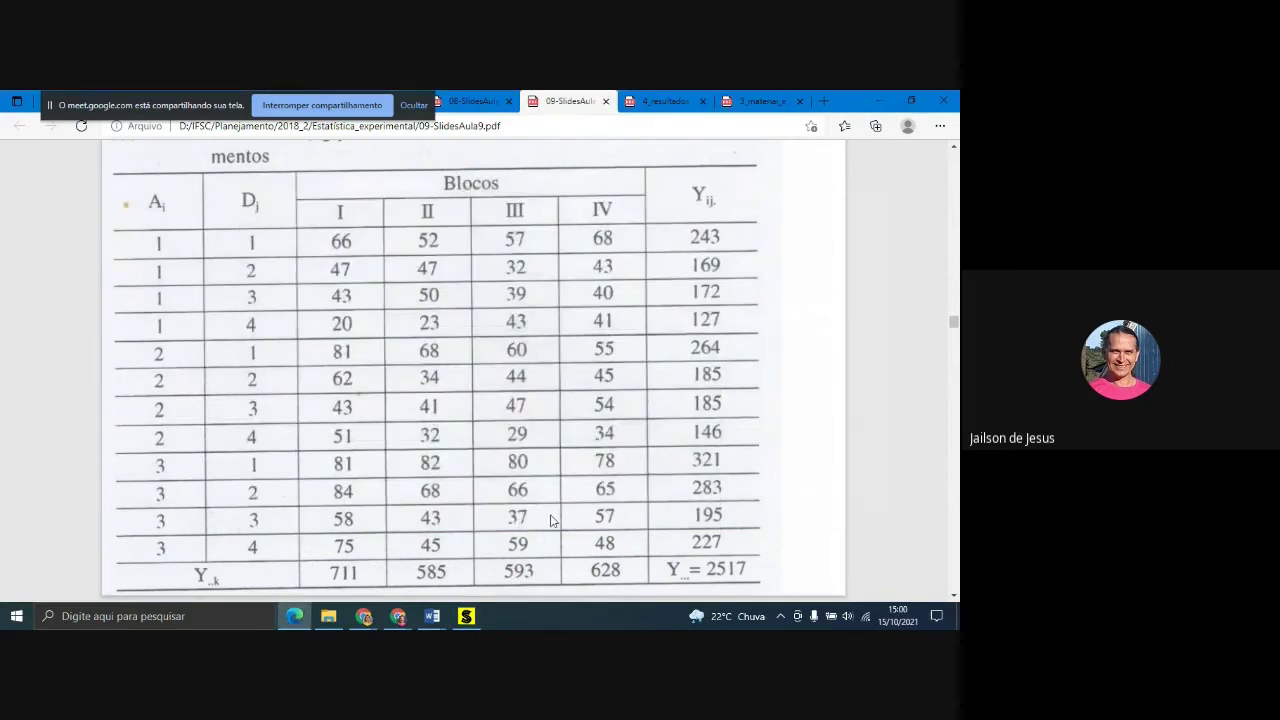
pyautogui.hotkey('alt', 'Tab')
pyautogui.write('5')
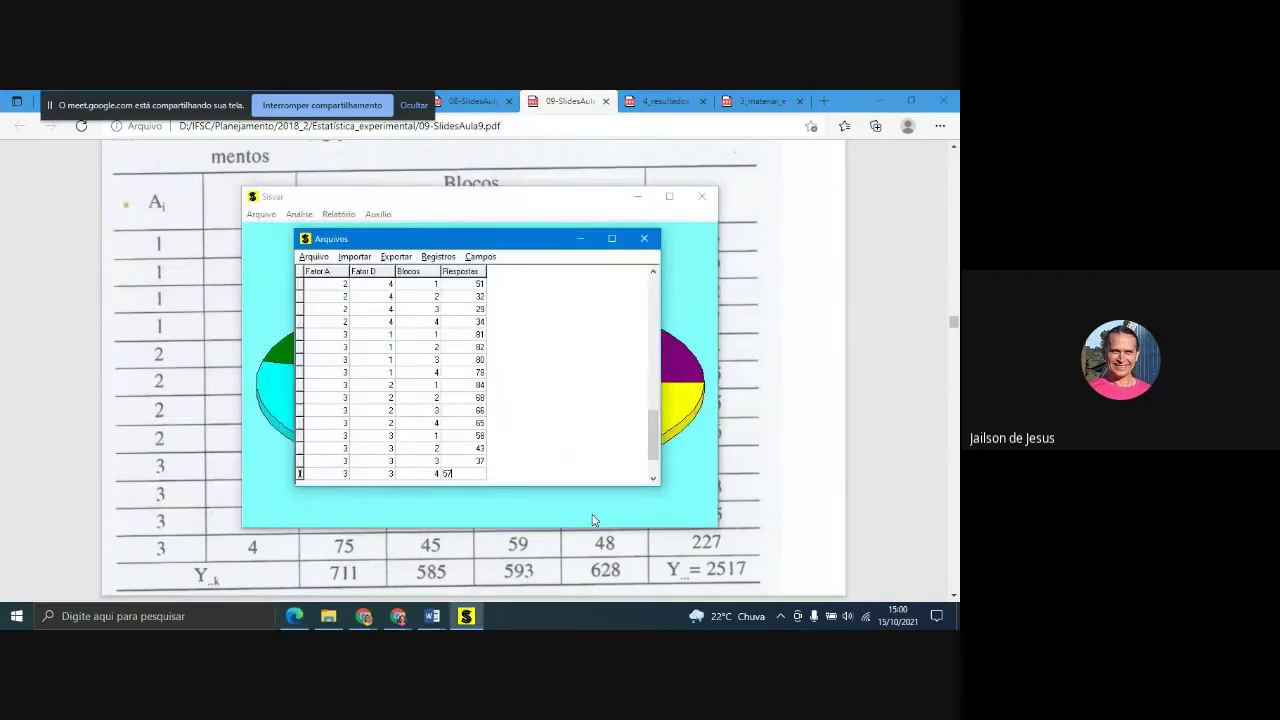
pyautogui.press('Return')
# - Enter Respostas 75, 45, 59 and 48 for blocks 1 to 4 of Fator A 3, Fator D 4, from the PDF table
pyautogui.hotkey('alt', 'Tab')
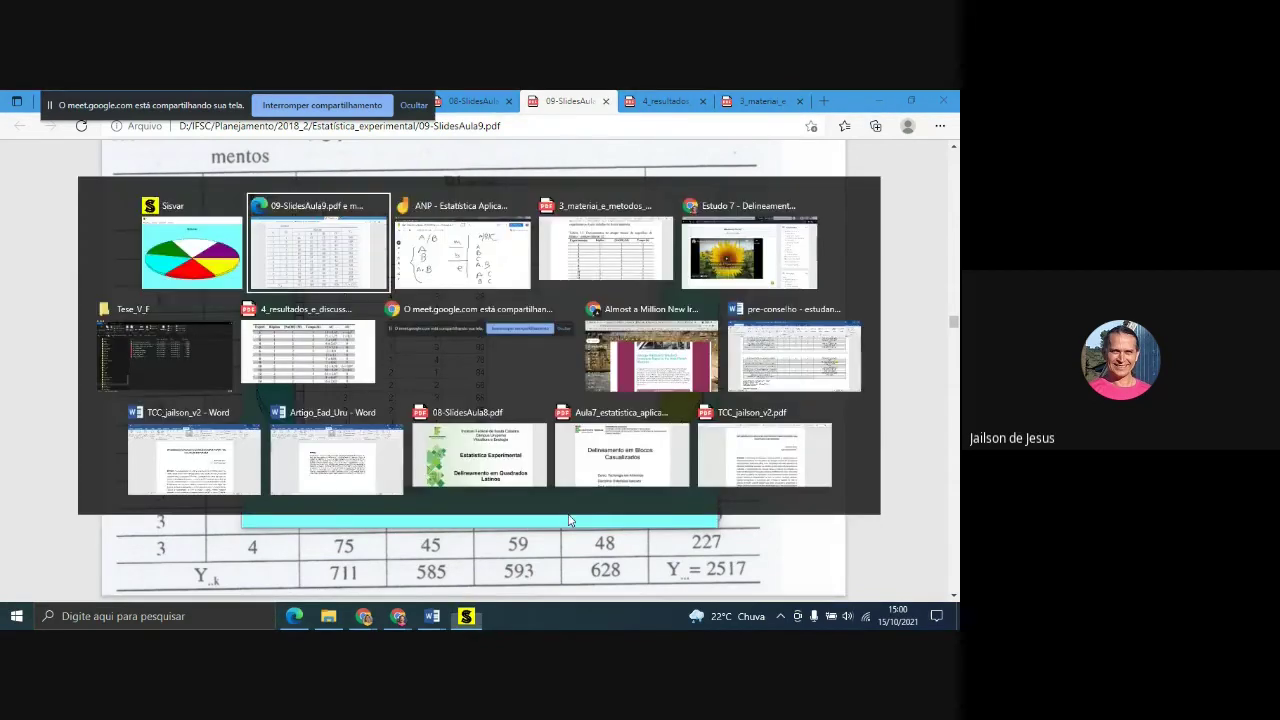
pyautogui.hotkey('alt', 'Tab')
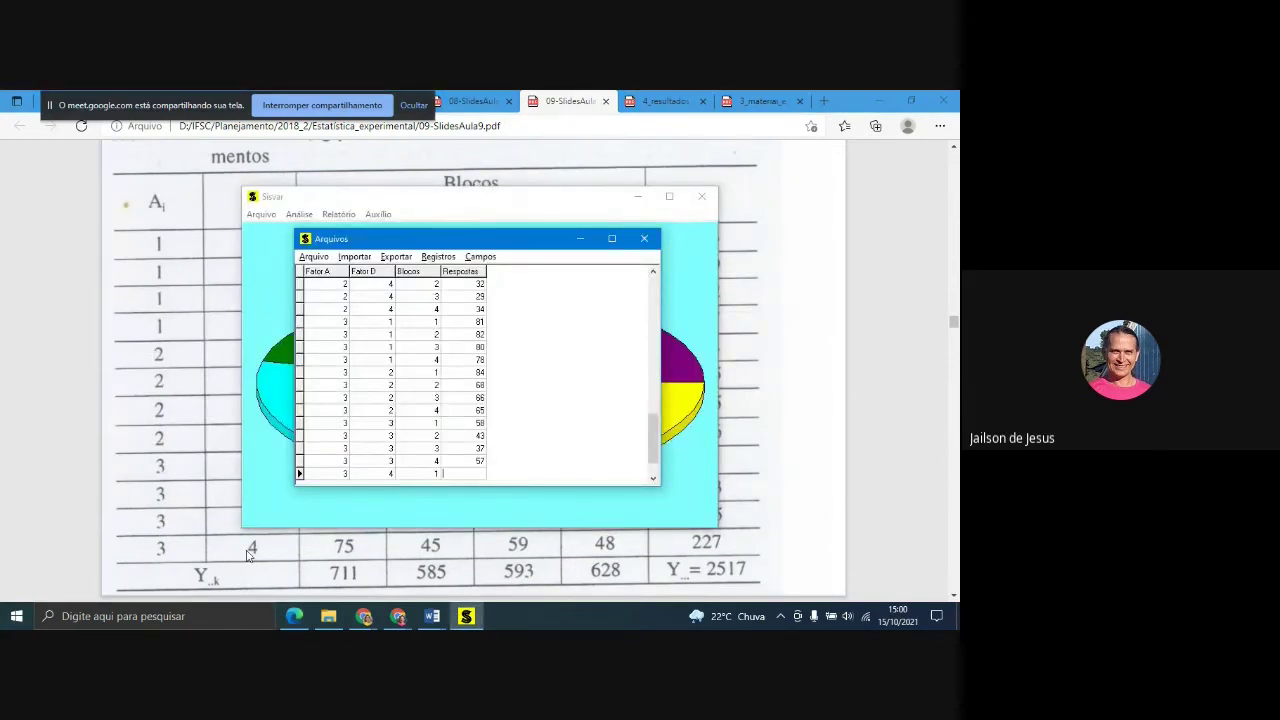
pyautogui.write('75')
pyautogui.press('Return')
pyautogui.write('45')
pyautogui.press('Return')
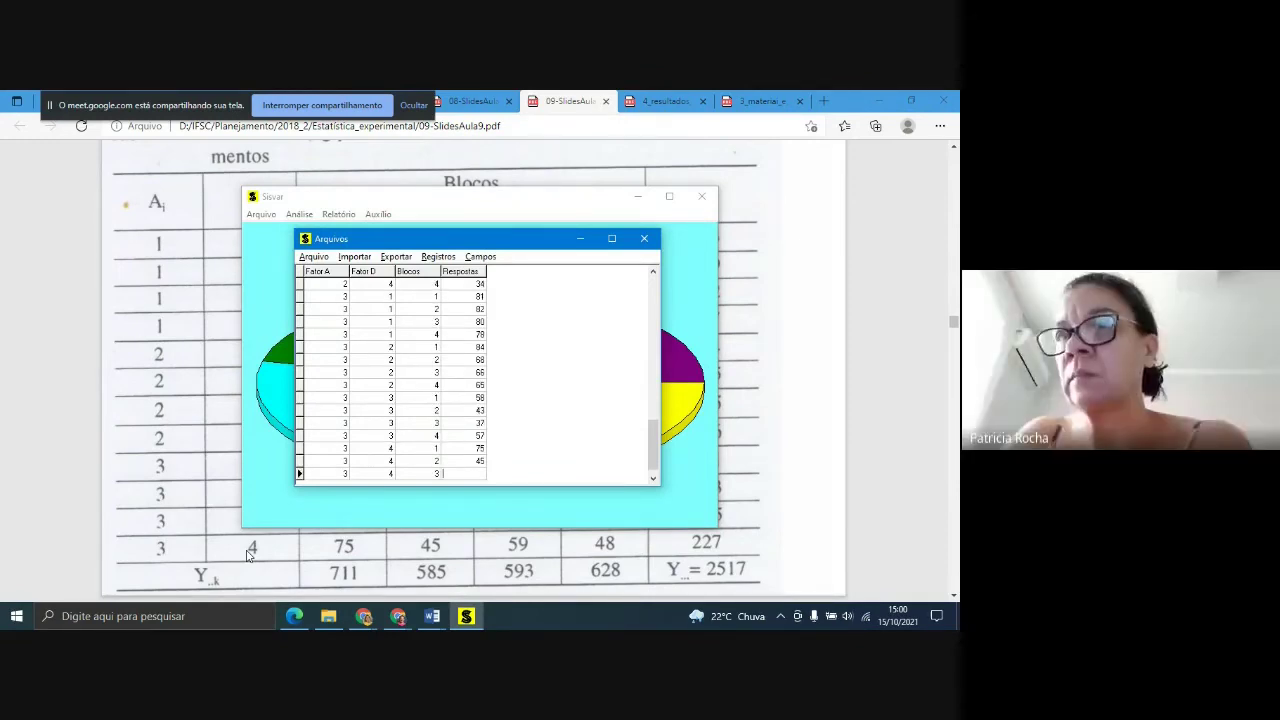
pyautogui.write('59')
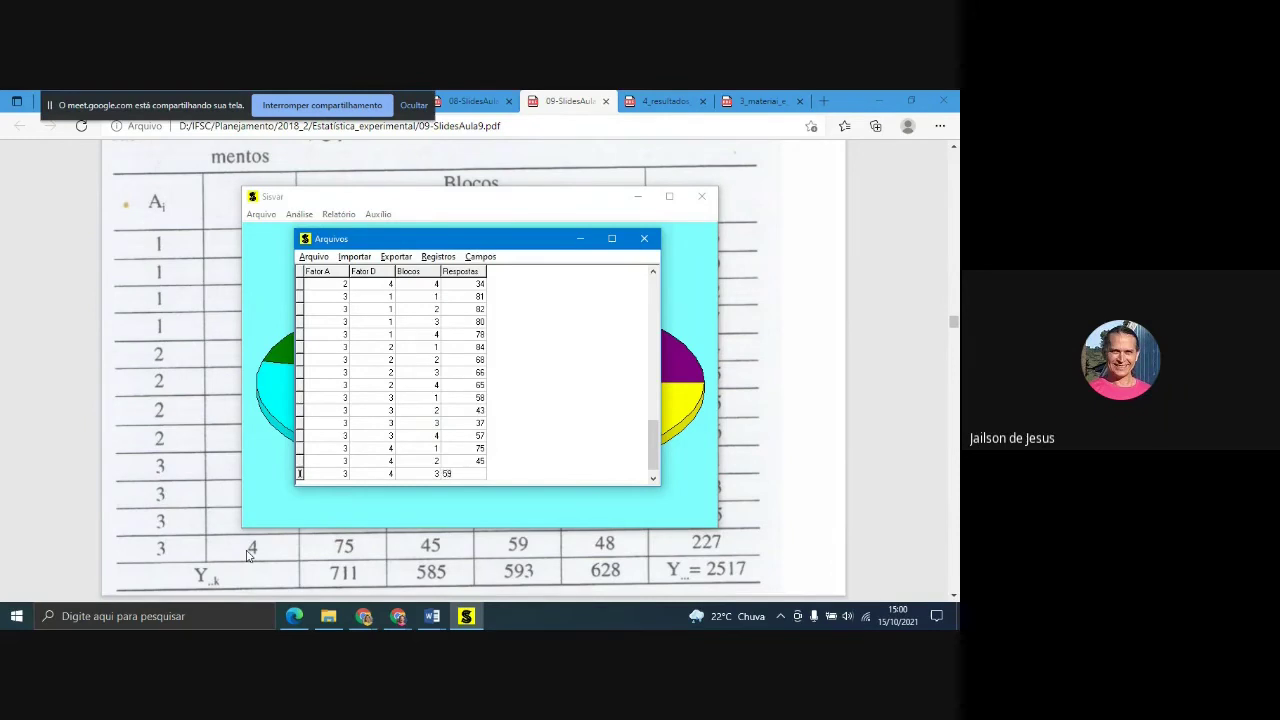
pyautogui.press('Return')
pyautogui.write('48')
# - Review the entered Respostas from the last record back to the first record of the data file
pyautogui.press('Up')
pyautogui.press('Up')
pyautogui.press('Up')
pyautogui.press('Up')
pyautogui.press('Up')
pyautogui.press('Up')
pyautogui.press('Up')
pyautogui.press('Up')
pyautogui.press('Up')
pyautogui.press('Up')
pyautogui.press('Up')
pyautogui.press('Up')
pyautogui.press('Up')
pyautogui.press('Up')
pyautogui.press('Up')
pyautogui.press('Up')
pyautogui.press('Up')
pyautogui.press('Up')
pyautogui.press('Up')
pyautogui.press('Up')
pyautogui.press('Up')
pyautogui.press('Up')
pyautogui.press('Up')
pyautogui.press('Up')
pyautogui.press('Up')
pyautogui.press('Up')
pyautogui.press('Up')
pyautogui.press('Up')
pyautogui.press('Up')
pyautogui.press('Up')
pyautogui.press('Up')
pyautogui.press('Up')
pyautogui.press('Up')
pyautogui.press('Up')
pyautogui.press('Up')
pyautogui.press('Up')
pyautogui.press('Up')
pyautogui.press('Up')
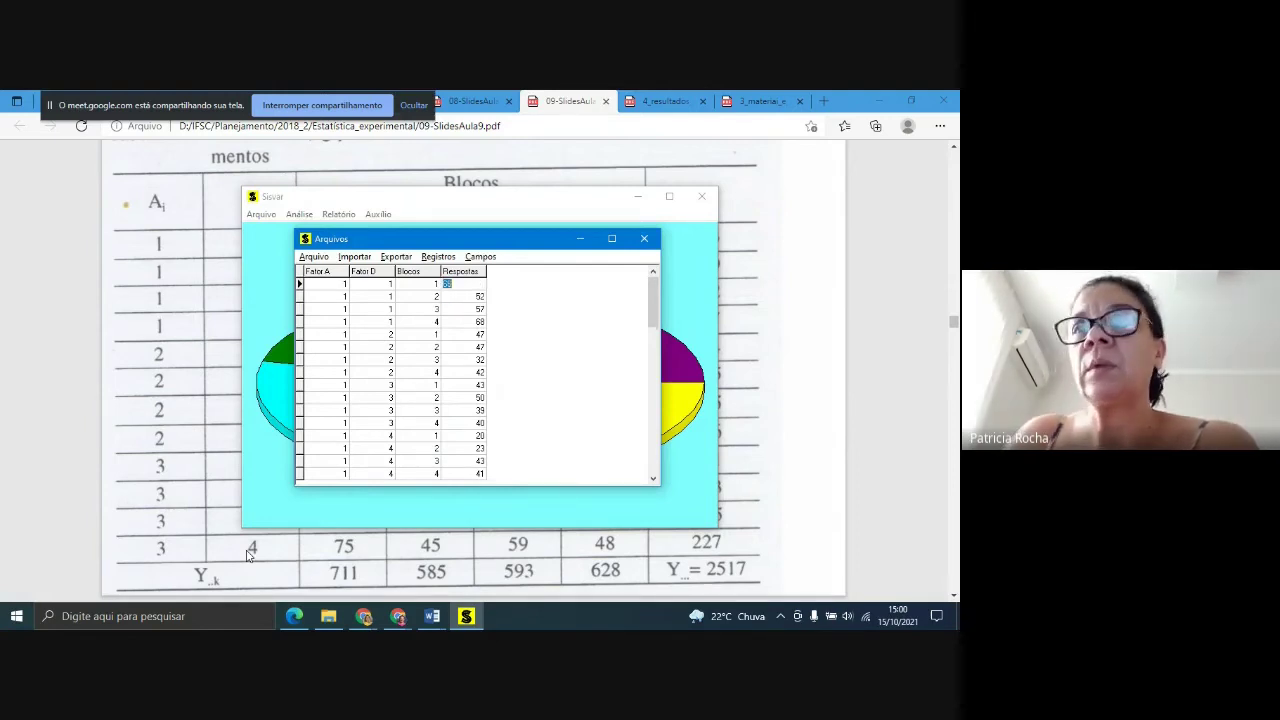
# - Check the Respostas and Blocos entries of the Fator A 1, Fator D 1 records against the PDF table
pyautogui.press('Down')
pyautogui.press('Down')
pyautogui.press('Down')
pyautogui.press('Down')
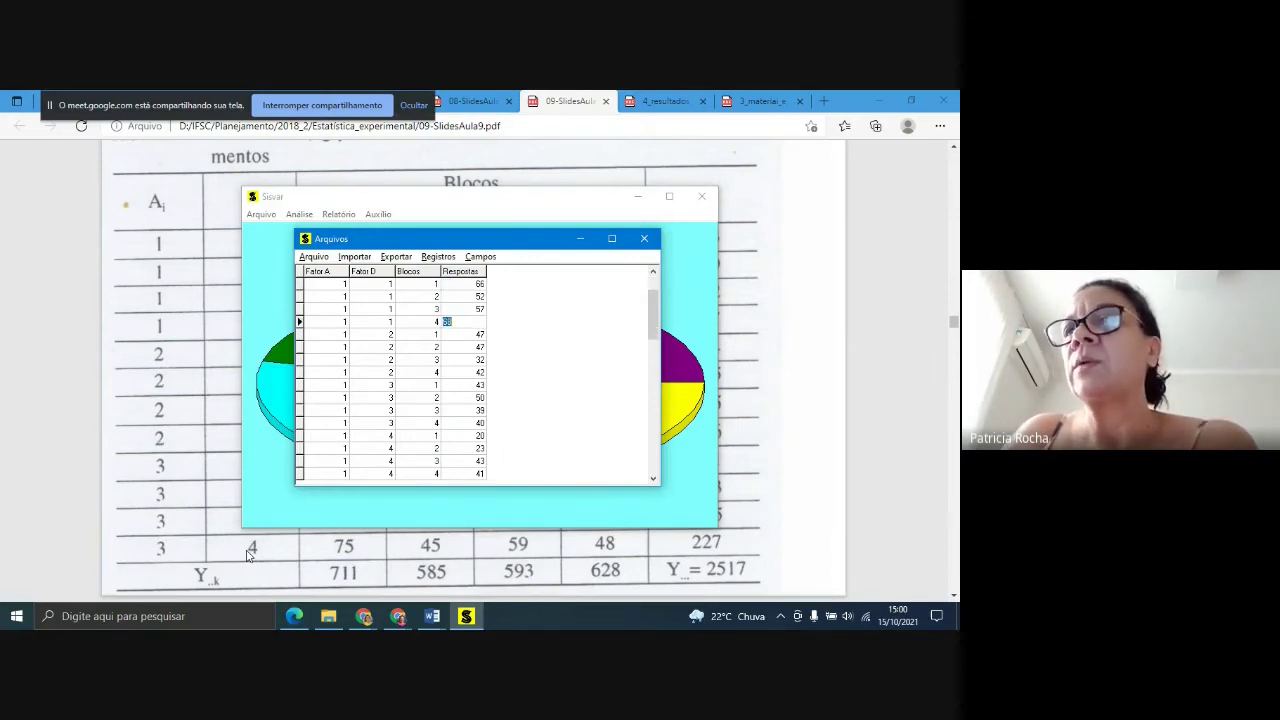
pyautogui.press('Left')
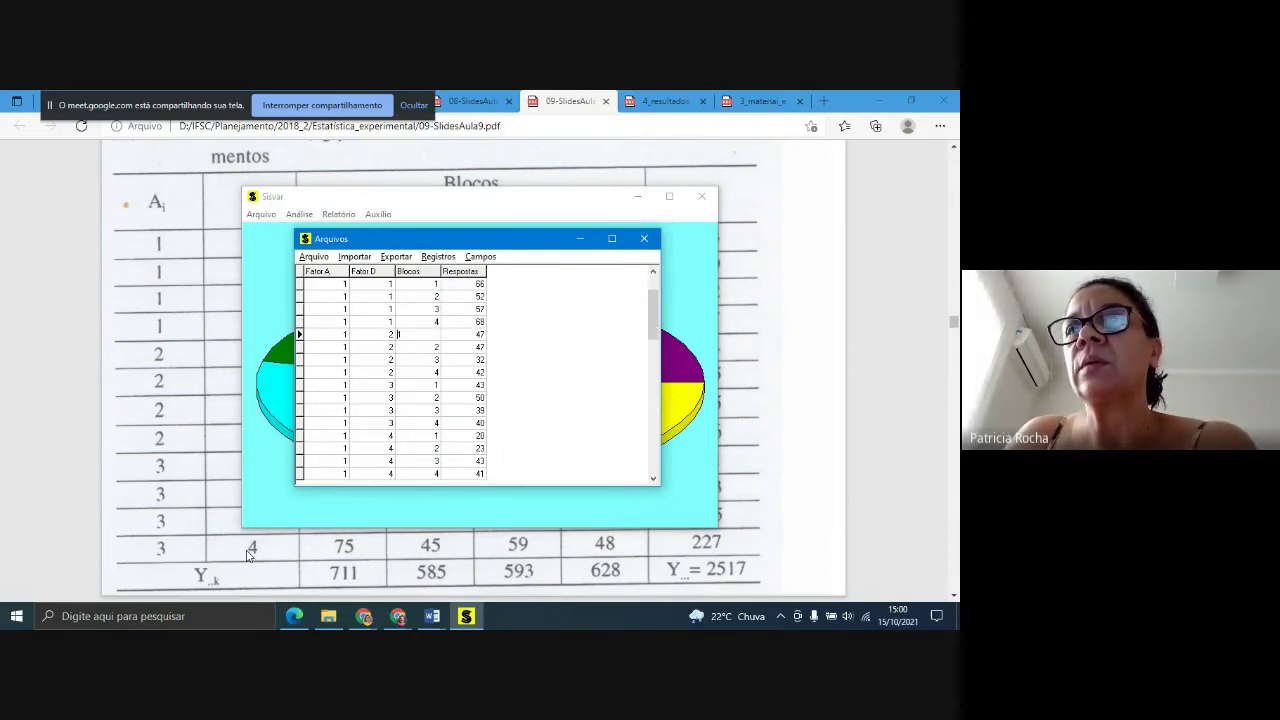
pyautogui.press('Up')
pyautogui.press('Up')
pyautogui.press('Up')
pyautogui.press('Up')
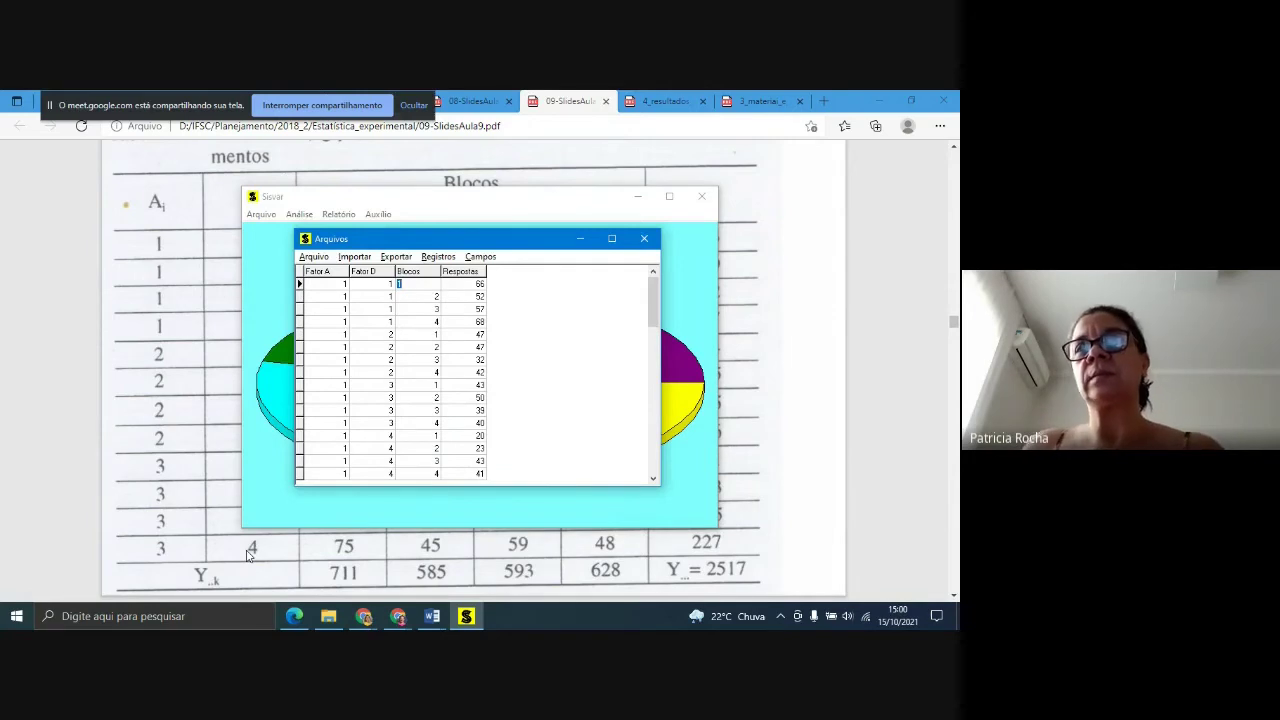
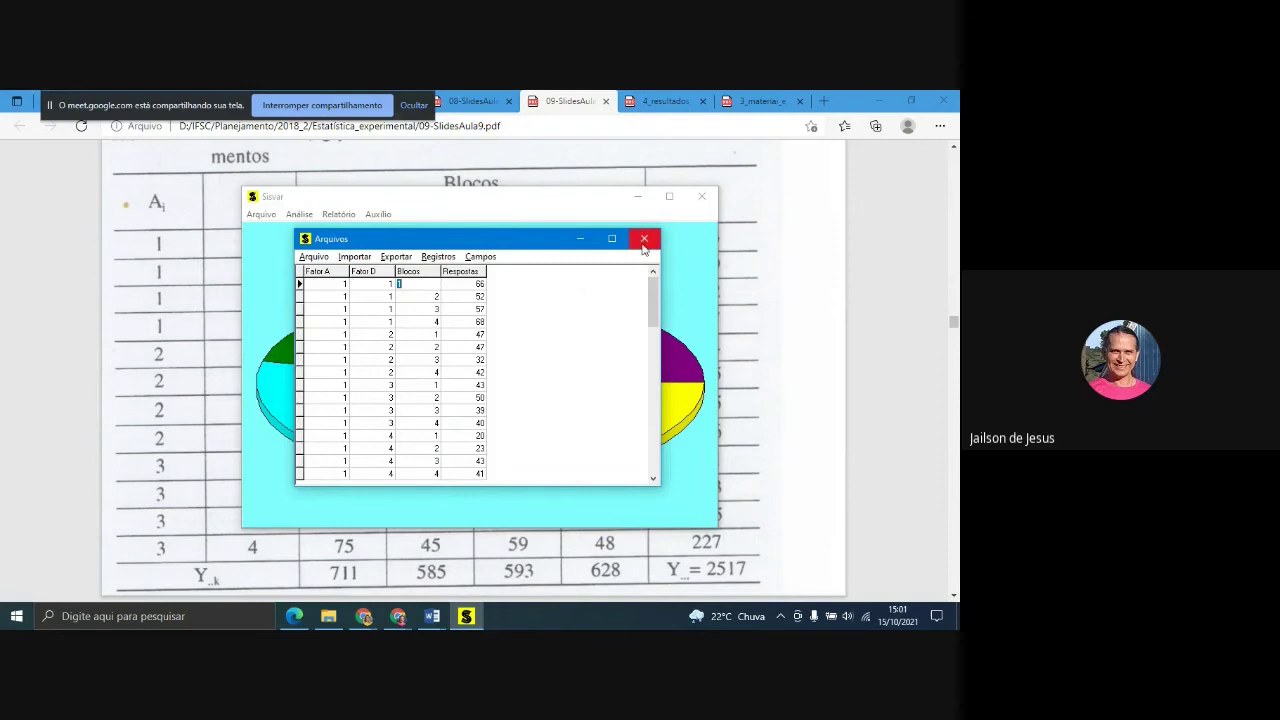
# - Close and reopen the data file, and look over its records back to the first Respostas entry
pyautogui.click(644, 241)
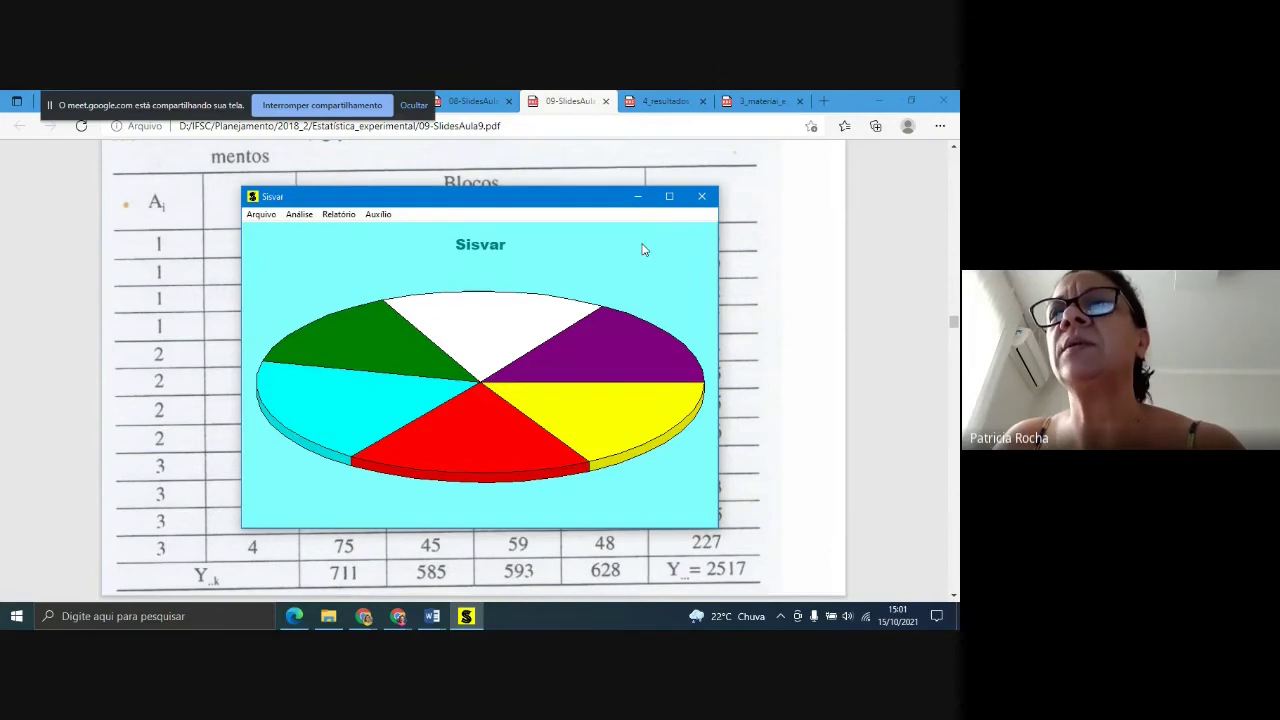
pyautogui.click(268, 216)
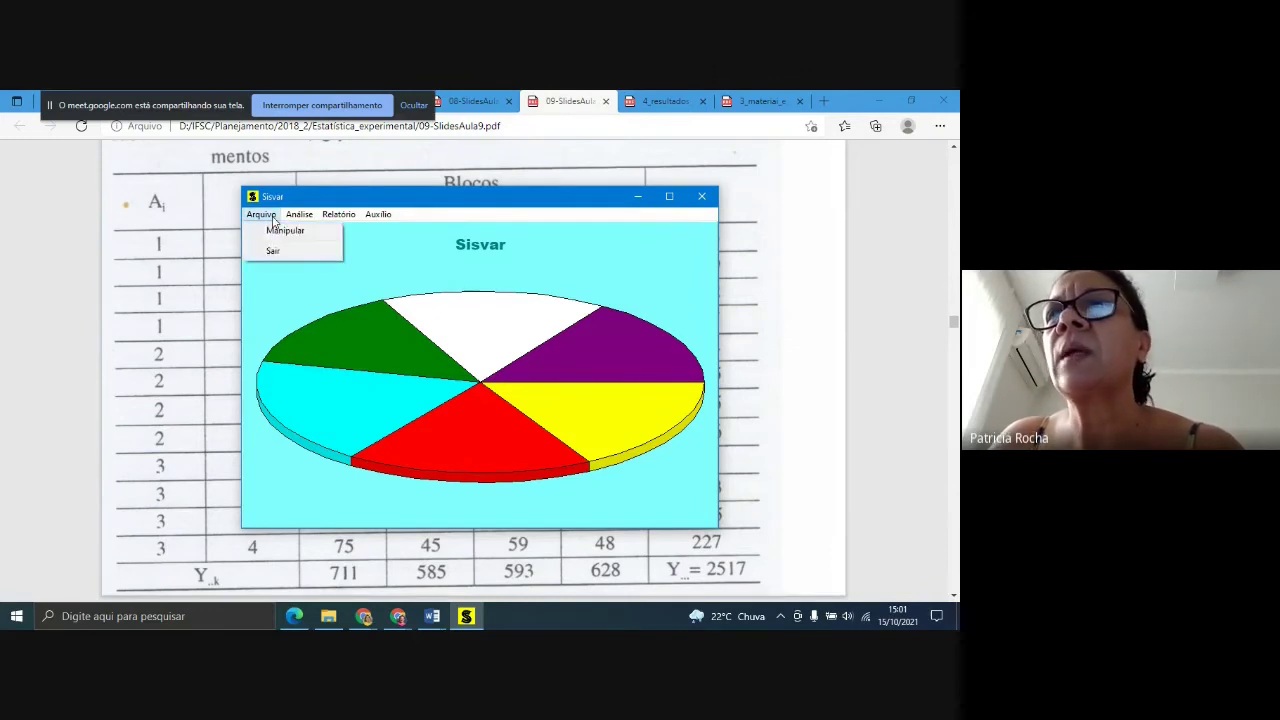
pyautogui.click(285, 230)
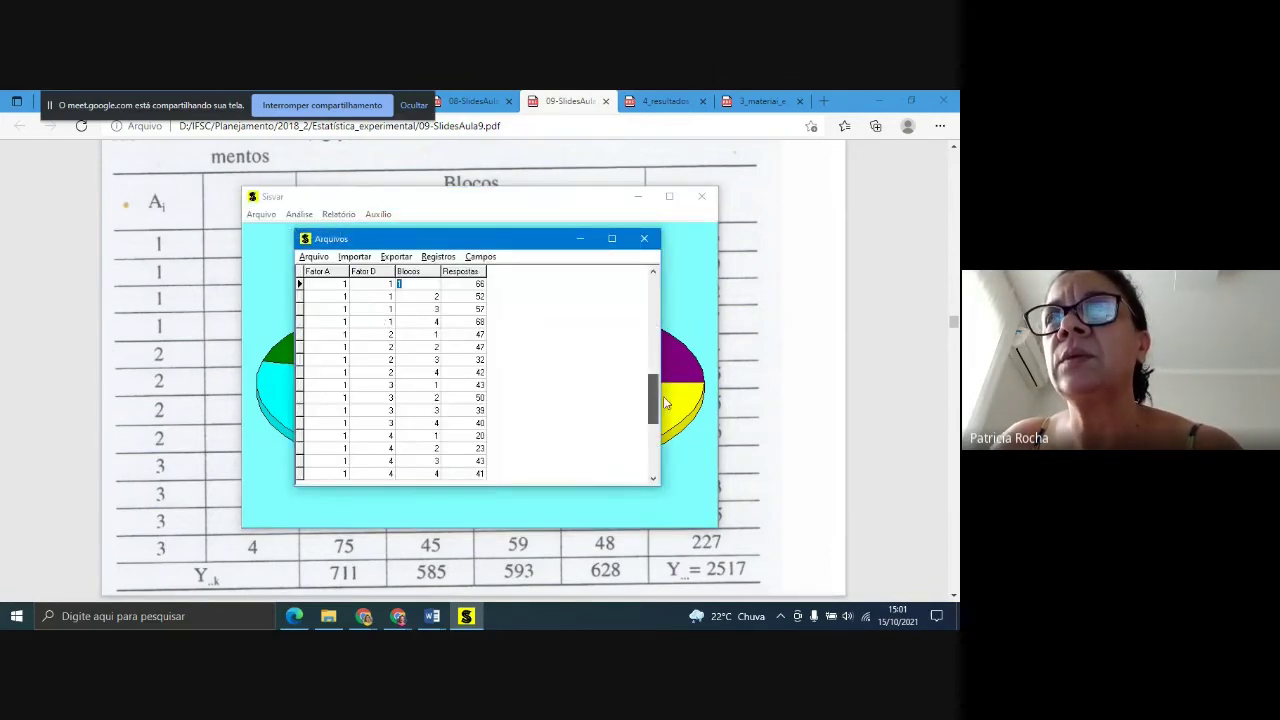
pyautogui.moveTo(665, 401)
pyautogui.mouseDown()
pyautogui.moveTo(660, 450)
pyautogui.moveTo(597, 291)
pyautogui.moveTo(653, 310)
pyautogui.moveTo(653, 440)
pyautogui.moveTo(653, 288)
pyautogui.moveTo(655, 455)
pyautogui.moveTo(660, 270)
pyautogui.mouseUp()
pyautogui.click(456, 284)
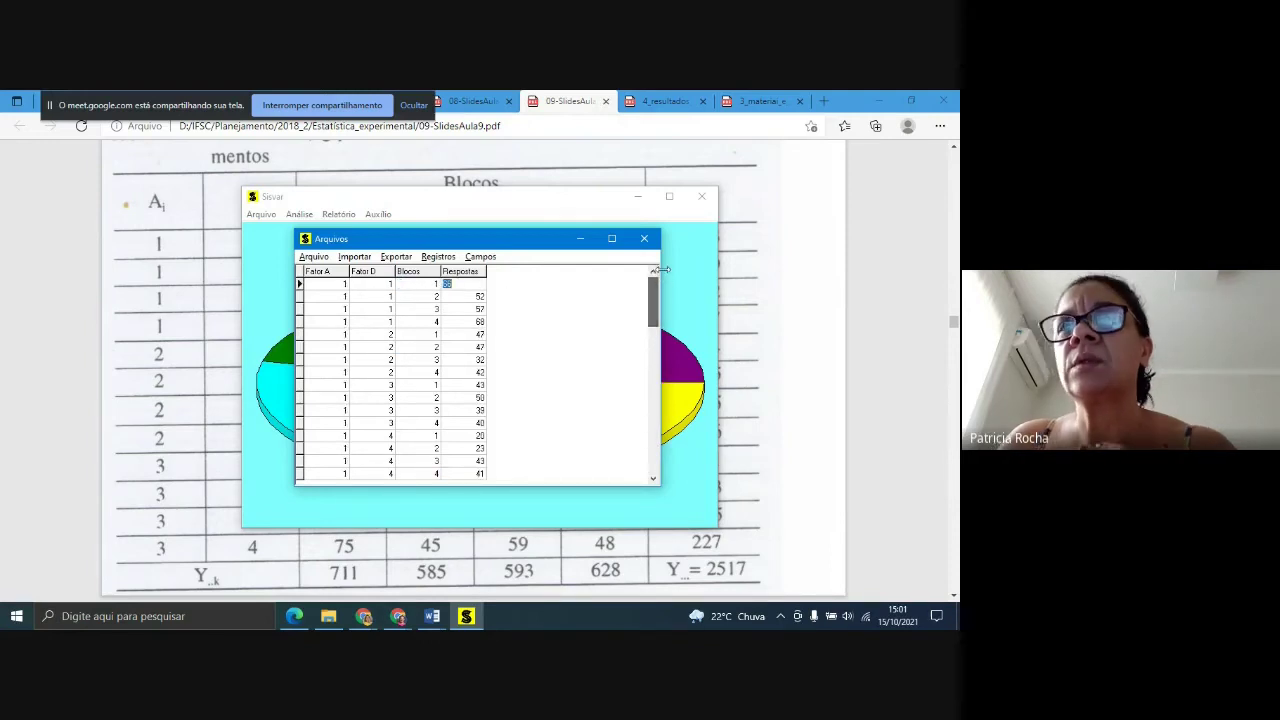
# - Close the data file and try to open the analysis options
pyautogui.click(644, 238)
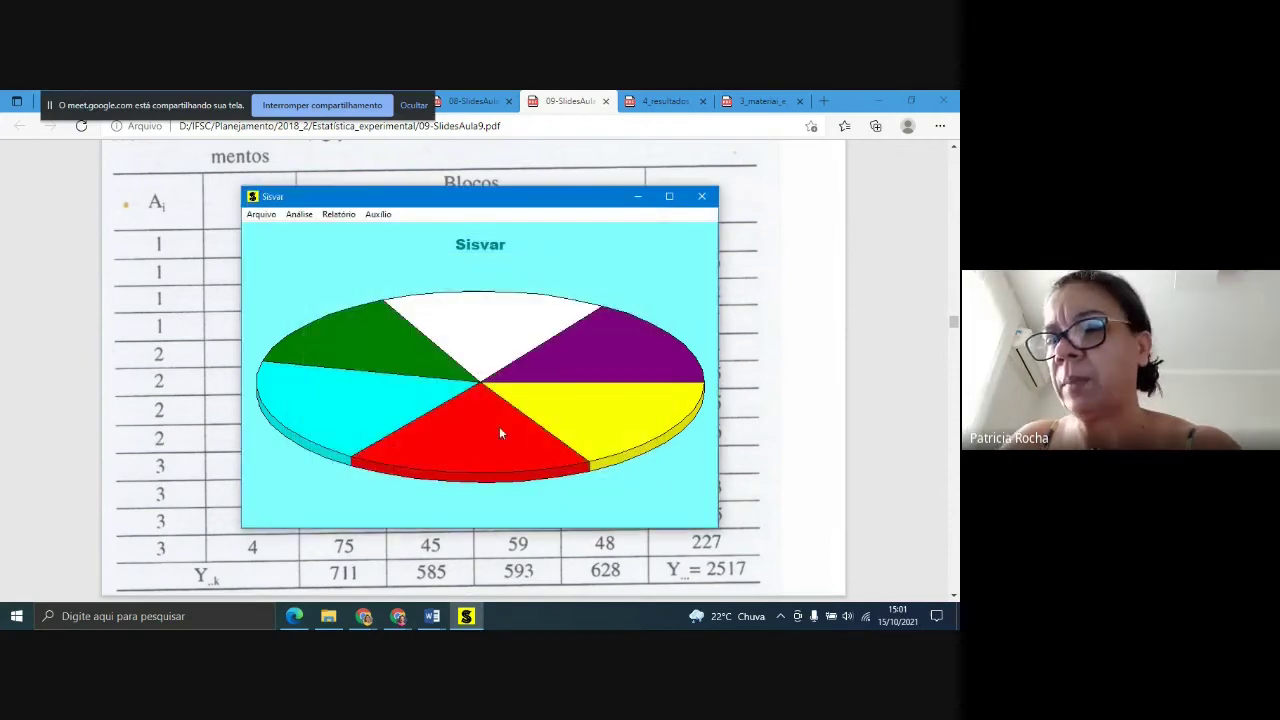
pyautogui.click(297, 216)
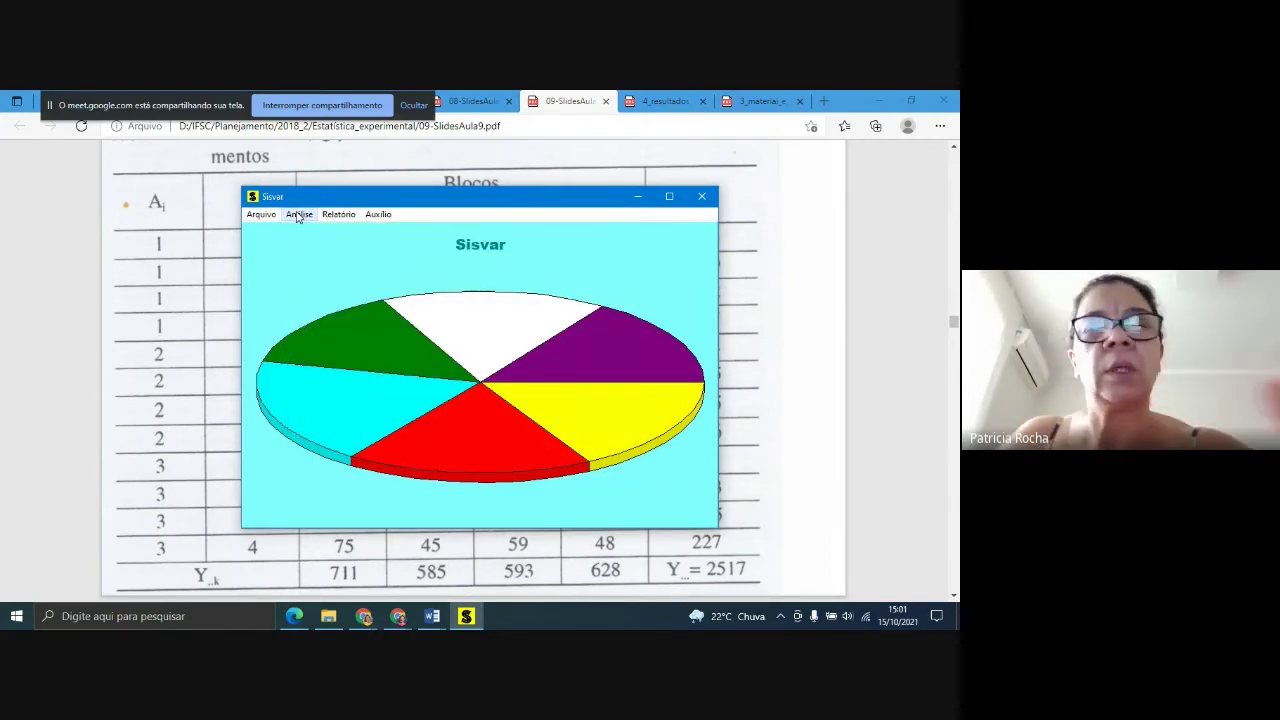
pyautogui.click(297, 216)
pyautogui.click(297, 216)
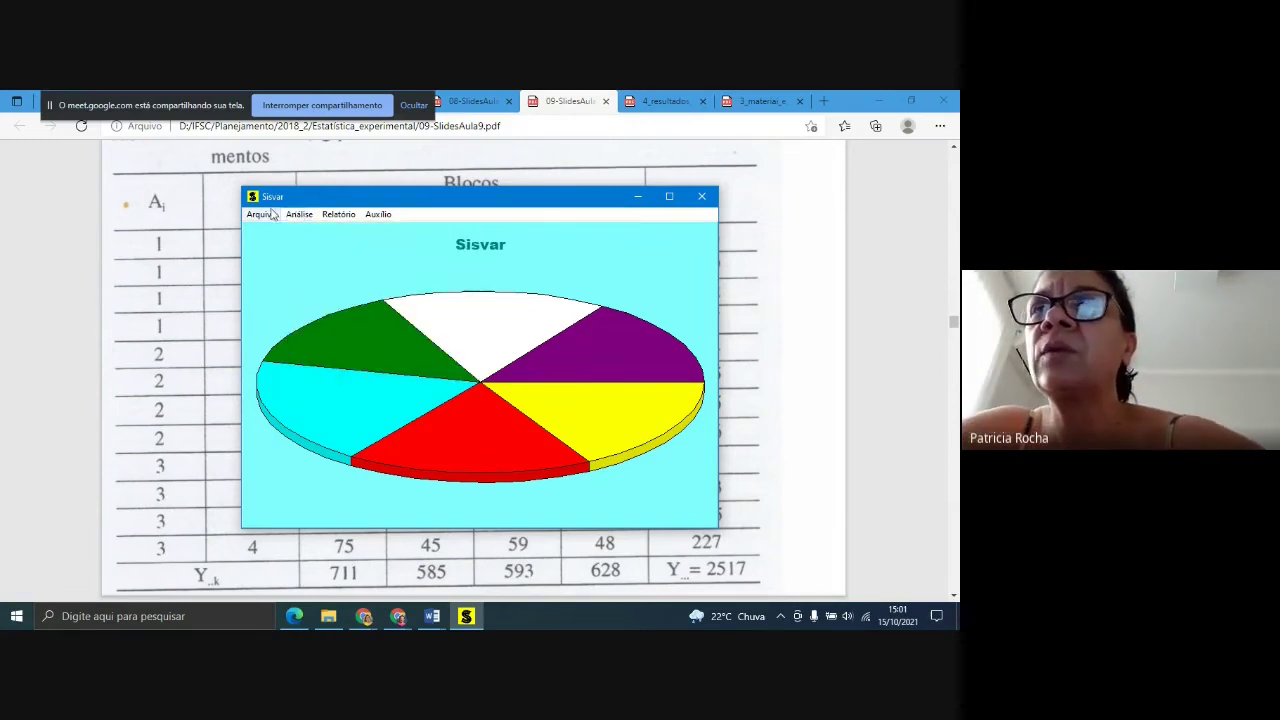
# - Reopen the data file and look over the Fator D levels of its records
pyautogui.click(260, 214)
pyautogui.click(280, 231)
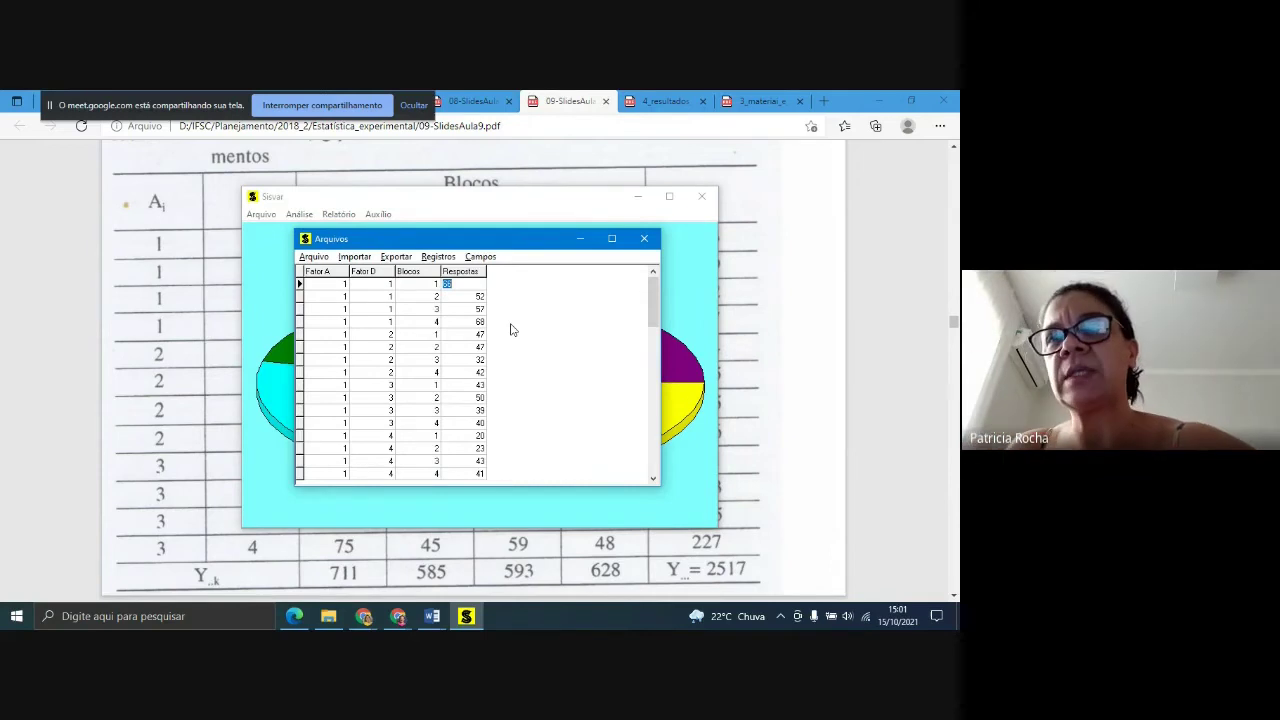
pyautogui.click(383, 286)
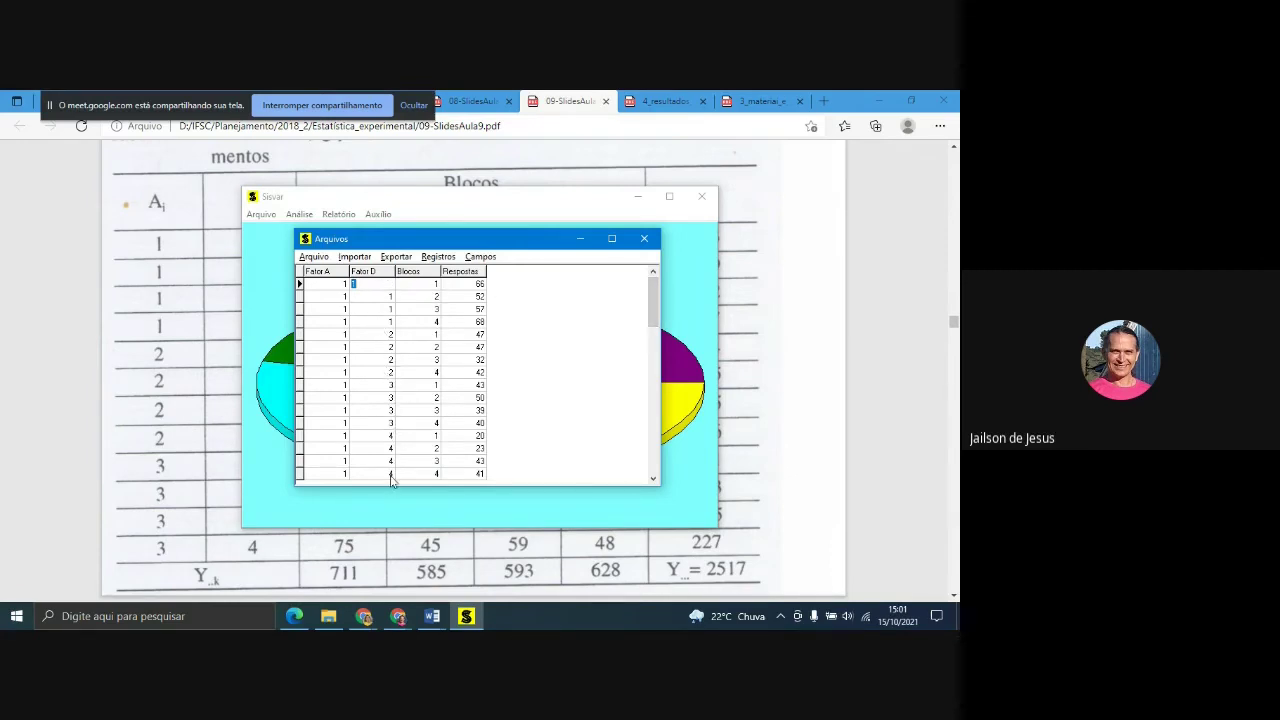
pyautogui.moveTo(653, 300); pyautogui.dragTo(645, 272)
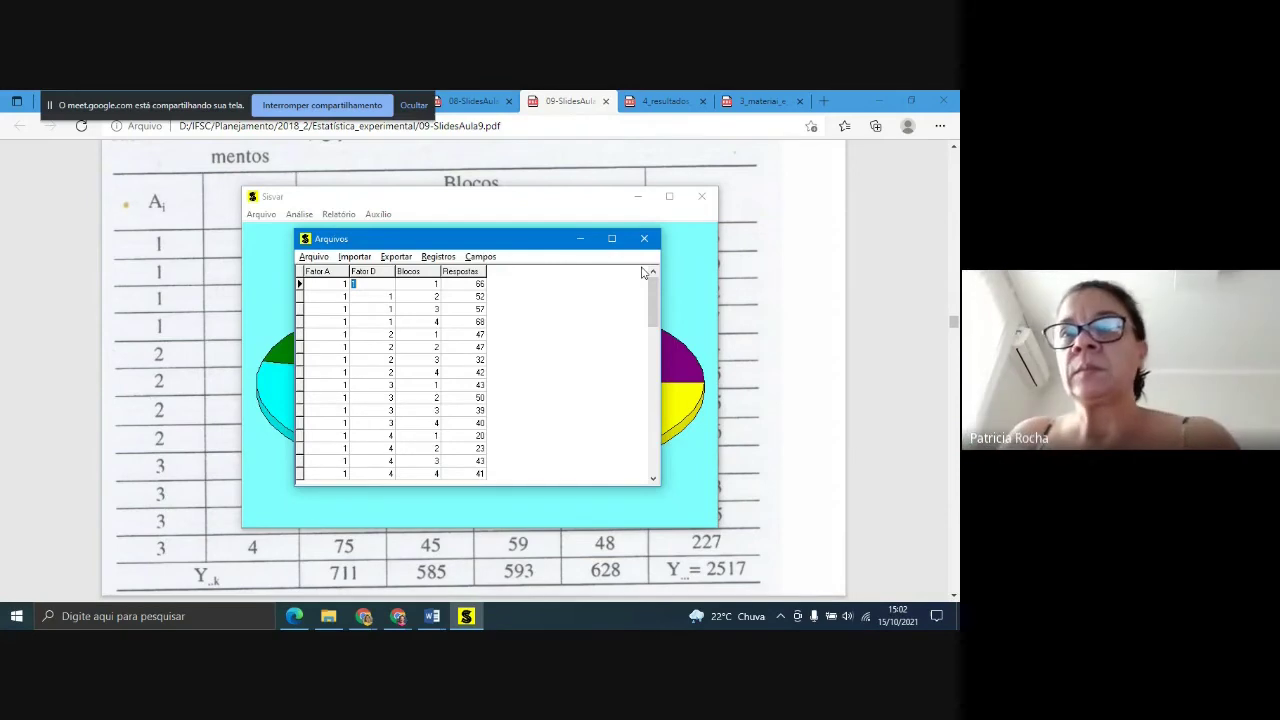
# - Close and reopen the data file twice
pyautogui.click(644, 241)
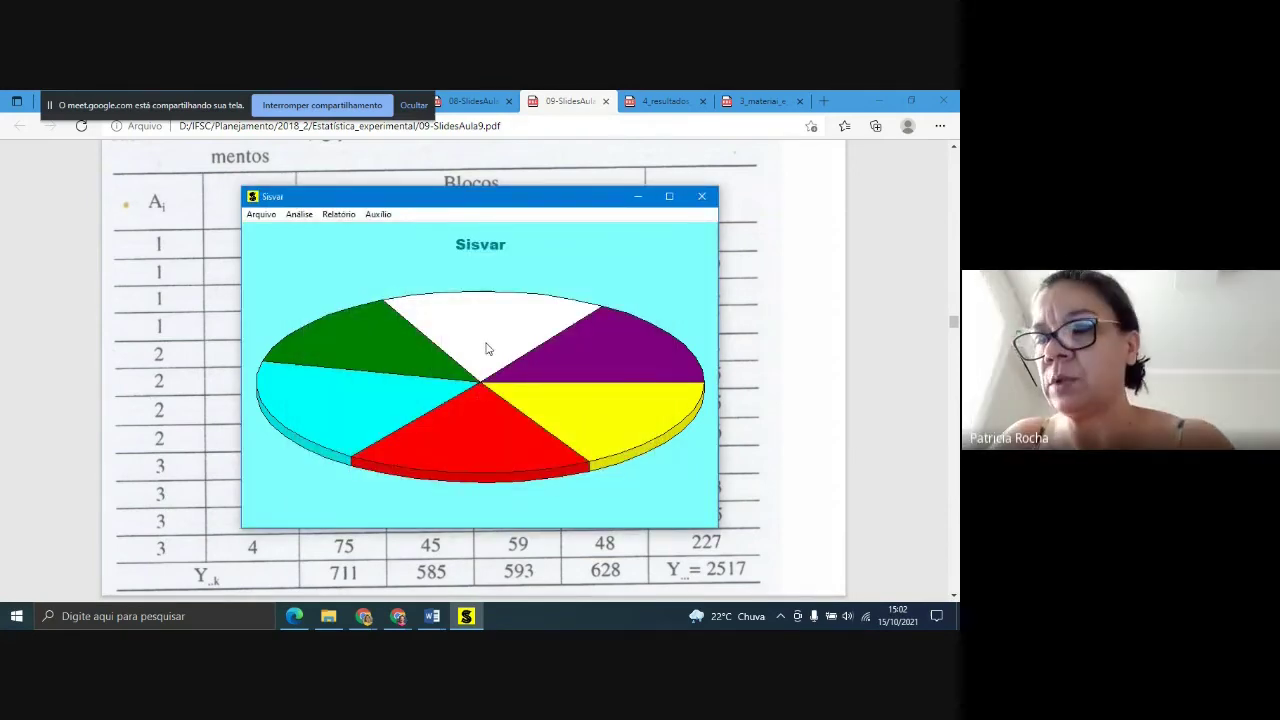
pyautogui.click(264, 218)
pyautogui.click(275, 230)
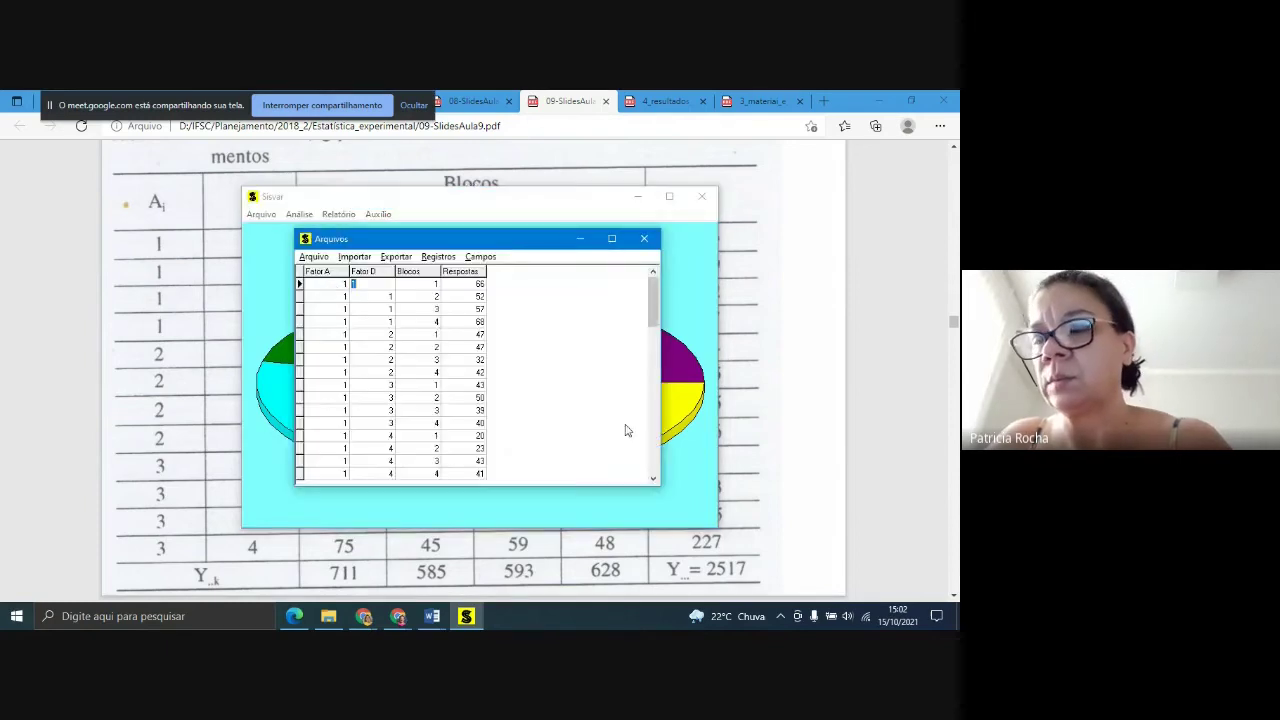
pyautogui.click(644, 238)
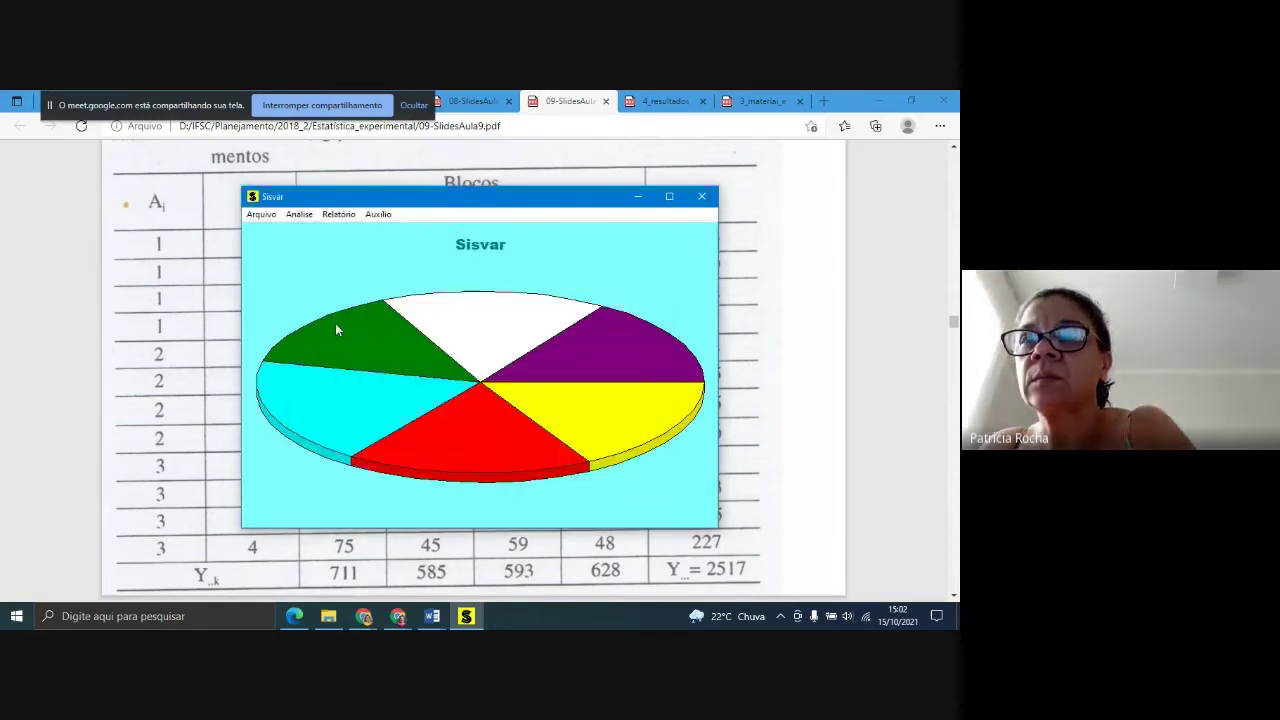
pyautogui.click(262, 215)
pyautogui.click(280, 230)
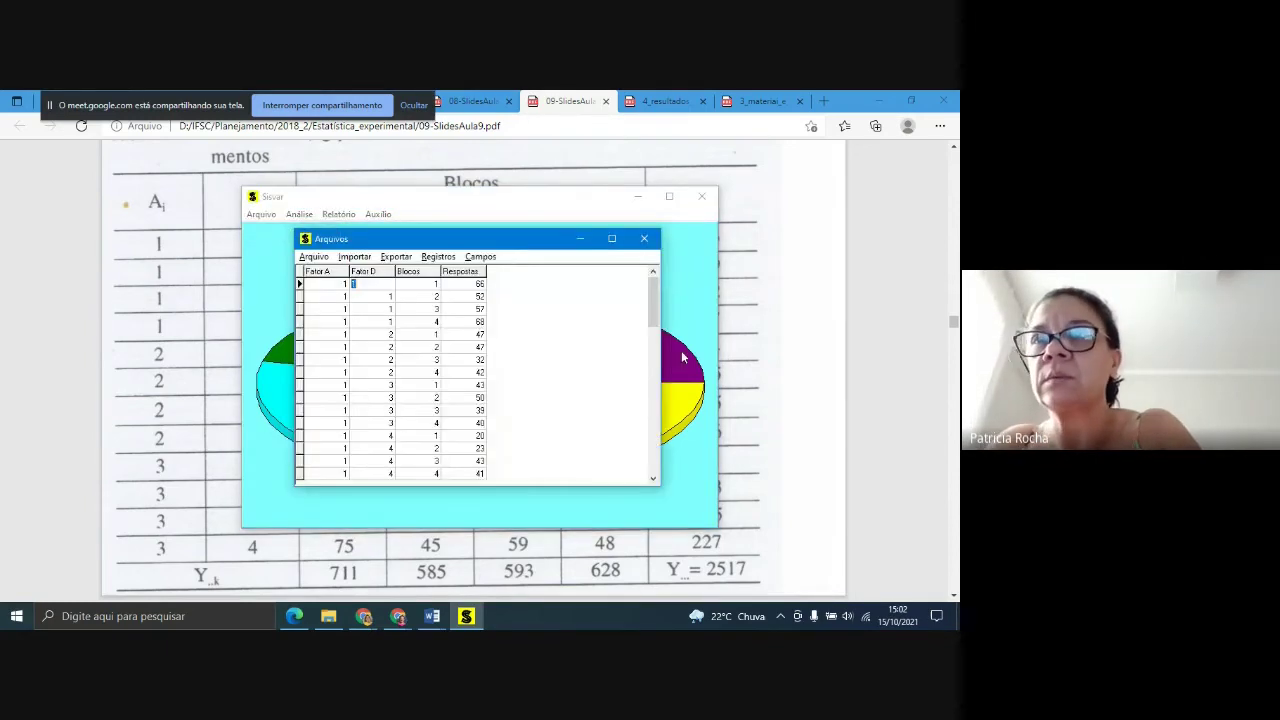
# - Review the factor levels, blocks and Respostas from the first to the last record of the data file
pyautogui.moveTo(650, 304); pyautogui.dragTo(659, 271)
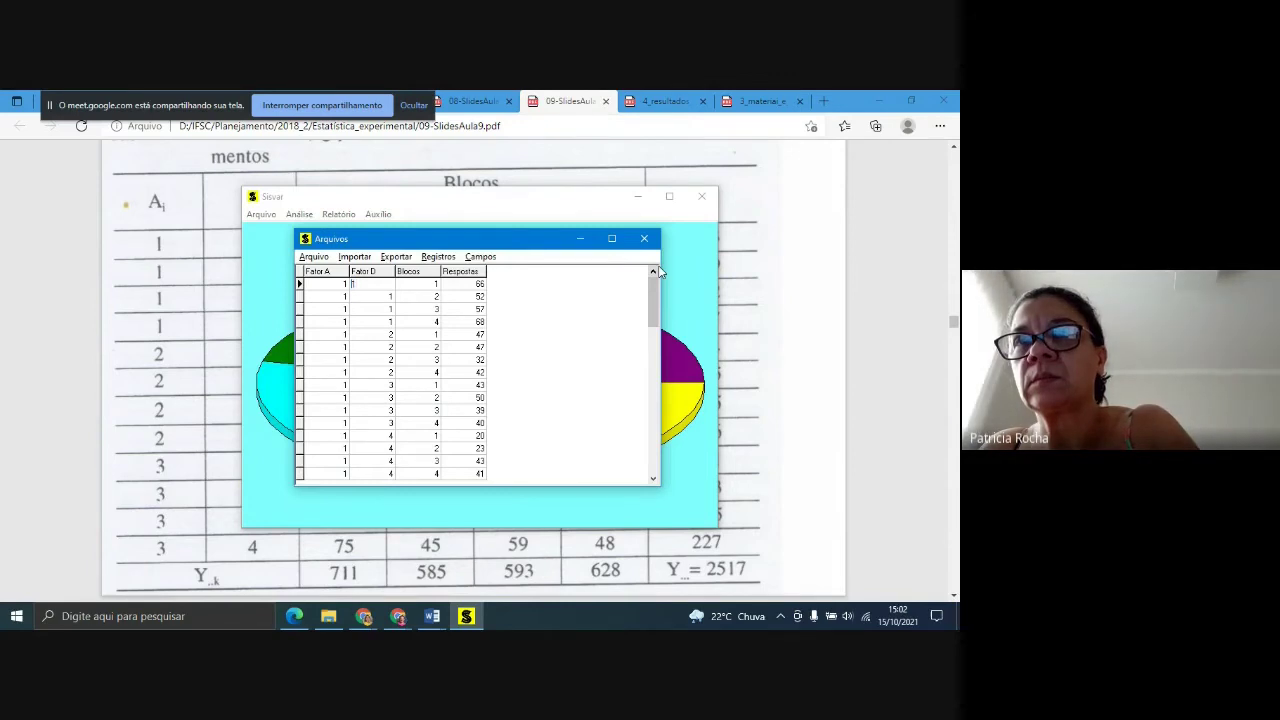
pyautogui.press('Down')
pyautogui.press('Down')
pyautogui.press('Down')
pyautogui.press('Down')
pyautogui.press('Down')
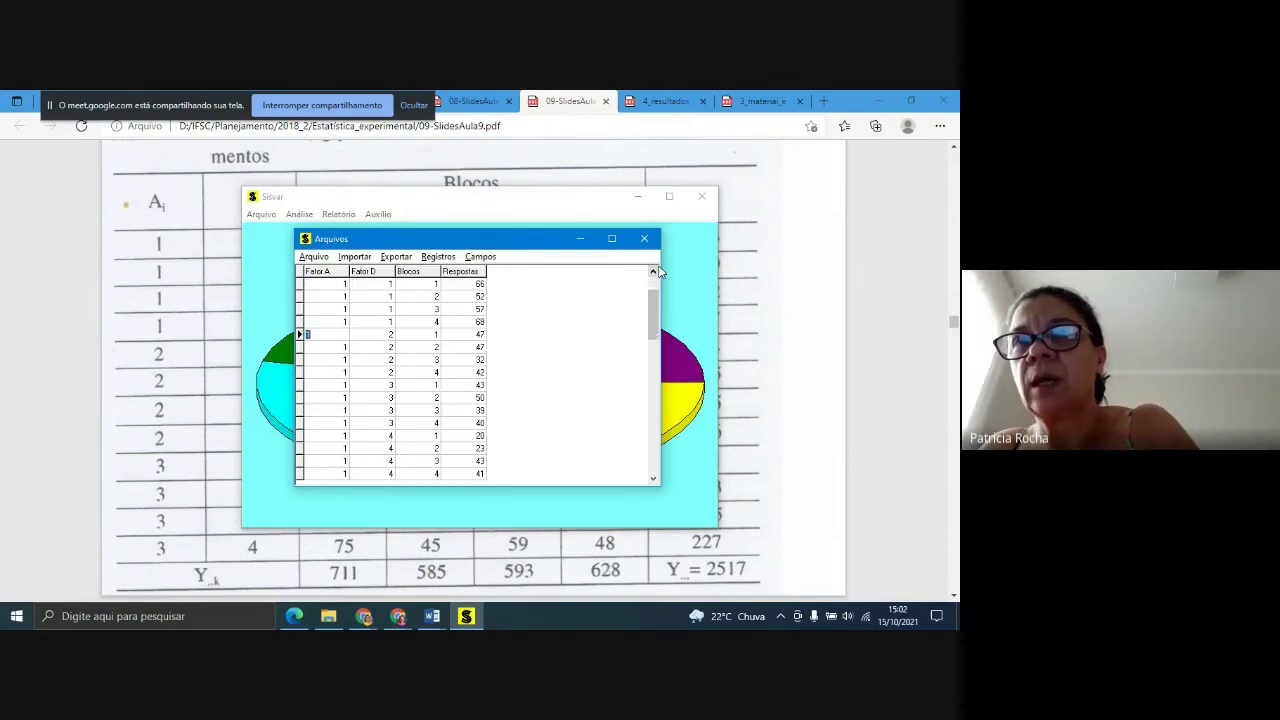
pyautogui.press('Down')
pyautogui.press('Down')
pyautogui.press('Down')
pyautogui.press('Down')
pyautogui.press('Down')
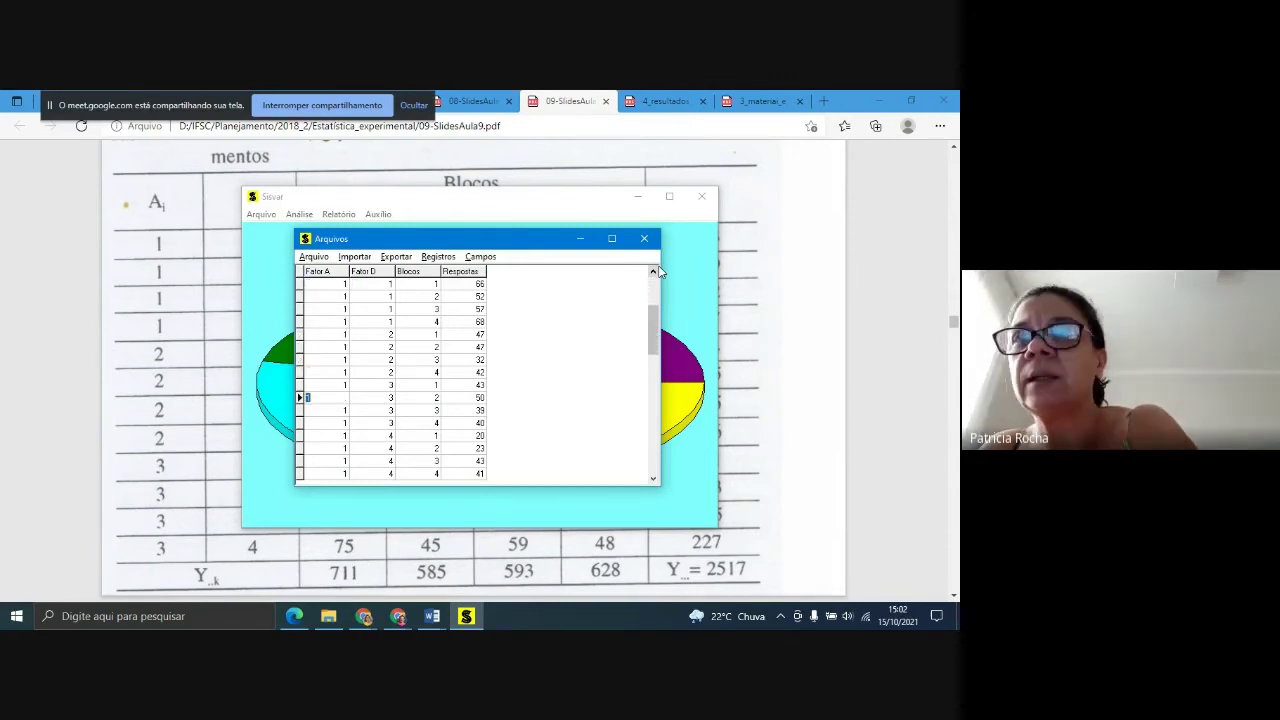
pyautogui.press('Down')
pyautogui.press('Down')
pyautogui.press('Down')
pyautogui.press('Down')
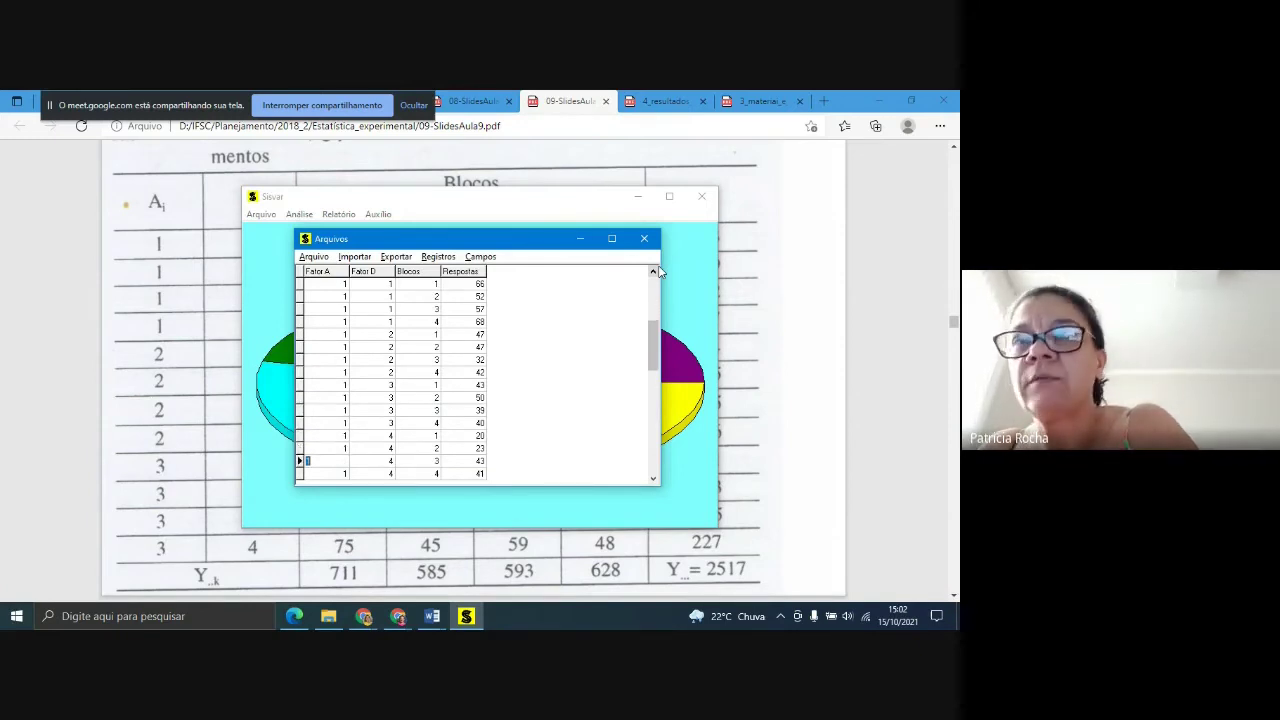
pyautogui.press('Down')
pyautogui.press('Down')
pyautogui.press('Down')
pyautogui.press('Down')
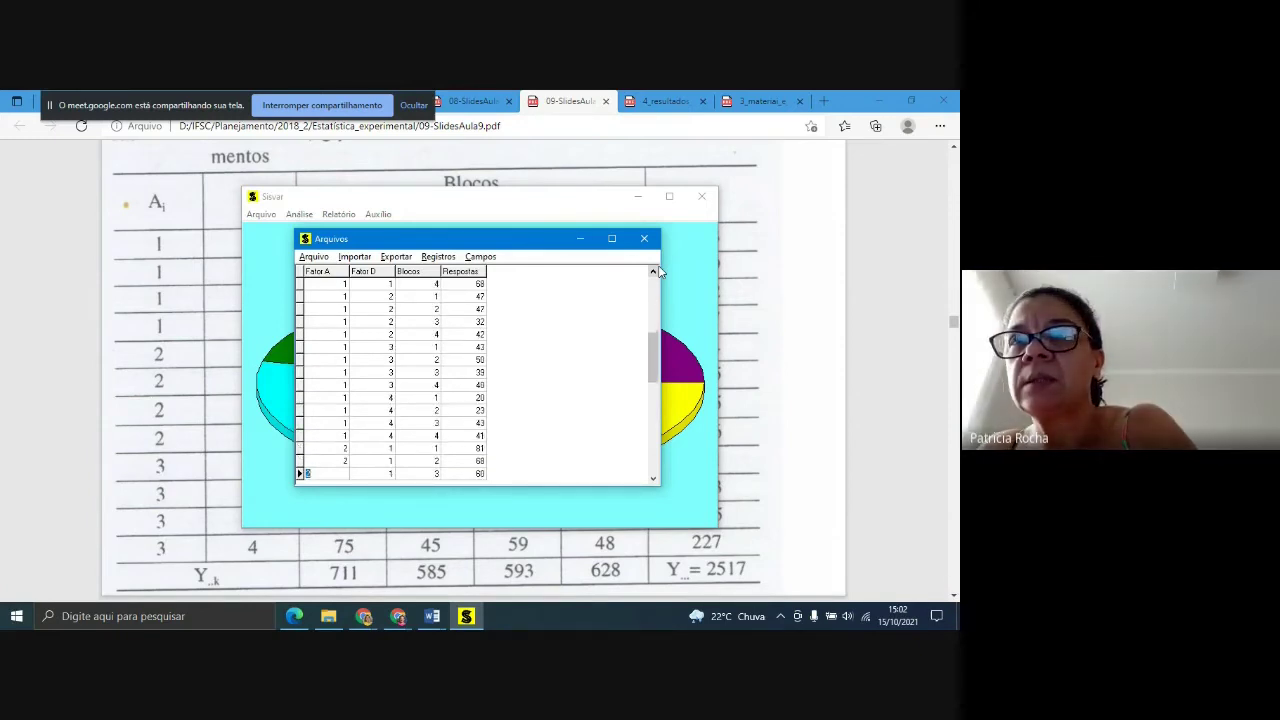
pyautogui.press('Down')
pyautogui.press('Down')
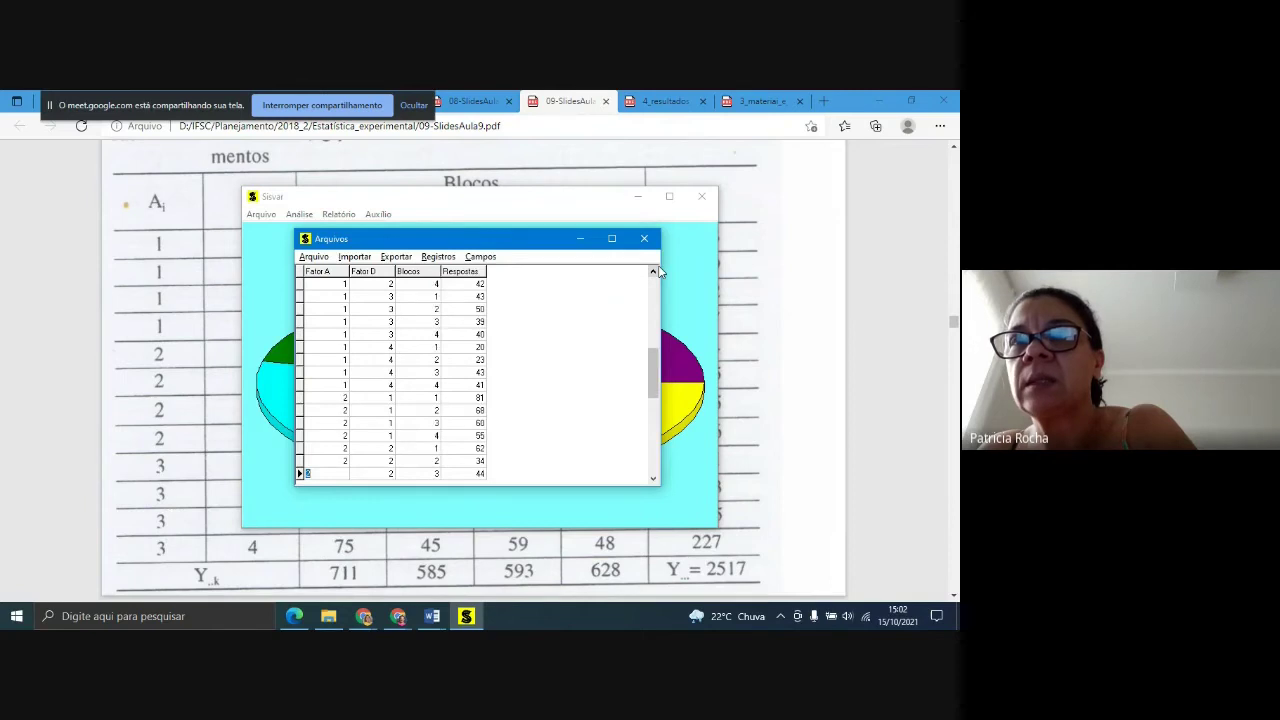
pyautogui.press('Down')
pyautogui.press('Down')
pyautogui.press('Down')
pyautogui.press('Down')
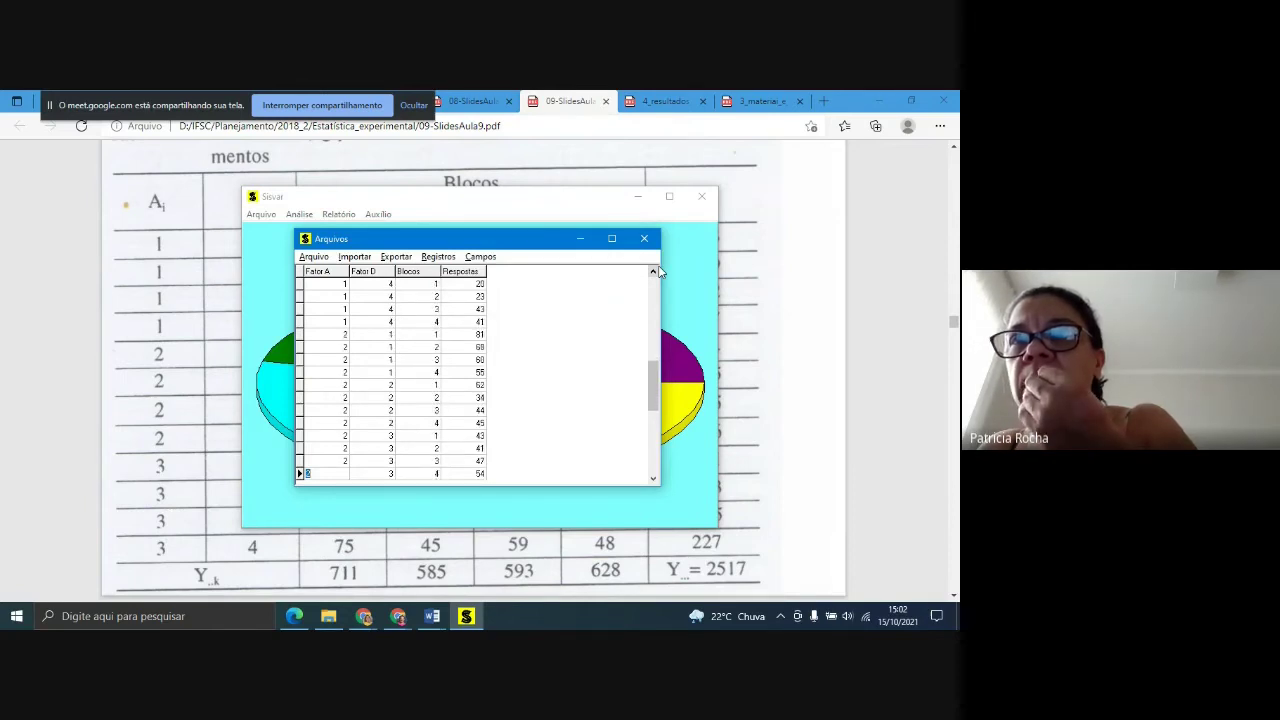
pyautogui.press('Down')
pyautogui.press('Down')
pyautogui.press('Down')
pyautogui.press('Down')
pyautogui.press('Down')
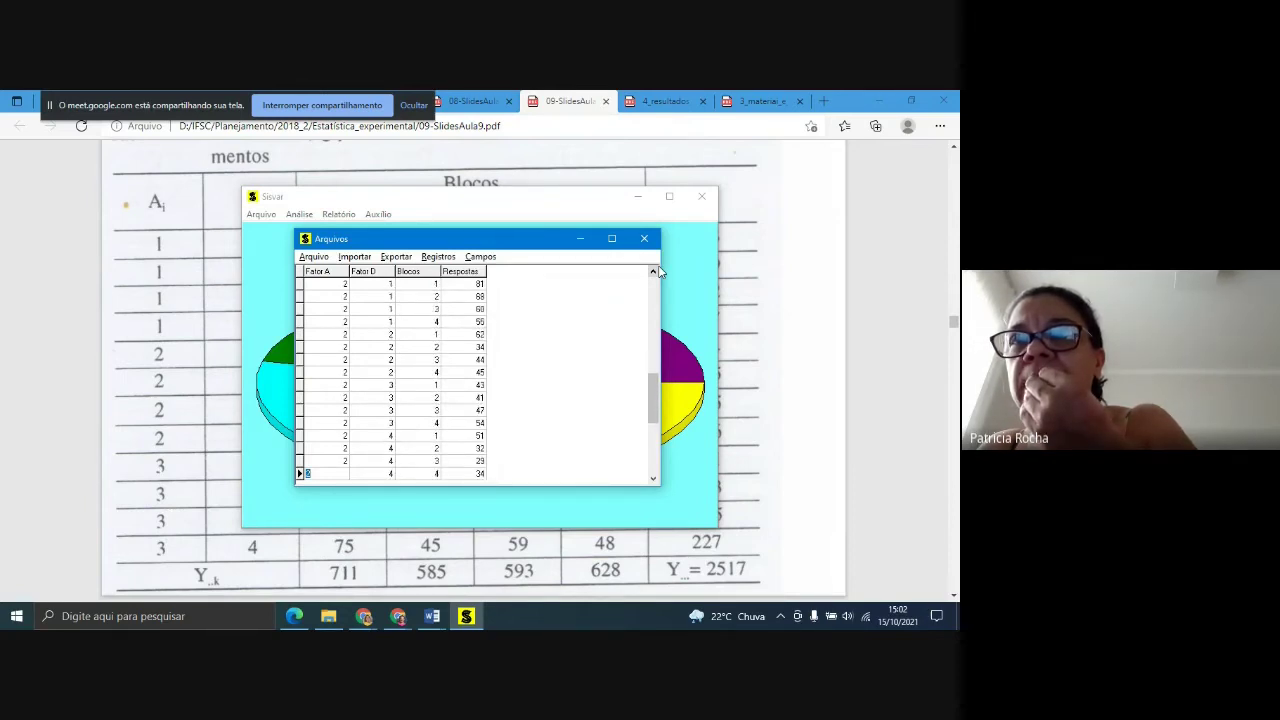
pyautogui.press('Down')
pyautogui.press('Down')
pyautogui.press('Down')
pyautogui.press('Down')
pyautogui.press('Down')
pyautogui.press('Down')
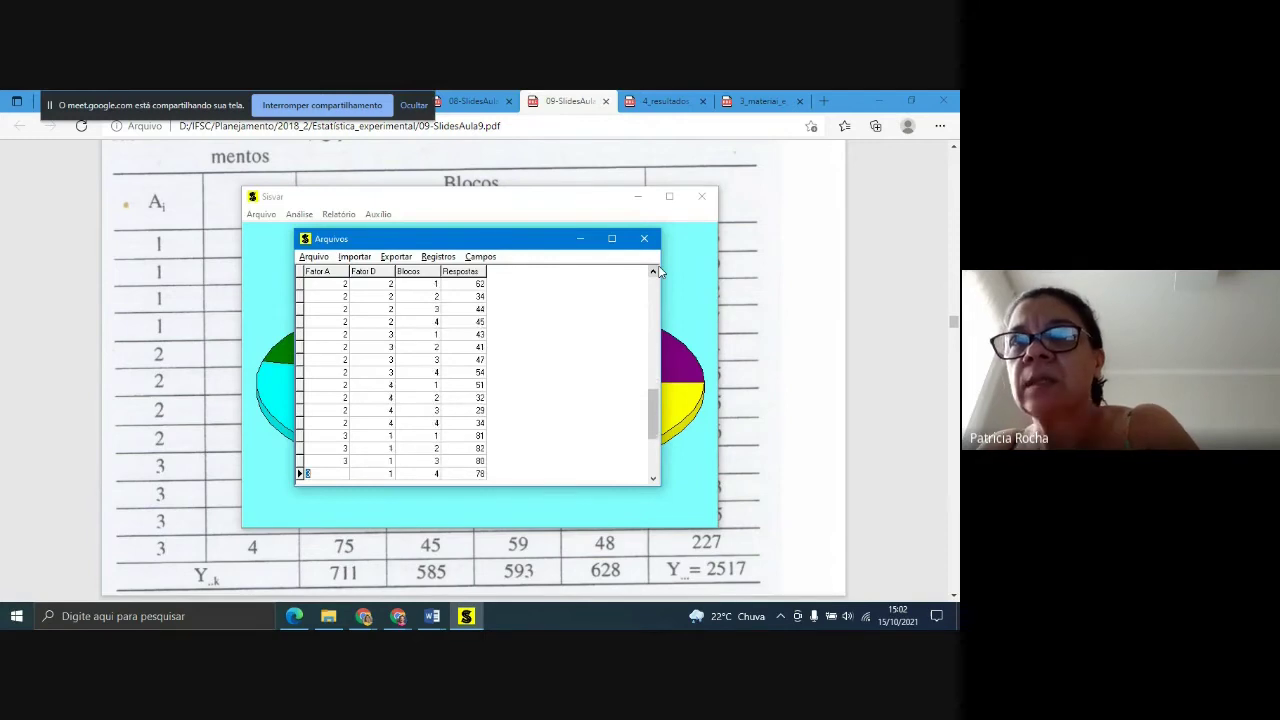
pyautogui.press('Down')
pyautogui.press('Down')
pyautogui.press('Down')
pyautogui.press('Down')
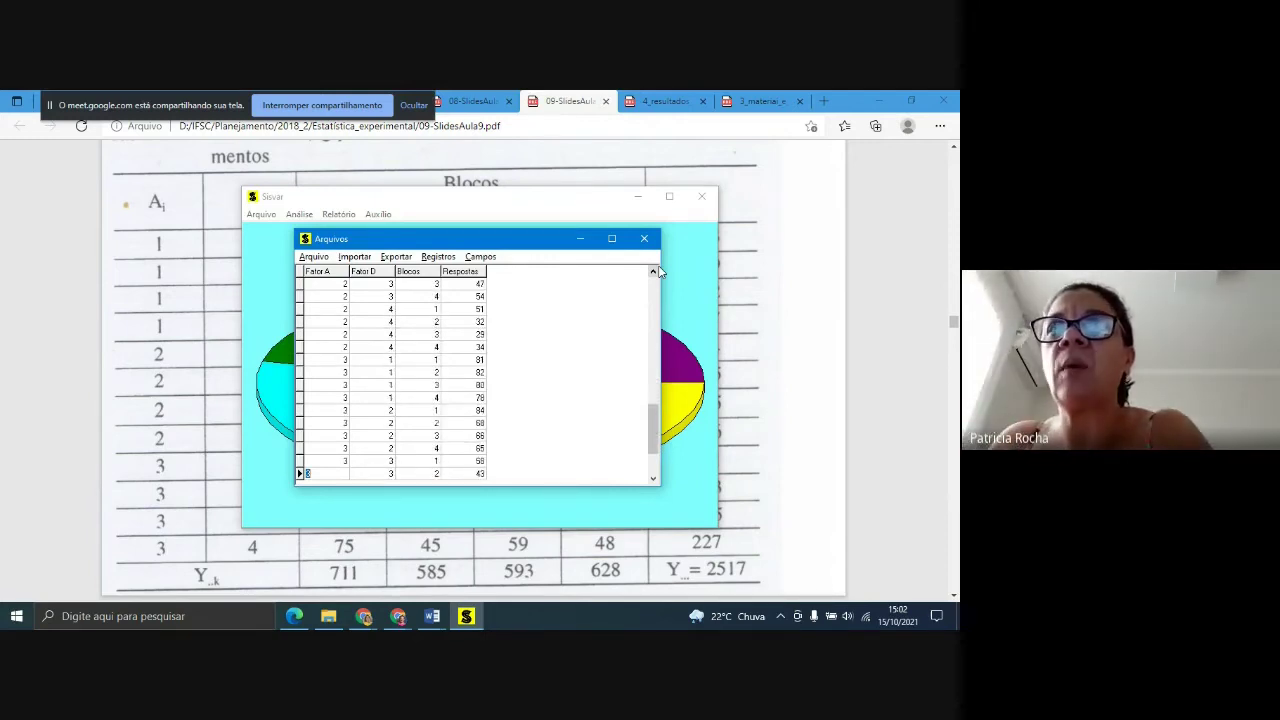
pyautogui.press('Down')
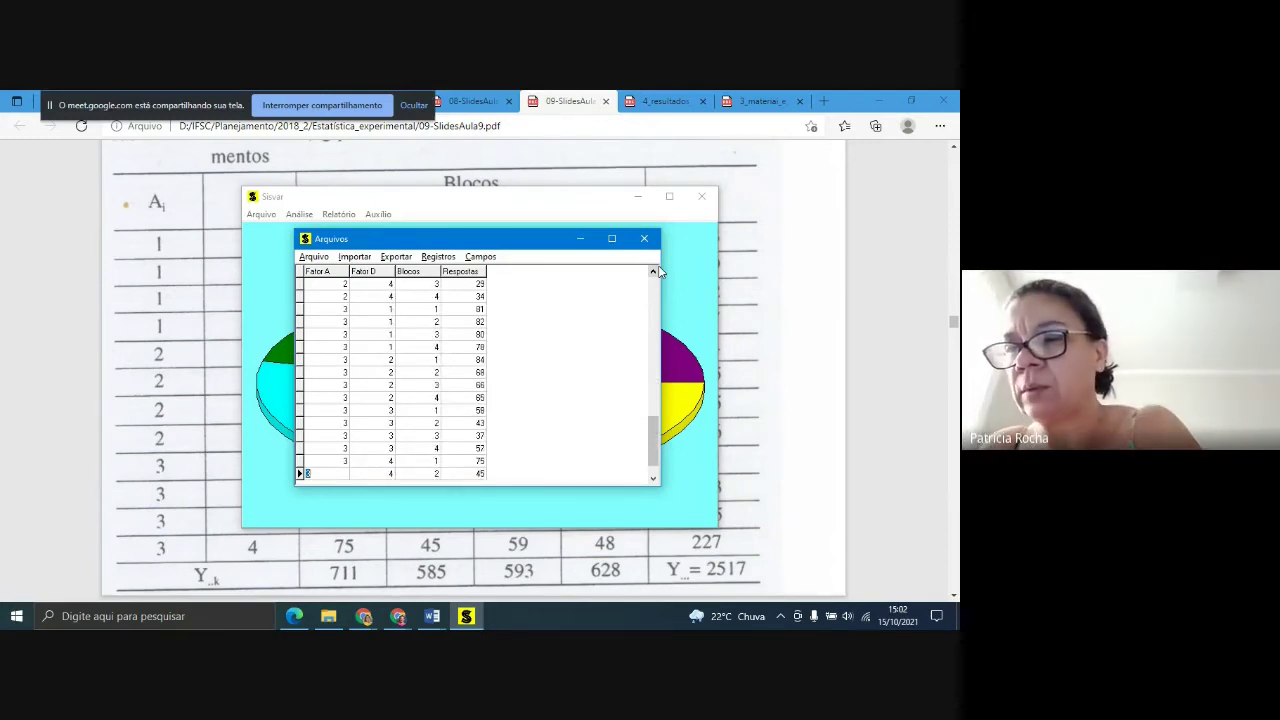
pyautogui.press('Down')
pyautogui.press('Down')
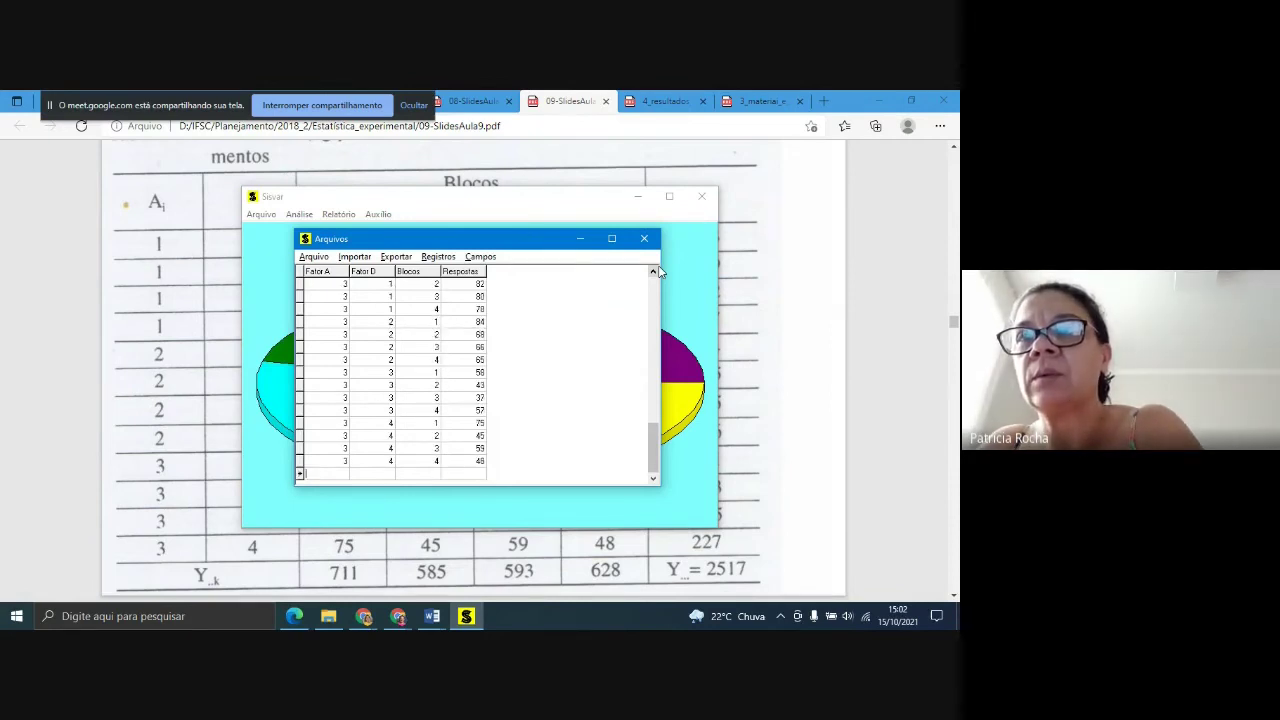
pyautogui.press('Up')
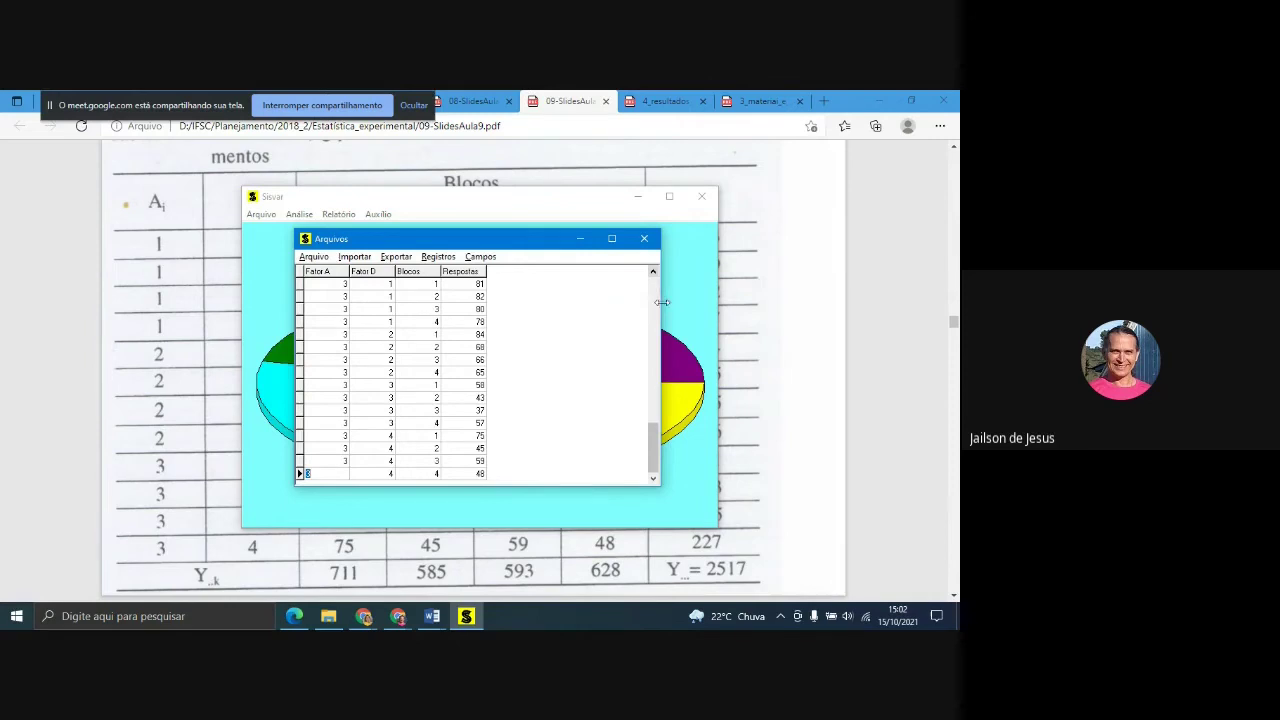
pyautogui.moveTo(650, 456); pyautogui.dragTo(672, 305)
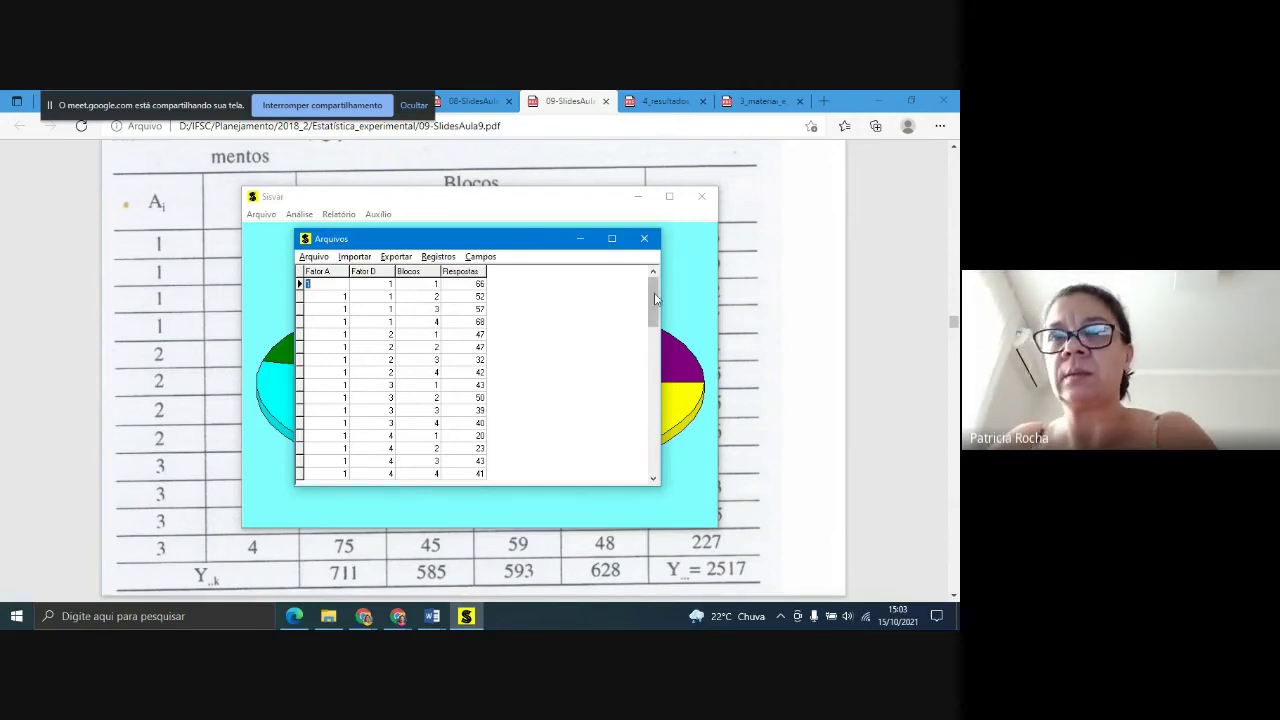
pyautogui.scroll(-16, 520, 420)
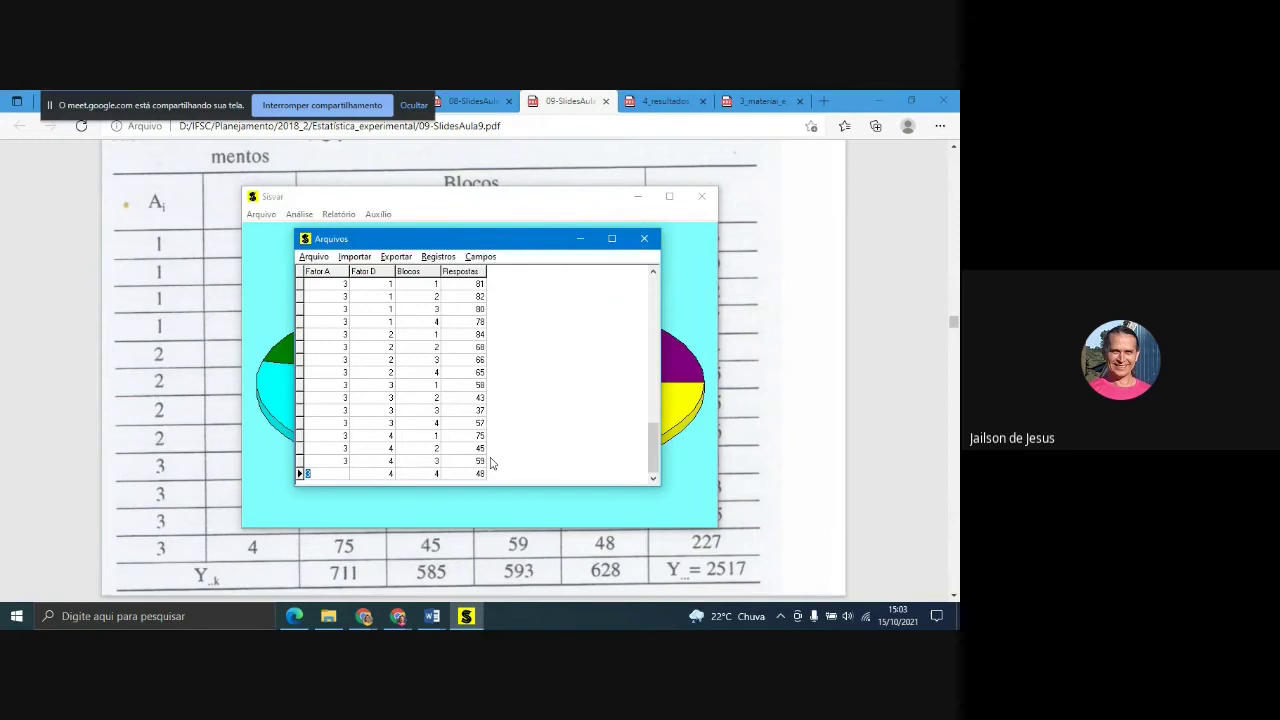
# - Clear the Fator A and Fator D values of 12 from the extra record after the last data record
pyautogui.press('Down')
pyautogui.press('Tab')
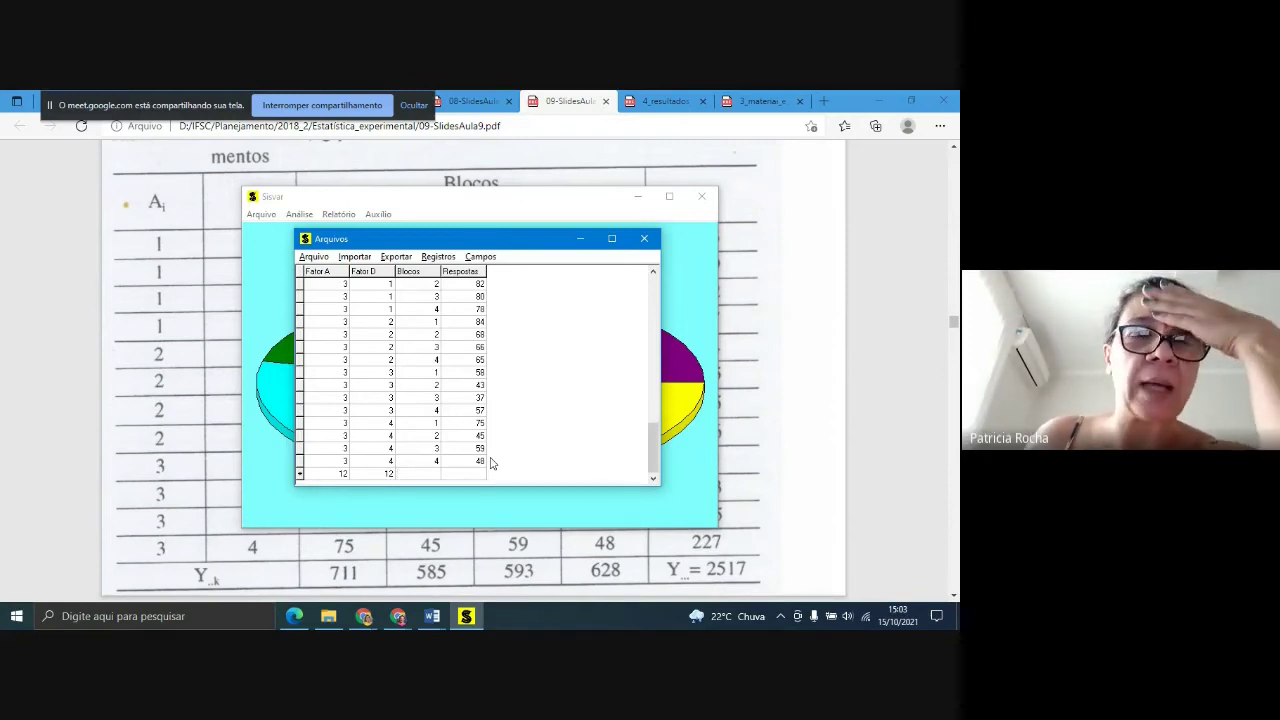
pyautogui.click(392, 476)
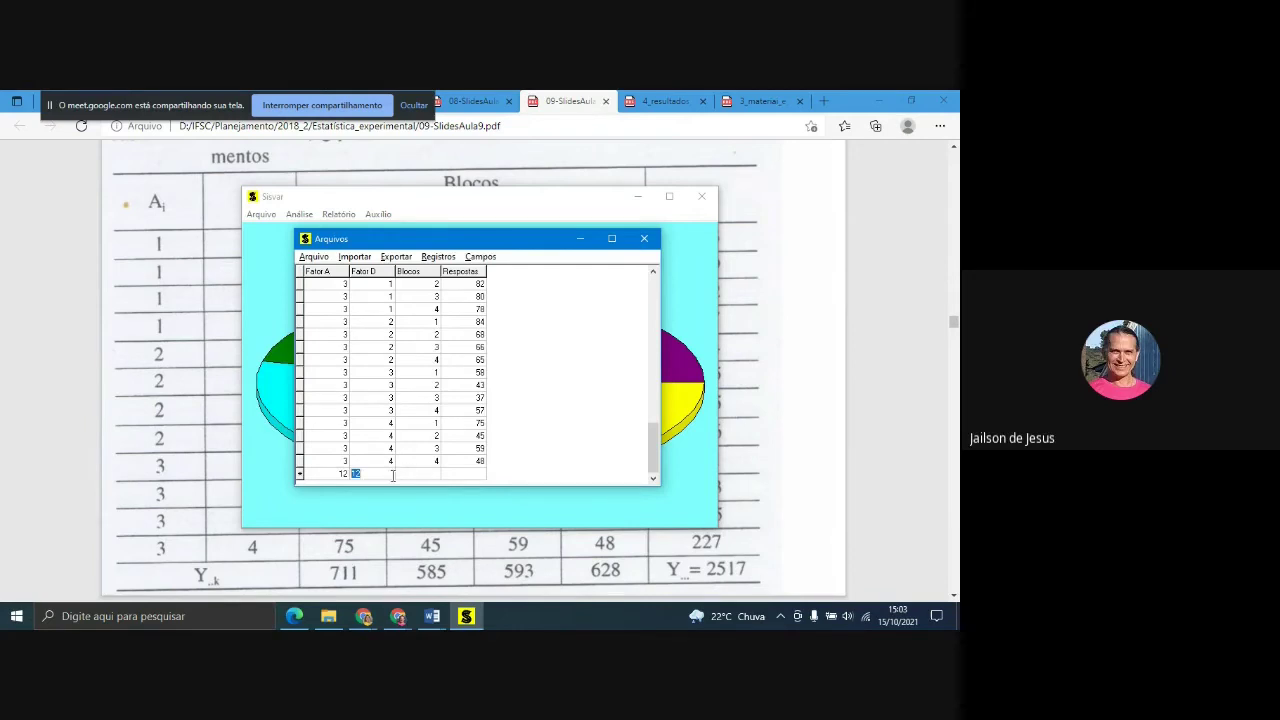
pyautogui.hotkey('shift', 'Tab')
pyautogui.click(392, 478)
pyautogui.click(321, 473)
pyautogui.rightClick(342, 471)
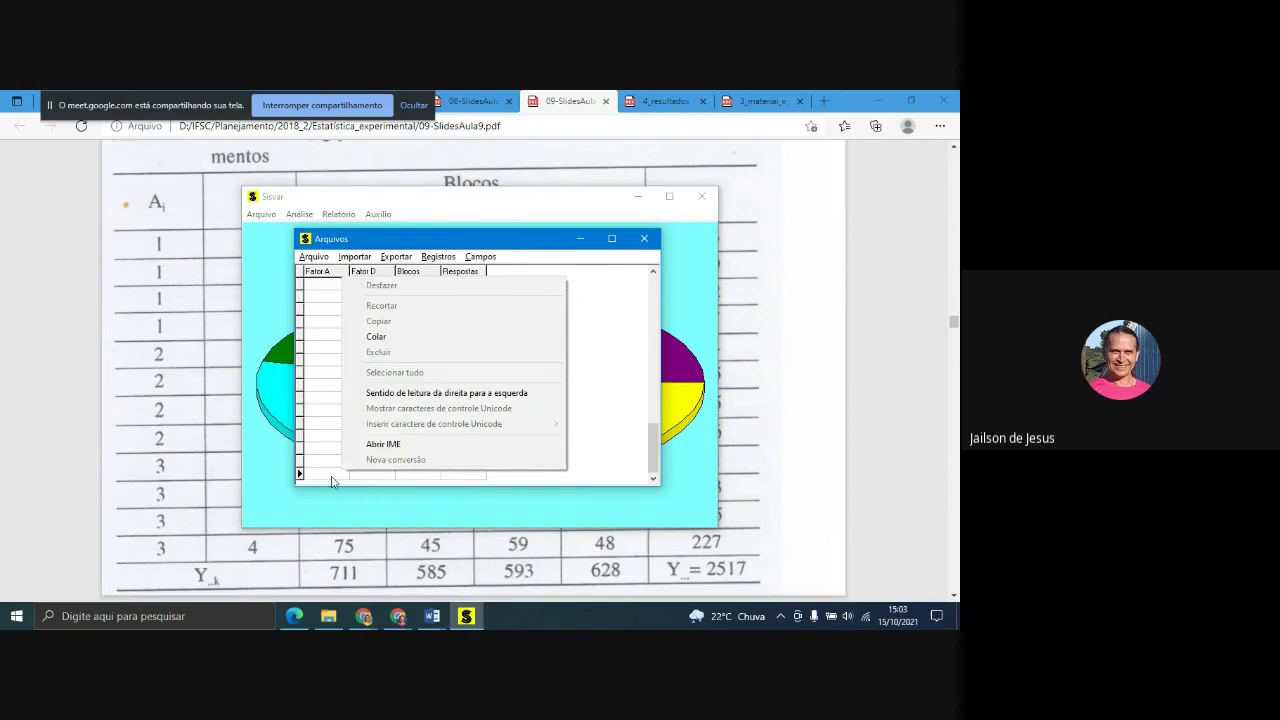
pyautogui.hotkey('ctrl', 'v')
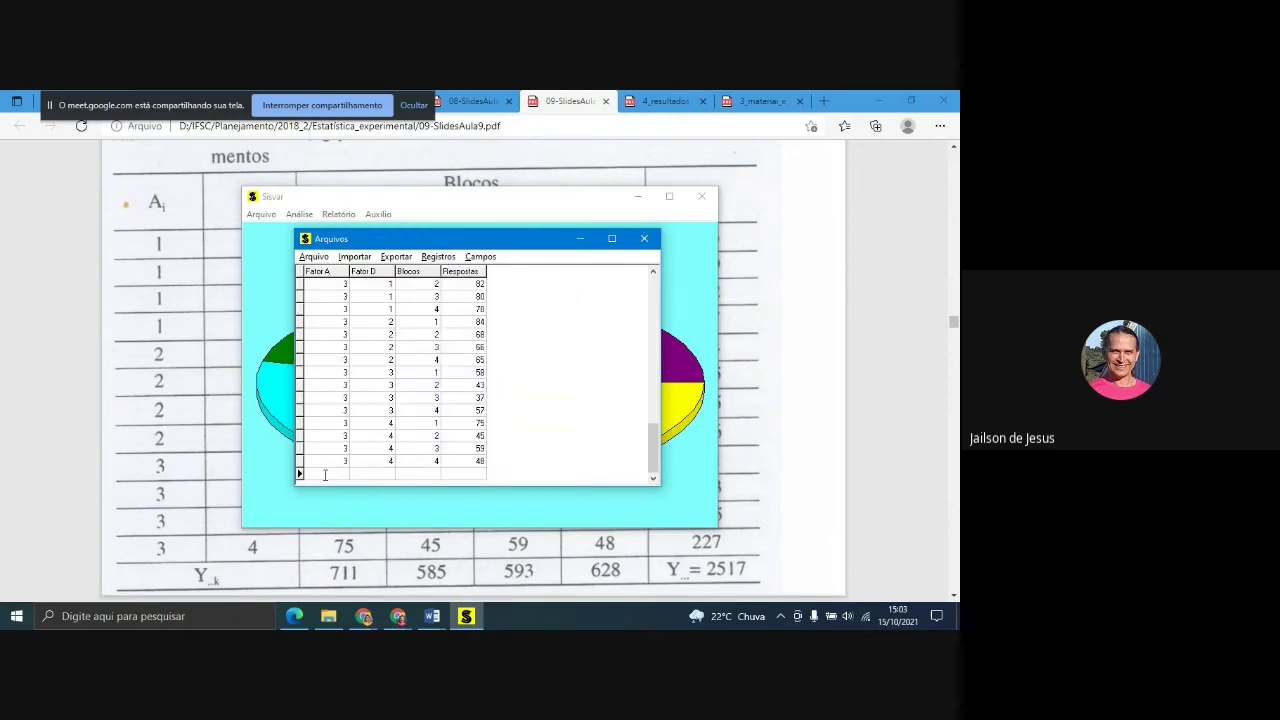
pyautogui.click(447, 474)
pyautogui.press('Left')
pyautogui.rightClick(335, 477)
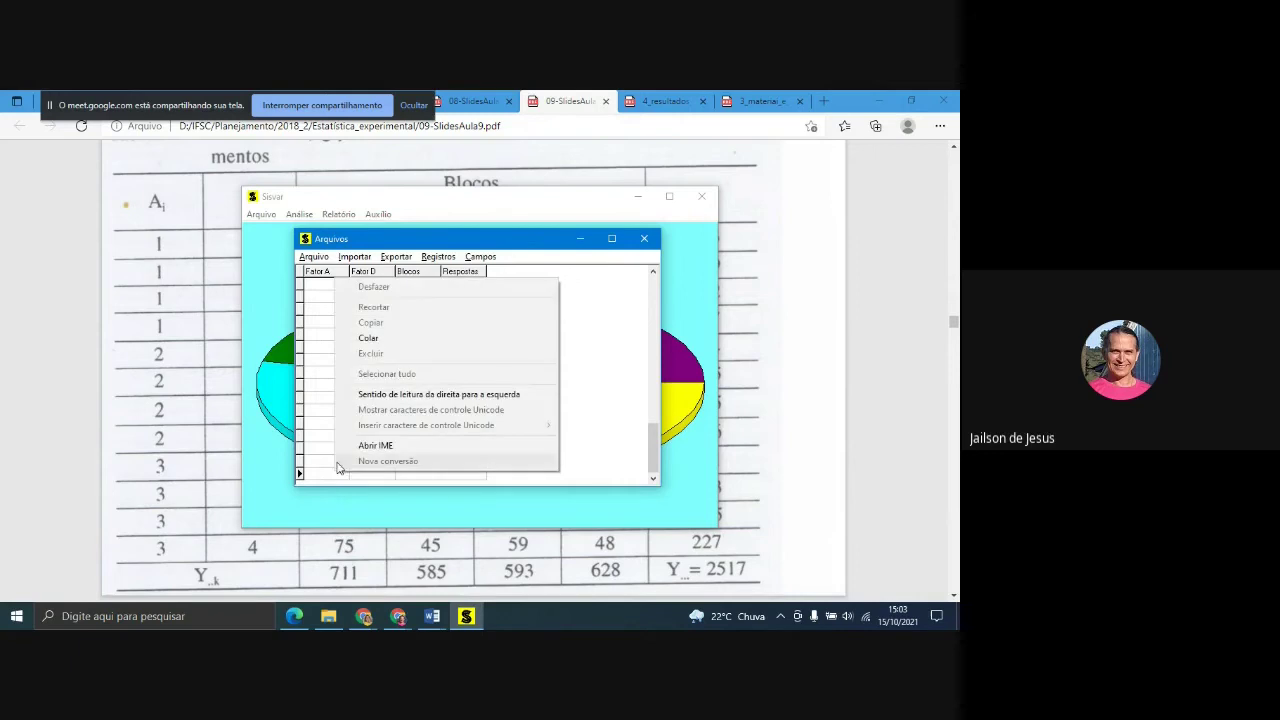
# - Activate record deletion mode for the data file to remove the blank last record
pyautogui.click(480, 257)
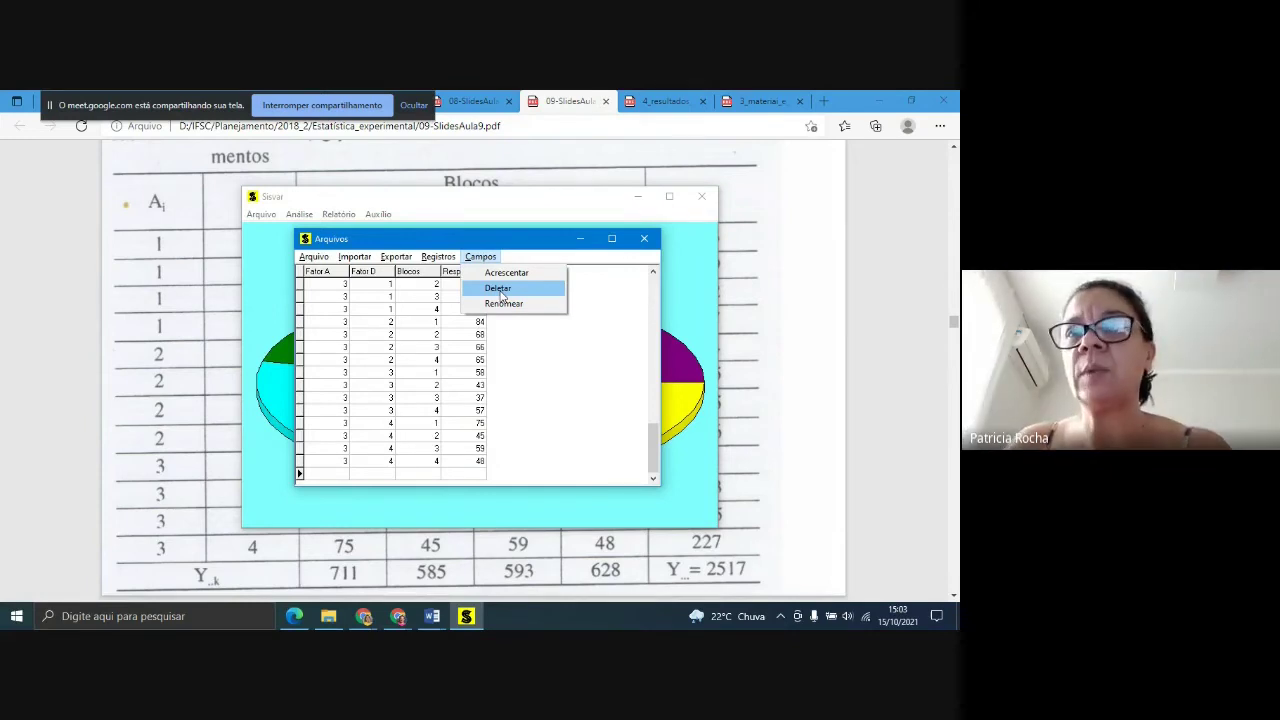
pyautogui.moveTo(440, 268)
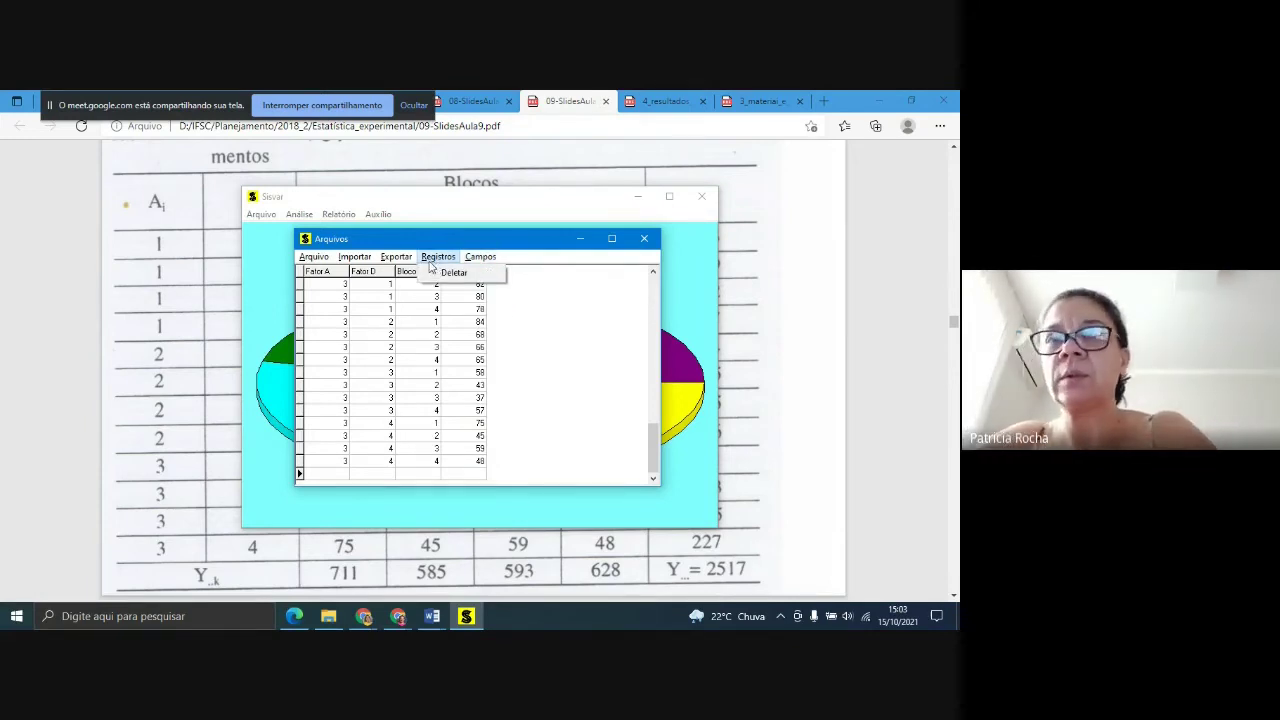
pyautogui.click(436, 259)
pyautogui.click(438, 258)
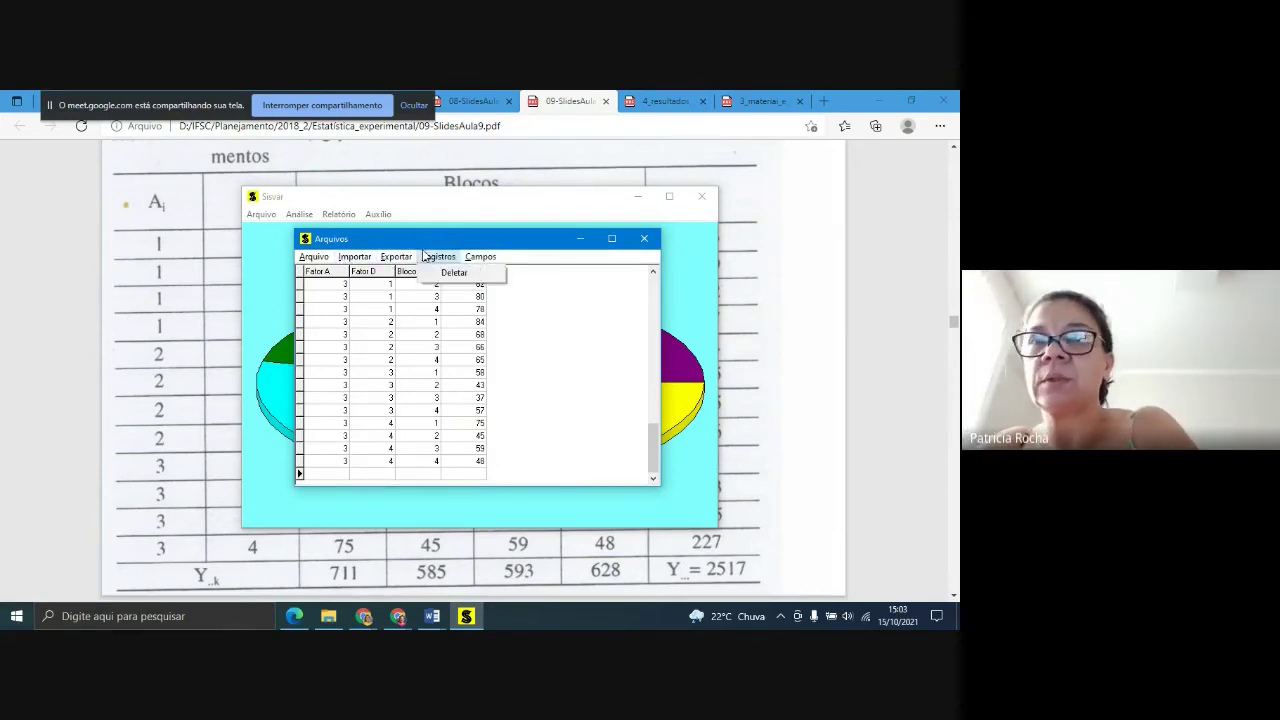
pyautogui.click(476, 260)
pyautogui.click(476, 259)
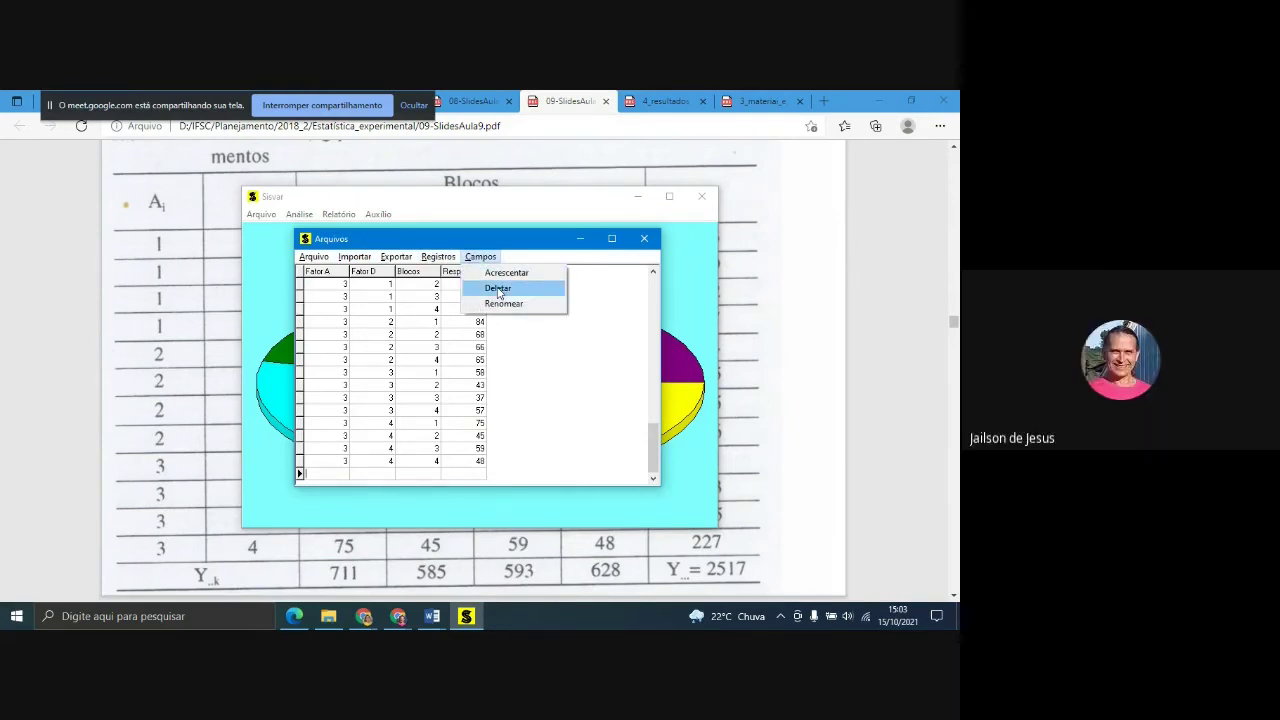
pyautogui.click(480, 257)
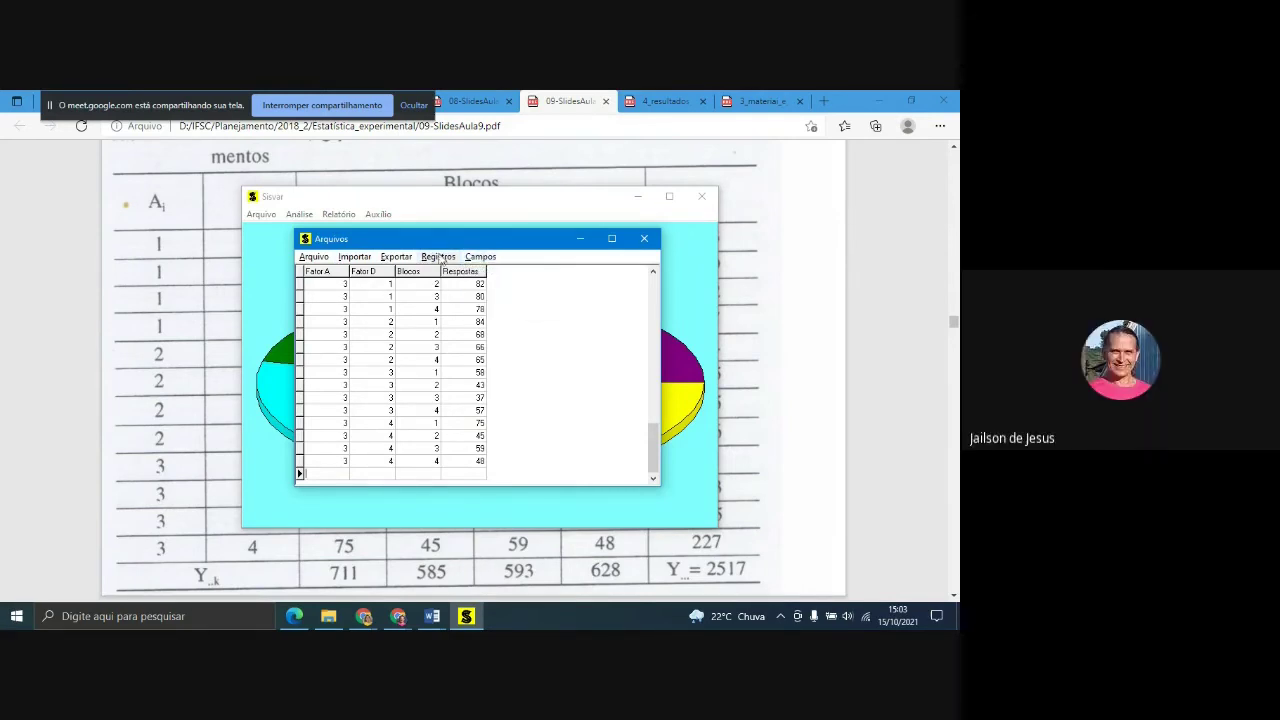
pyautogui.click(440, 257)
pyautogui.click(456, 284)
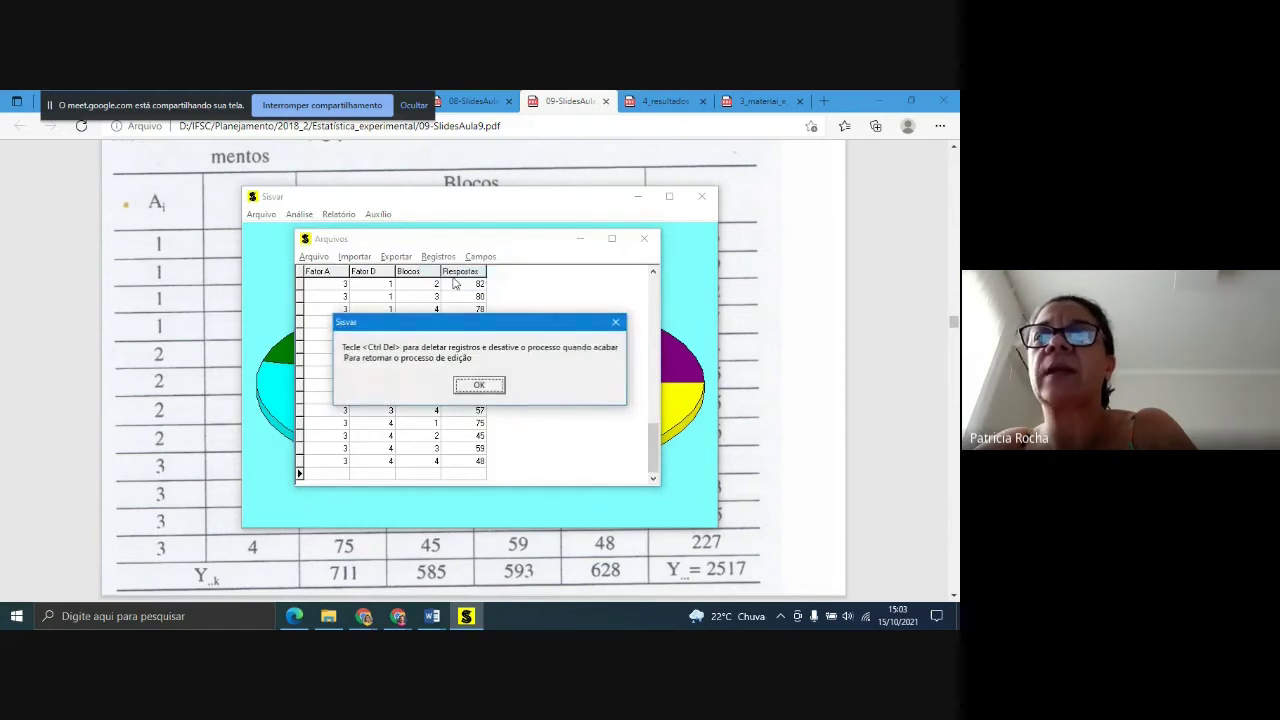
pyautogui.click(496, 389)
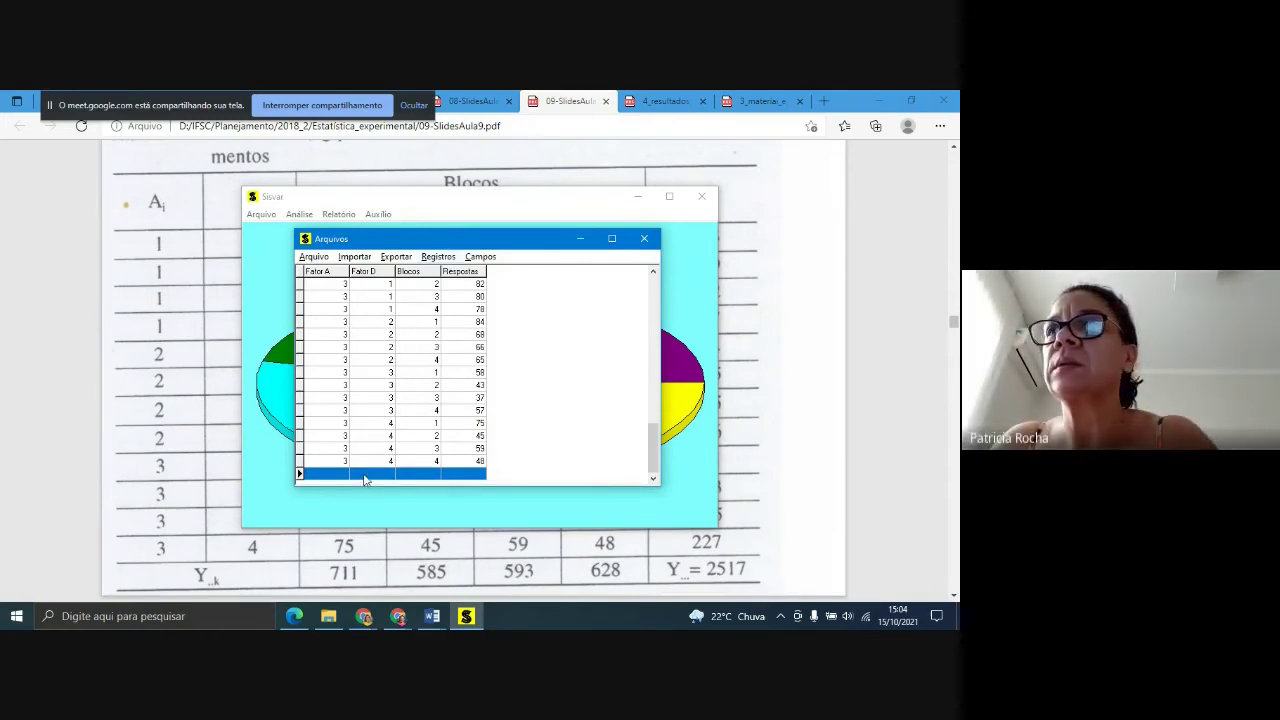
# - Try to remove the blank last record through field deletion, cancelling without choosing a variable
pyautogui.click(480, 256)
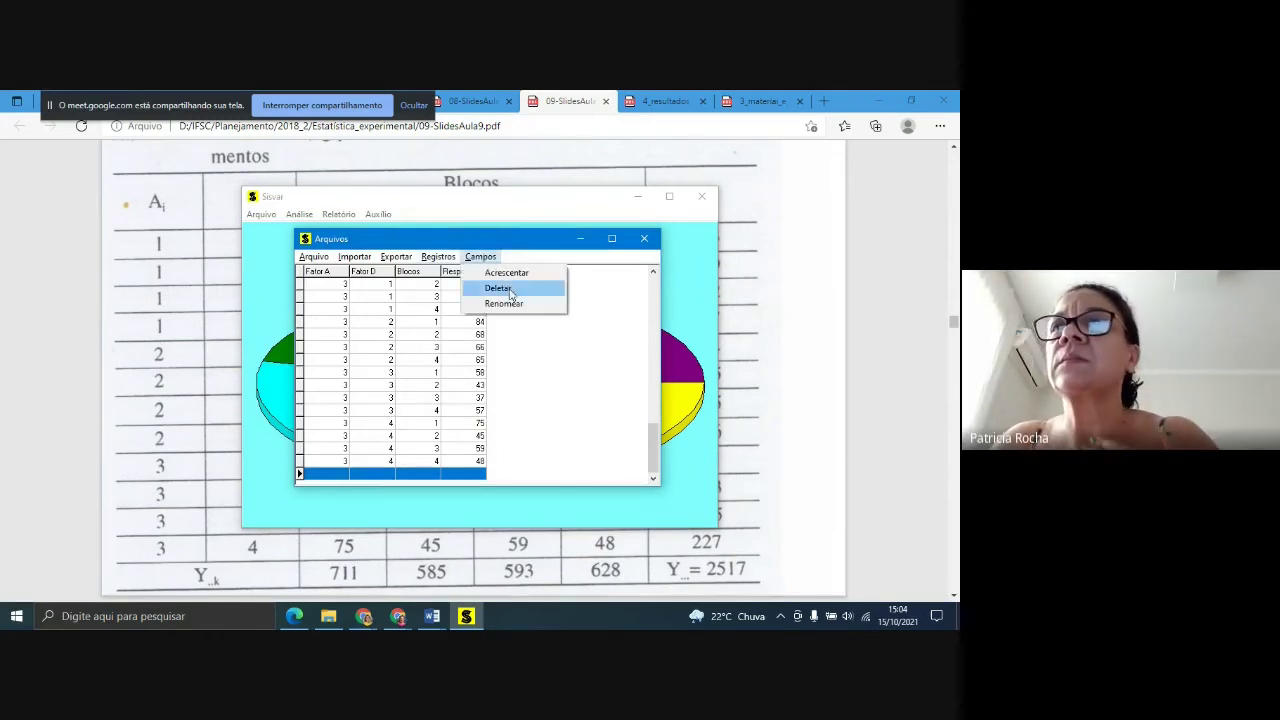
pyautogui.click(510, 290)
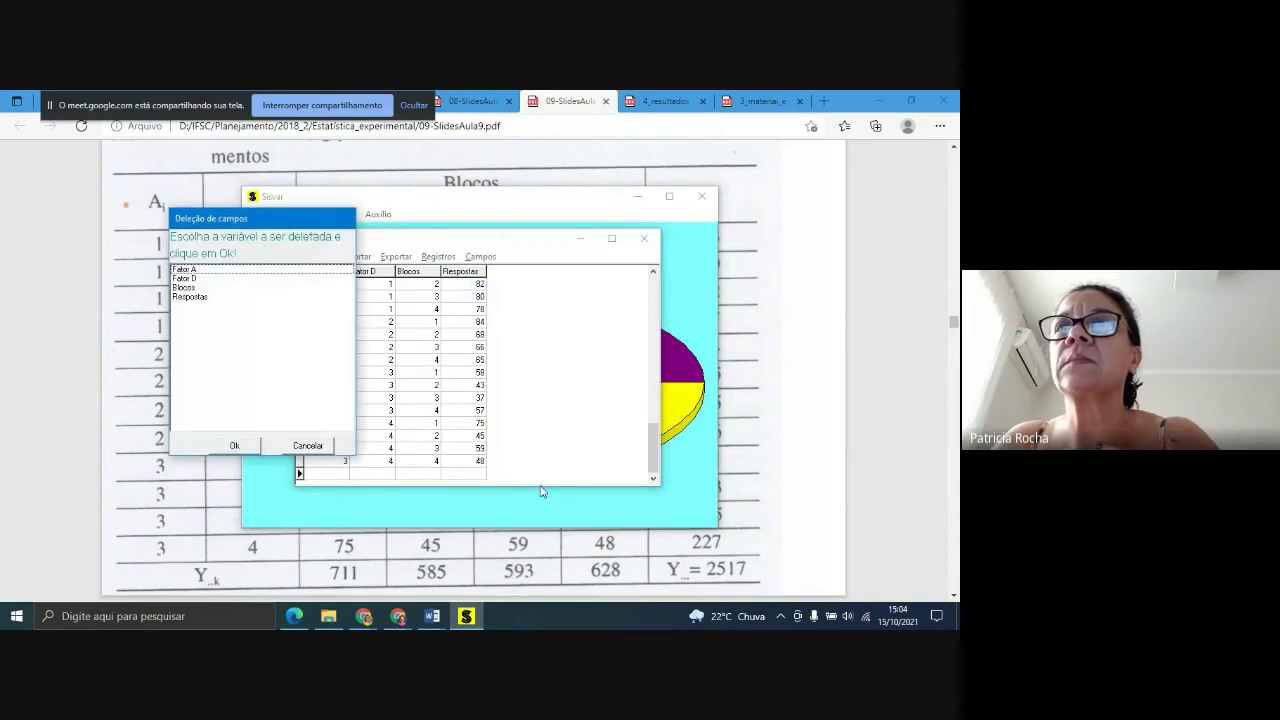
pyautogui.click(308, 446)
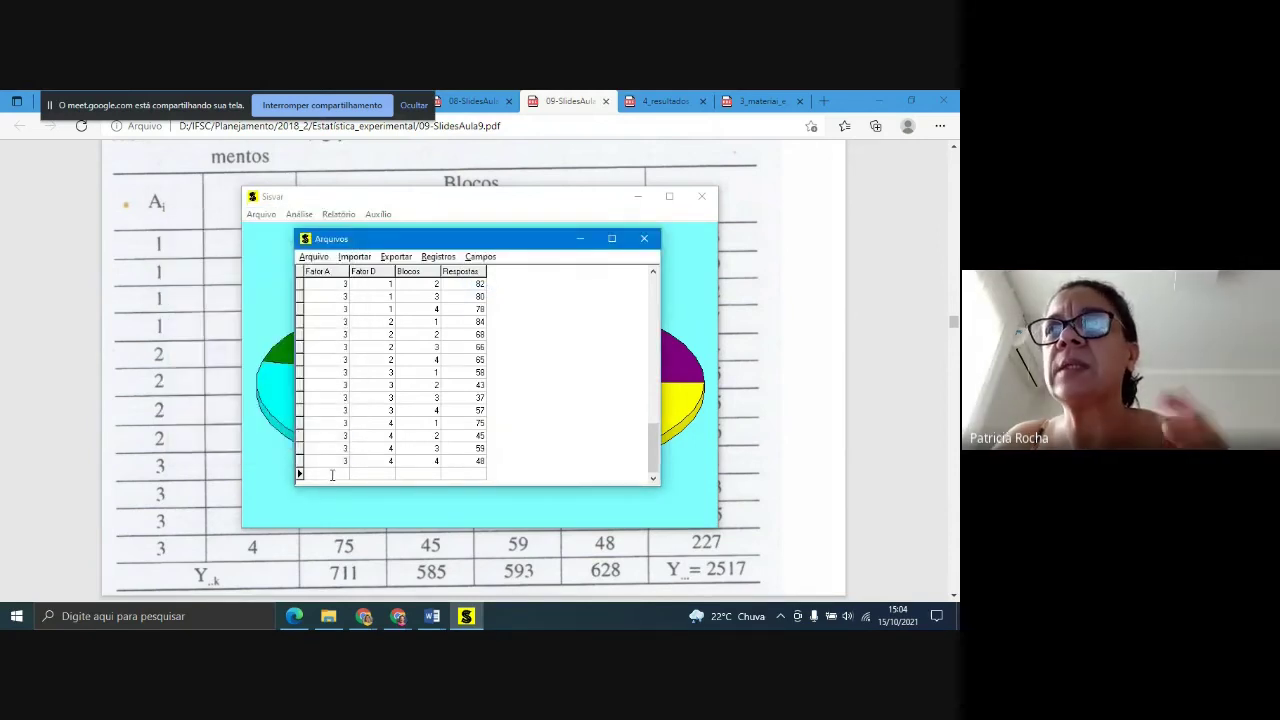
pyautogui.click(390, 474)
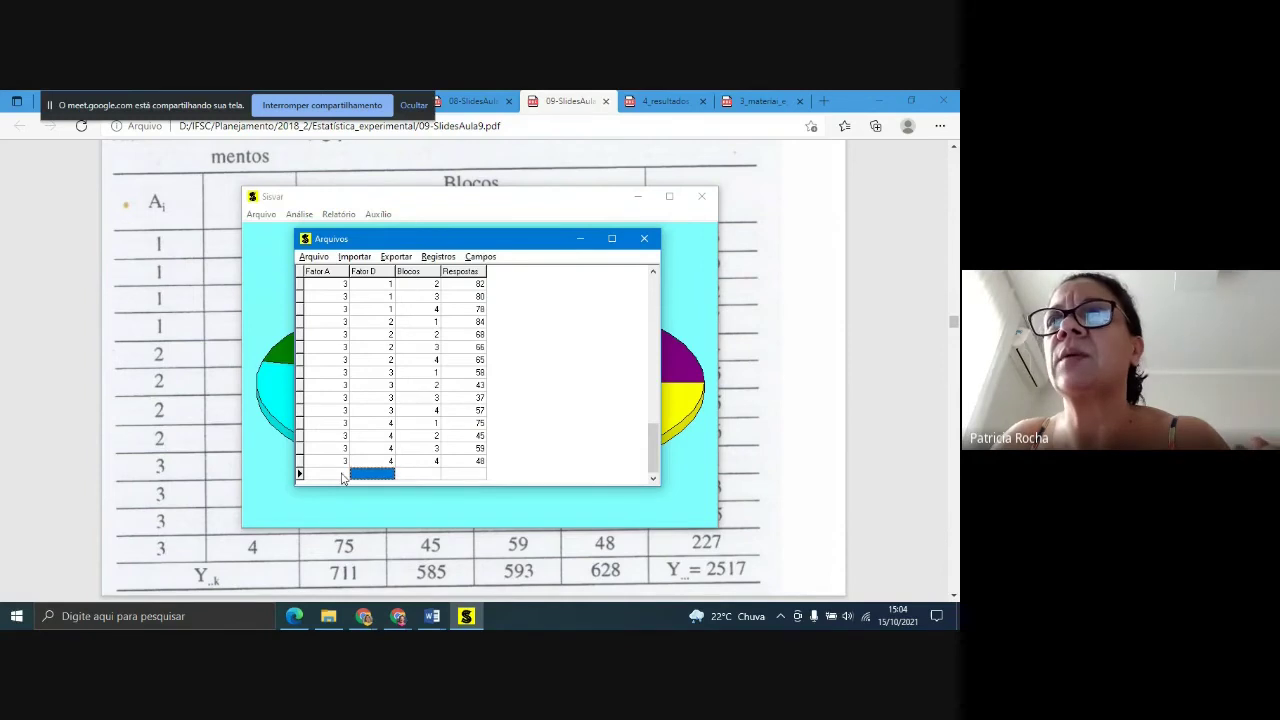
pyautogui.click(346, 475)
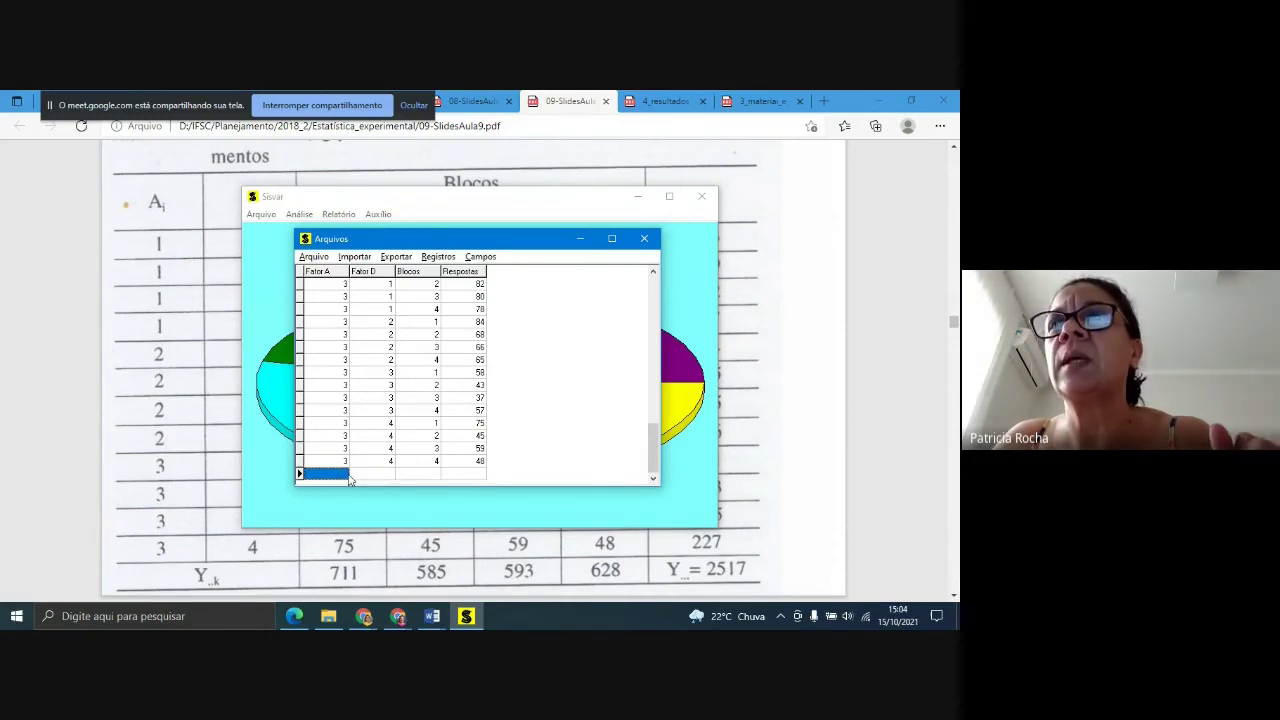
pyautogui.click(396, 257)
pyautogui.click(672, 458)
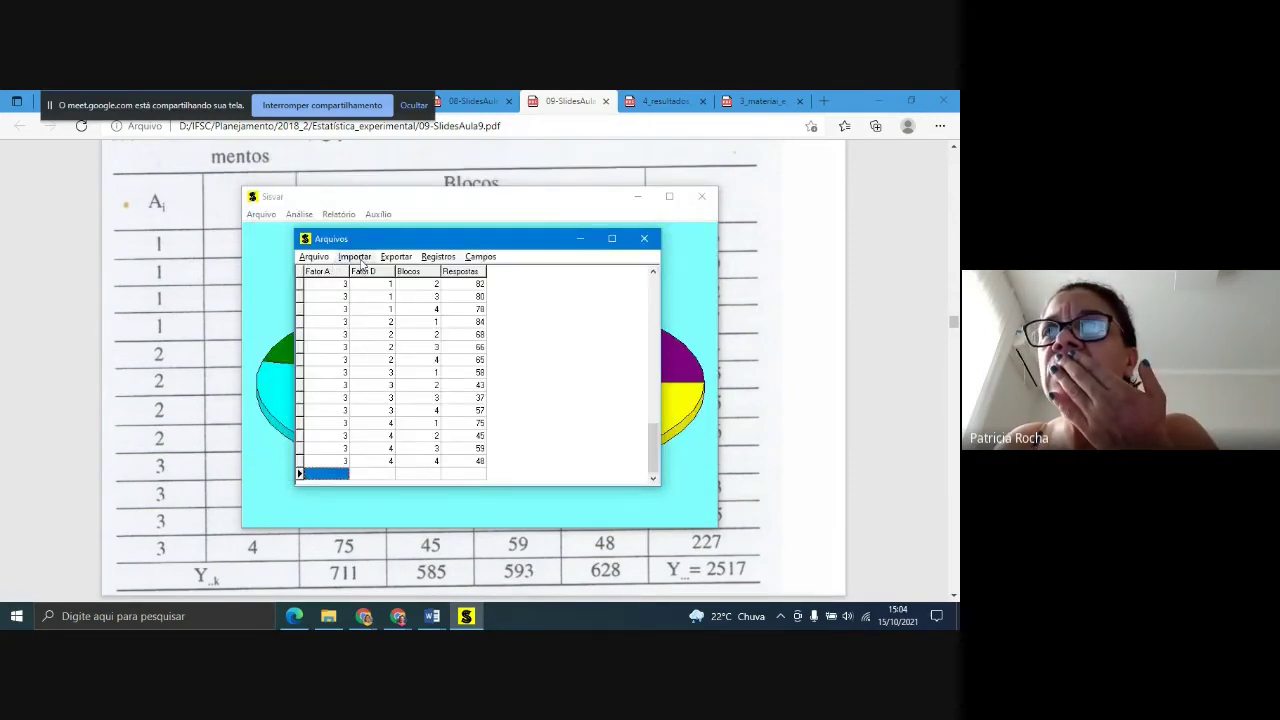
pyautogui.click(351, 479)
pyautogui.click(322, 477)
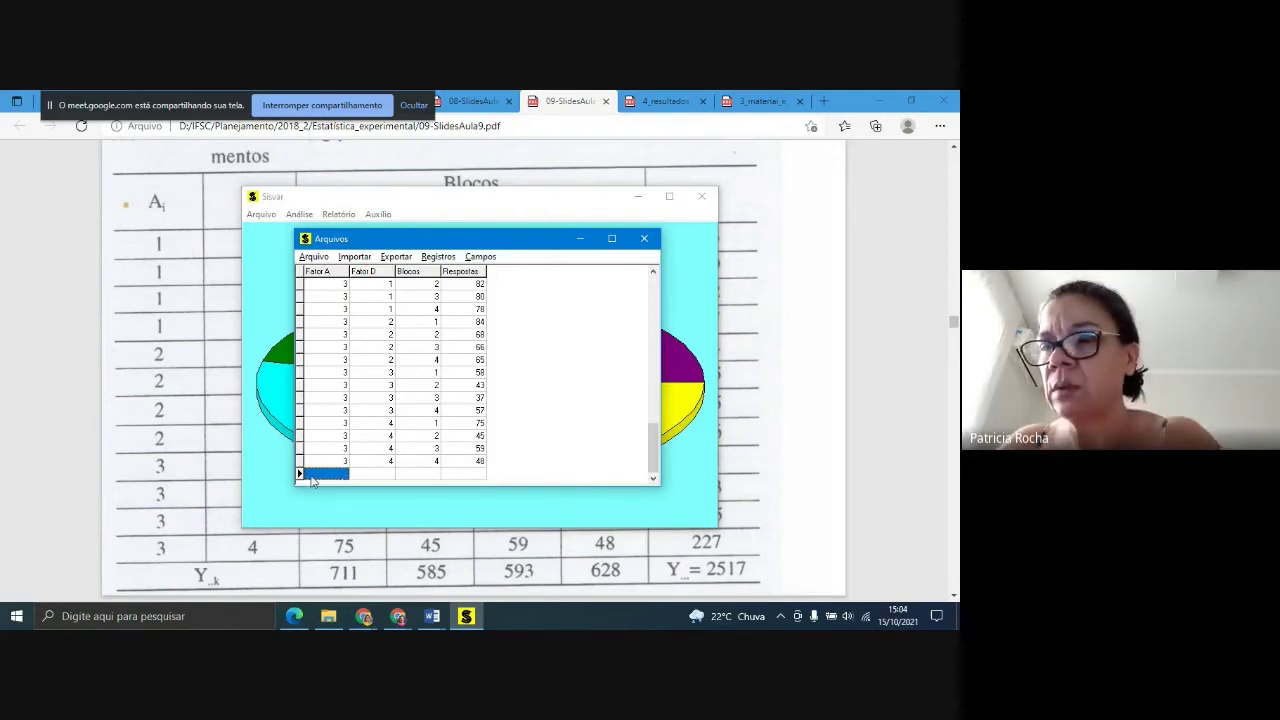
pyautogui.click(298, 478)
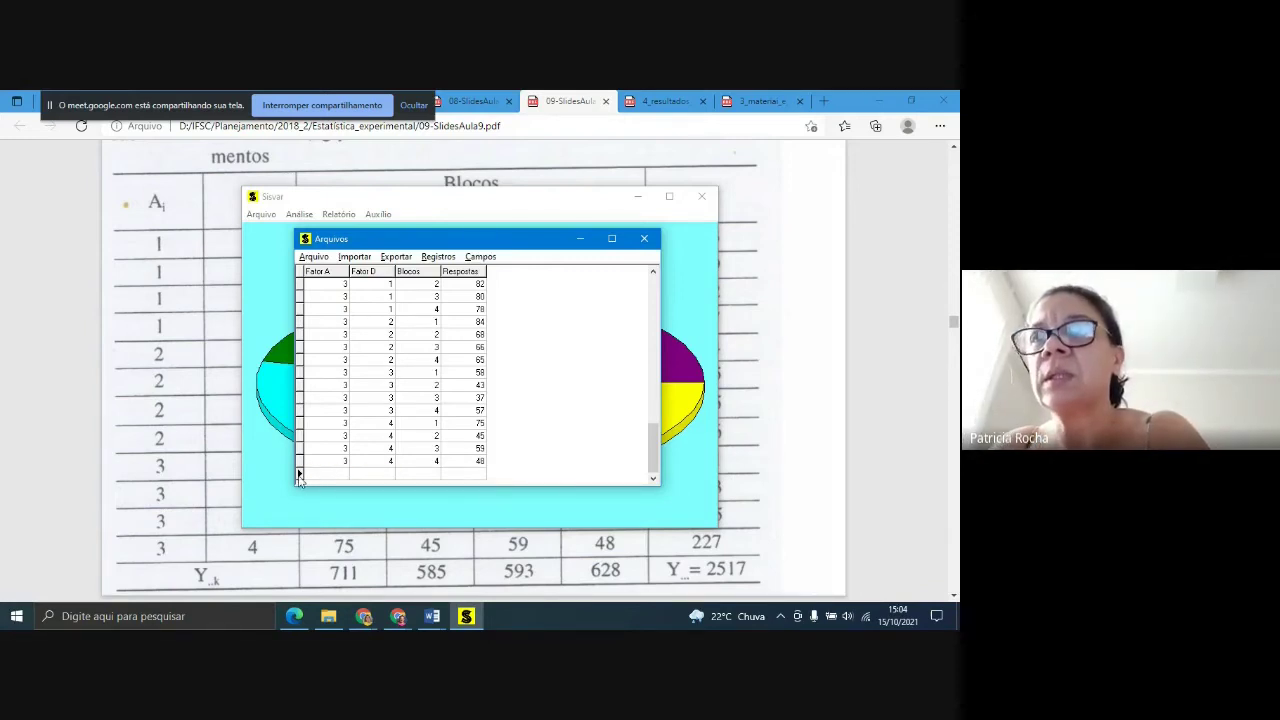
pyautogui.click(298, 479)
pyautogui.click(482, 257)
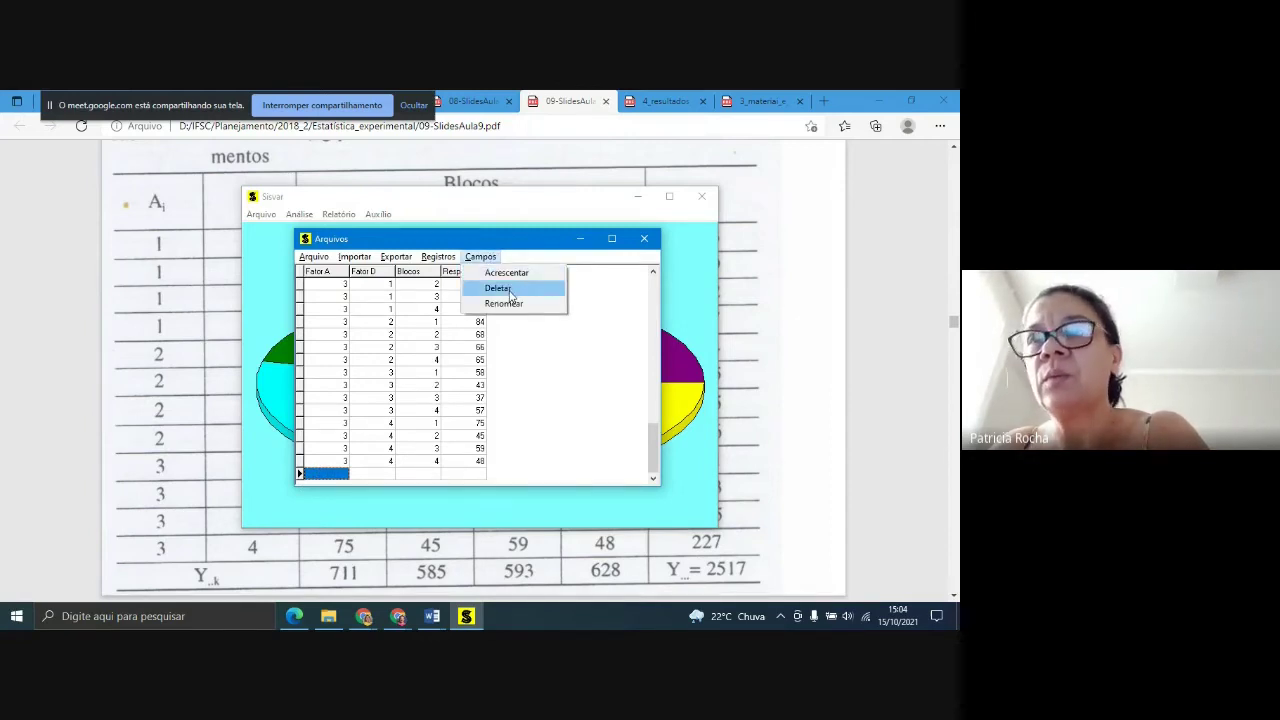
pyautogui.click(500, 289)
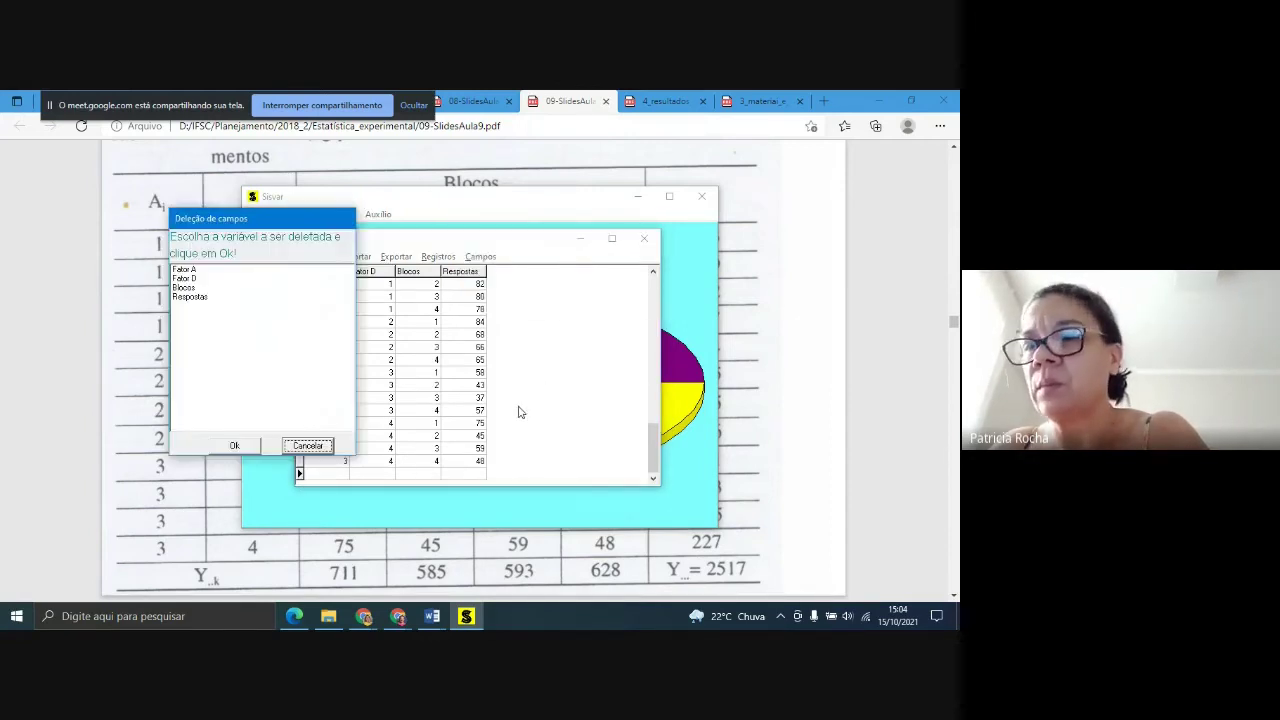
pyautogui.click(291, 448)
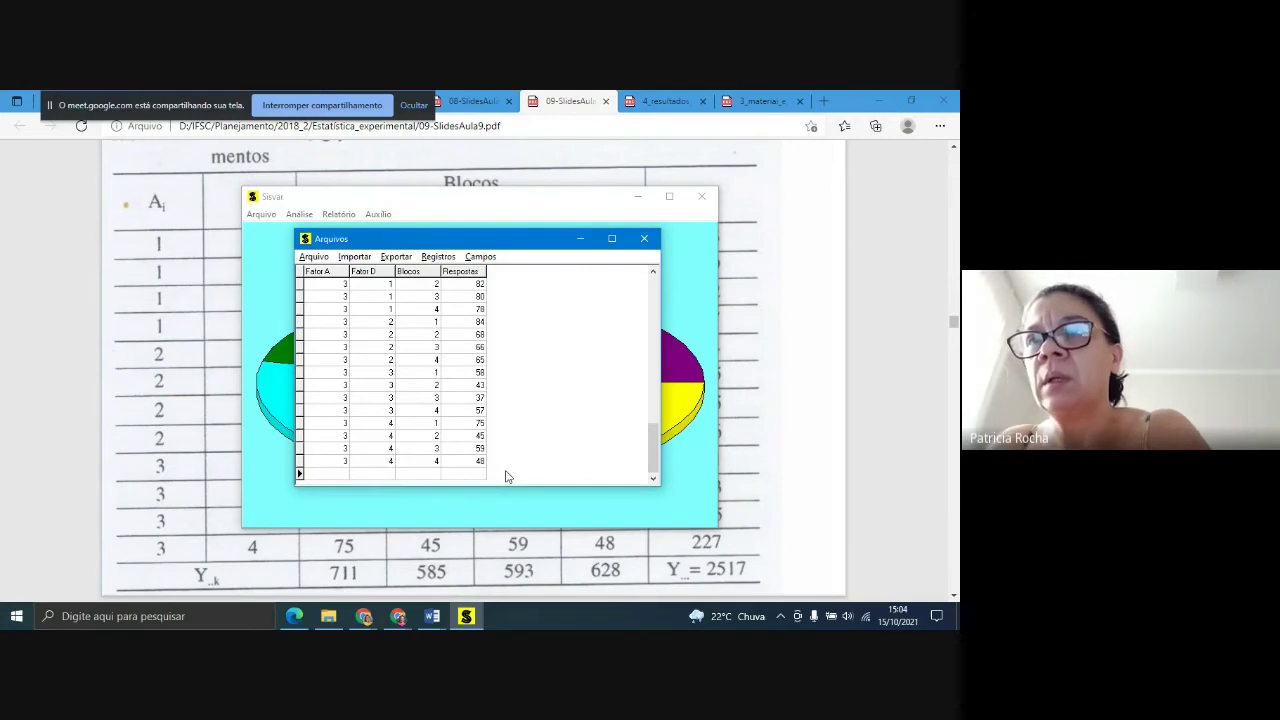
pyautogui.click(313, 257)
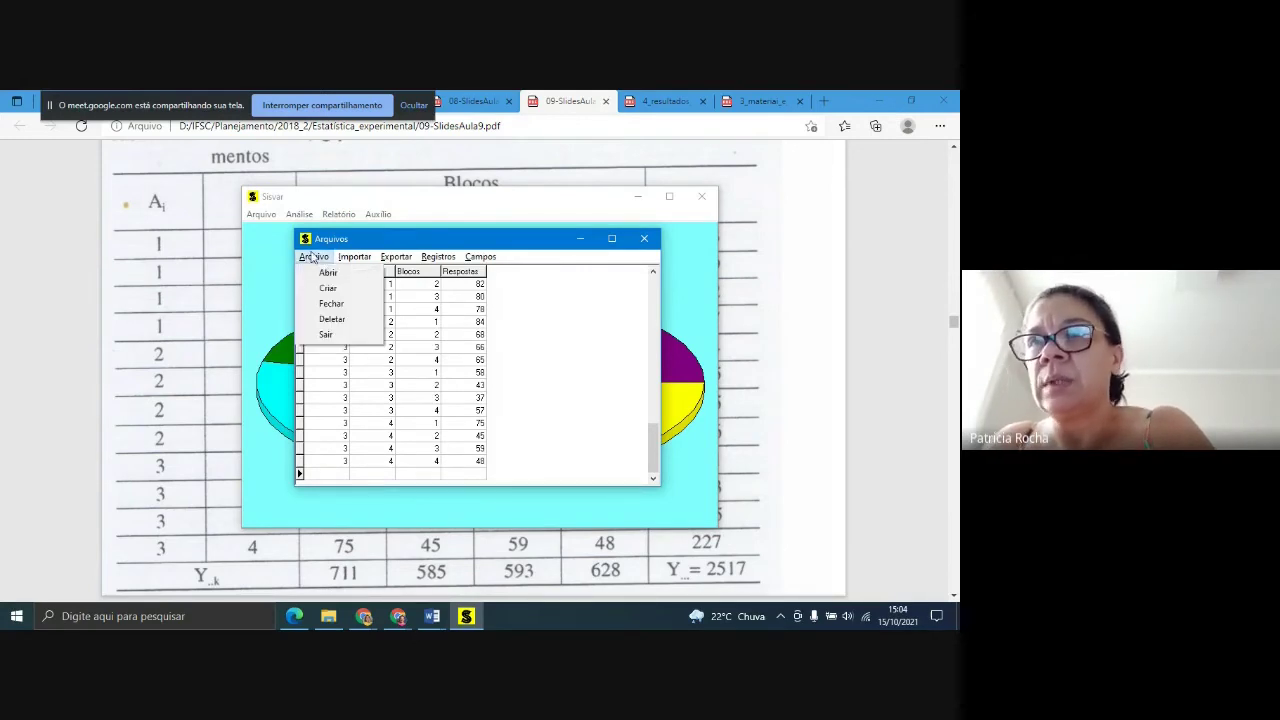
pyautogui.click(355, 257)
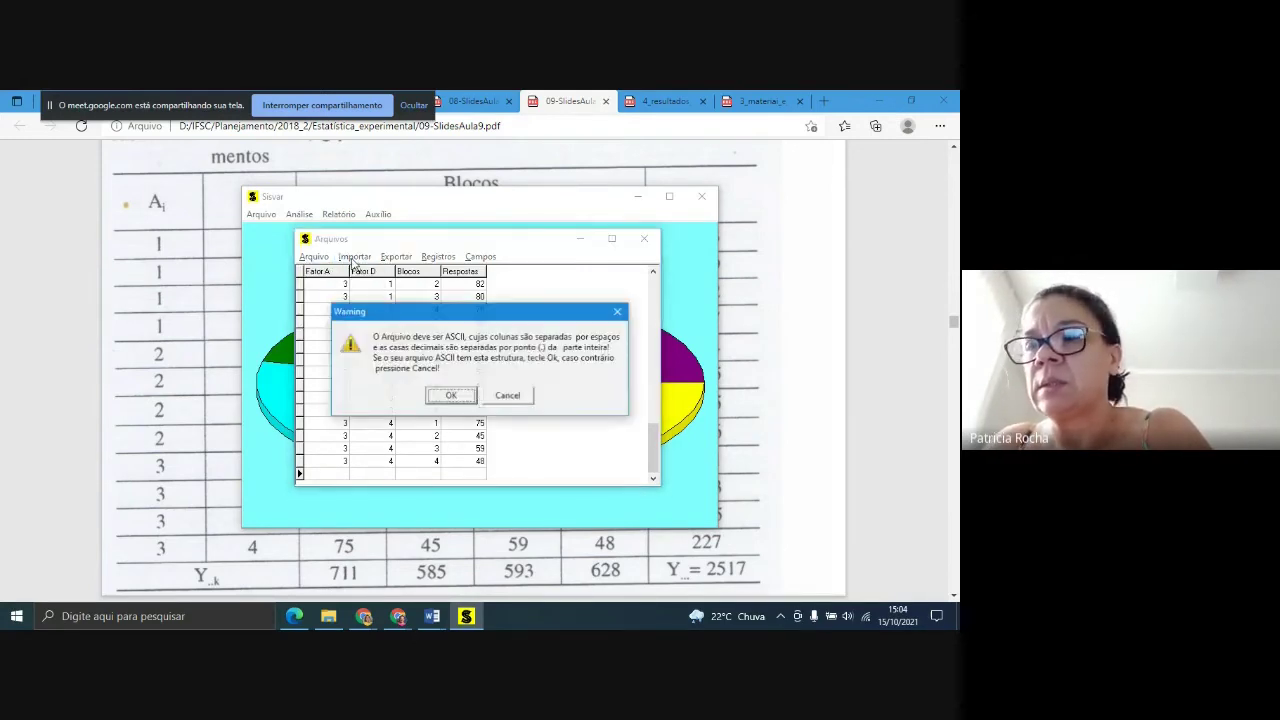
pyautogui.click(507, 395)
pyautogui.click(394, 259)
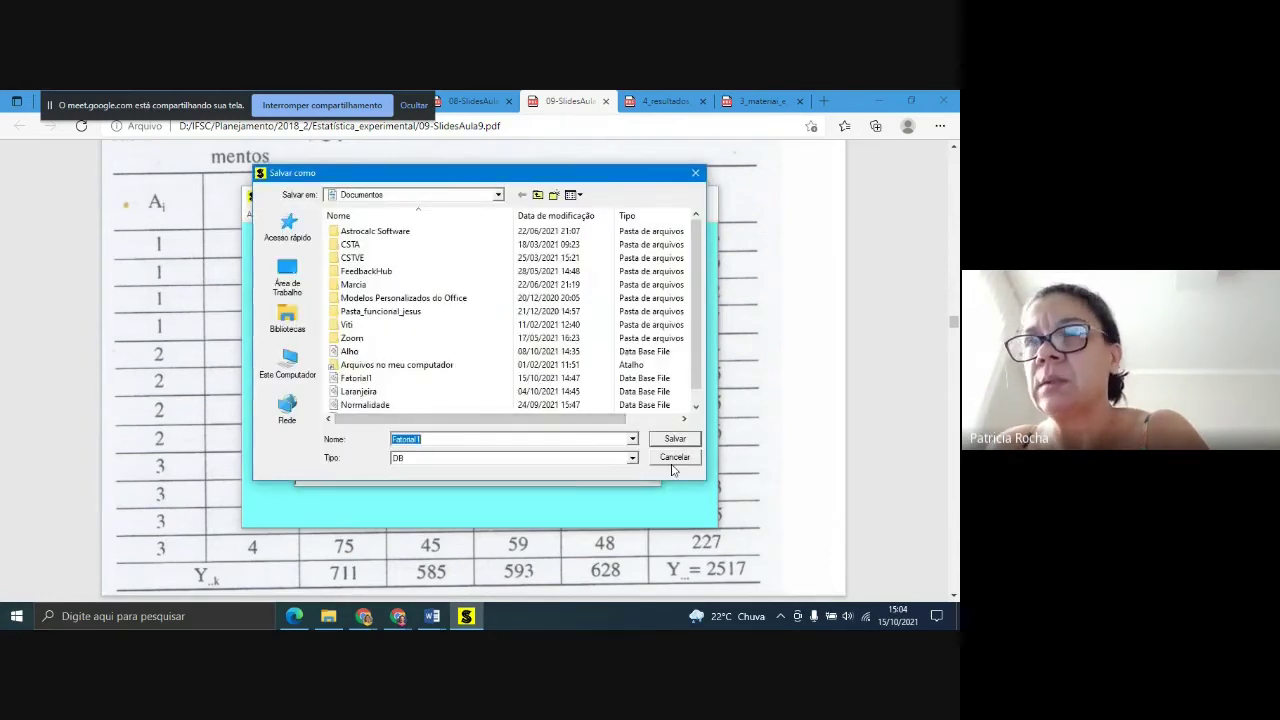
pyautogui.click(674, 457)
# - Deactivate record deletion mode and return the data file to editing
pyautogui.click(437, 257)
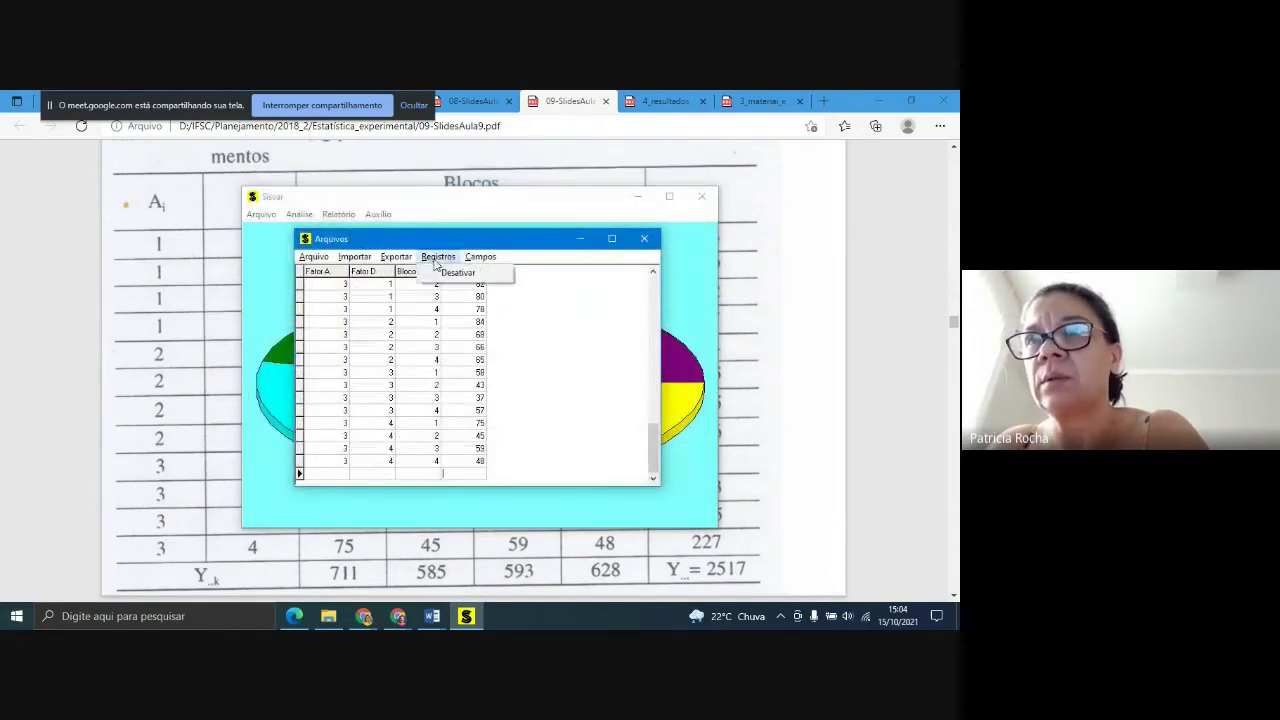
pyautogui.click(457, 272)
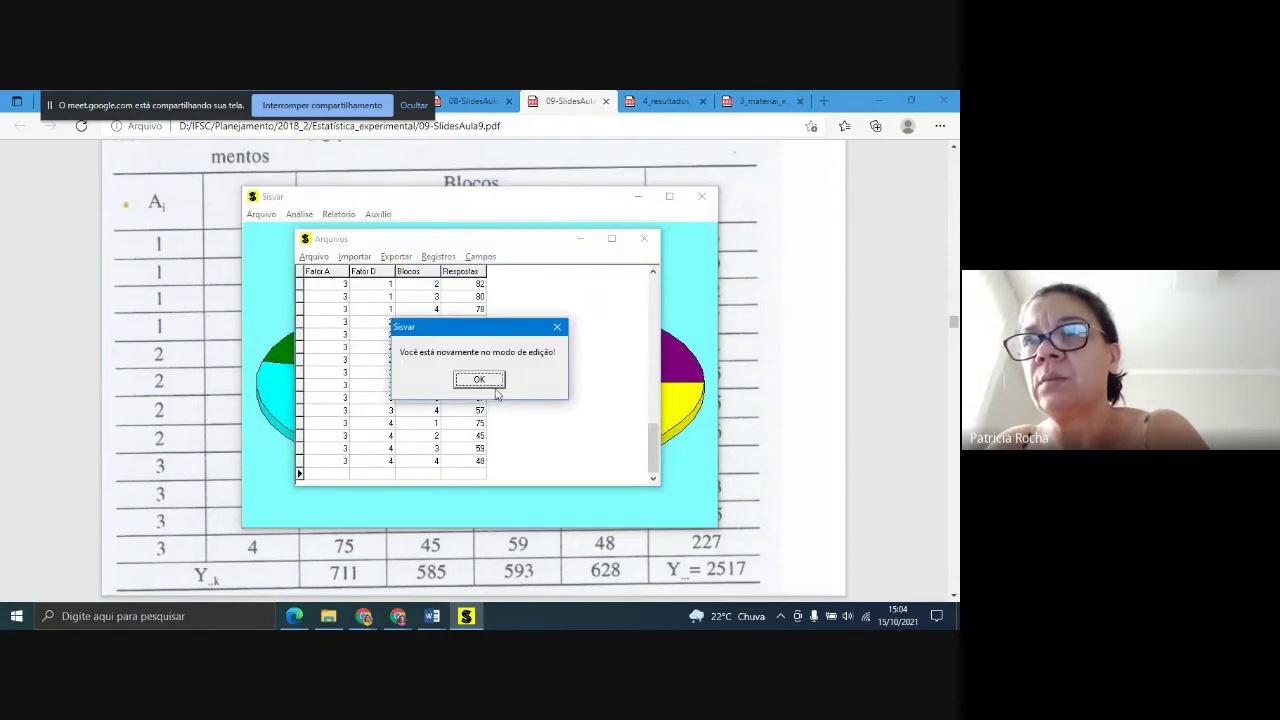
pyautogui.click(559, 330)
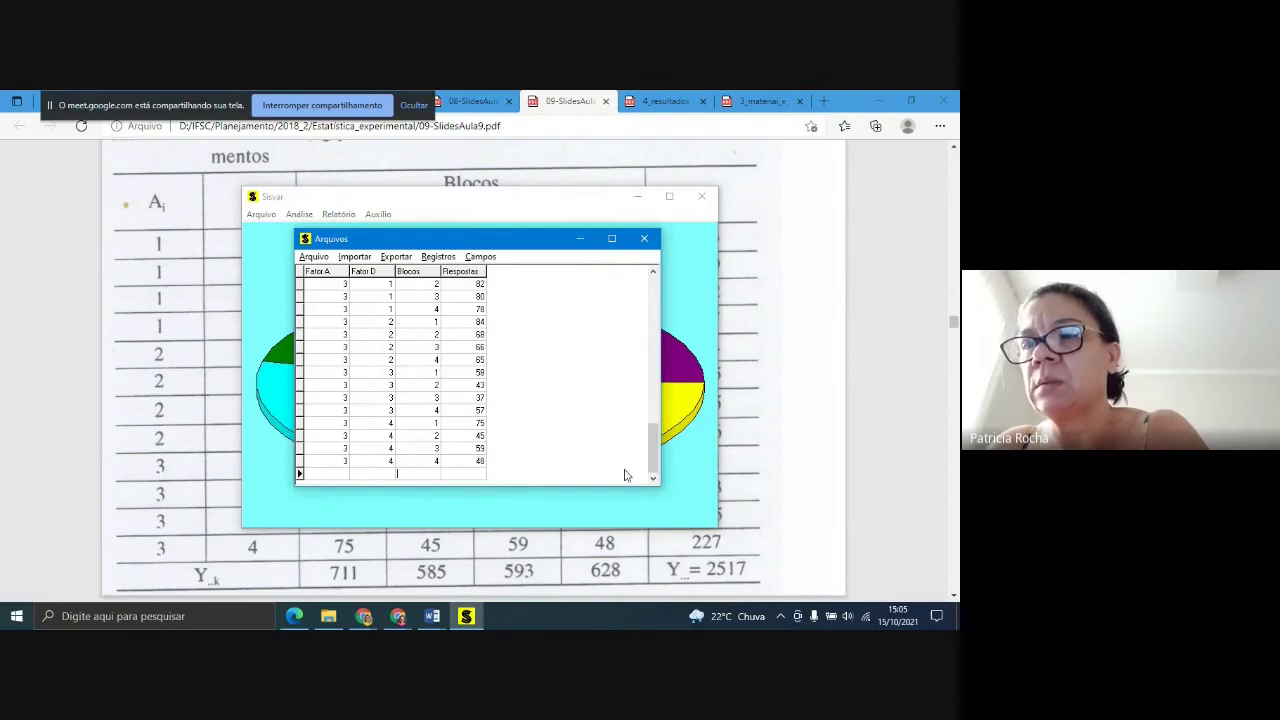
# - Look over the Fator A level 2 and 3 records and return to the blank last record
pyautogui.moveTo(653, 448); pyautogui.dragTo(653, 388)
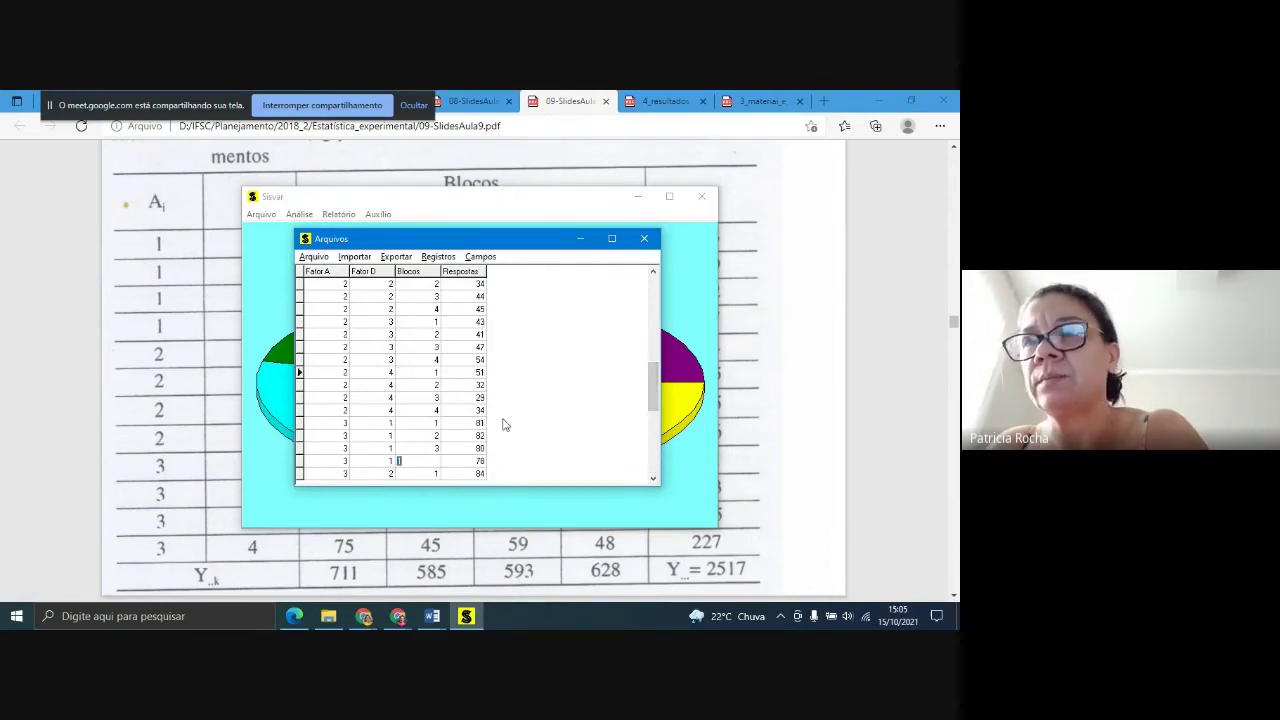
pyautogui.click(653, 478)
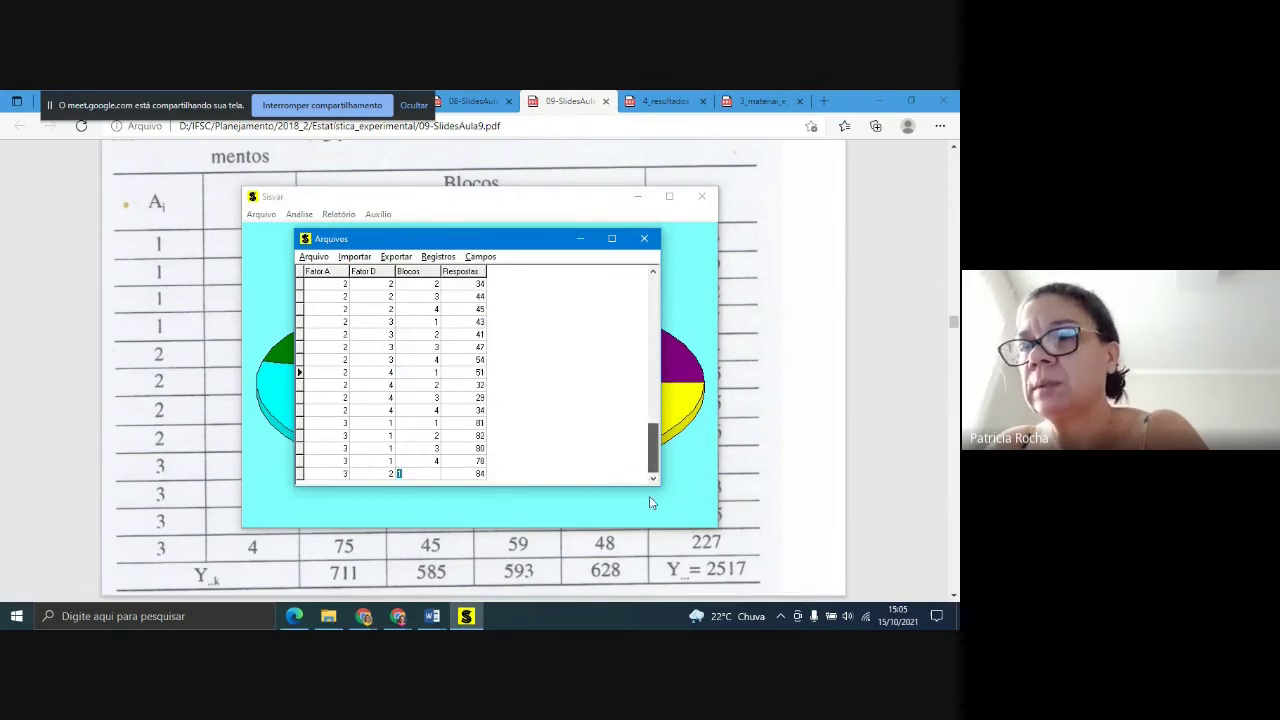
pyautogui.scroll(-12, 603, 497)
pyautogui.click(319, 474)
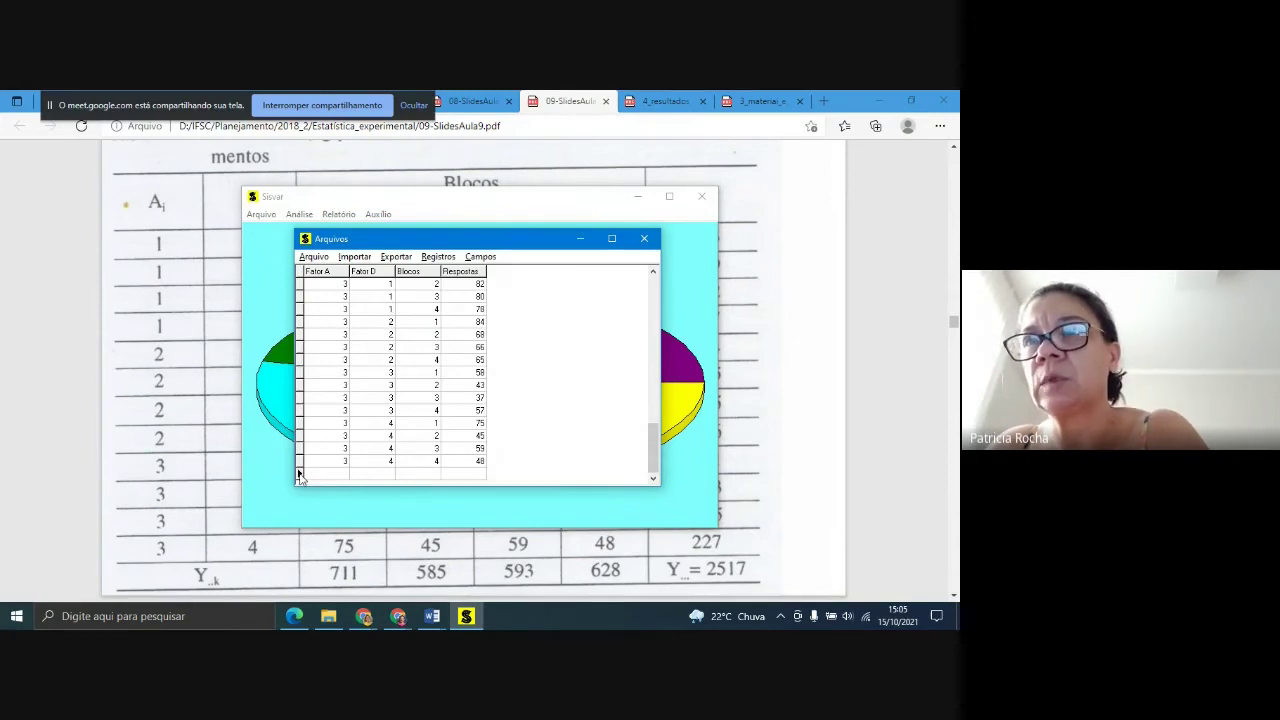
pyautogui.click(315, 257)
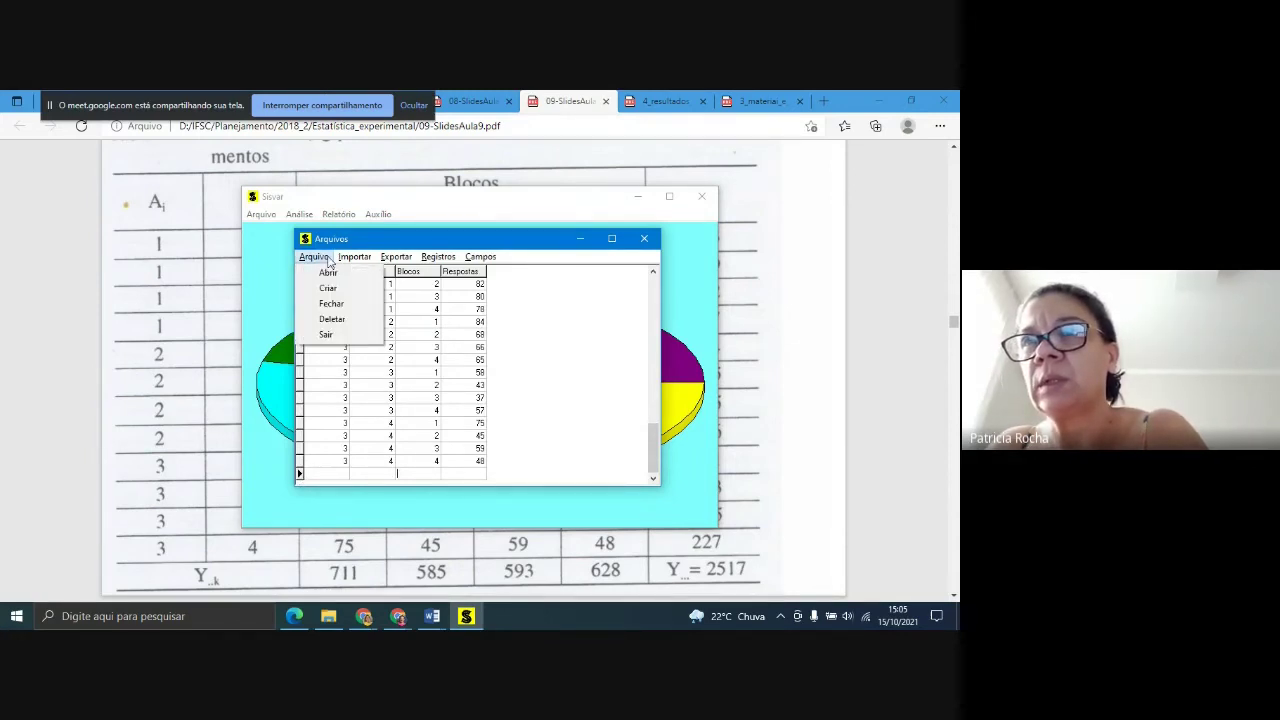
pyautogui.click(327, 258)
pyautogui.click(327, 258)
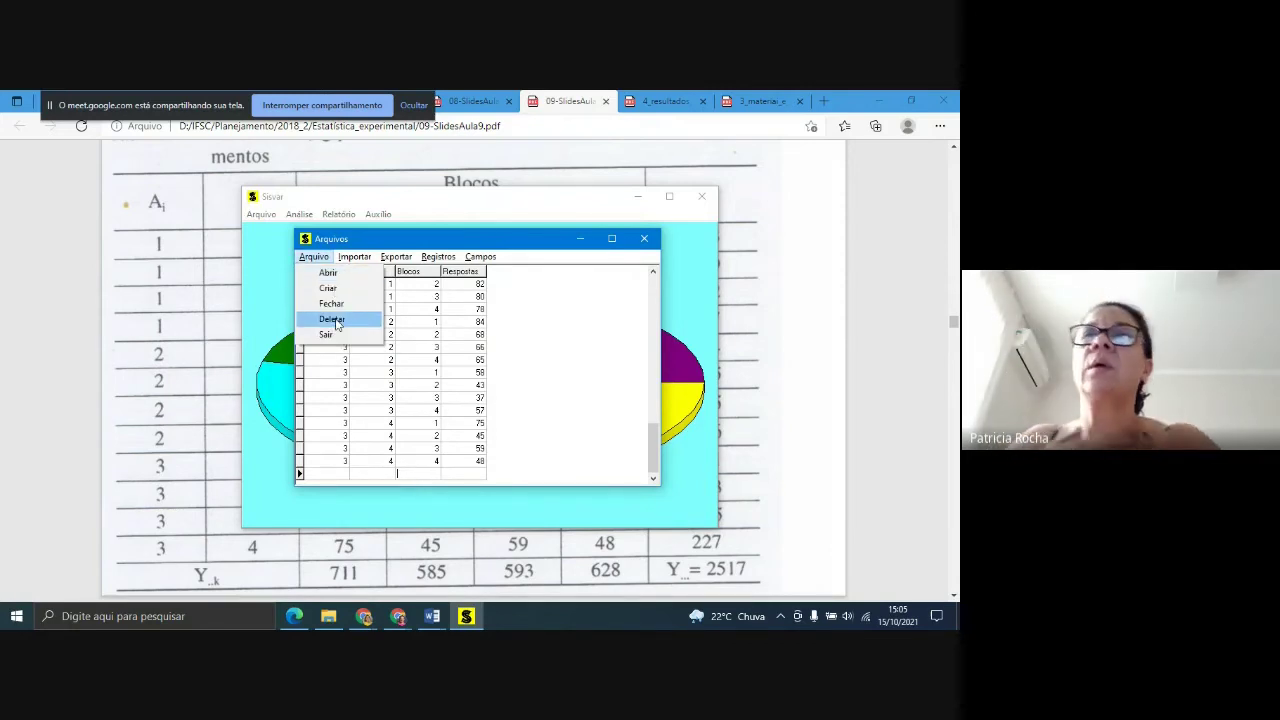
pyautogui.click(333, 320)
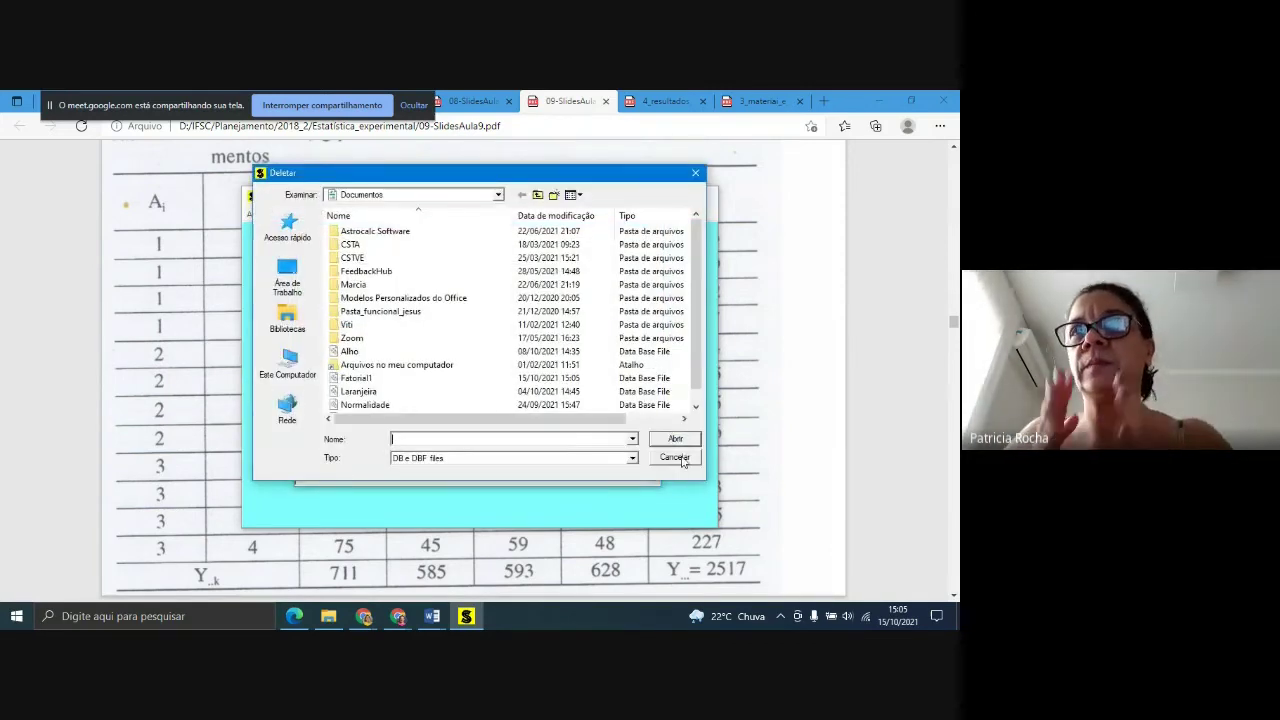
pyautogui.click(681, 460)
pyautogui.click(310, 258)
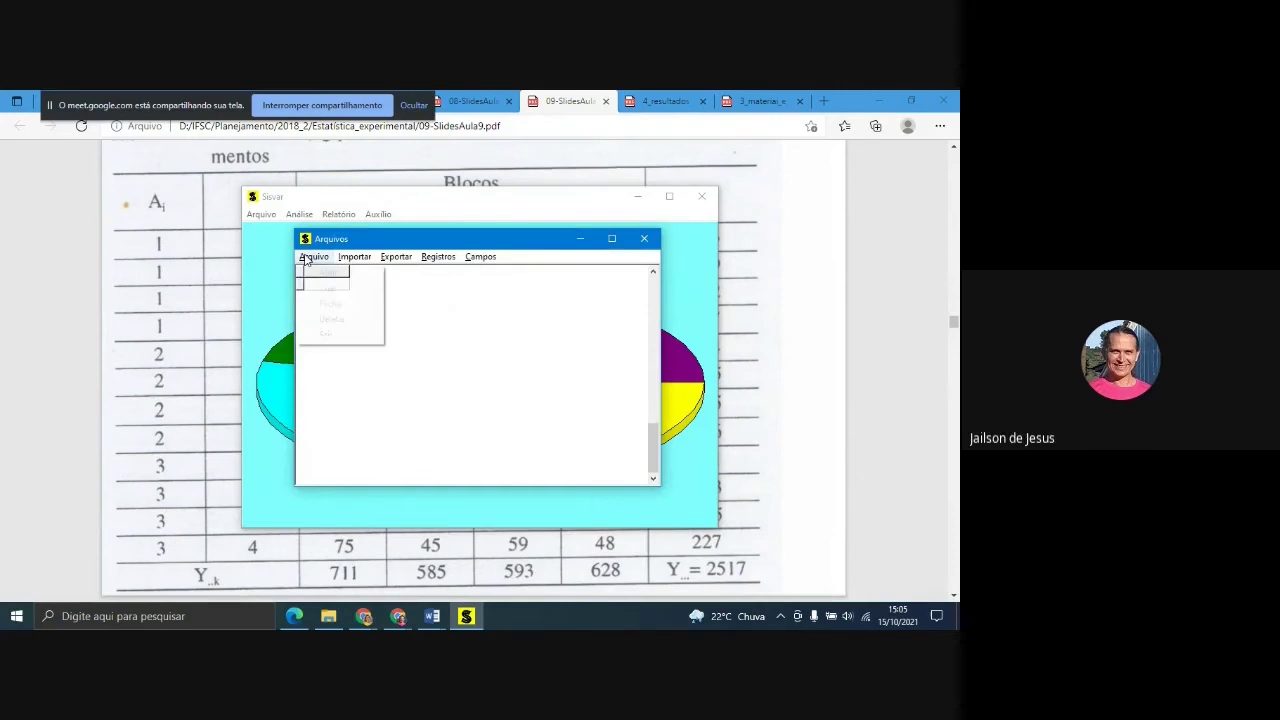
pyautogui.moveTo(480, 256)
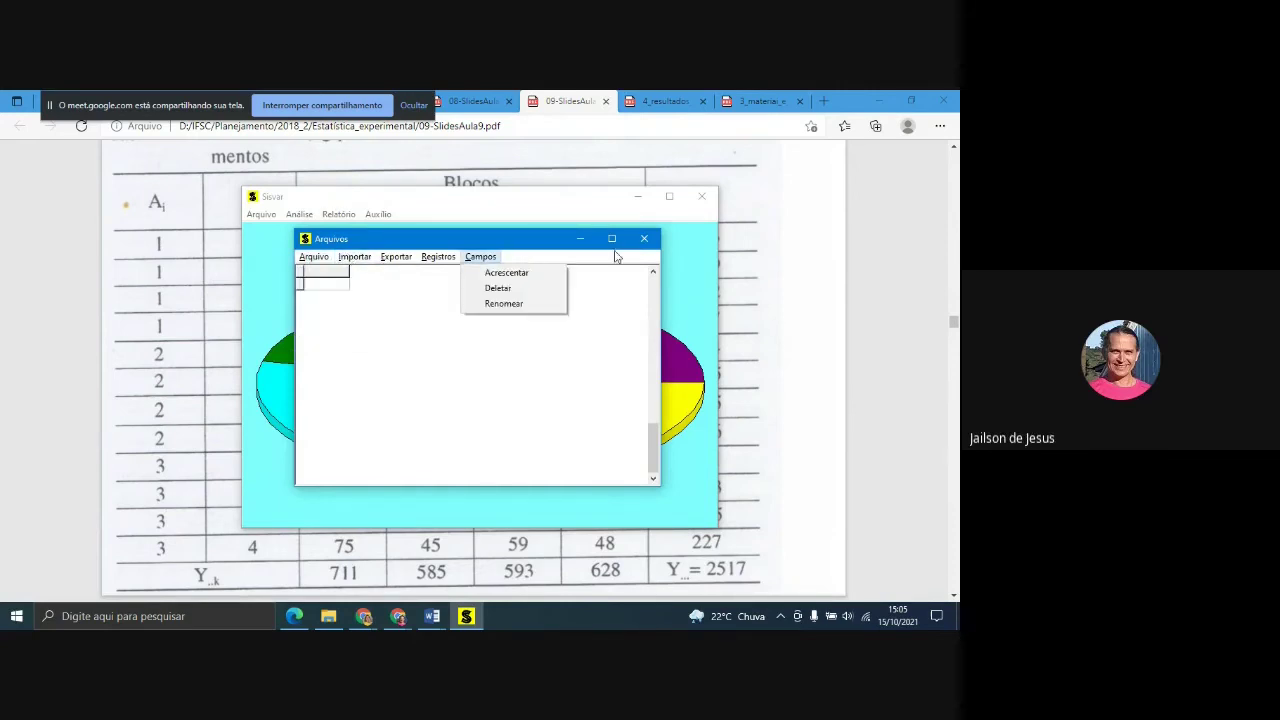
# - Restart the data file manager and reopen the Fatorial1 data file from the Documentos folder
pyautogui.click(644, 238)
pyautogui.click(261, 214)
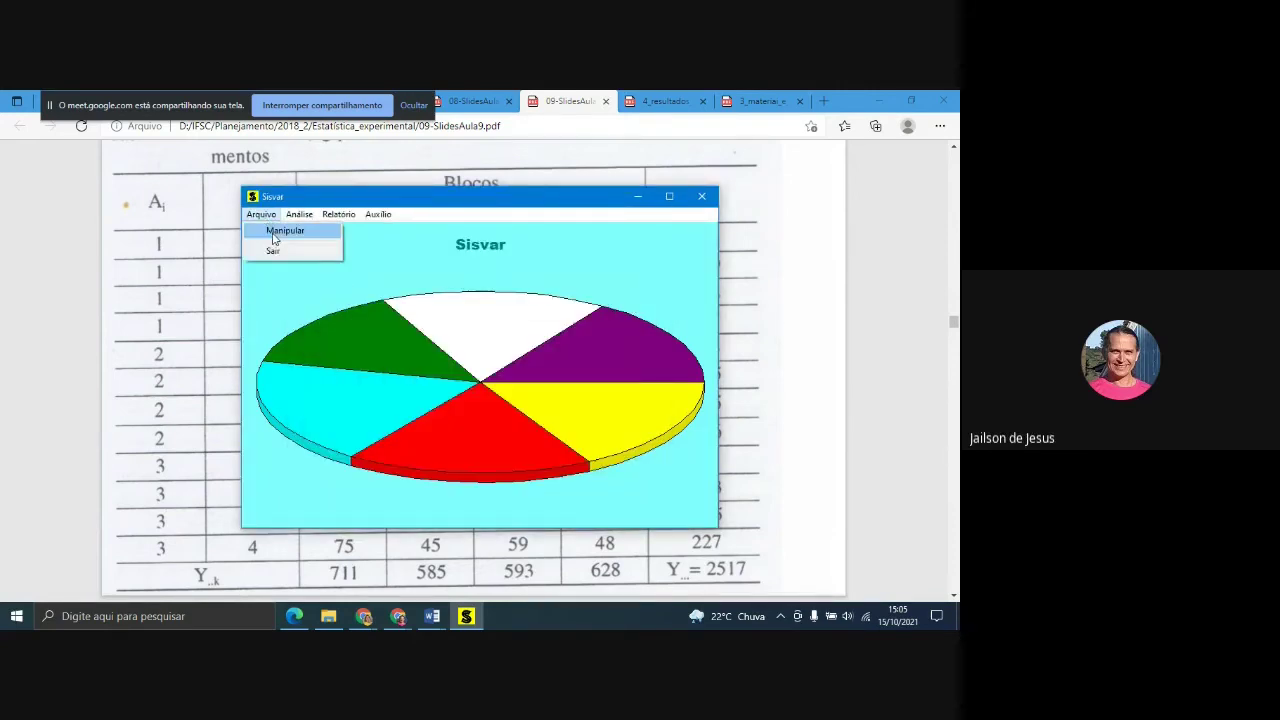
pyautogui.click(274, 234)
pyautogui.click(313, 256)
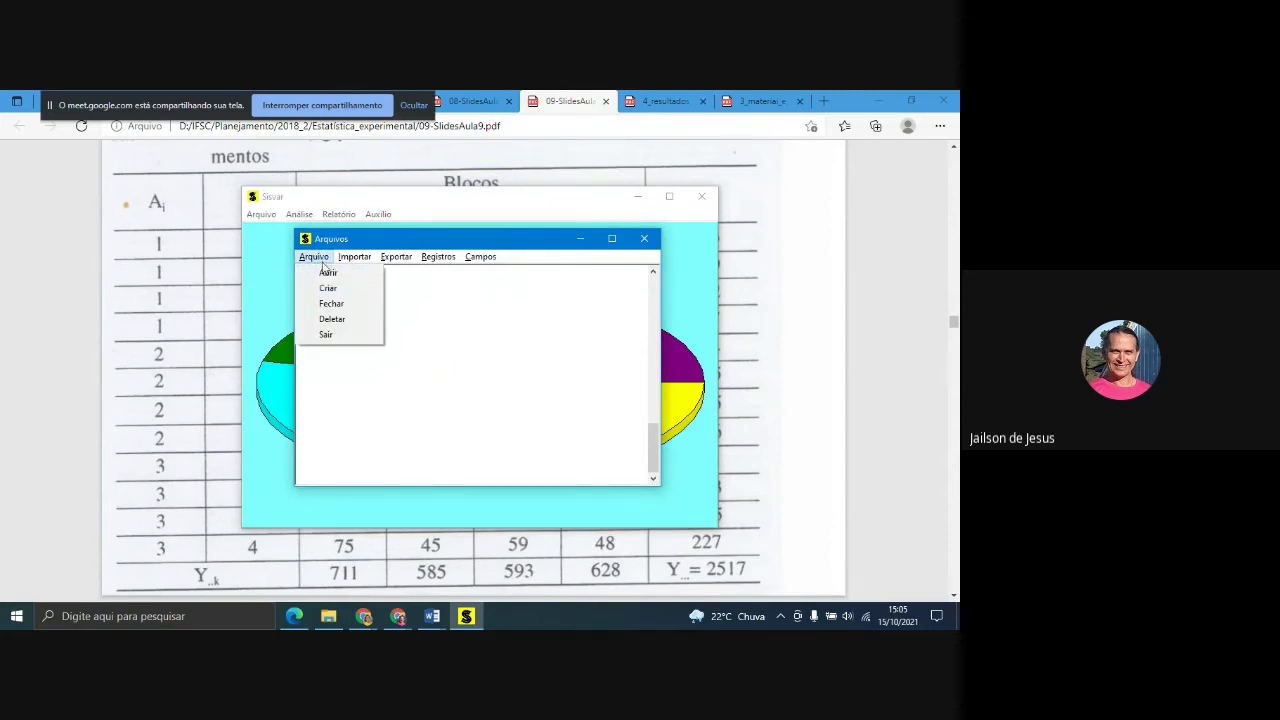
pyautogui.click(328, 272)
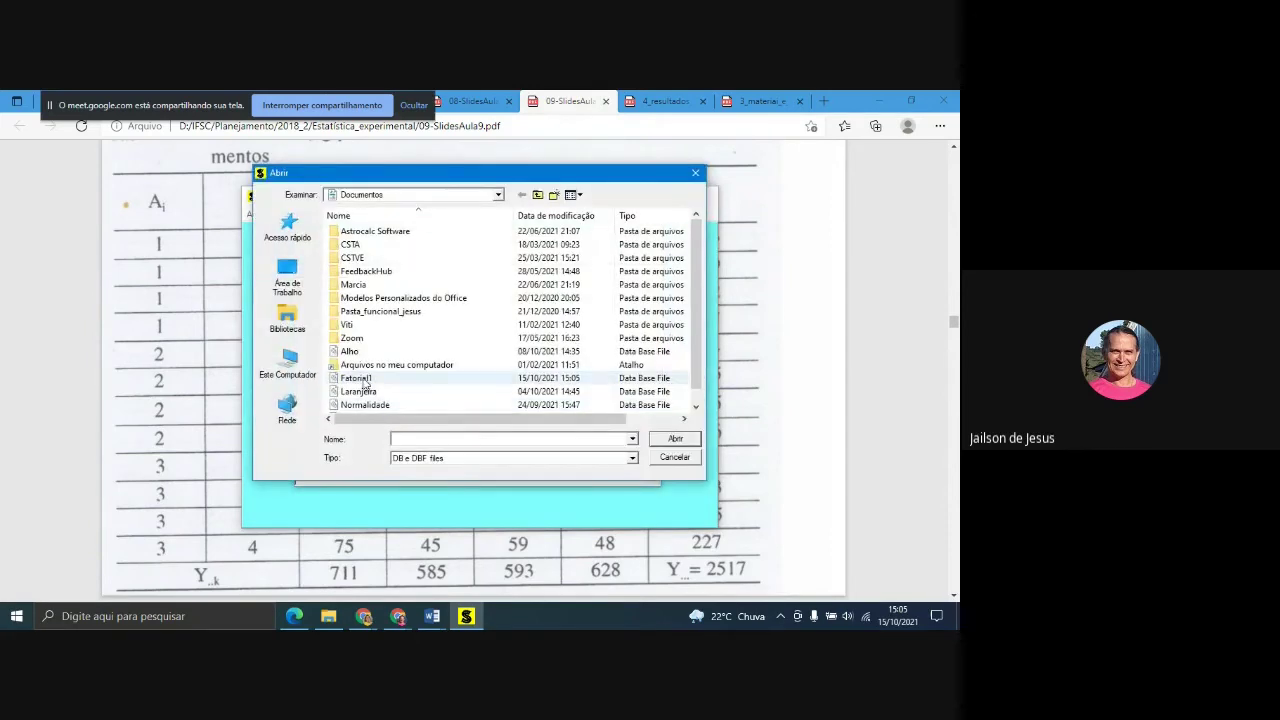
pyautogui.click(420, 378)
pyautogui.click(675, 439)
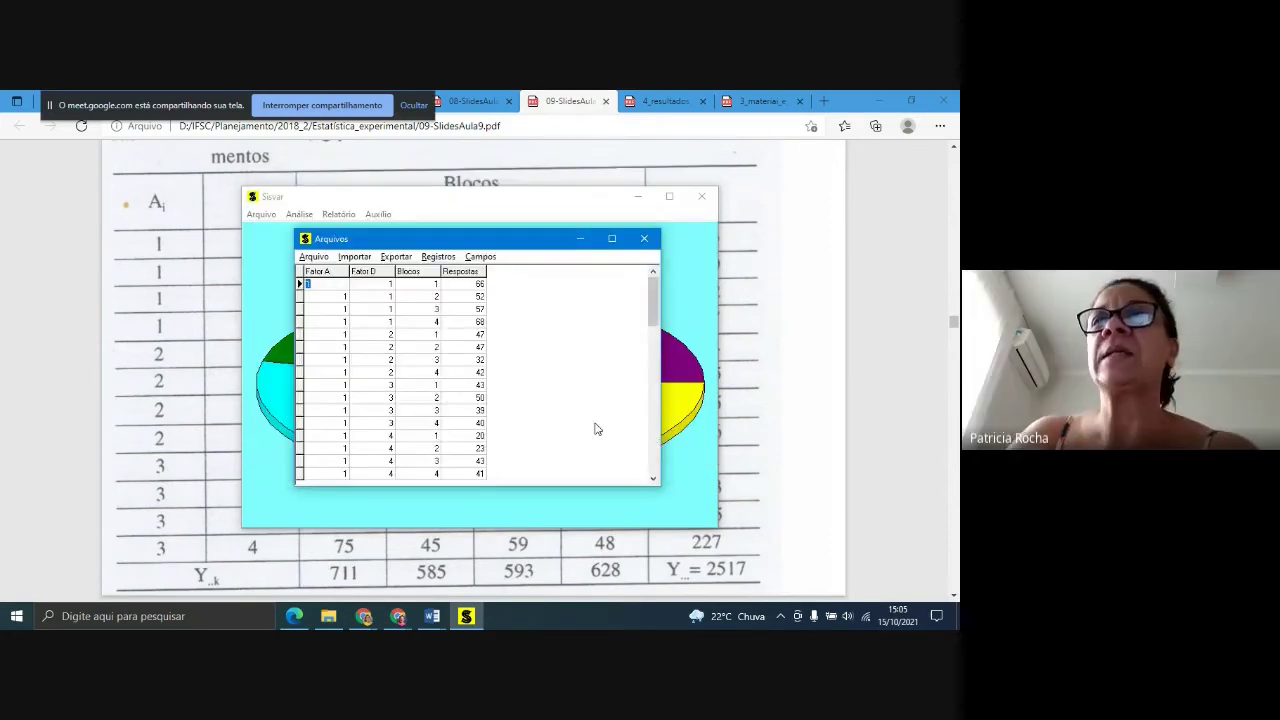
# - Activate record deletion mode and delete the blank last record of the Fatorial1 data file
pyautogui.scroll(-10, 650, 470)
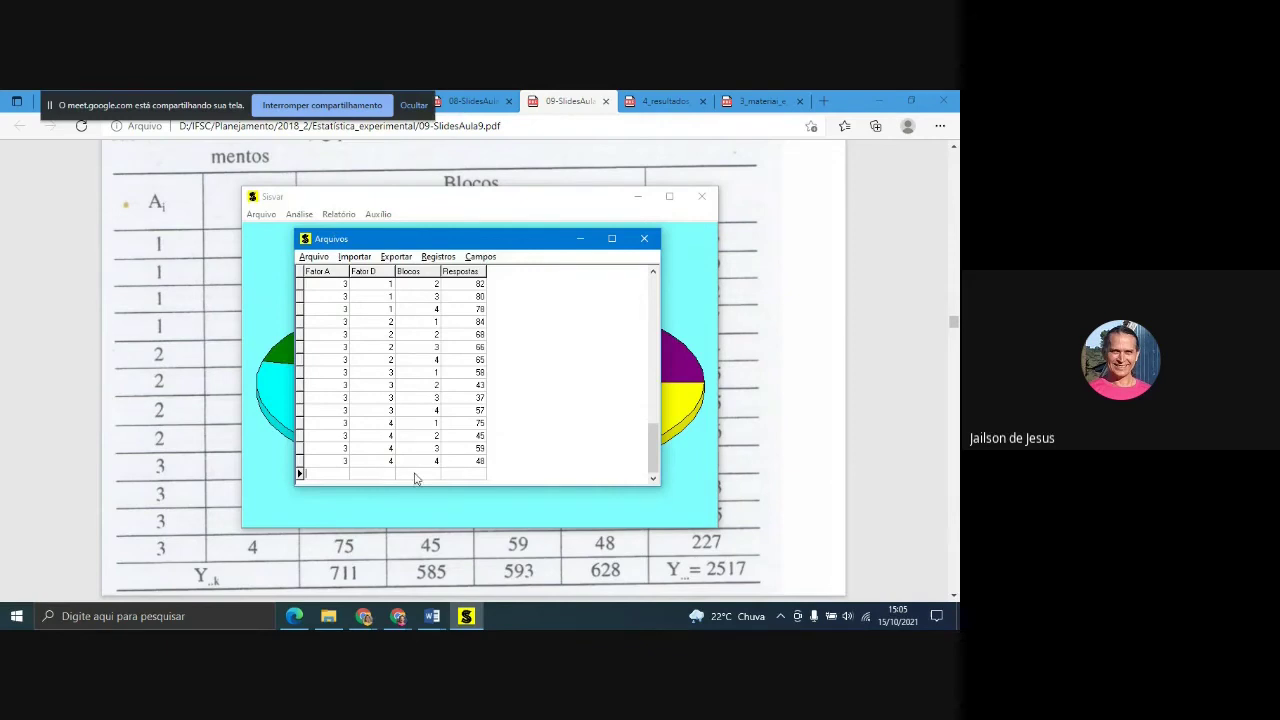
pyautogui.click(372, 474)
pyautogui.press('Tab')
pyautogui.press('Tab')
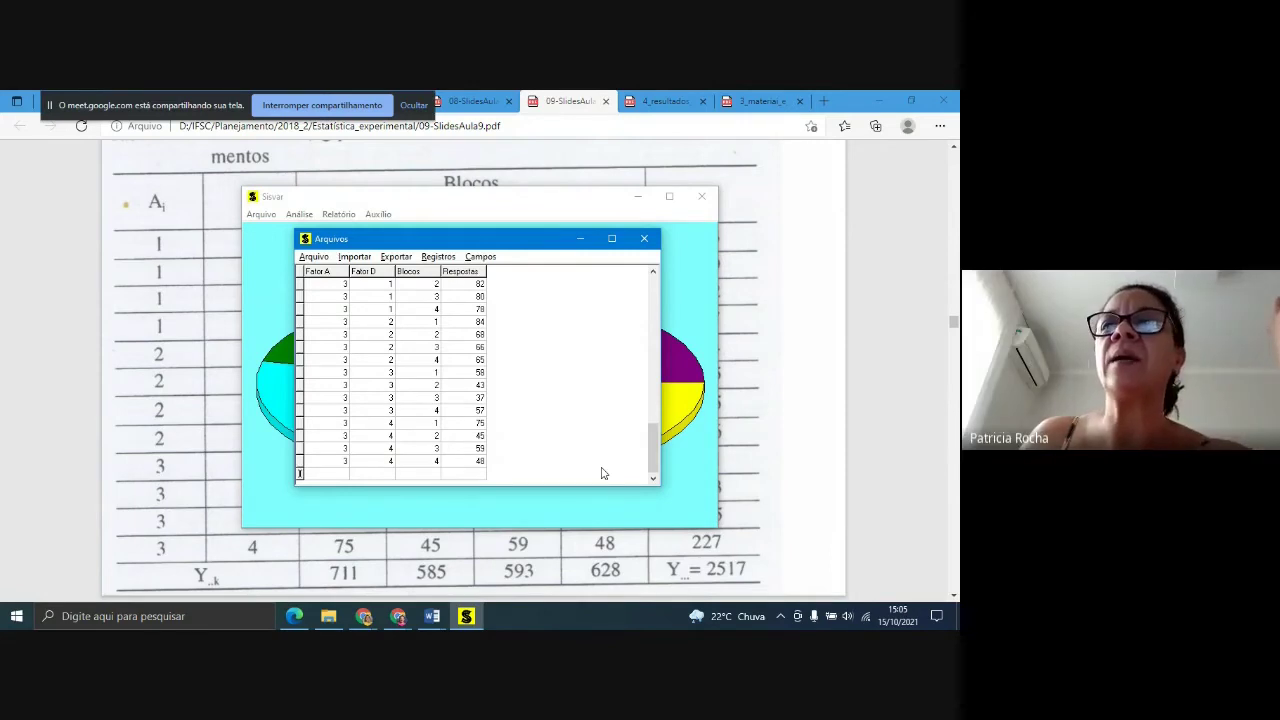
pyautogui.click(299, 474)
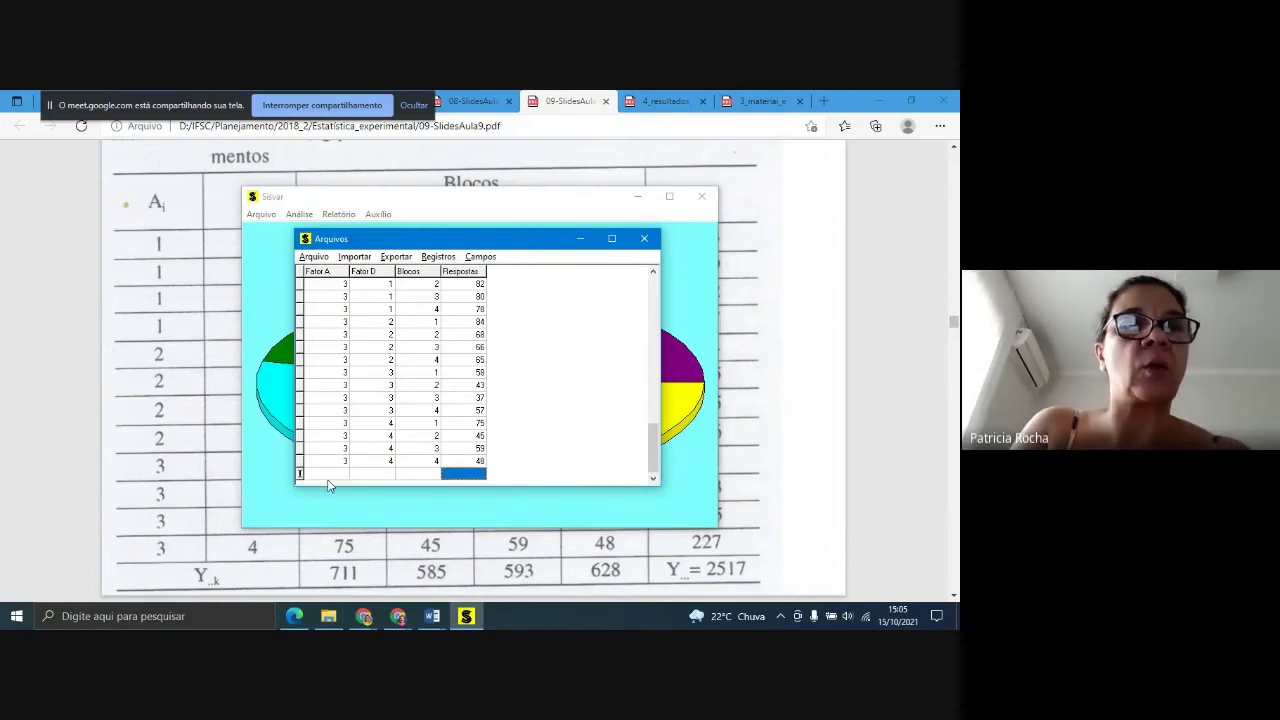
pyautogui.click(314, 257)
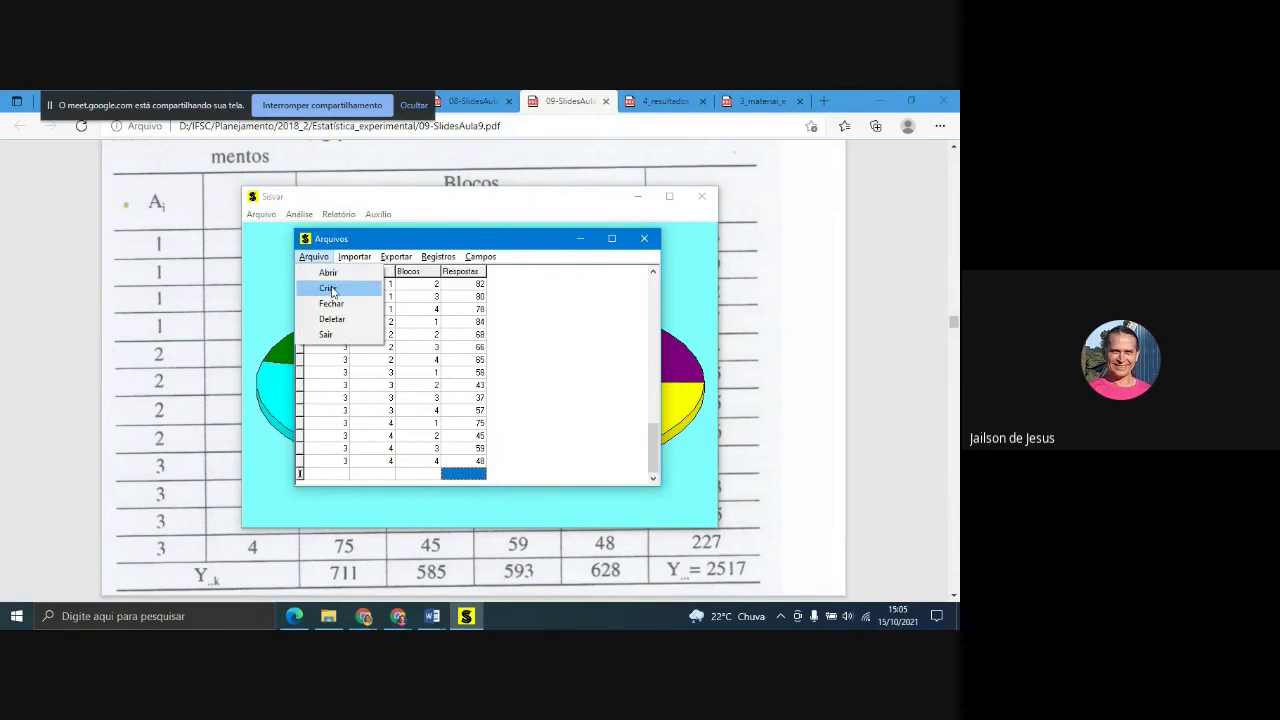
pyautogui.moveTo(481, 260)
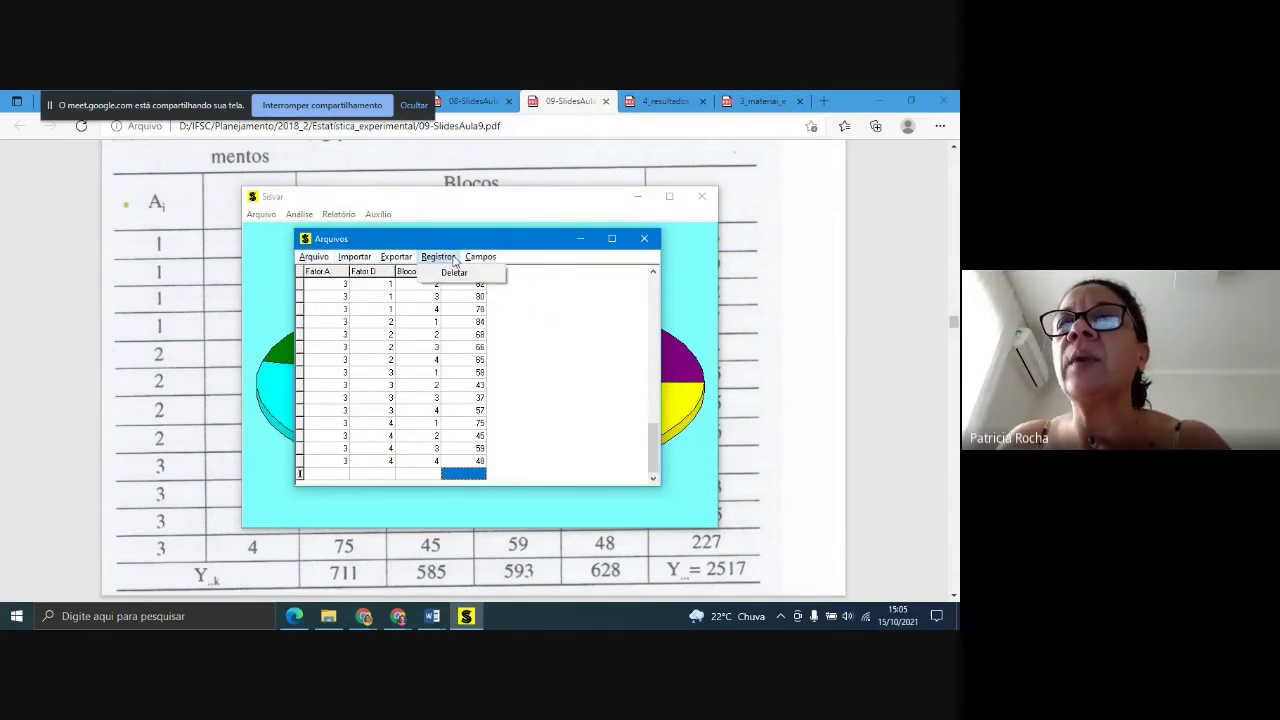
pyautogui.click(454, 272)
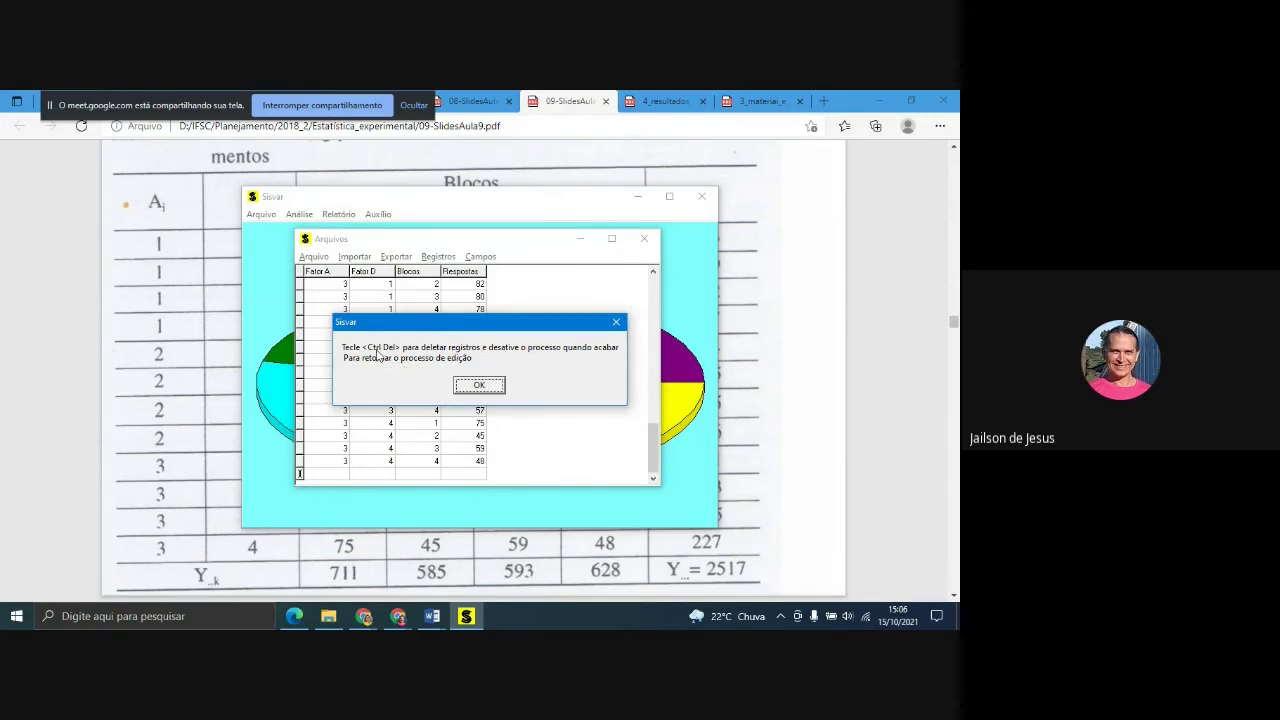
pyautogui.click(475, 386)
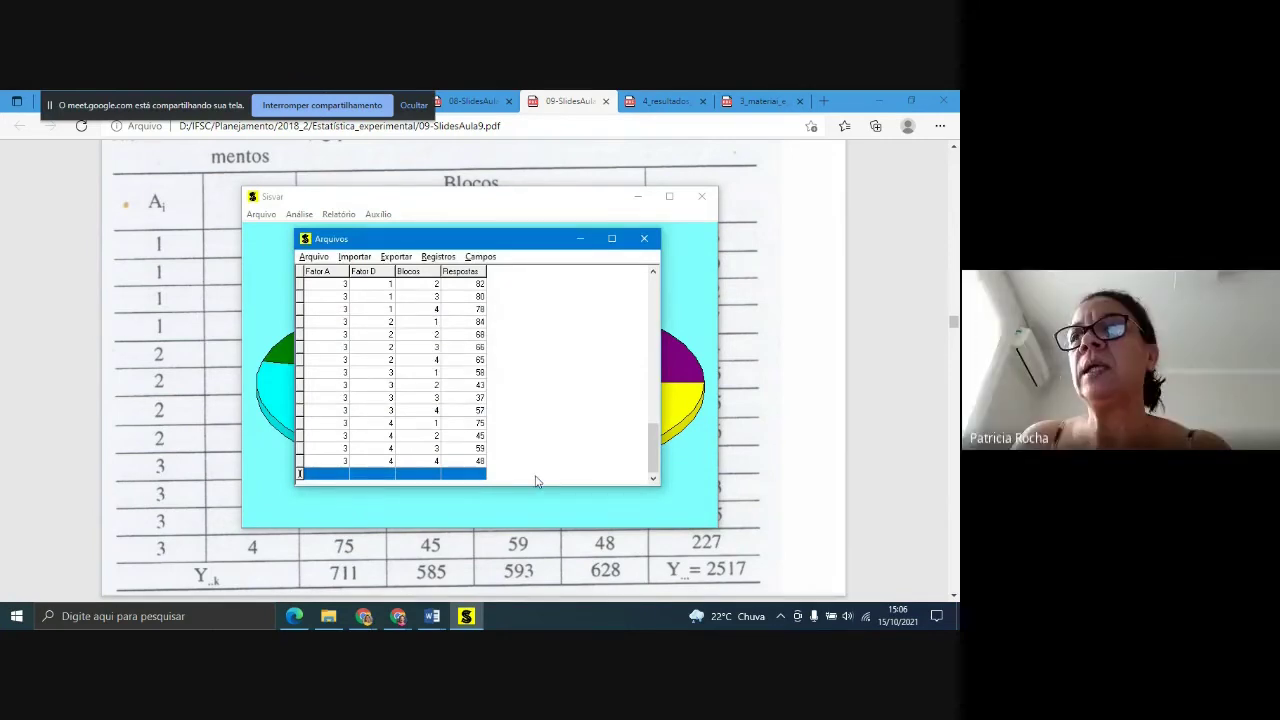
pyautogui.hotkey('ctrl', 'Delete')
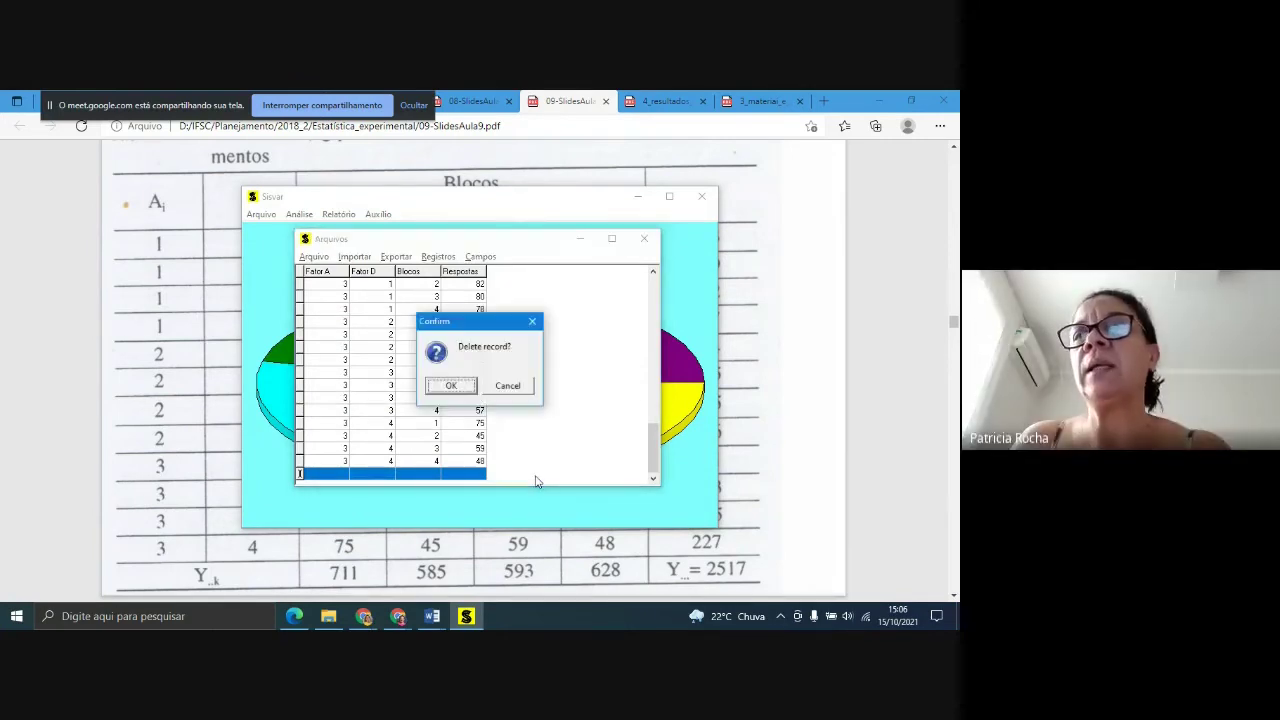
pyautogui.click(452, 387)
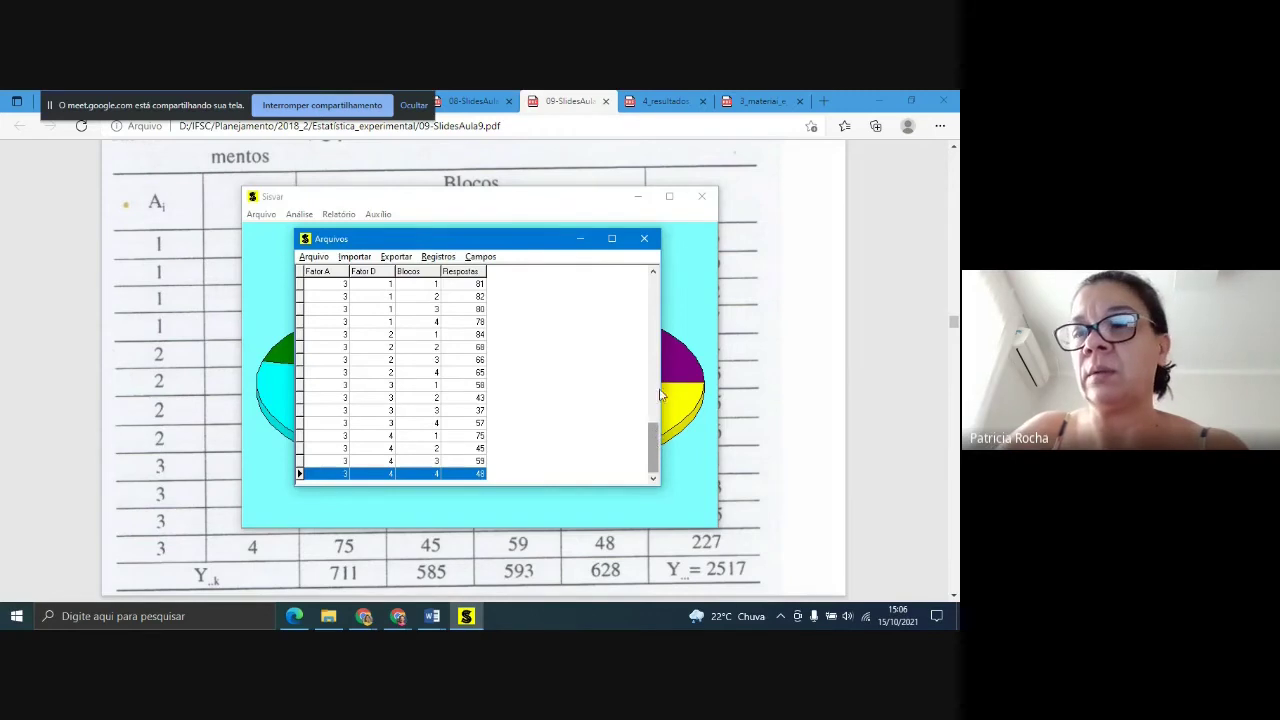
# - Look over the data records from the last back to the first and check the report window
pyautogui.click(644, 238)
pyautogui.click(262, 214)
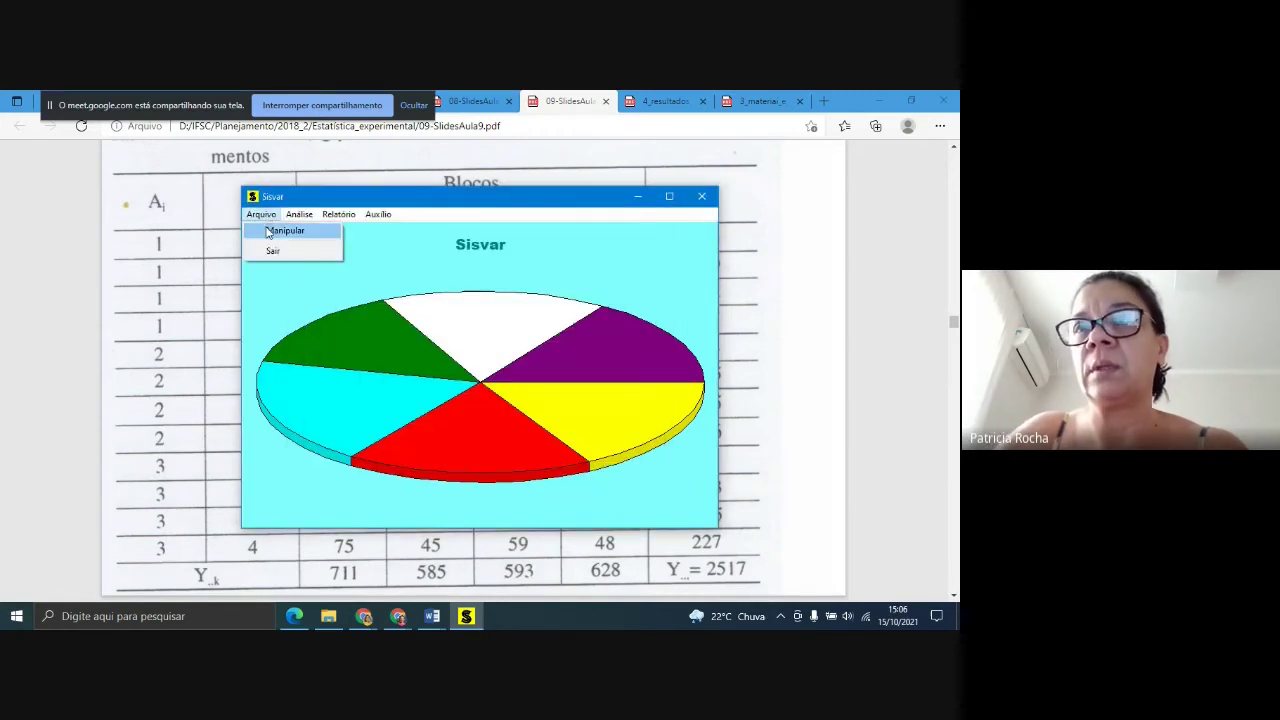
pyautogui.click(280, 229)
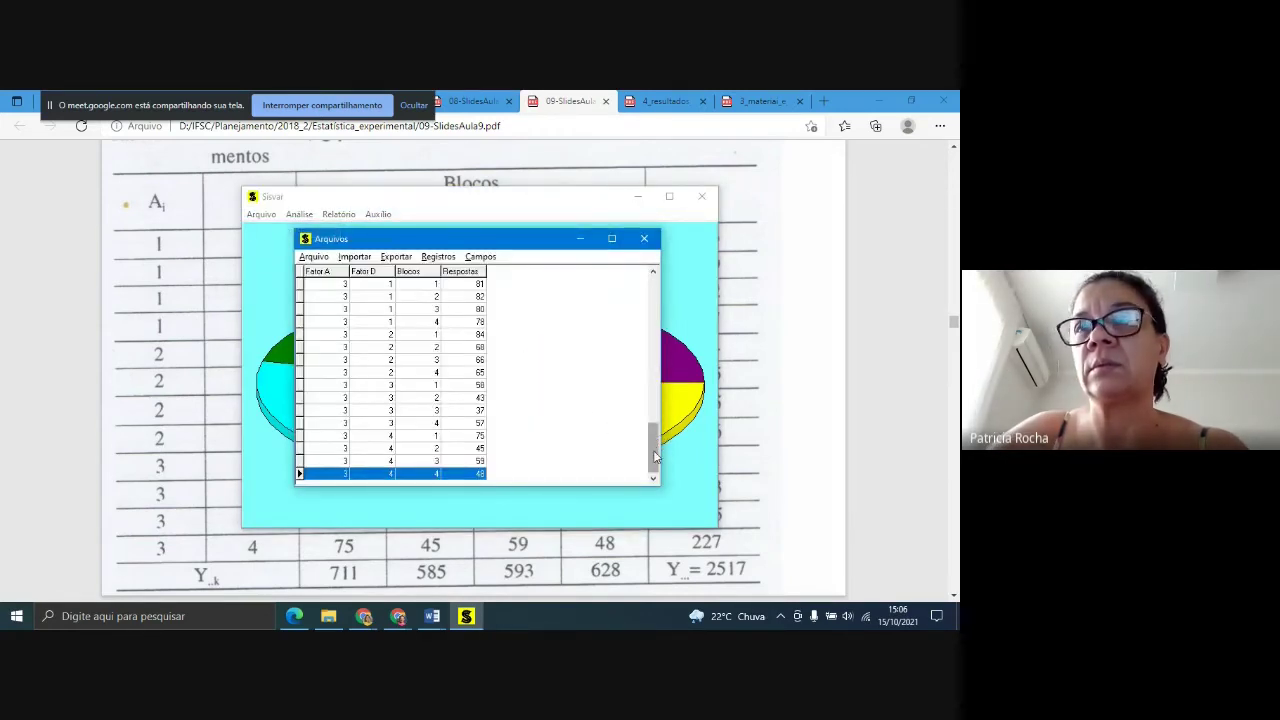
pyautogui.moveTo(660, 442); pyautogui.dragTo(653, 275)
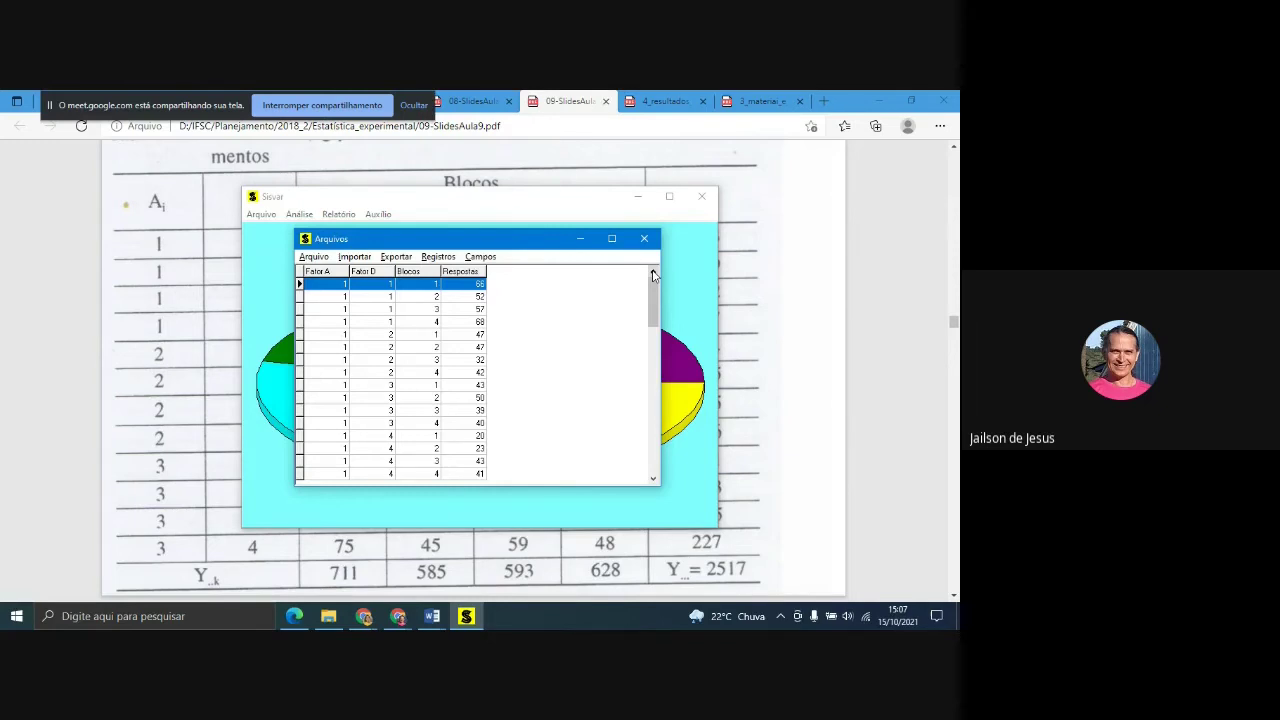
pyautogui.click(644, 244)
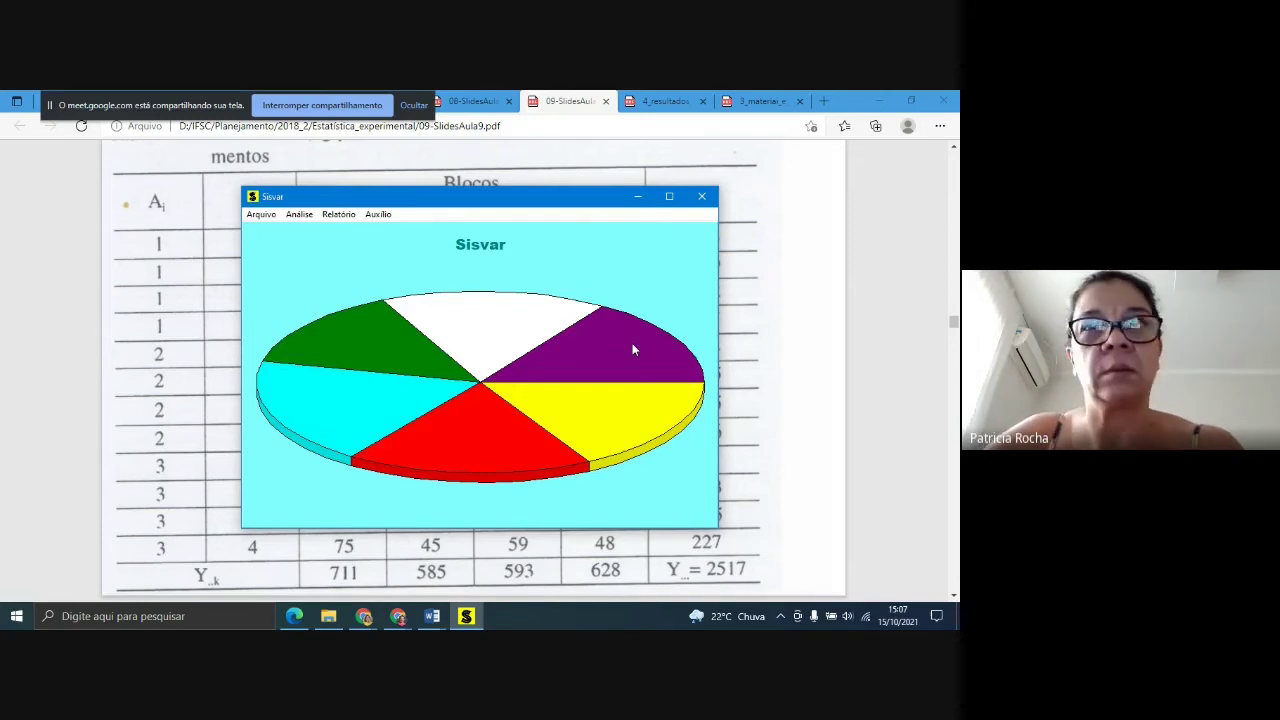
pyautogui.click(340, 215)
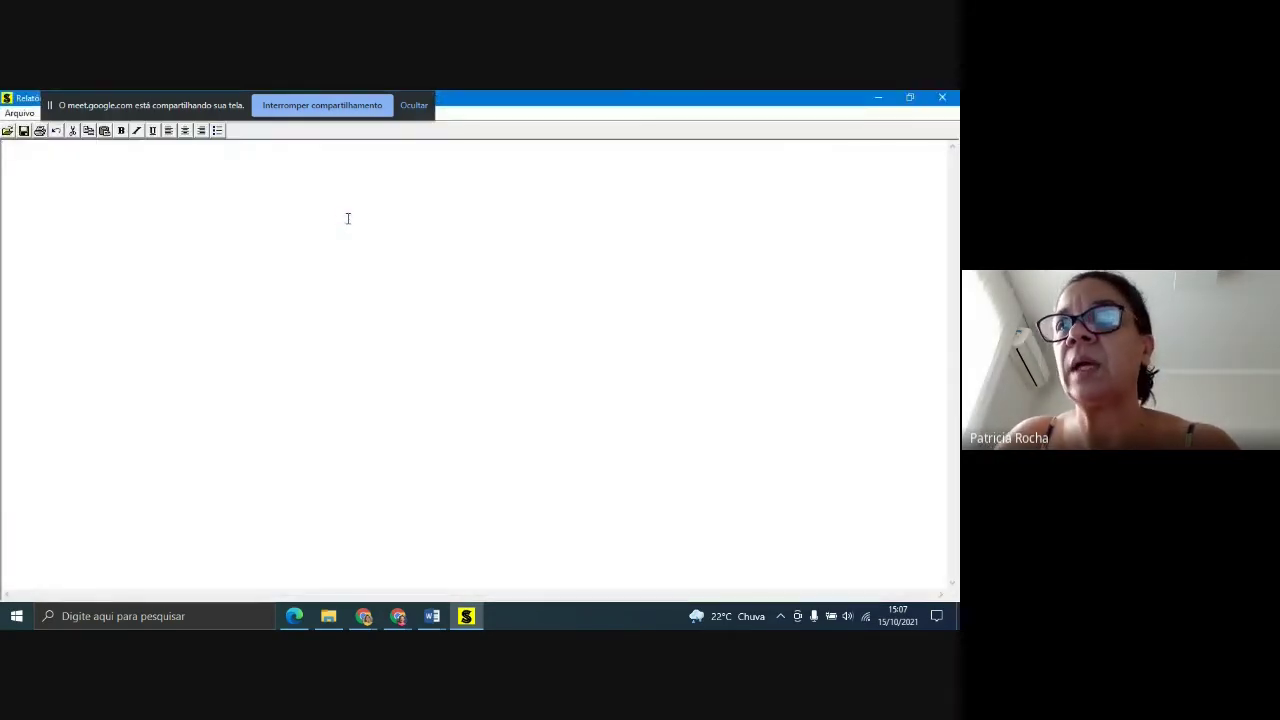
pyautogui.hotkey('alt', 'F4')
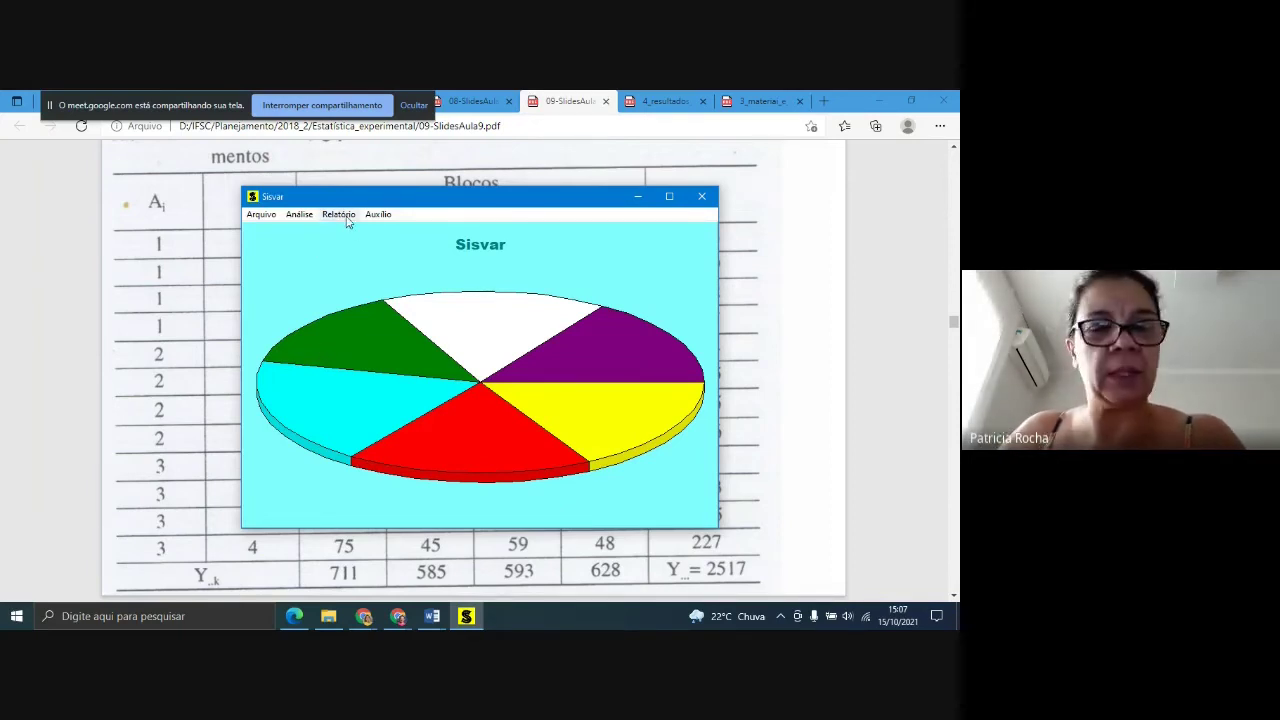
# - Return to the data file manager and inspect the final Fator A level 3 records down to the last one
pyautogui.click(260, 214)
pyautogui.click(285, 229)
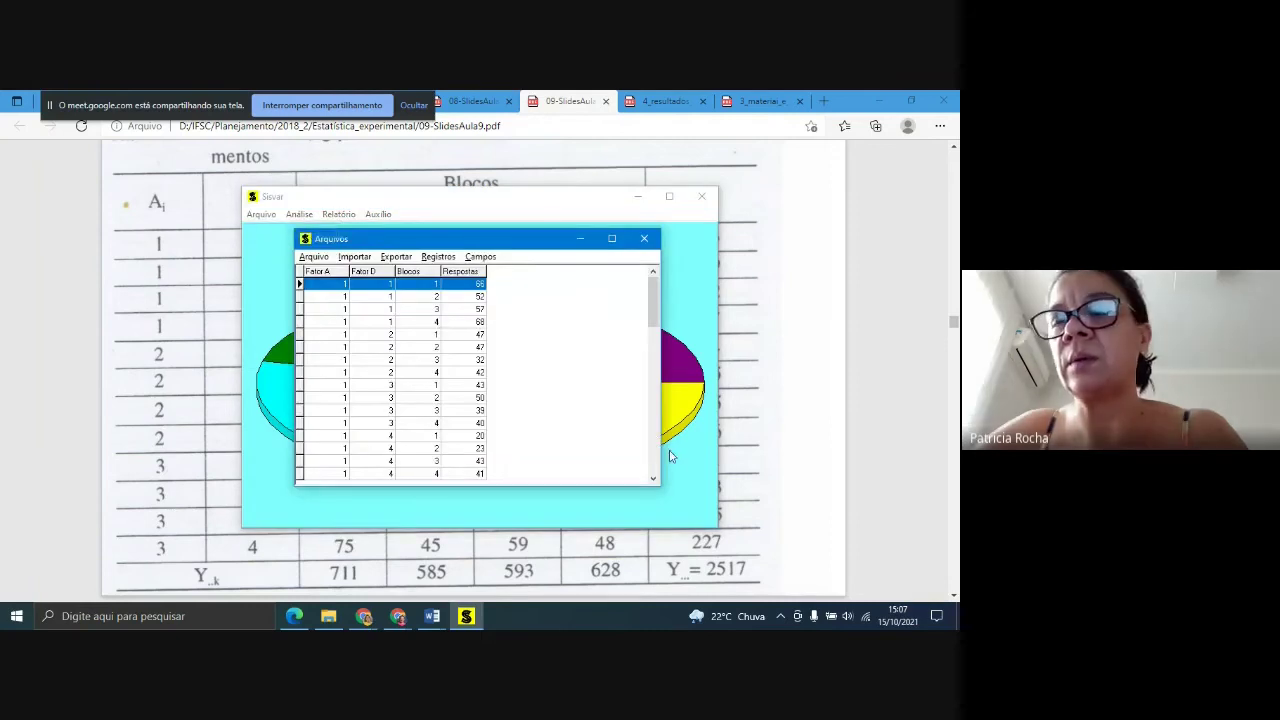
pyautogui.moveTo(655, 310); pyautogui.dragTo(655, 462)
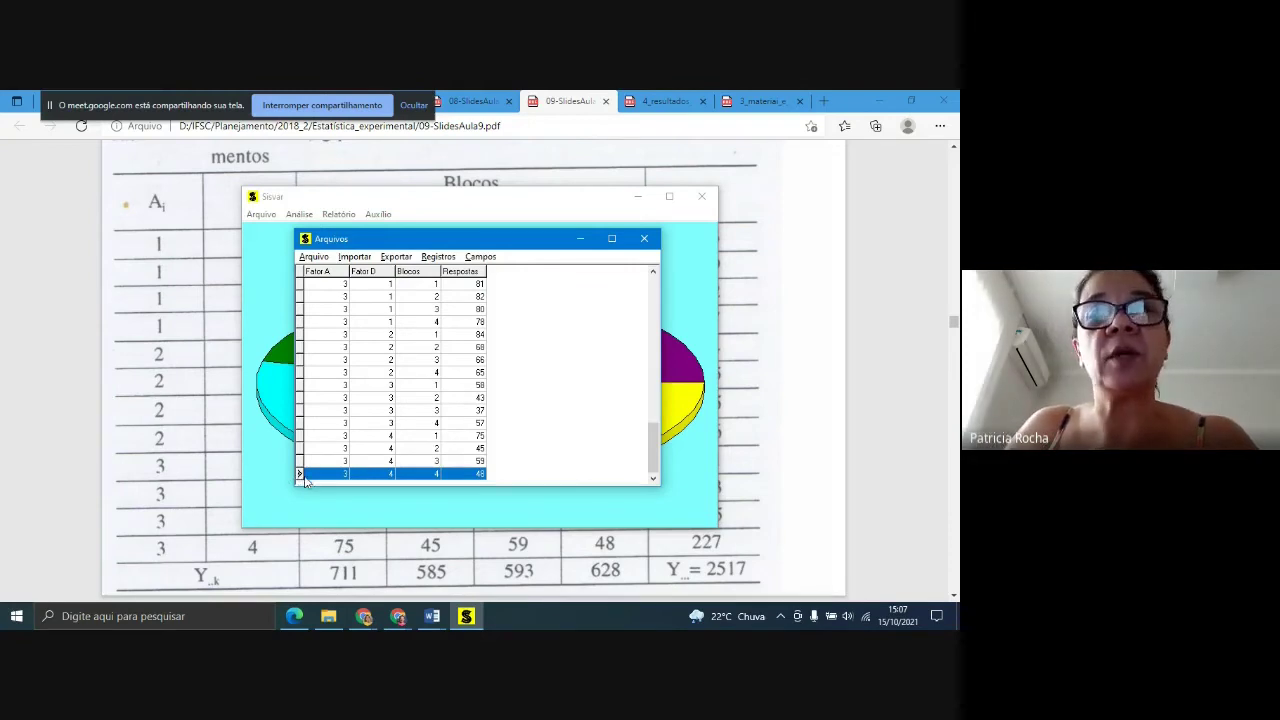
pyautogui.click(370, 387)
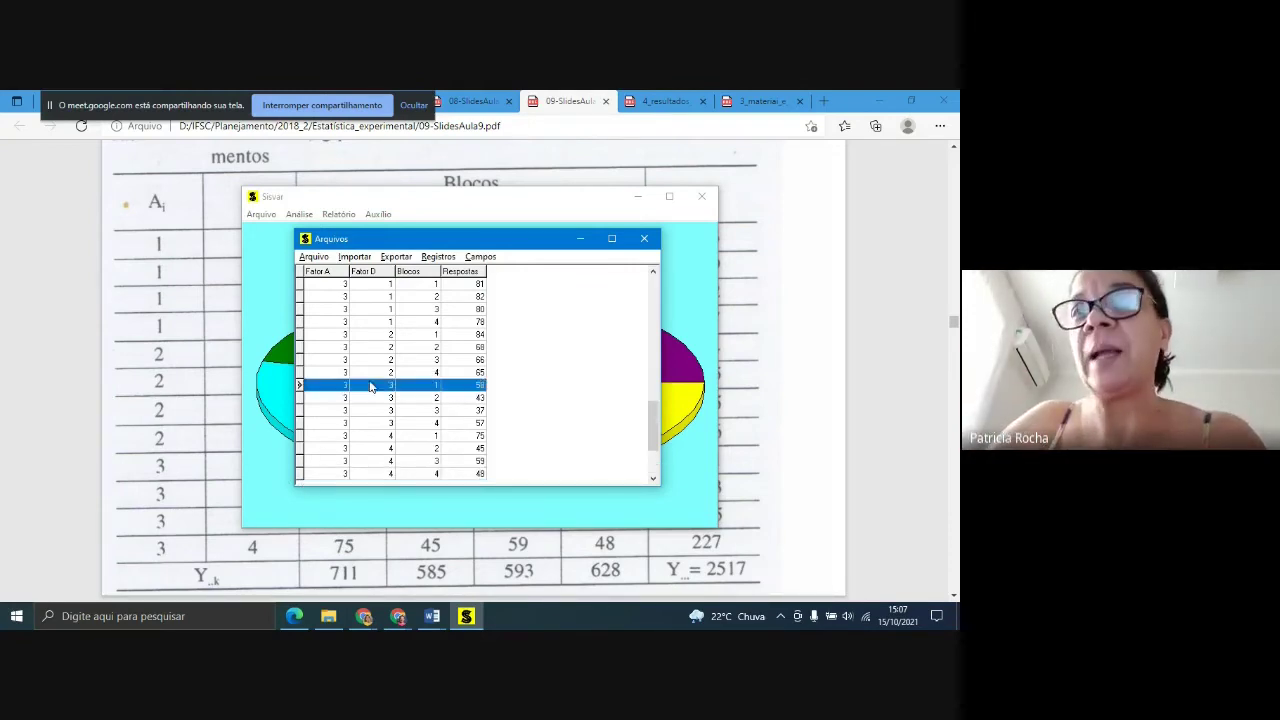
pyautogui.click(340, 450)
pyautogui.click(337, 473)
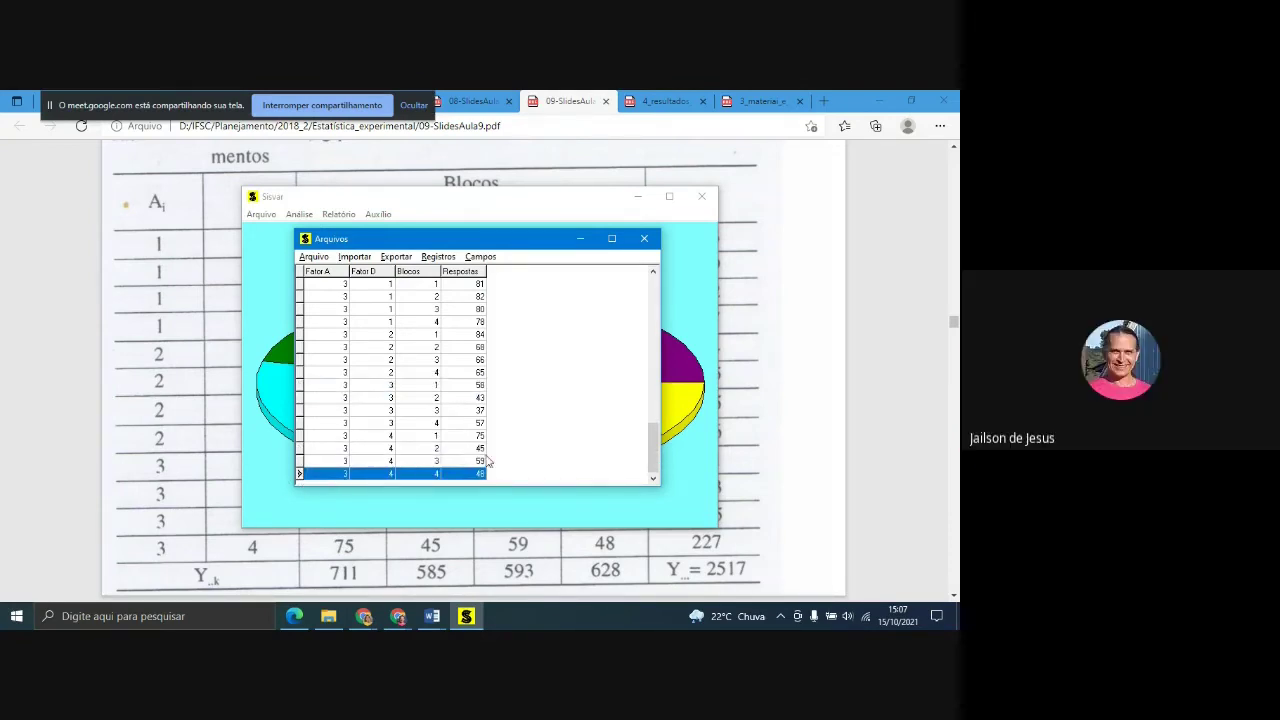
# - Deactivate record deletion mode to return the data file to editing, and close the data file manager
pyautogui.click(437, 256)
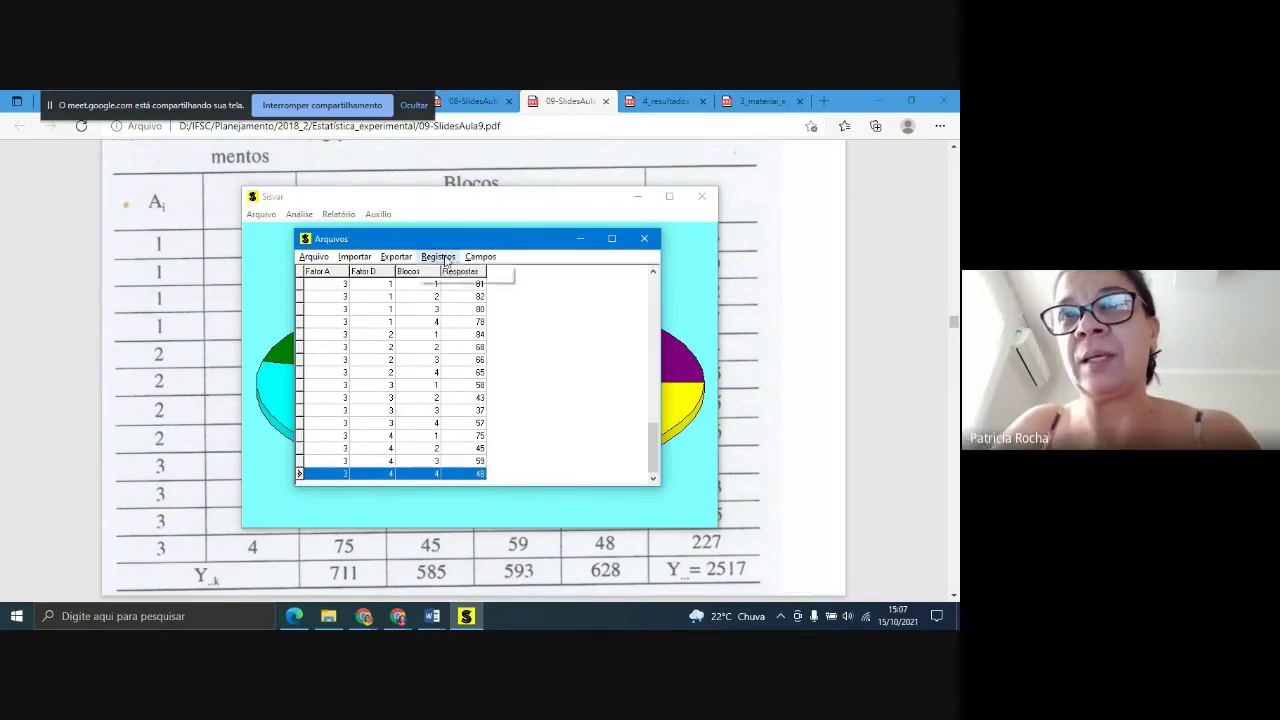
pyautogui.click(455, 278)
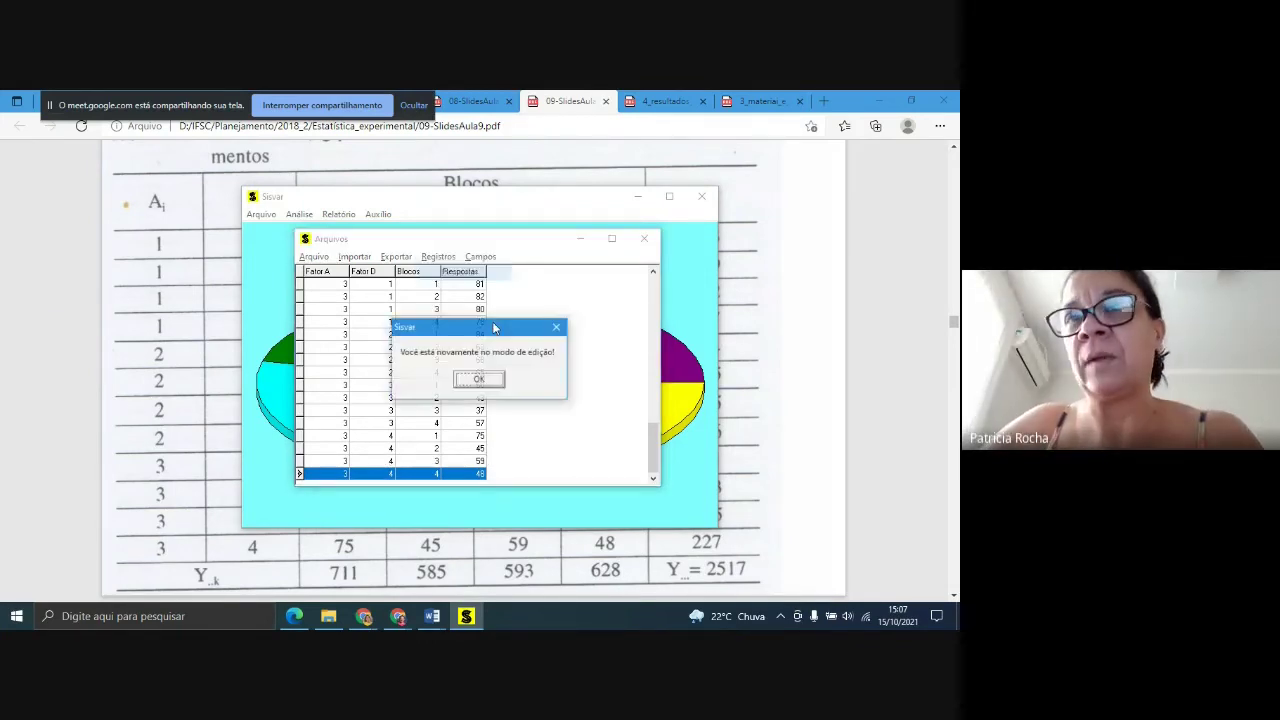
pyautogui.click(479, 379)
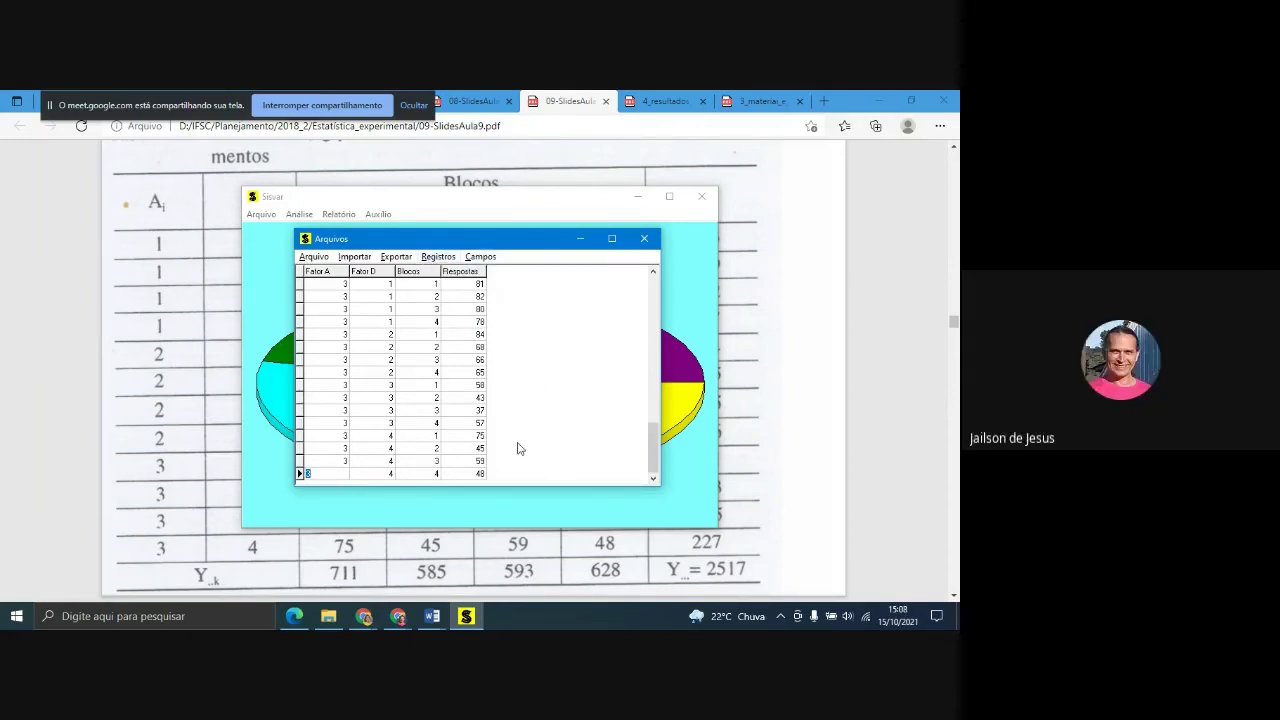
pyautogui.click(644, 238)
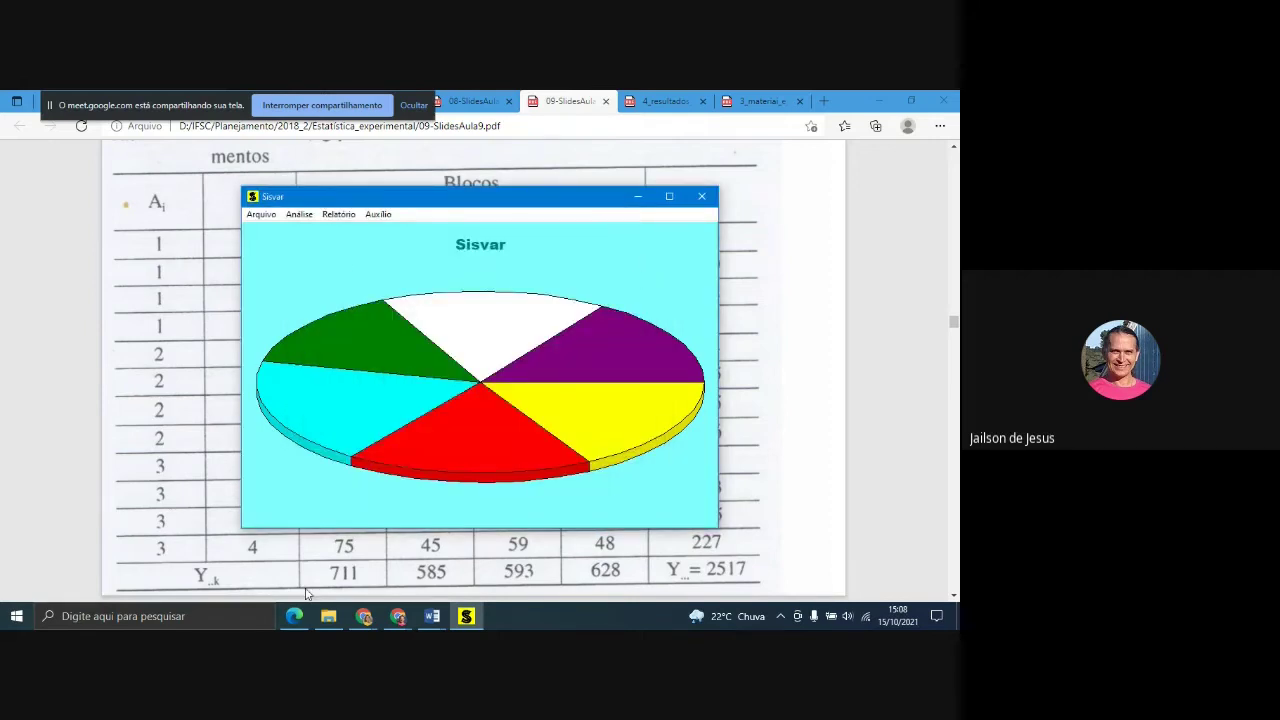
# - Start an analysis of variance (Anava) and load the Fatorial1 data file into it
pyautogui.click(298, 214)
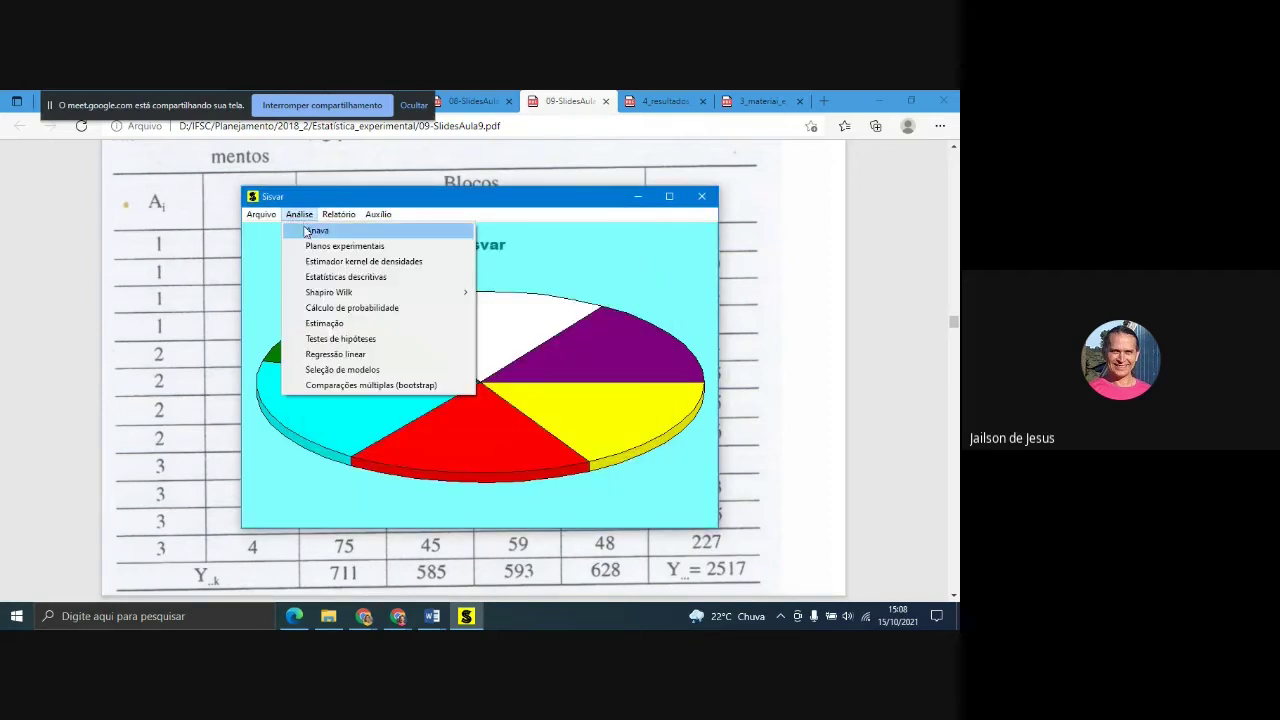
pyautogui.click(298, 214)
pyautogui.click(298, 214)
pyautogui.click(298, 214)
pyautogui.click(298, 214)
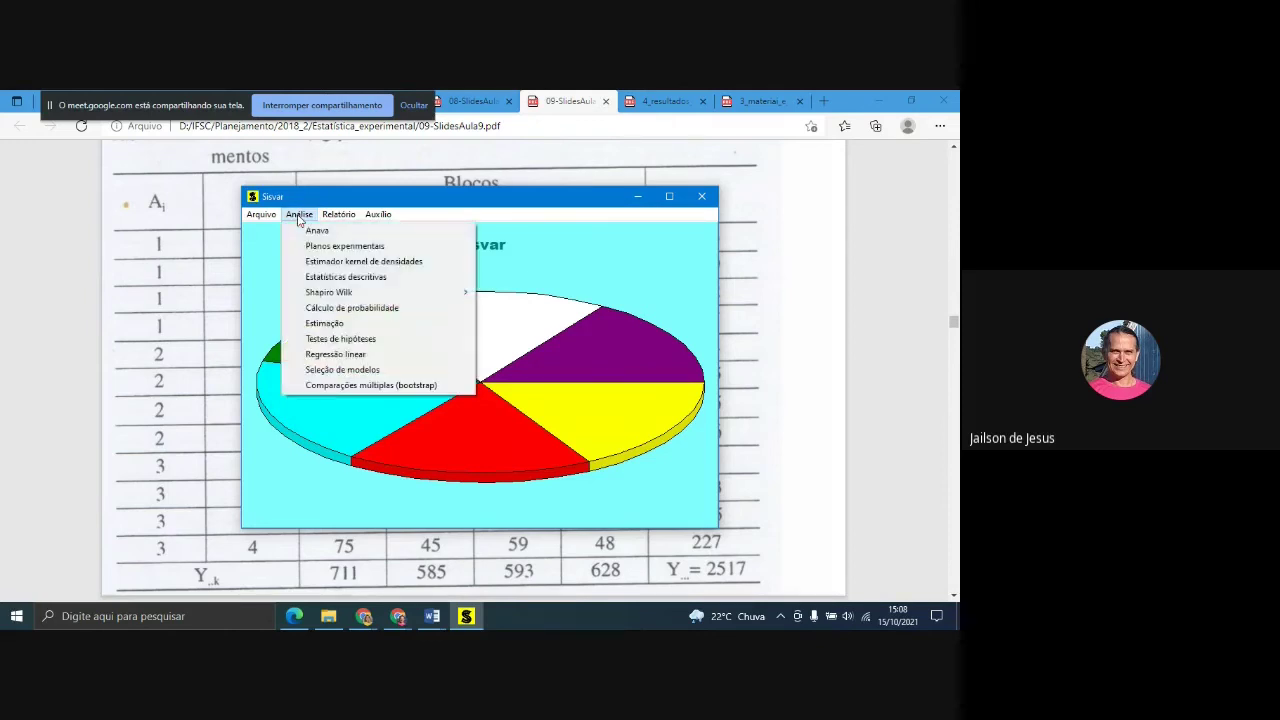
pyautogui.click(313, 231)
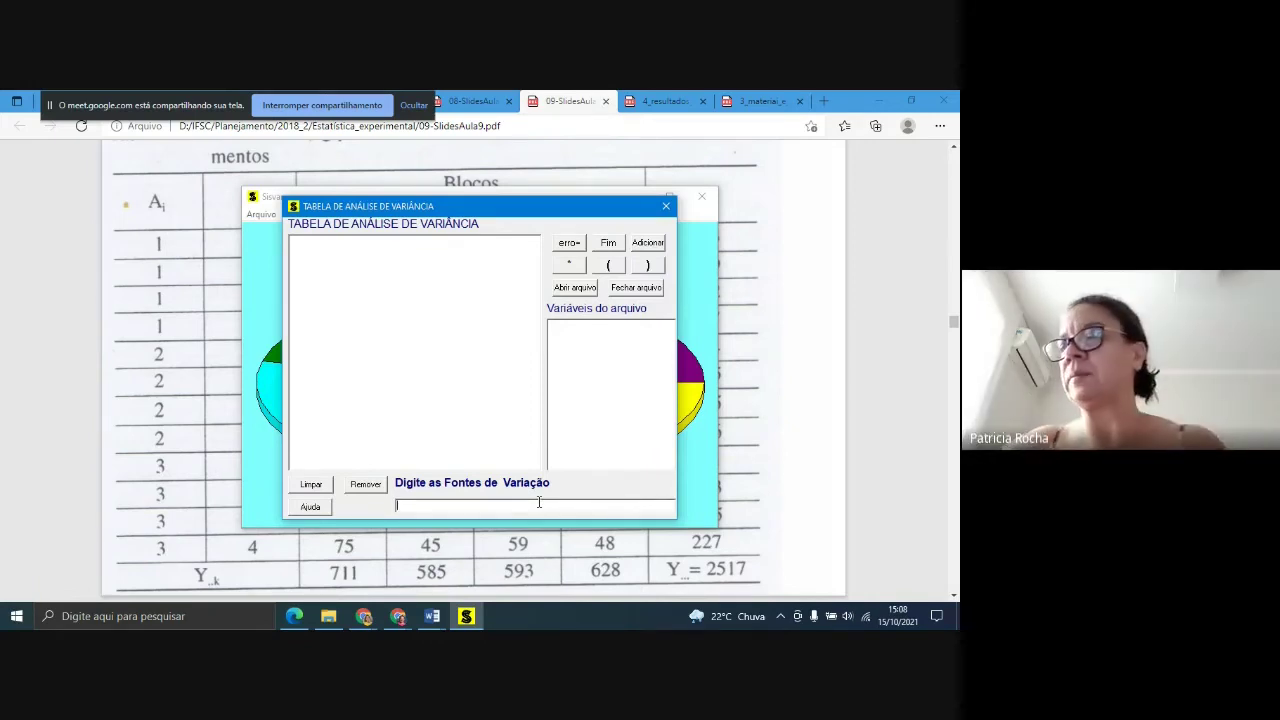
pyautogui.click(584, 294)
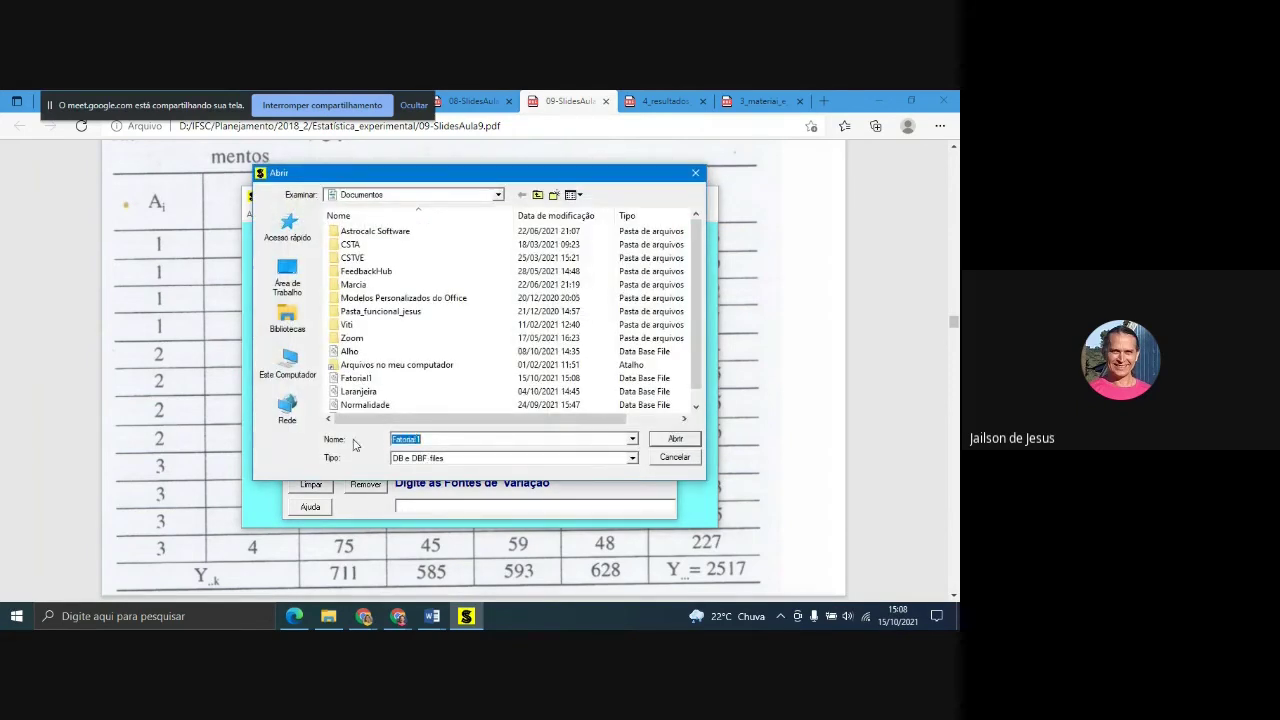
pyautogui.click(666, 438)
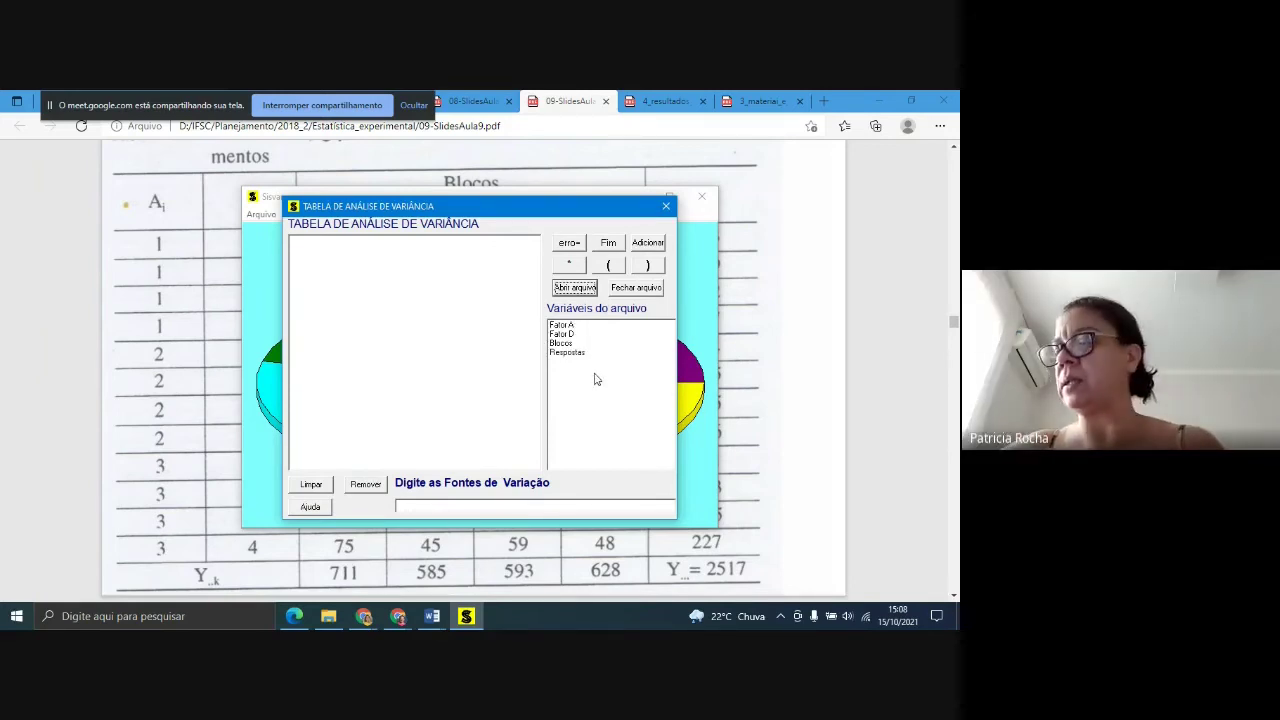
# - Add Fator A and Fator D as sources of variation in the analysis of variance table
pyautogui.doubleClick(570, 328)
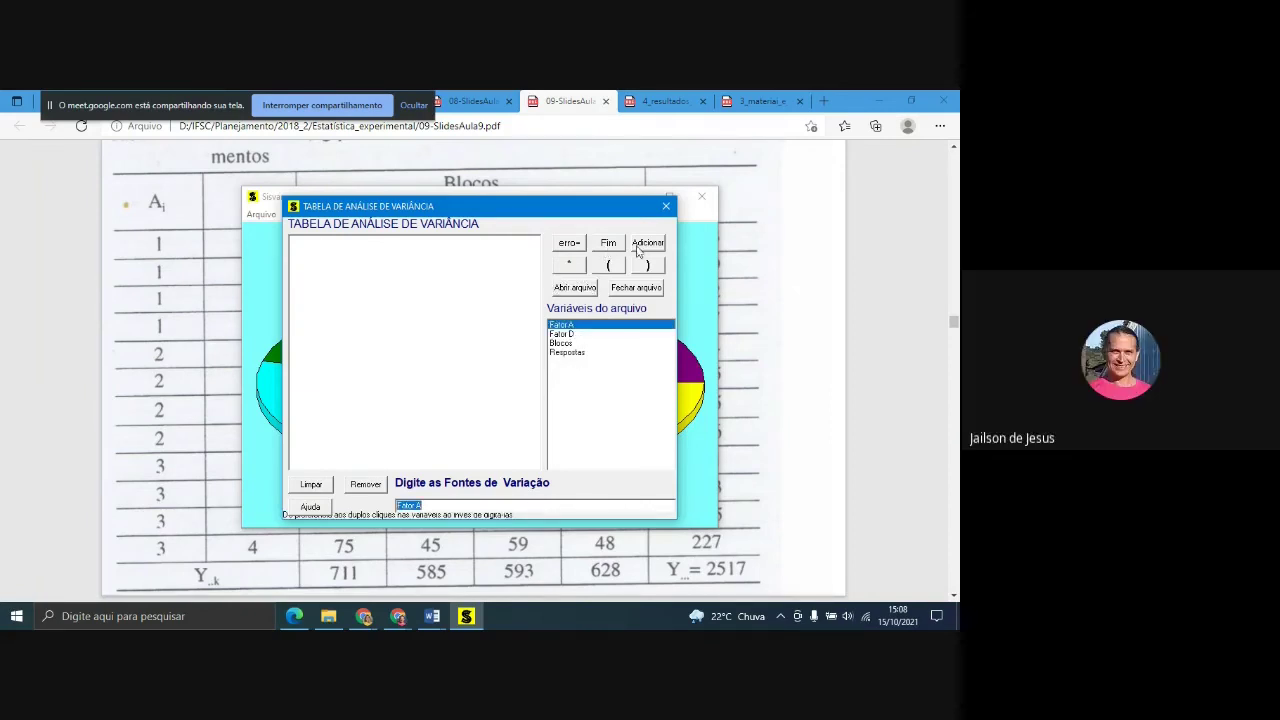
pyautogui.click(642, 249)
pyautogui.doubleClick(564, 334)
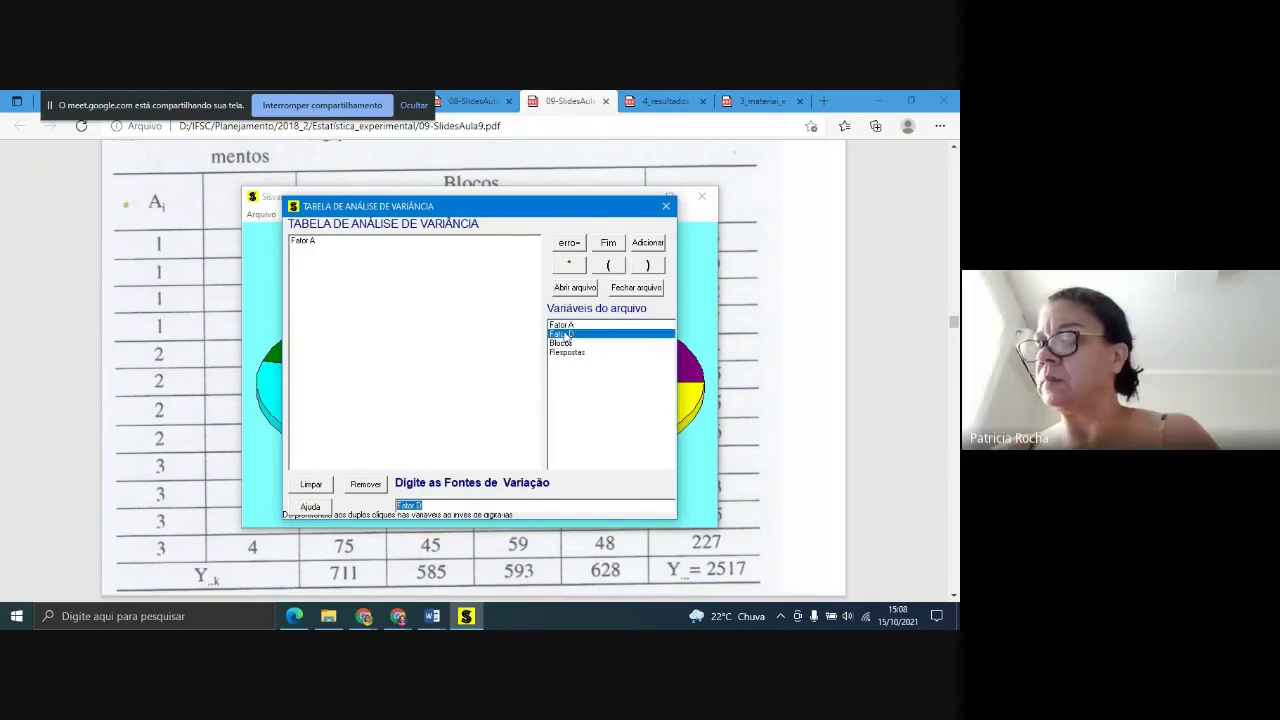
pyautogui.click(643, 250)
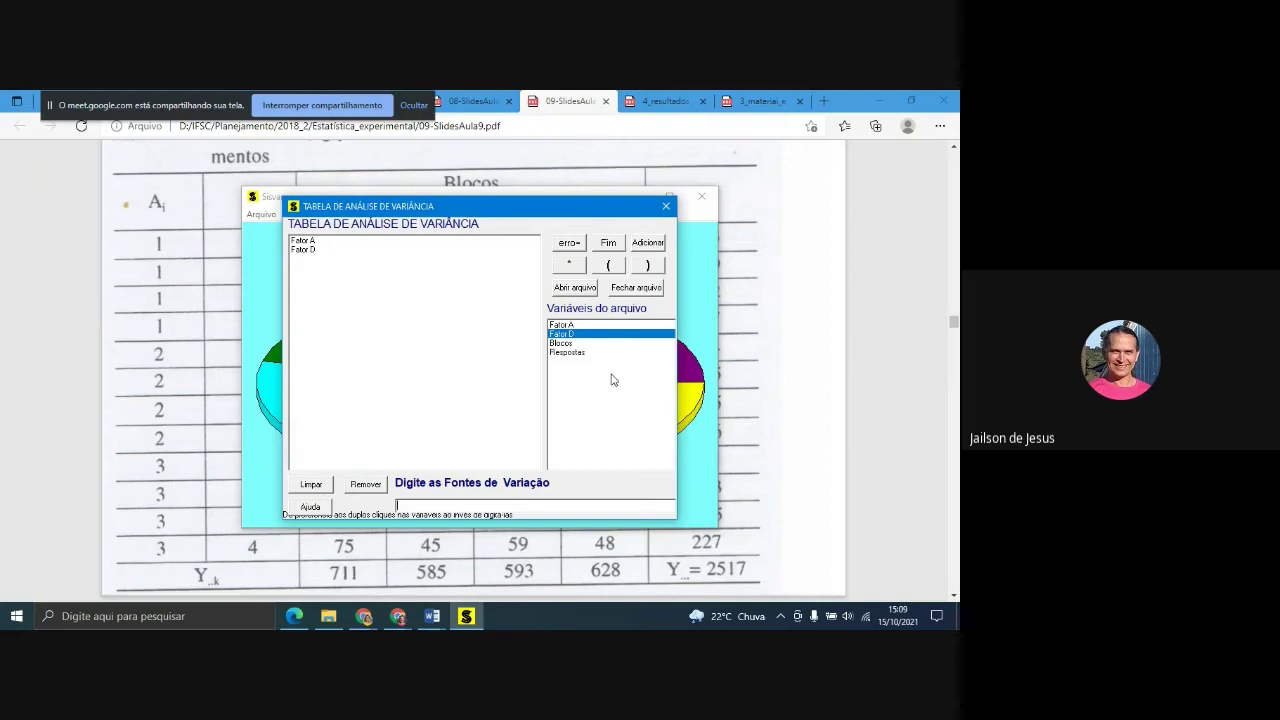
# - Add the interaction Fator A*Fator D as a source of variation
pyautogui.doubleClick(566, 326)
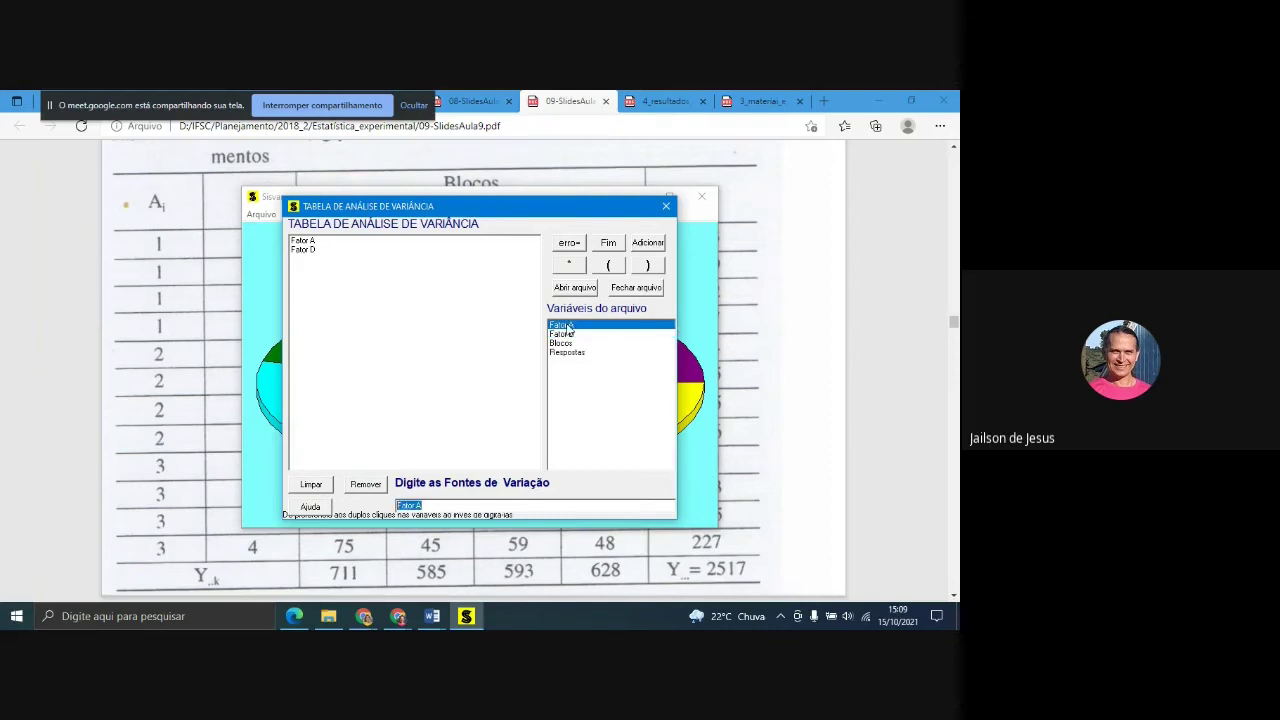
pyautogui.click(570, 268)
pyautogui.doubleClick(564, 334)
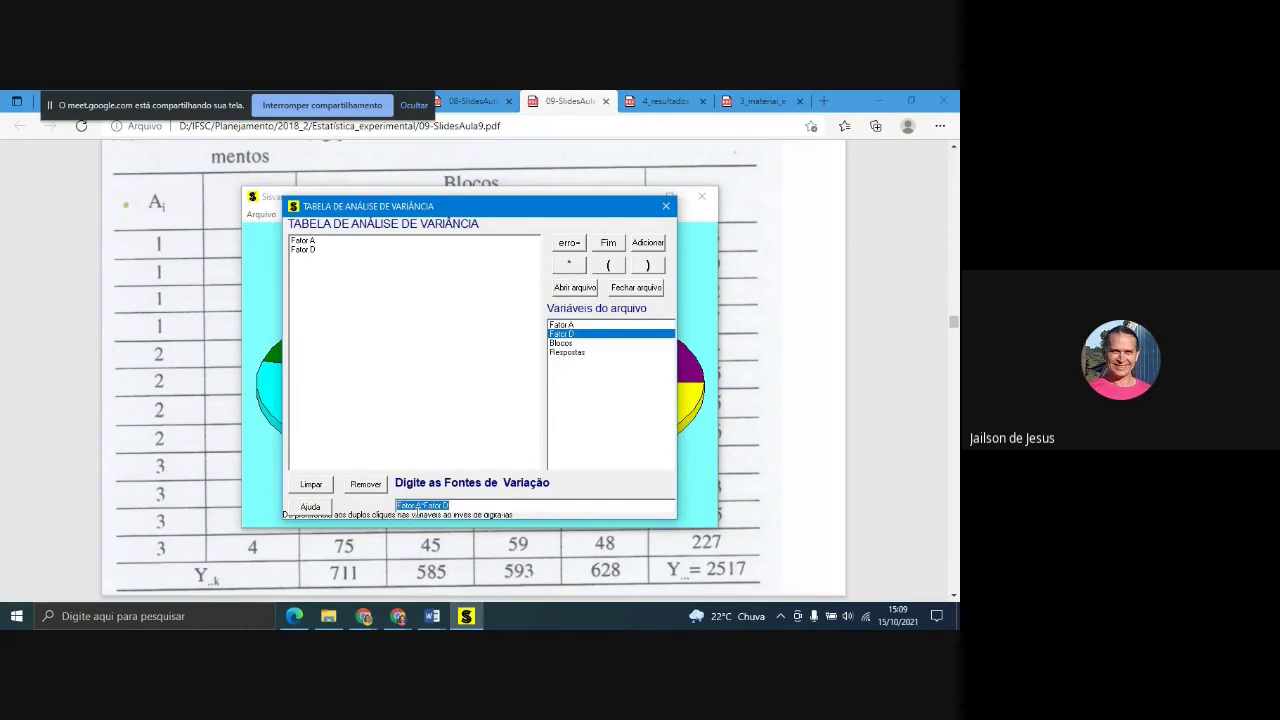
pyautogui.click(648, 244)
# - Add Blocos as a source of variation and finalize the analysis of variance table
pyautogui.doubleClick(561, 344)
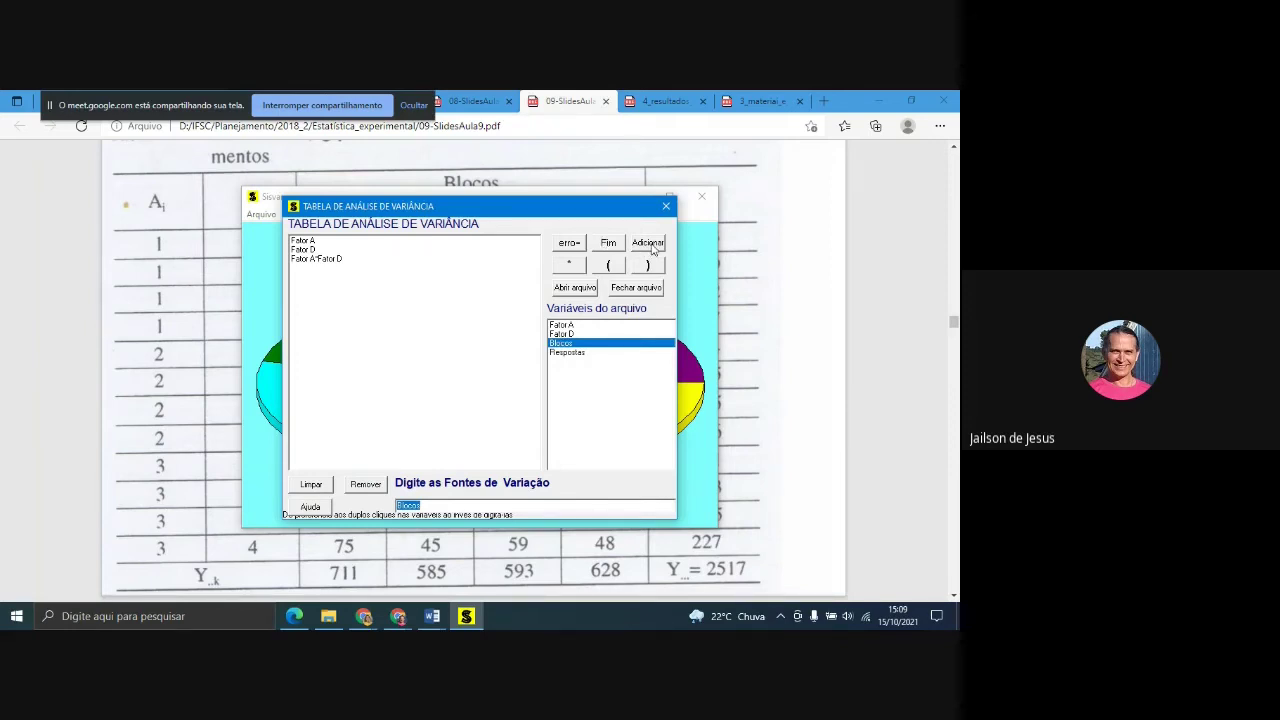
pyautogui.click(651, 249)
pyautogui.click(612, 243)
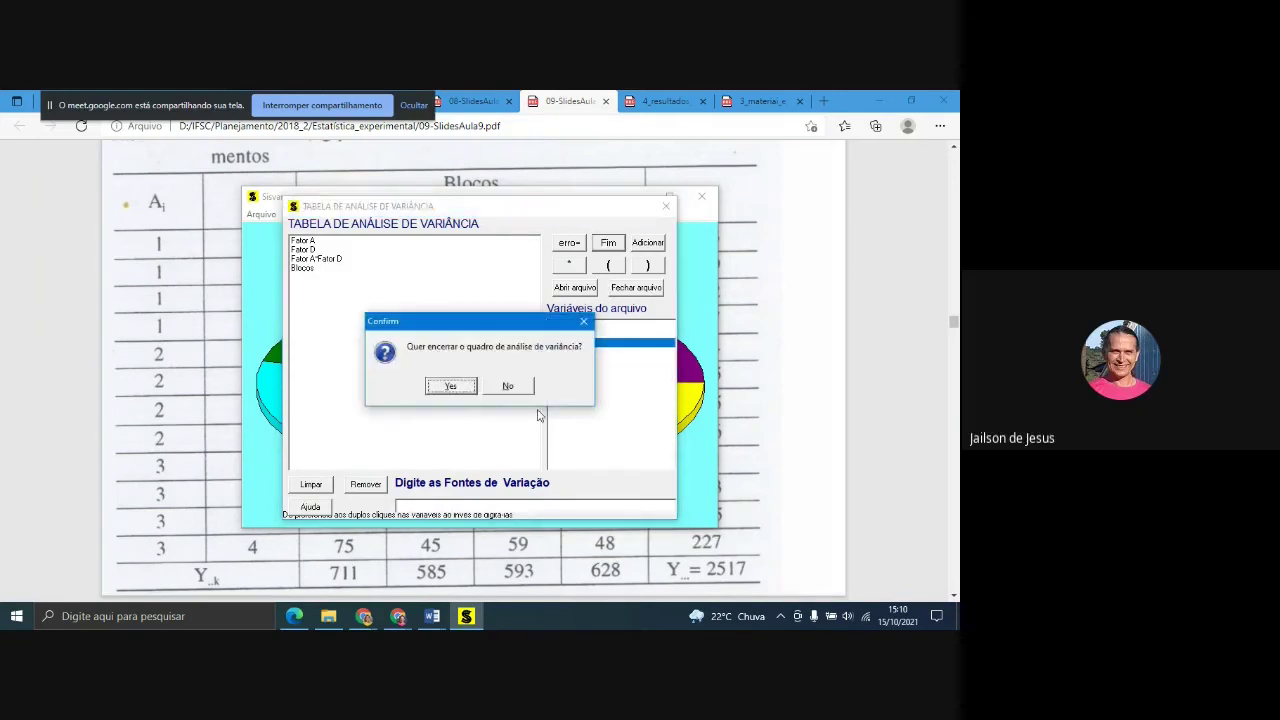
pyautogui.click(449, 386)
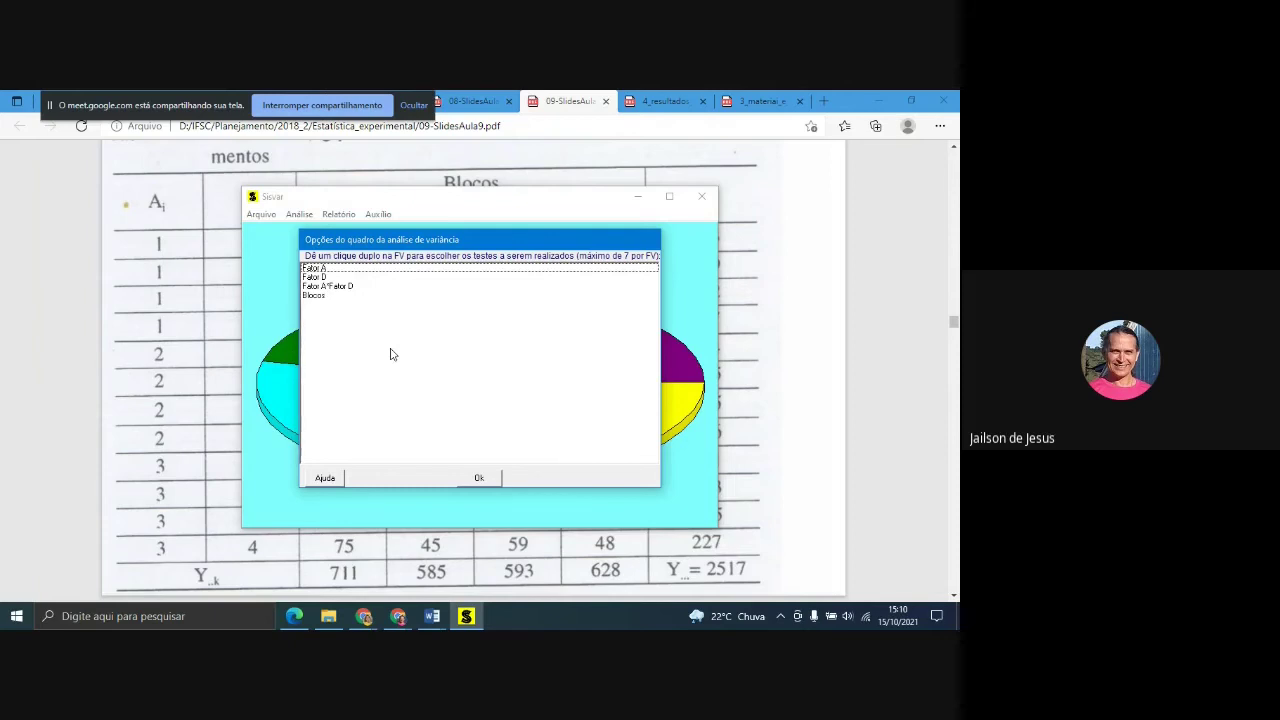
# - Run the analysis on the Respostas variable without any mean comparison test or data transformation
pyautogui.click(487, 481)
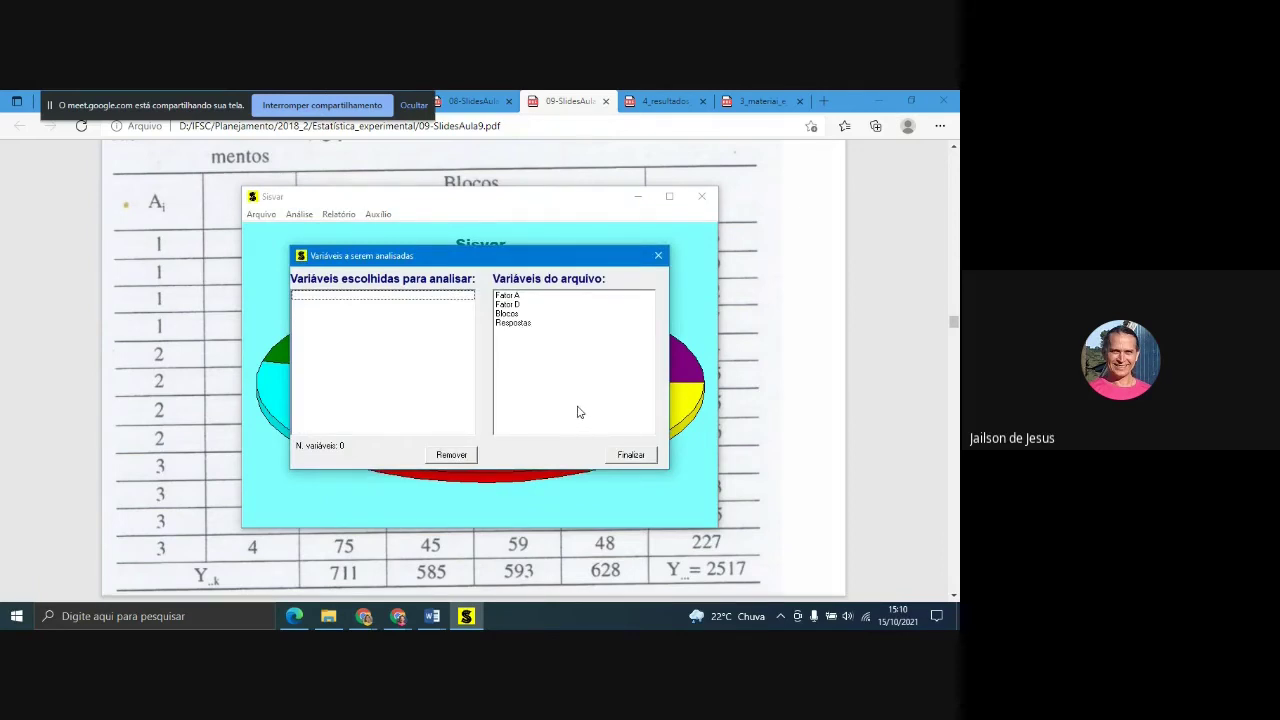
pyautogui.doubleClick(514, 324)
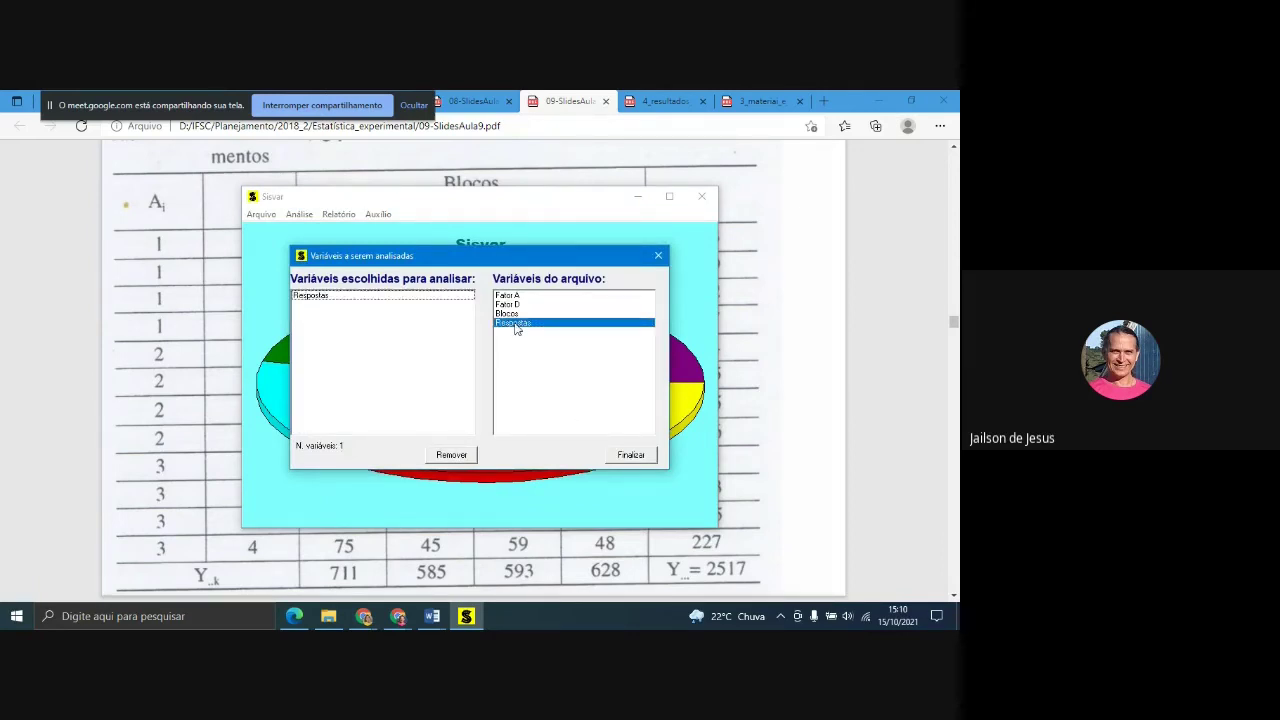
pyautogui.click(631, 455)
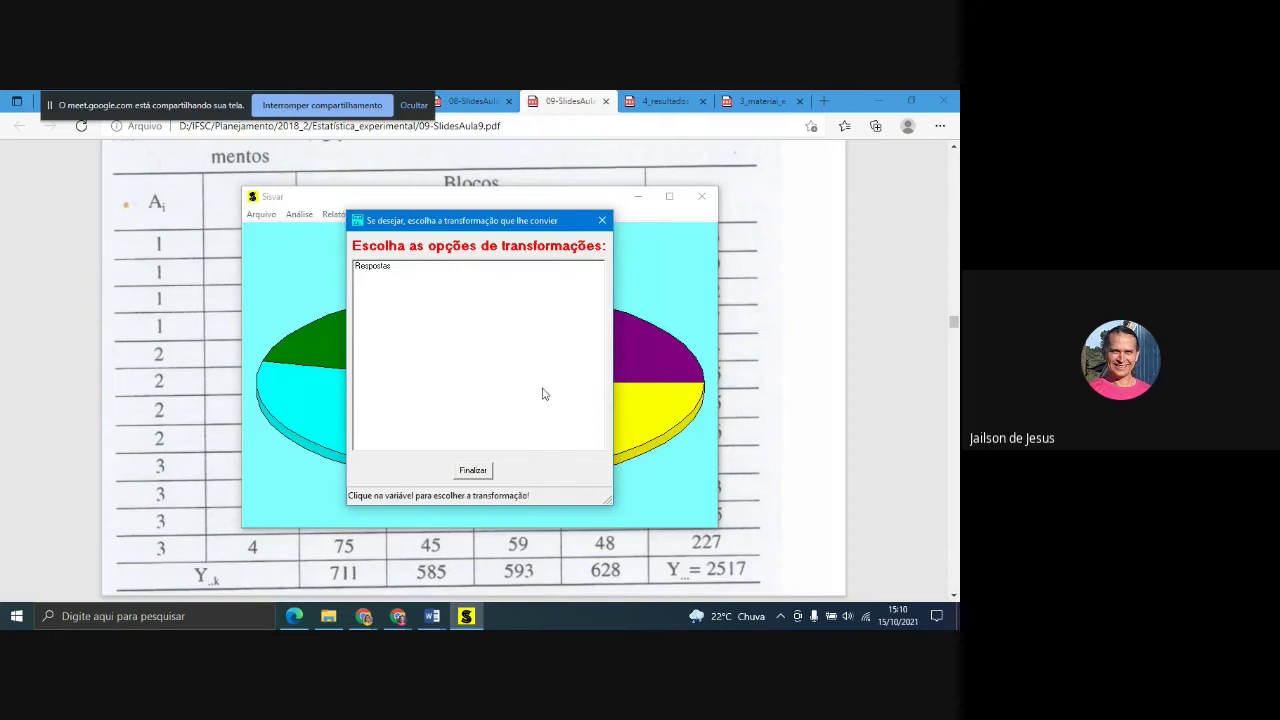
pyautogui.click(472, 470)
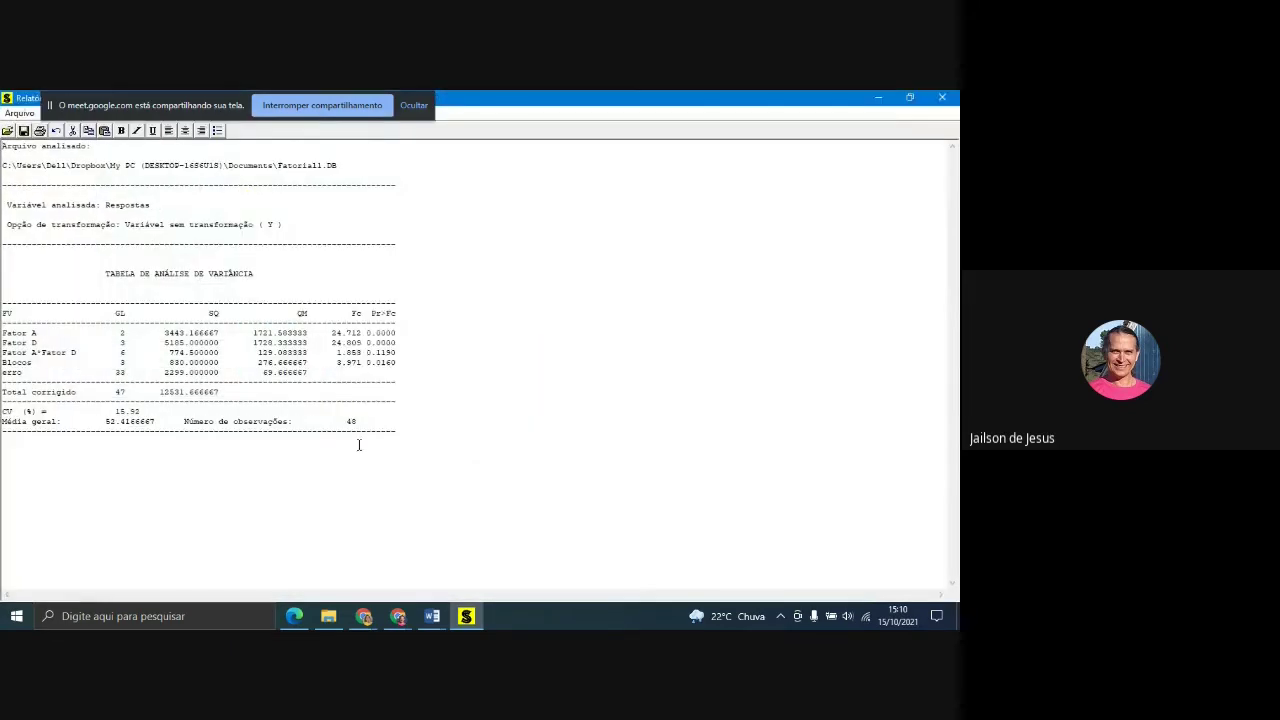
# - Set the font size of the whole analysis report to Grande (18) and move the screen-sharing bar aside
pyautogui.moveTo(3, 145); pyautogui.dragTo(480, 457)
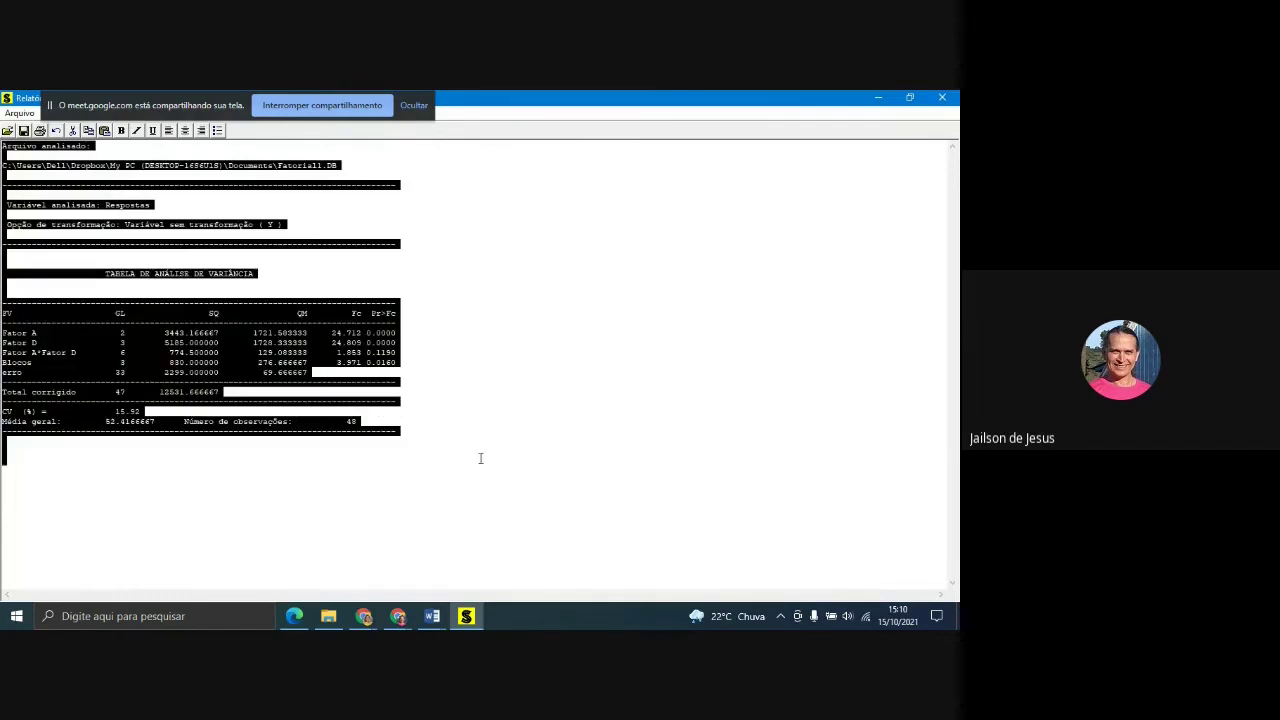
pyautogui.click(82, 106)
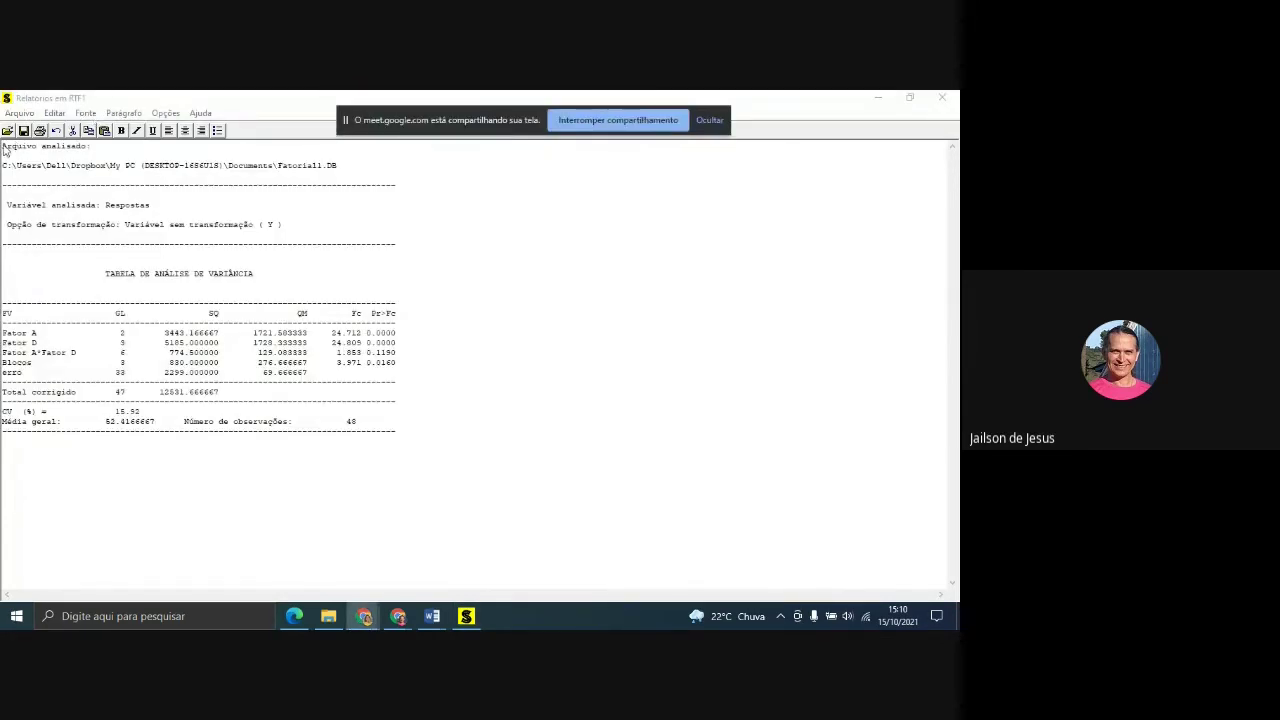
pyautogui.click(95, 117)
pyautogui.click(85, 113)
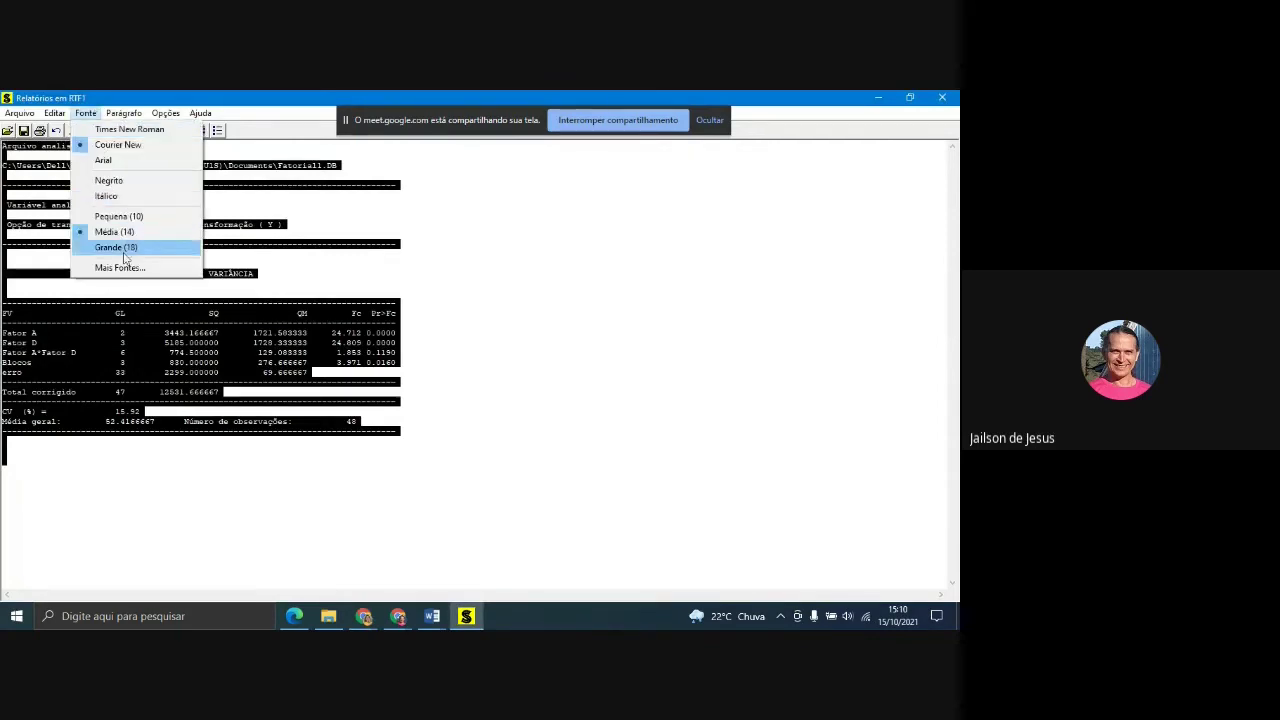
pyautogui.click(124, 248)
pyautogui.moveTo(501, 123); pyautogui.dragTo(170, 107)
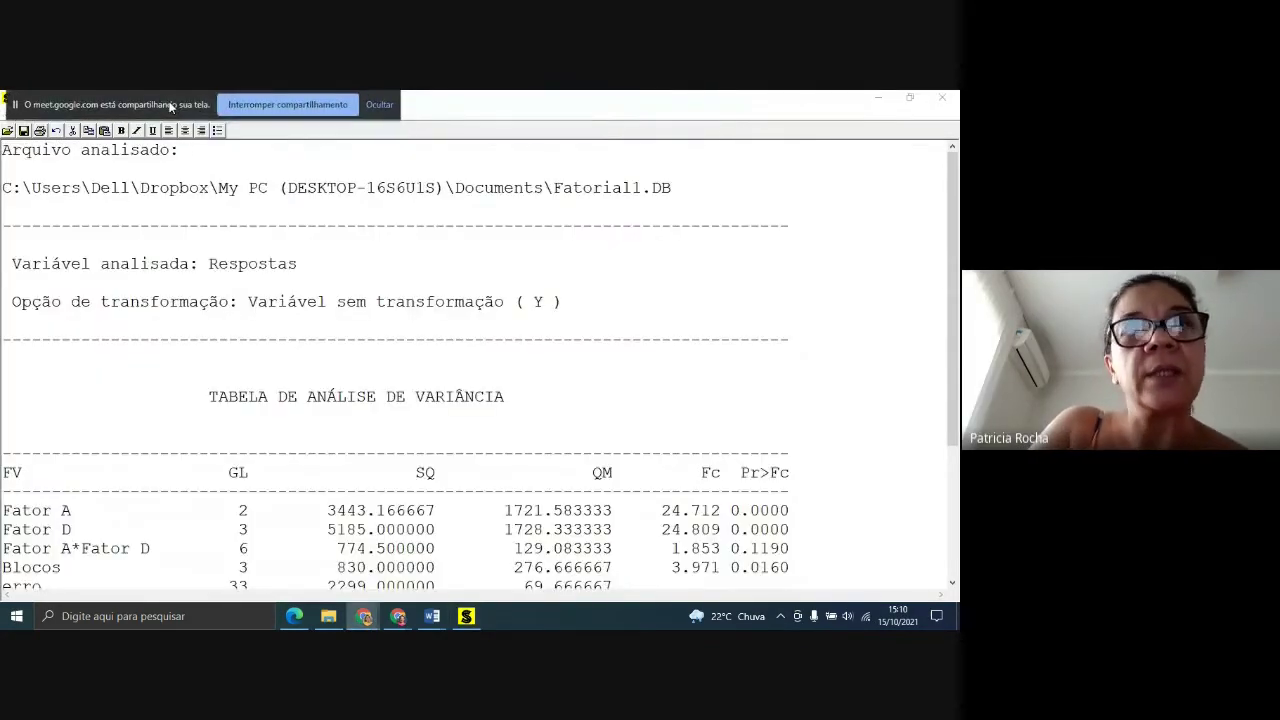
# - Review the enlarged analysis of variance table down to its end and close the report without saving
pyautogui.click(817, 354)
pyautogui.scroll(-1, 860, 310)
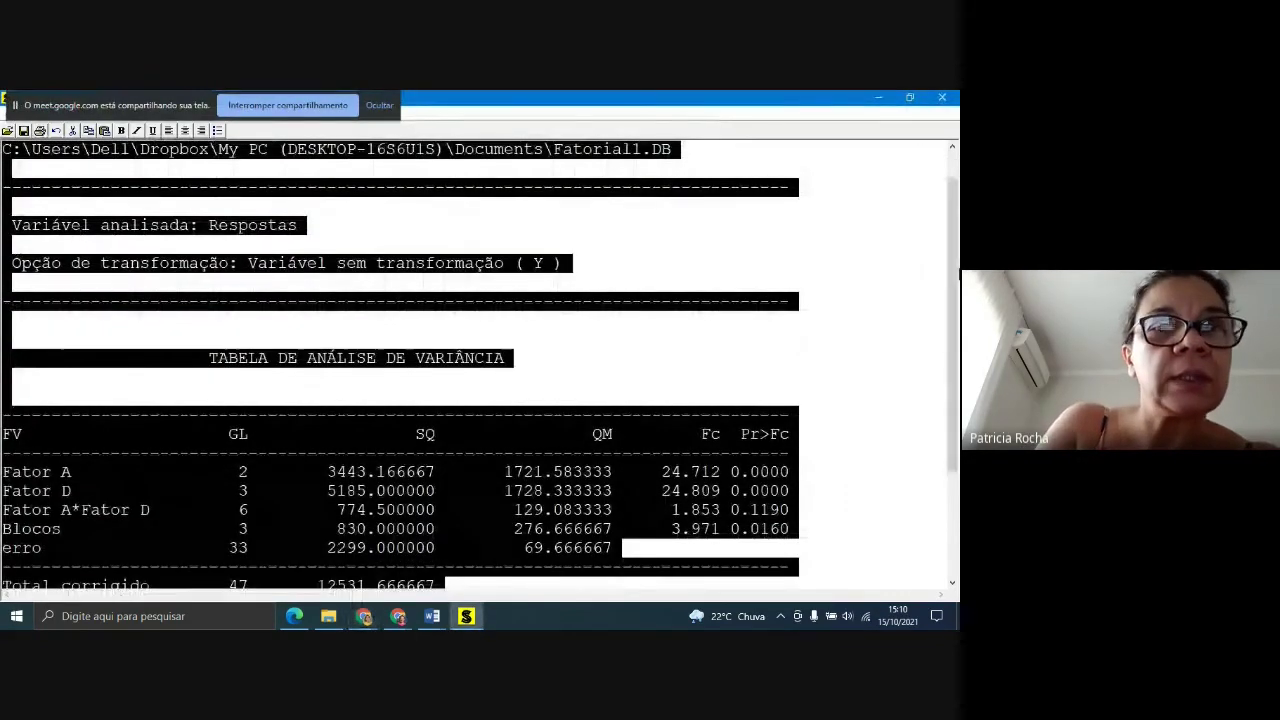
pyautogui.click(932, 329)
pyautogui.moveTo(953, 326); pyautogui.dragTo(958, 438)
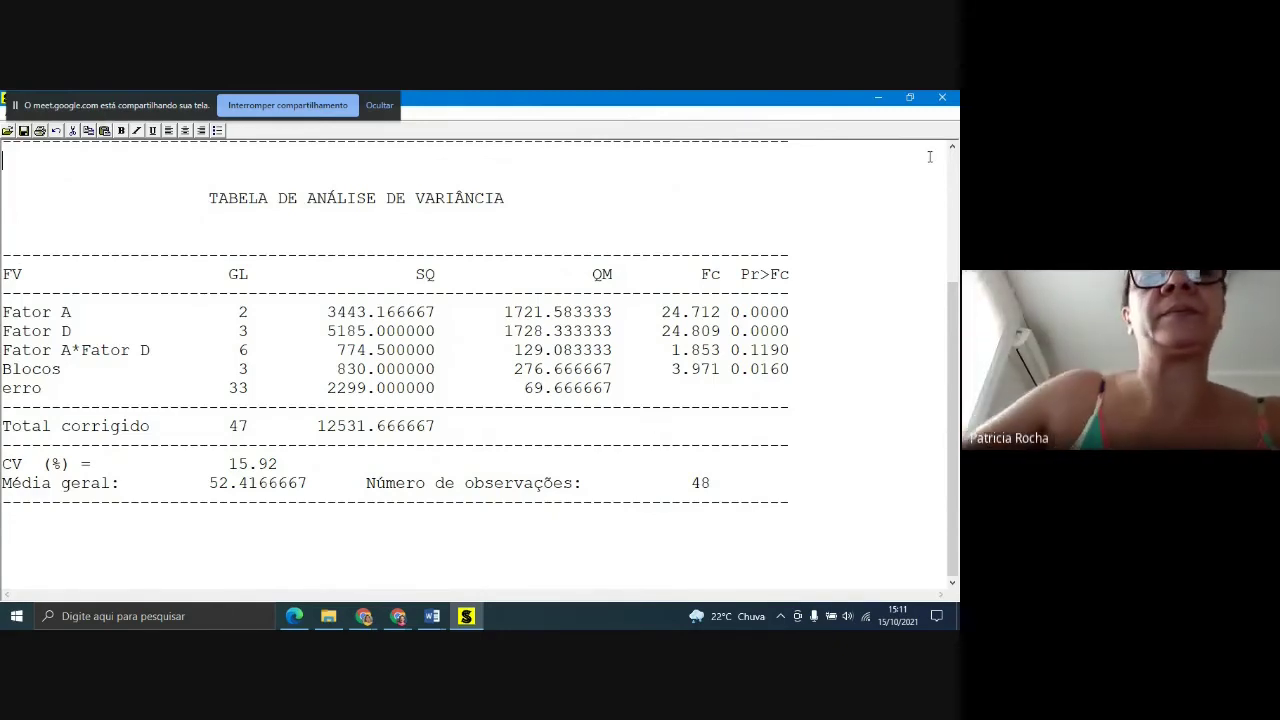
pyautogui.click(942, 98)
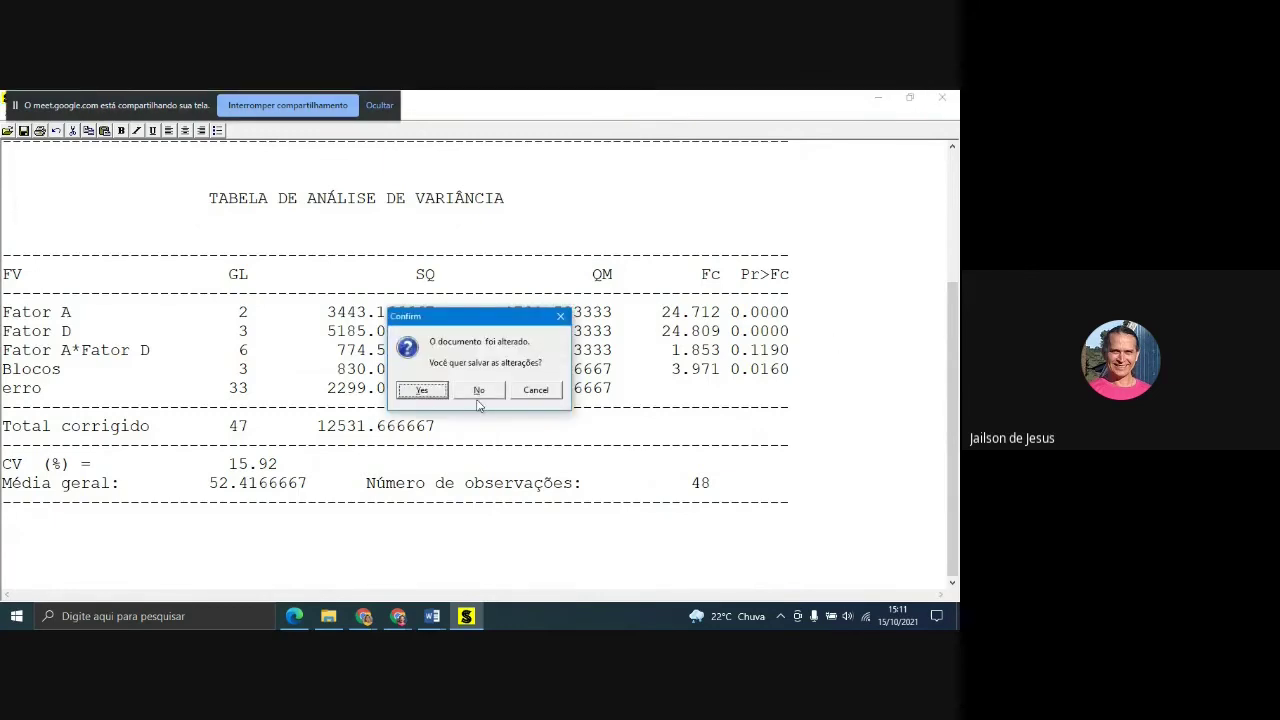
pyautogui.click(478, 391)
# - Start a new analysis of variance on Fatorial1 with Fator A and Fator D as sources of variation
pyautogui.click(299, 214)
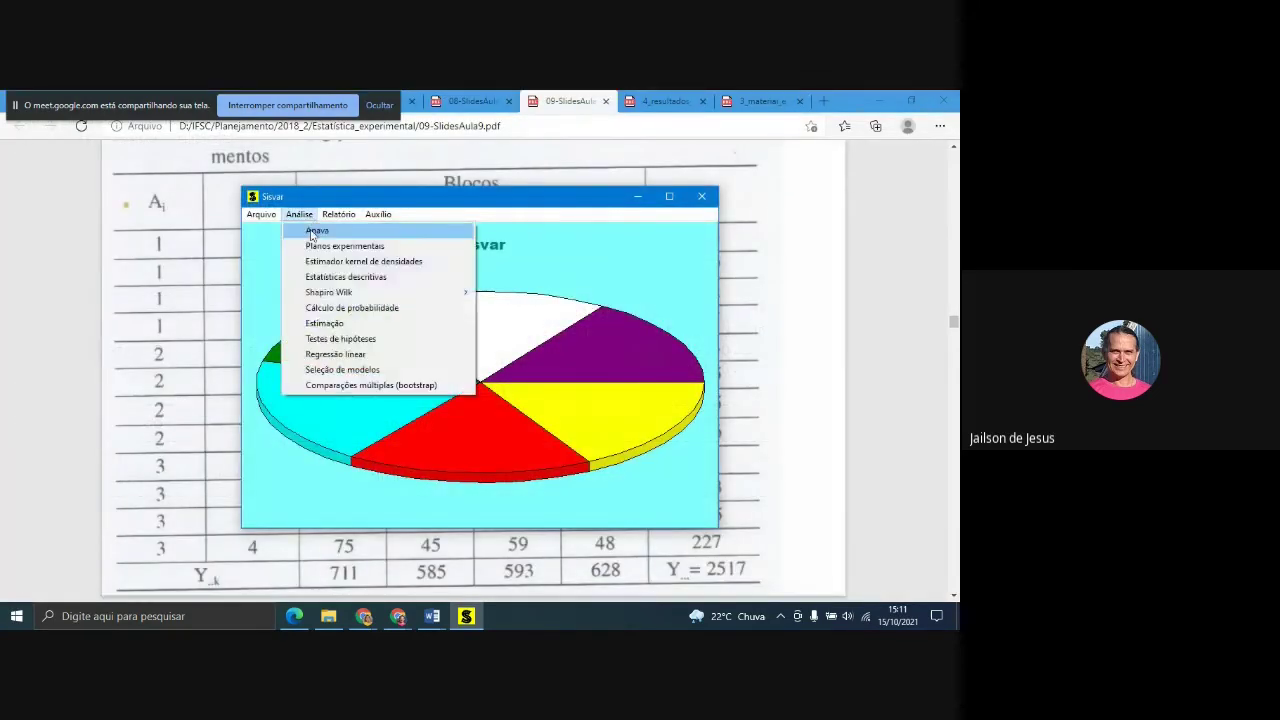
pyautogui.click(313, 231)
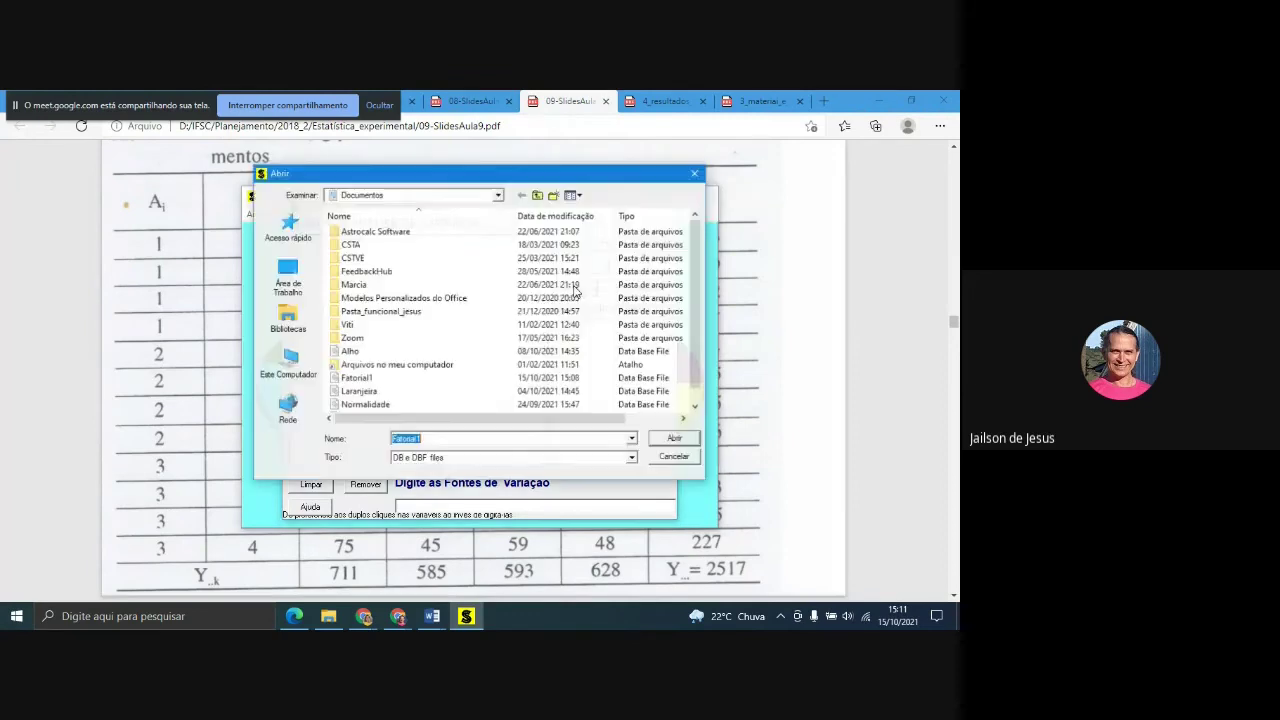
pyautogui.click(674, 439)
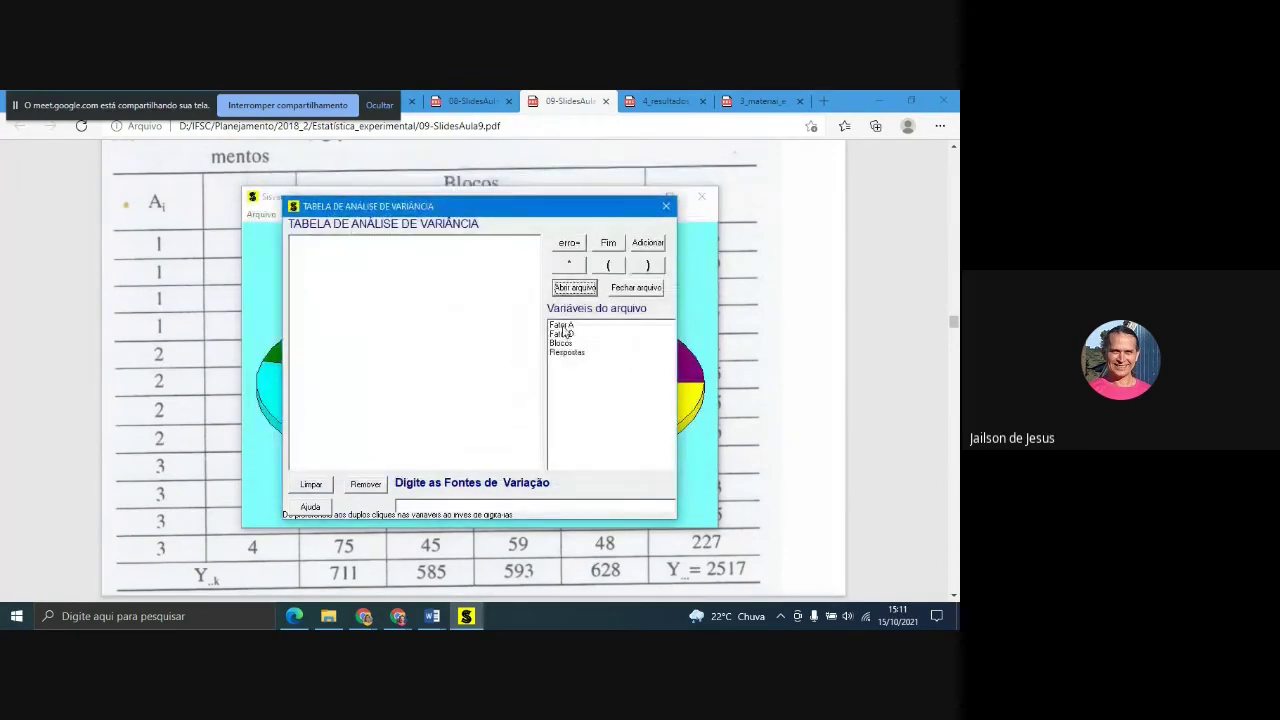
pyautogui.doubleClick(564, 326)
pyautogui.click(645, 243)
pyautogui.doubleClick(570, 334)
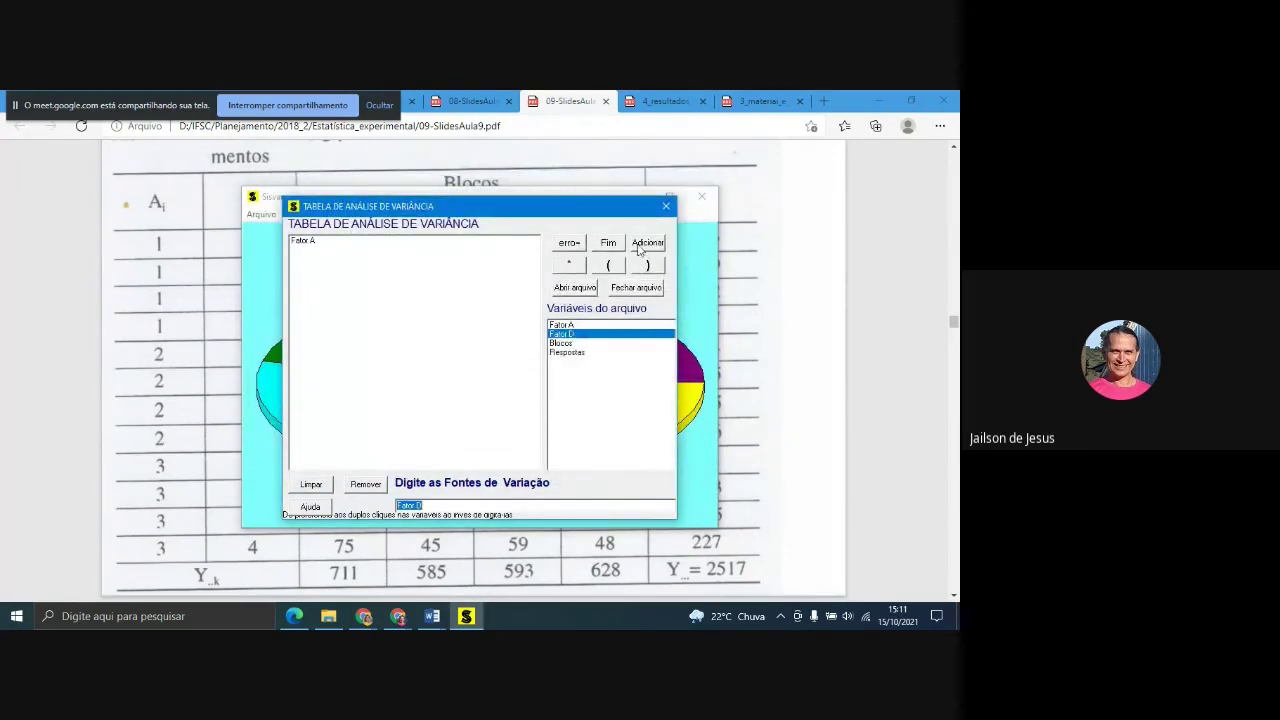
pyautogui.click(640, 245)
# - Add the Fator A*Fator D interaction and Blocos as sources of variation, and finalize the table
pyautogui.doubleClick(564, 325)
pyautogui.click(571, 268)
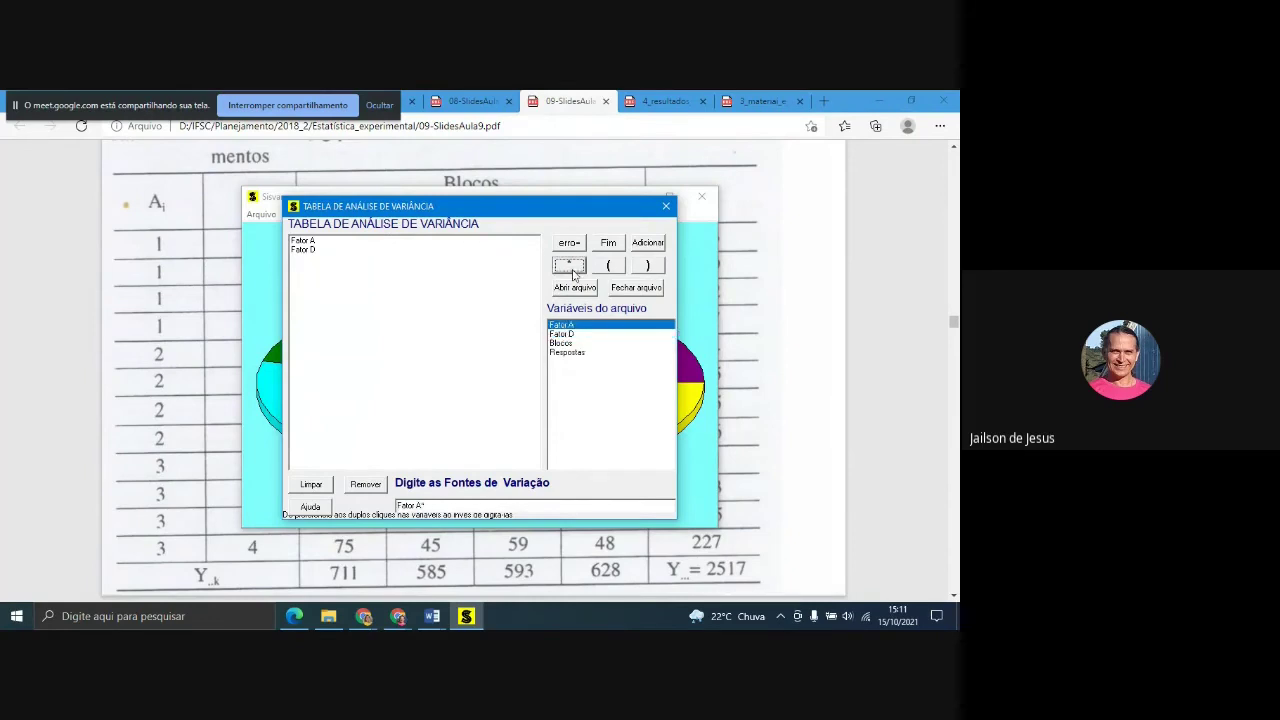
pyautogui.doubleClick(568, 334)
pyautogui.click(647, 243)
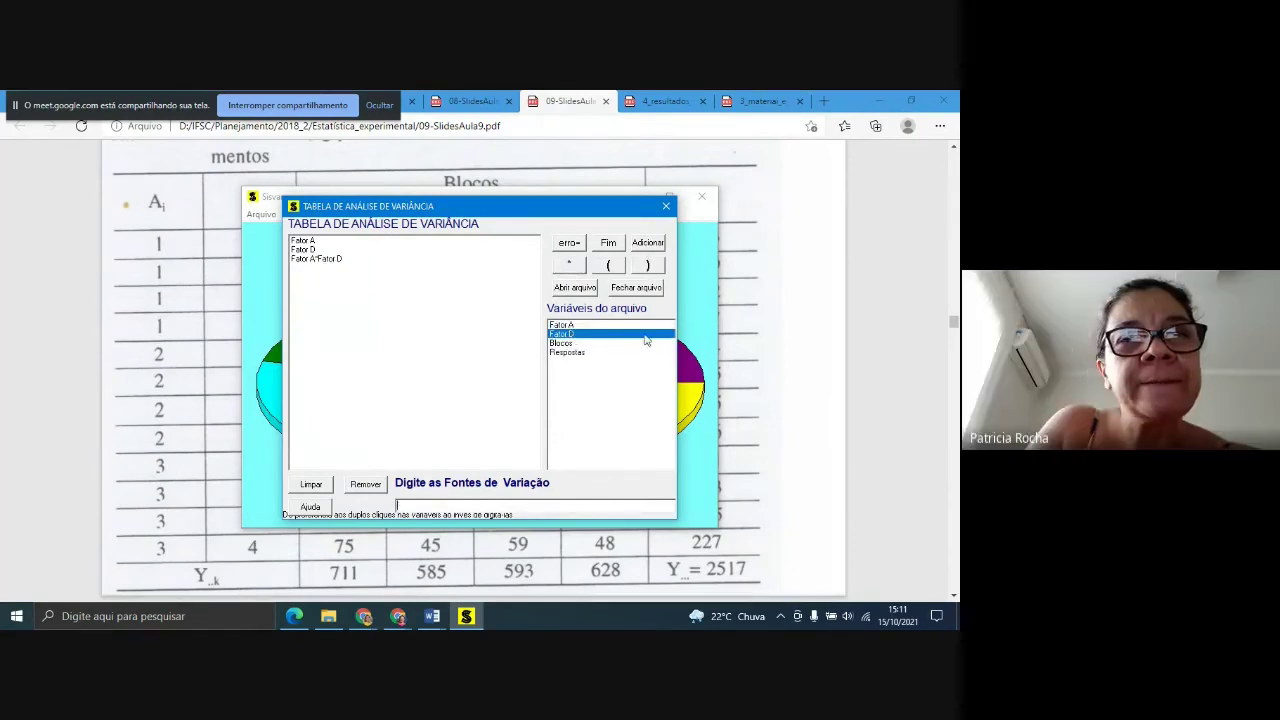
pyautogui.doubleClick(562, 343)
pyautogui.click(647, 243)
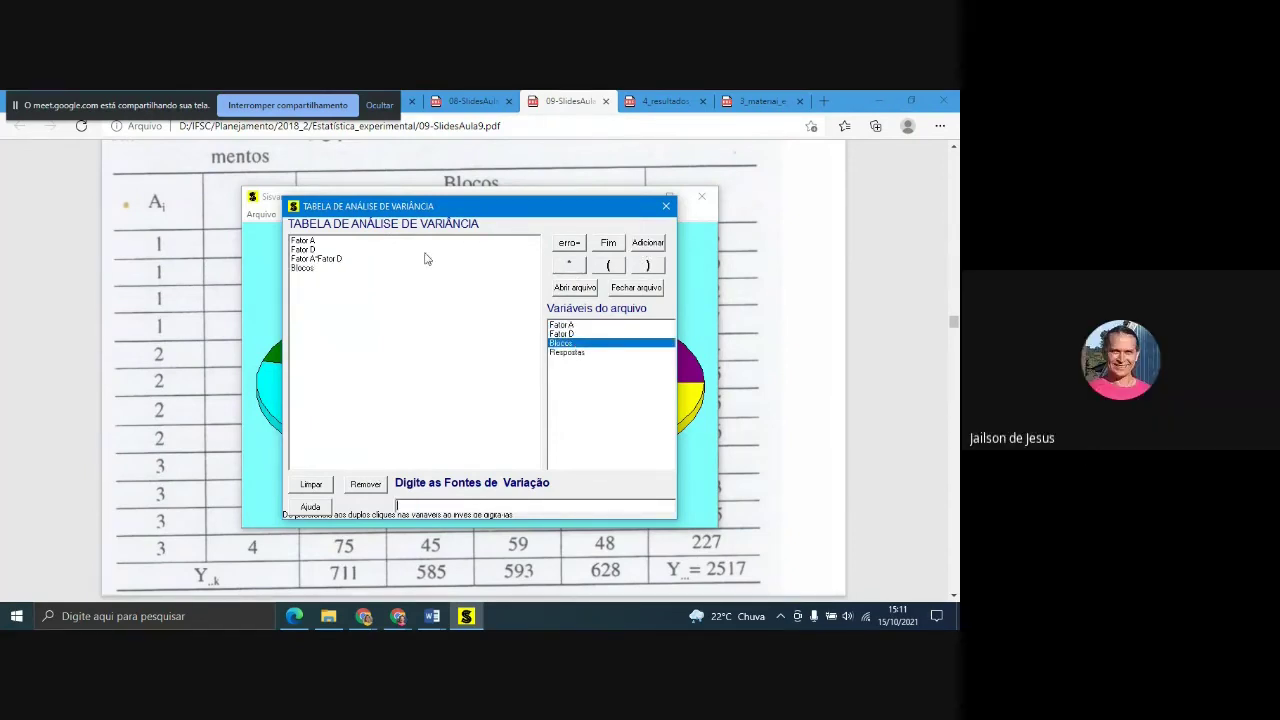
pyautogui.click(609, 249)
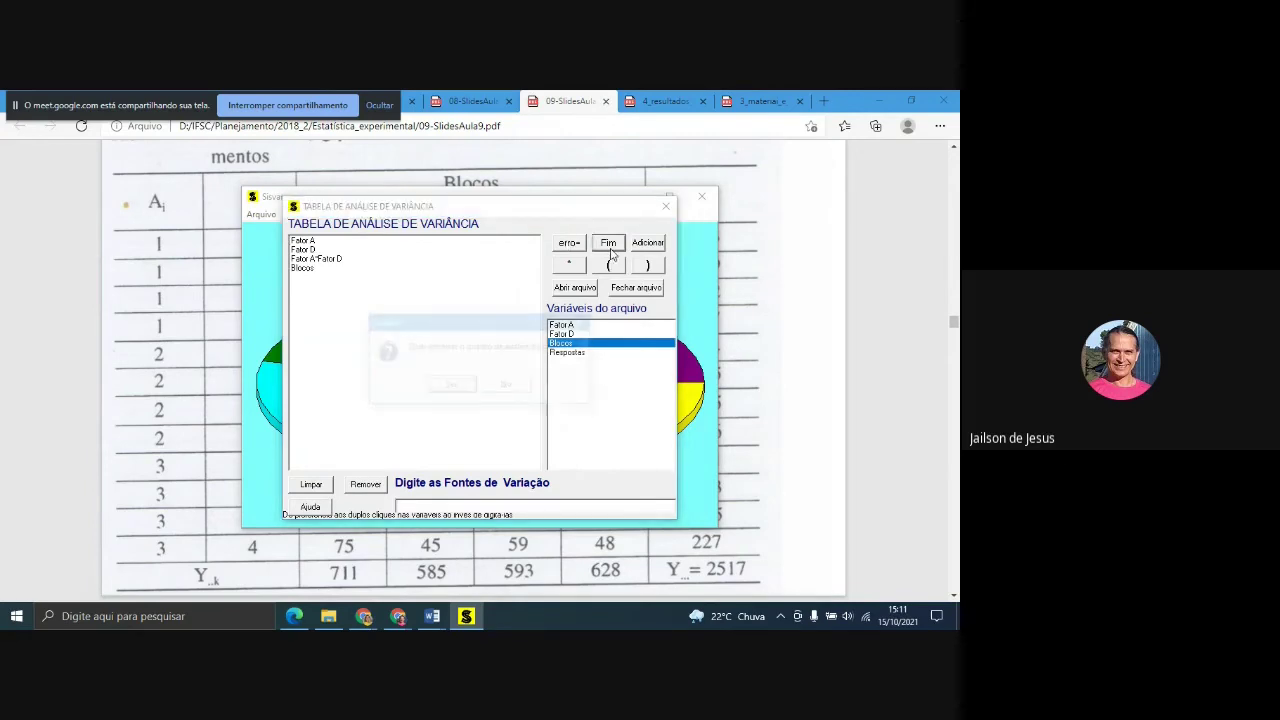
pyautogui.click(452, 386)
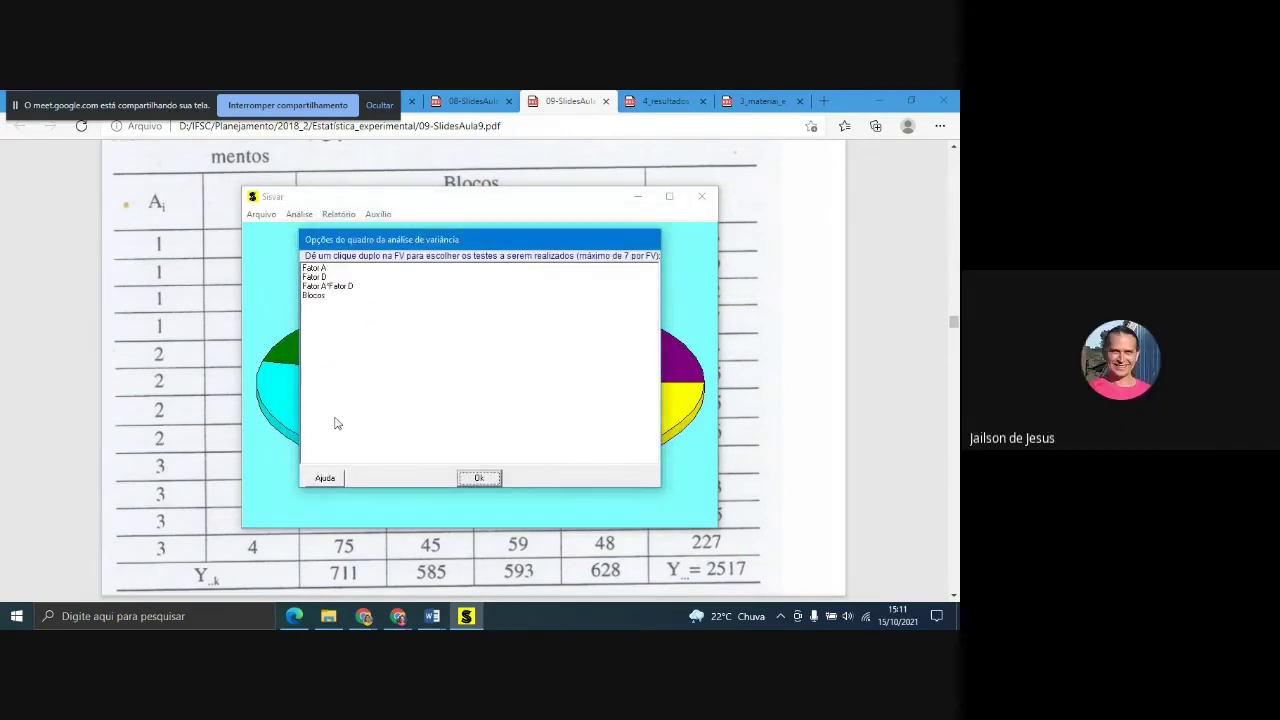
# - Examine the available tests and the significance level for Fator A, and close the options without choosing a test
pyautogui.doubleClick(317, 268)
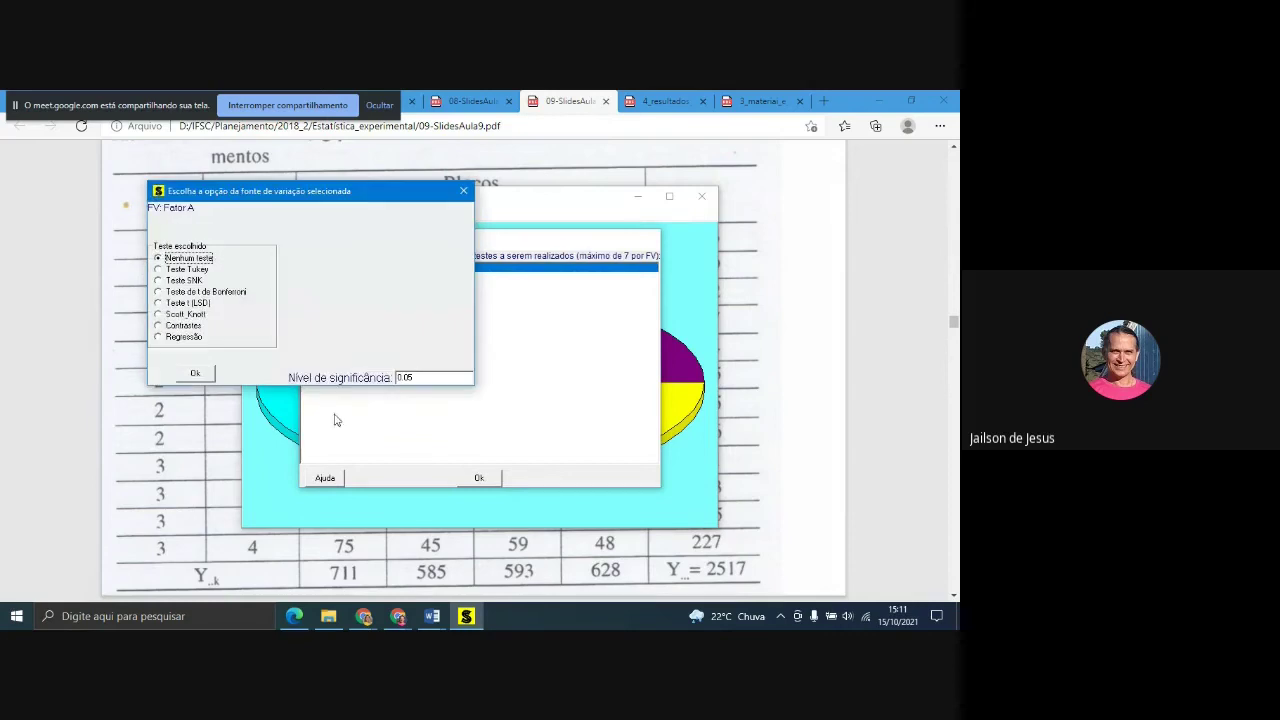
pyautogui.click(423, 377)
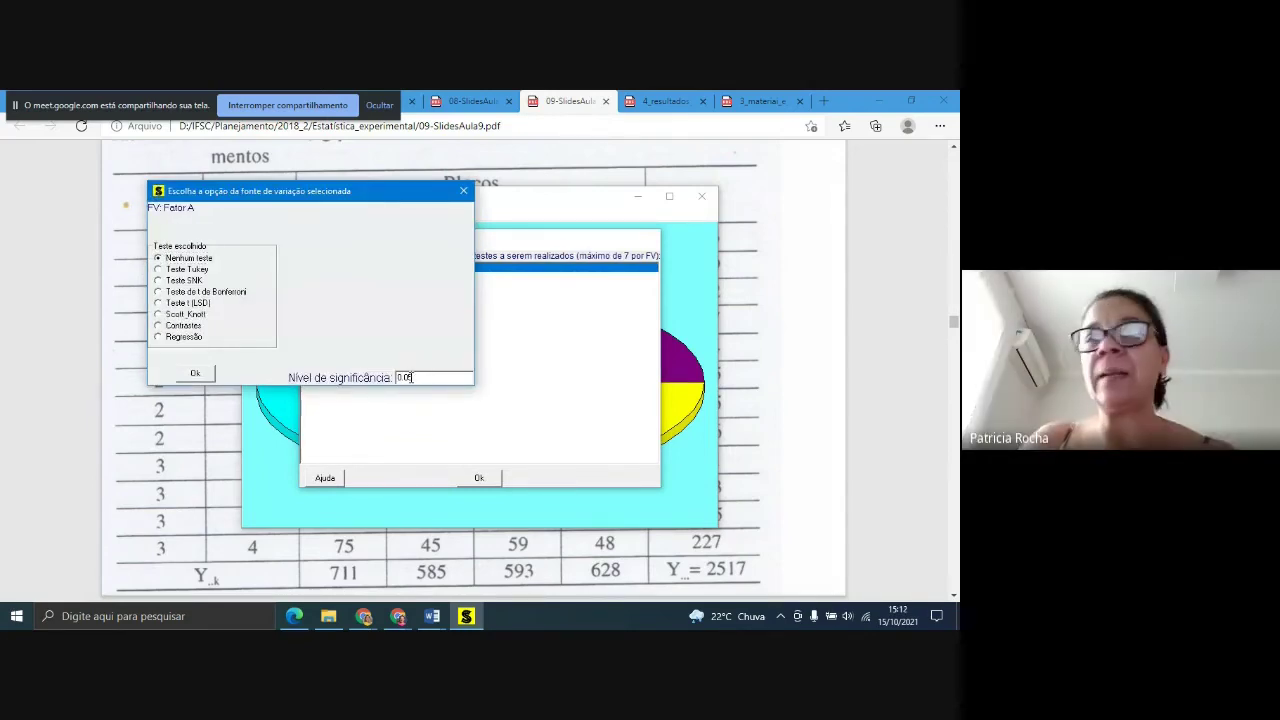
pyautogui.moveTo(404, 377); pyautogui.dragTo(421, 388)
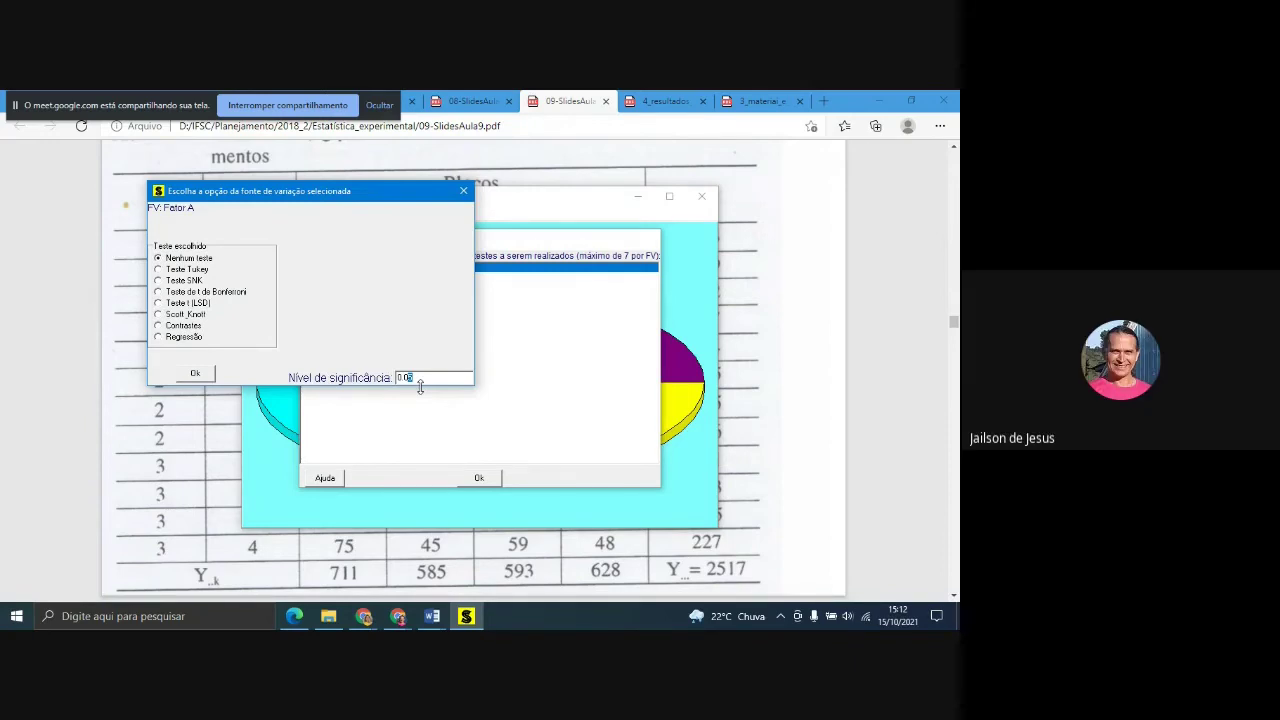
pyautogui.click(463, 191)
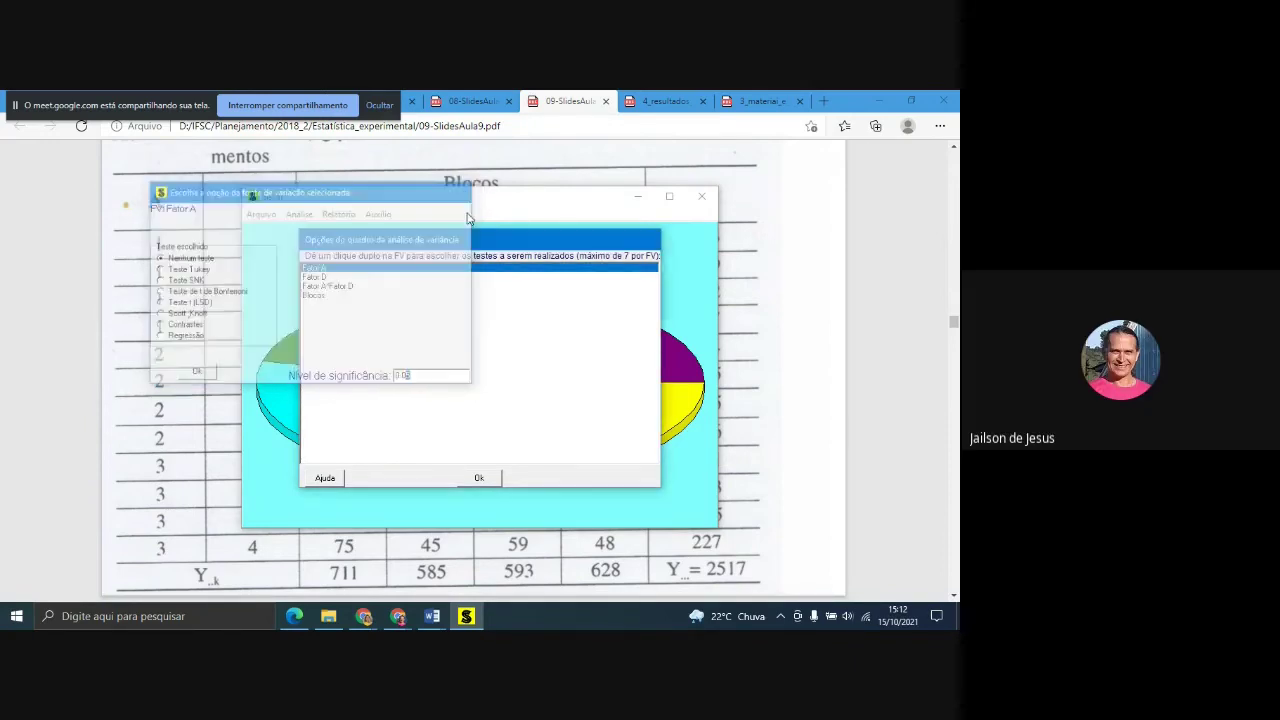
# - Accept the sources of variation without tests and choose Respostas as the variable to analyse
pyautogui.click(476, 478)
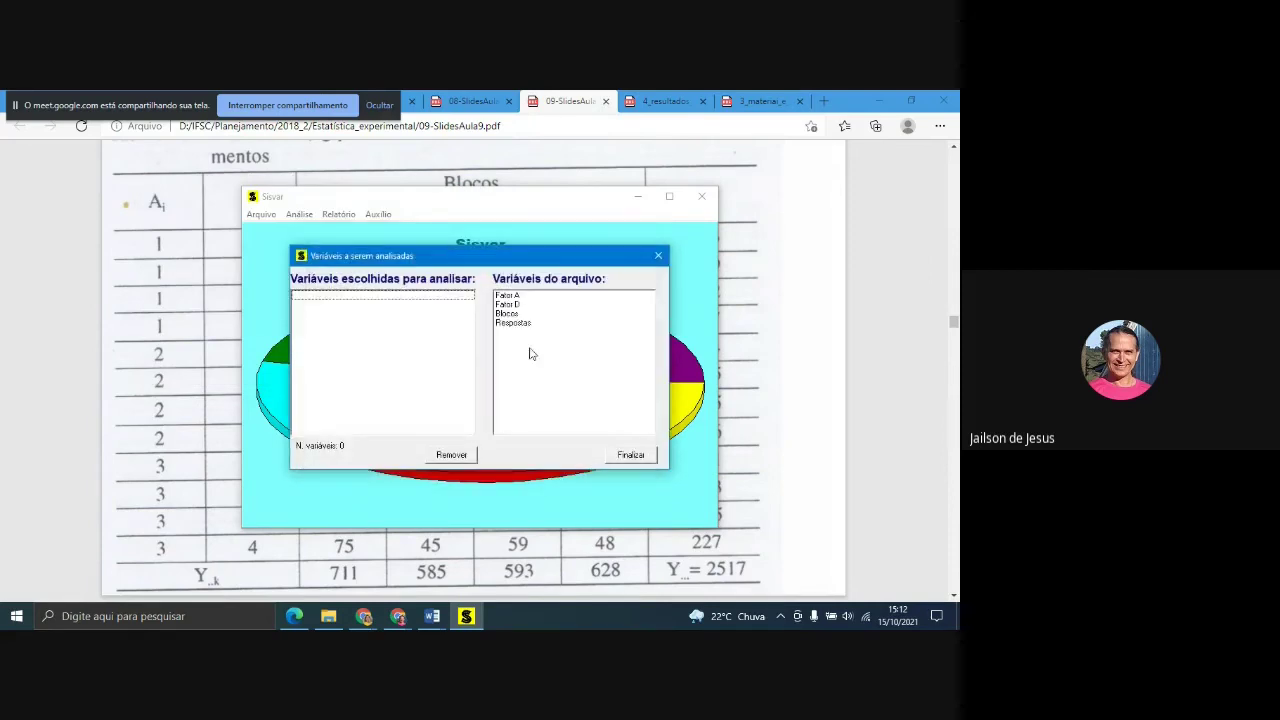
pyautogui.doubleClick(514, 323)
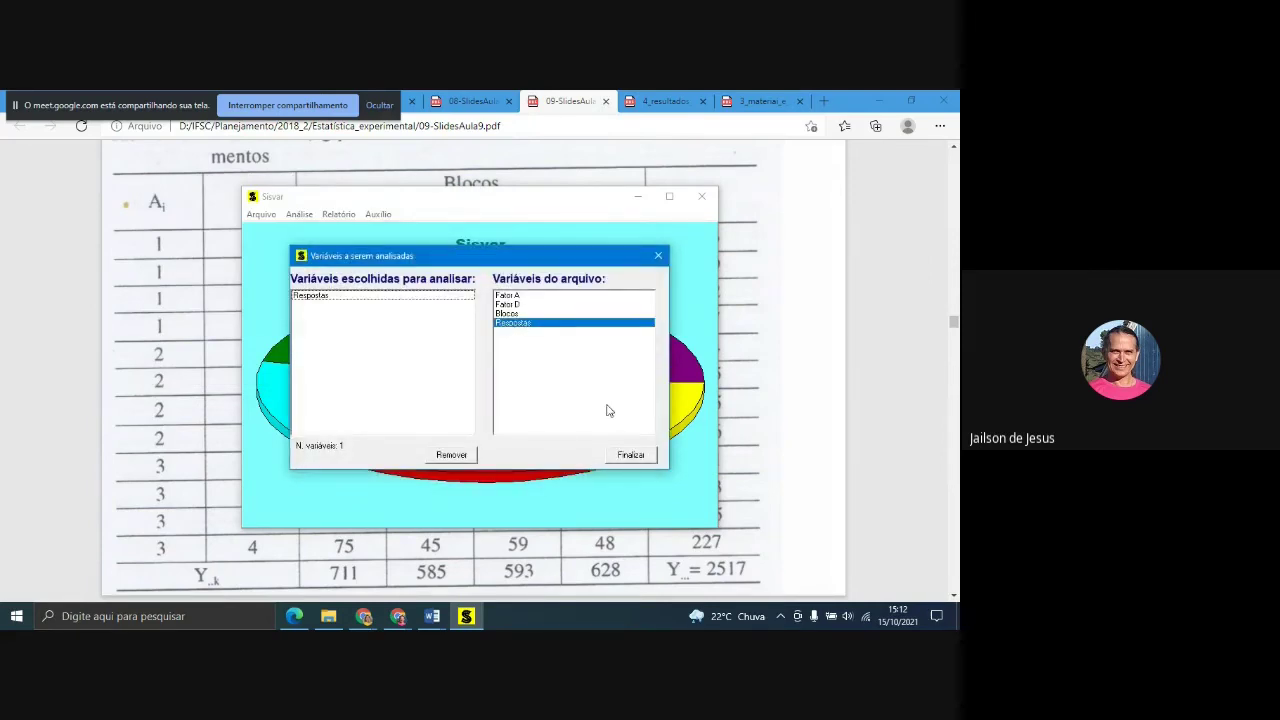
# - Run the analysis of variance on the chosen variable Respostas and uncover the report's menus
pyautogui.click(631, 456)
pyautogui.click(474, 466)
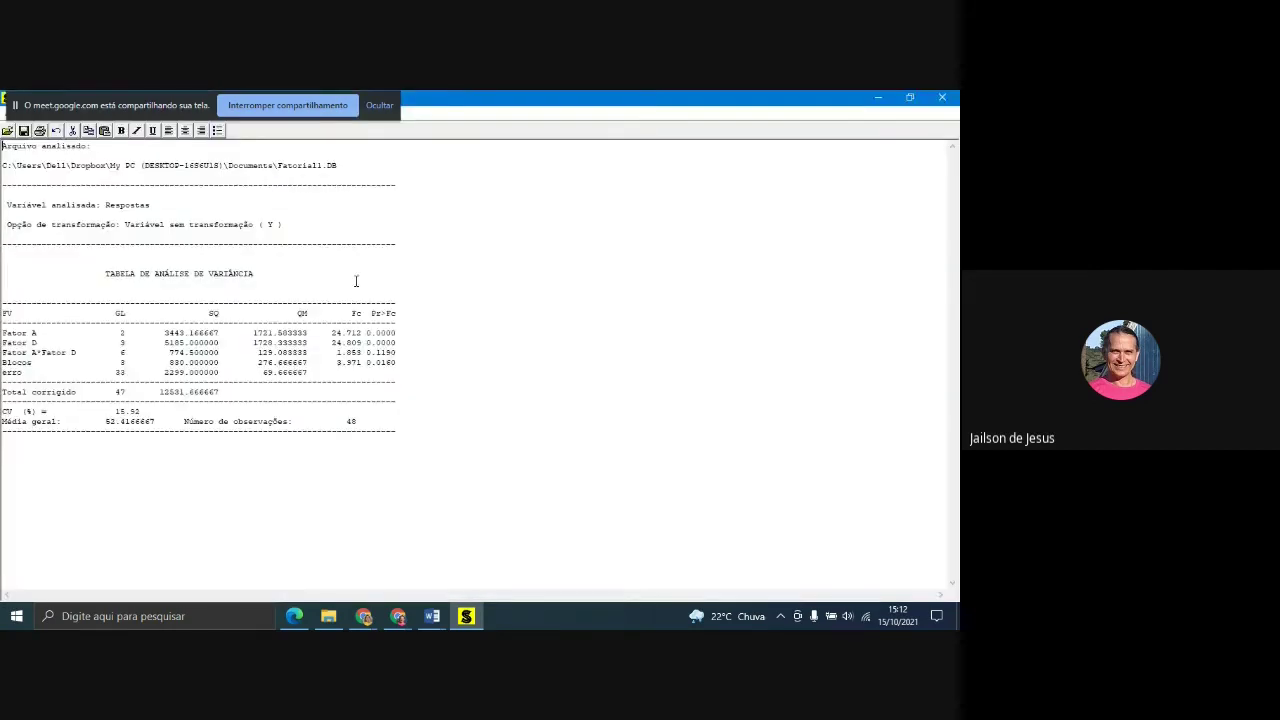
pyautogui.click(69, 108)
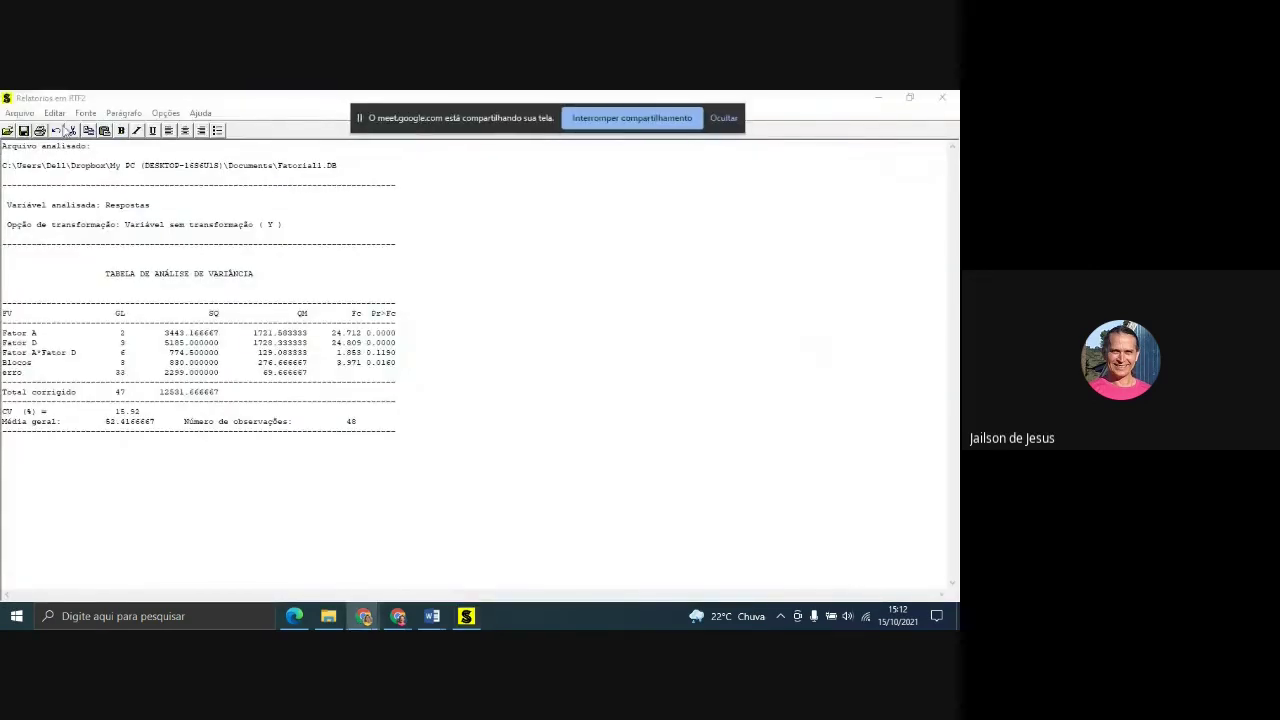
# - Enlarge the entire analysis report's text to the Grande (18) font size
pyautogui.click(6, 144)
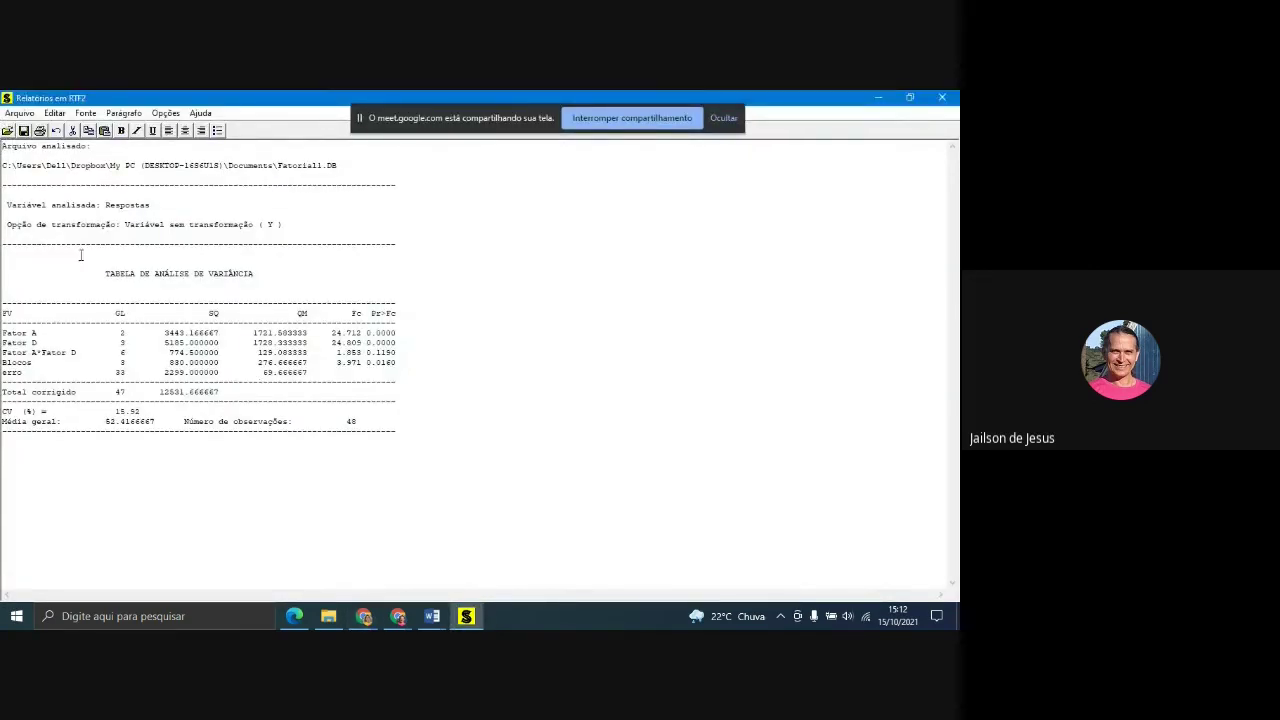
pyautogui.moveTo(4, 146); pyautogui.dragTo(471, 450)
pyautogui.click(124, 113)
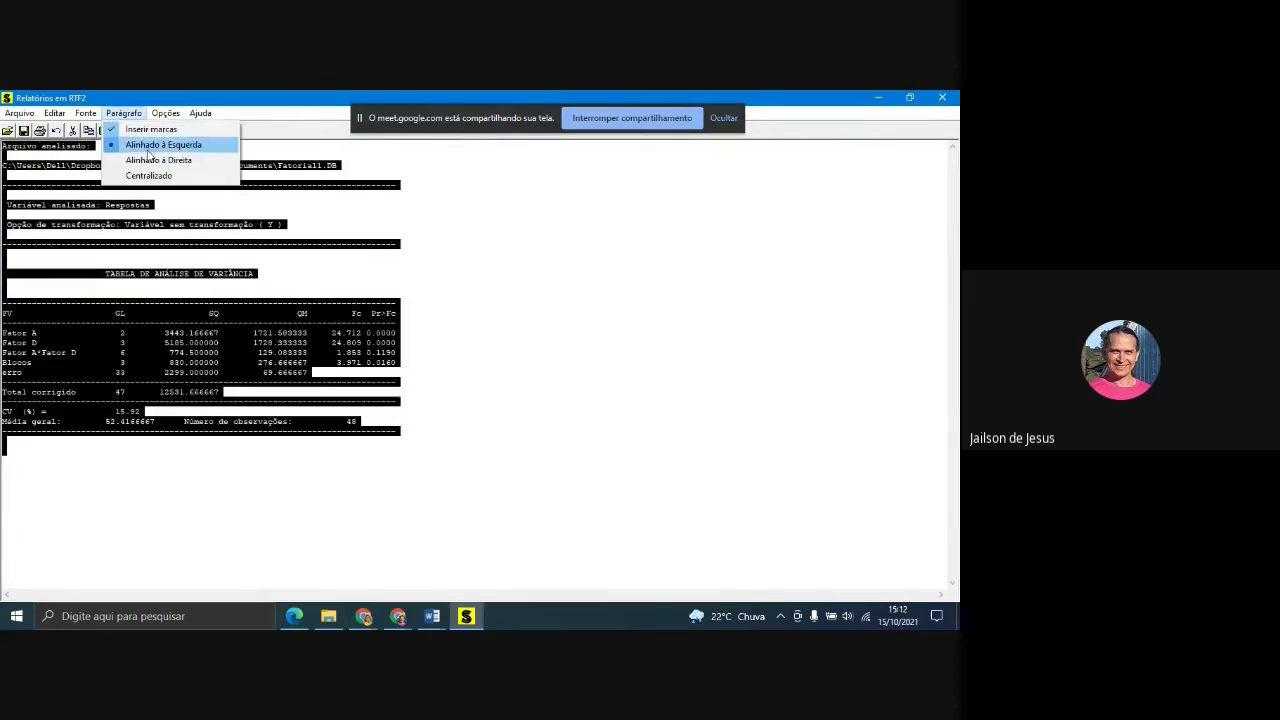
pyautogui.moveTo(86, 113)
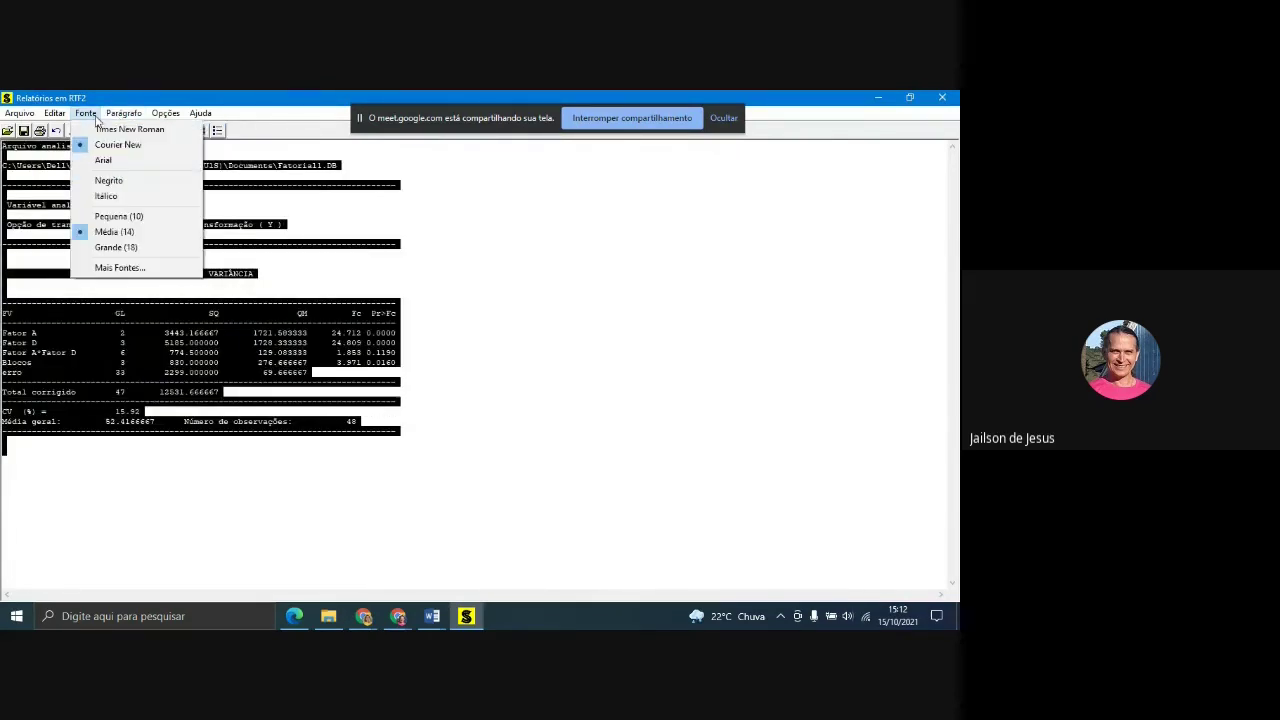
pyautogui.click(104, 248)
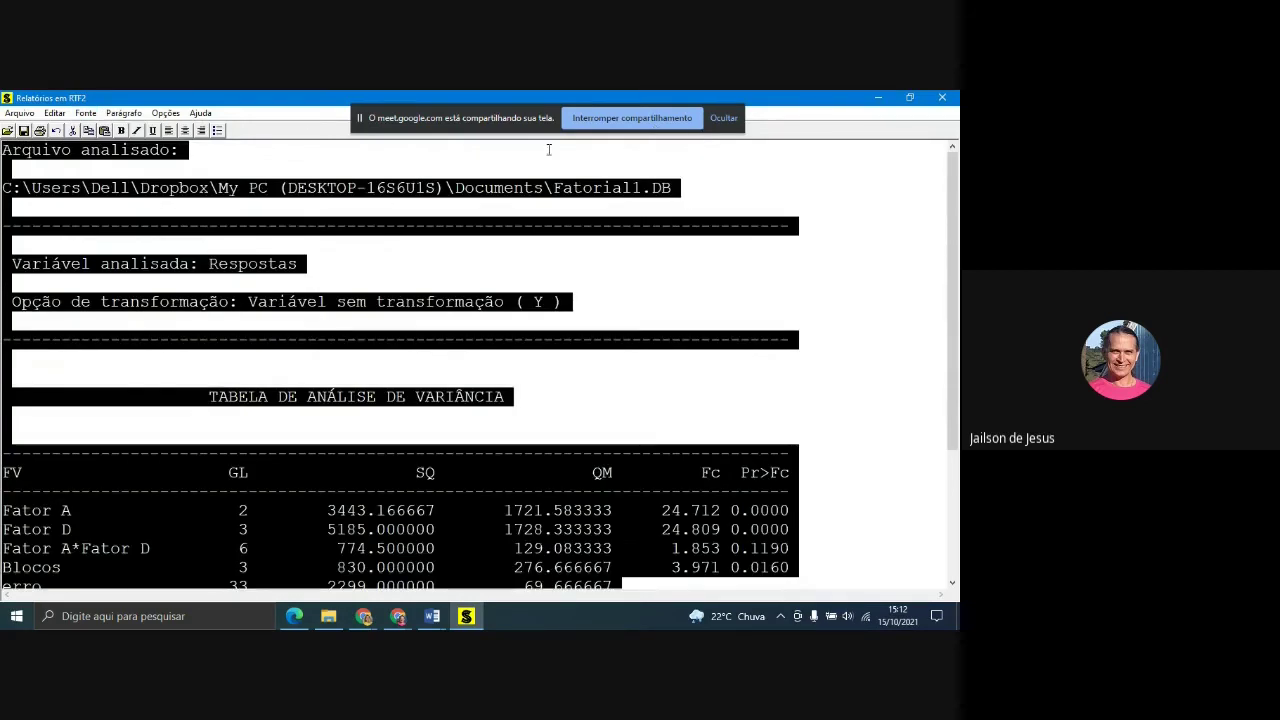
pyautogui.click(880, 334)
# - Review the report header and examine the degrees of freedom of the factors, error and total in the variance table
pyautogui.scroll(-3, 760, 387)
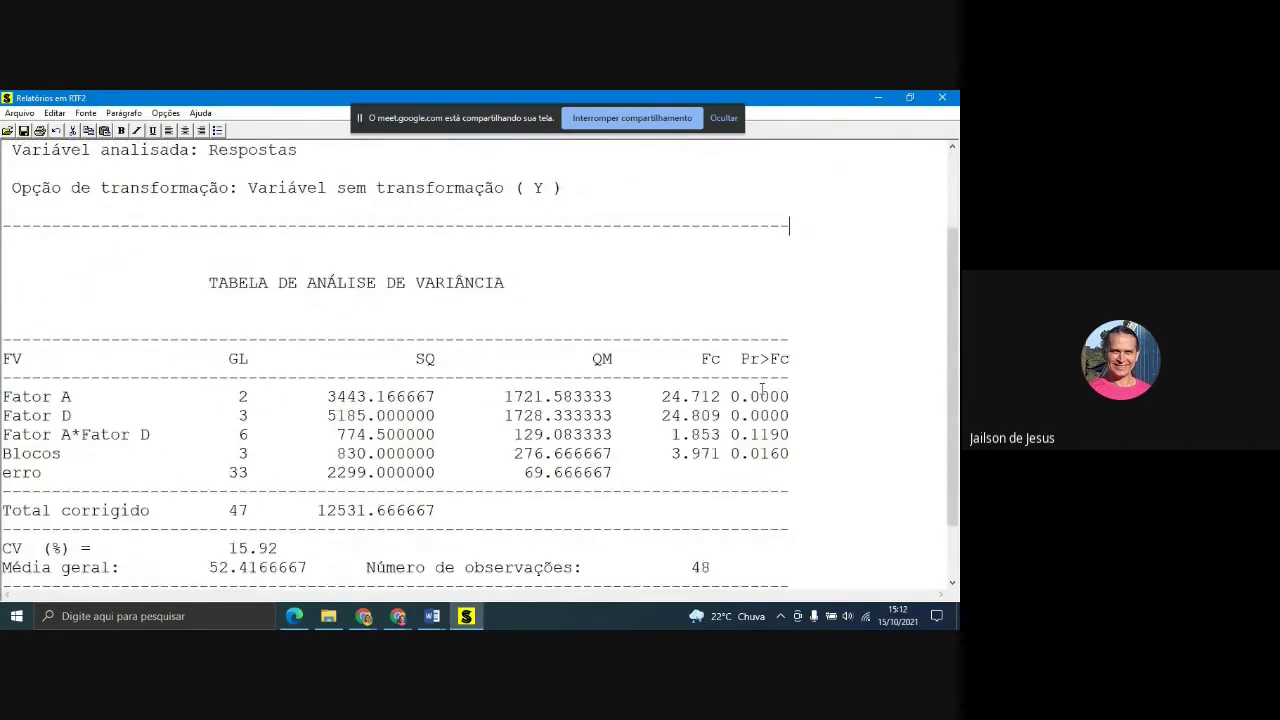
pyautogui.scroll(2, 762, 390)
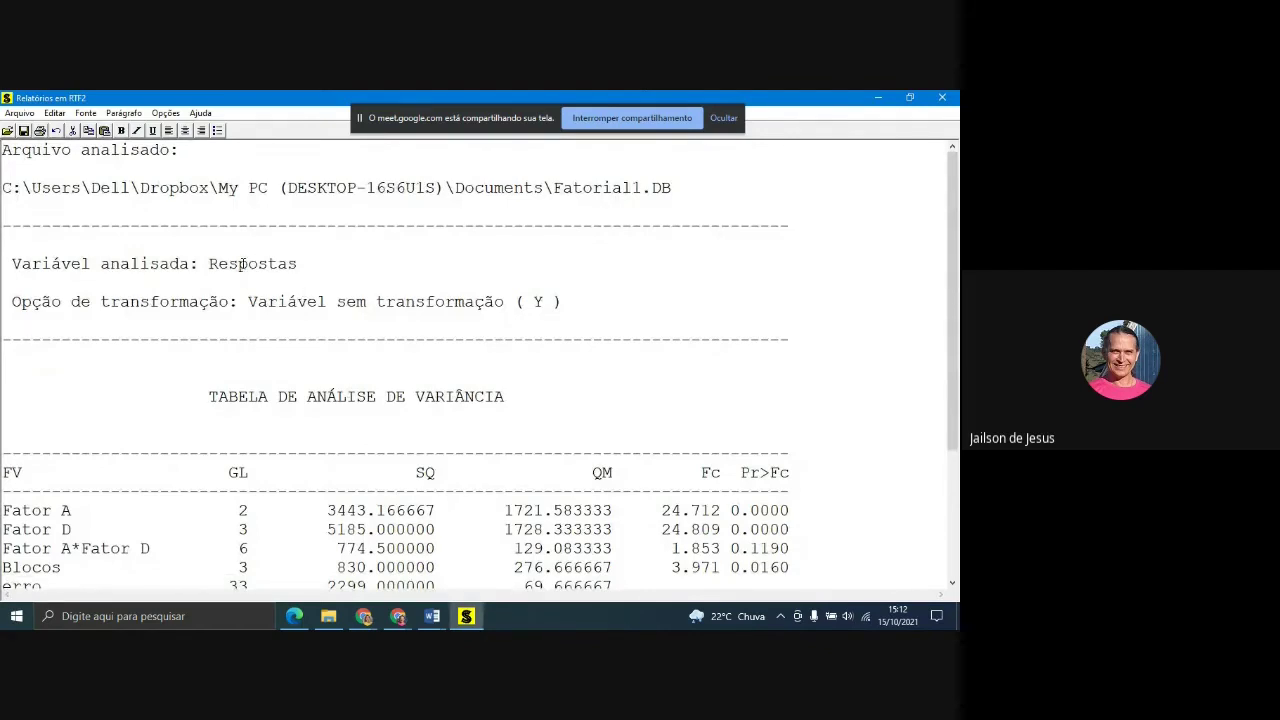
pyautogui.scroll(-2, 400, 328)
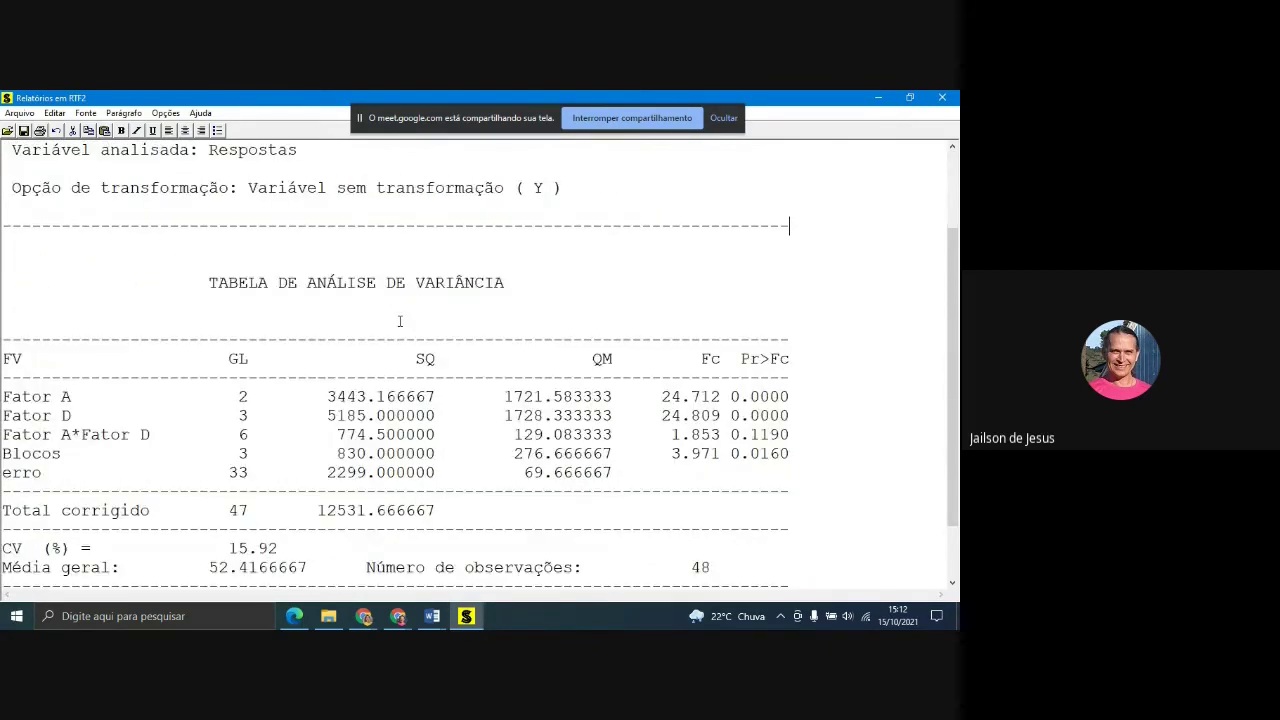
pyautogui.scroll(-2, 399, 321)
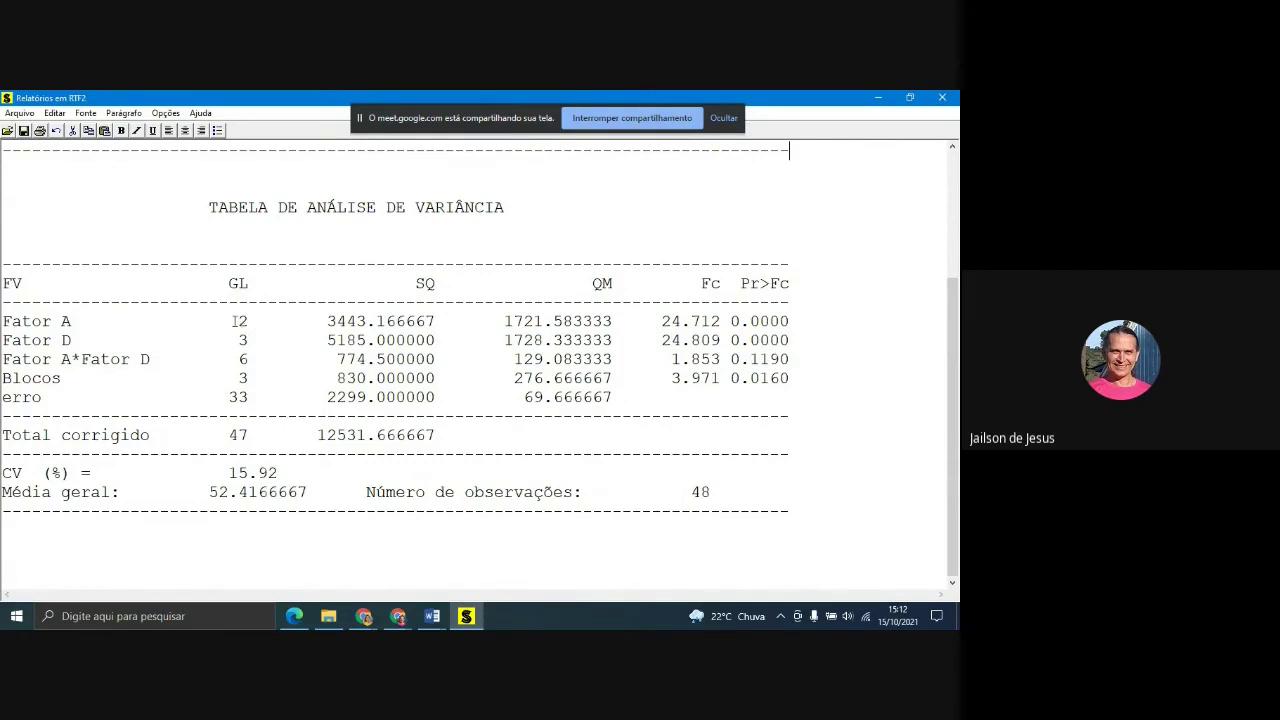
pyautogui.moveTo(231, 321); pyautogui.dragTo(270, 321)
pyautogui.click(290, 340)
pyautogui.moveTo(240, 340); pyautogui.dragTo(248, 342)
pyautogui.click(258, 359)
pyautogui.moveTo(229, 397); pyautogui.dragTo(248, 397)
pyautogui.click(236, 436)
pyautogui.moveTo(237, 435); pyautogui.dragTo(251, 437)
pyautogui.click(289, 443)
# - Pair the degrees of freedom of Fator A, Fator D and their interaction with those of the error
pyautogui.doubleClick(245, 320)
pyautogui.moveTo(217, 403); pyautogui.dragTo(251, 400)
pyautogui.click(83, 340)
pyautogui.doubleClick(242, 340)
pyautogui.moveTo(217, 402); pyautogui.dragTo(251, 400)
pyautogui.doubleClick(242, 359)
pyautogui.click(245, 402)
# - Examine the Pr>Fc values of Fator A, Fator D, their interaction and Blocos for significance
pyautogui.moveTo(731, 321); pyautogui.dragTo(790, 325)
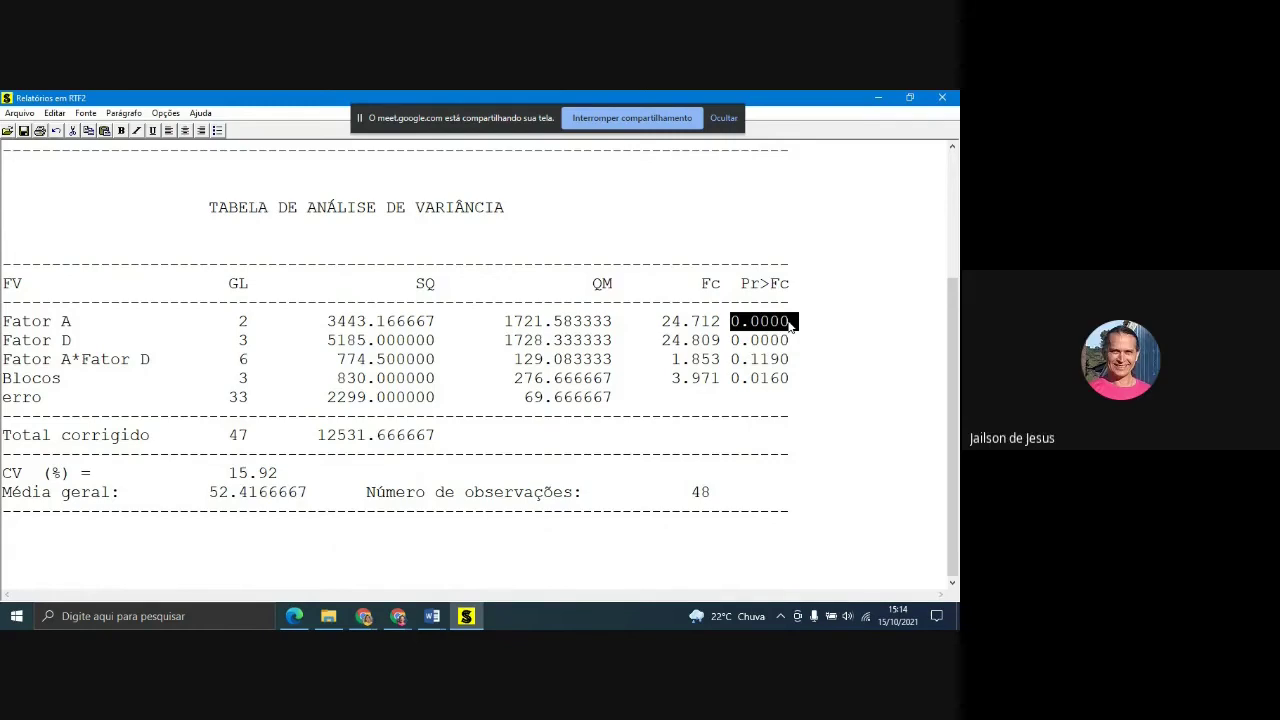
pyautogui.click(790, 325)
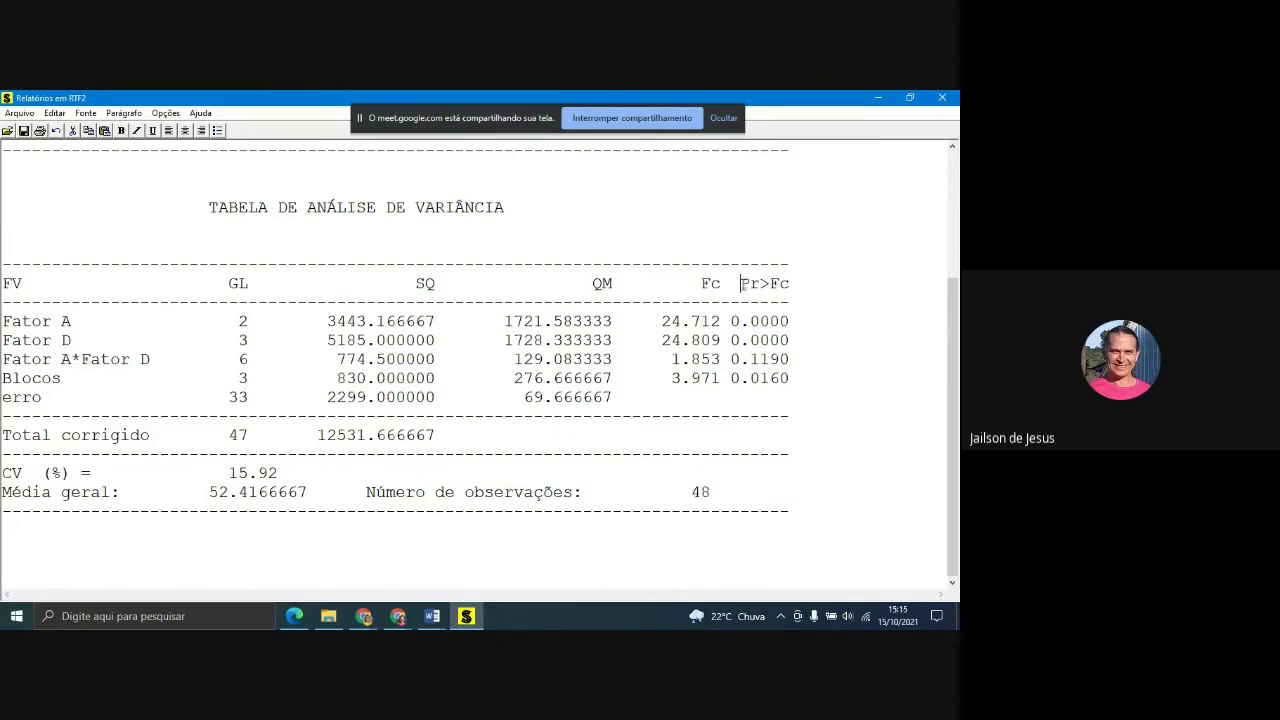
pyautogui.moveTo(741, 283); pyautogui.dragTo(763, 284)
pyautogui.moveTo(743, 321); pyautogui.dragTo(789, 321)
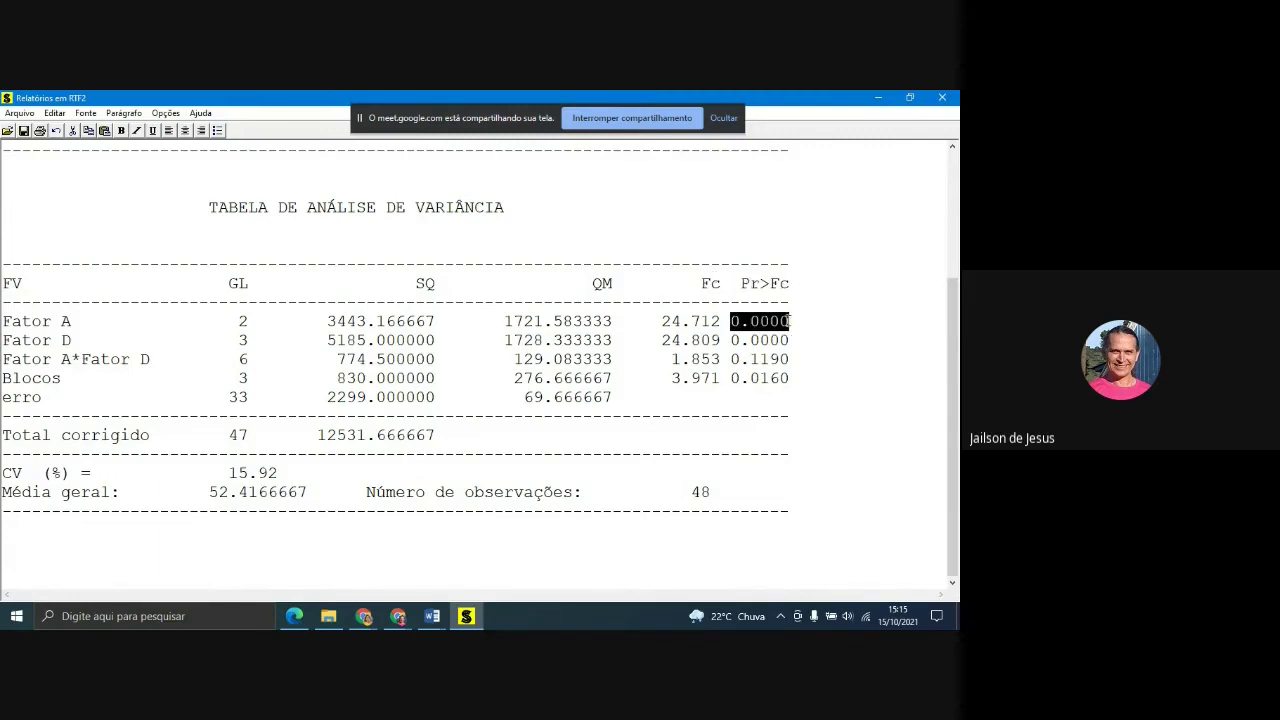
pyautogui.click(801, 339)
pyautogui.moveTo(5, 321); pyautogui.dragTo(82, 322)
pyautogui.click(8, 340)
pyautogui.moveTo(728, 321); pyautogui.dragTo(792, 367)
pyautogui.click(773, 360)
pyautogui.moveTo(750, 359); pyautogui.dragTo(773, 379)
pyautogui.click(830, 414)
pyautogui.click(711, 379)
# - Examine the coefficient of variation and the overall mean below the variance table
pyautogui.moveTo(227, 474); pyautogui.dragTo(290, 476)
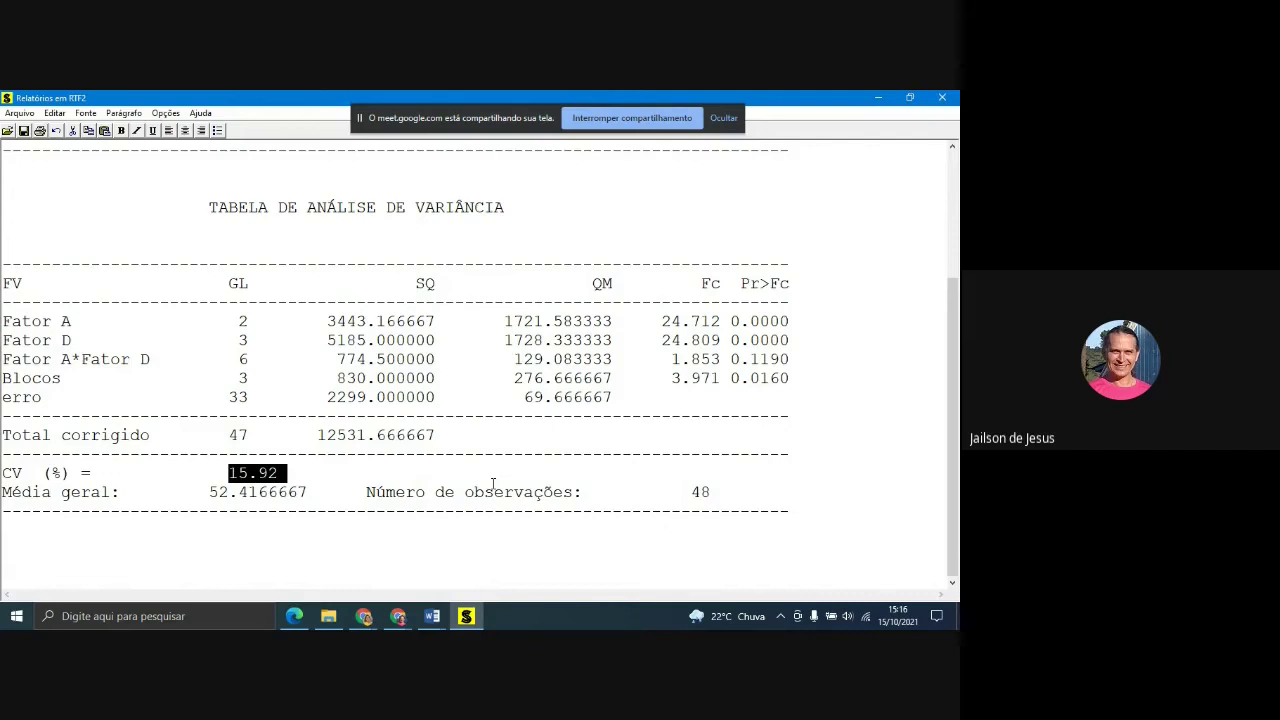
pyautogui.moveTo(209, 492); pyautogui.dragTo(315, 499)
pyautogui.click(315, 517)
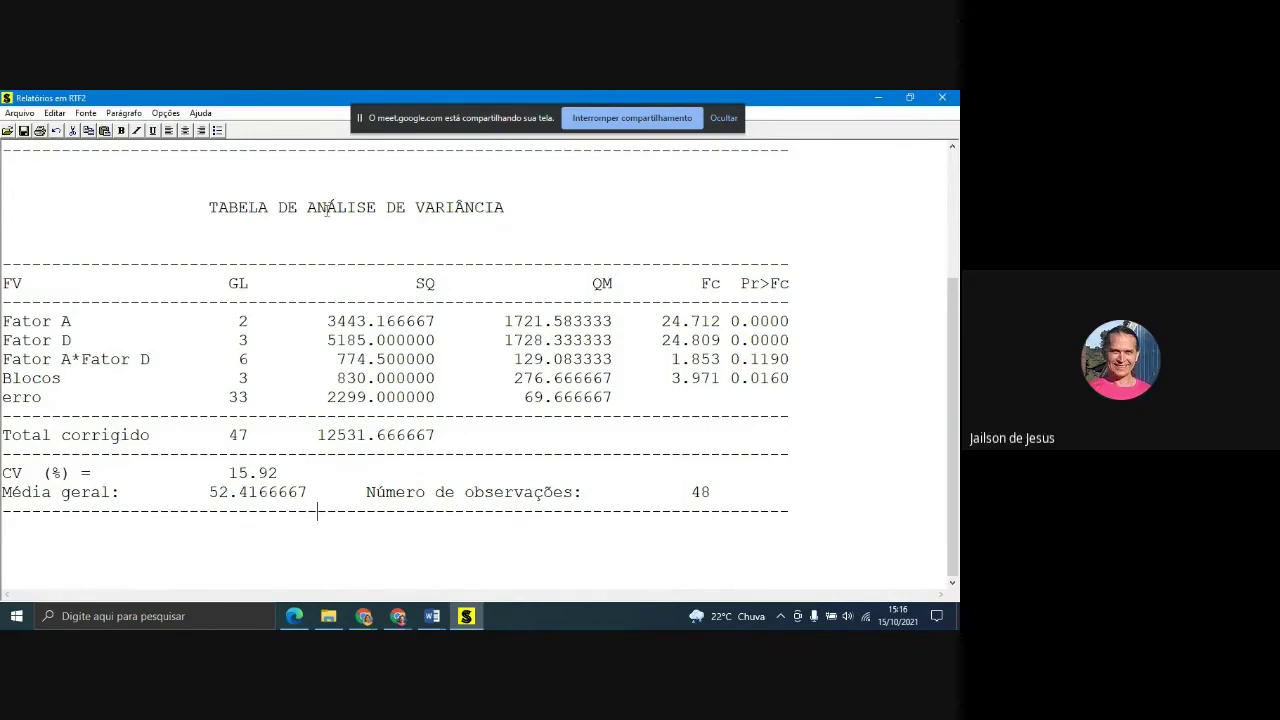
# - Examine the calculated F values in the Fc column, especially the one for Fator A
pyautogui.moveTo(681, 284); pyautogui.dragTo(679, 380)
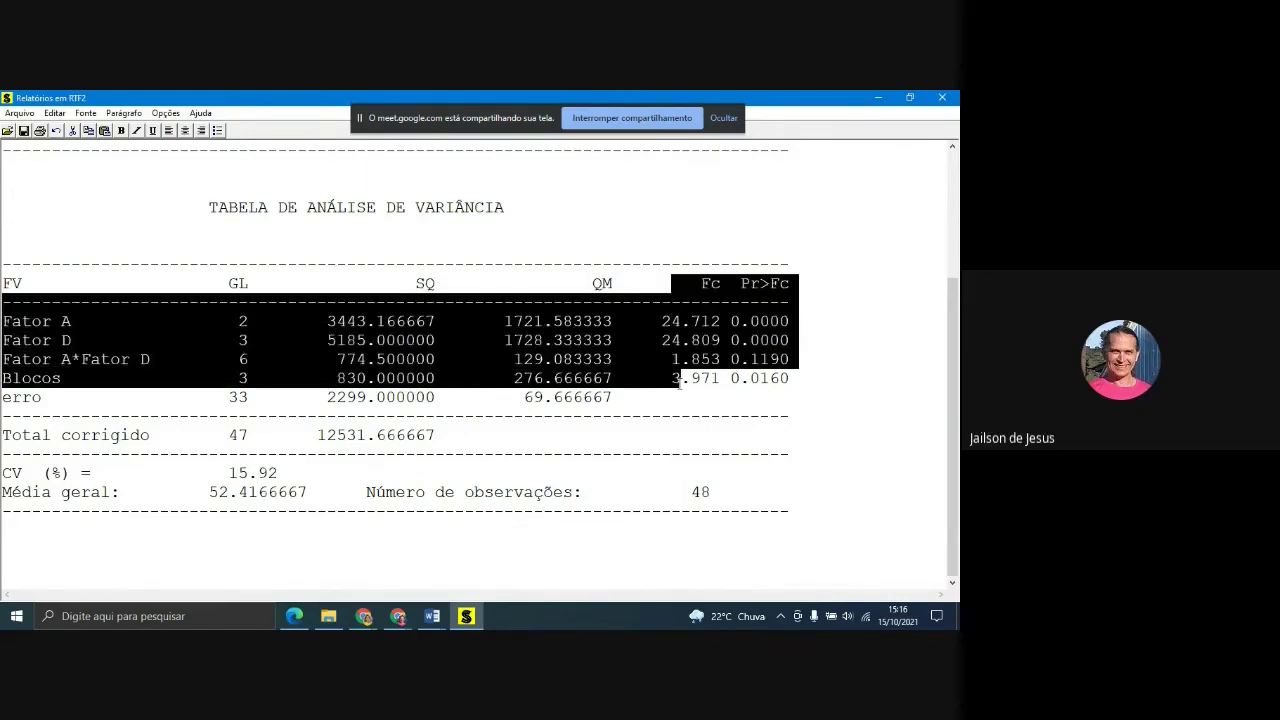
pyautogui.click(680, 397)
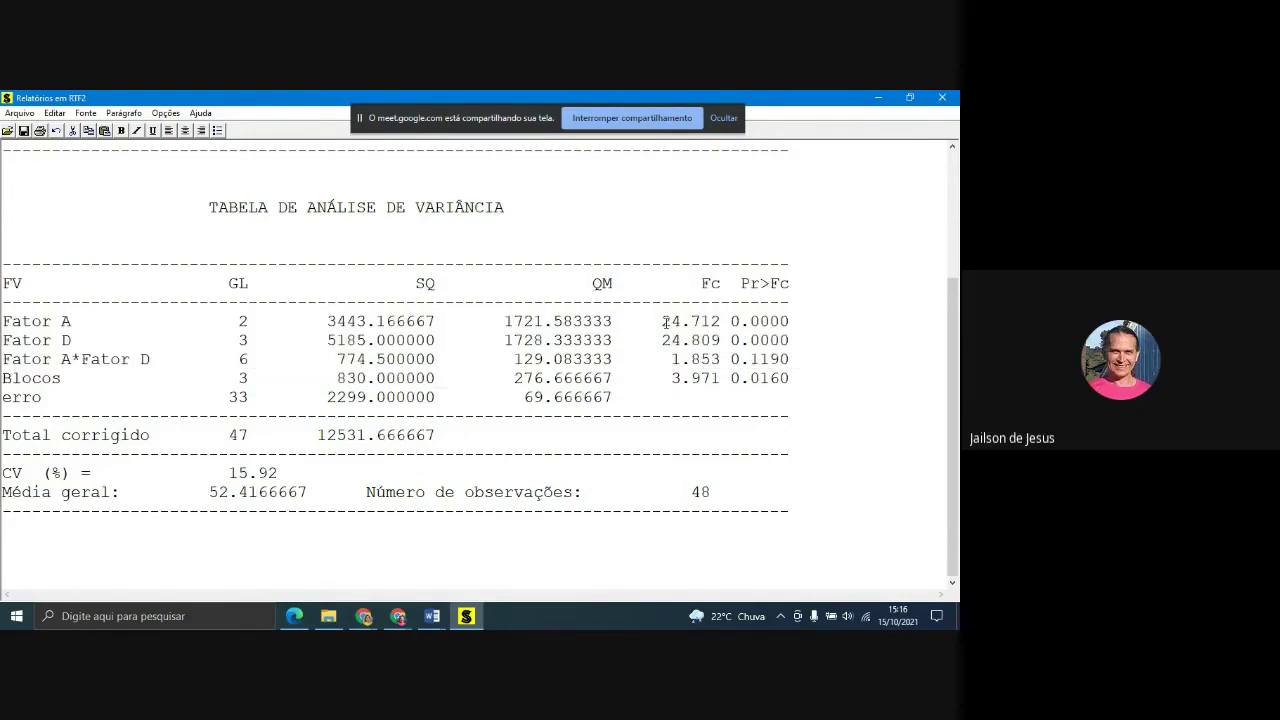
pyautogui.moveTo(663, 321); pyautogui.dragTo(709, 332)
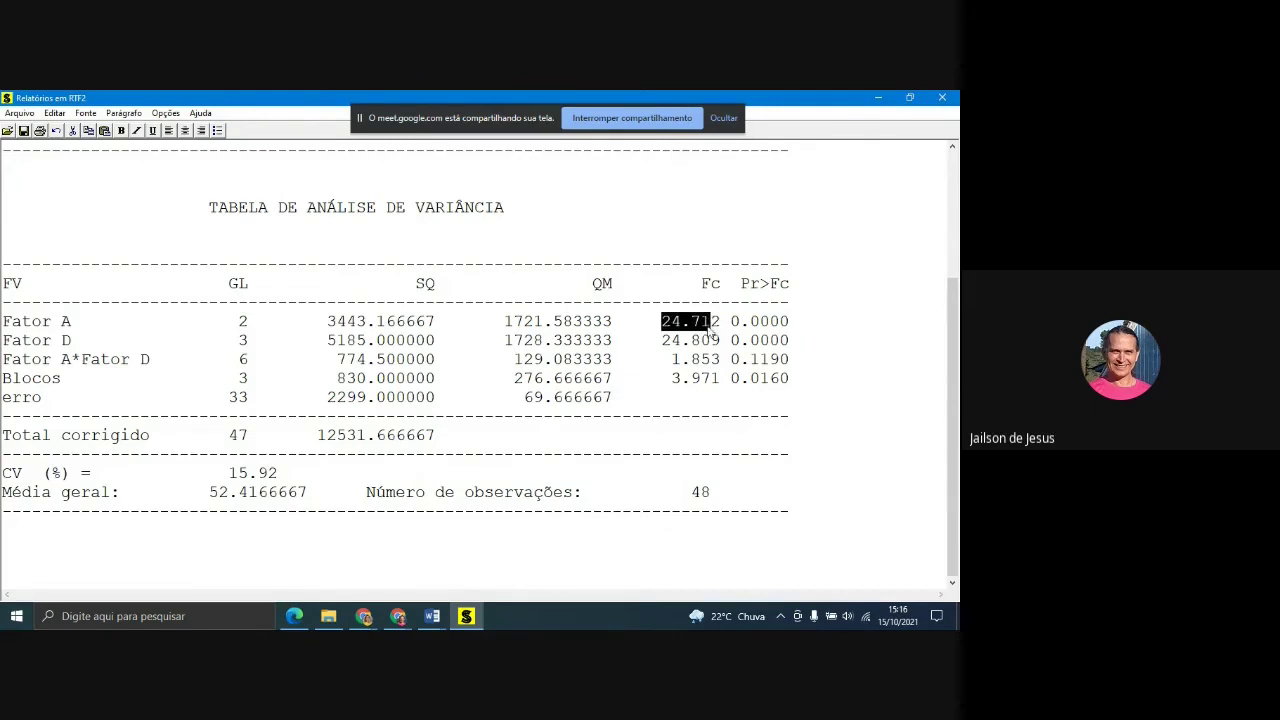
pyautogui.click(693, 467)
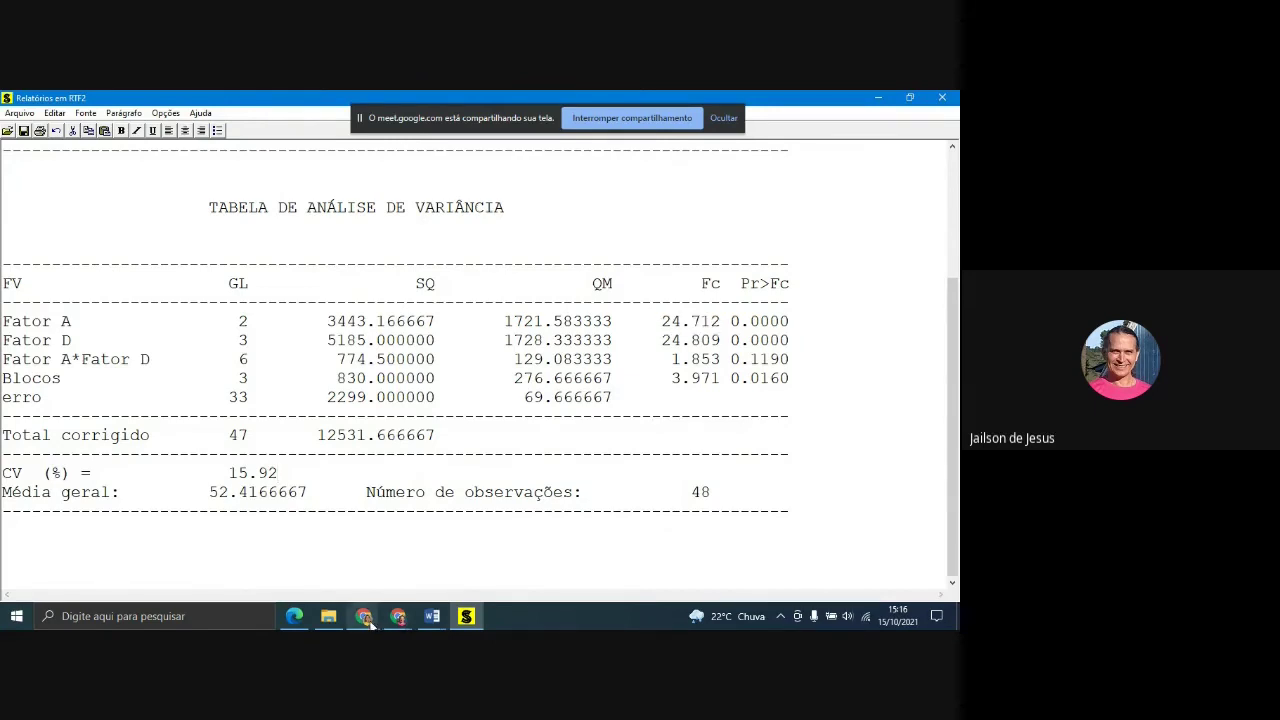
# - Switch to the Moodle window in Chrome and open the Estatística Aplicada 2021-2 course page in a new tab
pyautogui.moveTo(368, 620)
pyautogui.click(328, 581)
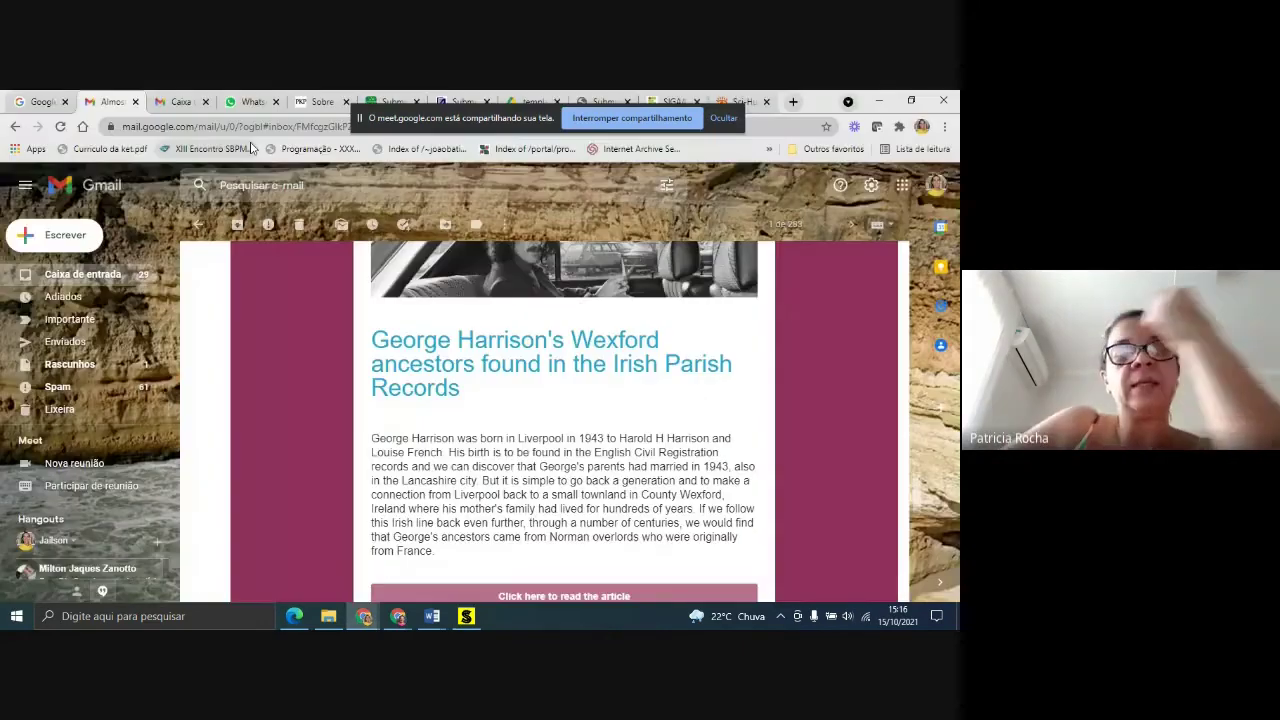
pyautogui.moveTo(398, 618)
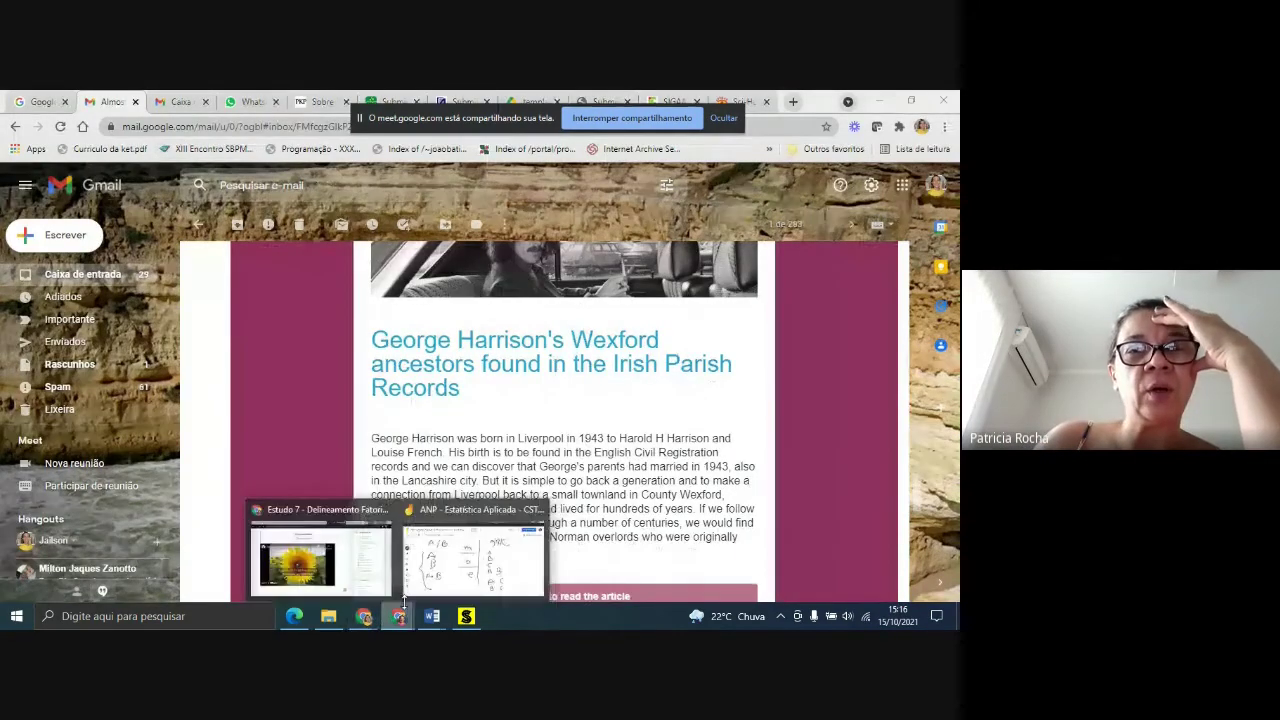
pyautogui.click(375, 570)
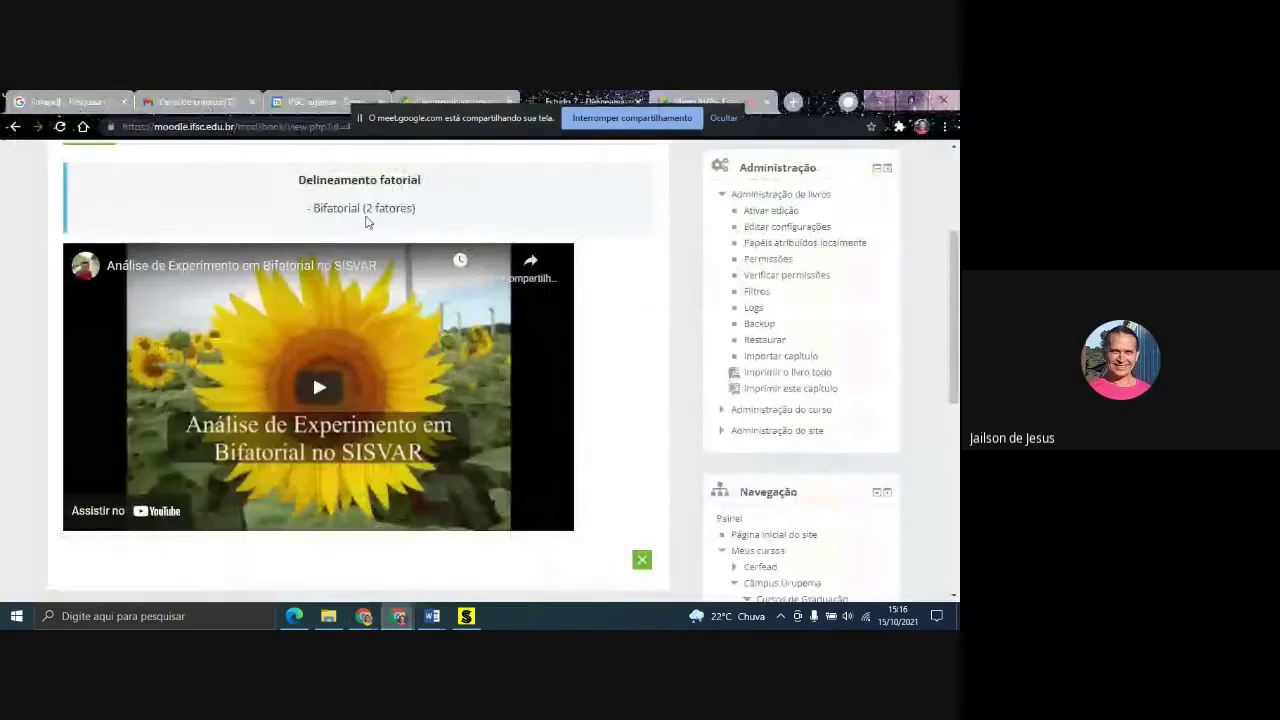
pyautogui.scroll(3, 428, 237)
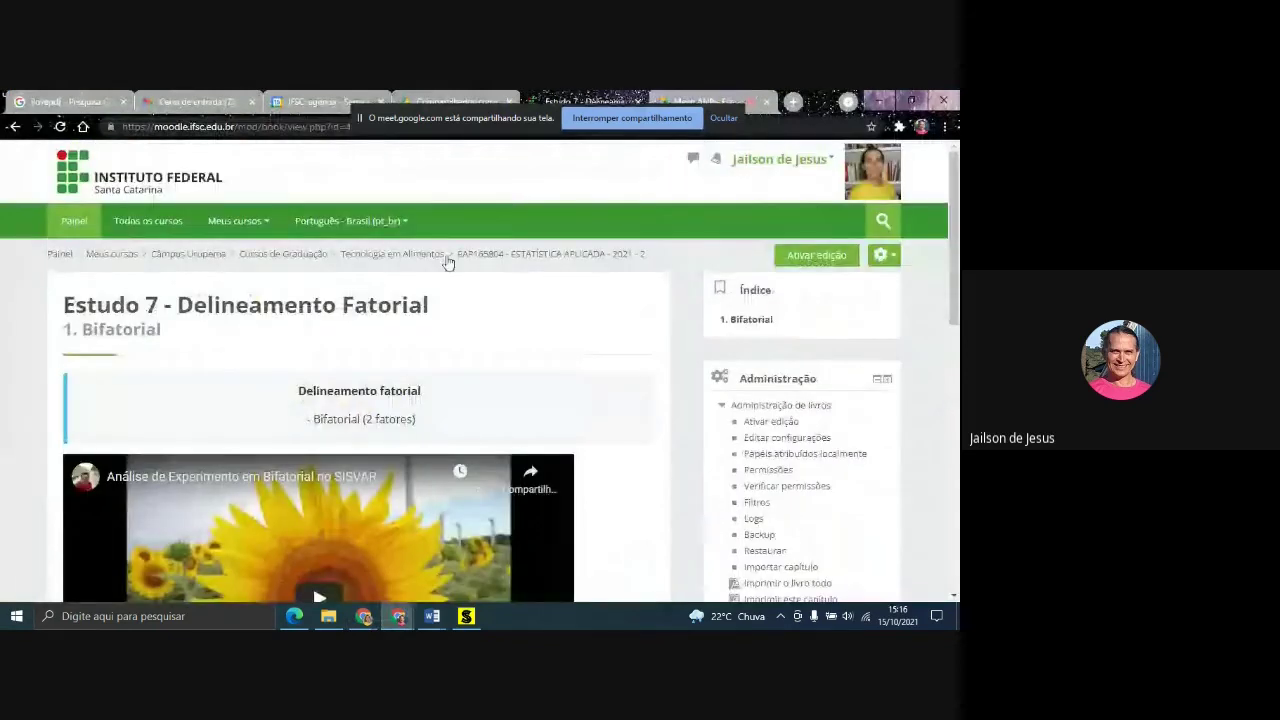
pyautogui.rightClick(543, 262)
pyautogui.click(575, 266)
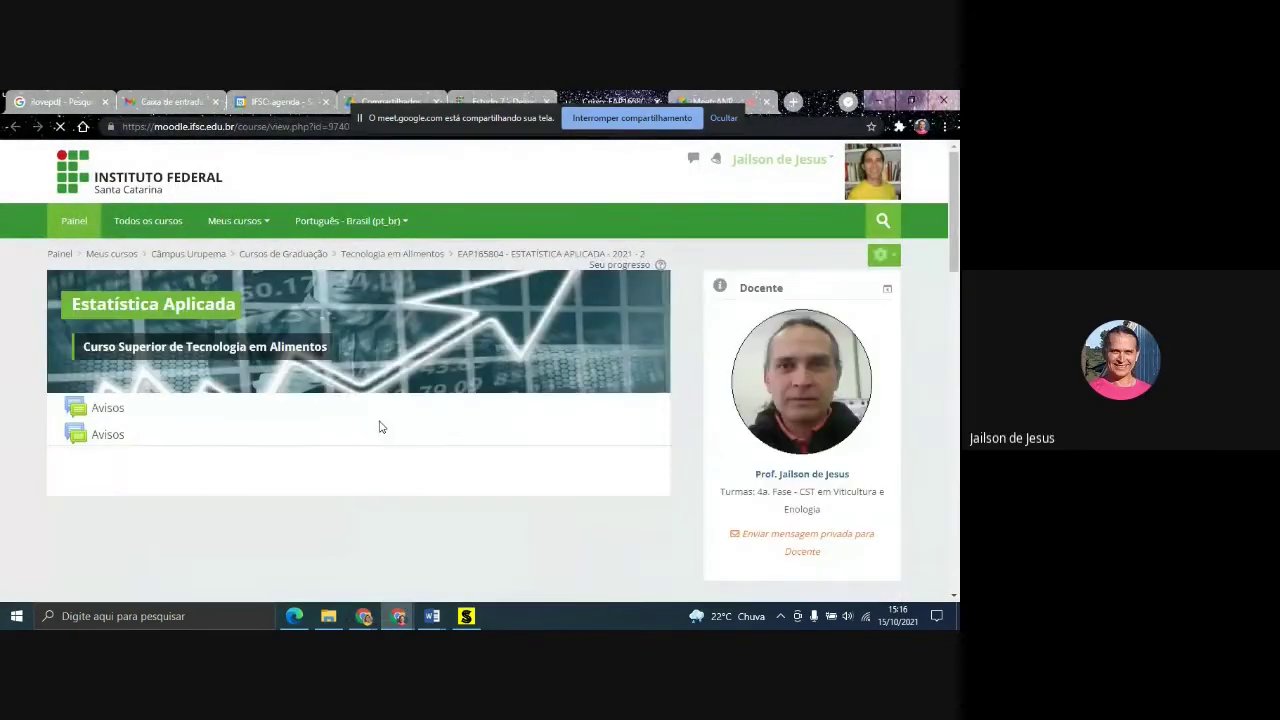
# - Open the book on Delineamento Inteiramente Casualizado e Análise da Variância from the course's Estudo 2 materials
pyautogui.click(305, 488)
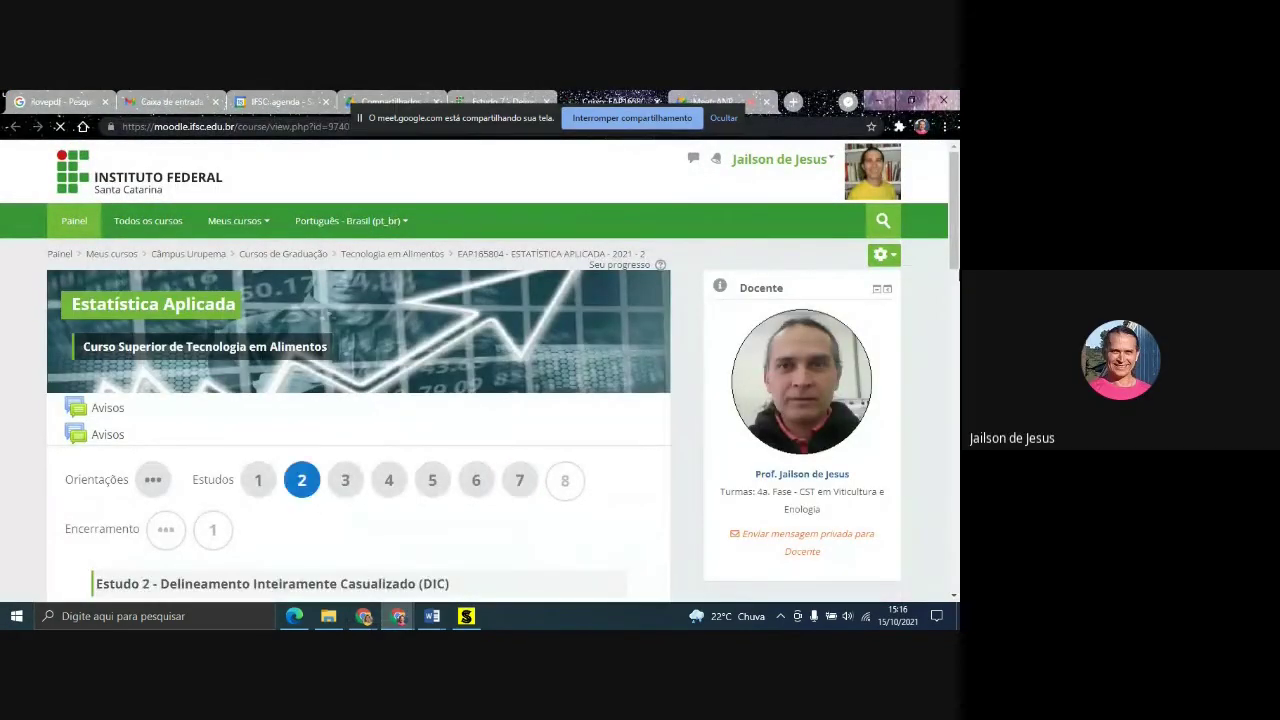
pyautogui.scroll(-1, 957, 289)
pyautogui.moveTo(957, 289); pyautogui.dragTo(211, 531)
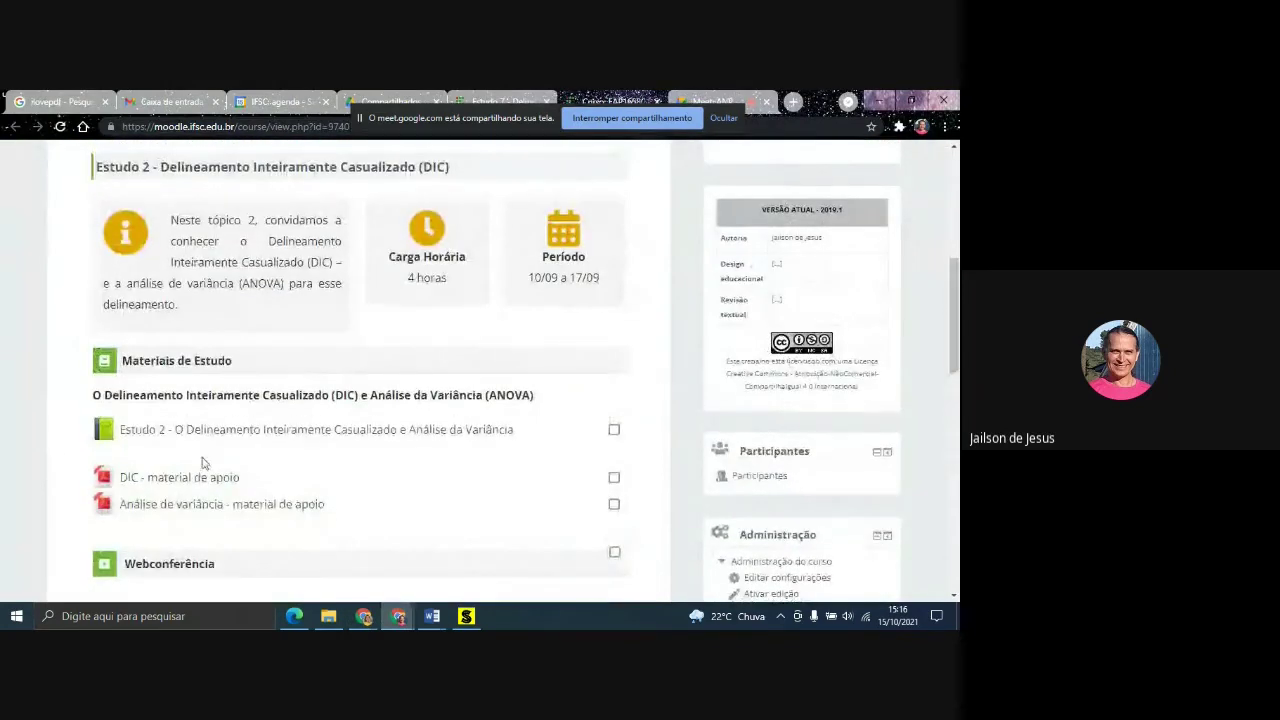
pyautogui.click(228, 440)
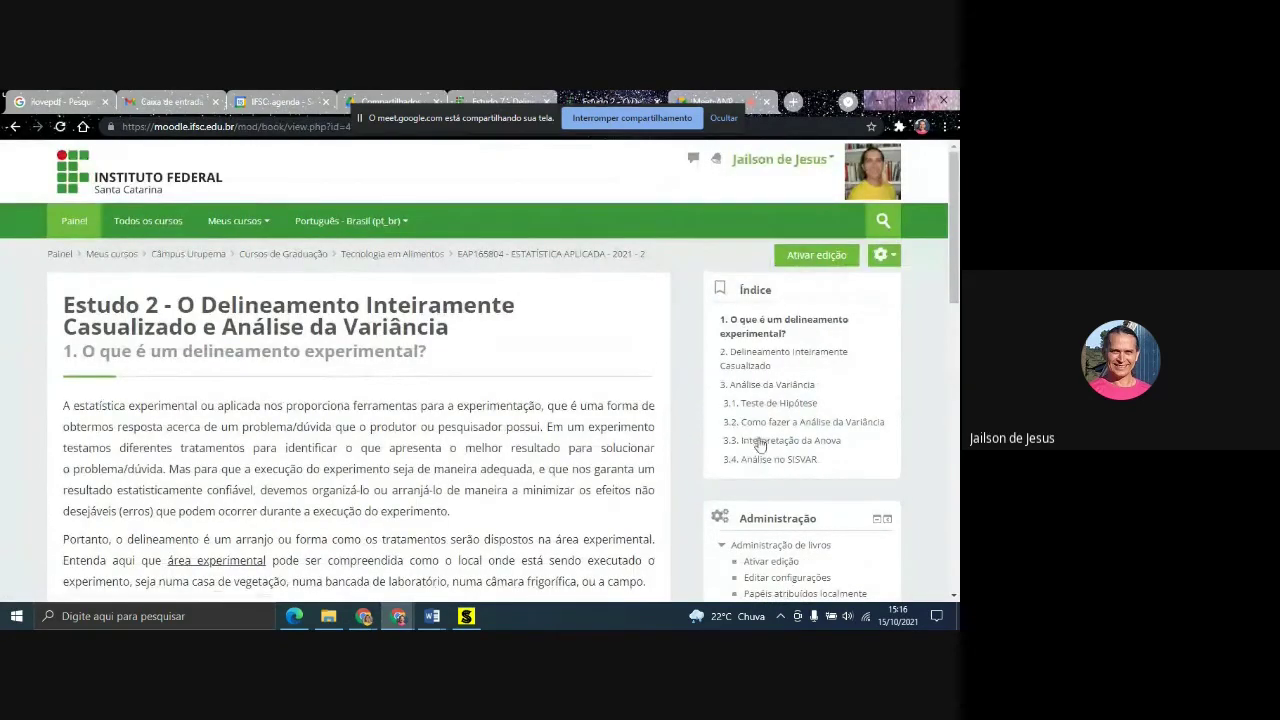
# - Open chapter 3.3, Interpretação da Anova, and locate the F table for 5% probability
pyautogui.click(760, 442)
pyautogui.scroll(-6, 583, 434)
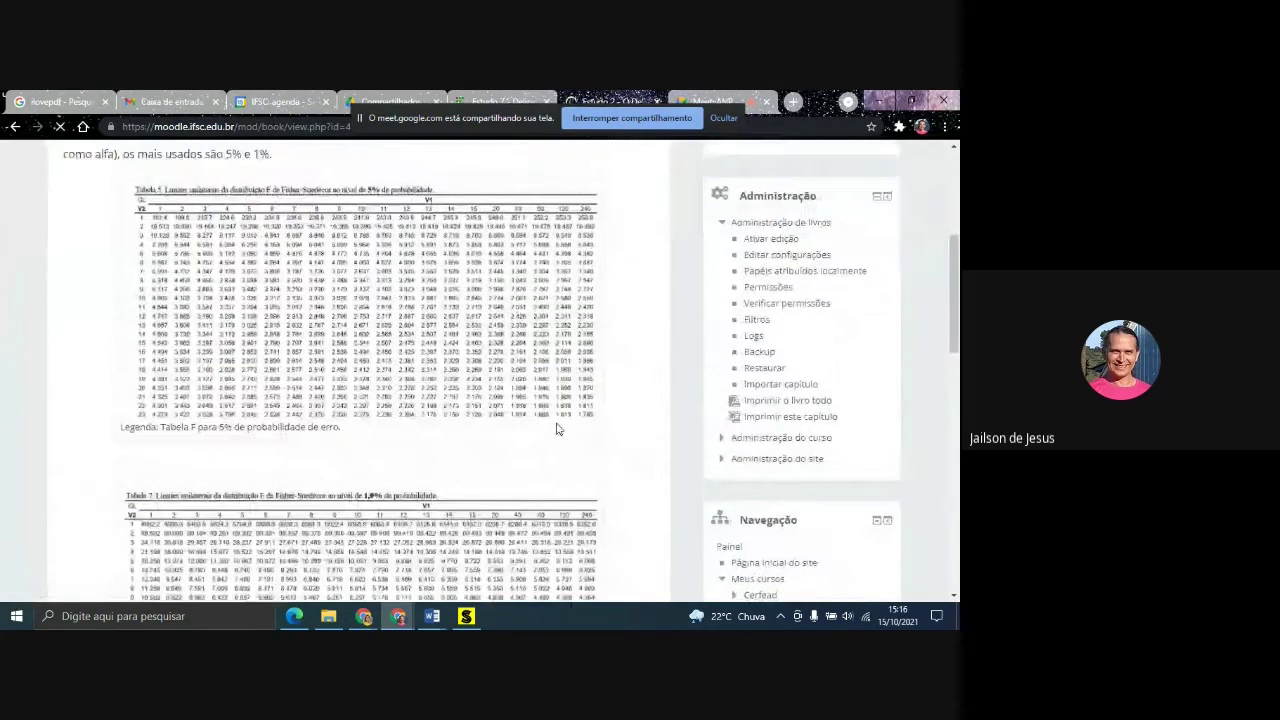
pyautogui.scroll(3, 560, 430)
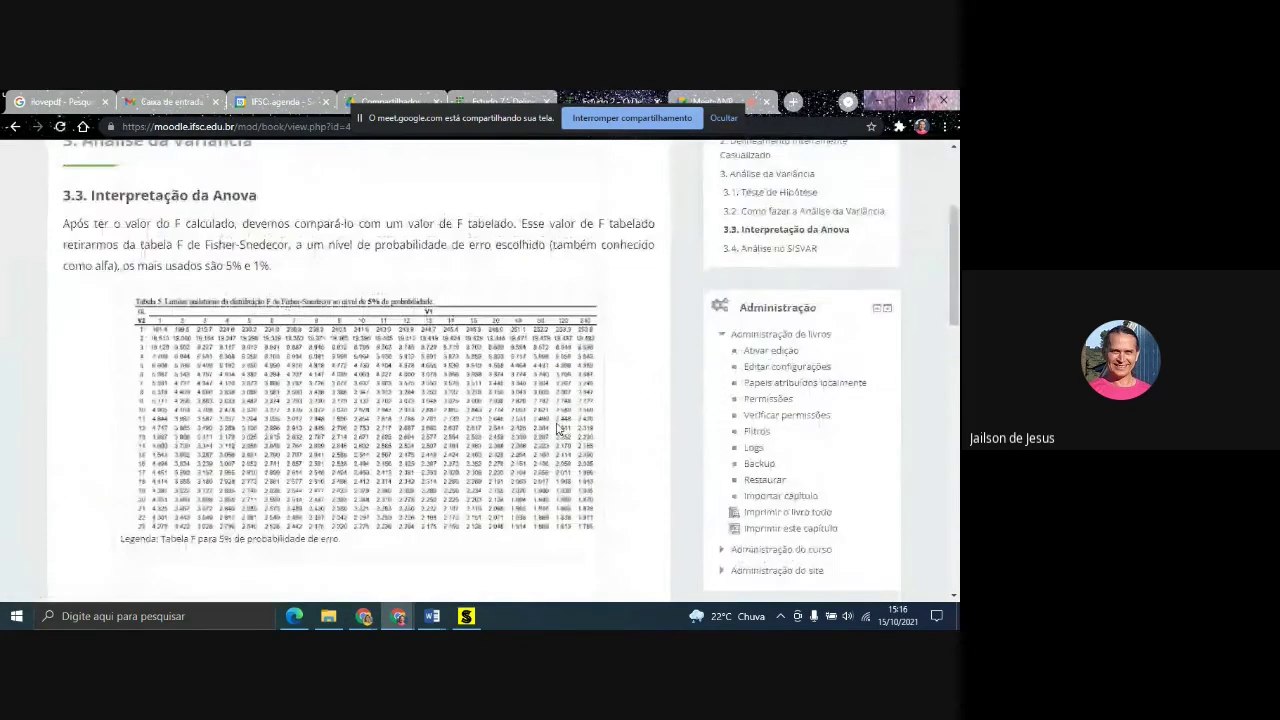
# - Zoom the page in beyond 125% and bring the full 5% Fisher-Snedecor F table into view
pyautogui.click(944, 126)
pyautogui.click(901, 258)
pyautogui.click(901, 258)
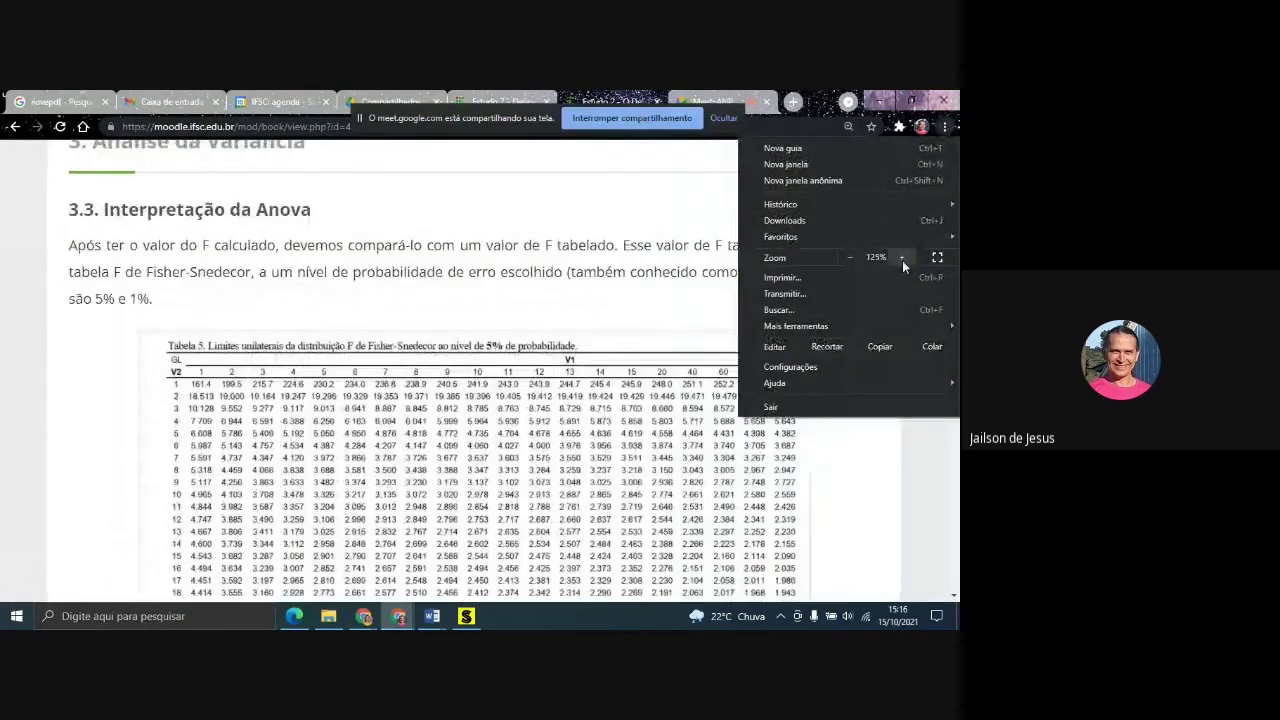
pyautogui.click(901, 258)
pyautogui.click(901, 258)
pyautogui.click(569, 327)
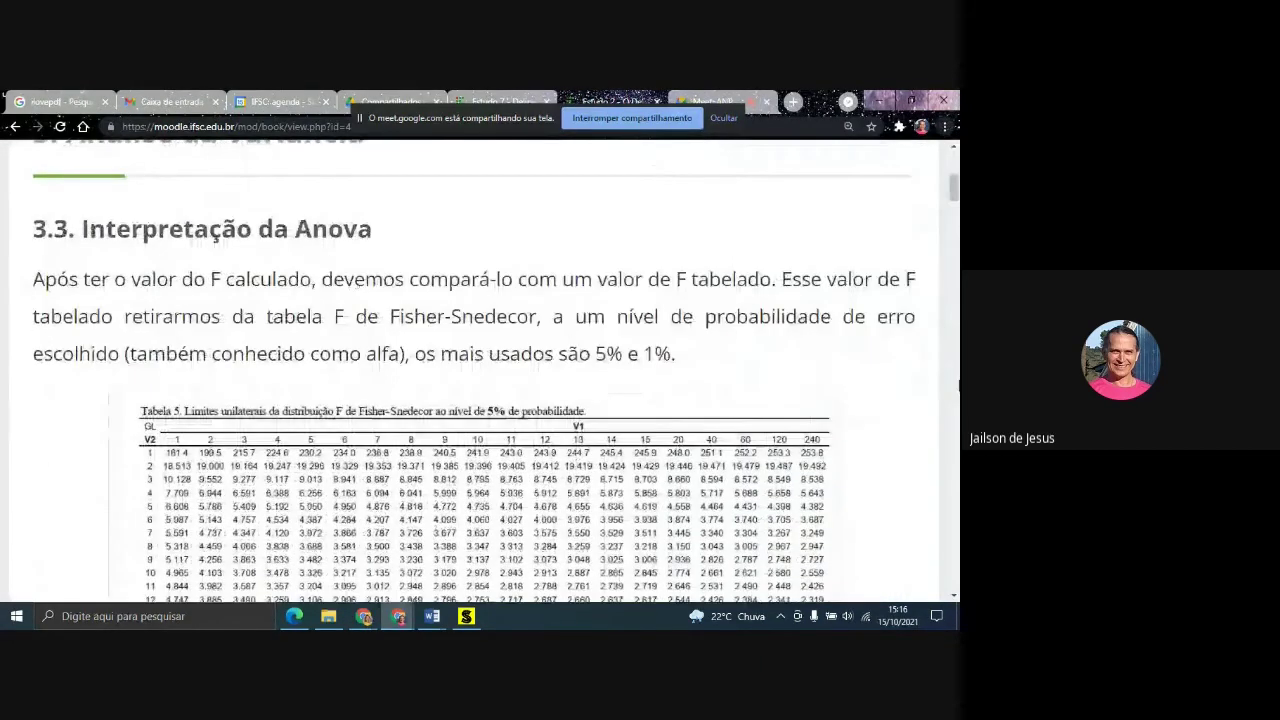
pyautogui.click(954, 212)
pyautogui.moveTo(955, 214); pyautogui.dragTo(955, 209)
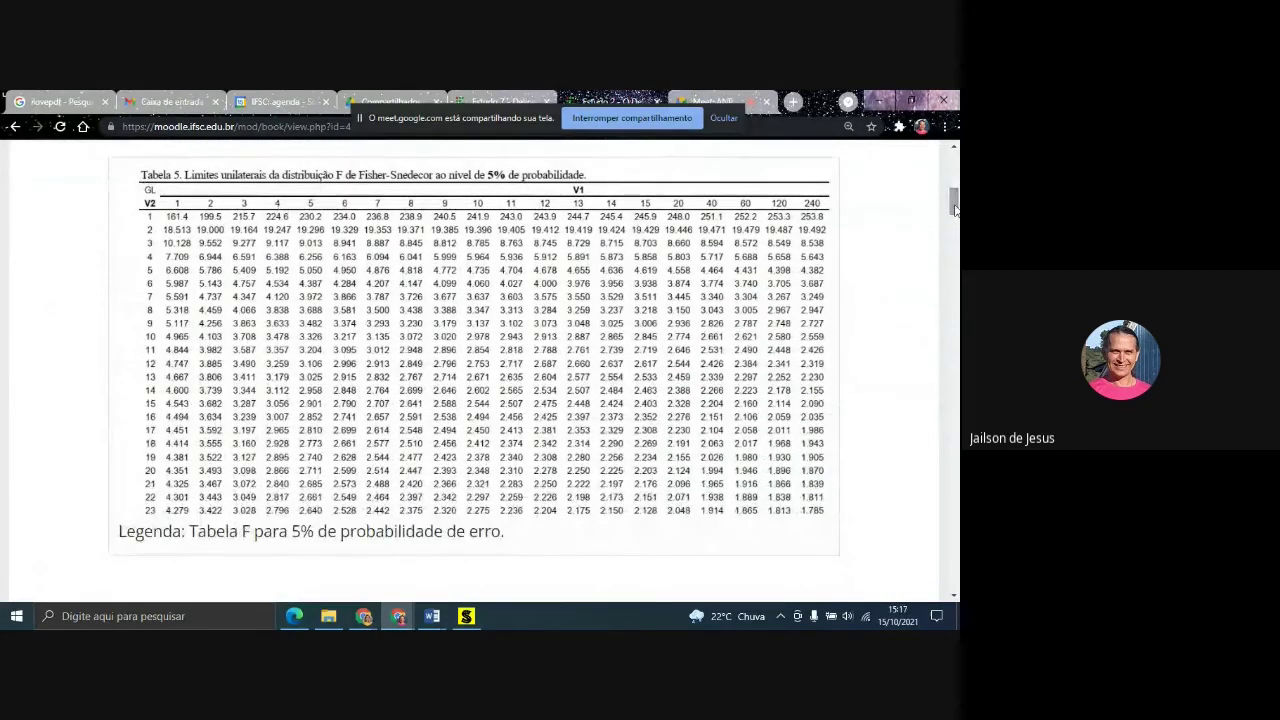
# - Compare Fator A's calculated F in the Sisvar report with the tabulated F values on the Moodle page
pyautogui.click(466, 616)
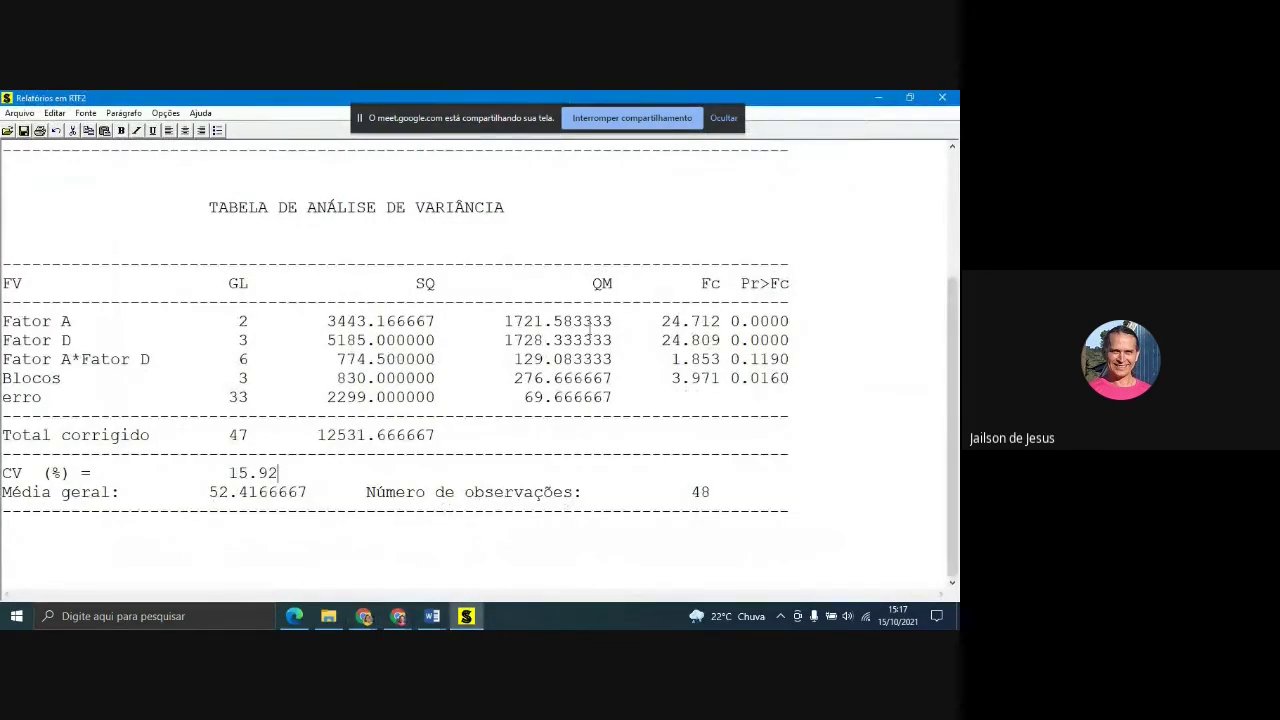
pyautogui.moveTo(661, 321); pyautogui.dragTo(722, 329)
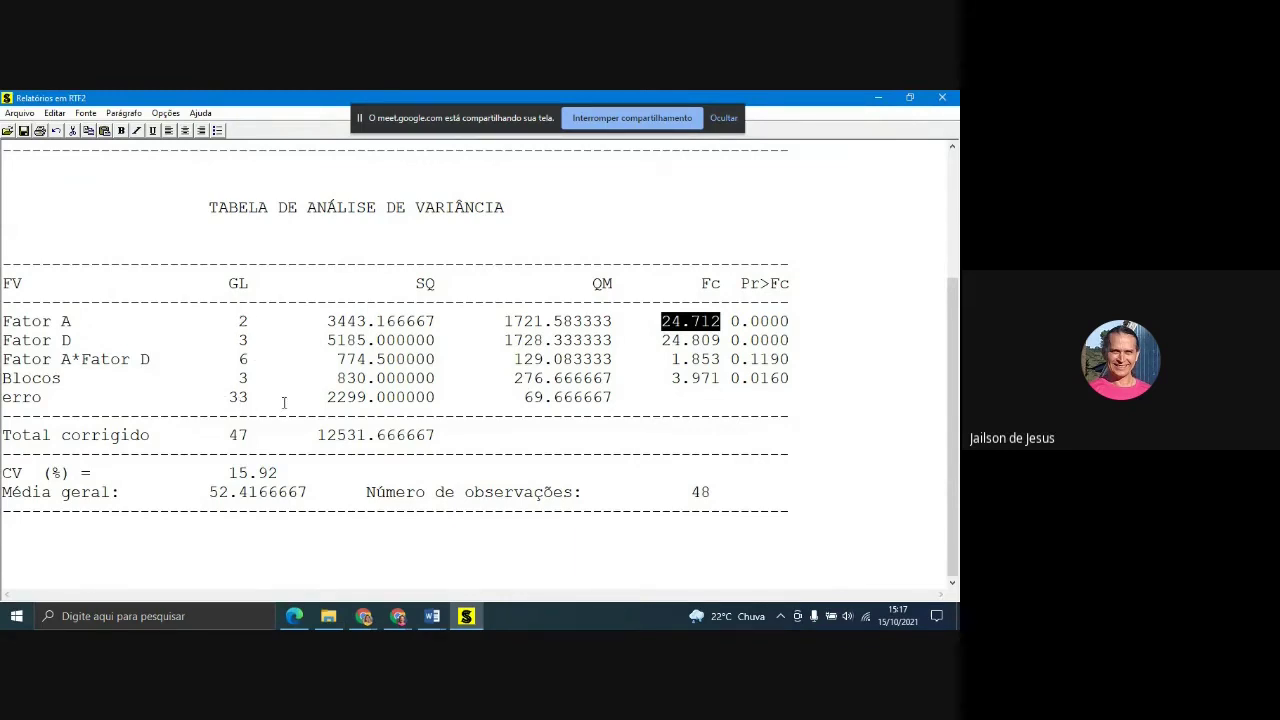
pyautogui.hotkey('alt', 'Tab')
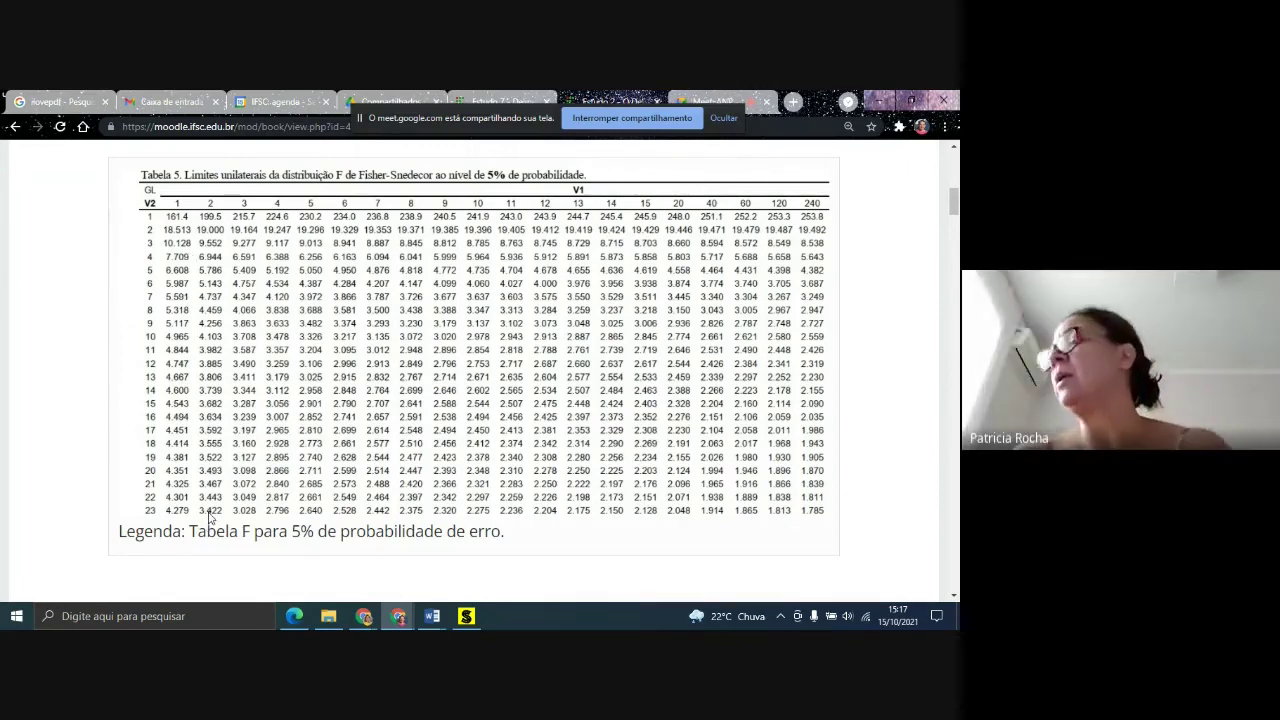
pyautogui.scroll(-1, 212, 513)
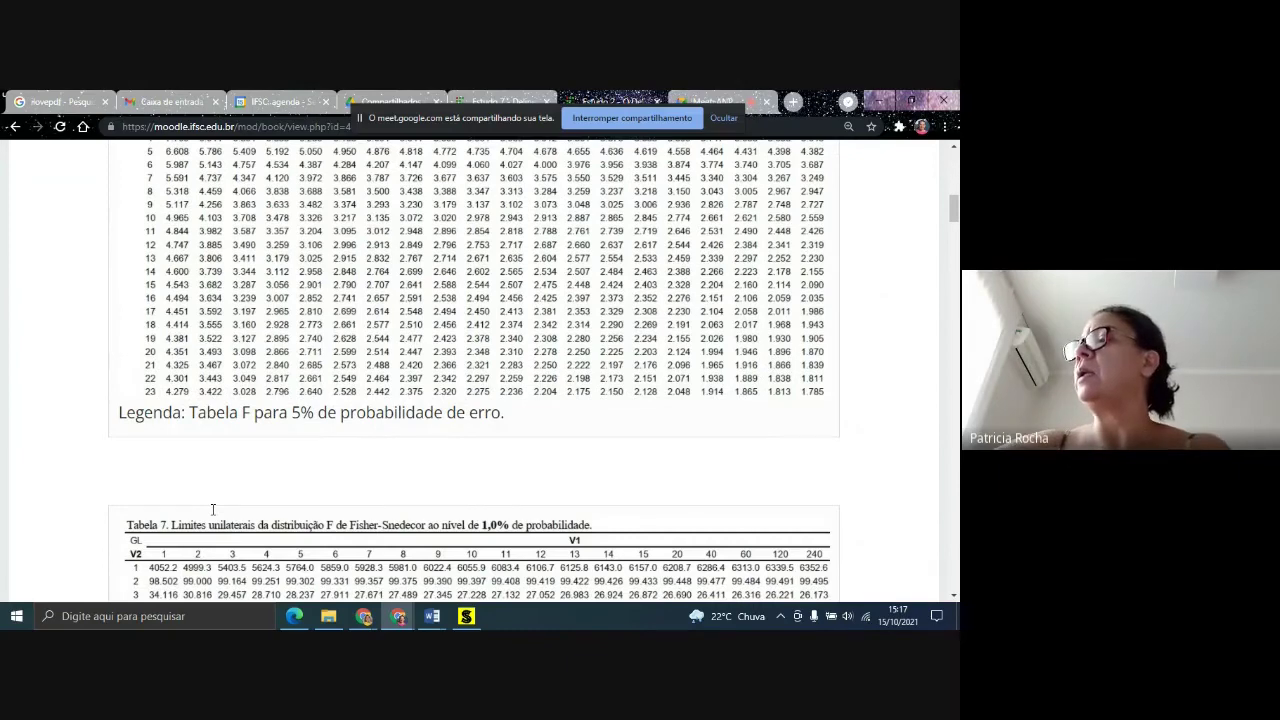
pyautogui.scroll(1, 213, 515)
pyautogui.scroll(-2, 213, 515)
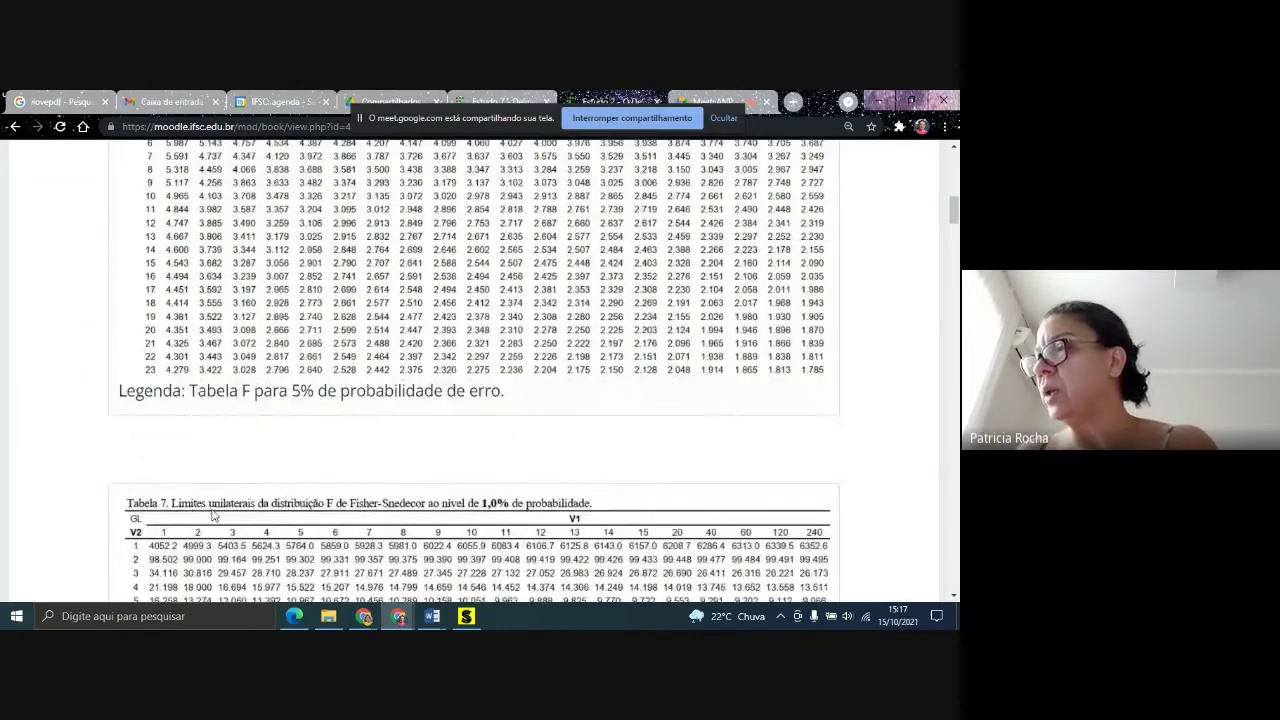
pyautogui.scroll(-6, 213, 513)
pyautogui.scroll(10, 213, 513)
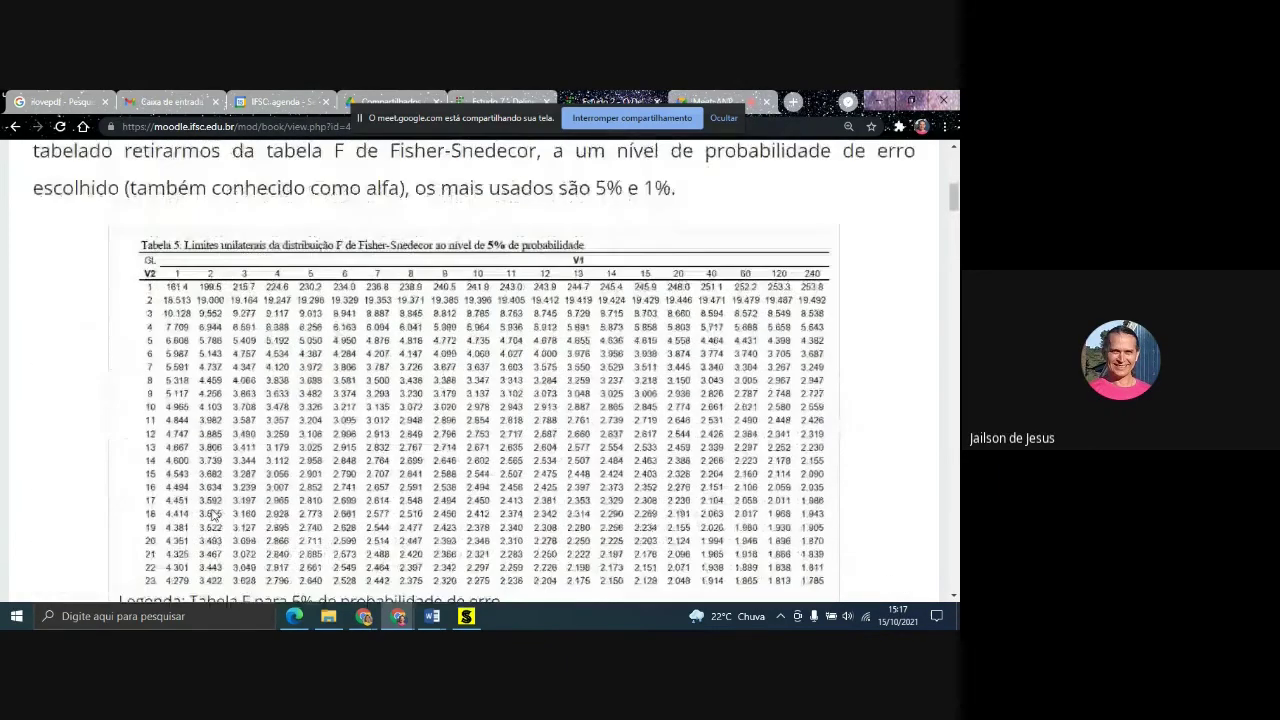
pyautogui.scroll(-1, 213, 513)
pyautogui.scroll(1, 213, 513)
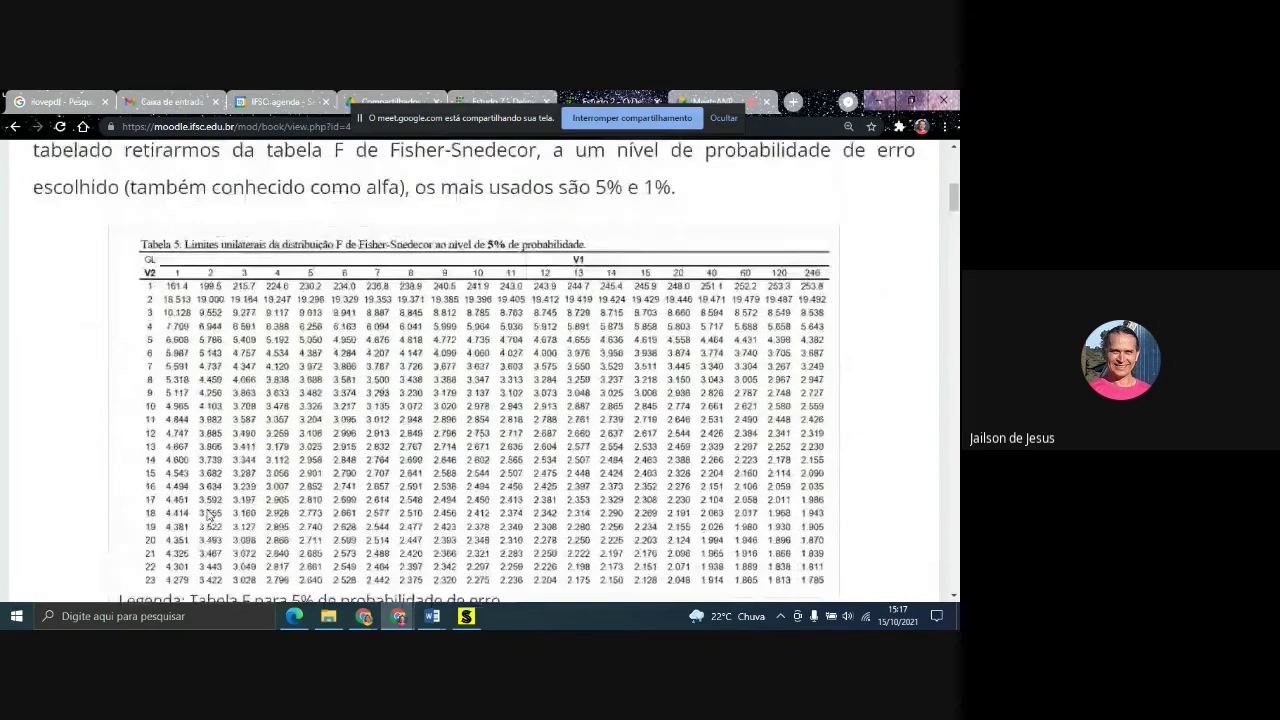
pyautogui.scroll(-2, 215, 480)
pyautogui.scroll(1, 141, 449)
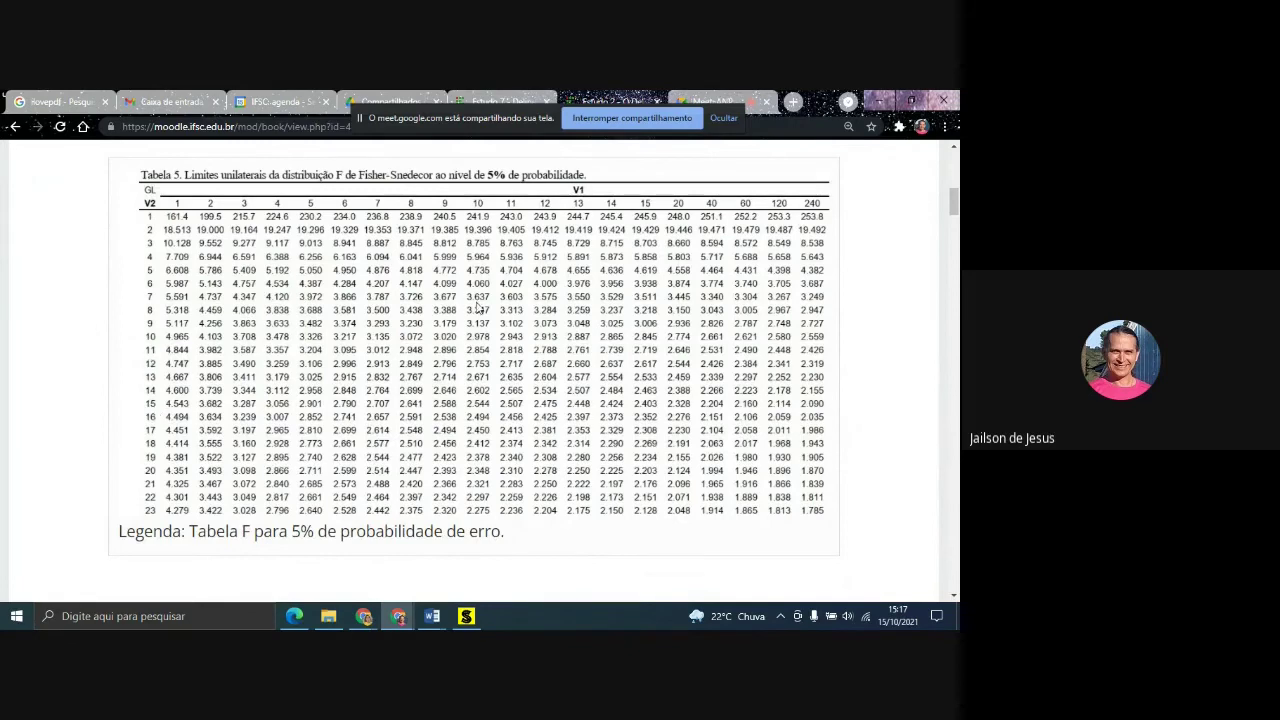
# - Return to the Sisvar report and check the Pr>Fc values of Fator A and Fator D
pyautogui.click(465, 616)
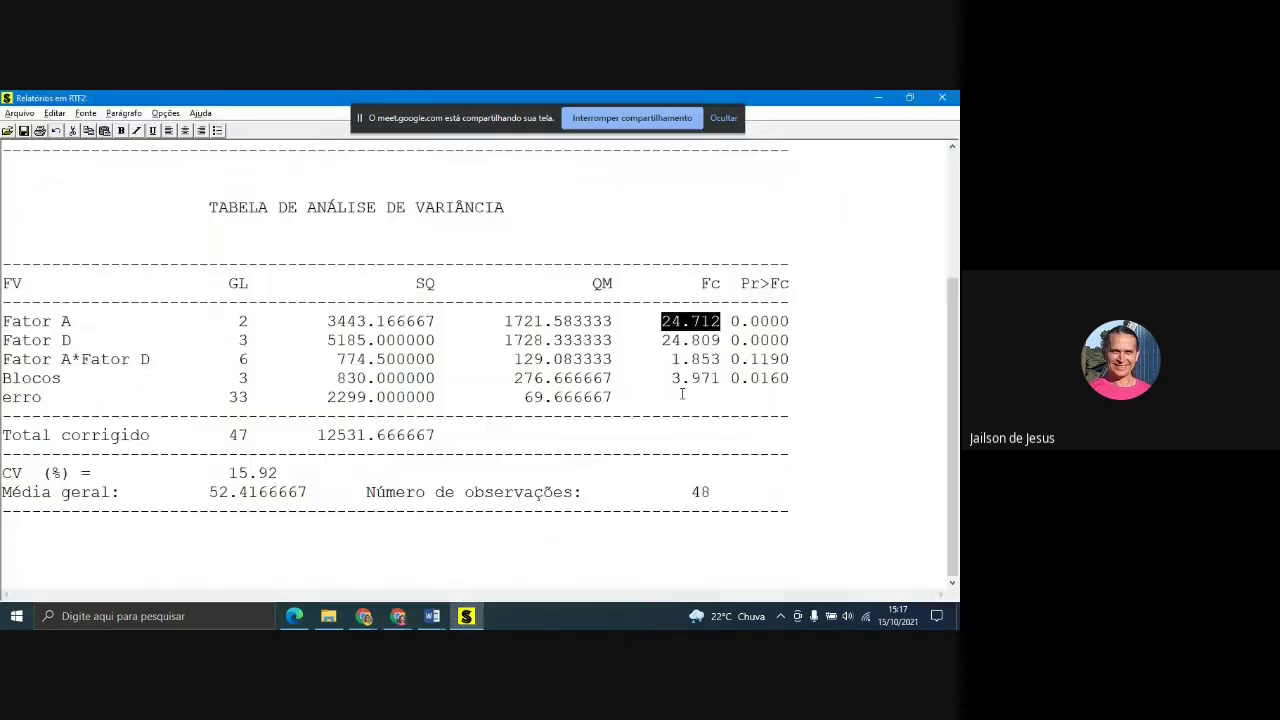
pyautogui.click(744, 338)
pyautogui.moveTo(731, 321); pyautogui.dragTo(796, 320)
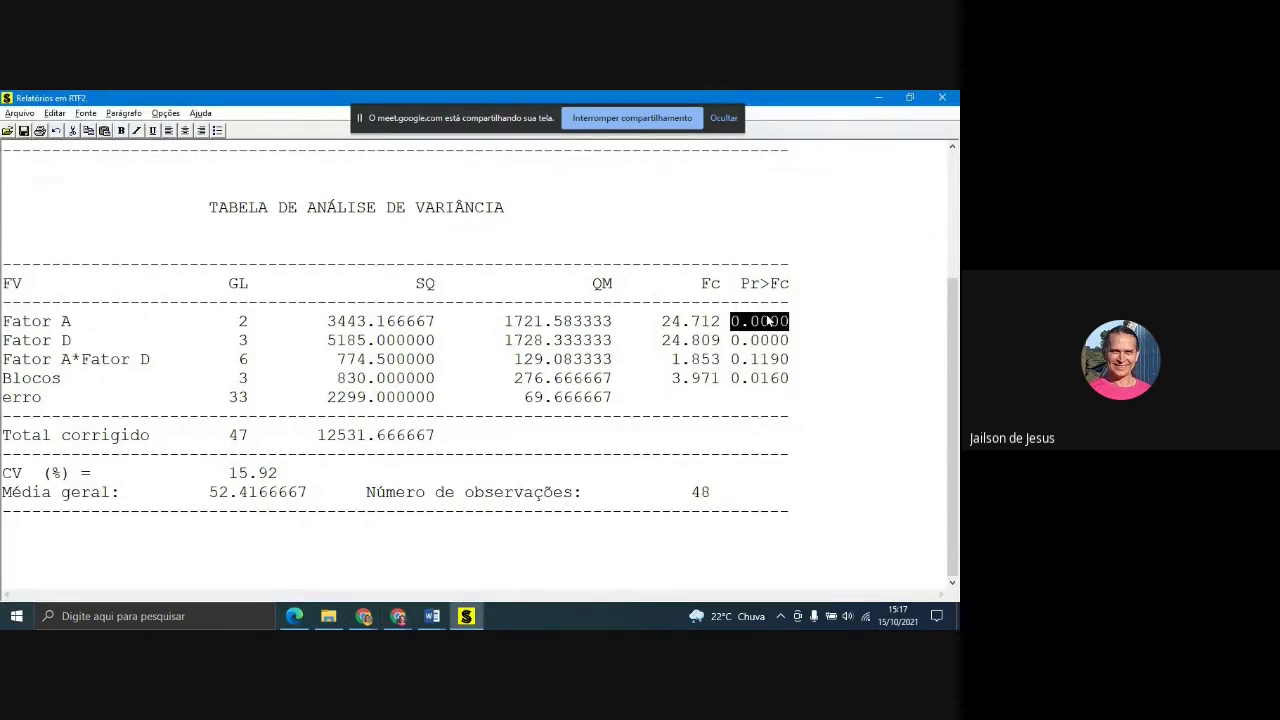
pyautogui.click(763, 341)
# - Close the report without saving and start a new analysis of variance with the Fatorial1 data file
pyautogui.click(942, 97)
pyautogui.click(479, 390)
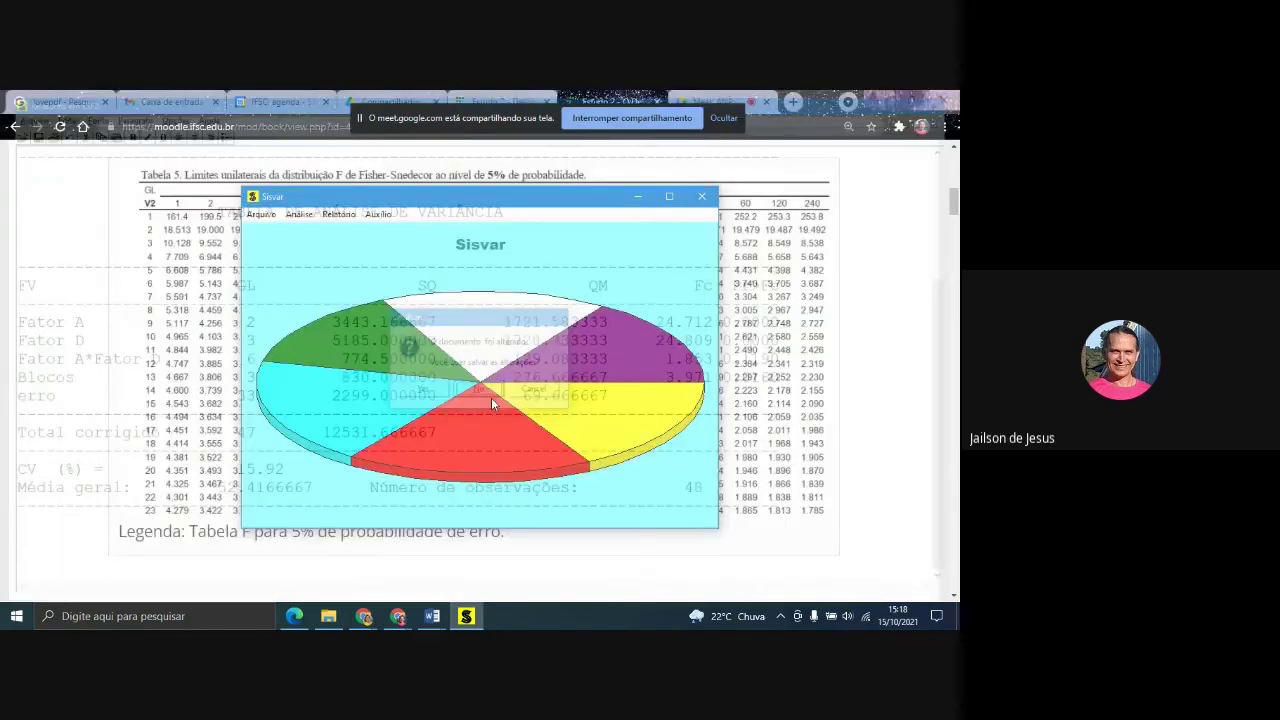
pyautogui.click(299, 214)
pyautogui.click(320, 229)
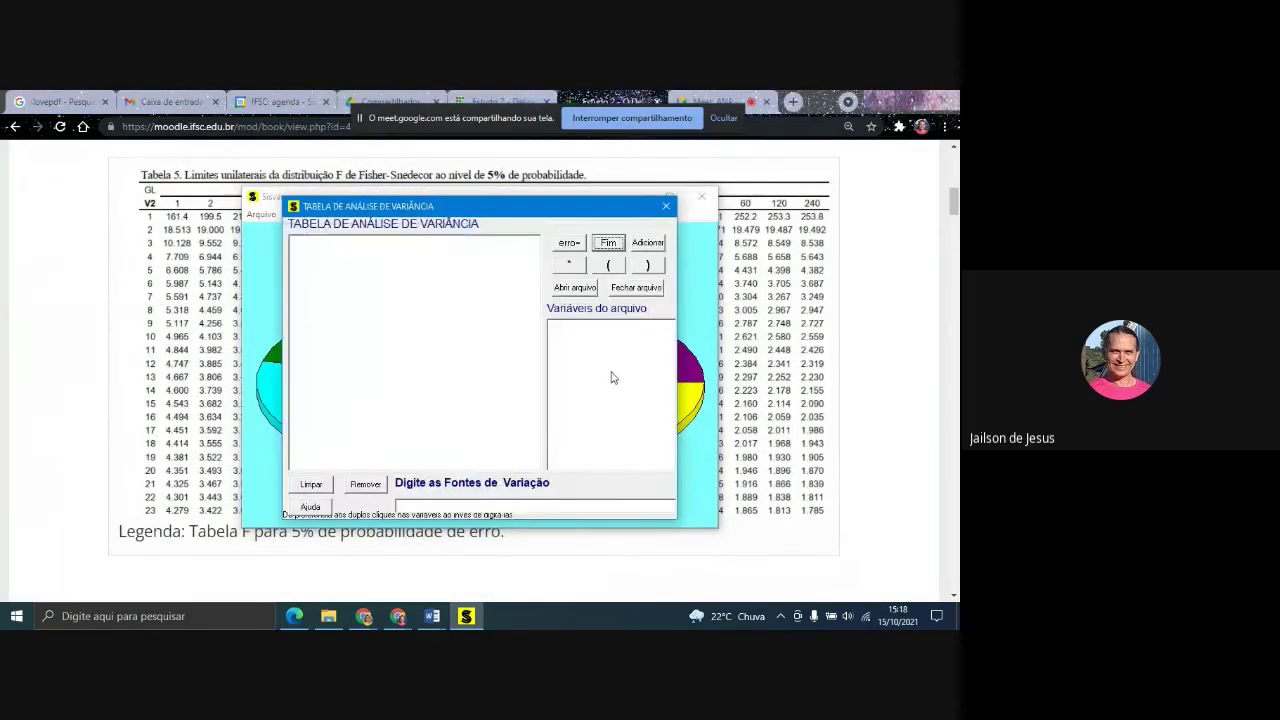
pyautogui.click(575, 287)
pyautogui.click(430, 391)
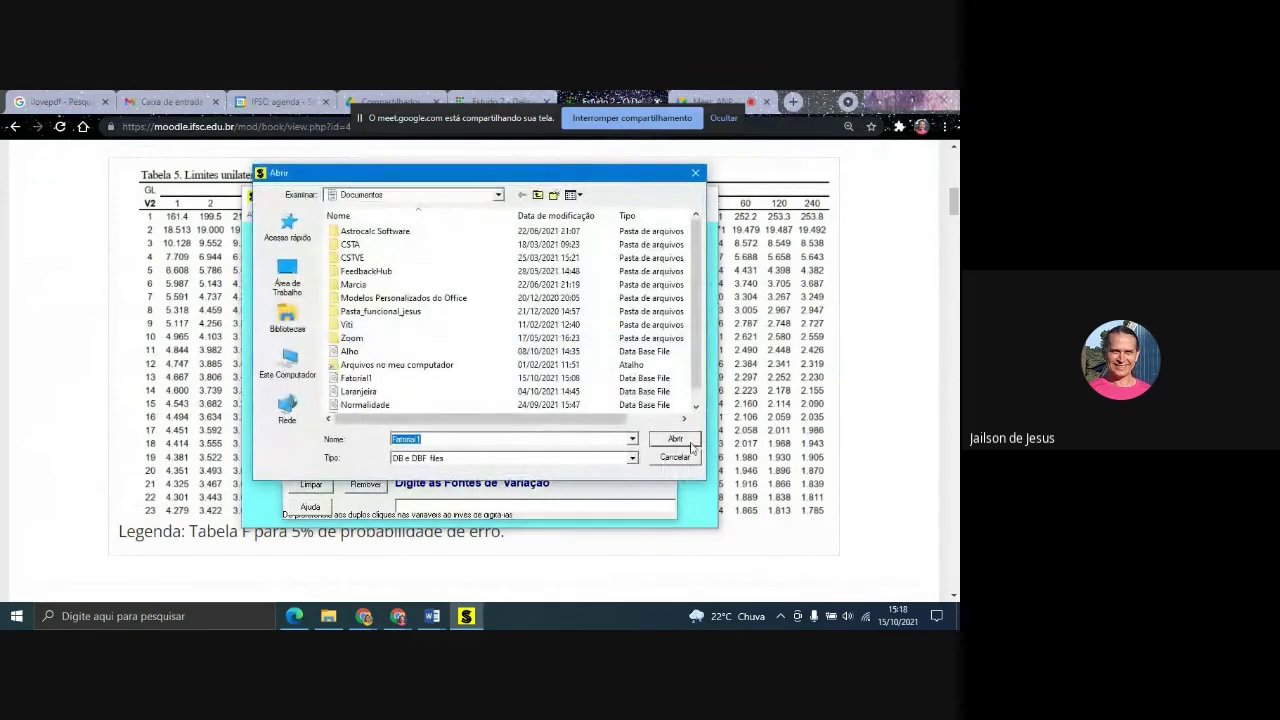
pyautogui.click(670, 432)
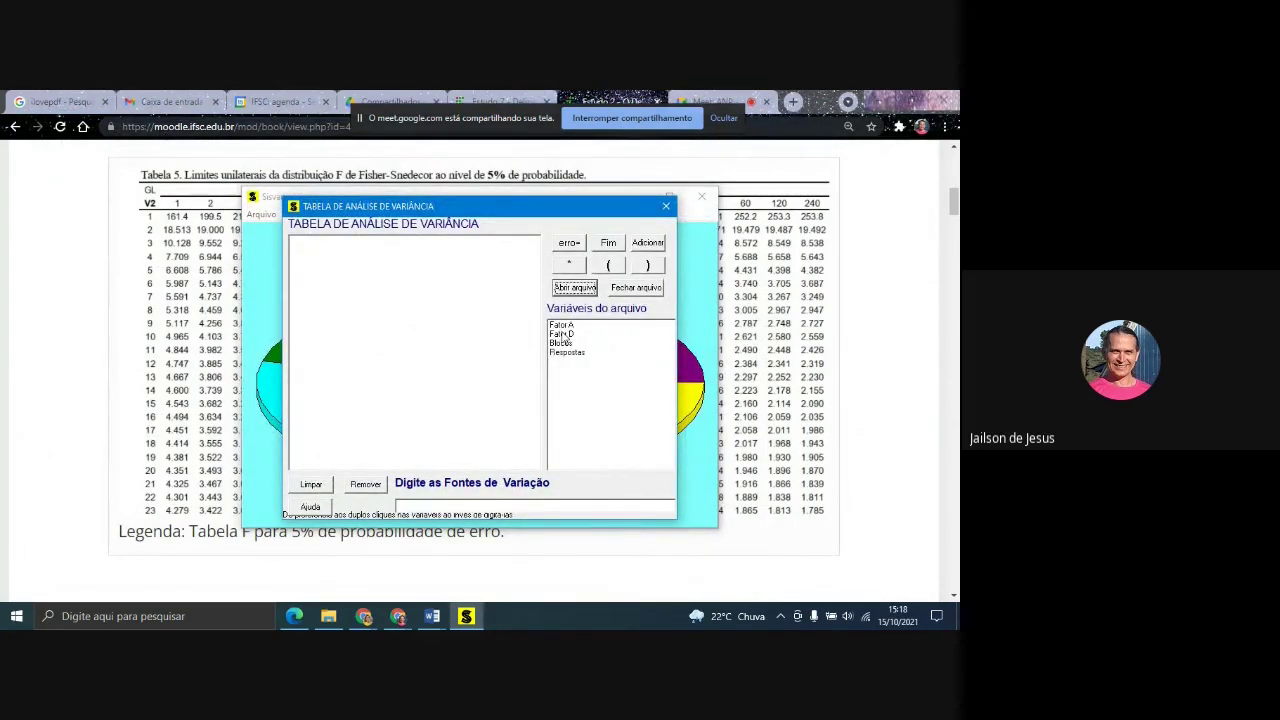
# - Add Fator A and Fator D as sources of variation
pyautogui.doubleClick(563, 326)
pyautogui.click(645, 245)
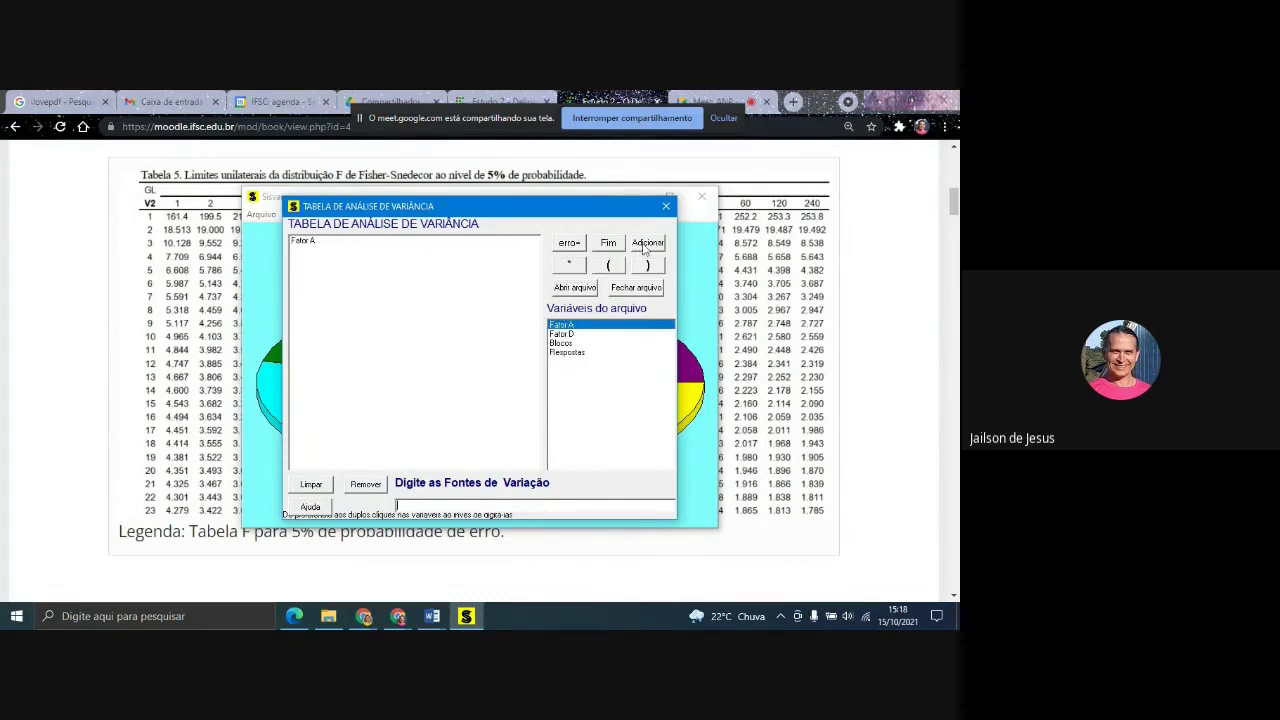
pyautogui.doubleClick(563, 334)
pyautogui.click(646, 245)
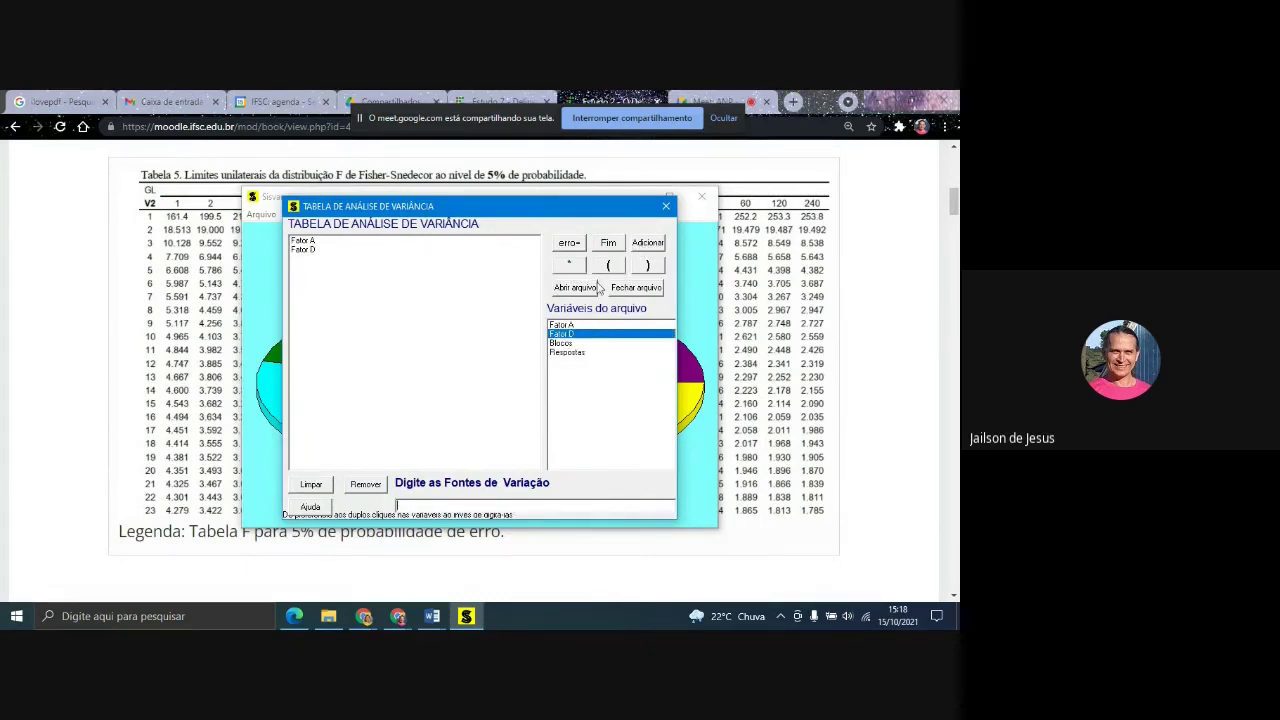
# - Add the Fator A*Fator D interaction and Blocos as sources of variation, and finish the analysis of variance table
pyautogui.doubleClick(575, 326)
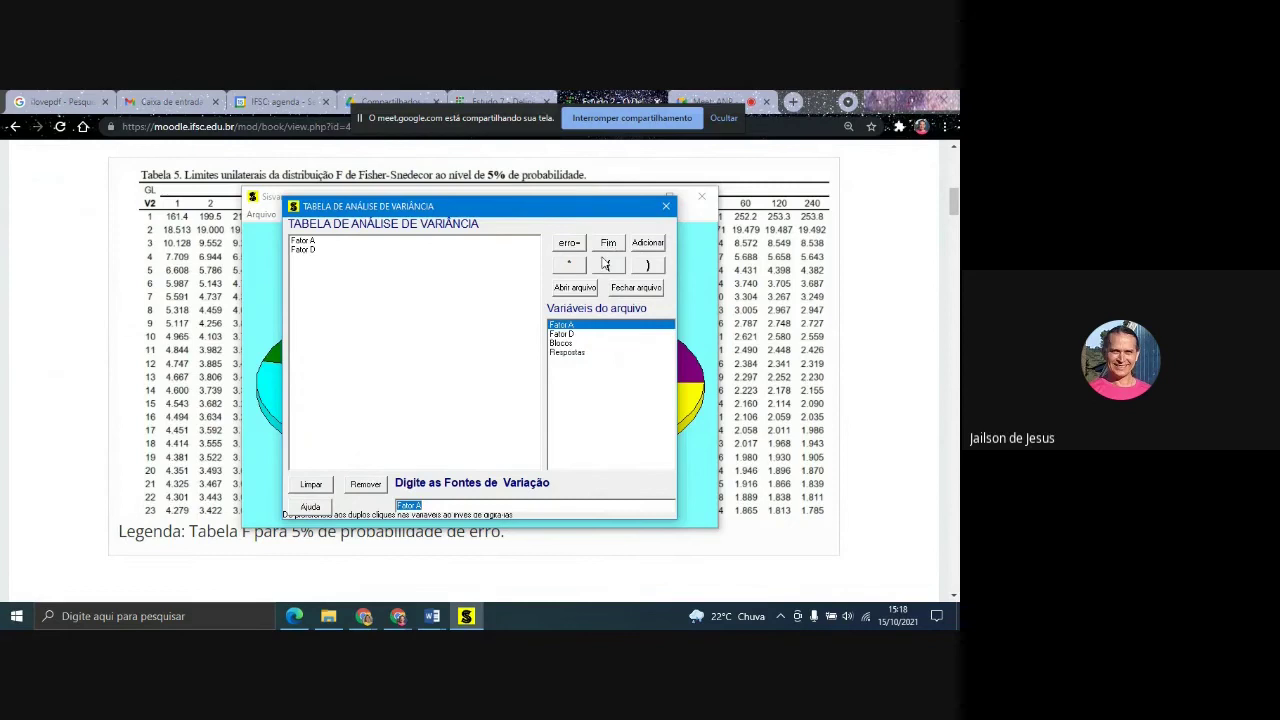
pyautogui.click(569, 264)
pyautogui.doubleClick(578, 336)
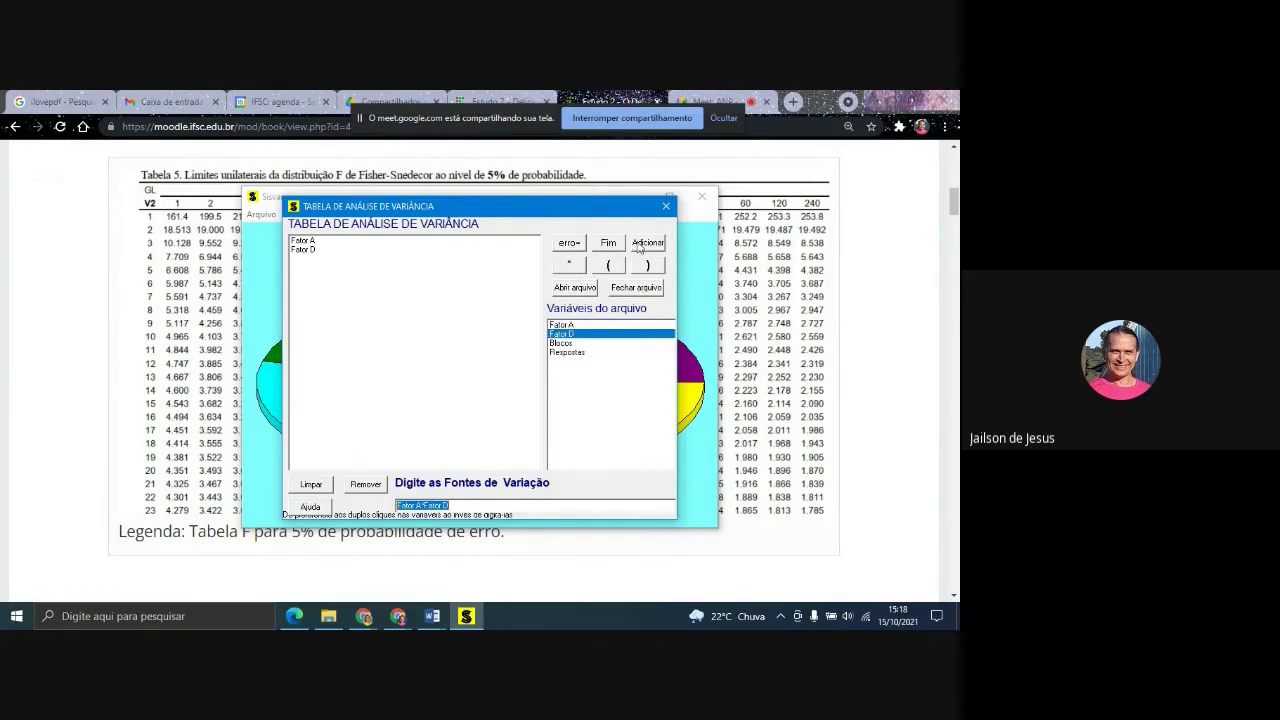
pyautogui.click(640, 248)
pyautogui.doubleClick(566, 344)
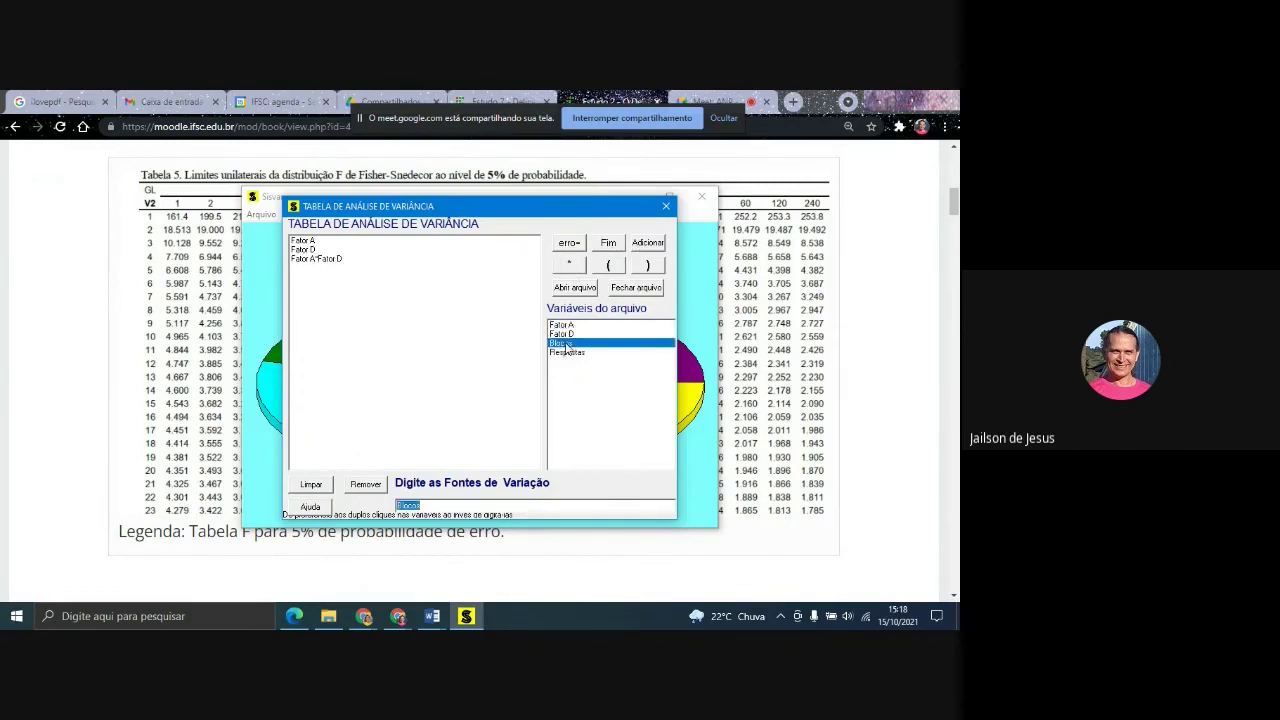
pyautogui.click(648, 246)
pyautogui.click(609, 245)
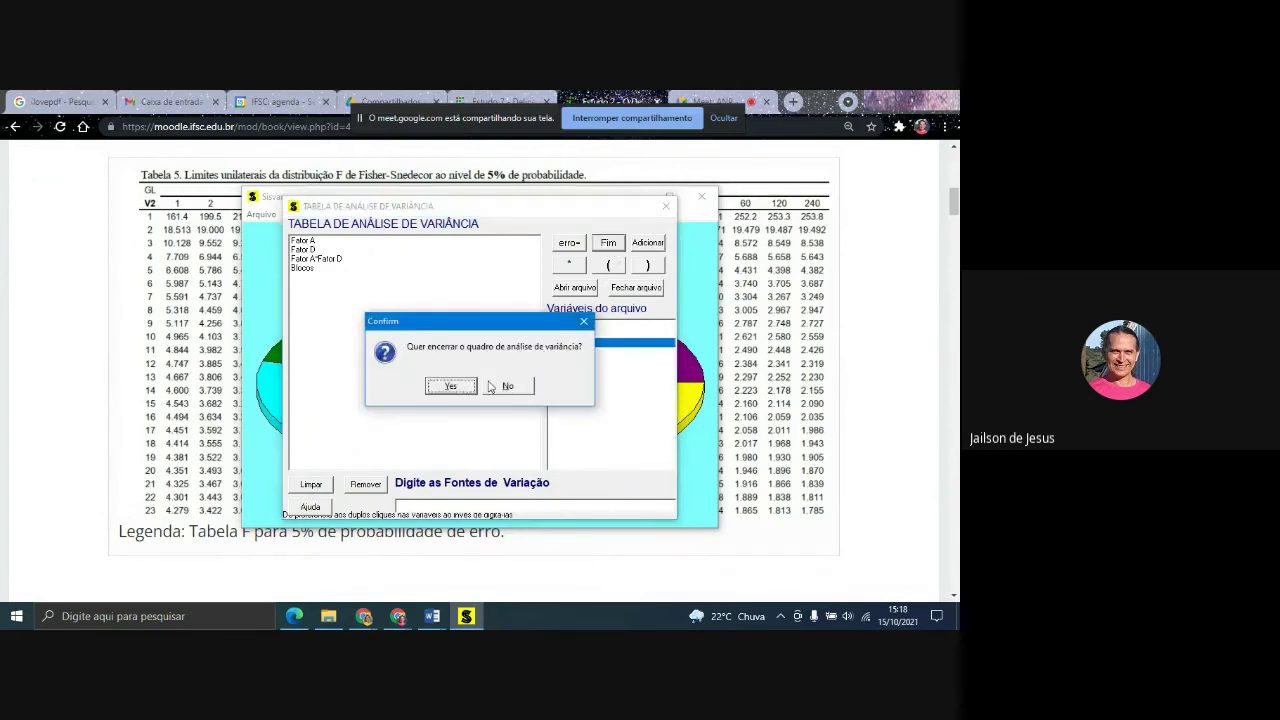
pyautogui.click(455, 386)
# - Assign the Tukey test at the 0.05 significance level to Fator A and to Fator D
pyautogui.doubleClick(318, 270)
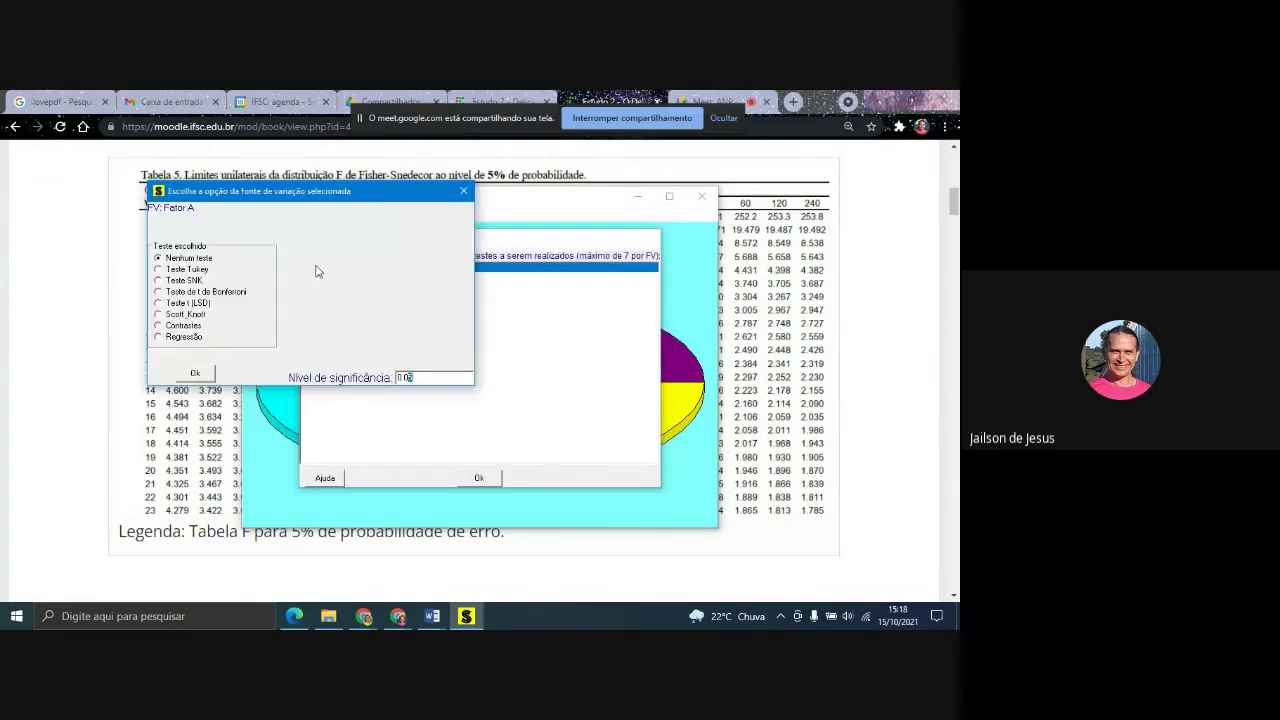
pyautogui.click(176, 270)
pyautogui.click(195, 373)
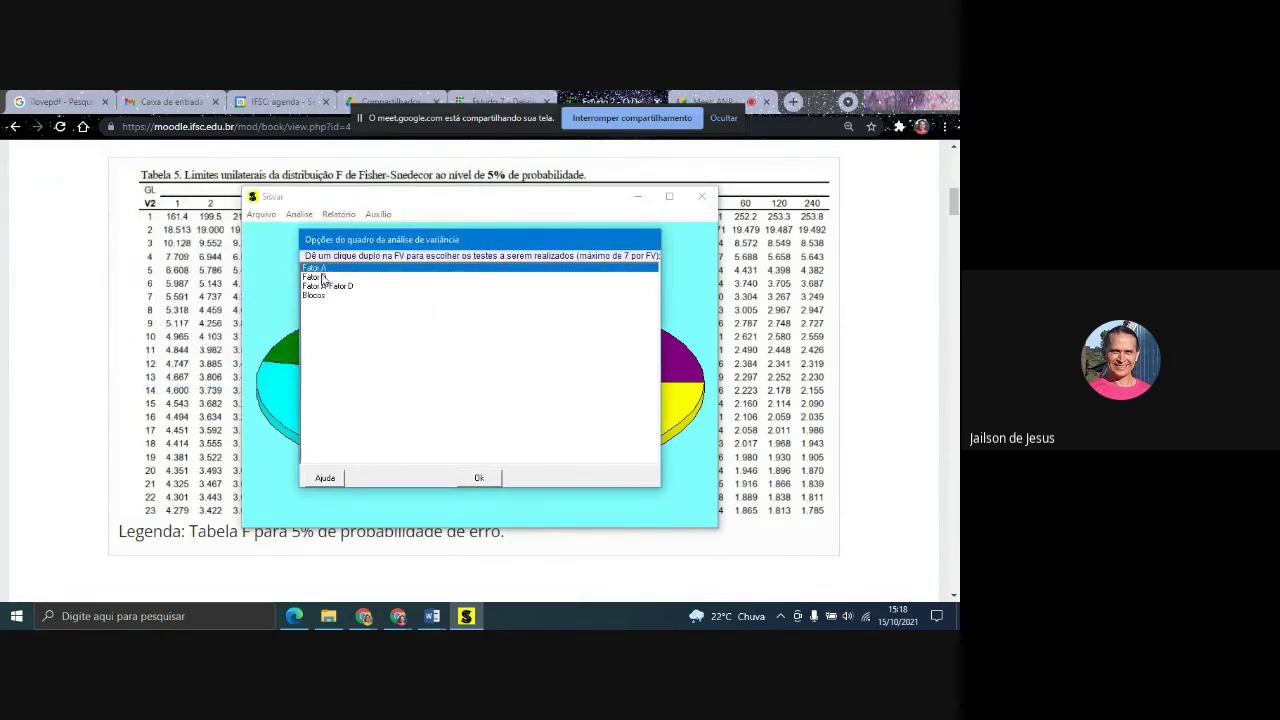
pyautogui.doubleClick(320, 277)
pyautogui.click(174, 272)
pyautogui.click(201, 375)
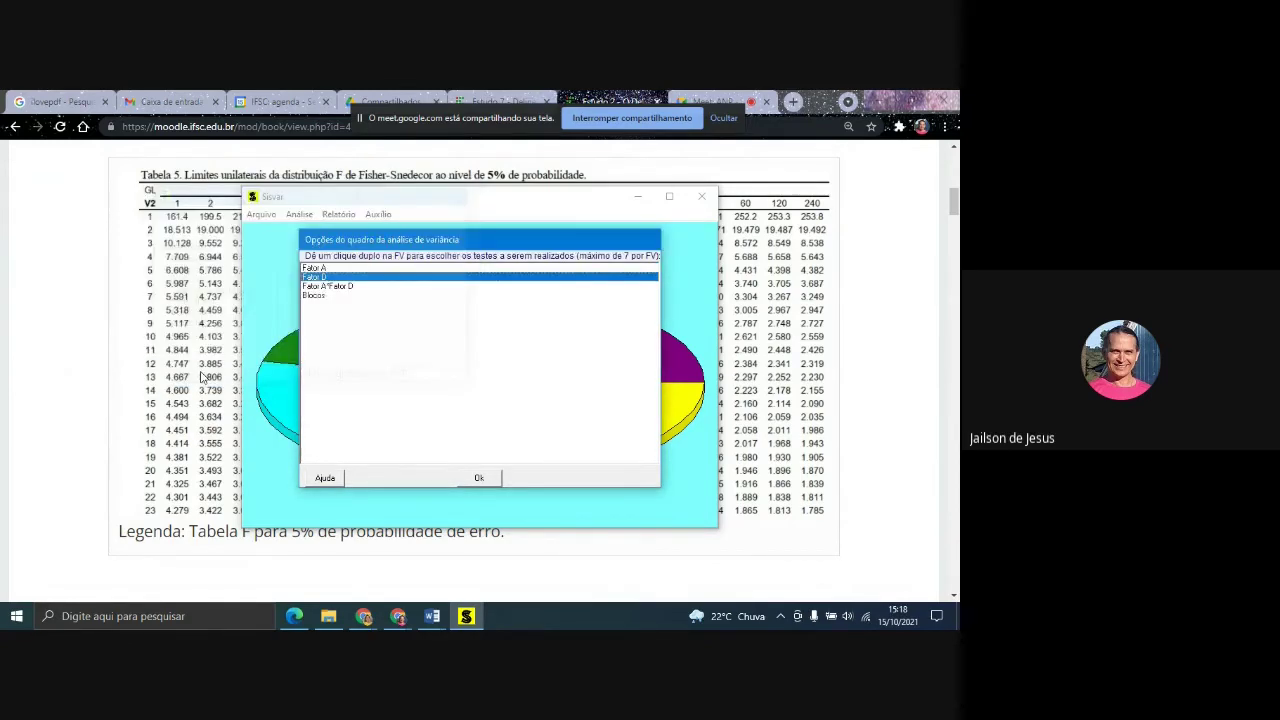
# - Assign the Tukey test at 0.05 to the Fator A*Fator D interaction, unfolding Fator A and Fator D in turn, and accept the test options
pyautogui.doubleClick(328, 287)
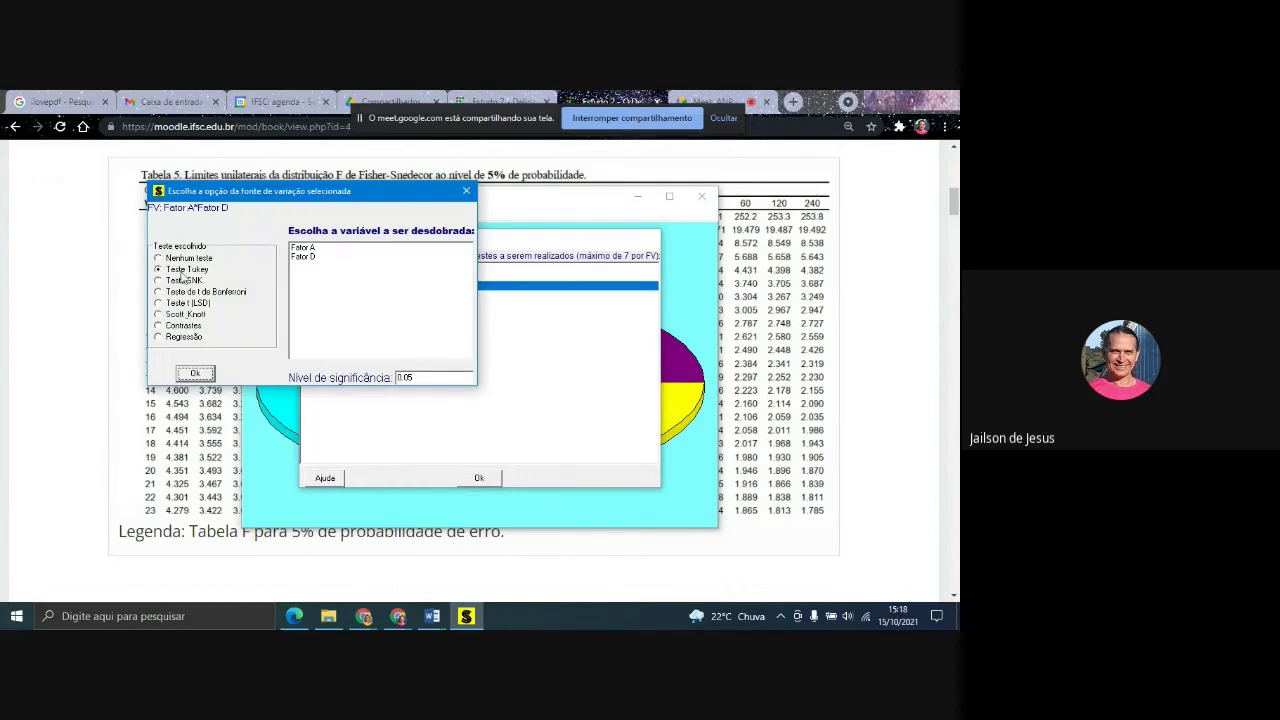
pyautogui.click(193, 374)
pyautogui.click(303, 247)
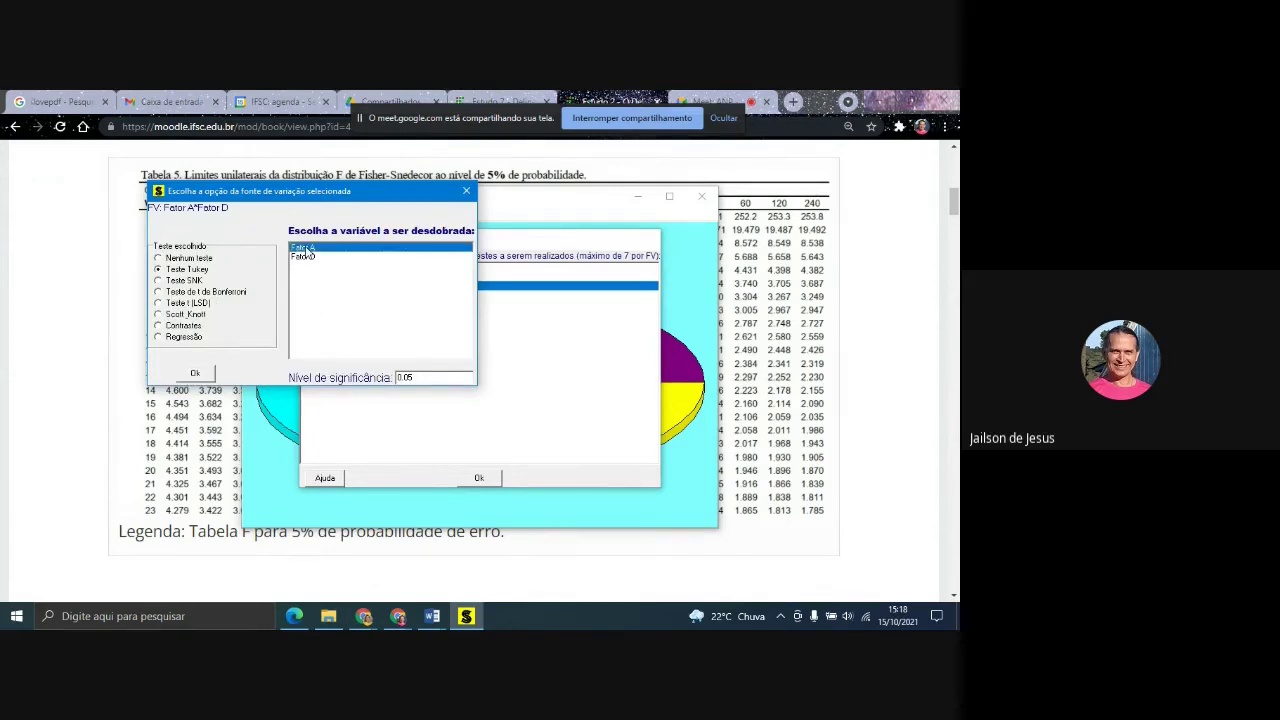
pyautogui.click(196, 373)
pyautogui.doubleClick(330, 292)
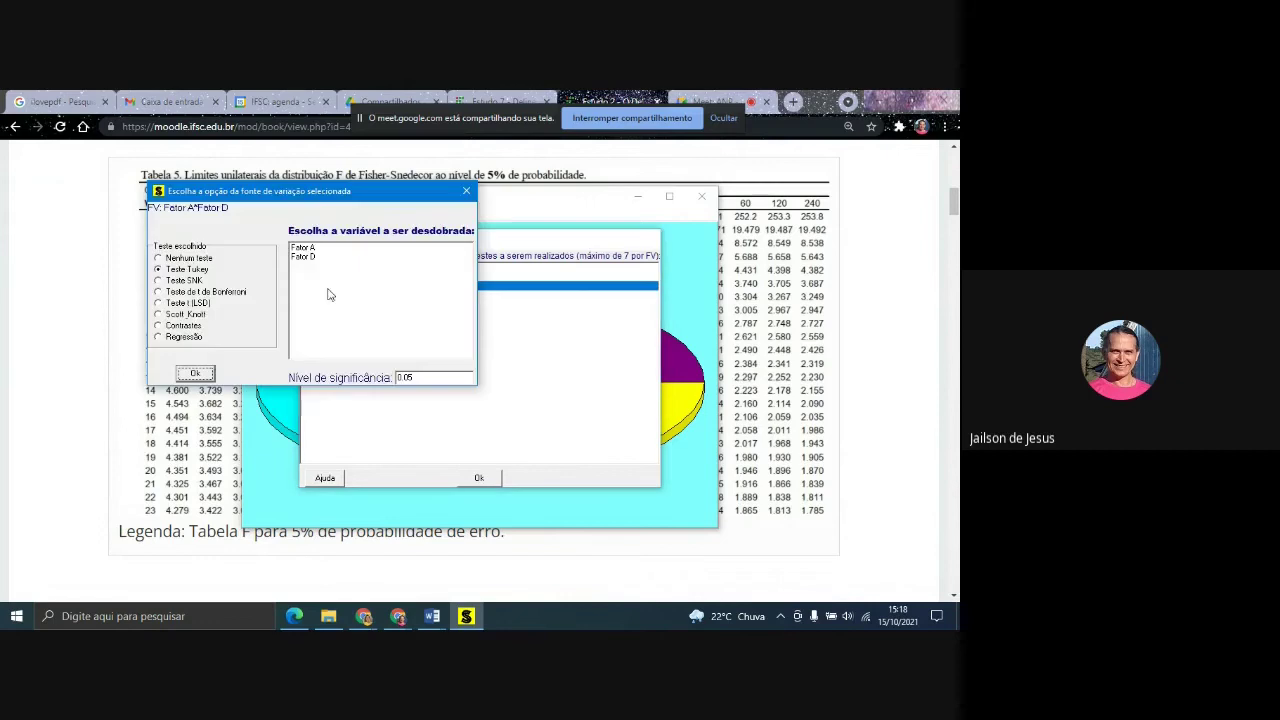
pyautogui.click(303, 249)
pyautogui.click(205, 372)
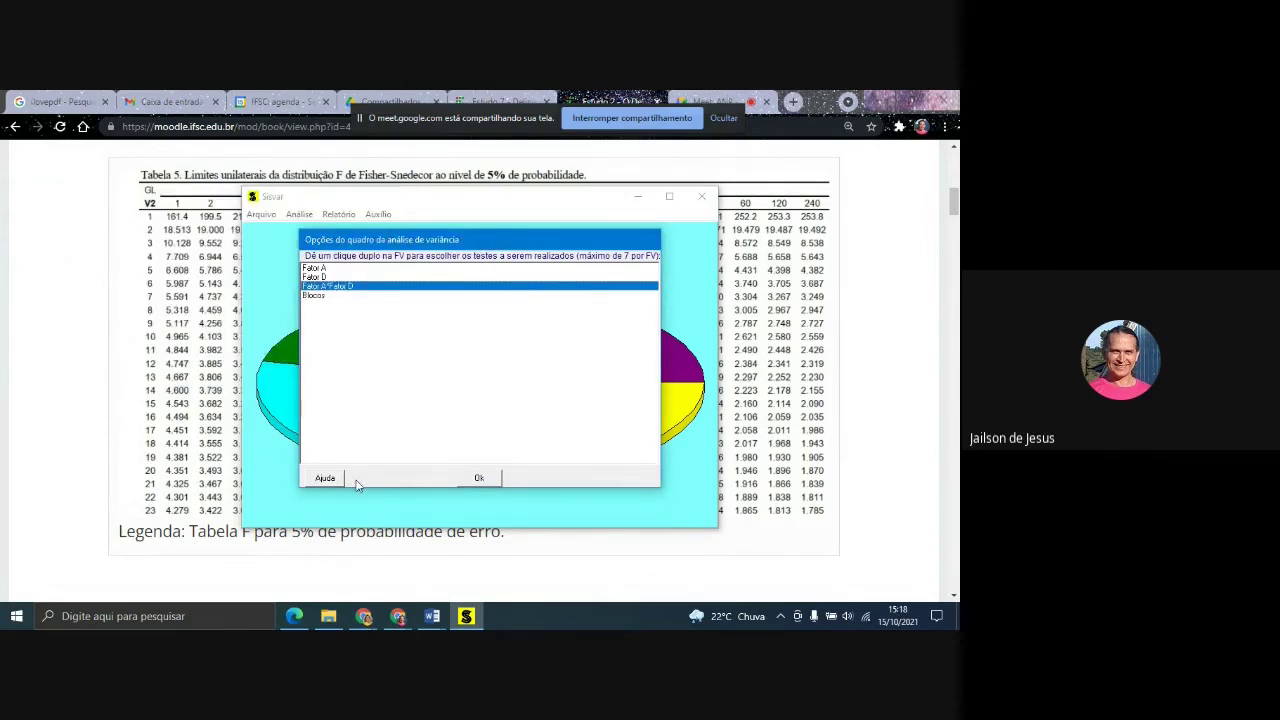
pyautogui.click(480, 478)
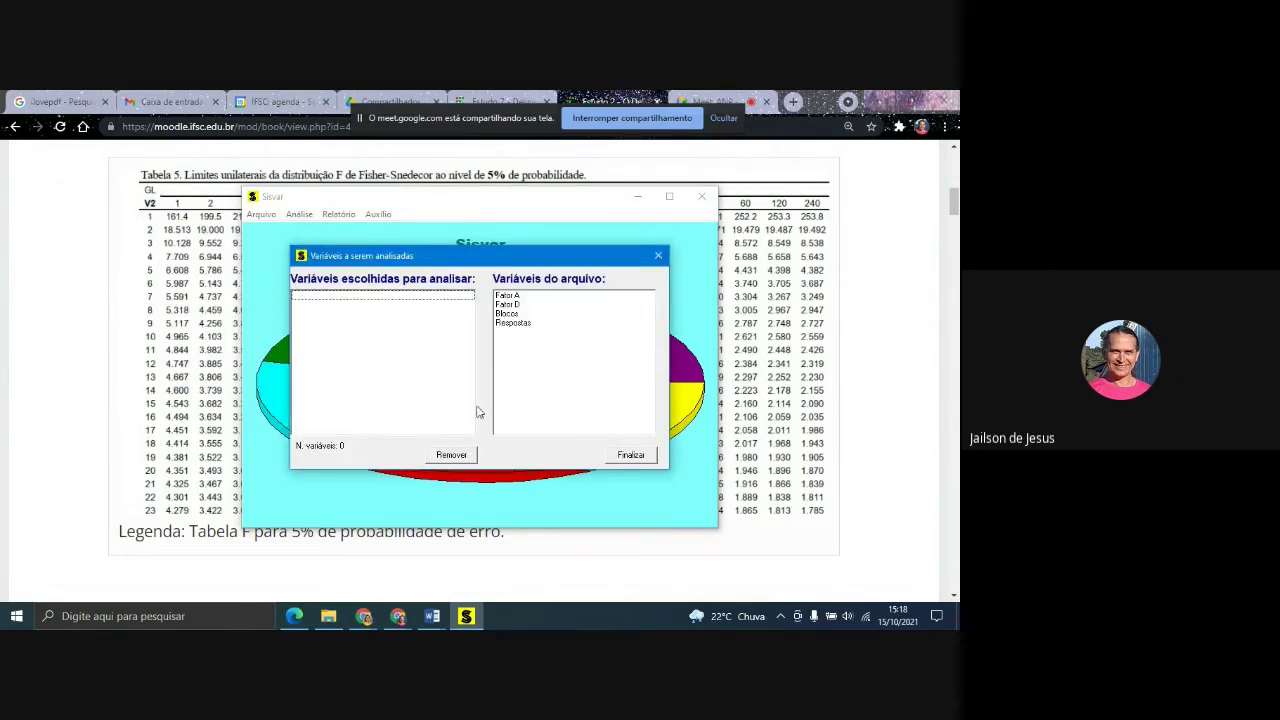
# - Choose Respostas as the variable to analyse and generate the report without data transformation
pyautogui.doubleClick(518, 323)
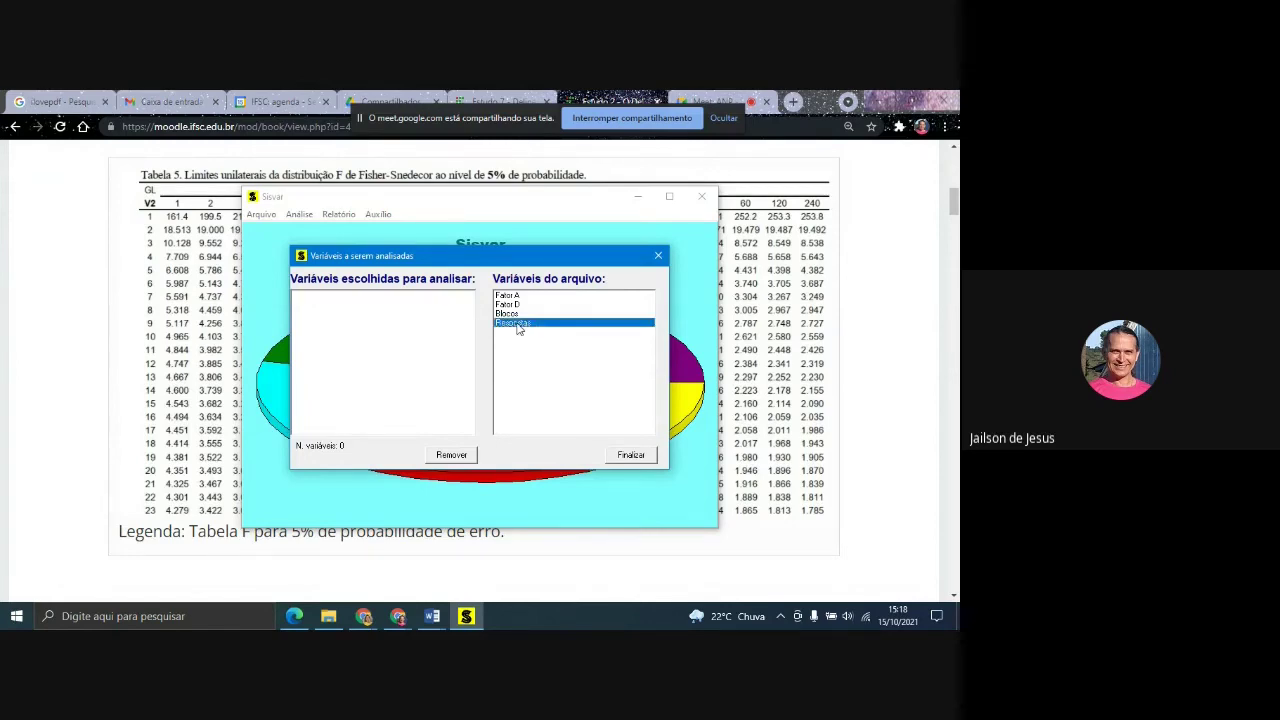
pyautogui.click(620, 455)
pyautogui.click(471, 468)
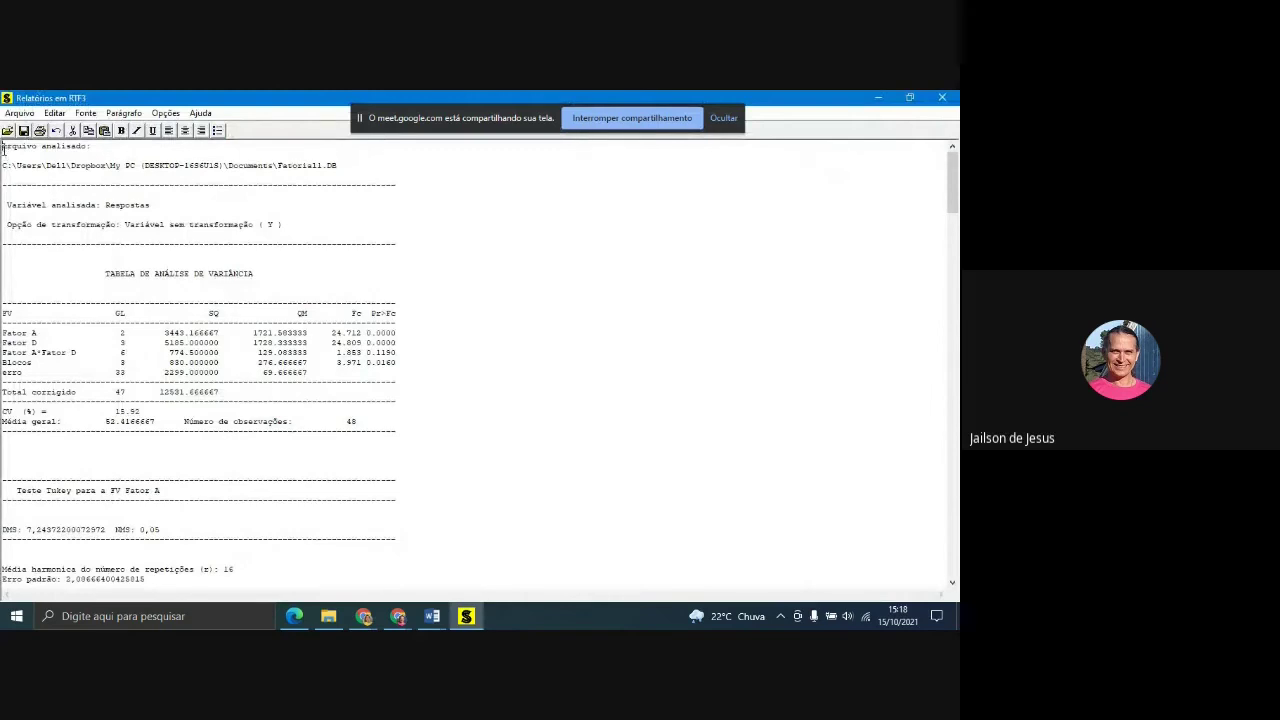
# - Enlarge the font of the entire report text
pyautogui.moveTo(3, 146); pyautogui.dragTo(32, 620)
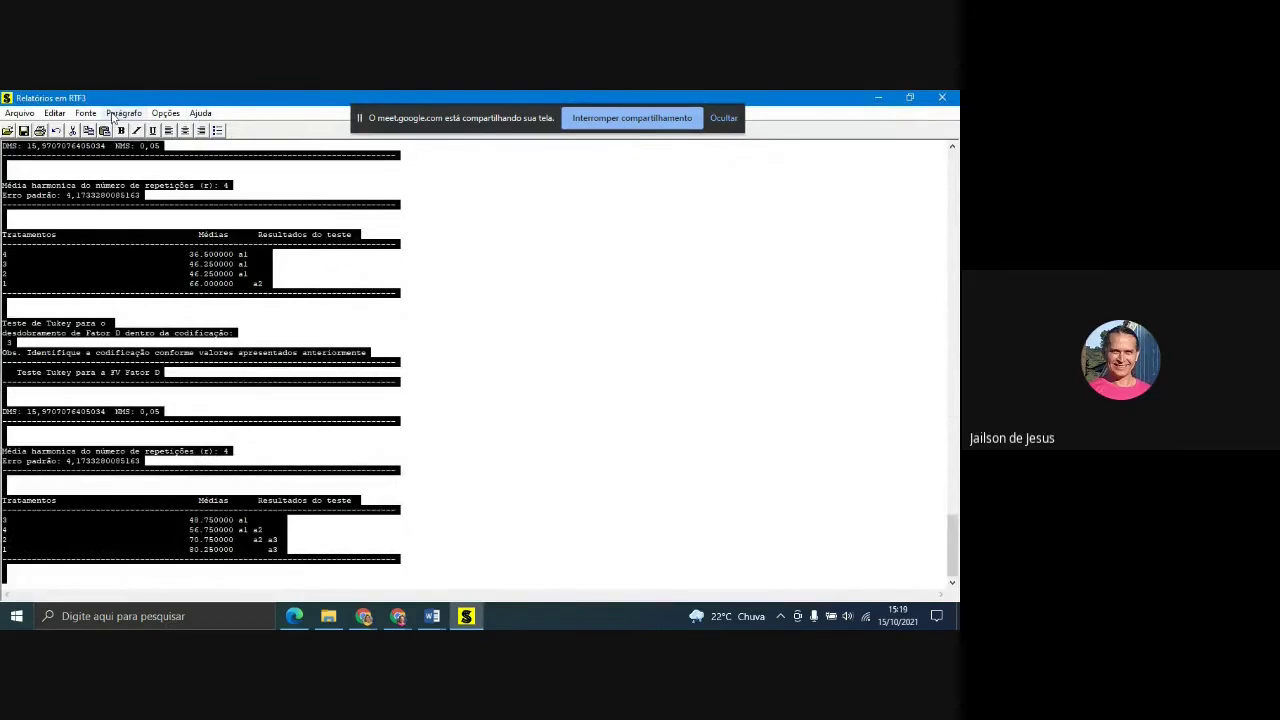
pyautogui.click(85, 114)
pyautogui.click(107, 251)
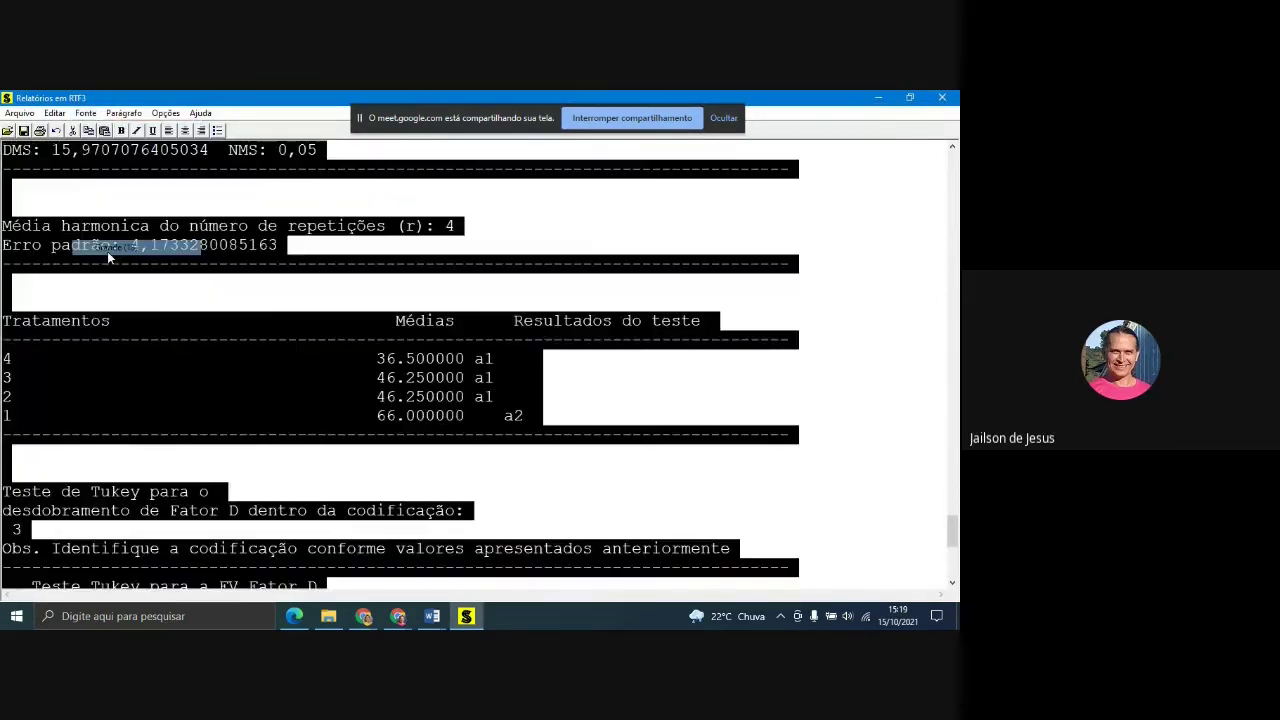
# - Review the analysis of variance table and the Tukey test results for Fator A in the report
pyautogui.moveTo(952, 532); pyautogui.dragTo(952, 165)
pyautogui.scroll(-4, 523, 374)
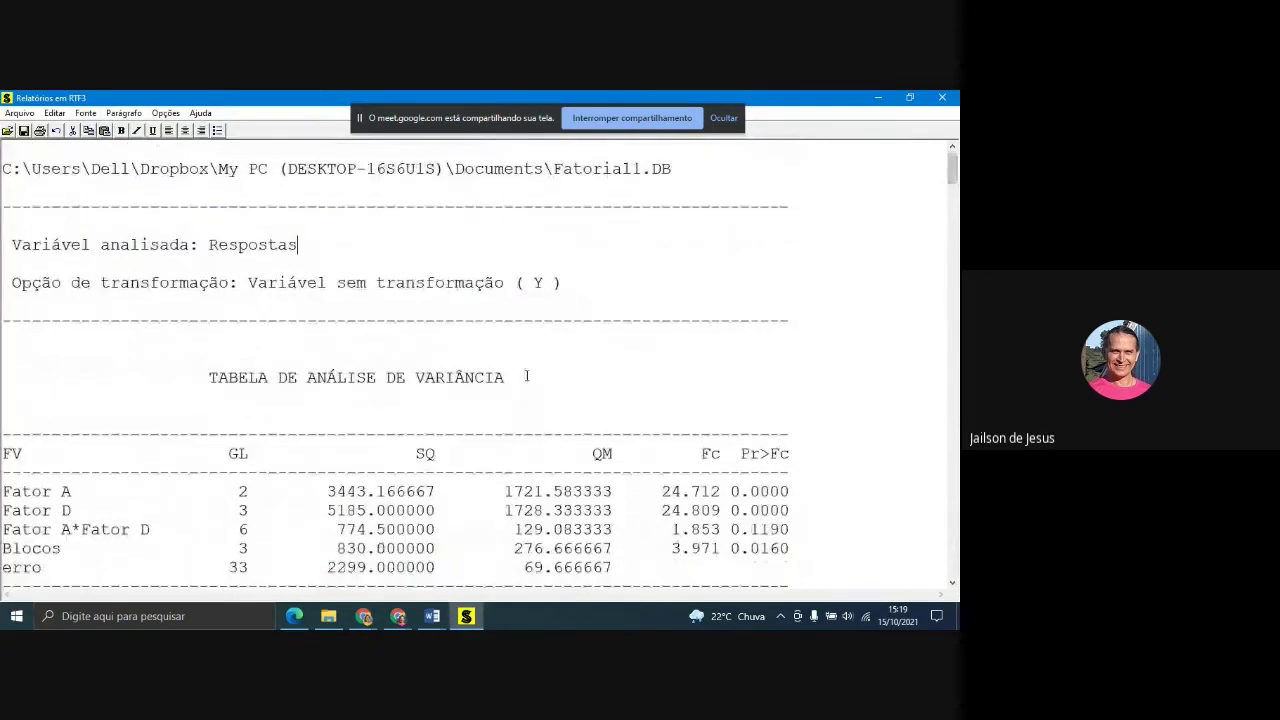
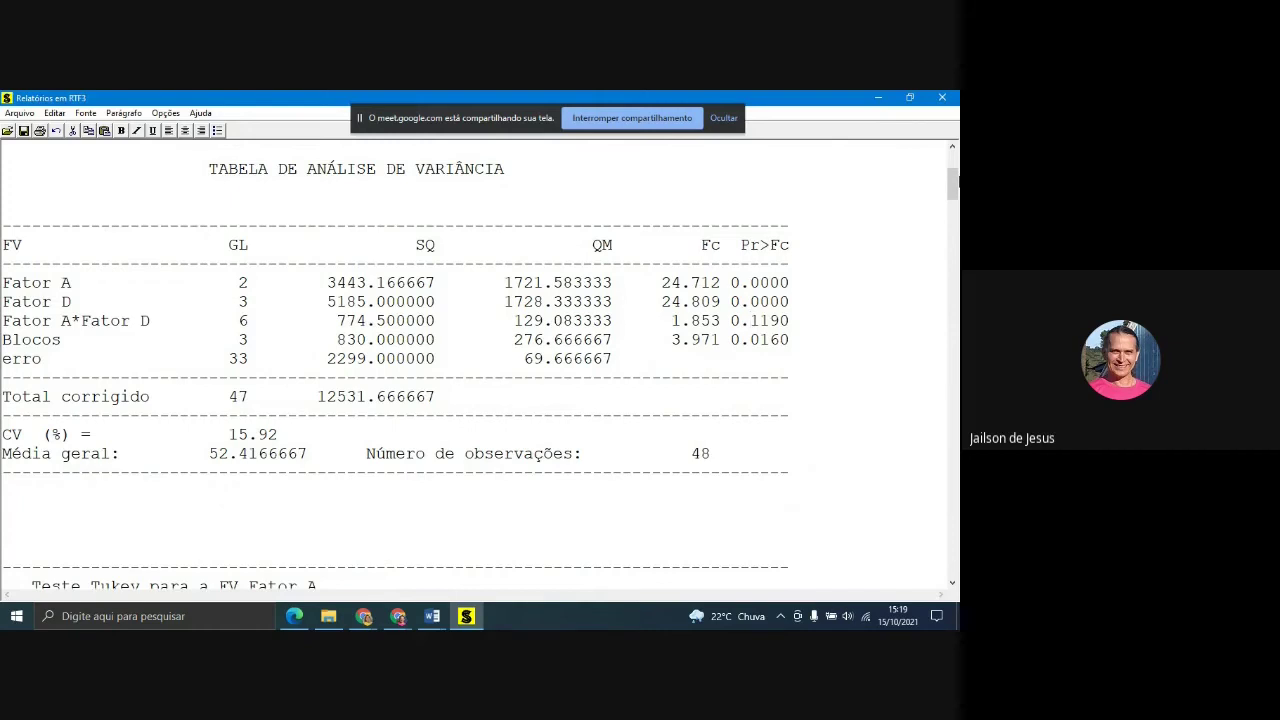
pyautogui.moveTo(953, 185); pyautogui.dragTo(953, 211)
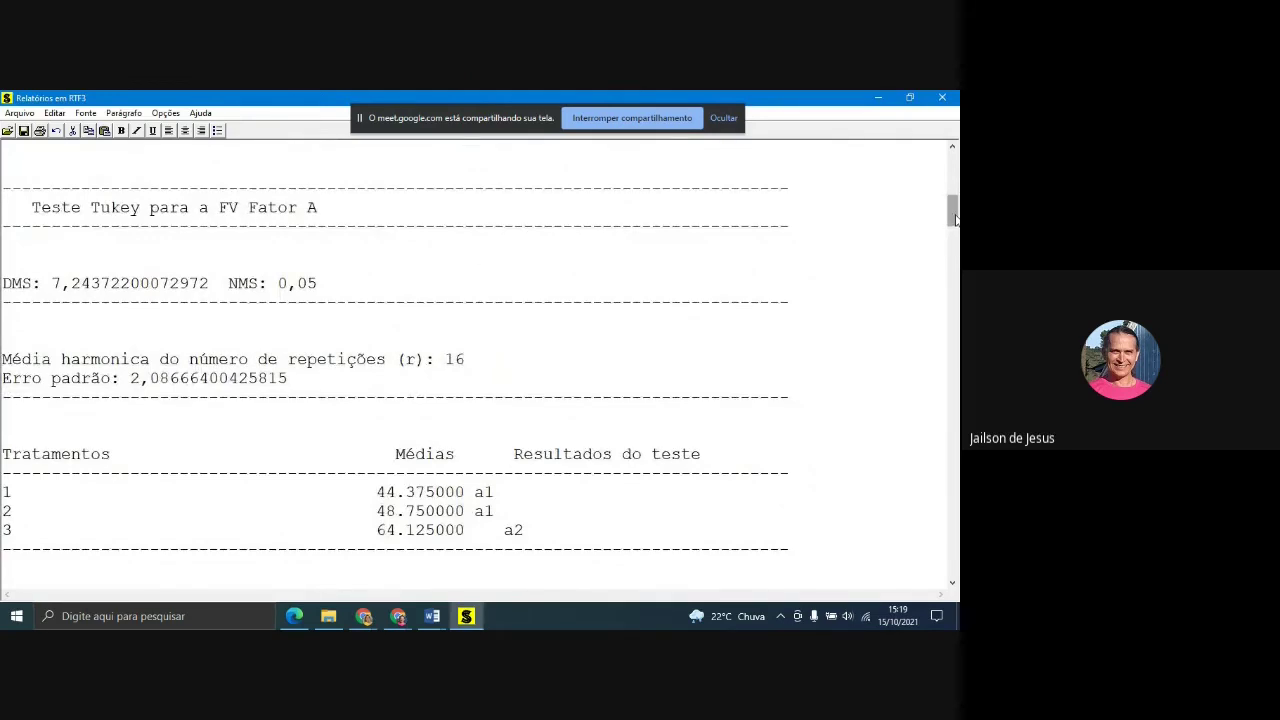
# - Compare the Tukey test means for Fator A and Fator D, highlighting Fator A's treatment 3 and Fator D's treatment 1 results
pyautogui.moveTo(953, 211); pyautogui.dragTo(953, 219)
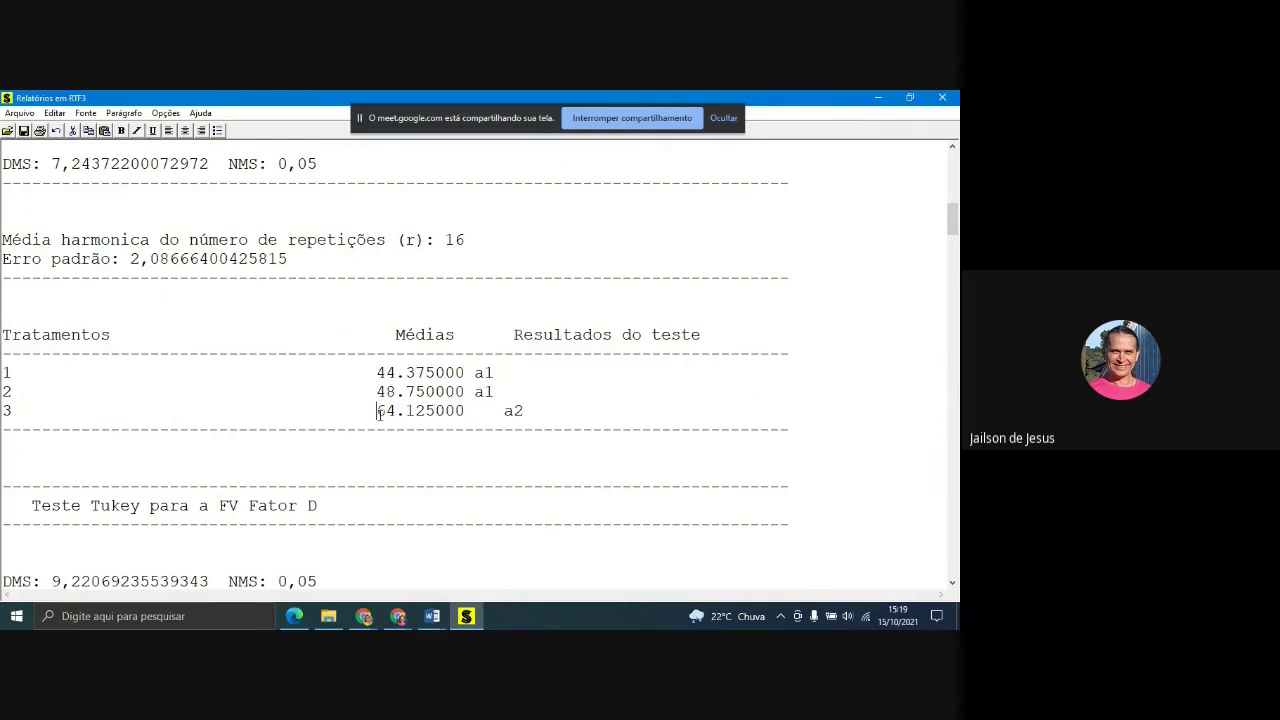
pyautogui.moveTo(379, 414); pyautogui.dragTo(533, 418)
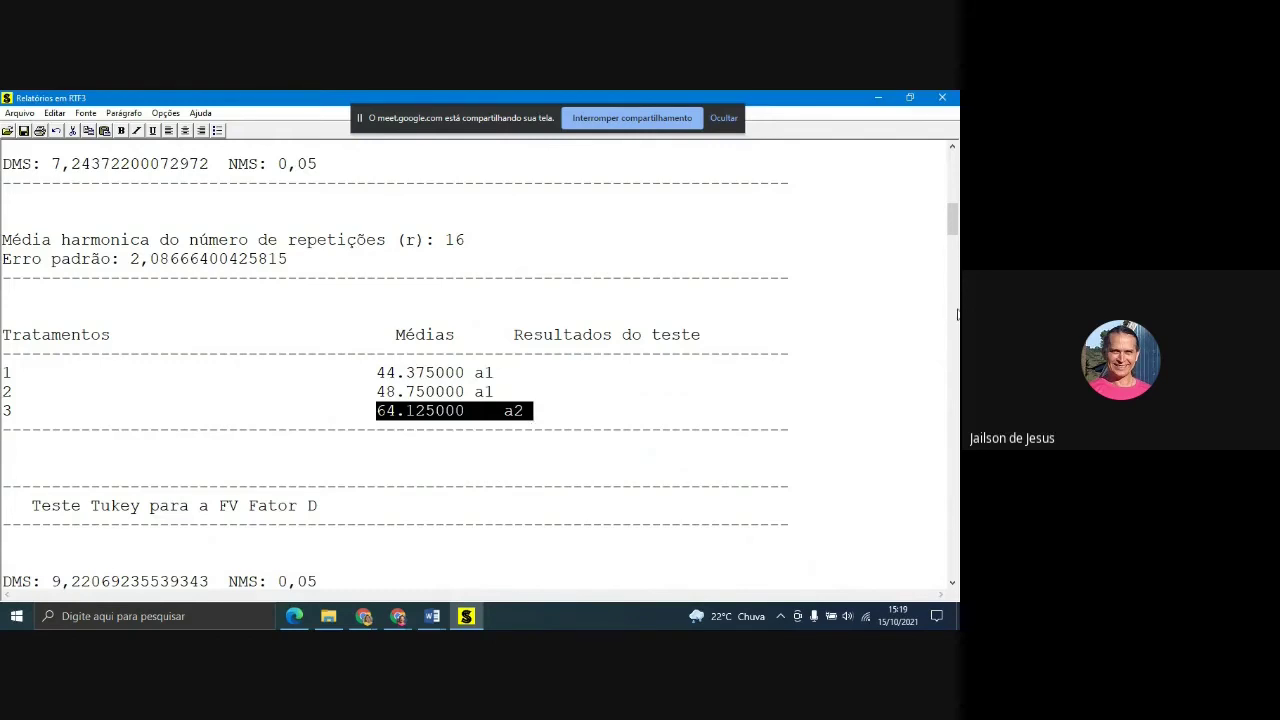
pyautogui.moveTo(953, 228); pyautogui.dragTo(956, 256)
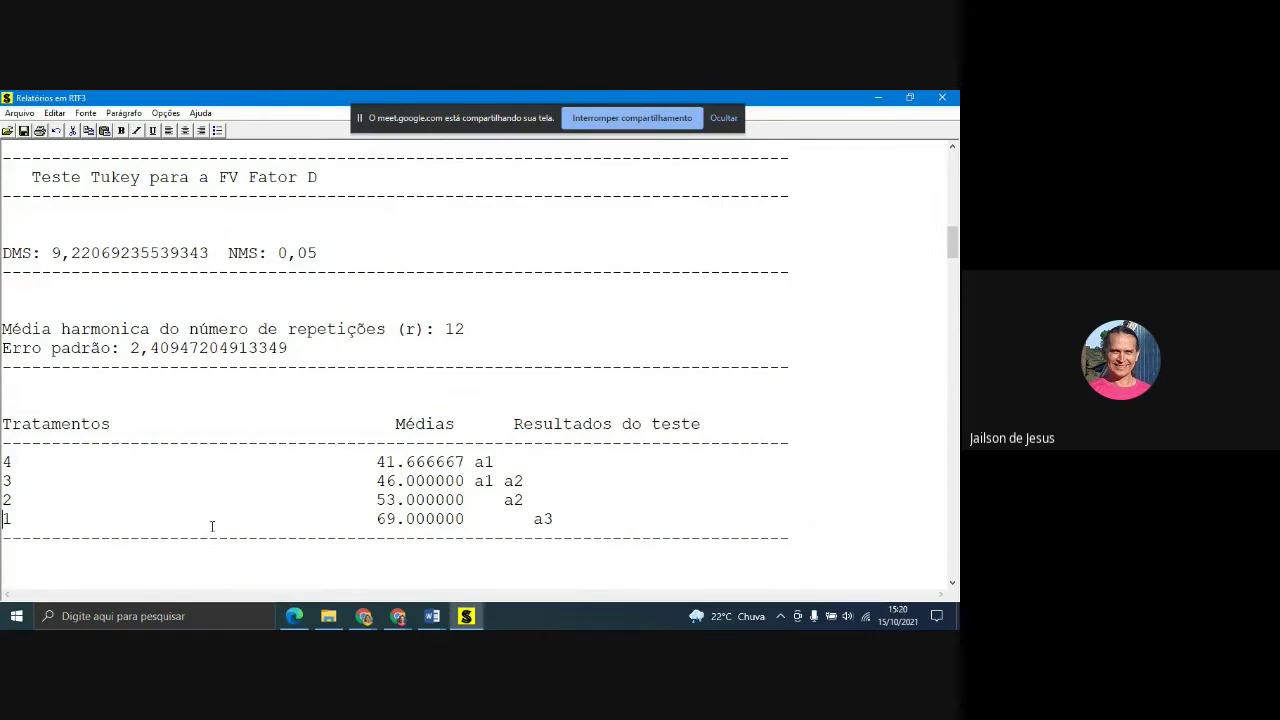
pyautogui.moveTo(362, 521); pyautogui.dragTo(590, 521)
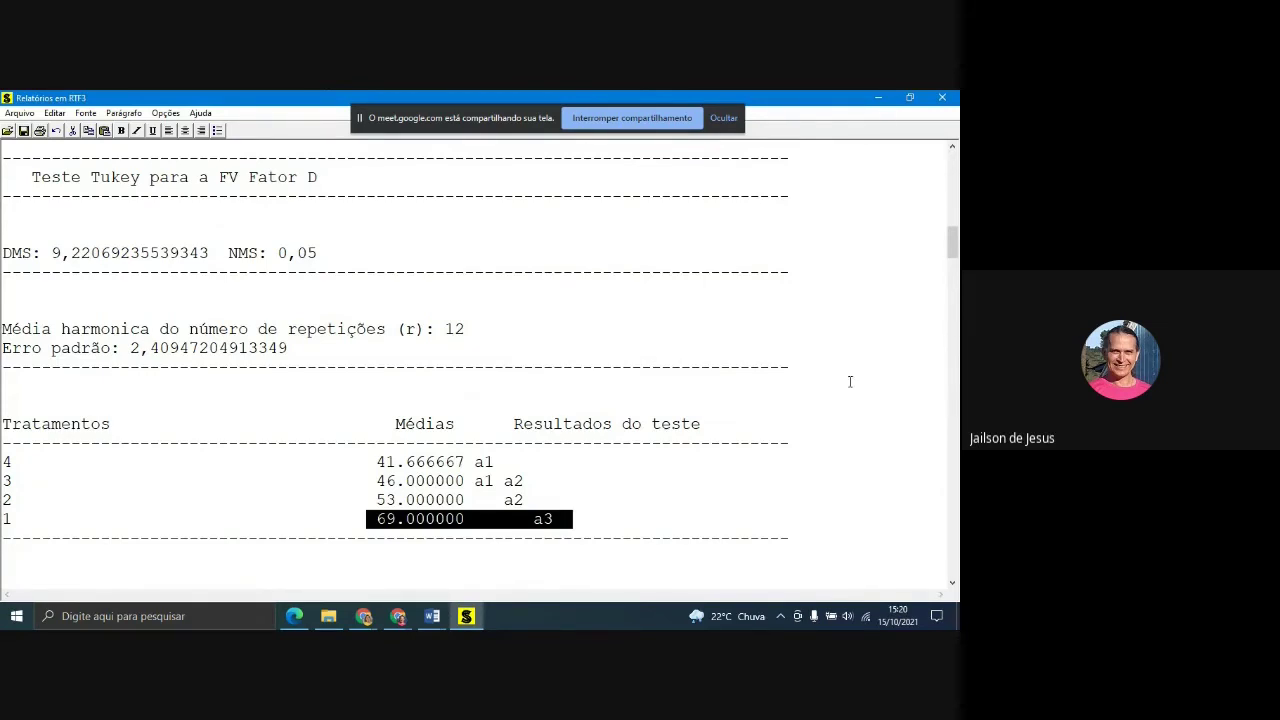
# - Examine the Pr>Fc values in the analysis of variance table unfolding Fator A within each level of Fator D
pyautogui.moveTo(951, 252); pyautogui.dragTo(951, 285)
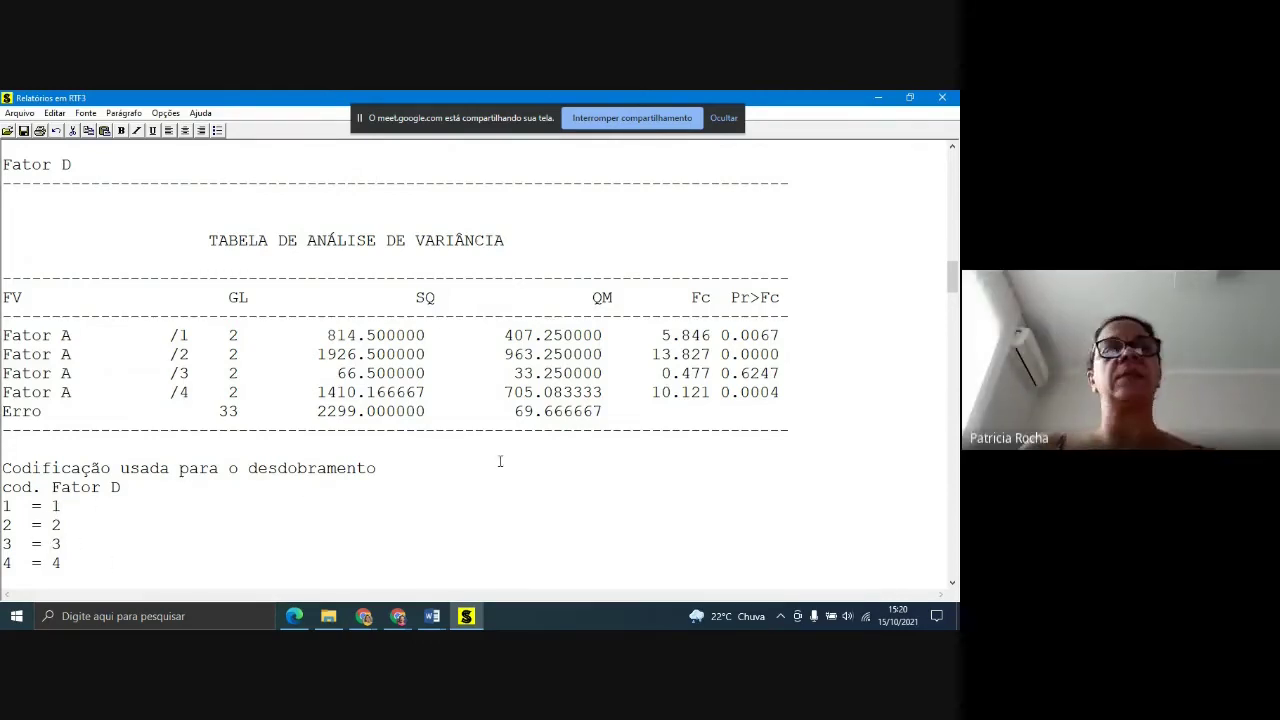
pyautogui.scroll(-1, 472, 419)
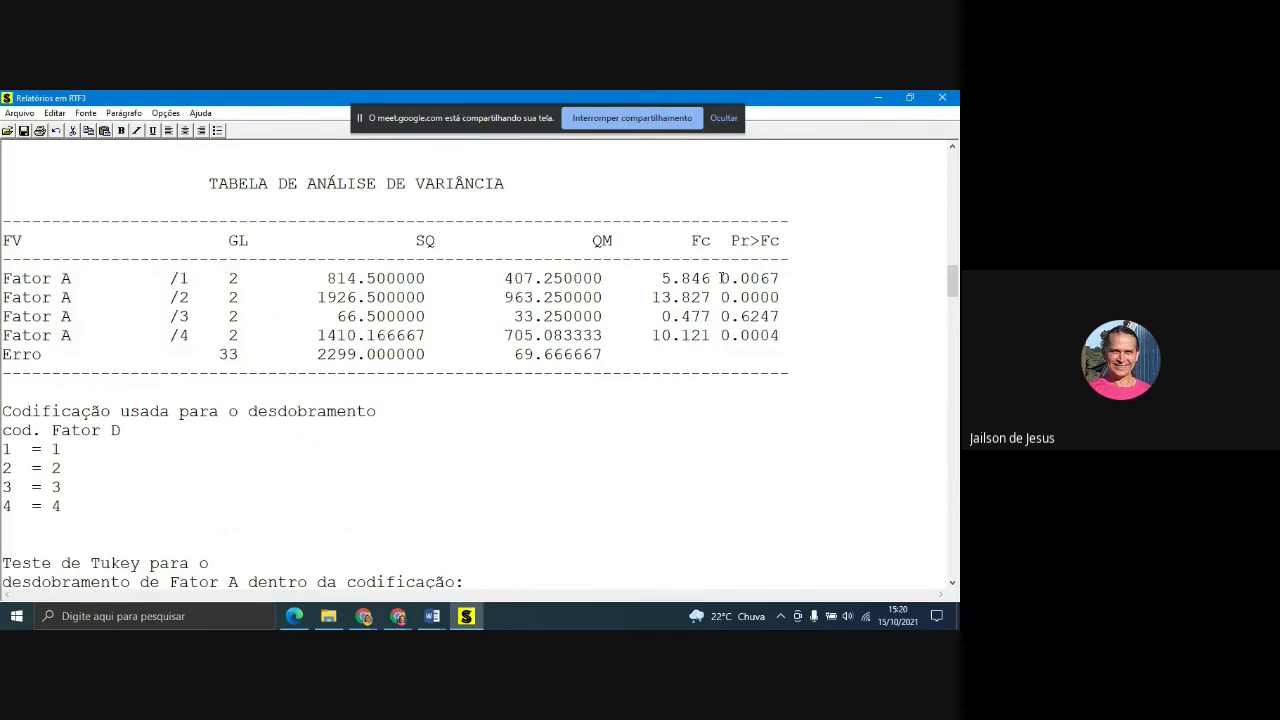
pyautogui.moveTo(720, 278); pyautogui.dragTo(782, 296)
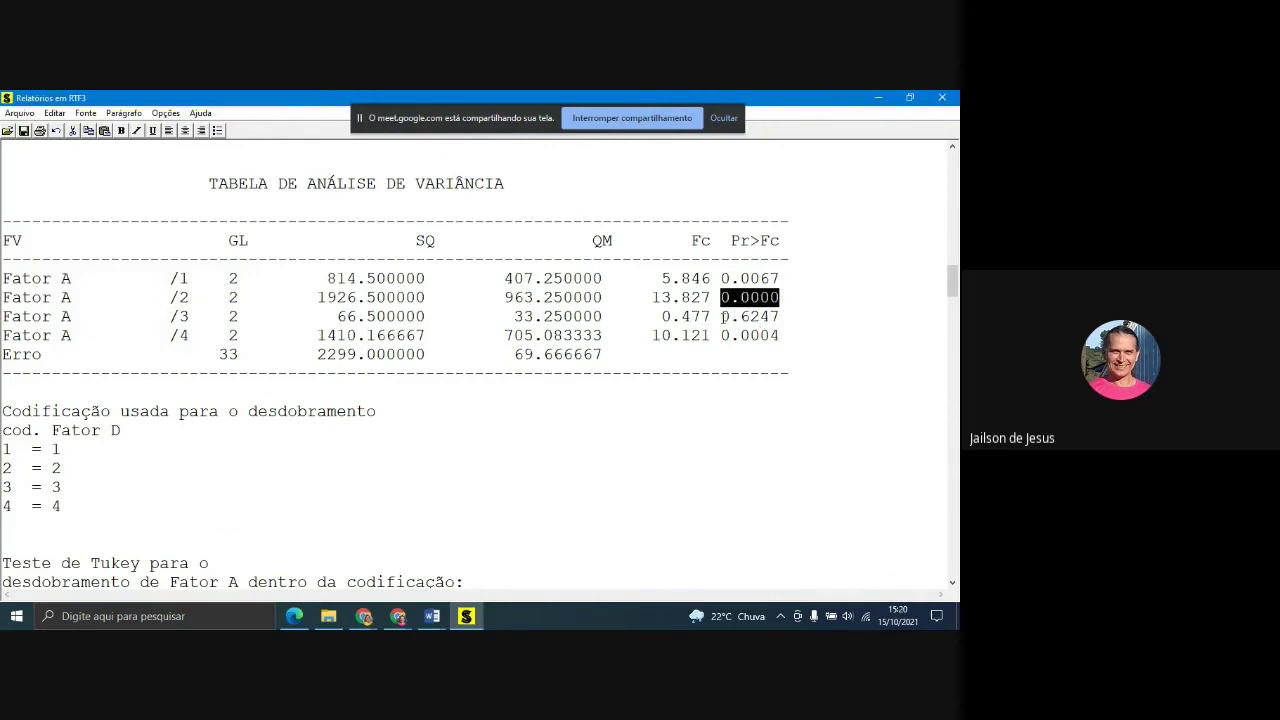
pyautogui.moveTo(722, 316); pyautogui.dragTo(788, 316)
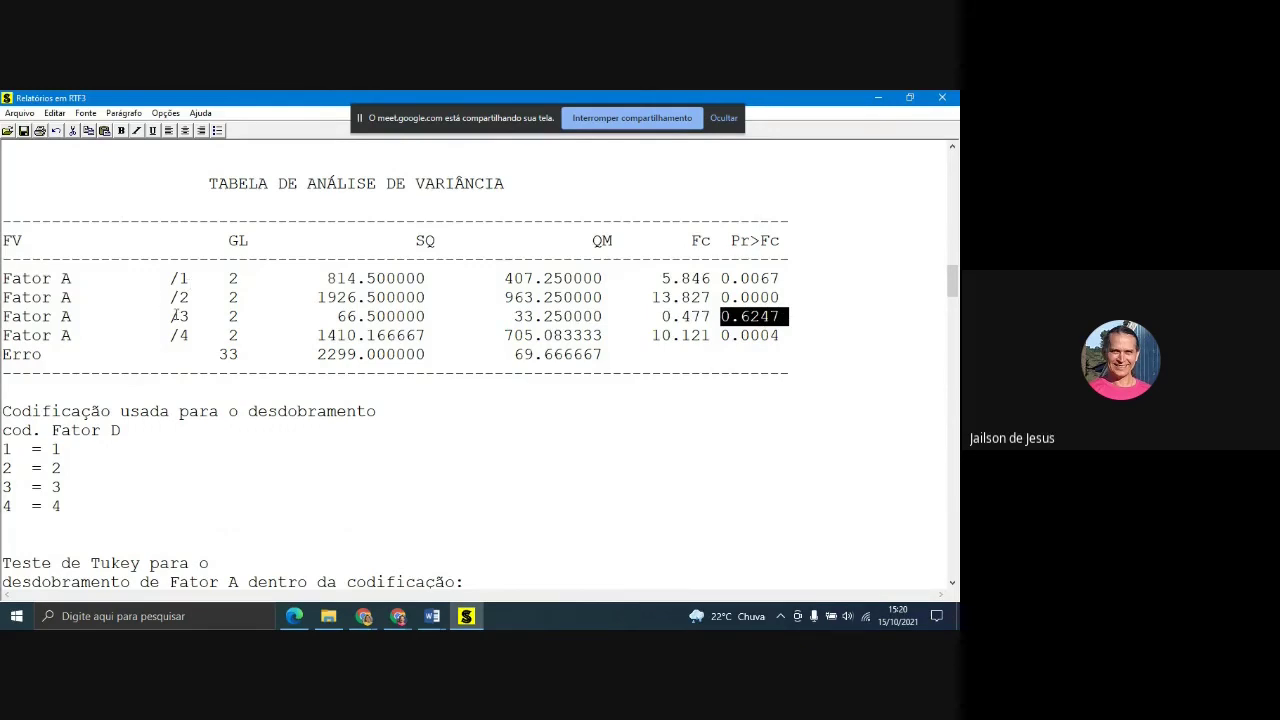
pyautogui.click(726, 339)
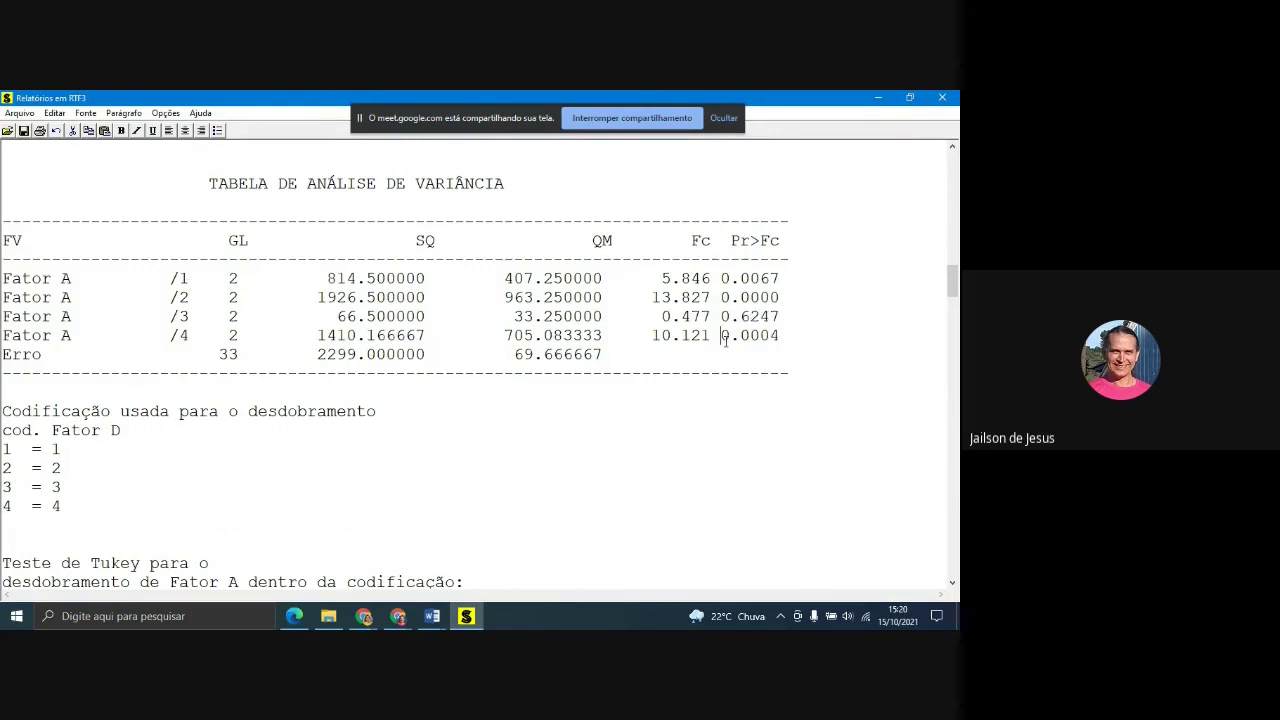
# - Review the Tukey test means of Fator A within levels 1 and 2 of Fator D
pyautogui.scroll(-6, 457, 408)
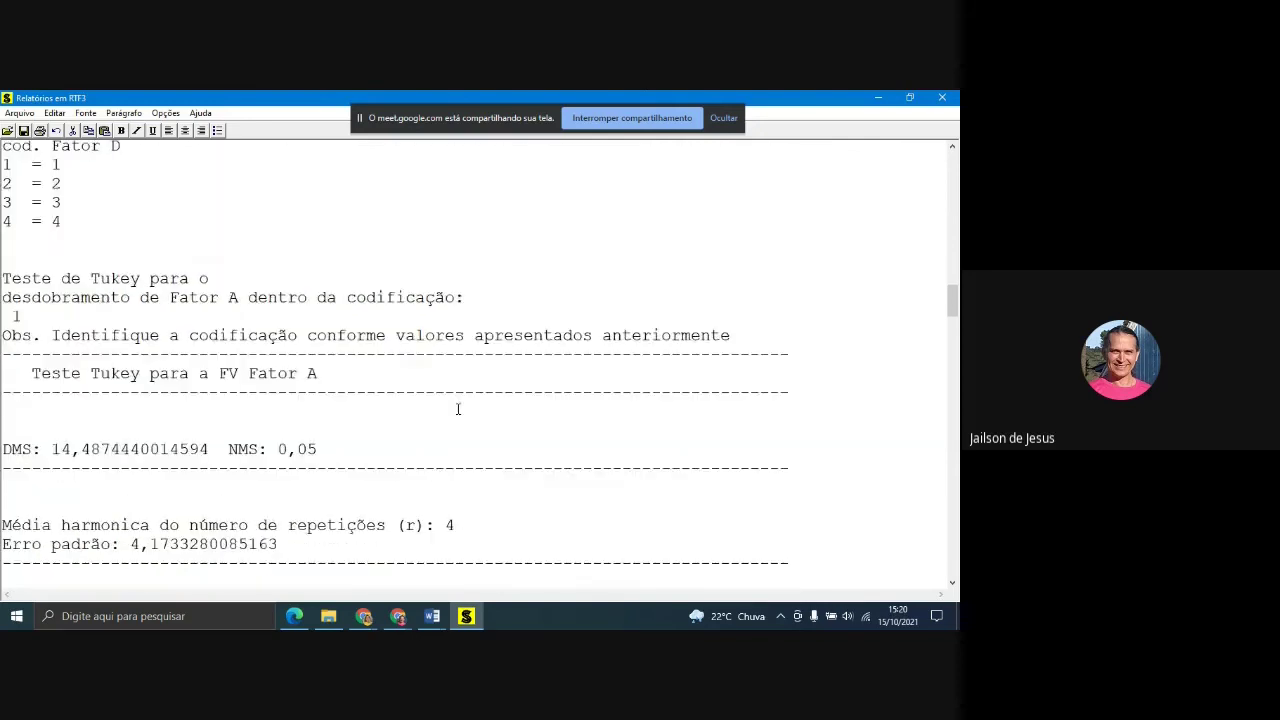
pyautogui.scroll(-1, 457, 408)
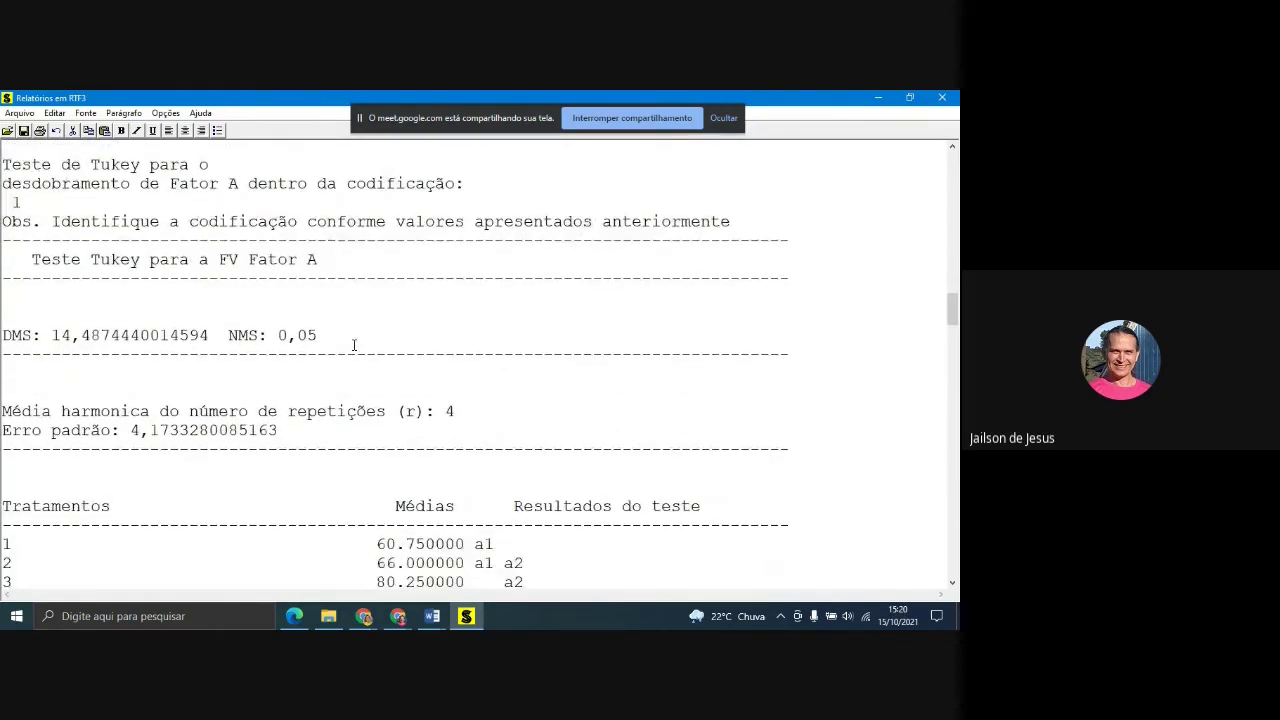
pyautogui.scroll(1, 290, 337)
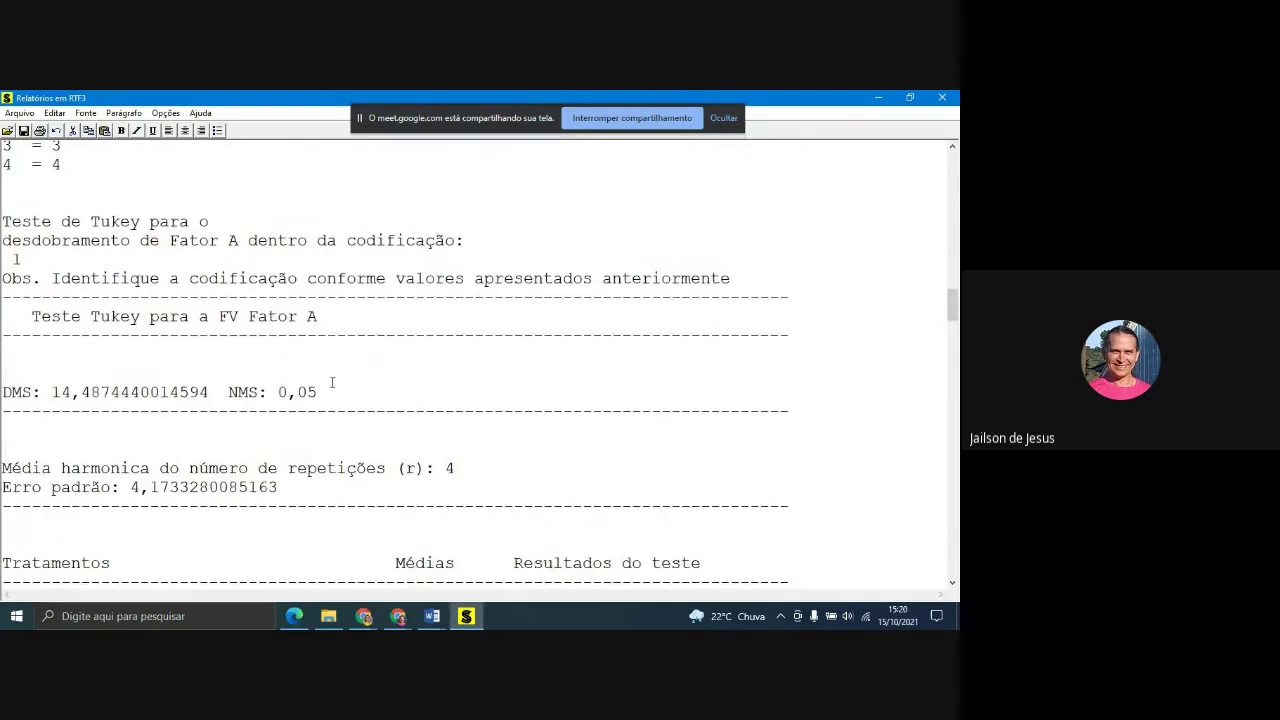
pyautogui.scroll(-4, 350, 378)
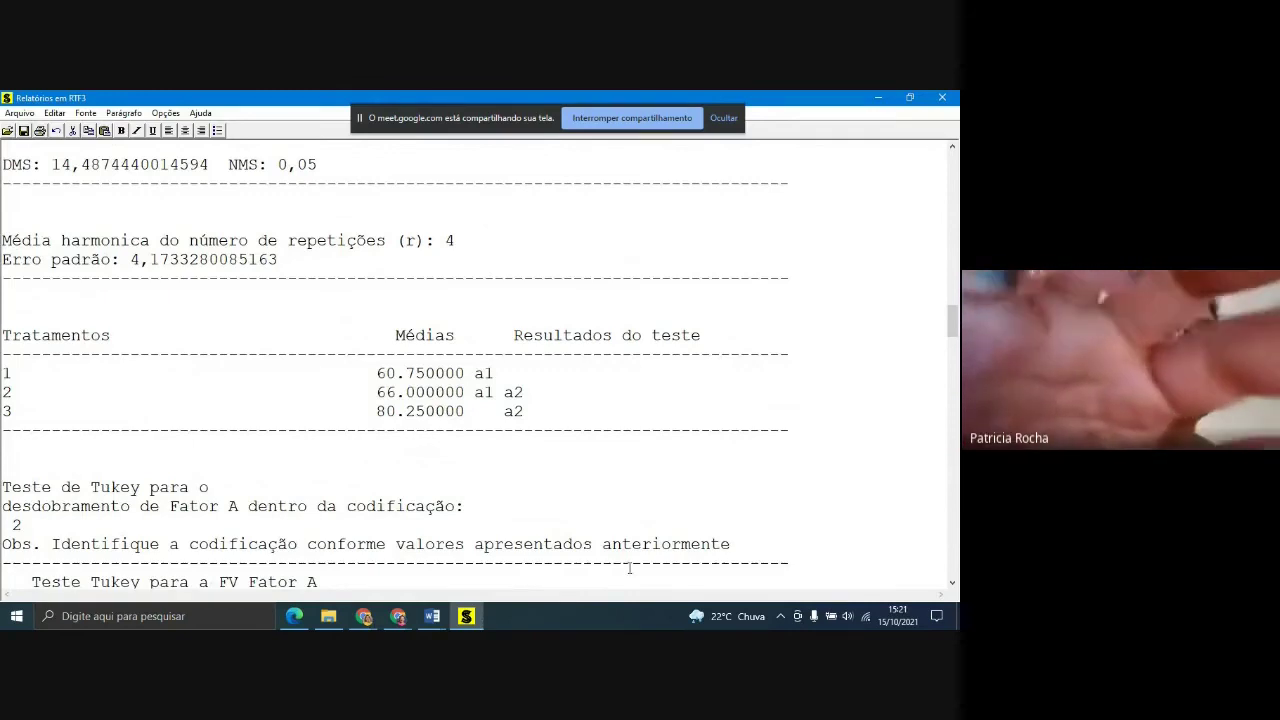
pyautogui.scroll(-5, 630, 433)
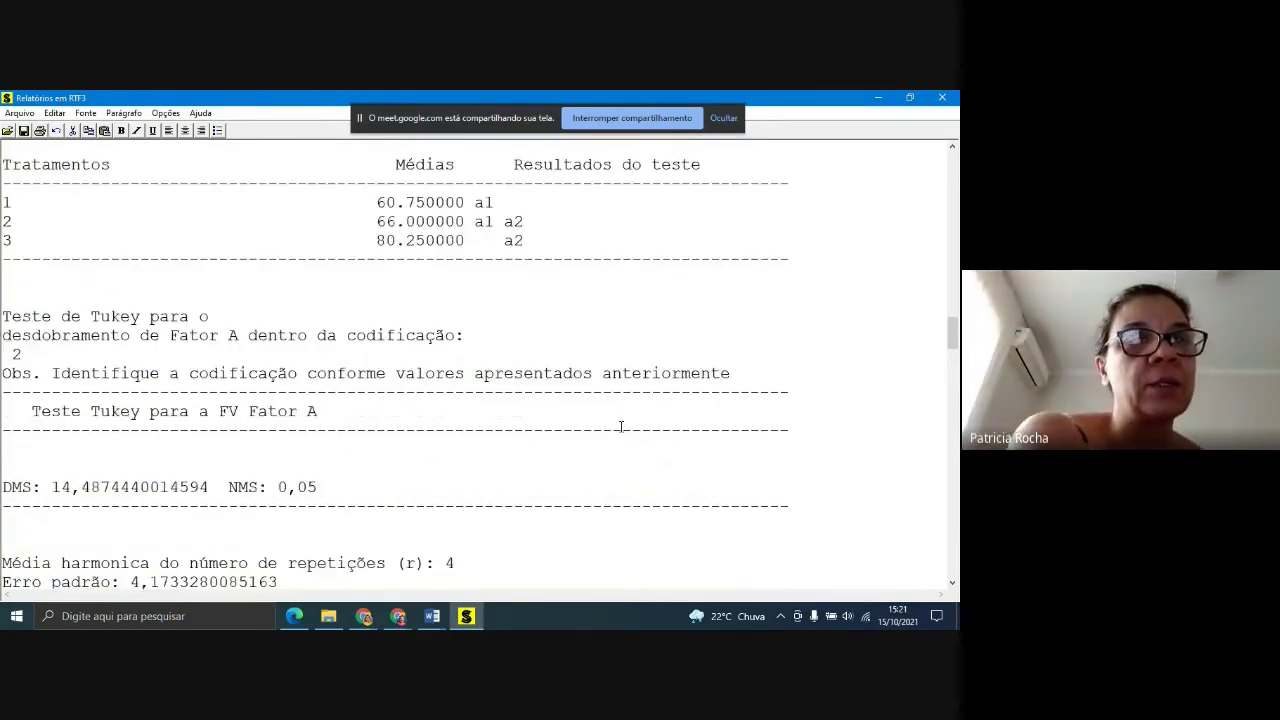
pyautogui.scroll(-2, 622, 422)
pyautogui.scroll(3, 605, 420)
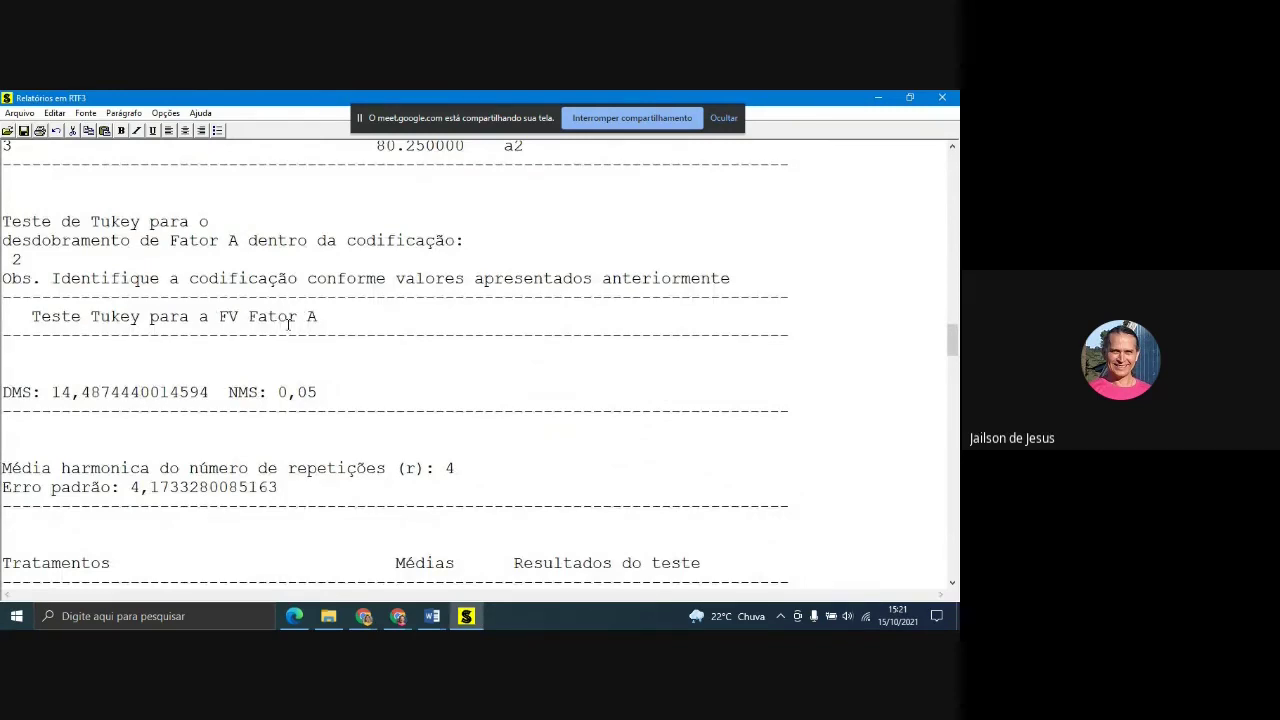
pyautogui.scroll(-2, 295, 328)
pyautogui.scroll(2, 299, 332)
pyautogui.scroll(-1, 462, 363)
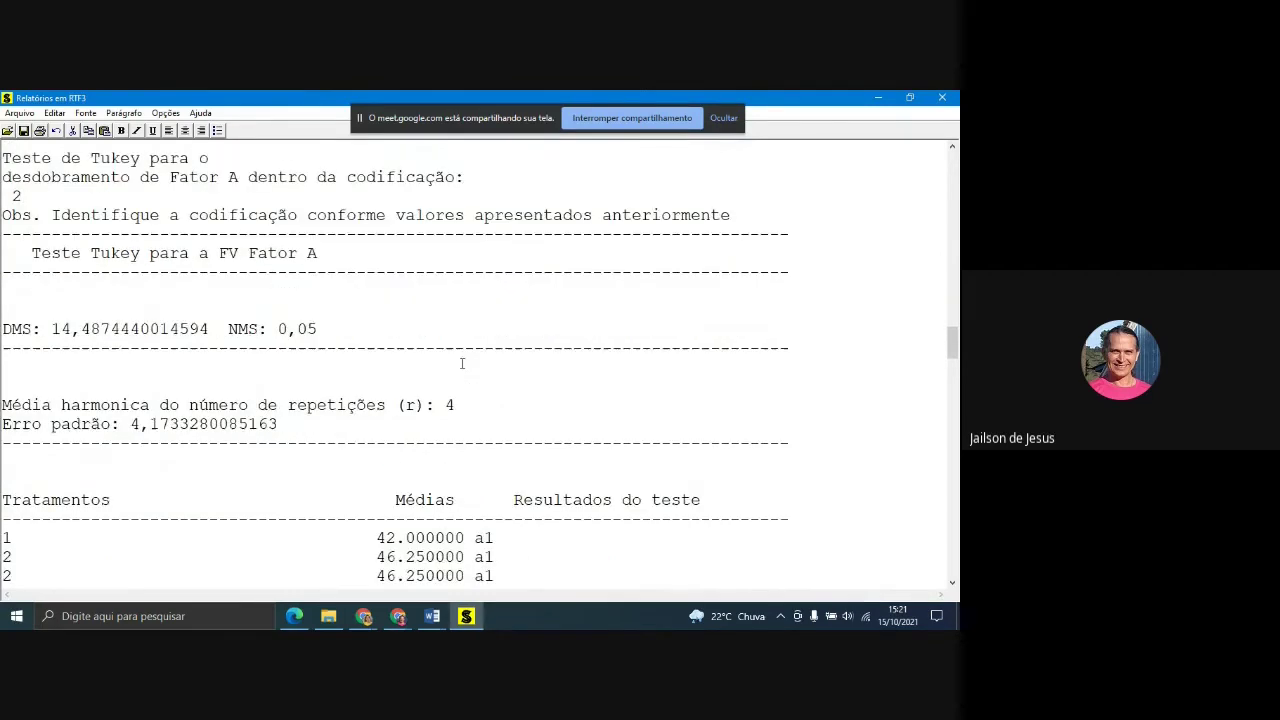
pyautogui.scroll(-4, 462, 363)
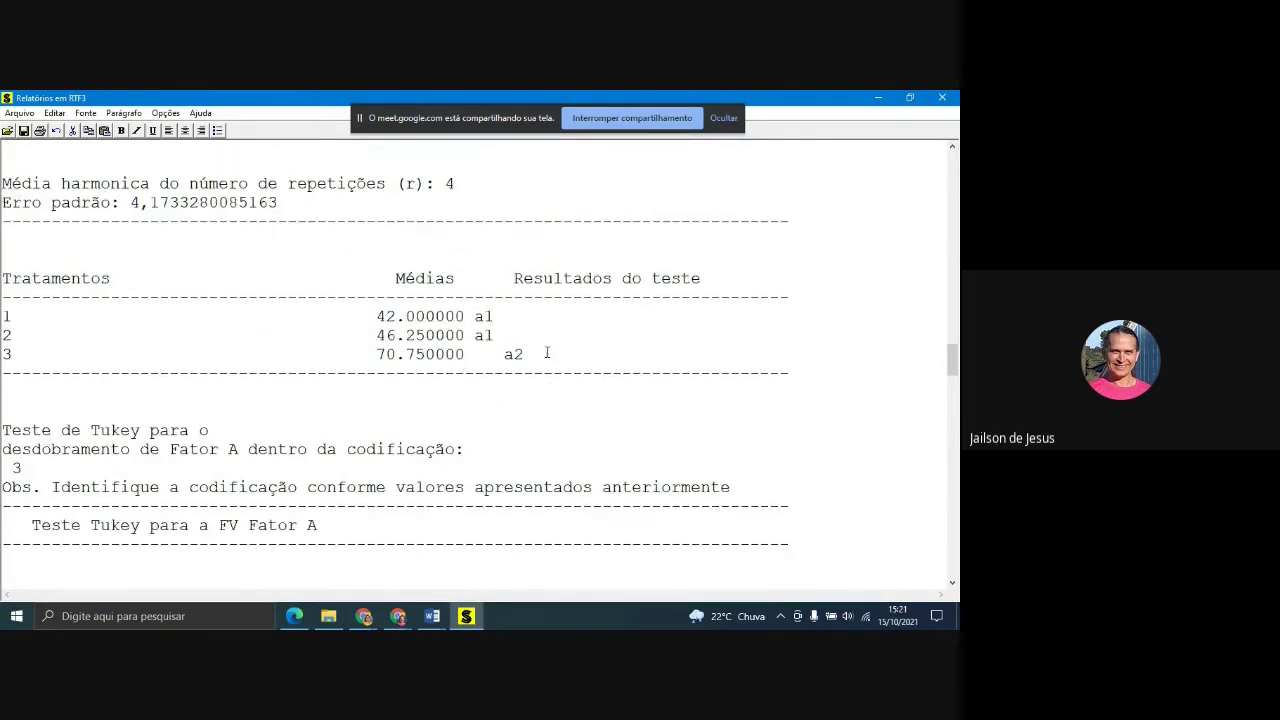
# - Review the Tukey test means of Fator A within levels 3 and 4 of Fator D, rechecking level 3
pyautogui.scroll(-2, 540, 350)
pyautogui.scroll(-3, 530, 348)
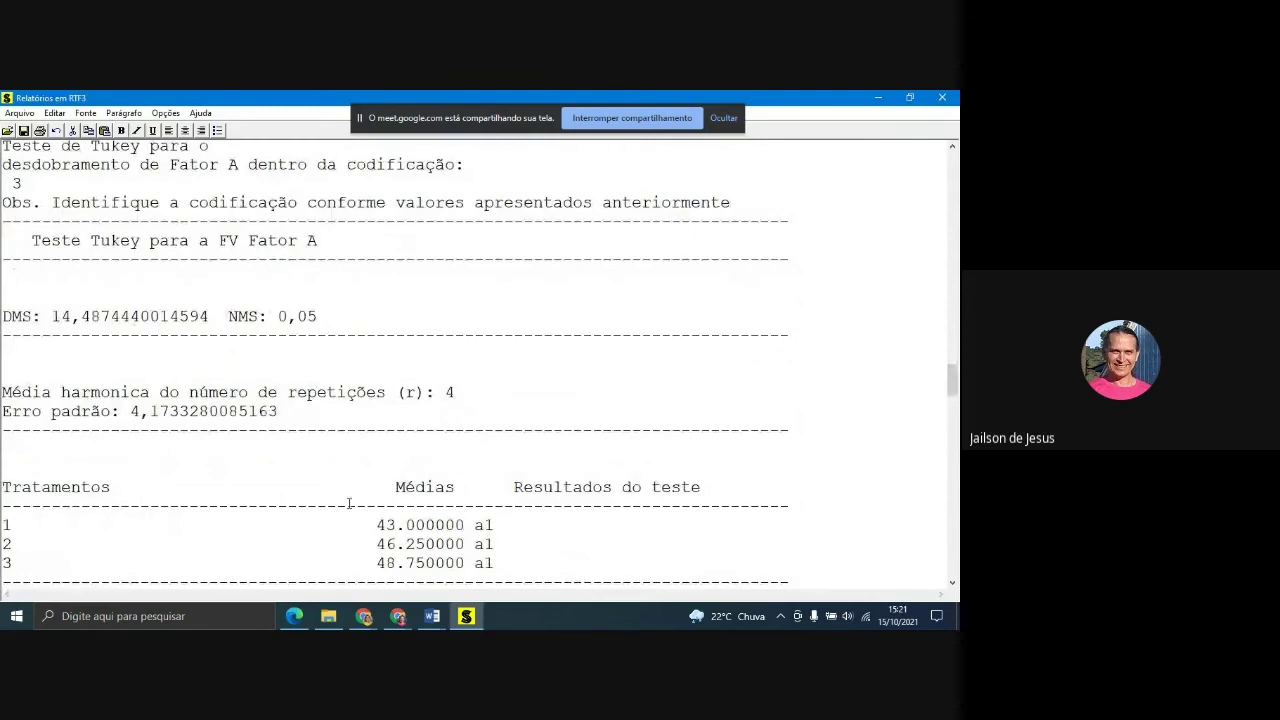
pyautogui.scroll(-4, 325, 470)
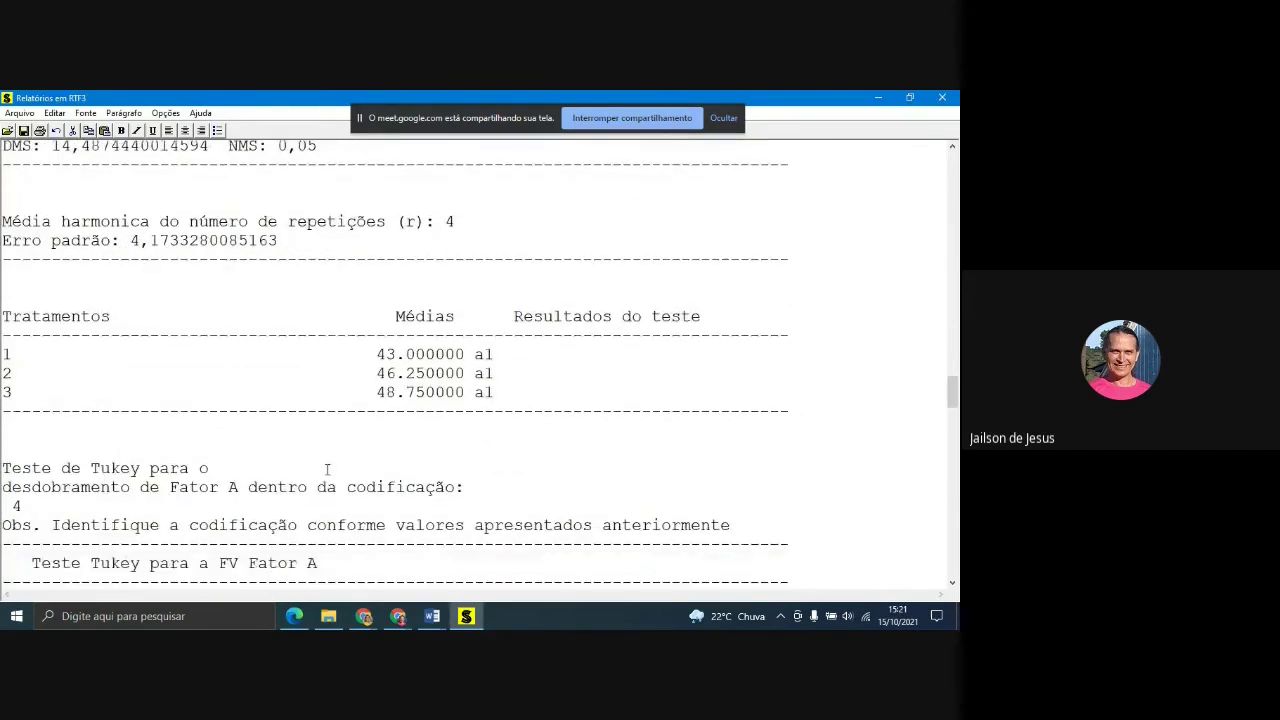
pyautogui.scroll(-2, 327, 469)
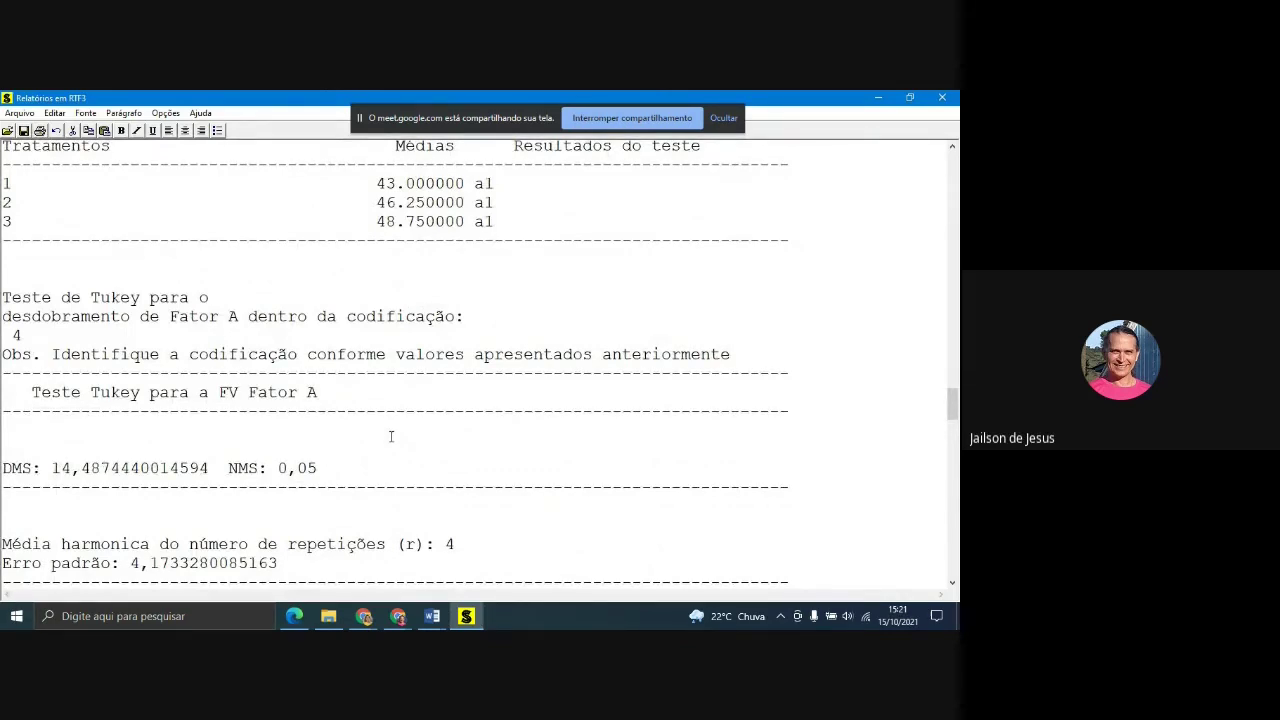
pyautogui.scroll(-5, 340, 438)
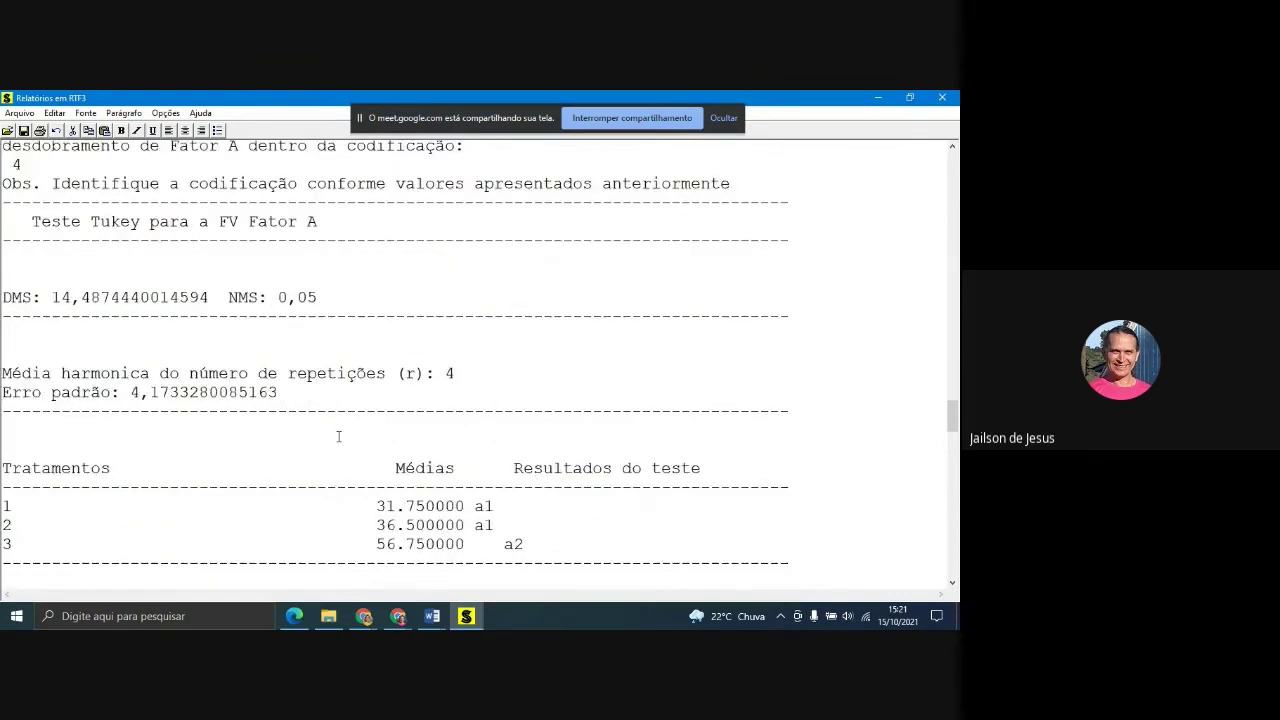
pyautogui.scroll(3, 351, 497)
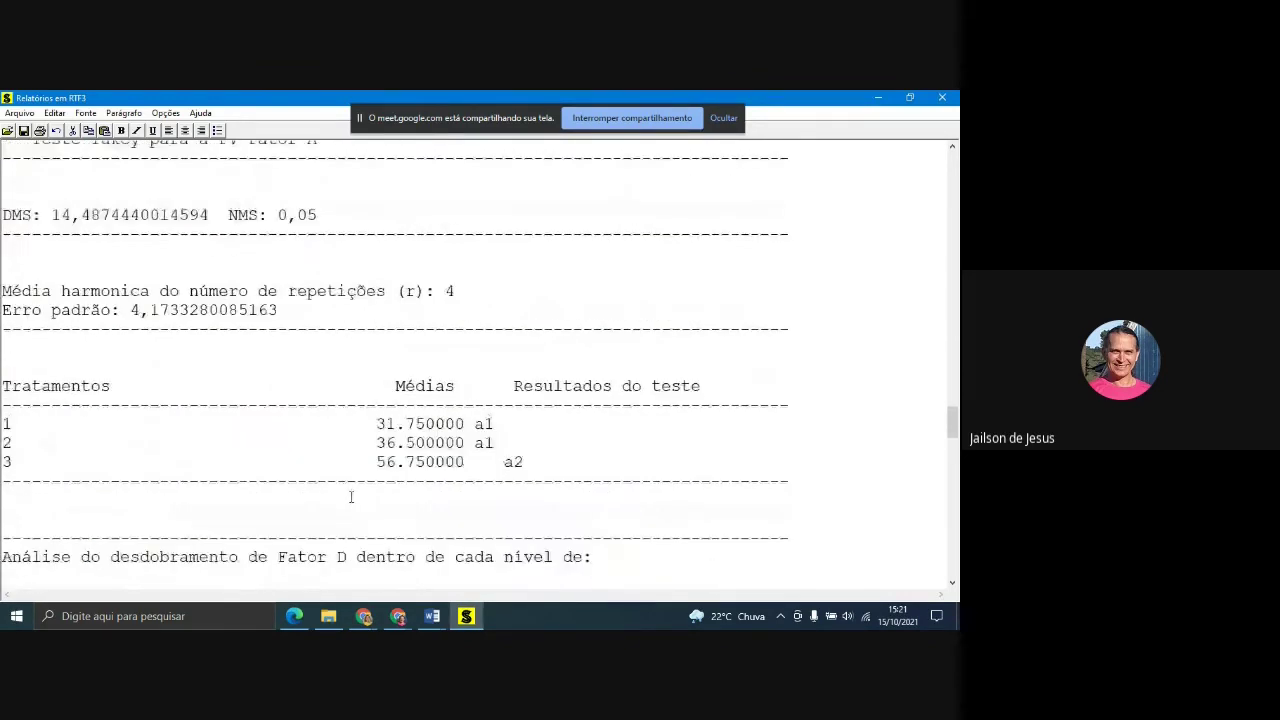
pyautogui.scroll(-3, 351, 497)
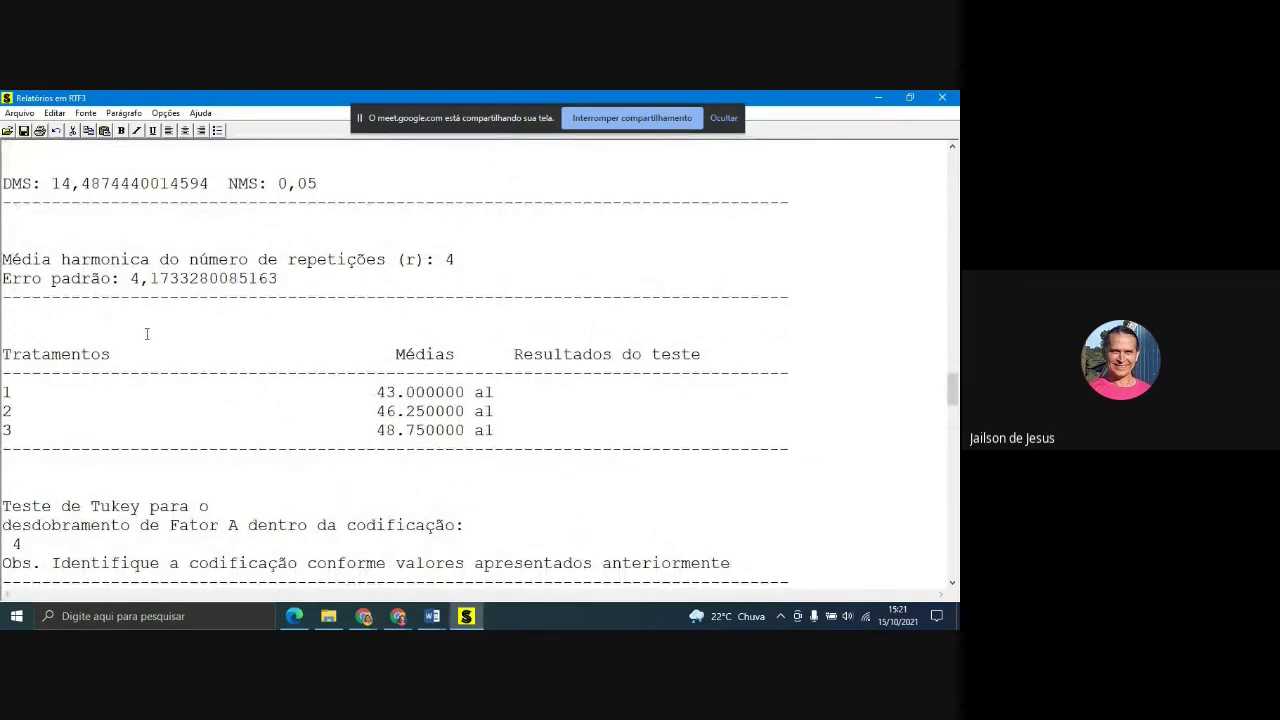
pyautogui.scroll(1, 155, 322)
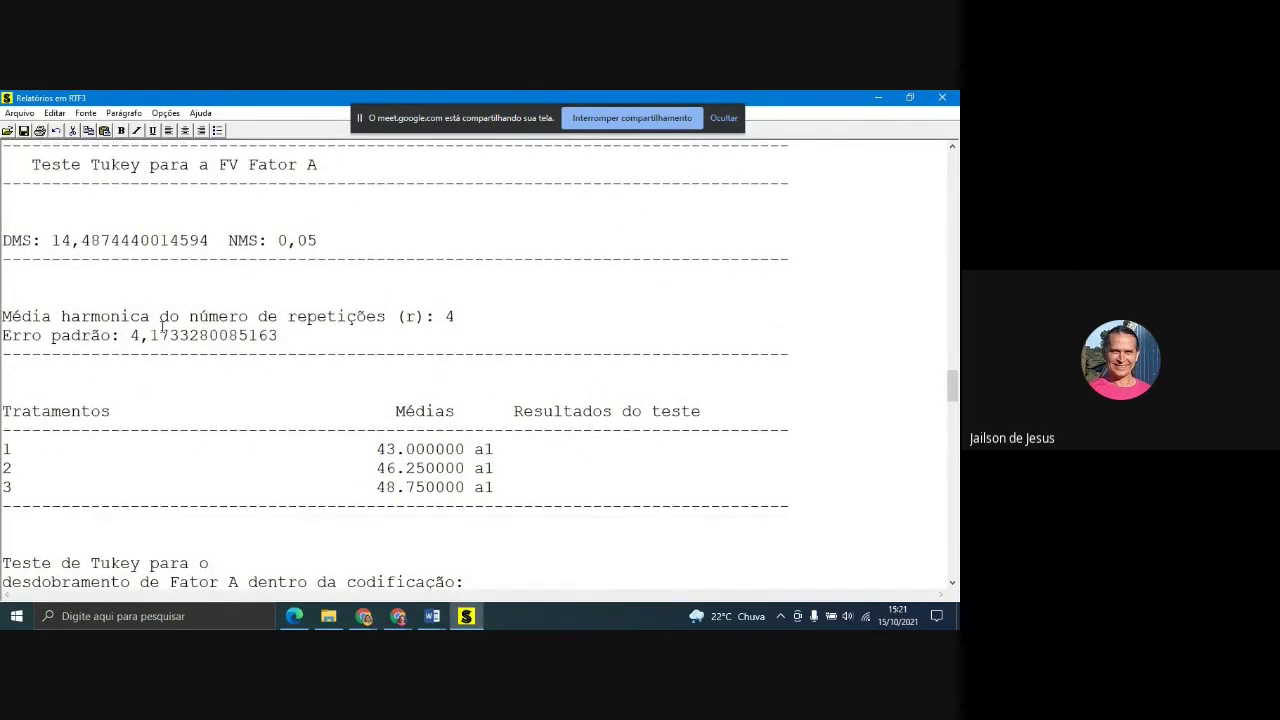
pyautogui.scroll(-1, 162, 326)
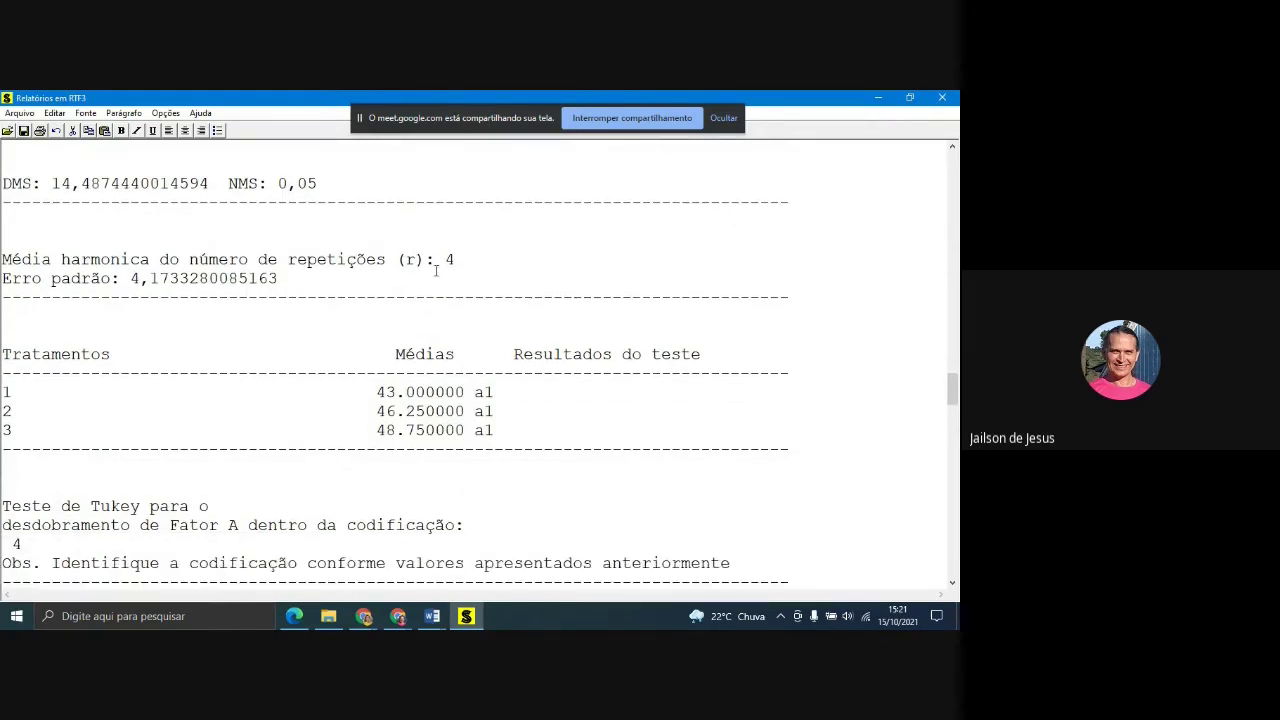
pyautogui.scroll(3, 205, 340)
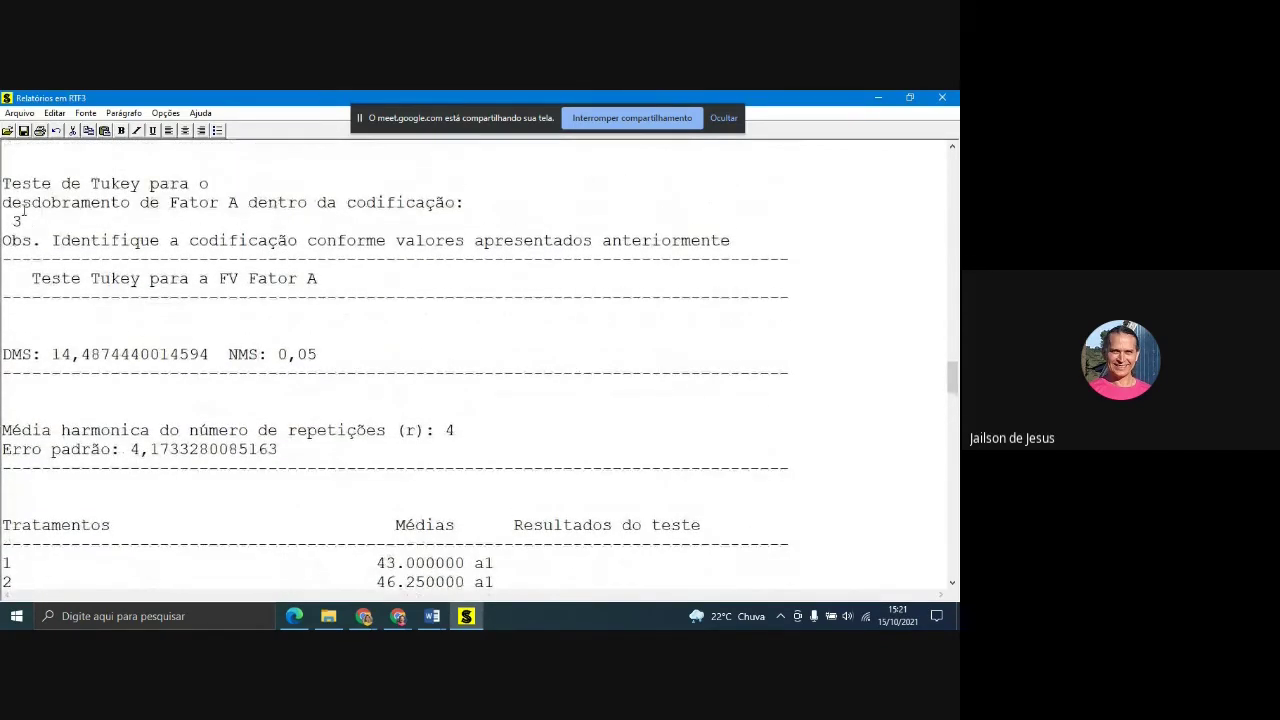
pyautogui.scroll(-3, 425, 420)
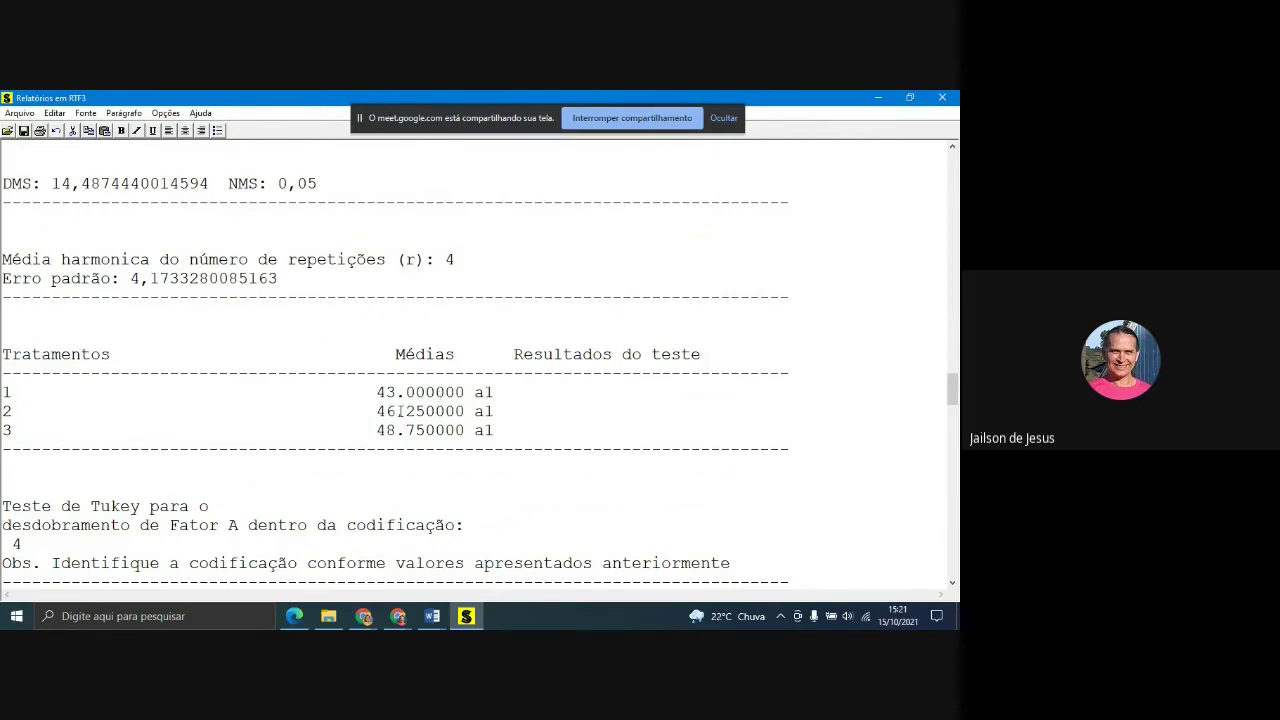
# - Examine the Fator A means within level 4 of Fator D, highlighting the level code and treatment 3
pyautogui.scroll(-5, 399, 411)
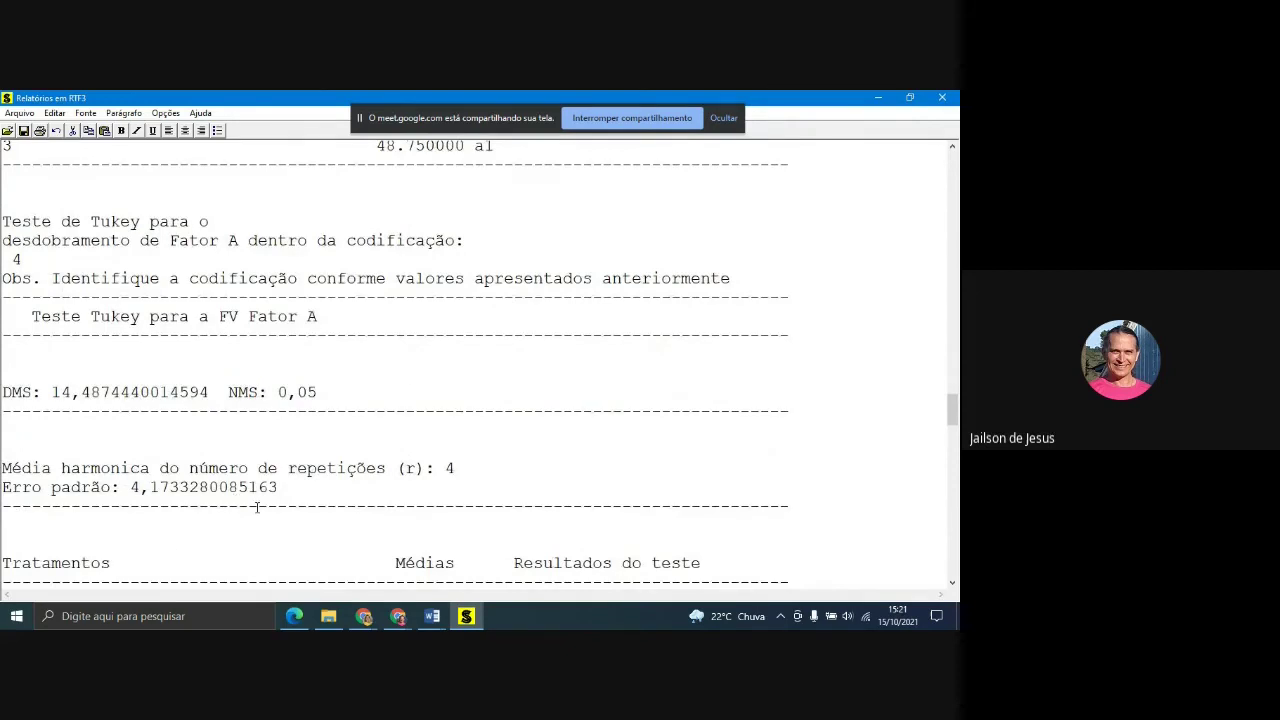
pyautogui.scroll(-2, 172, 545)
pyautogui.scroll(1, 172, 545)
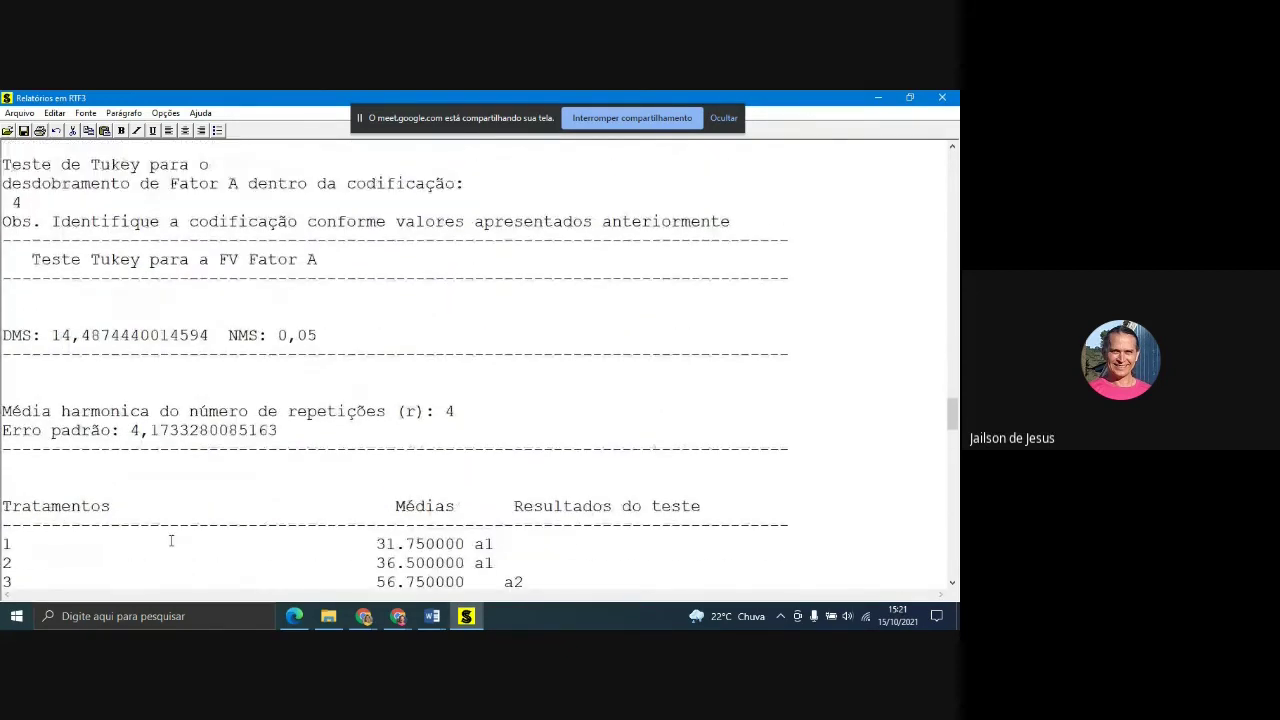
pyautogui.moveTo(24, 203); pyautogui.dragTo(10, 202)
pyautogui.scroll(-1, 106, 560)
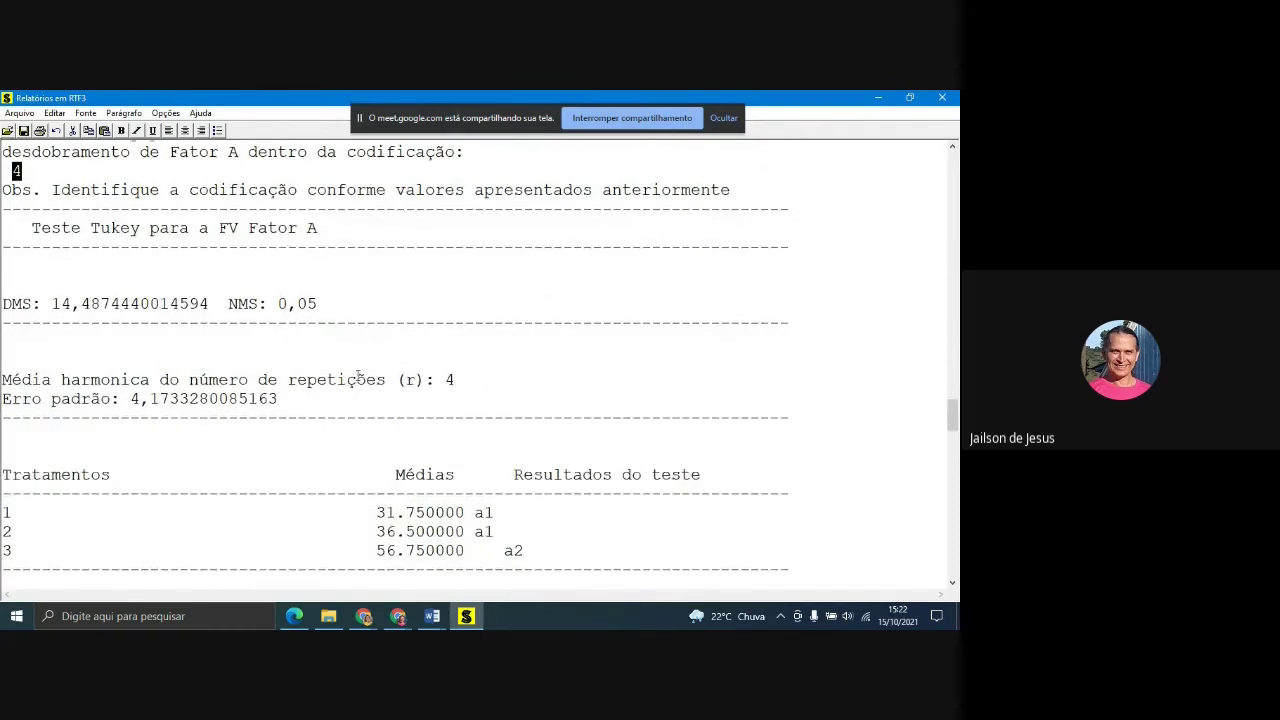
pyautogui.doubleClick(12, 527)
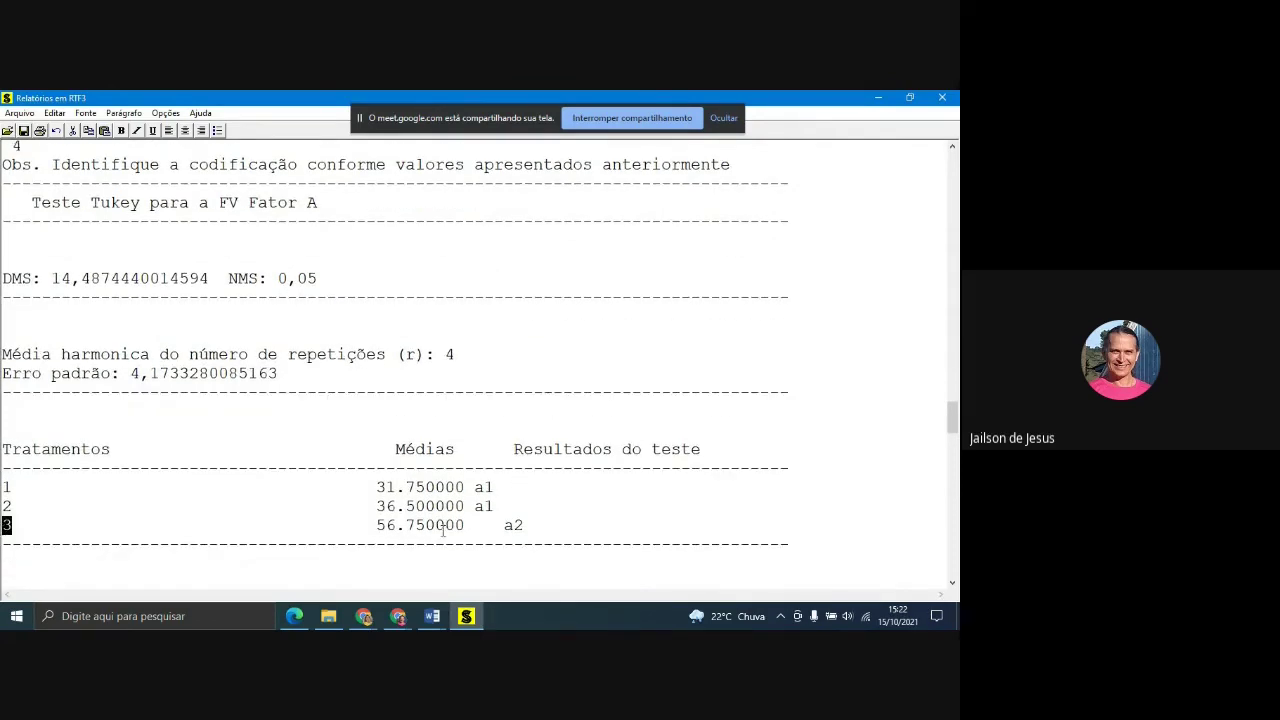
# - Revisit the Fator A Tukey results within Fator D levels 2 and 1, highlighting treatment 3 in level 2
pyautogui.scroll(15, 443, 530)
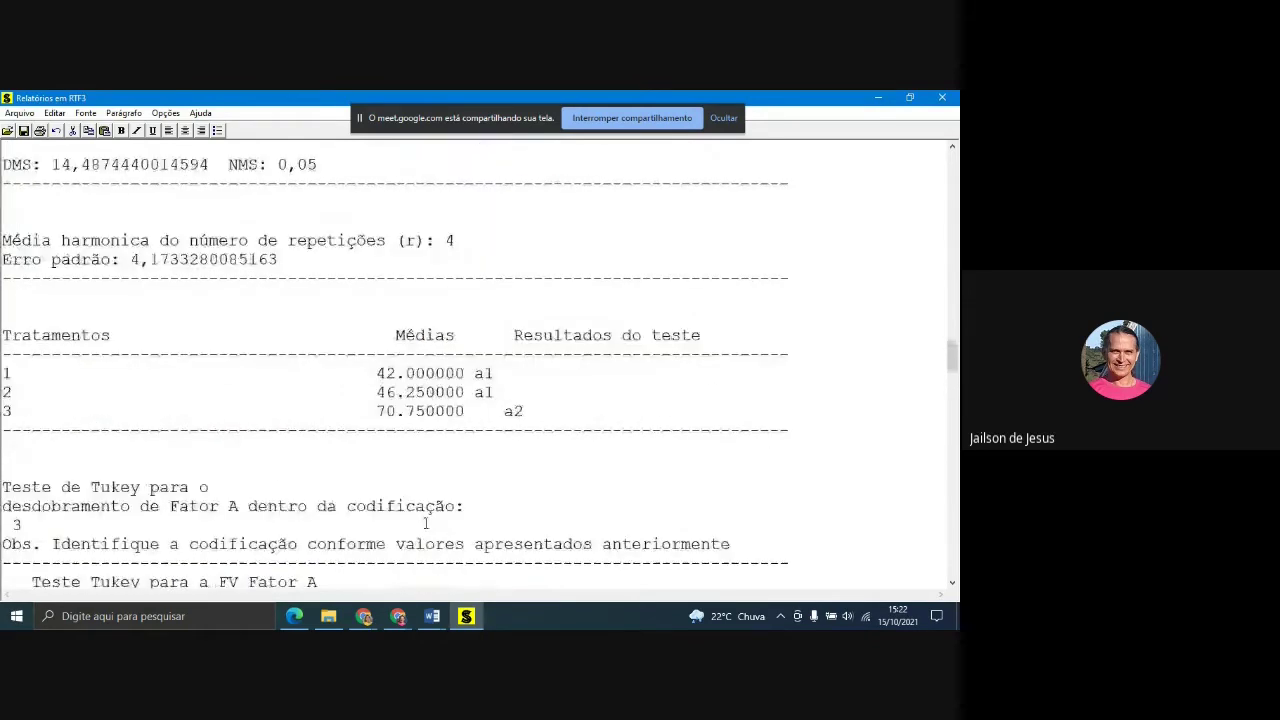
pyautogui.scroll(1, 425, 523)
pyautogui.doubleClick(8, 487)
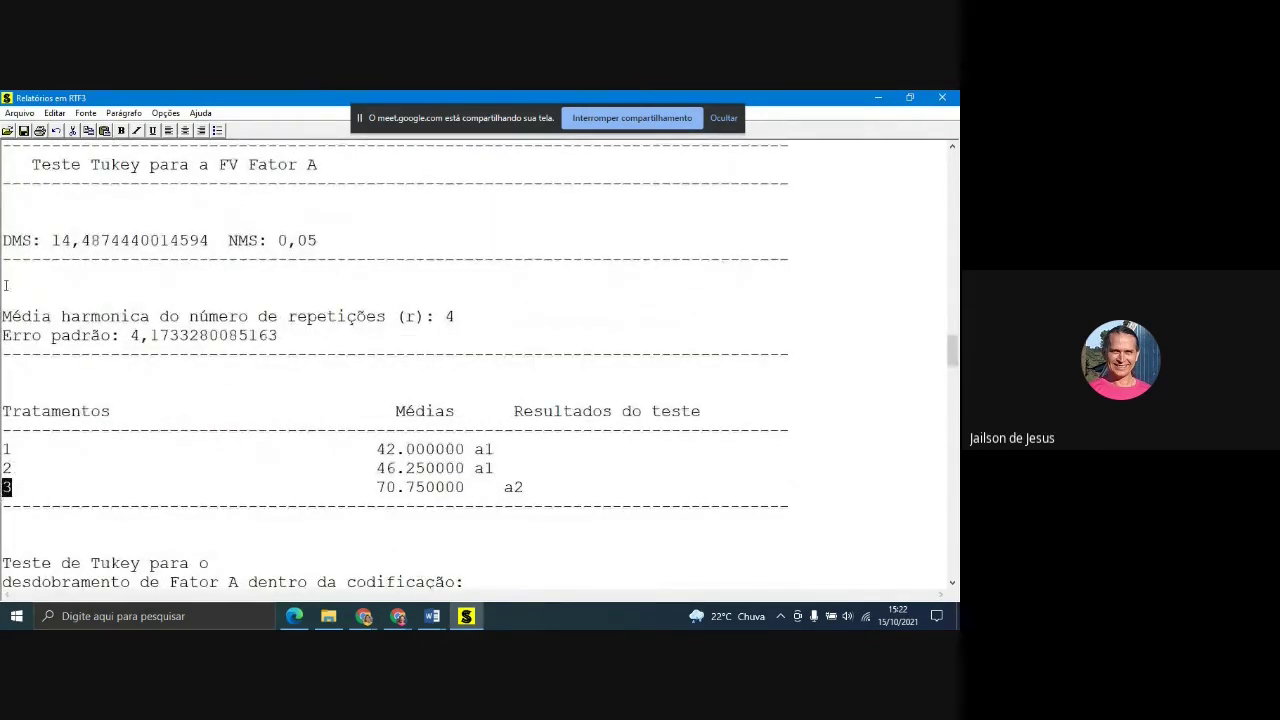
pyautogui.scroll(1, 5, 290)
pyautogui.scroll(3, 449, 568)
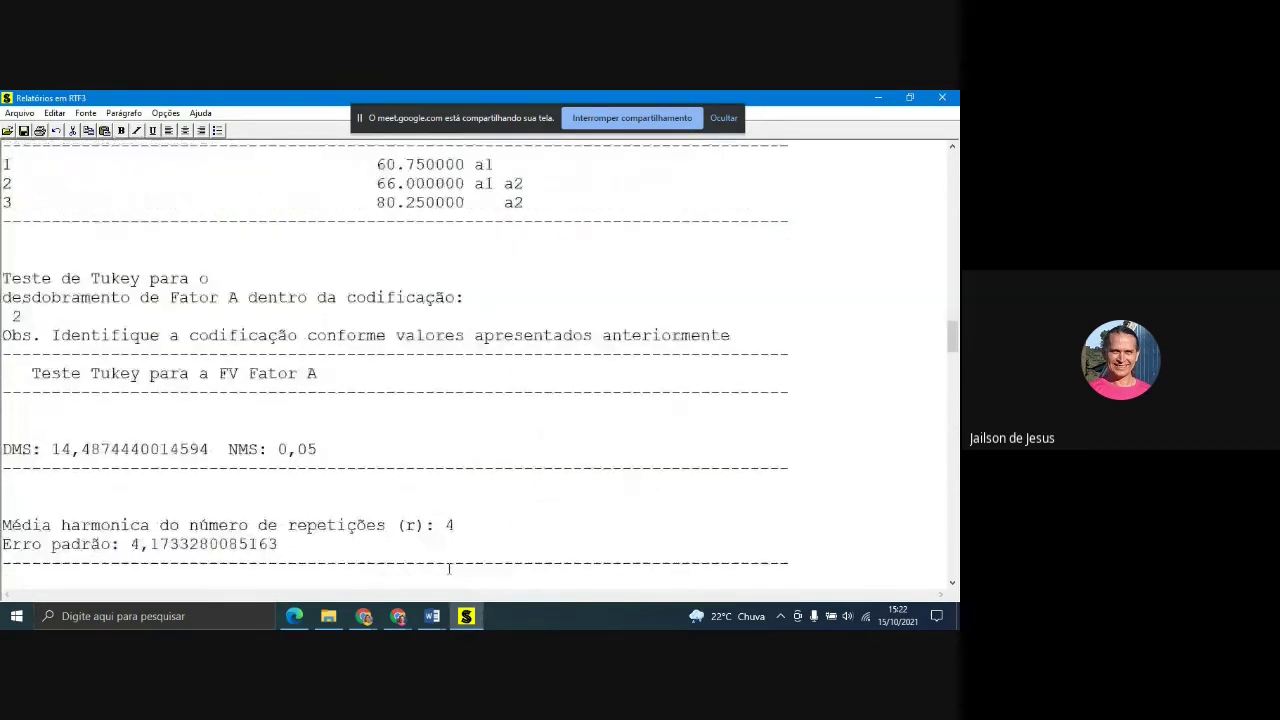
pyautogui.scroll(10, 289, 449)
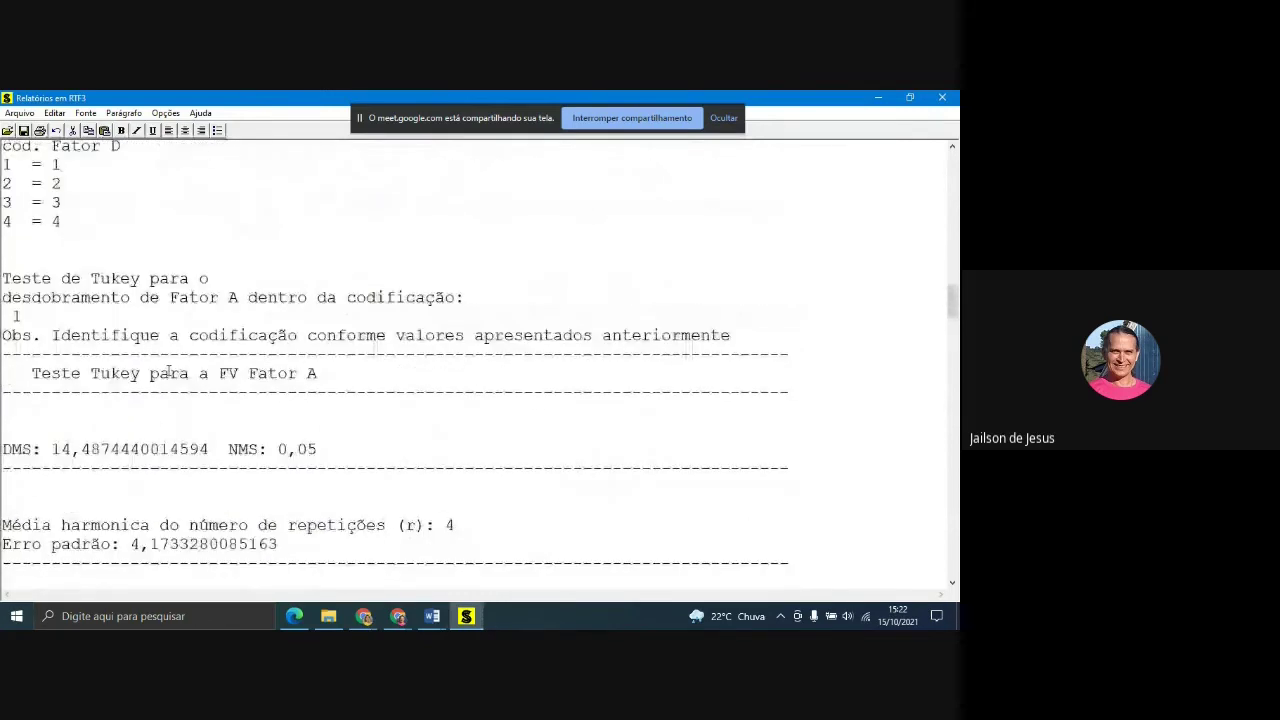
# - Highlight treatment 3, its mean and its test result in the Fator A Tukey table within Fator D level 1
pyautogui.scroll(-4, 169, 372)
pyautogui.doubleClick(7, 468)
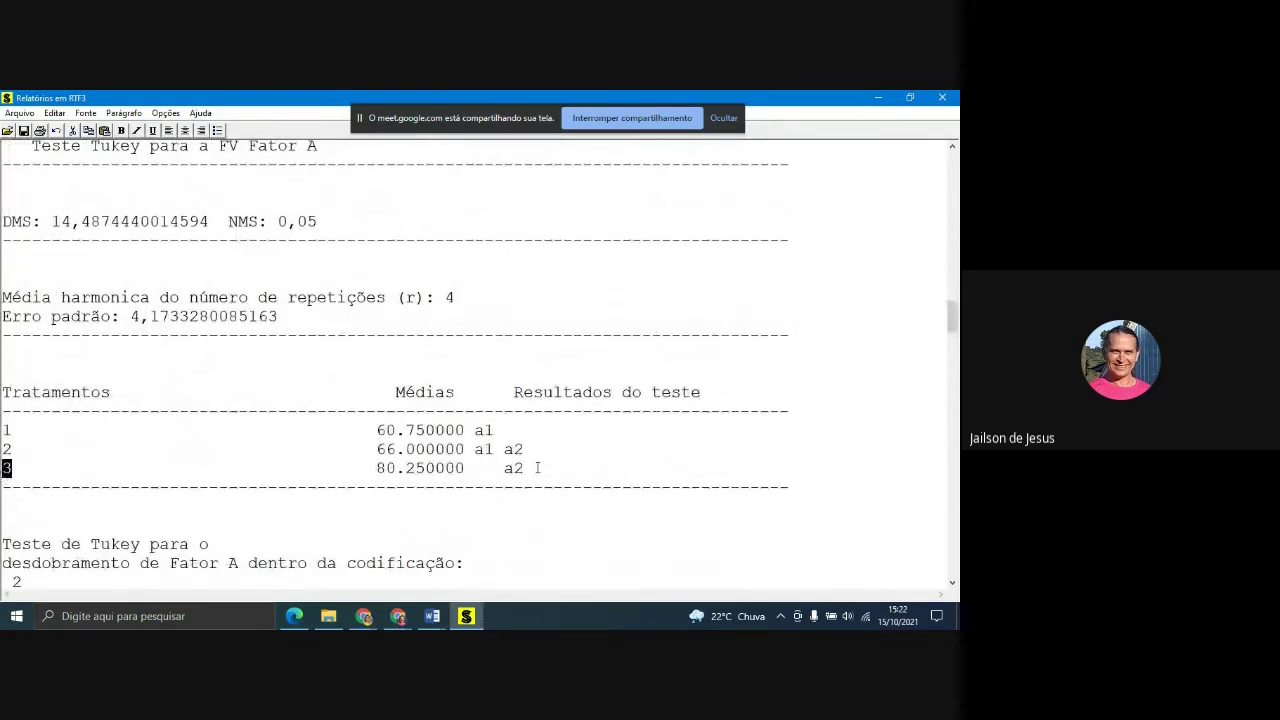
pyautogui.moveTo(537, 468); pyautogui.dragTo(368, 468)
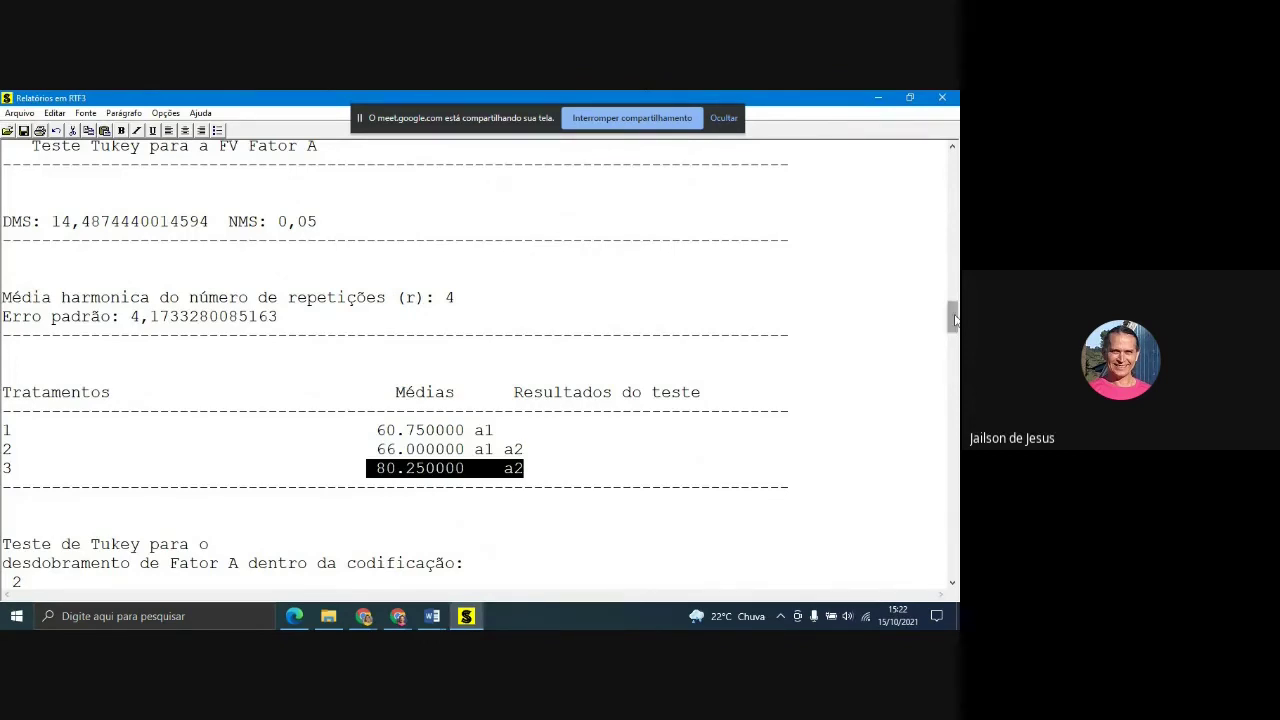
# - Revisit the overall Tukey tables, highlighting treatment 1 of Fator D and treatment 3 of Fator A
pyautogui.moveTo(953, 318); pyautogui.dragTo(953, 283)
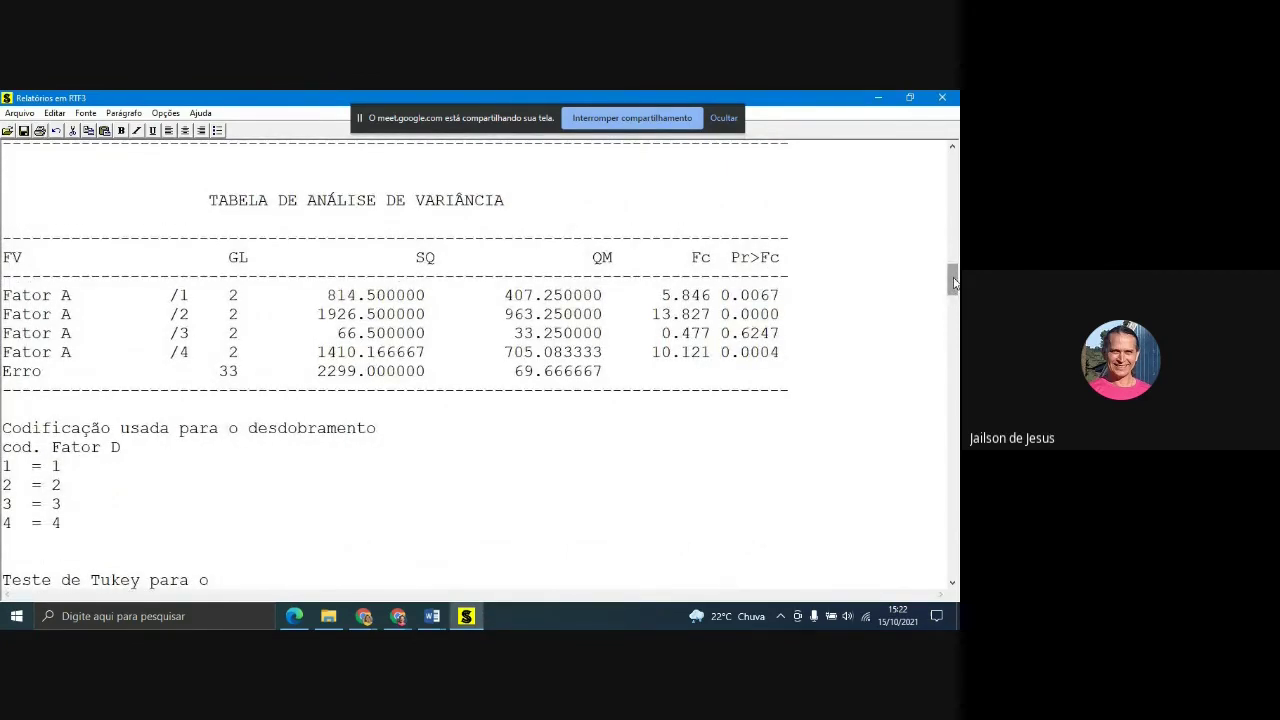
pyautogui.moveTo(953, 283); pyautogui.dragTo(953, 247)
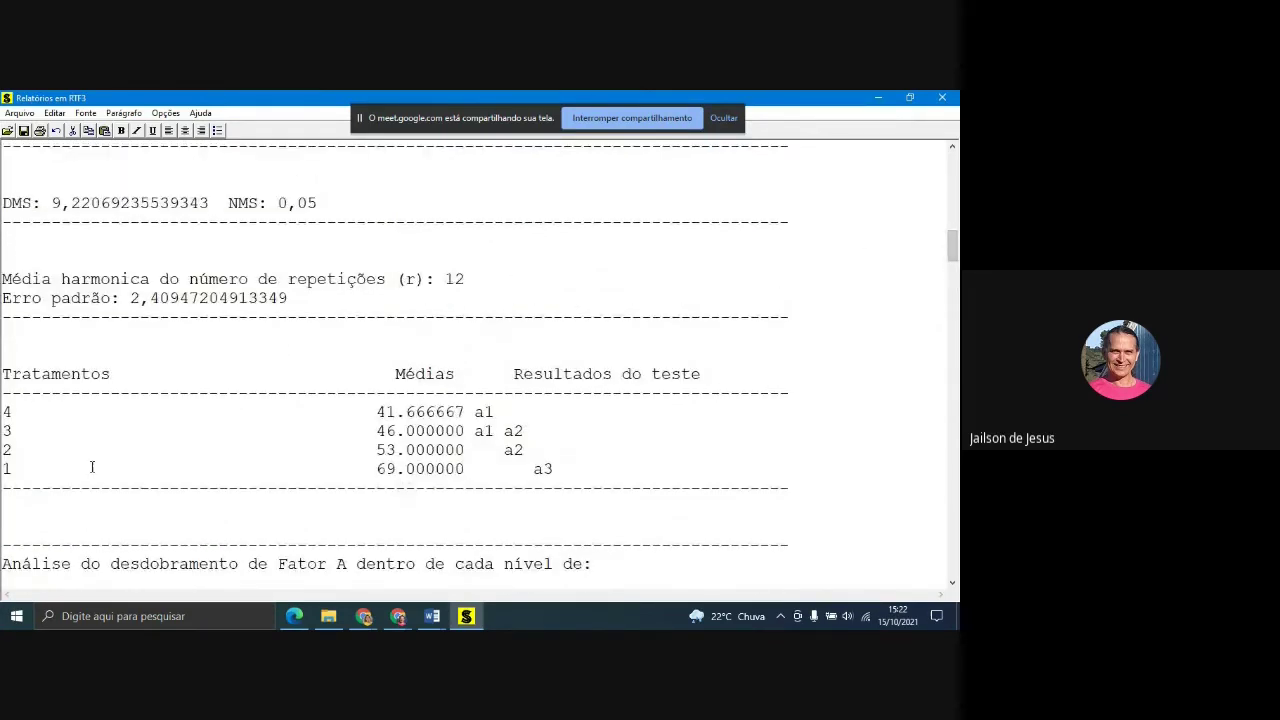
pyautogui.moveTo(13, 470); pyautogui.dragTo(3, 469)
pyautogui.scroll(8, 423, 229)
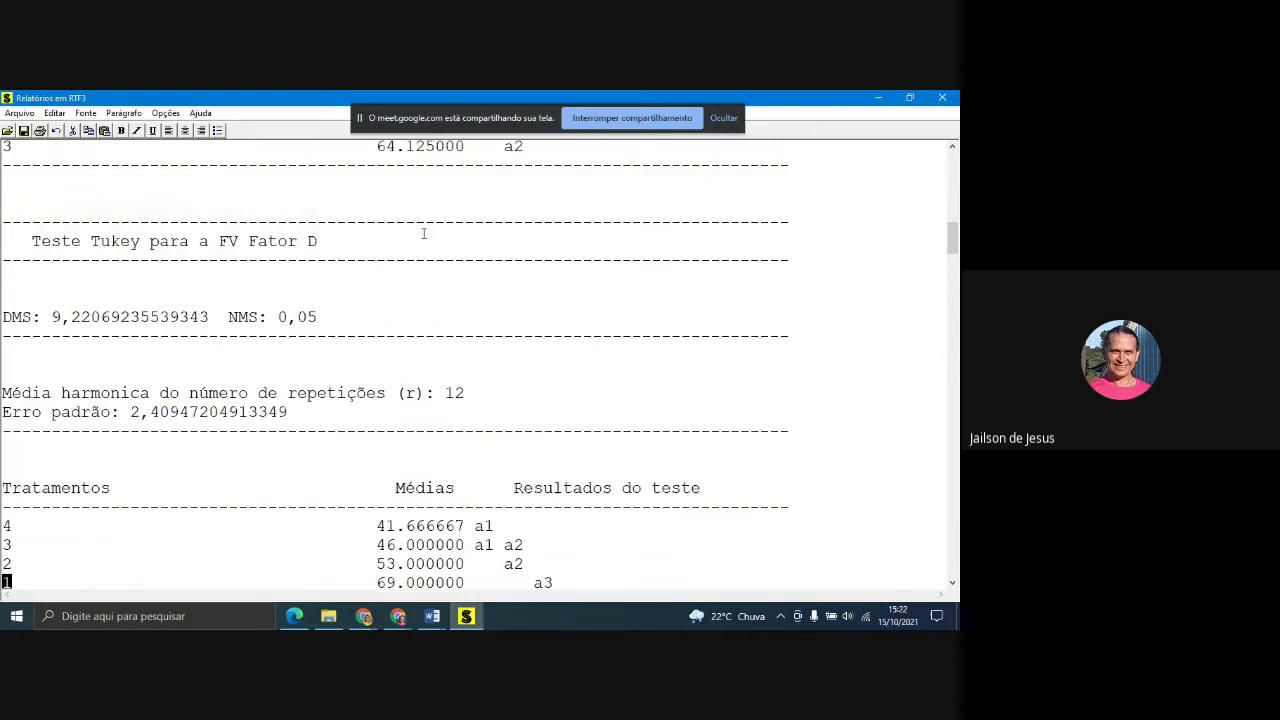
pyautogui.moveTo(16, 457); pyautogui.dragTo(5, 462)
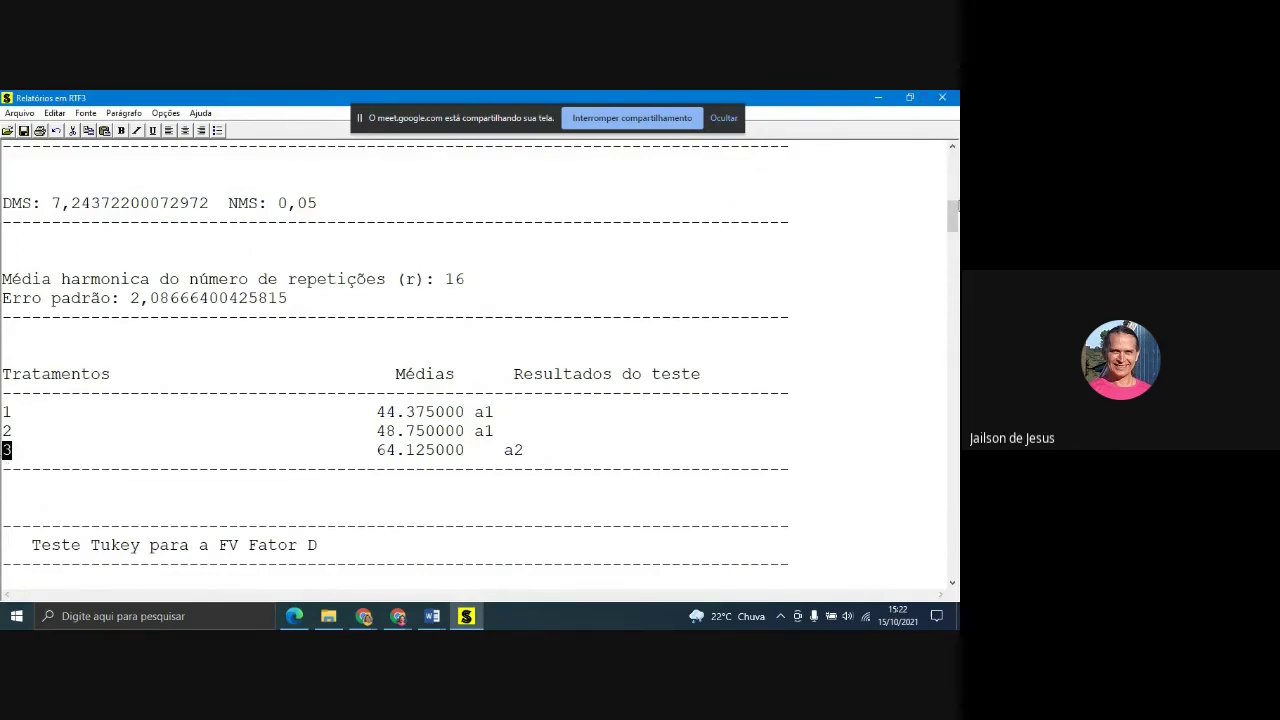
# - Write "A melhor escolha seria da combinação do Nível 3 do Fator A e o Nível 1 do fator D" at the report's end
pyautogui.moveTo(957, 205); pyautogui.dragTo(953, 548)
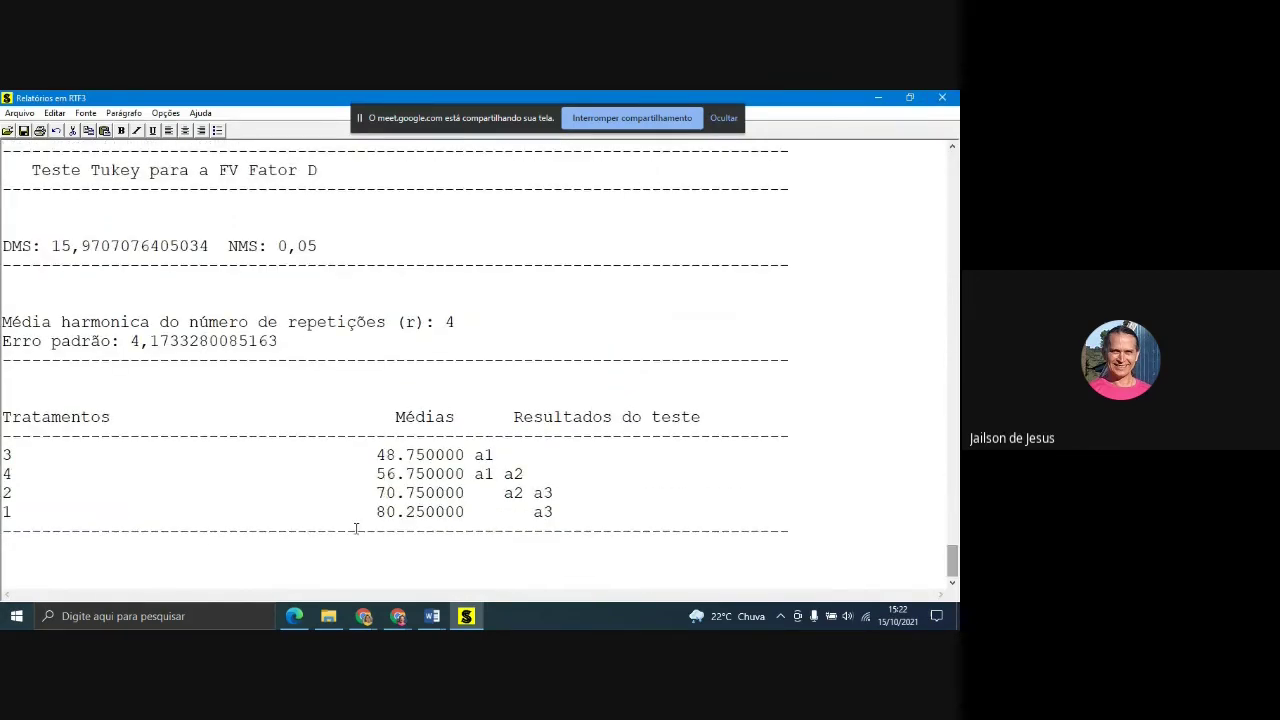
pyautogui.click(45, 568)
pyautogui.write('A melhor')
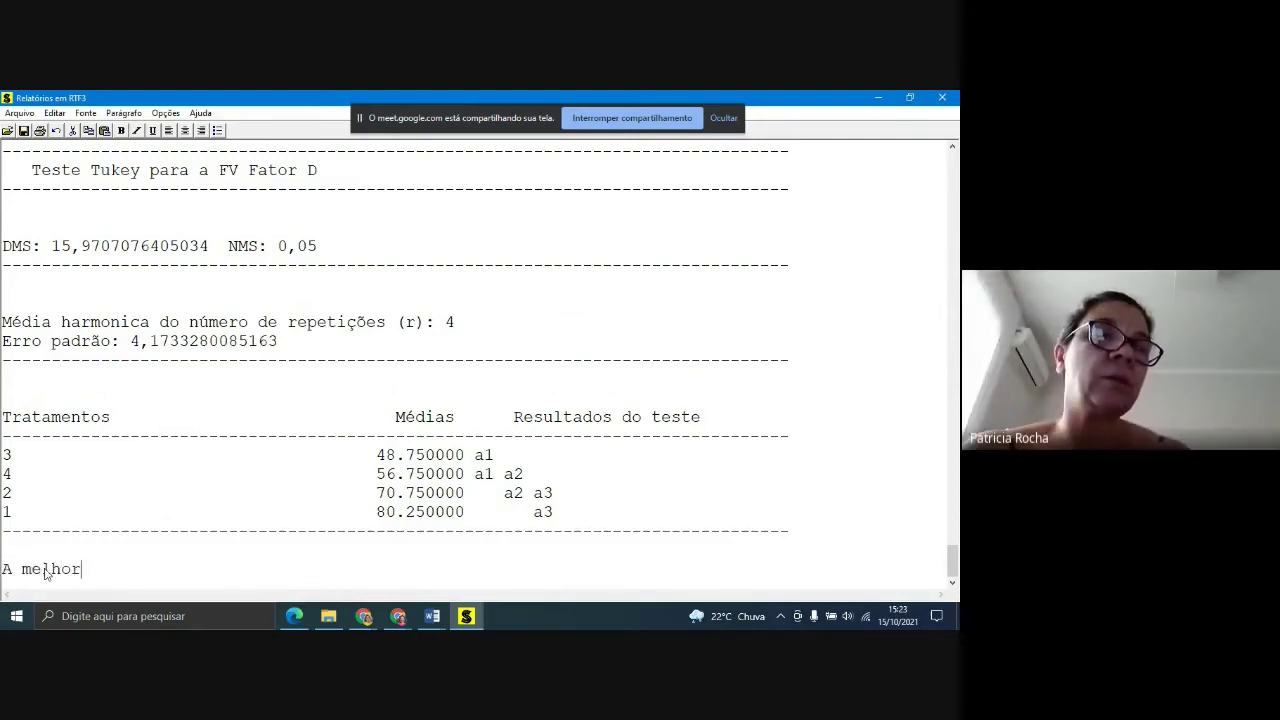
pyautogui.write(' escol')
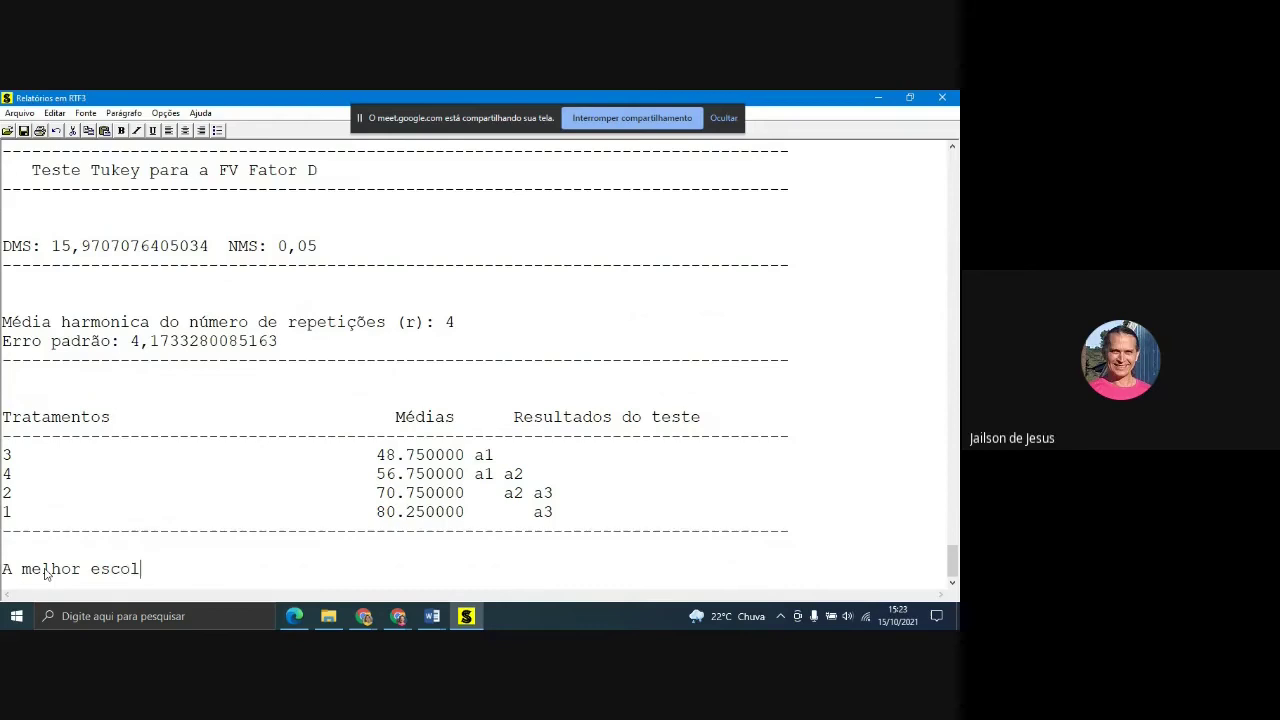
pyautogui.write('ha seria da combina')
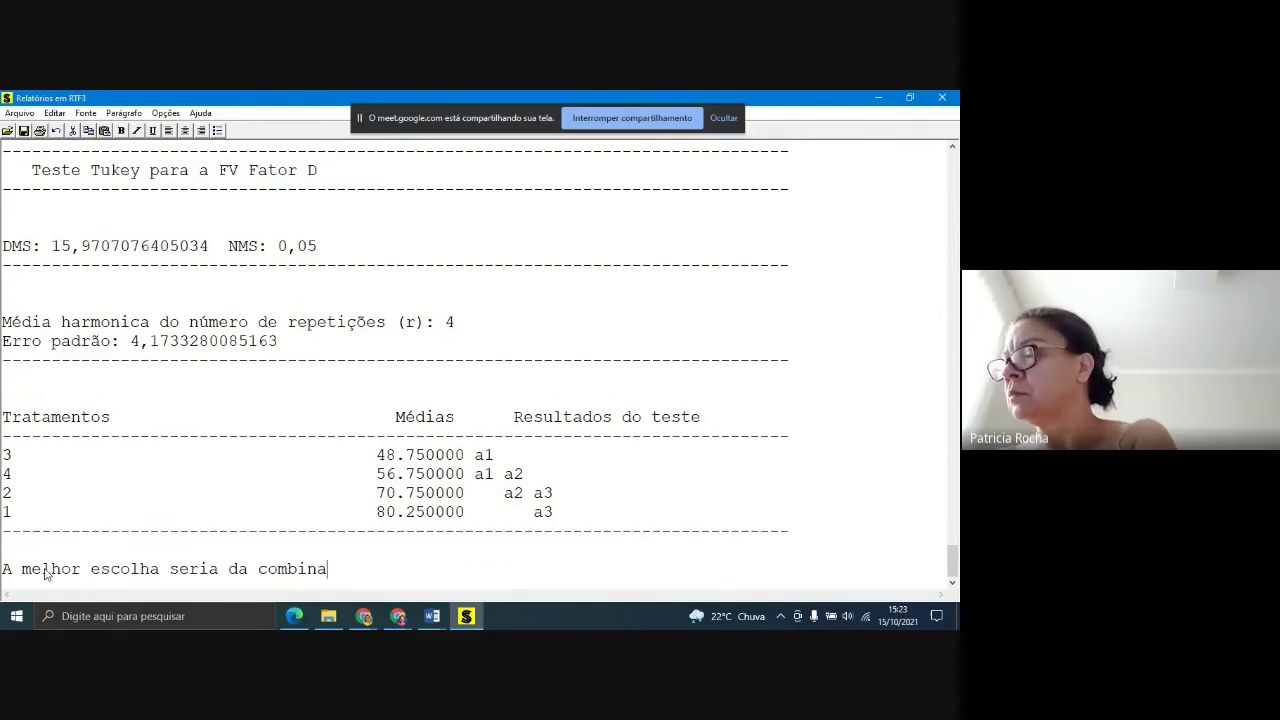
pyautogui.write('~c')
pyautogui.press('BackSpace')
pyautogui.press('BackSpace')
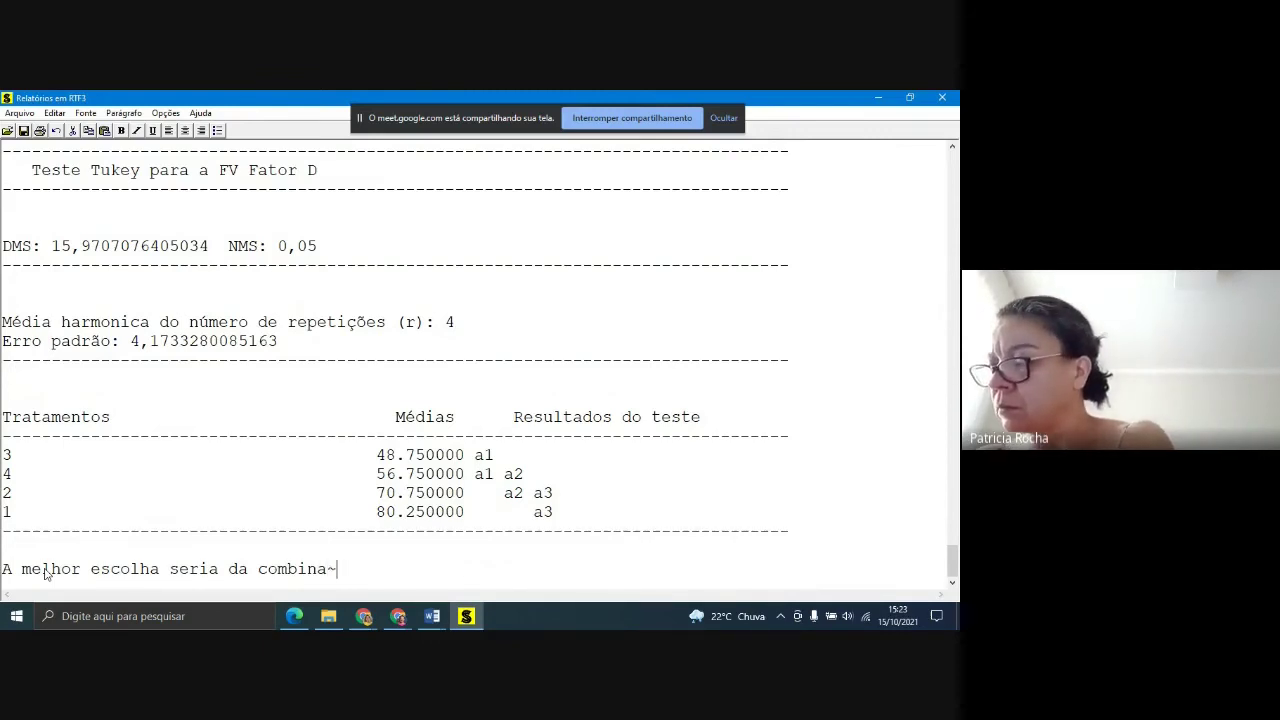
pyautogui.write('ção ')
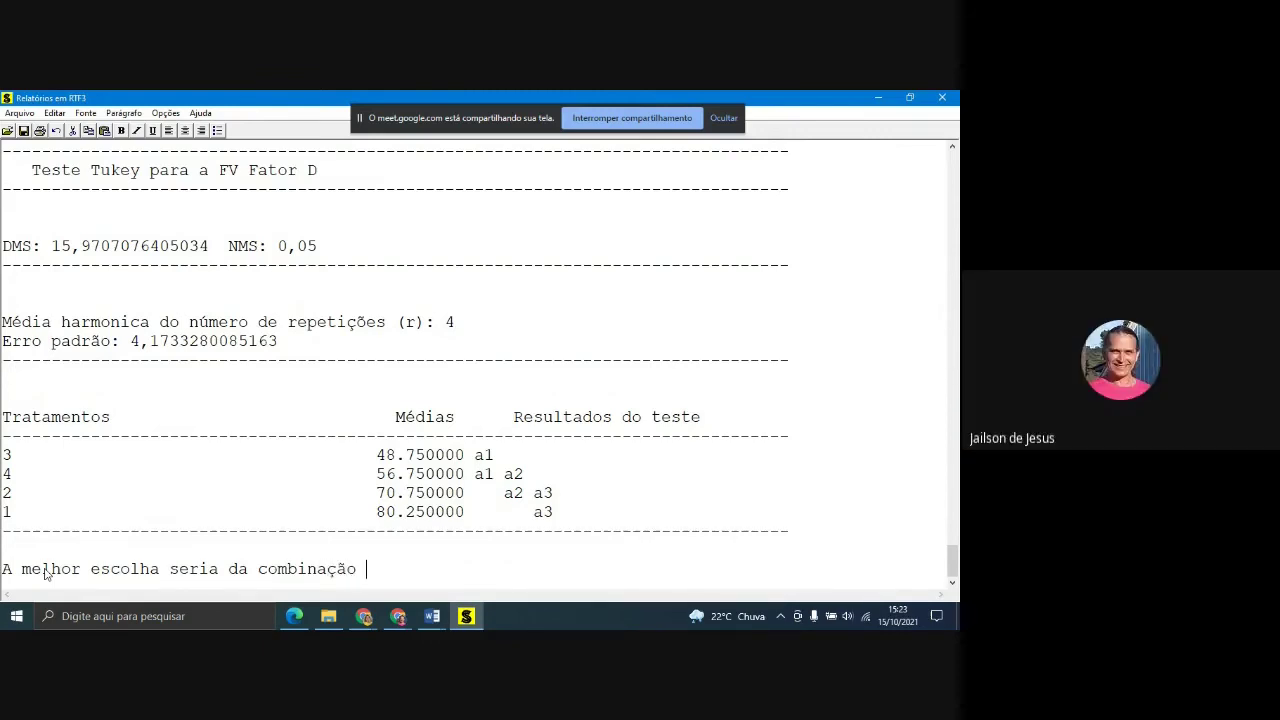
pyautogui.write('do Nível')
pyautogui.write('3 do Far')
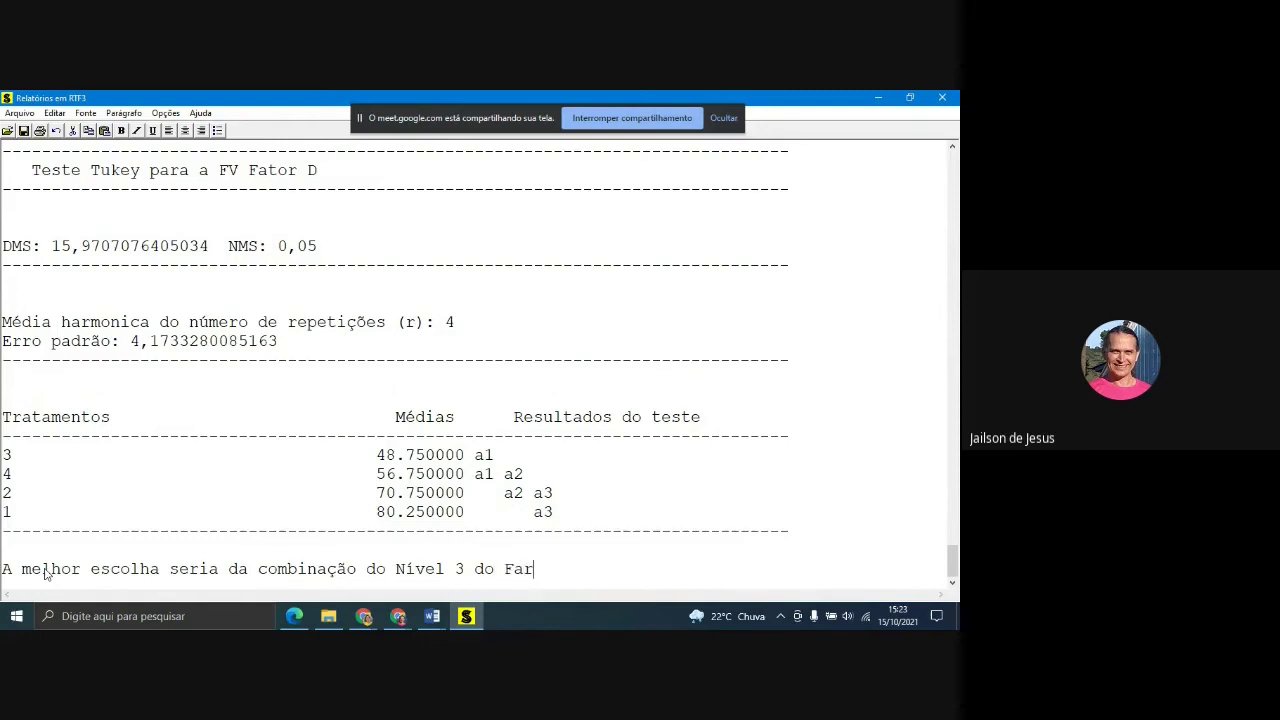
pyautogui.press('BackSpace')
pyautogui.write('tor A e o Nível 1 do fator ')
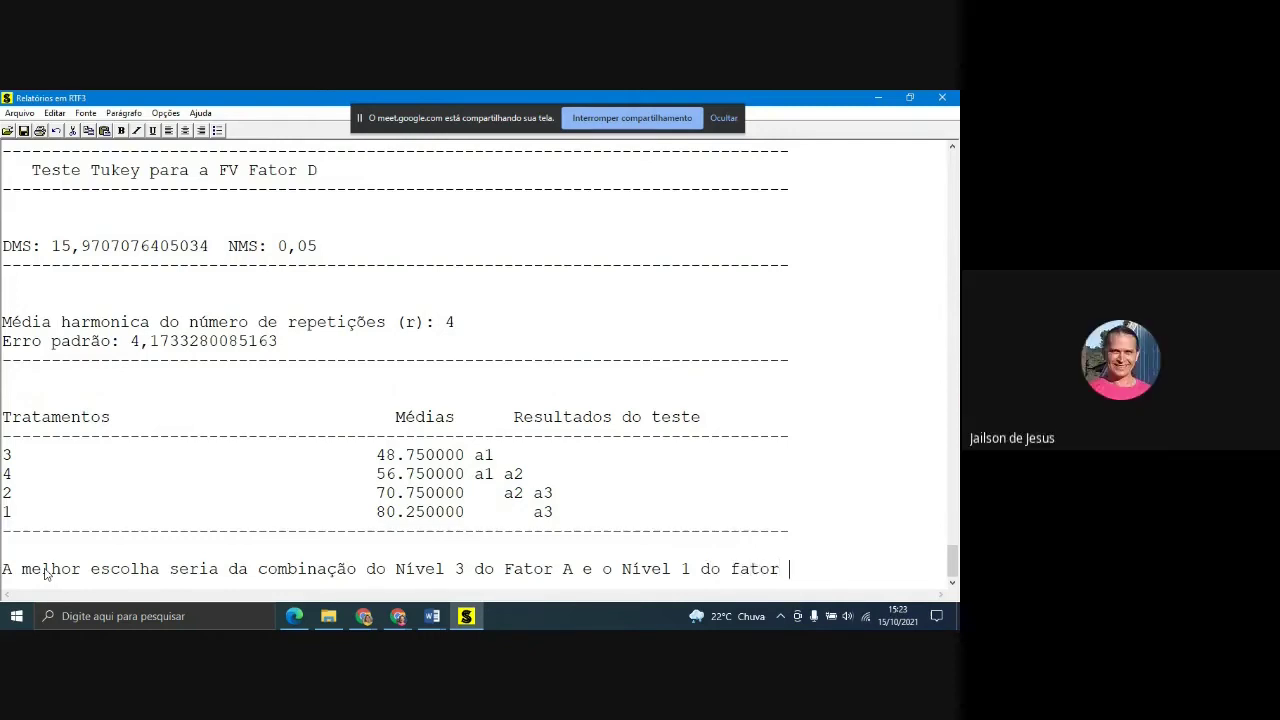
pyautogui.write('D')
# - Highlight the treatments and treatment 1's mean and result in the report's final Fator D Tukey table
pyautogui.moveTo(6, 454); pyautogui.dragTo(17, 512)
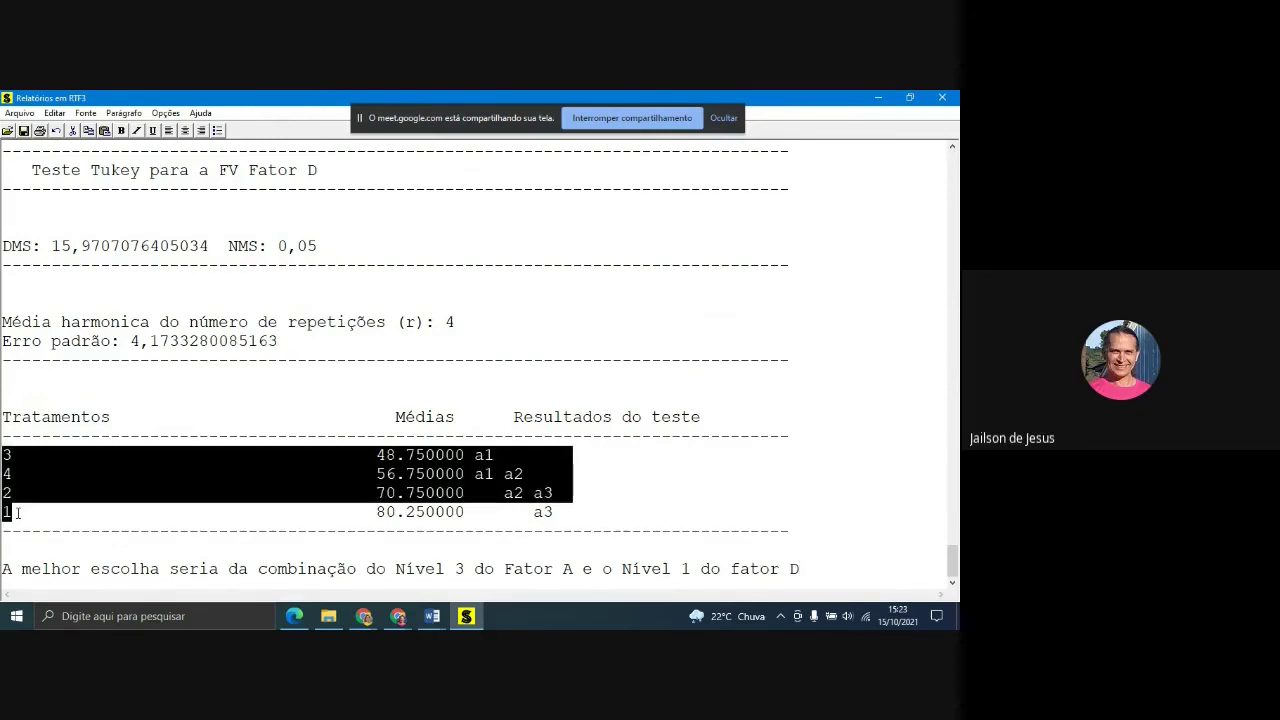
pyautogui.click(218, 514)
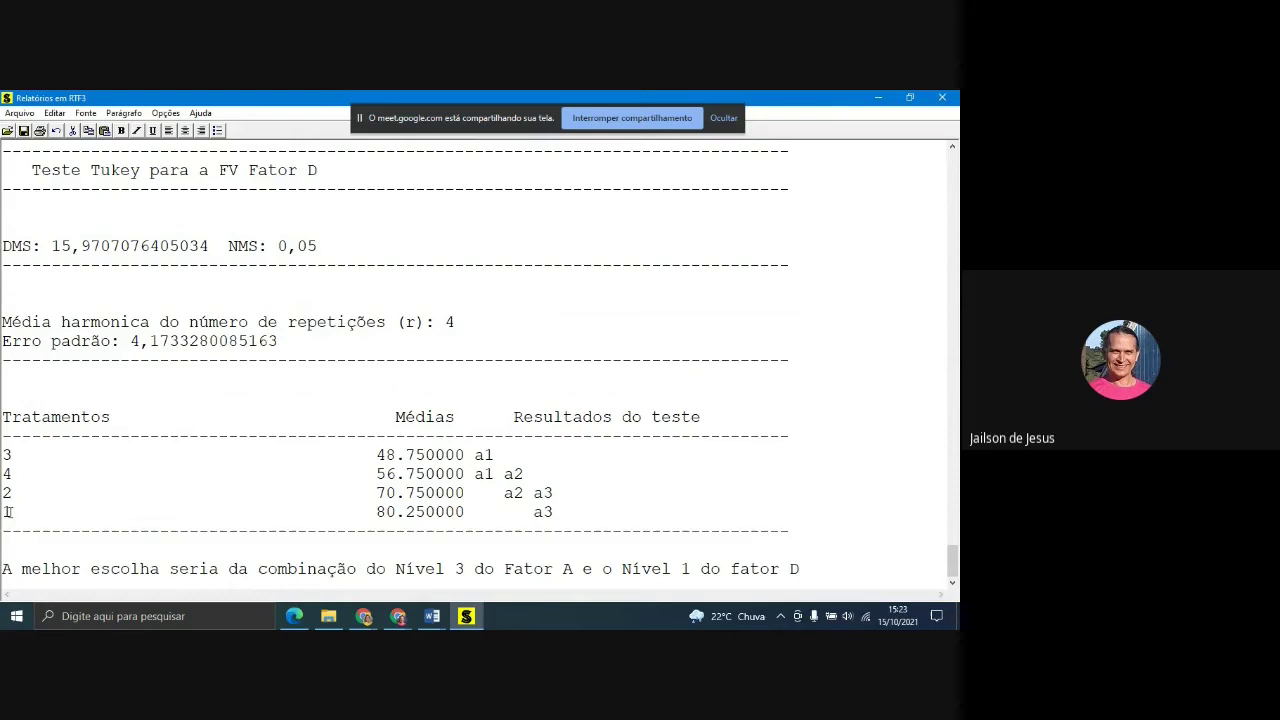
pyautogui.moveTo(377, 512); pyautogui.dragTo(569, 513)
# - Return to the Fator A Tukey table within Fator D level 2 and highlight treatment 3's mean and result
pyautogui.scroll(10, 449, 434)
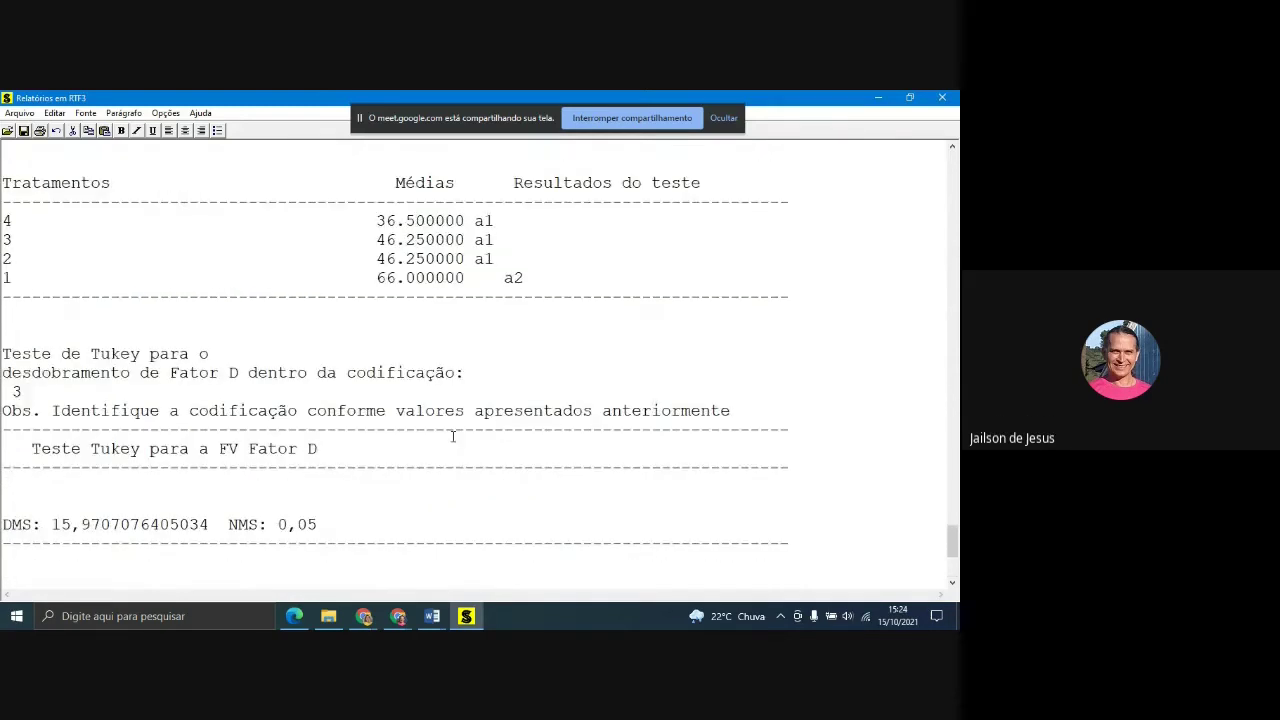
pyautogui.scroll(10, 410, 421)
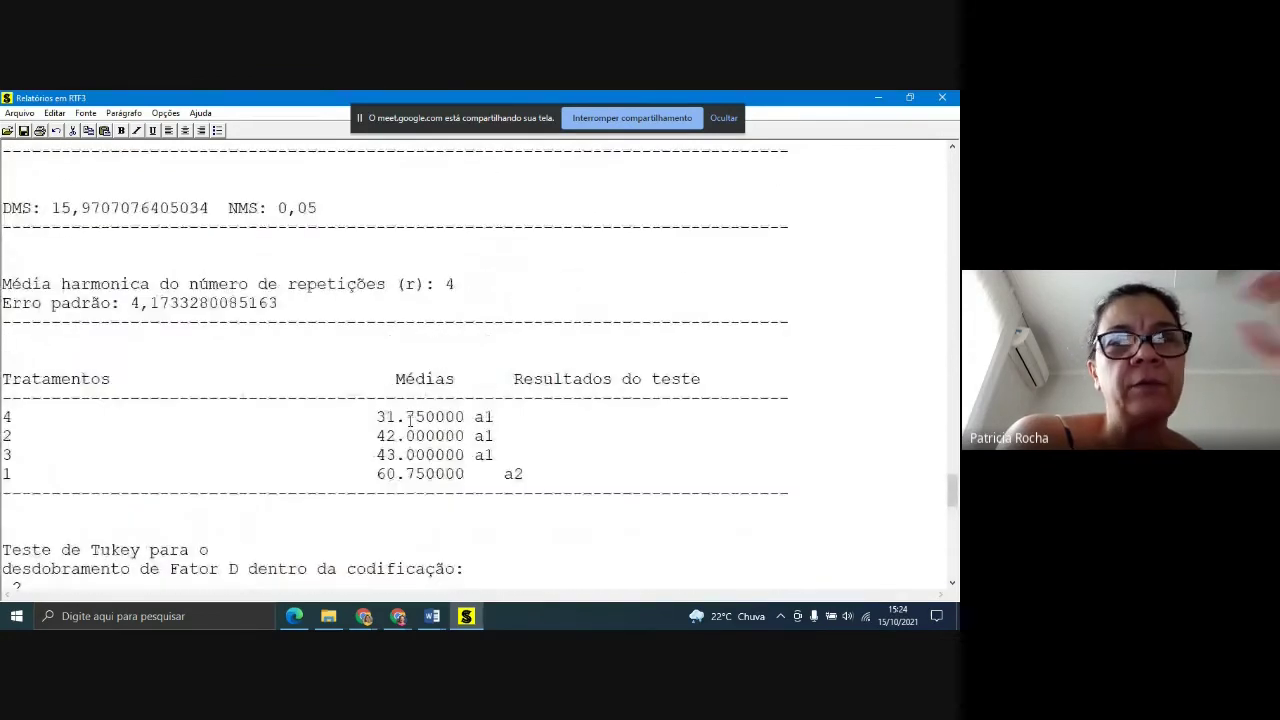
pyautogui.scroll(10, 410, 421)
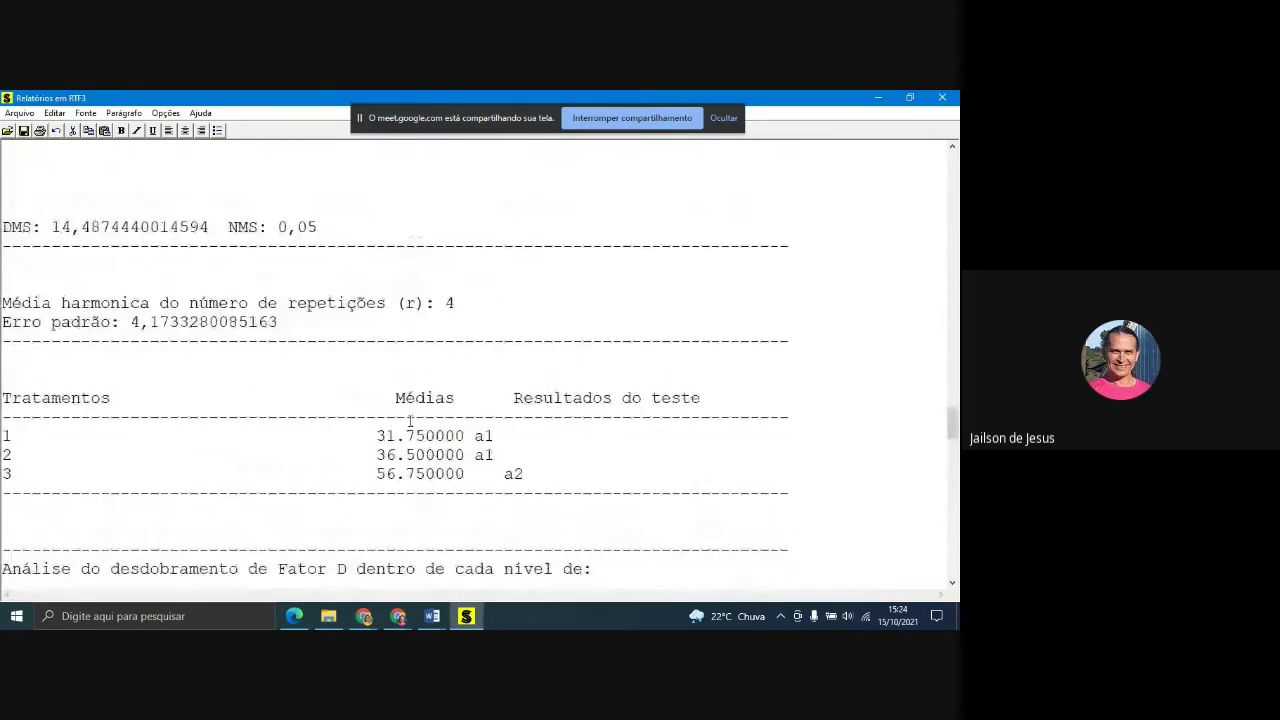
pyautogui.scroll(6, 410, 421)
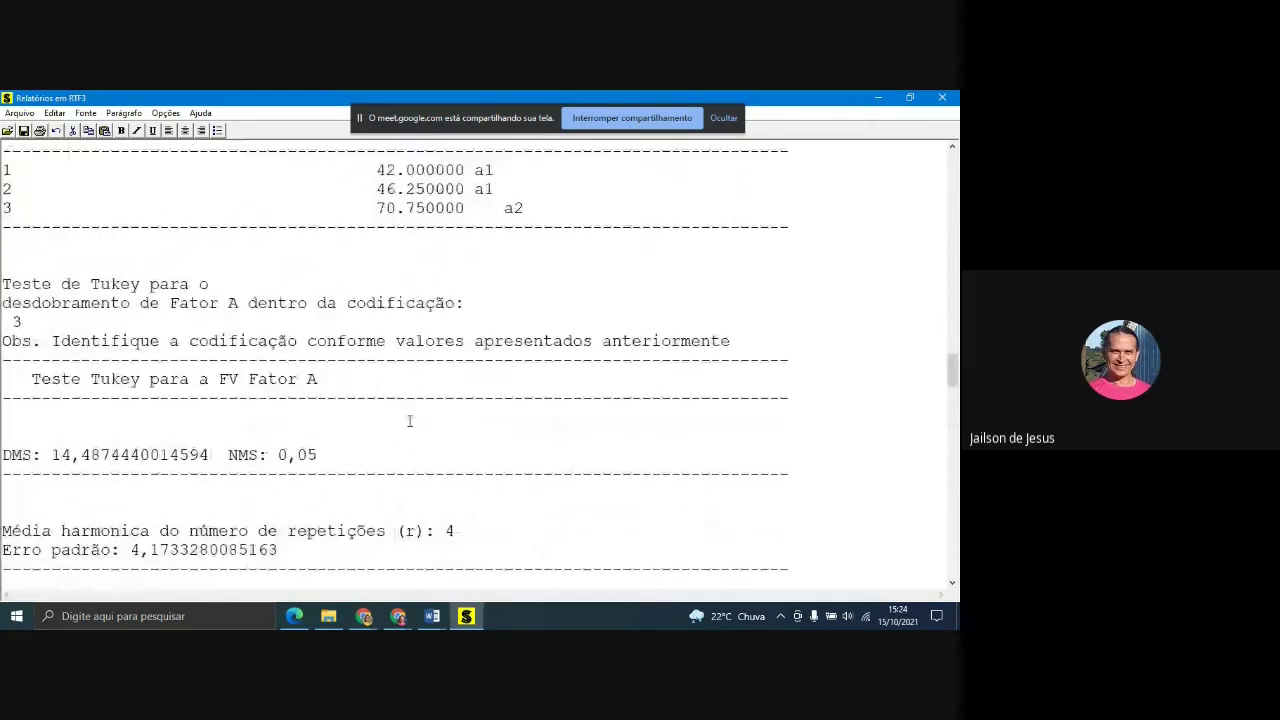
pyautogui.scroll(3, 407, 418)
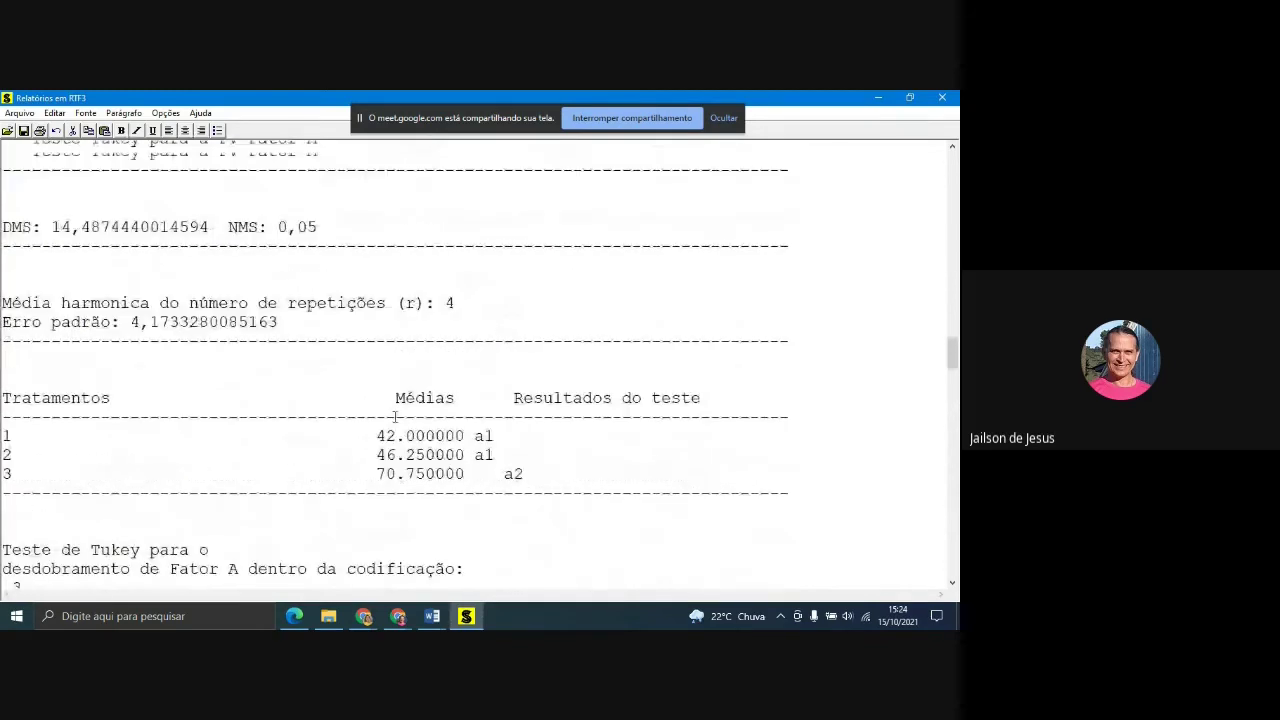
pyautogui.moveTo(378, 476); pyautogui.dragTo(534, 478)
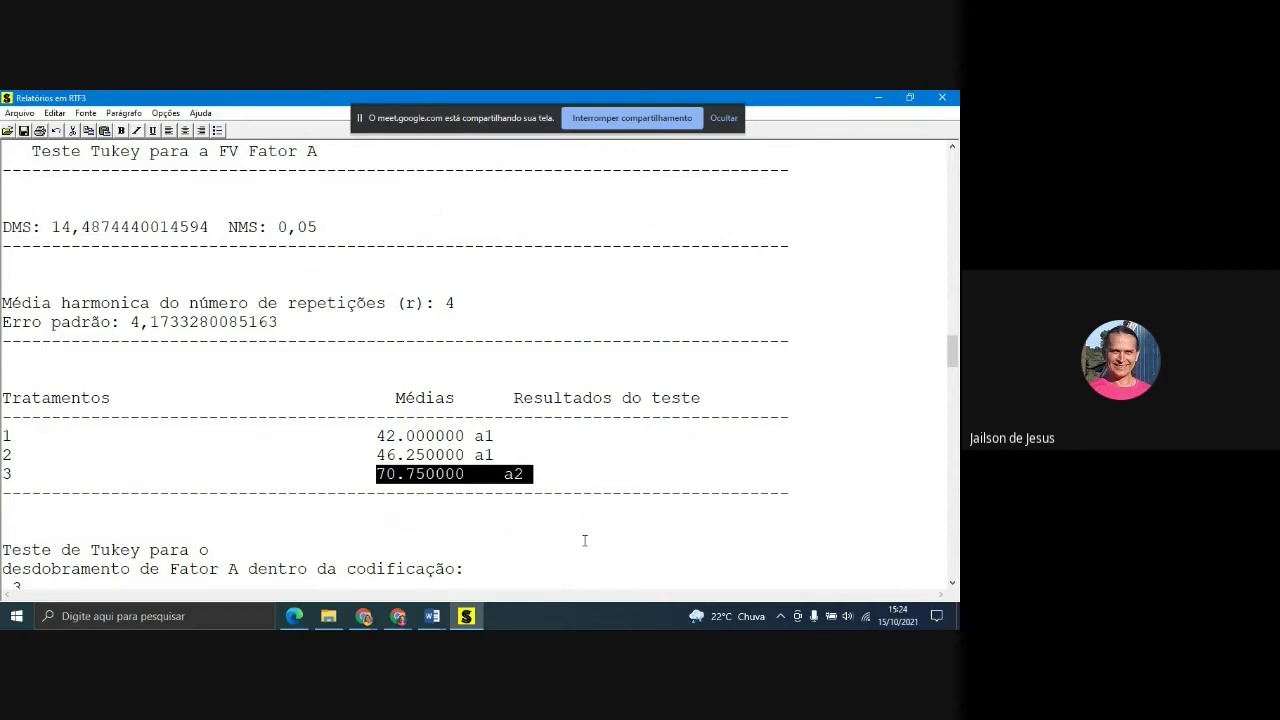
# - Check which Fator D level this Tukey table belongs to, highlighting treatment 3 and the Fator A heading
pyautogui.scroll(1, 171, 257)
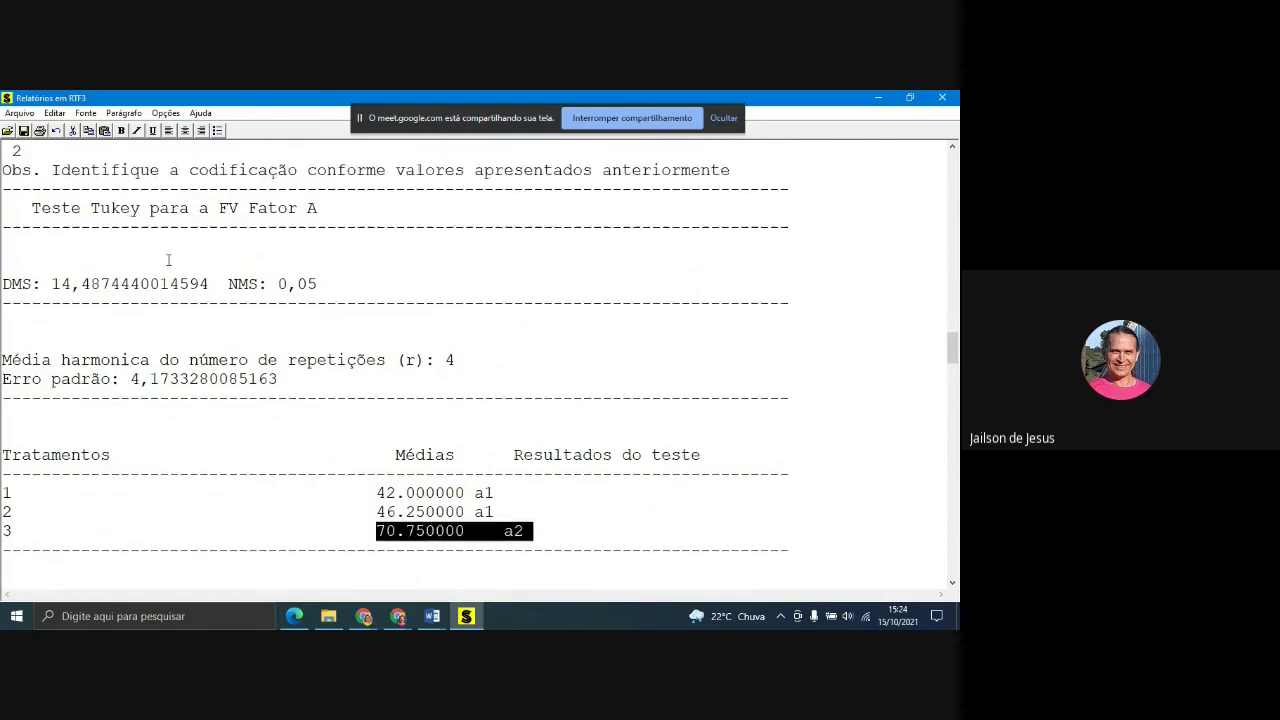
pyautogui.scroll(-1, 337, 503)
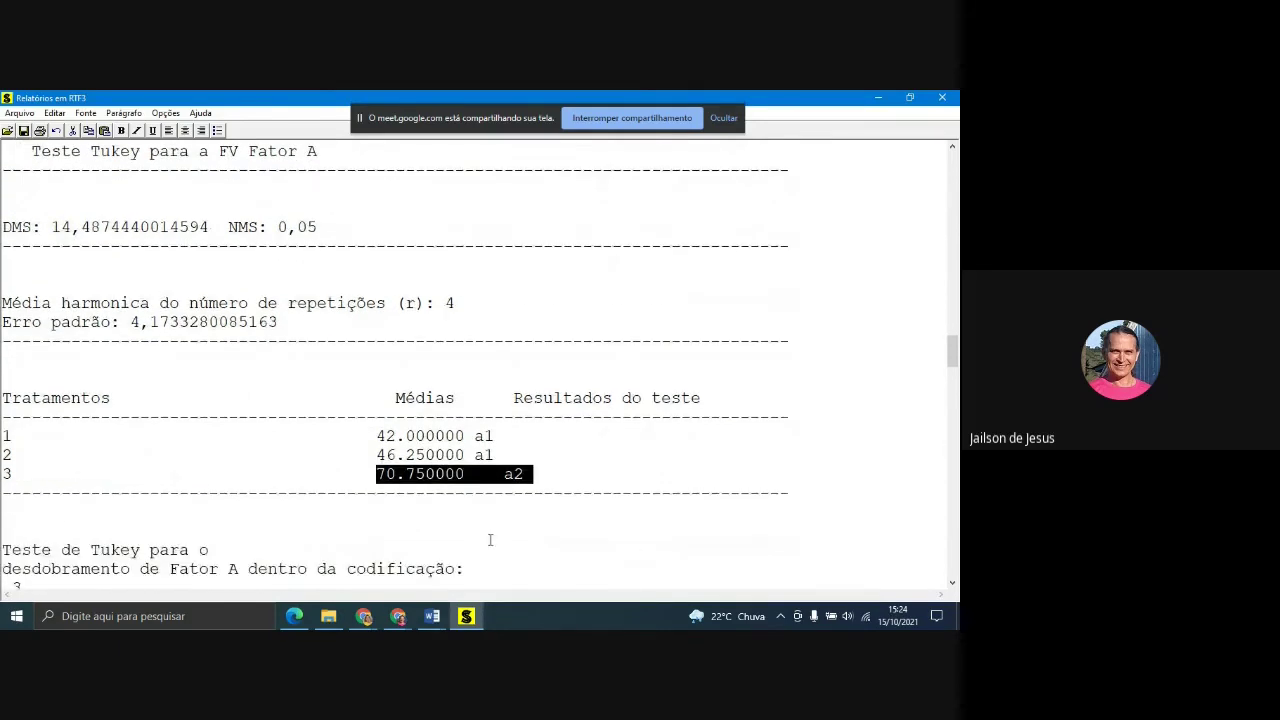
pyautogui.moveTo(12, 474); pyautogui.dragTo(1, 474)
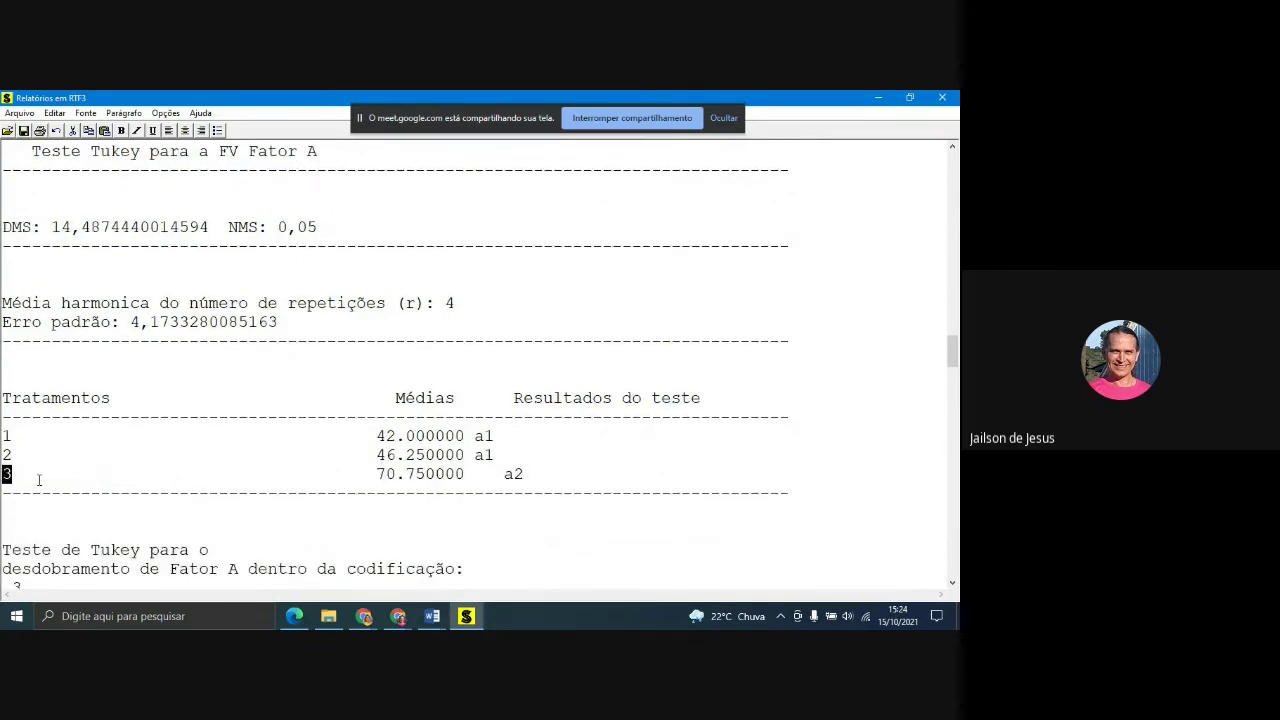
pyautogui.click(251, 151)
pyautogui.moveTo(251, 151); pyautogui.dragTo(322, 152)
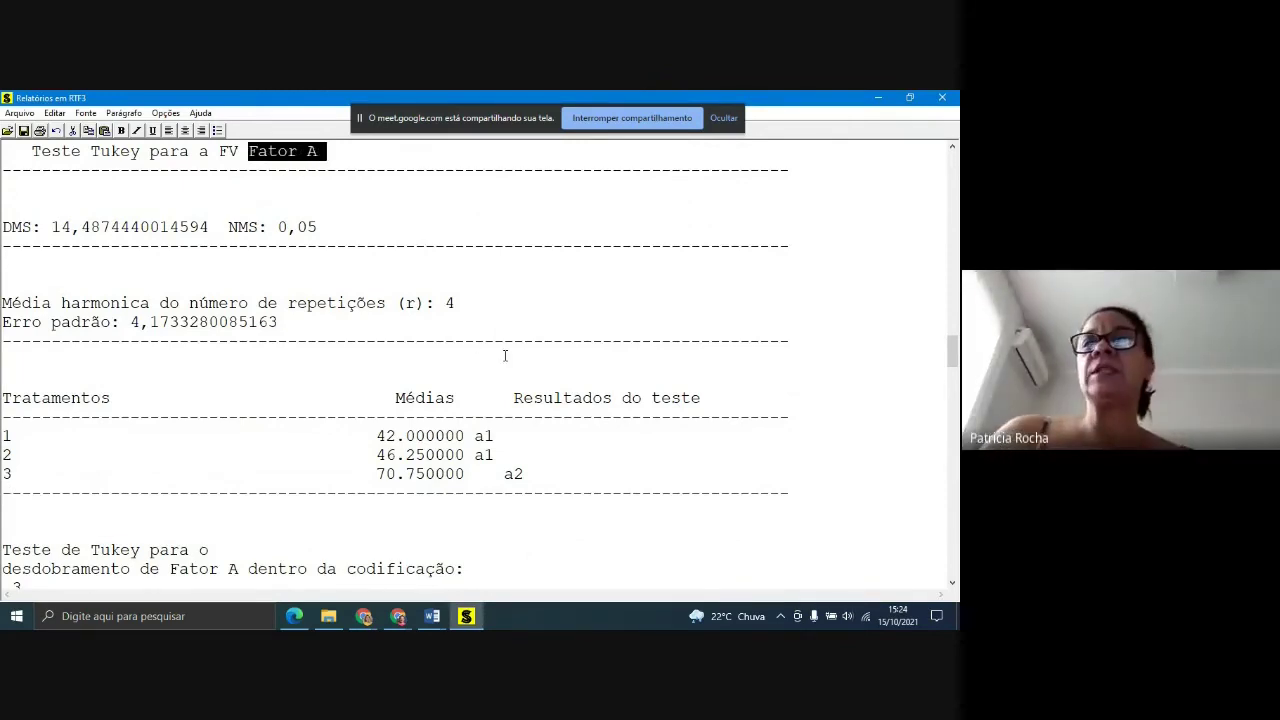
pyautogui.click(565, 398)
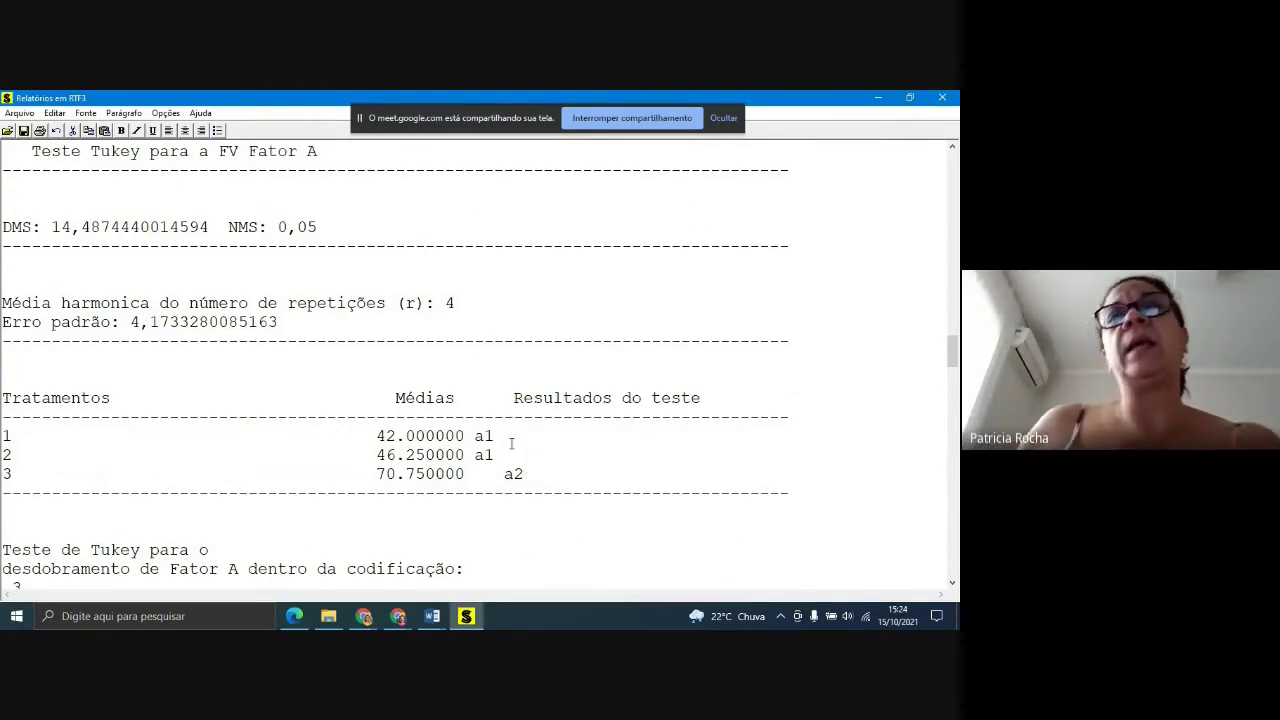
# - Review the main analysis of variance table at the beginning of the report
pyautogui.scroll(1, 510, 442)
pyautogui.scroll(15, 510, 442)
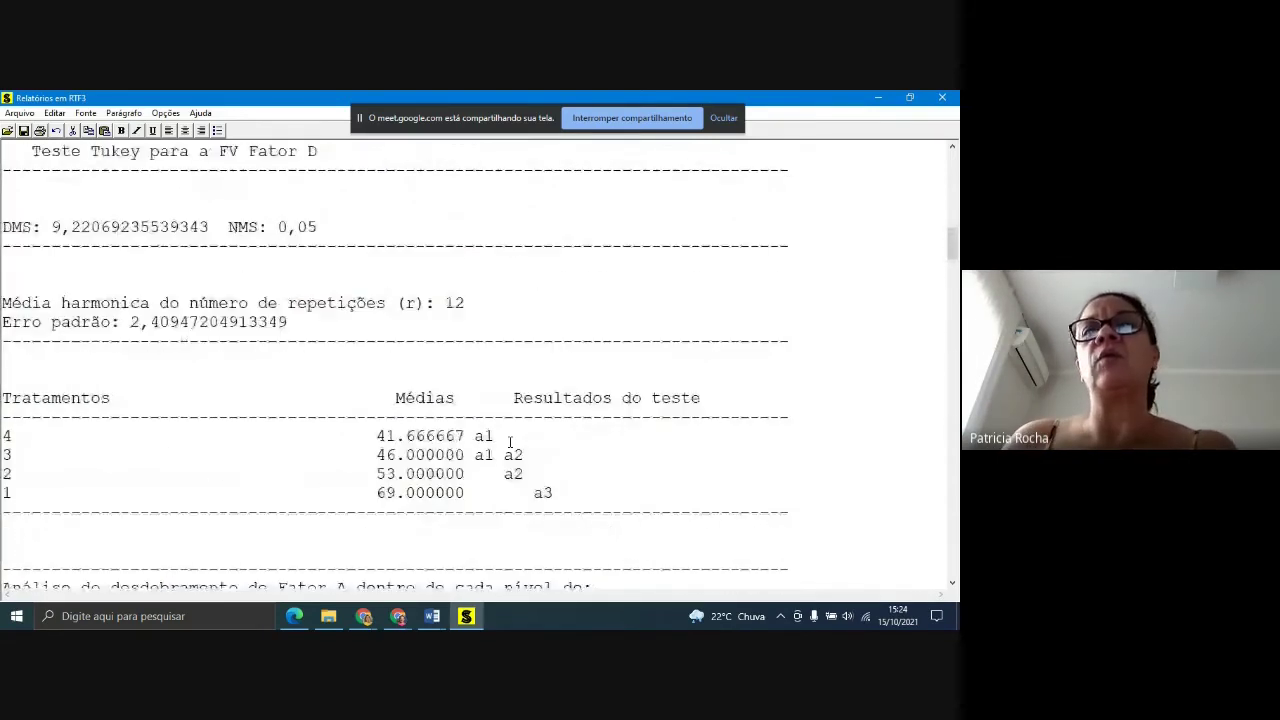
pyautogui.scroll(7, 510, 442)
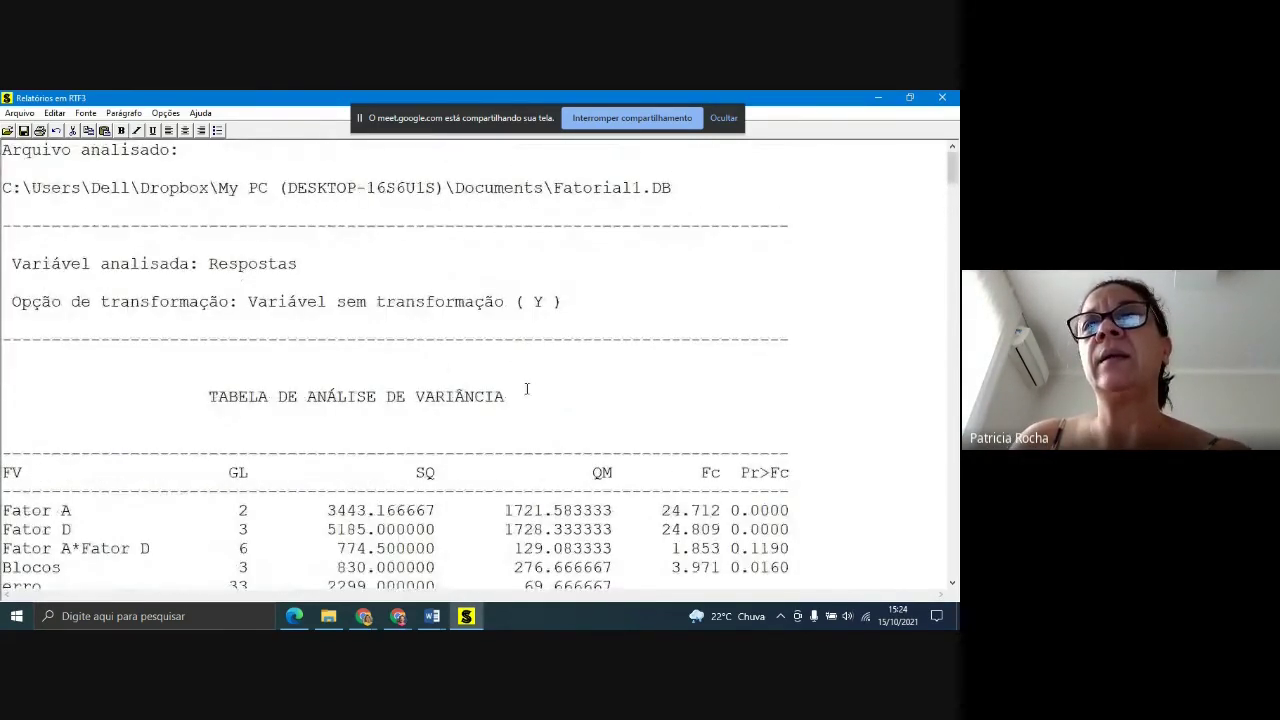
pyautogui.scroll(-2, 383, 362)
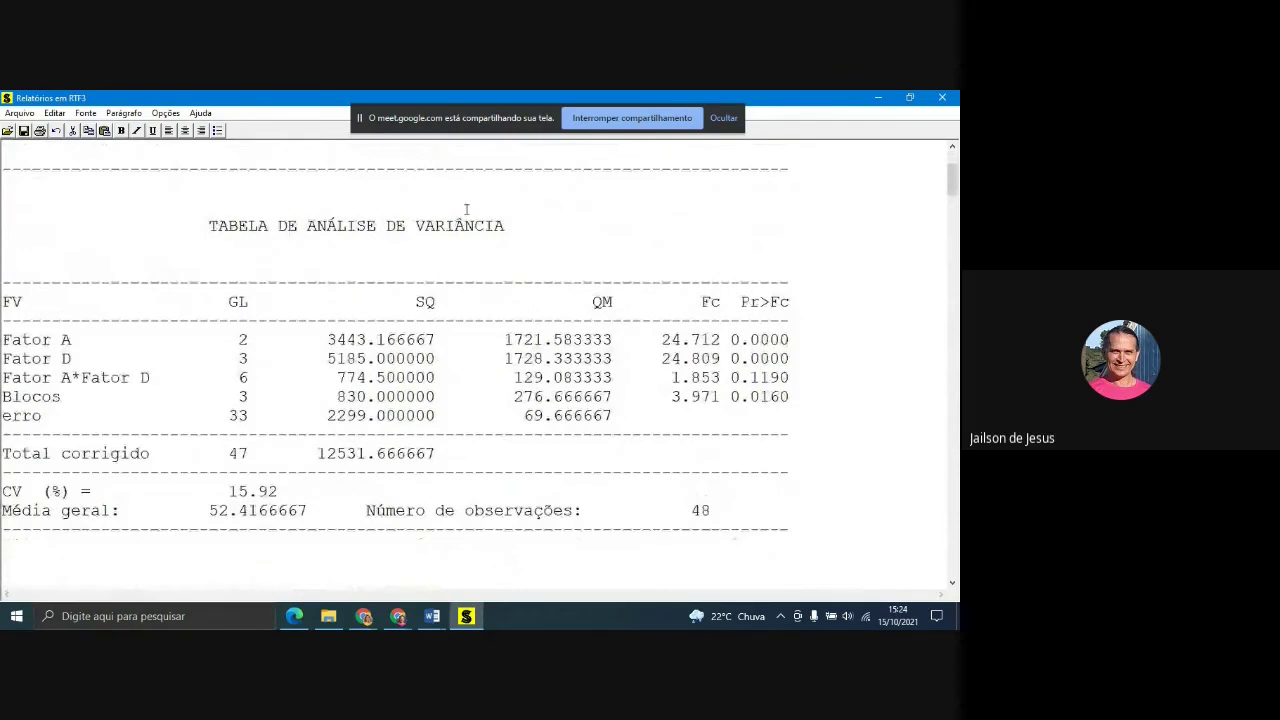
# - Examine the overall Fator A Tukey test, highlighting the factor name in its heading and the treatment 3 row
pyautogui.scroll(-6, 400, 414)
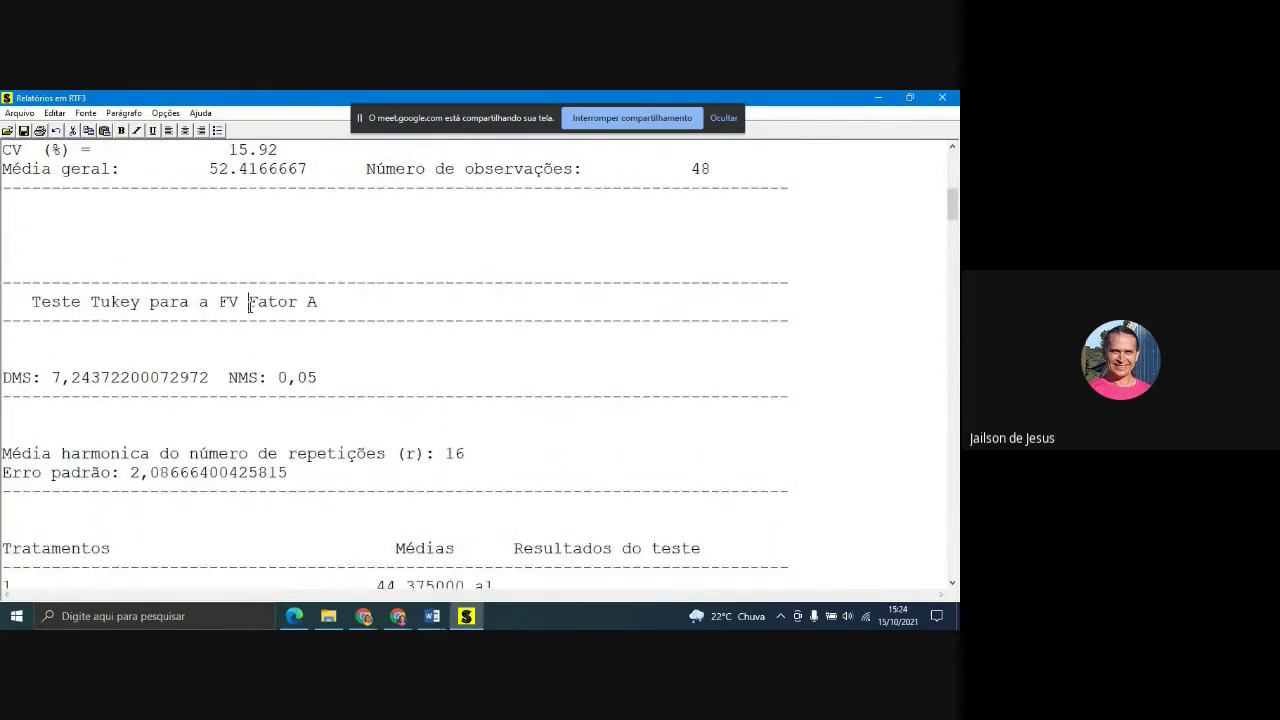
pyautogui.moveTo(249, 304); pyautogui.dragTo(318, 304)
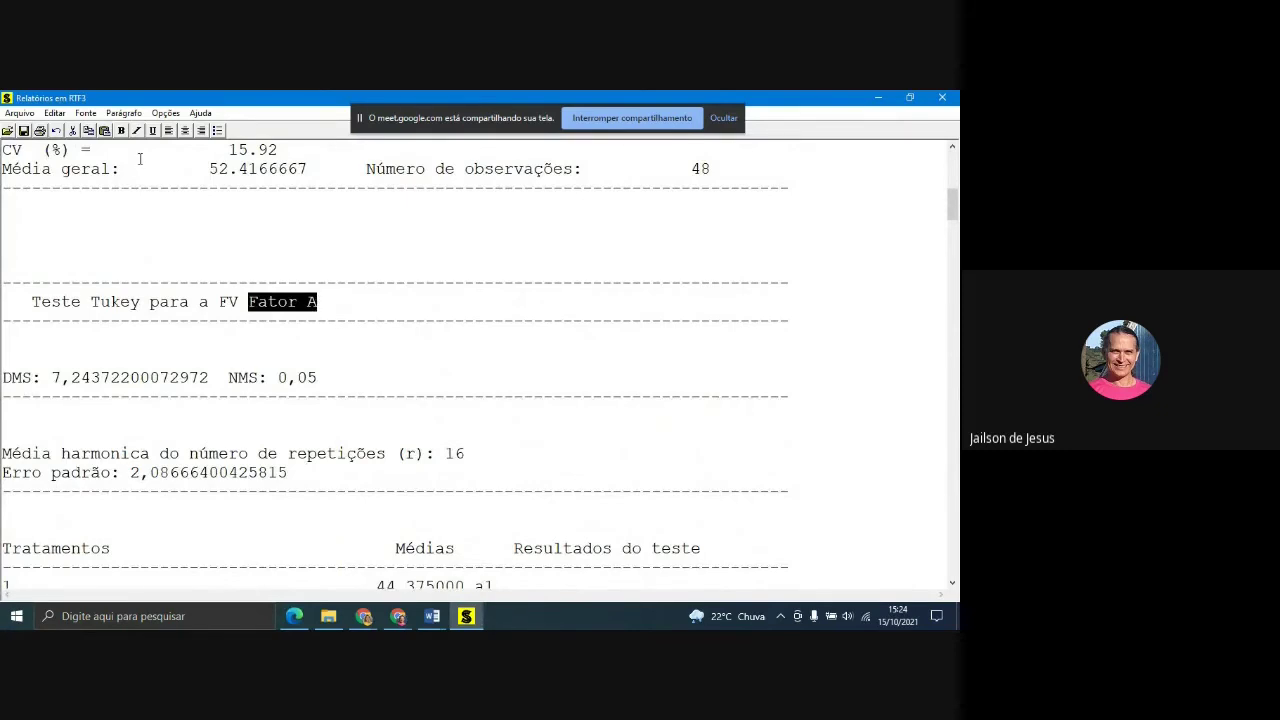
pyautogui.click(322, 311)
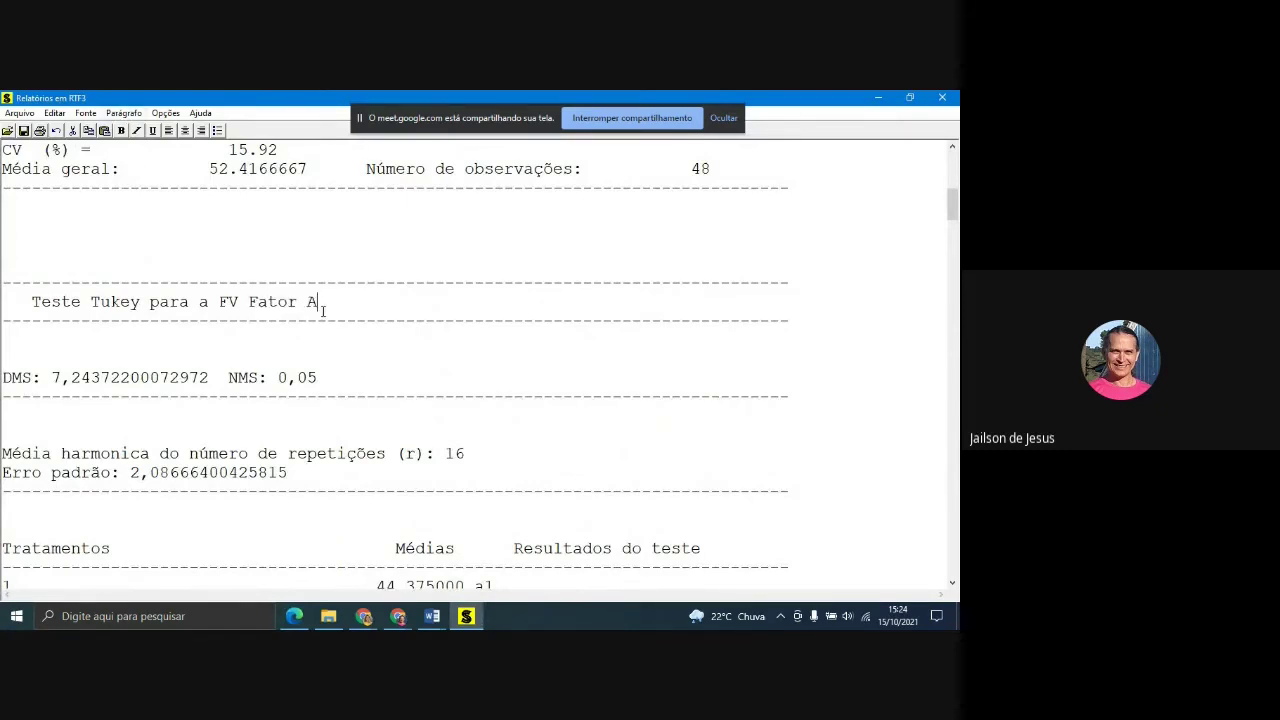
pyautogui.scroll(-3, 291, 346)
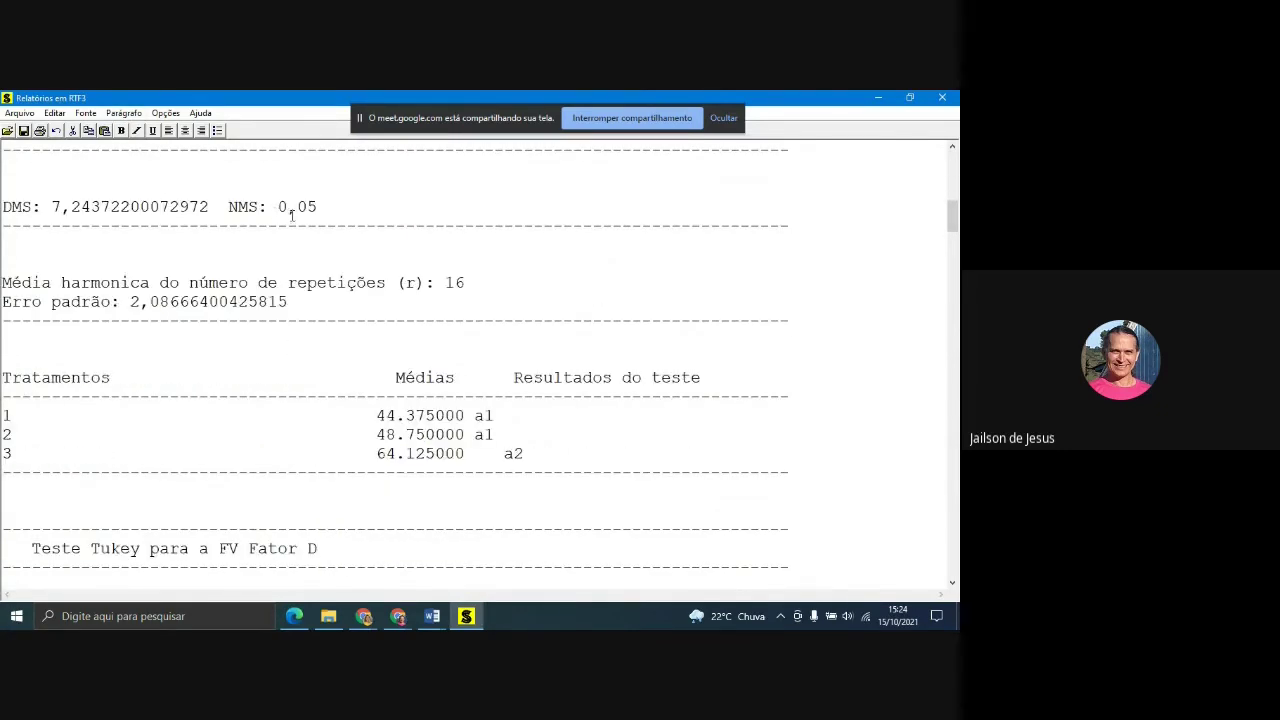
pyautogui.scroll(1, 291, 212)
pyautogui.scroll(-1, 354, 320)
pyautogui.moveTo(6, 454); pyautogui.dragTo(527, 455)
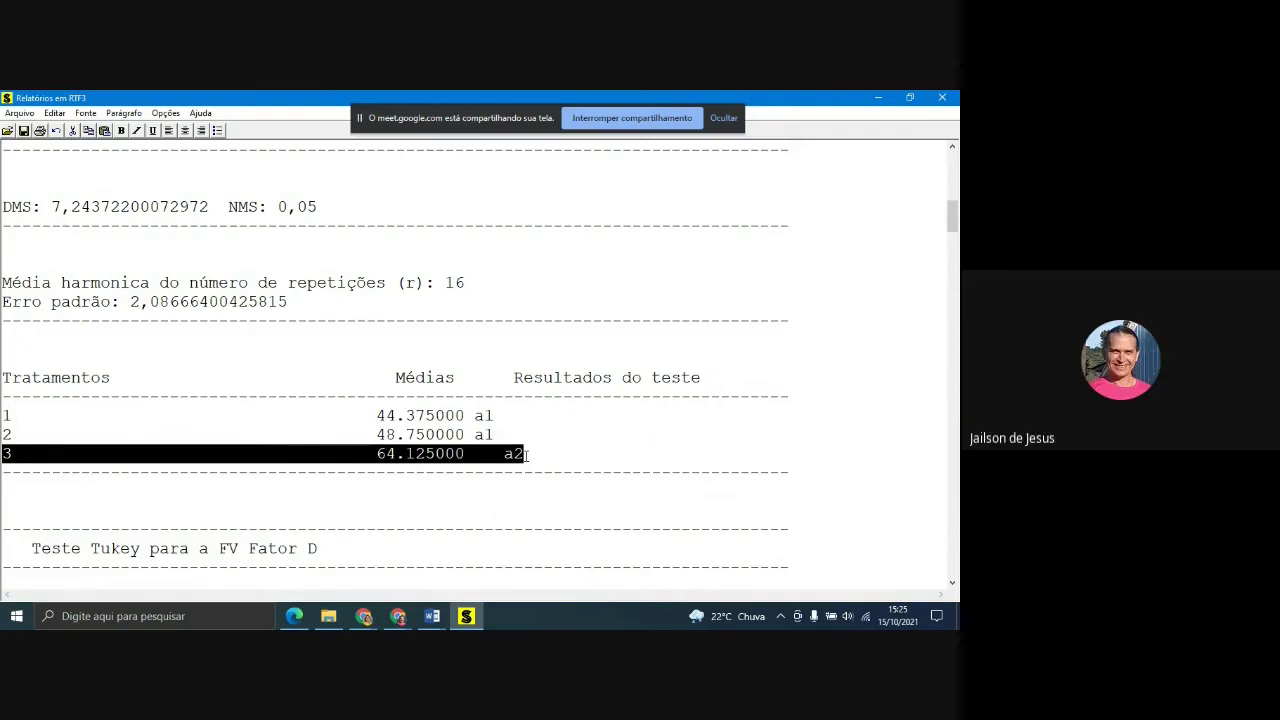
# - Minimise the report, start a new analysis of variance and load the Fatorial1.DB data file
pyautogui.click(878, 97)
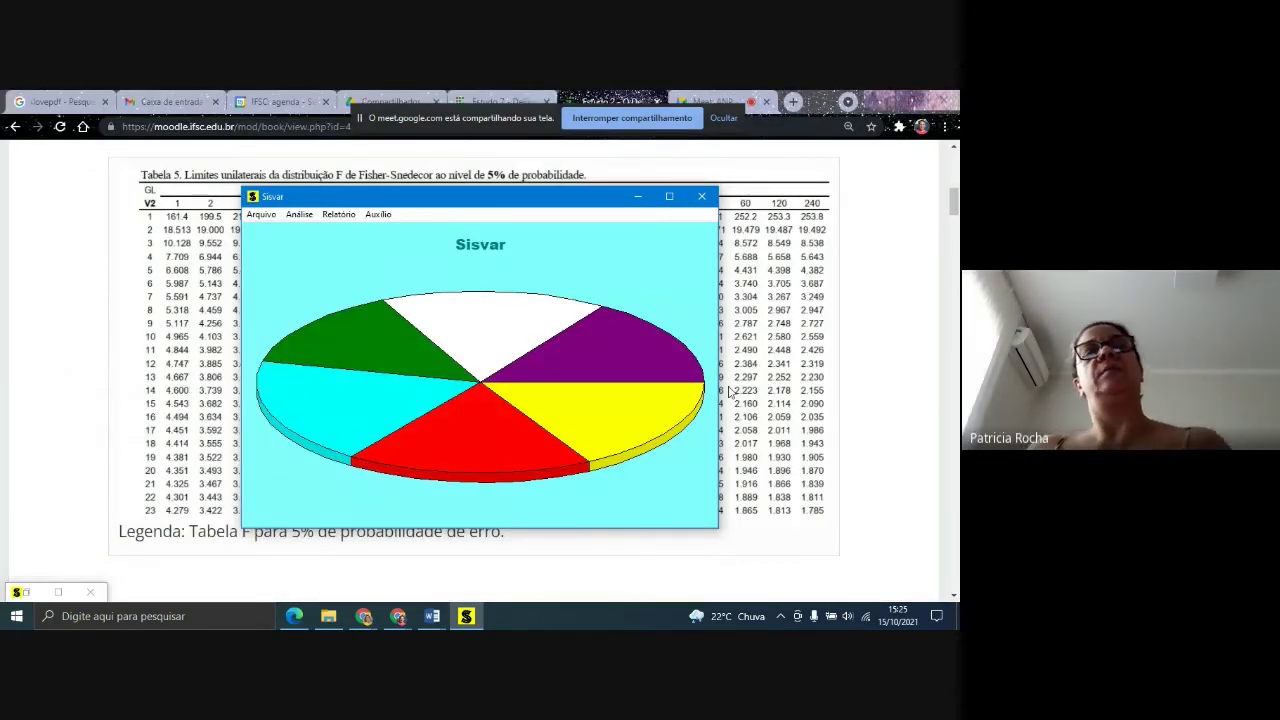
pyautogui.click(262, 215)
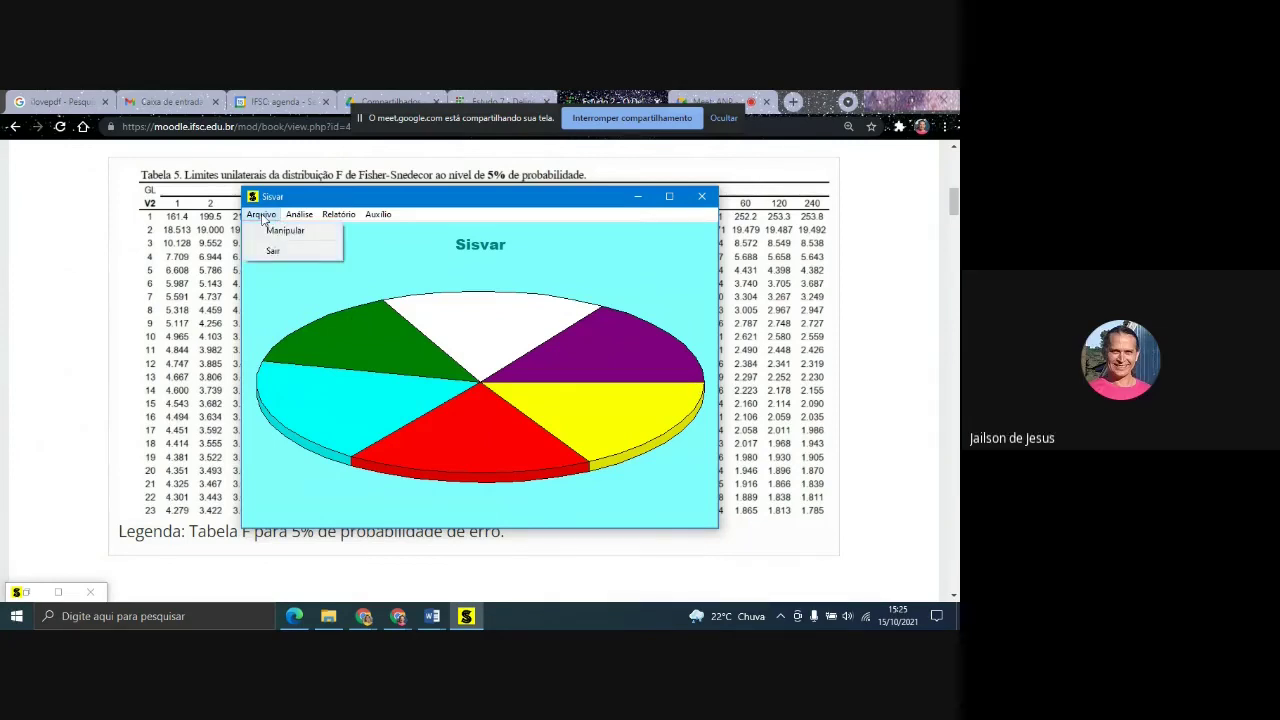
pyautogui.moveTo(298, 215)
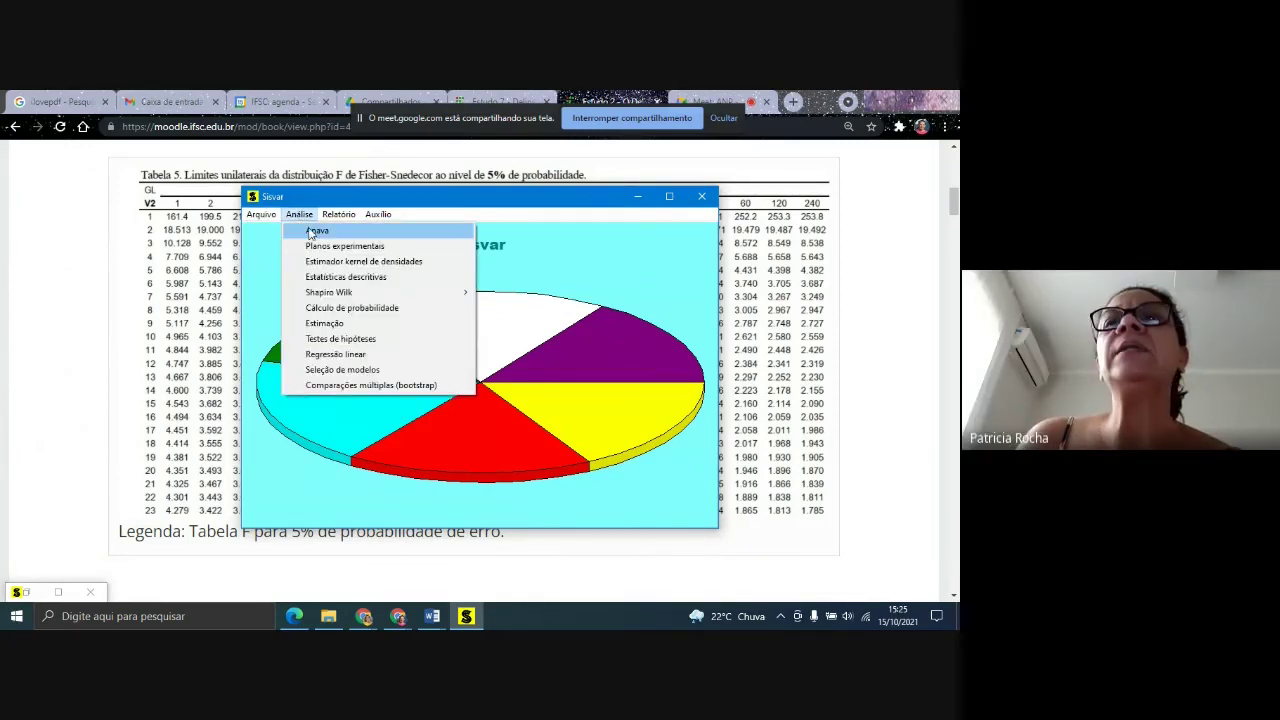
pyautogui.click(311, 233)
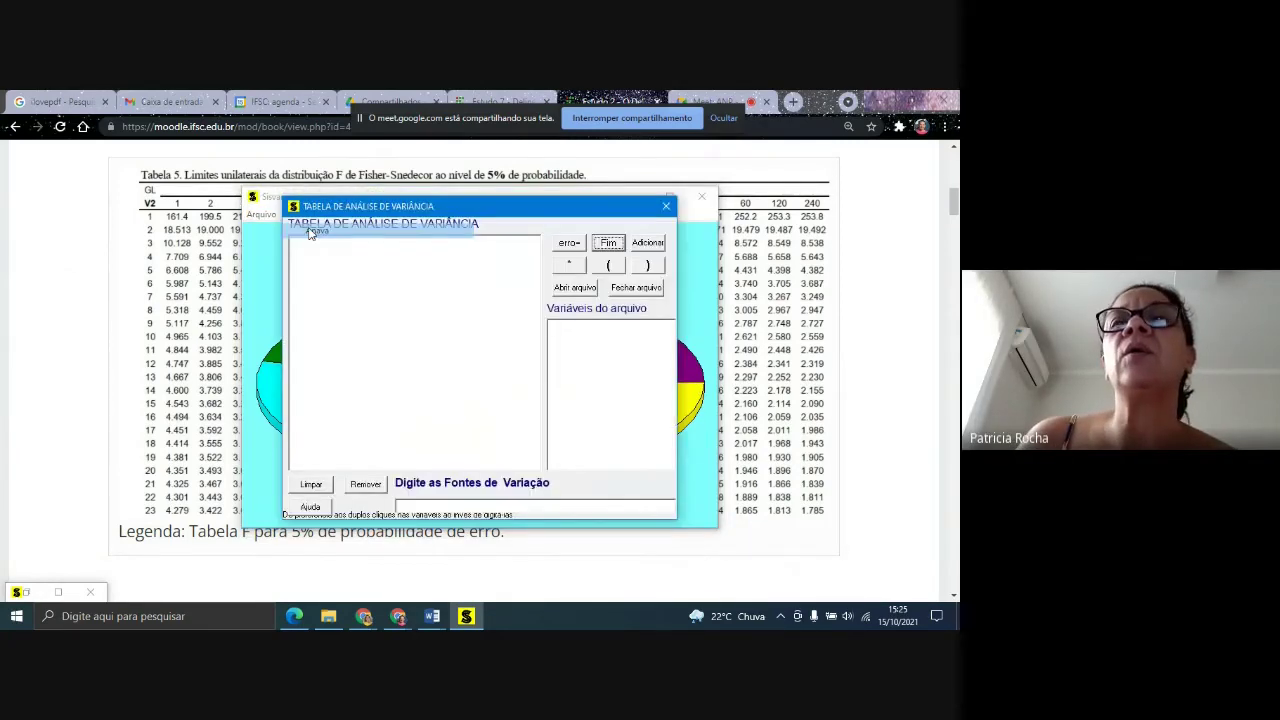
pyautogui.click(575, 289)
pyautogui.click(665, 442)
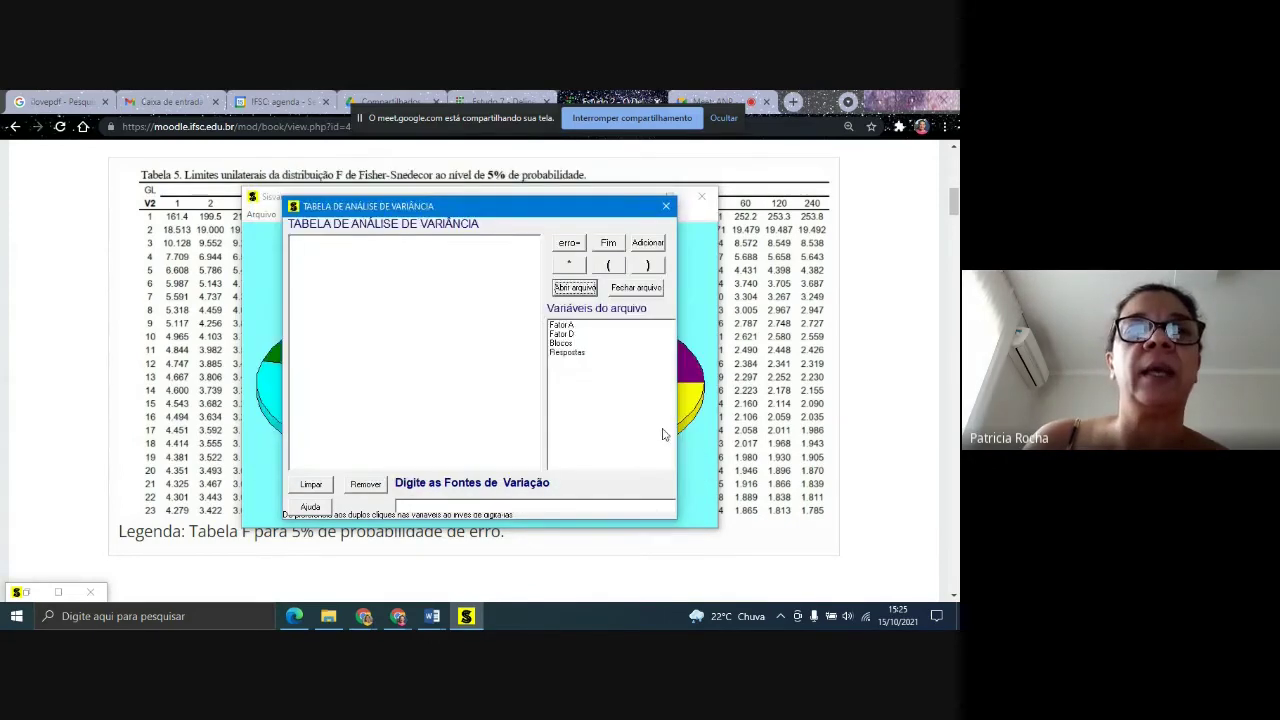
# - Add Fator A and Fator D as sources of variation in the analysis of variance table
pyautogui.doubleClick(562, 326)
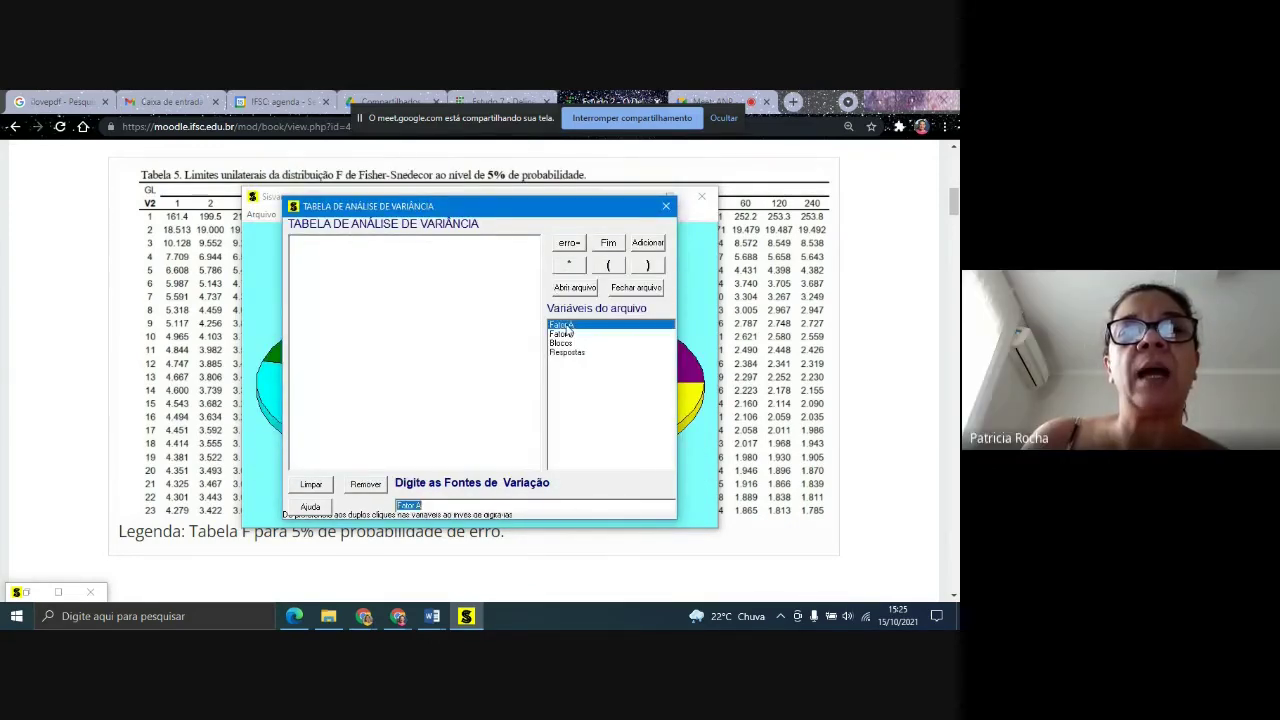
pyautogui.click(645, 247)
pyautogui.doubleClick(558, 334)
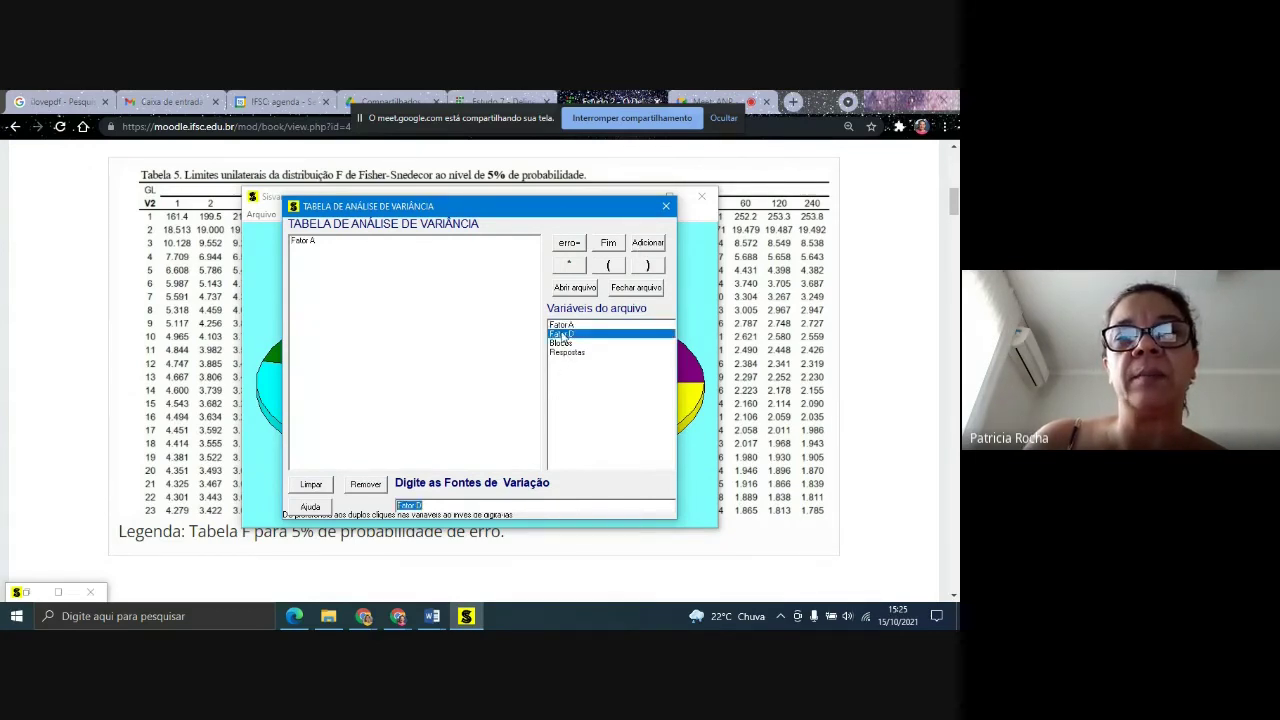
pyautogui.click(643, 247)
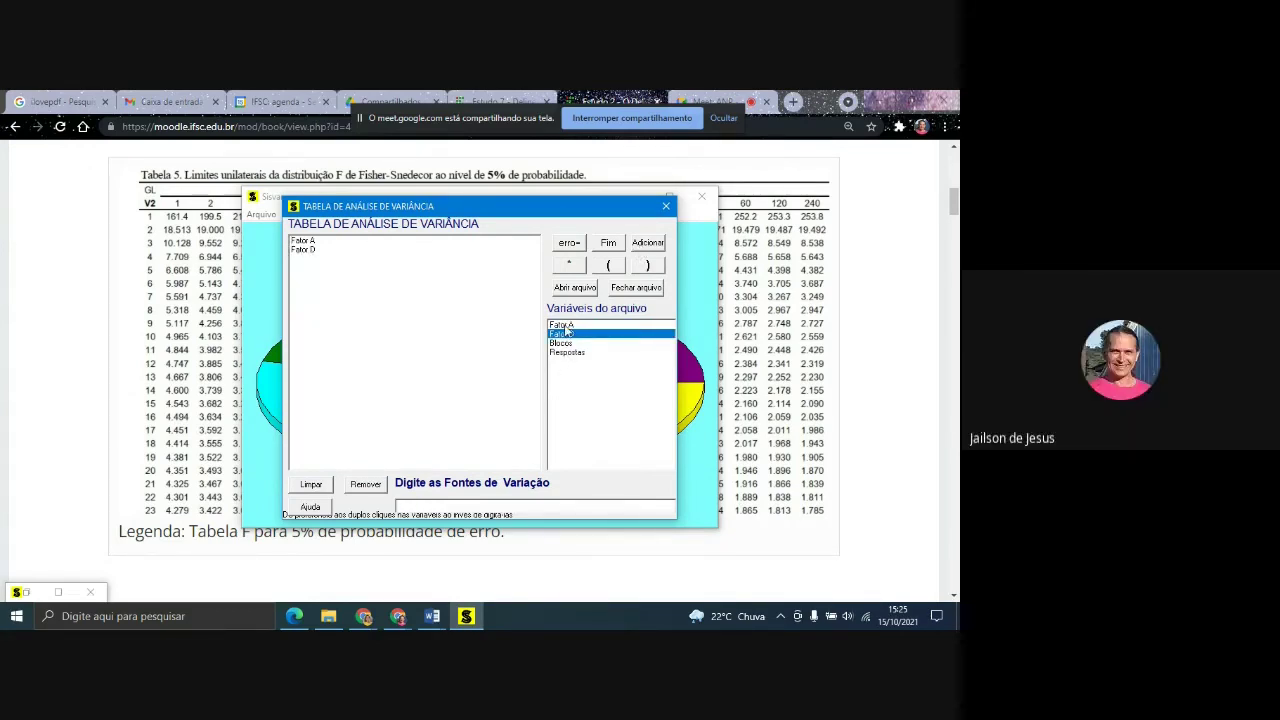
# - Add the Fator A*Fator D interaction and Blocos as sources of variation, and finalise the table
pyautogui.doubleClick(562, 325)
pyautogui.click(568, 264)
pyautogui.doubleClick(565, 334)
pyautogui.click(647, 242)
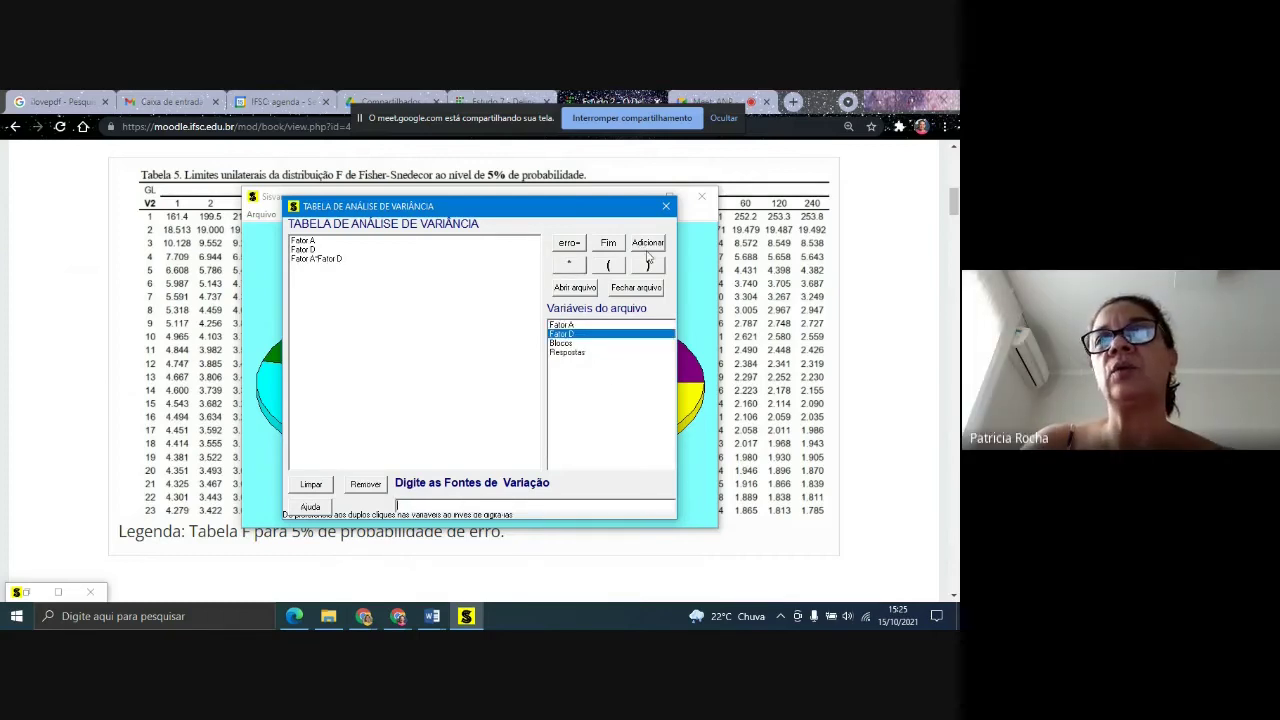
pyautogui.doubleClick(561, 343)
pyautogui.click(647, 242)
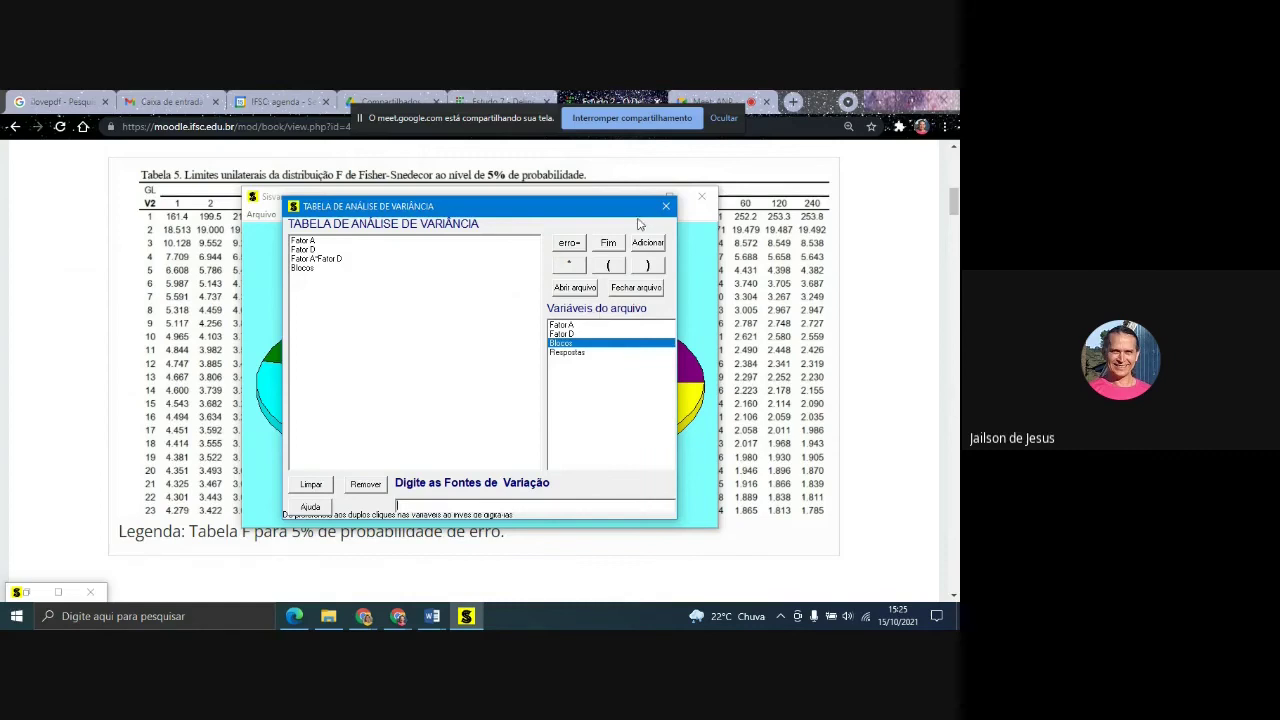
pyautogui.click(616, 245)
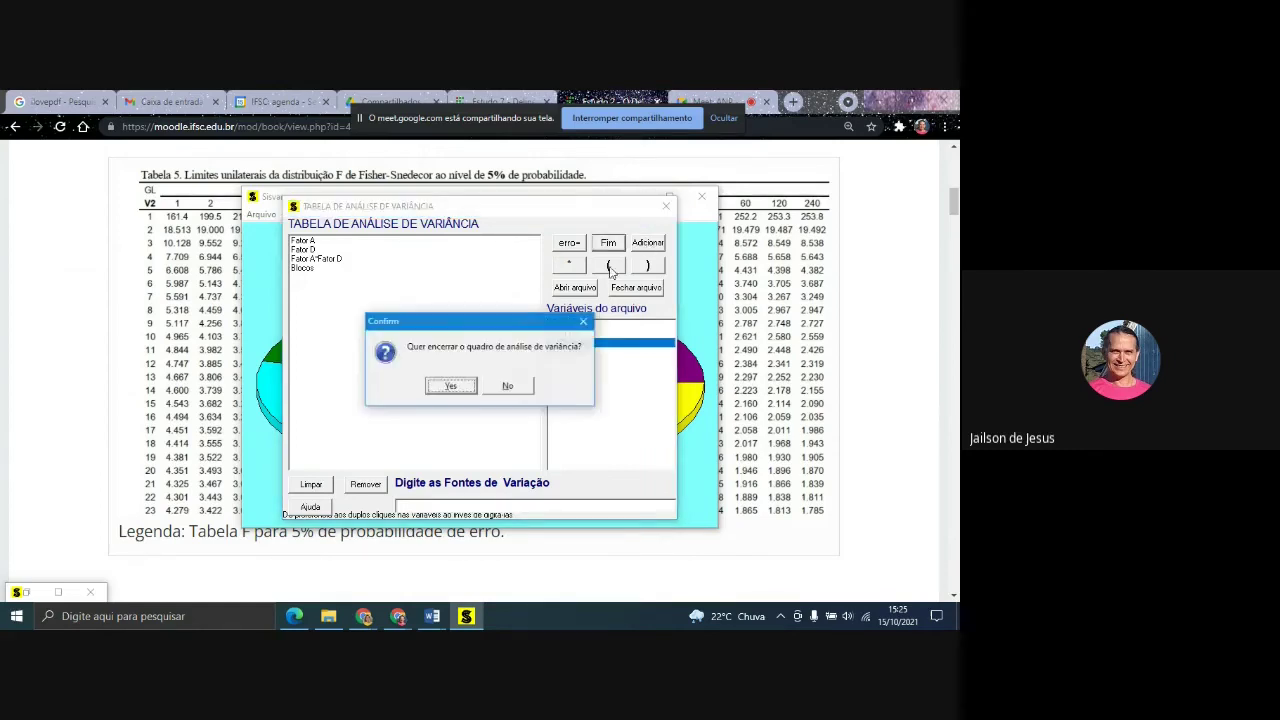
pyautogui.click(452, 386)
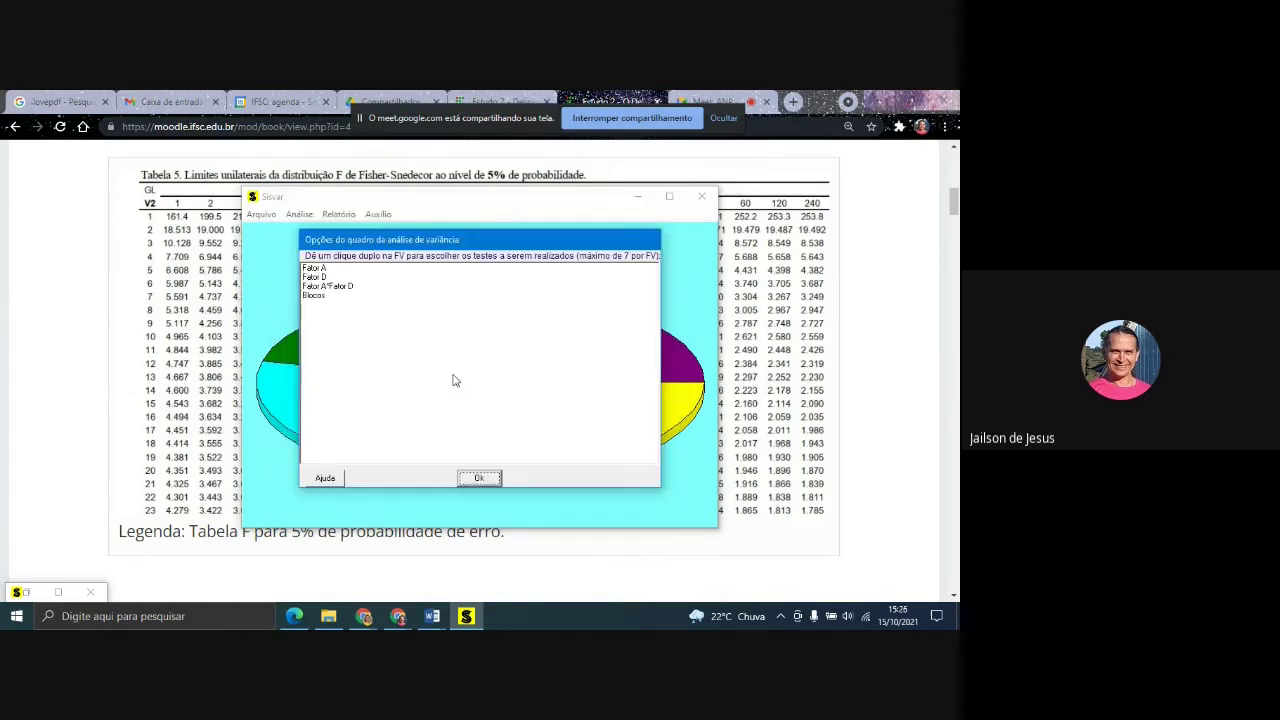
# - Assign the Tukey test at 0.05 significance to only the main effects Fator A and Fator D
pyautogui.doubleClick(318, 268)
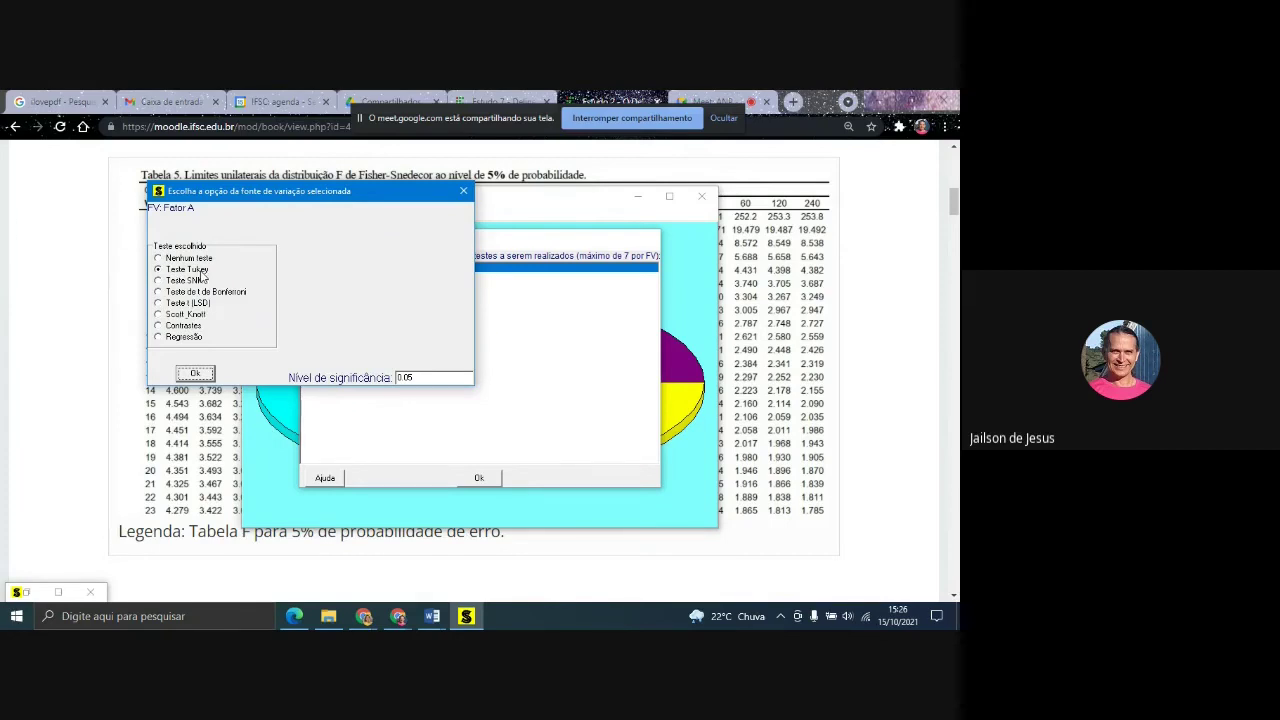
pyautogui.click(211, 378)
pyautogui.doubleClick(330, 277)
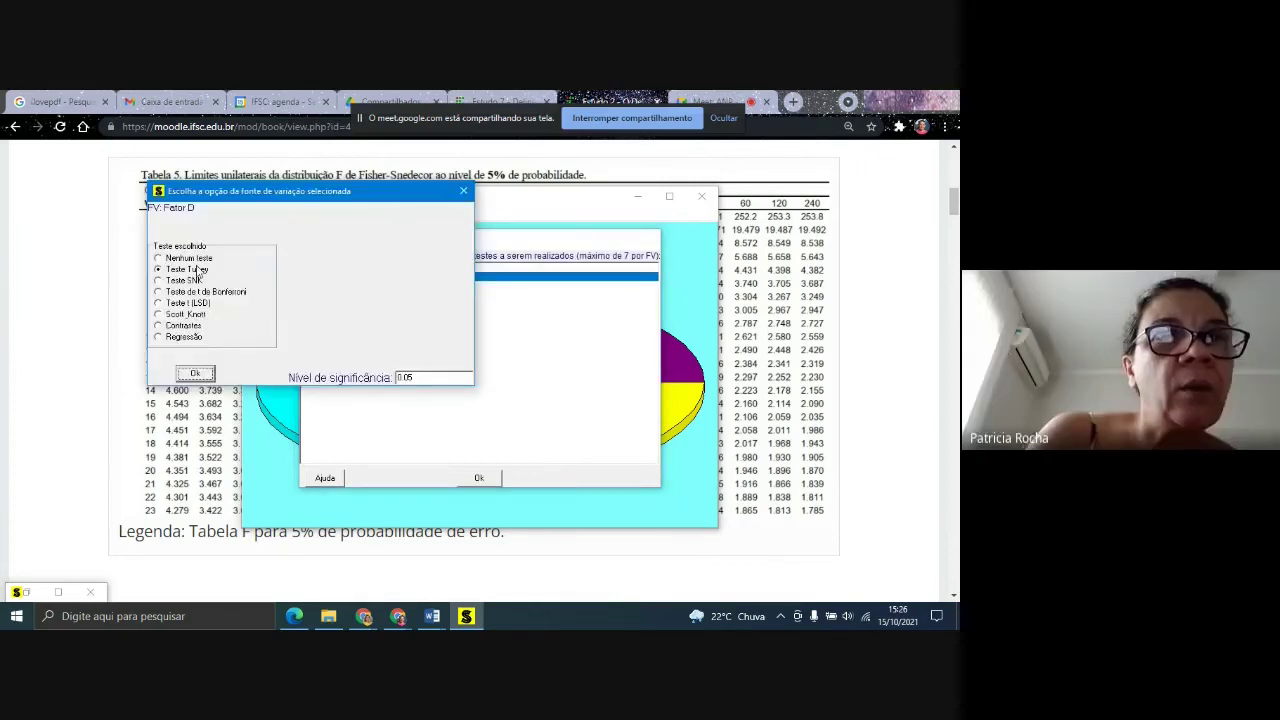
pyautogui.click(195, 373)
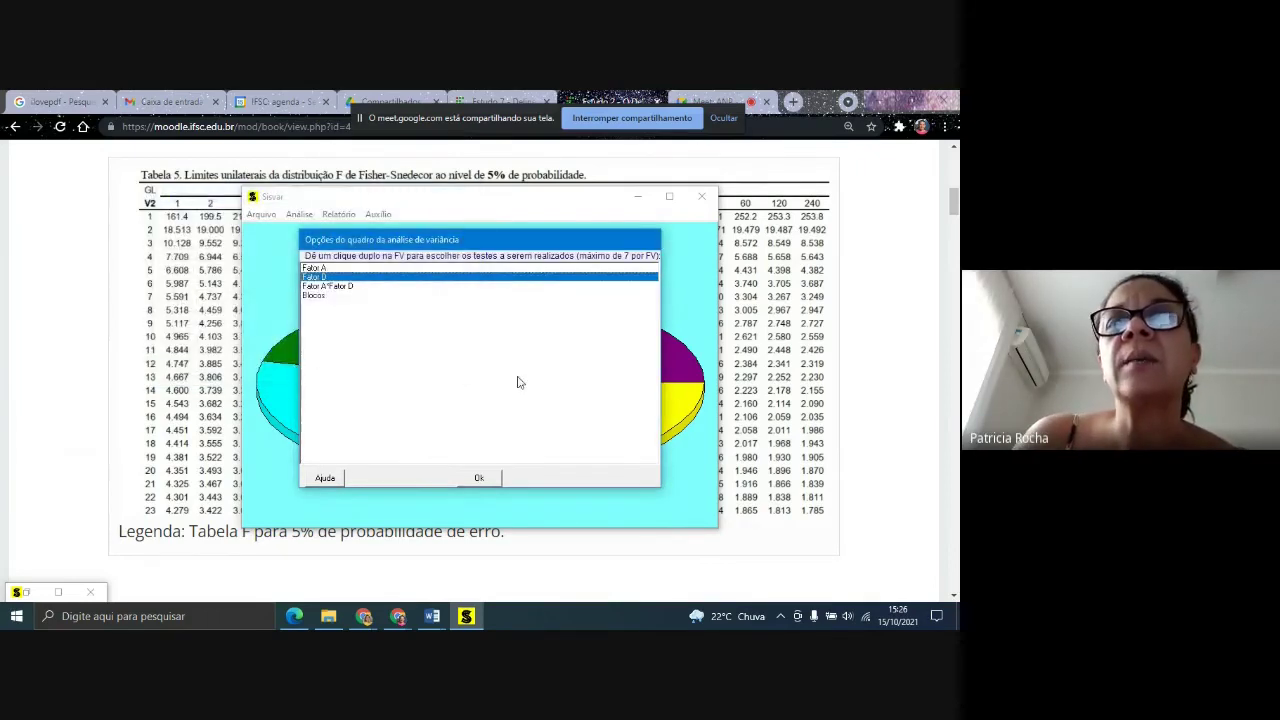
pyautogui.doubleClick(322, 268)
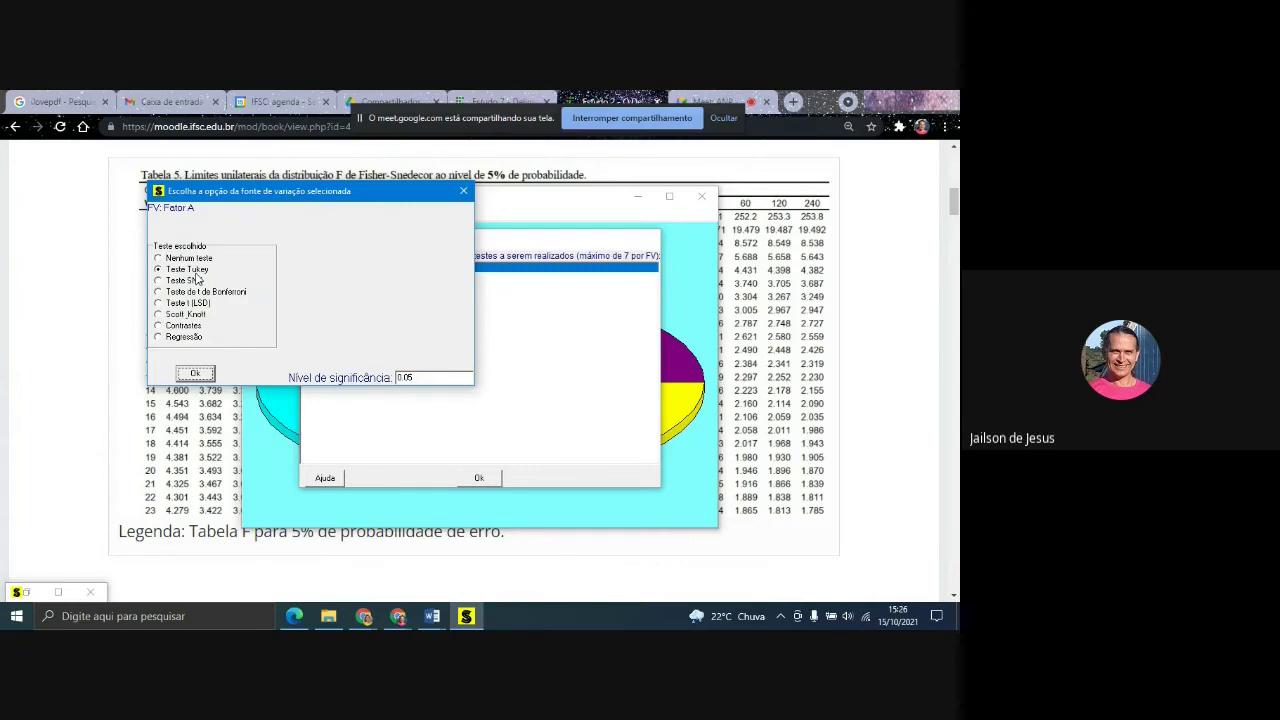
pyautogui.click(464, 191)
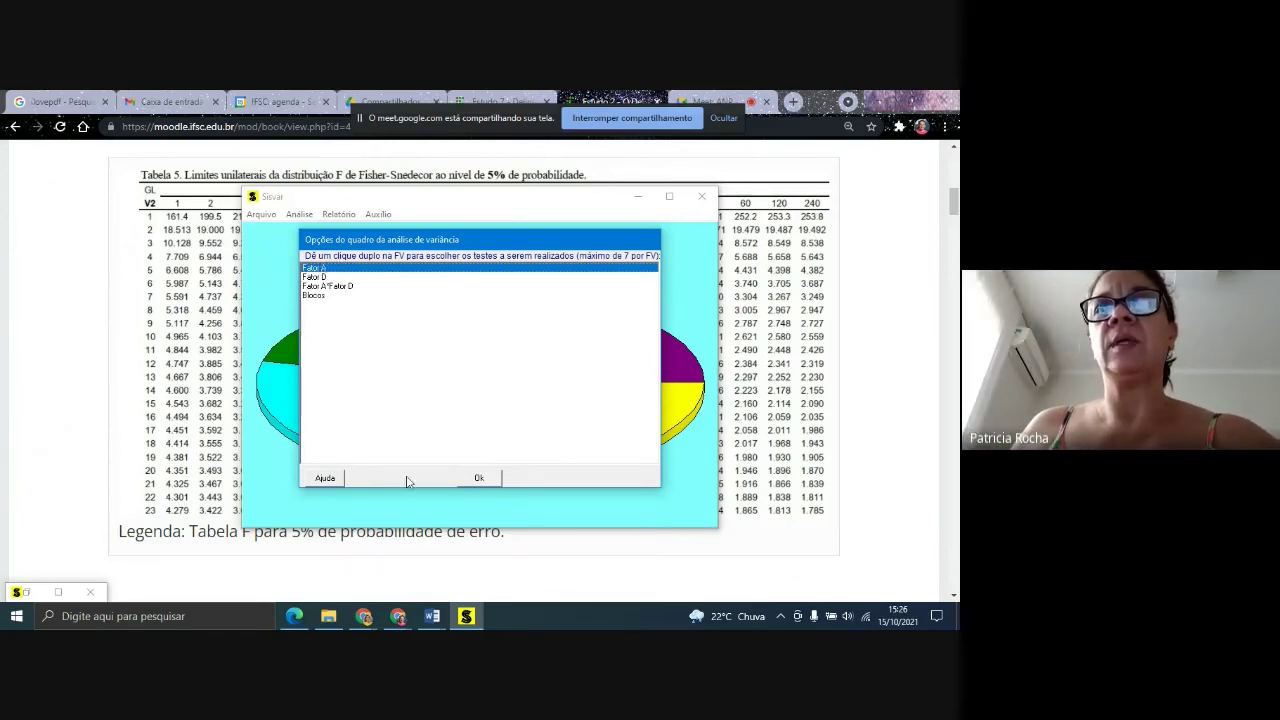
# - Run the analysis on the Respostas variable without transformation and close its report without saving
pyautogui.click(483, 480)
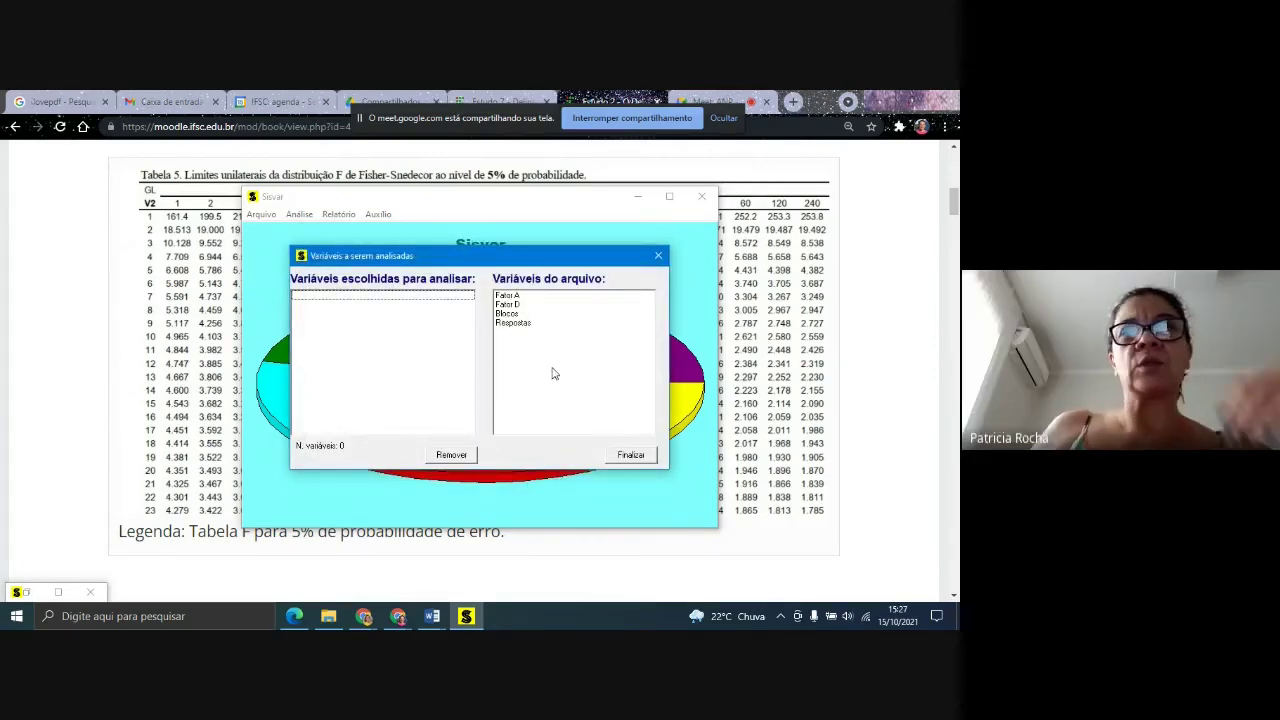
pyautogui.doubleClick(520, 323)
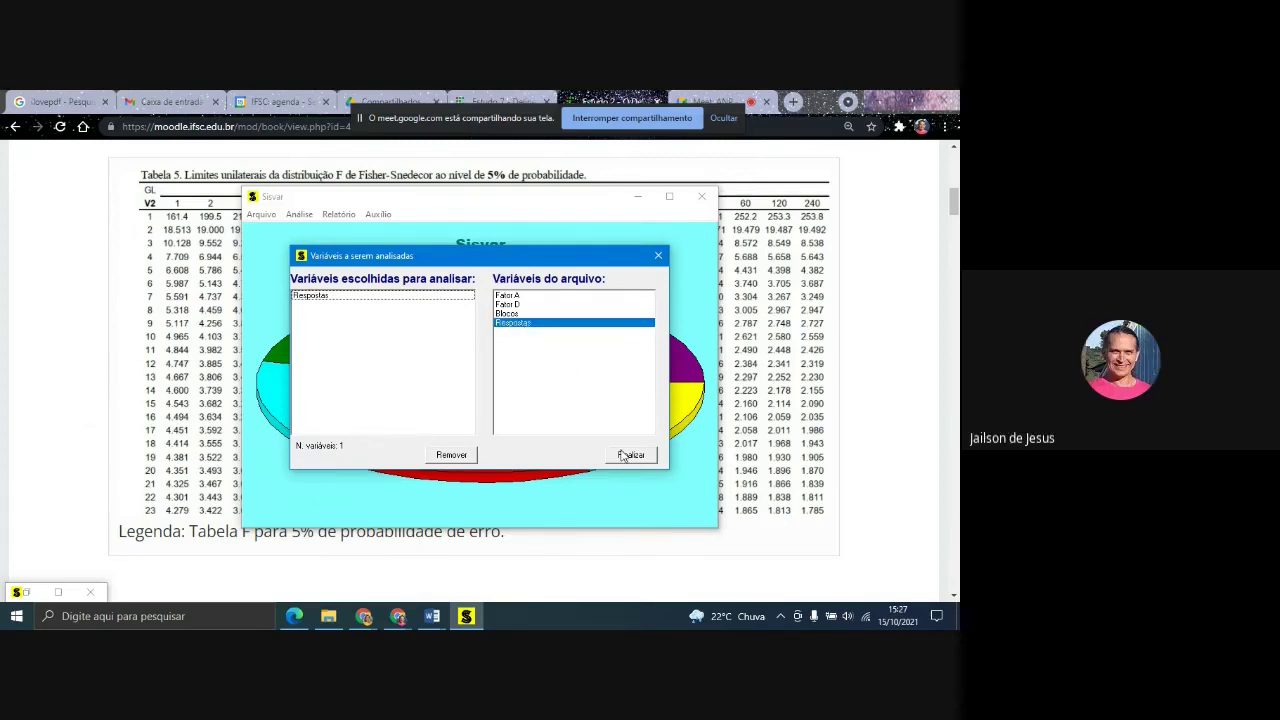
pyautogui.click(628, 455)
pyautogui.click(472, 466)
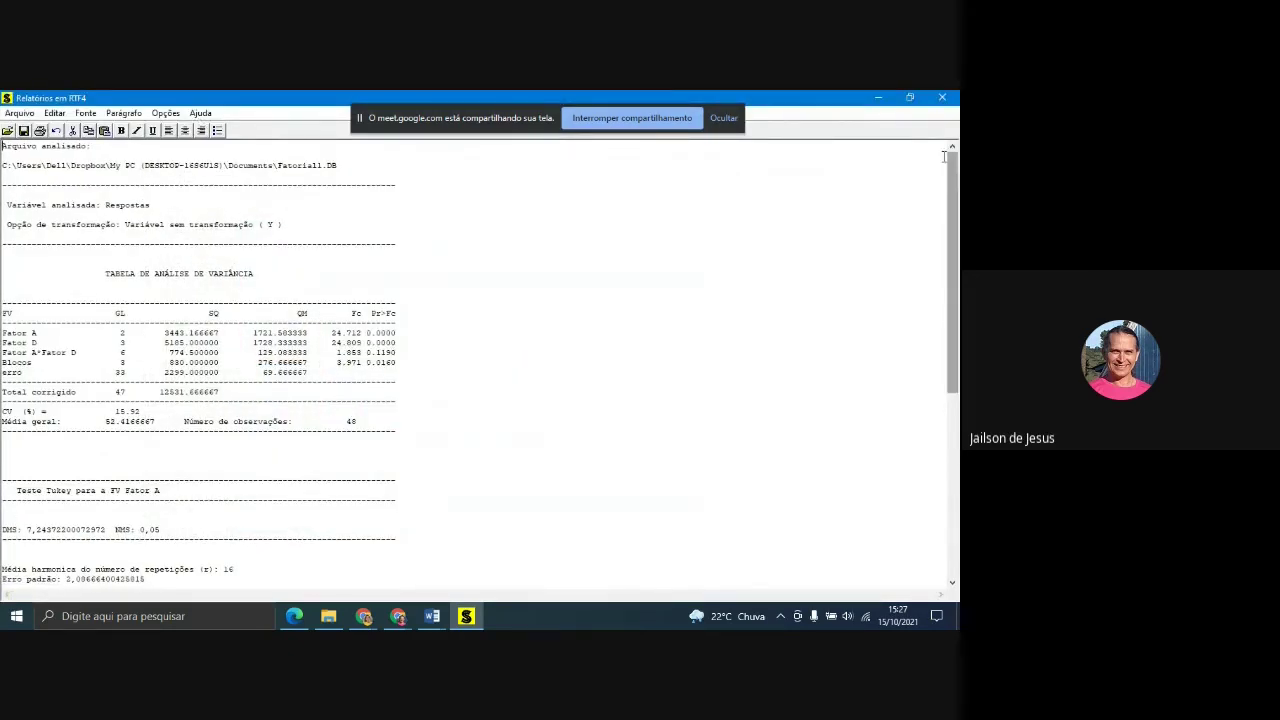
pyautogui.click(942, 97)
pyautogui.click(479, 390)
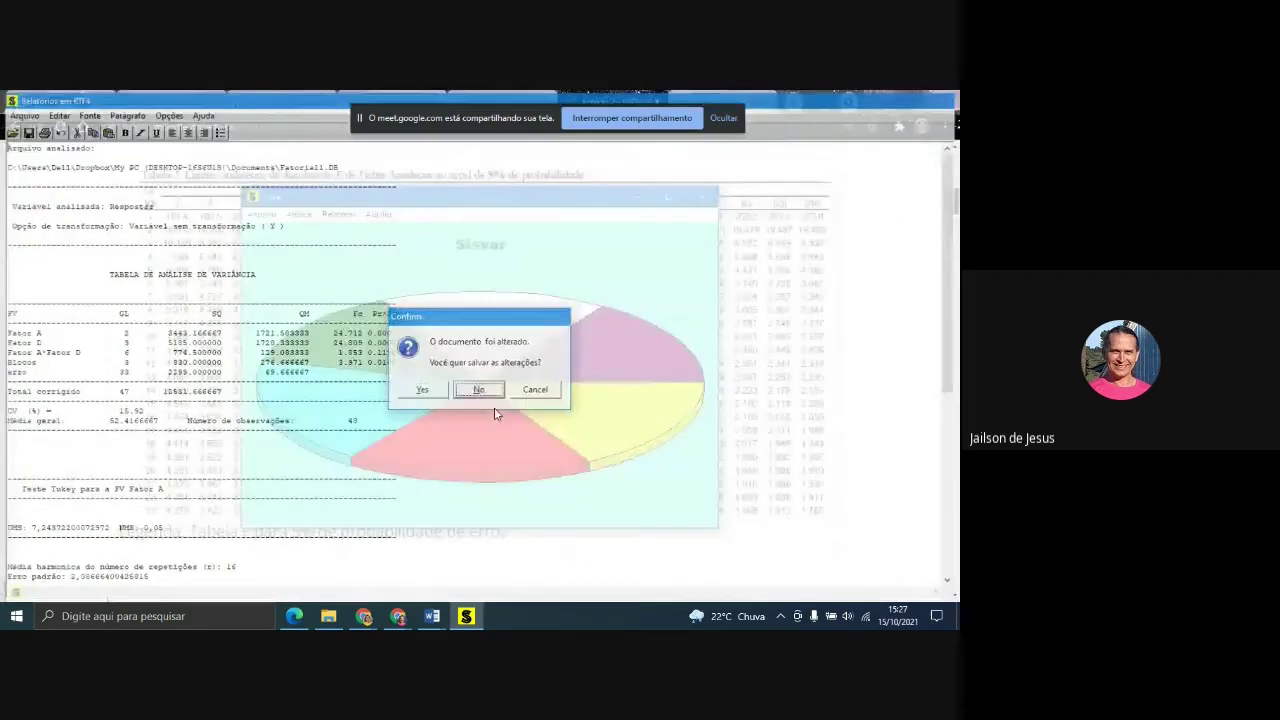
# - Start another analysis of variance and load the Fatorial1.DB data file again
pyautogui.click(298, 215)
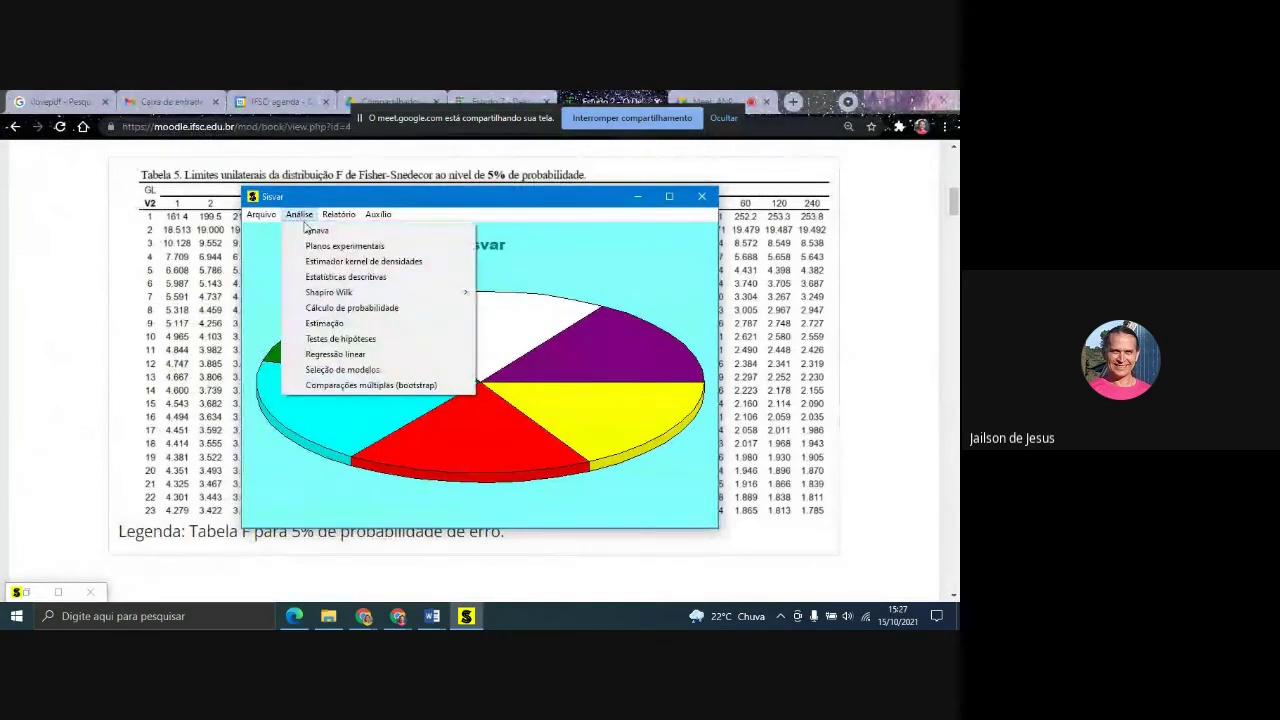
pyautogui.click(317, 230)
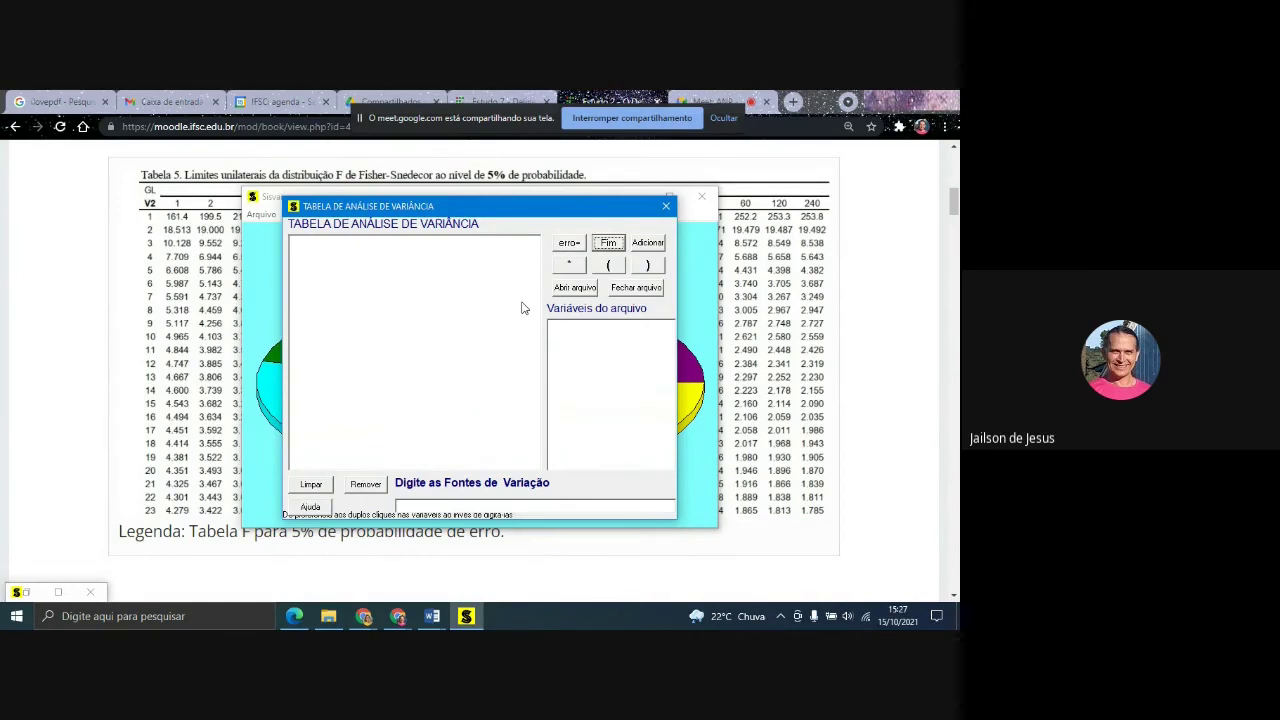
pyautogui.click(591, 291)
pyautogui.click(664, 441)
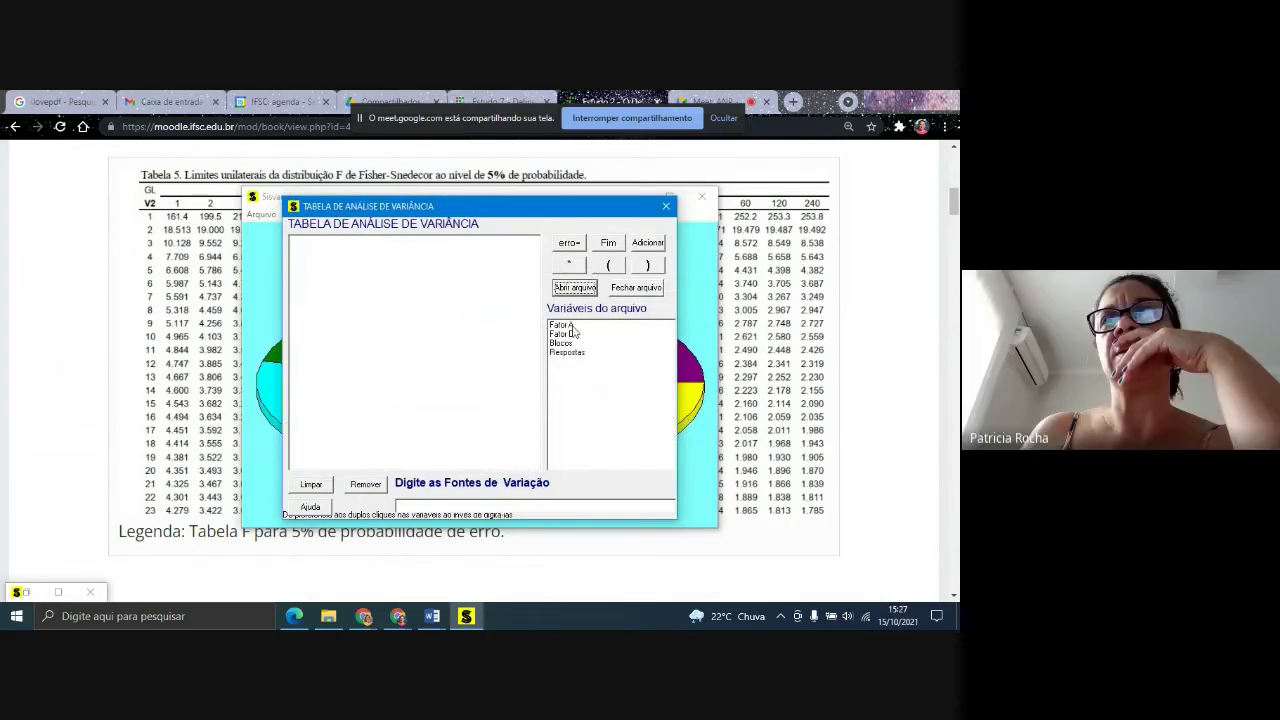
# - Add Fator A and Fator D as the first two sources of variation in the new table
pyautogui.doubleClick(562, 325)
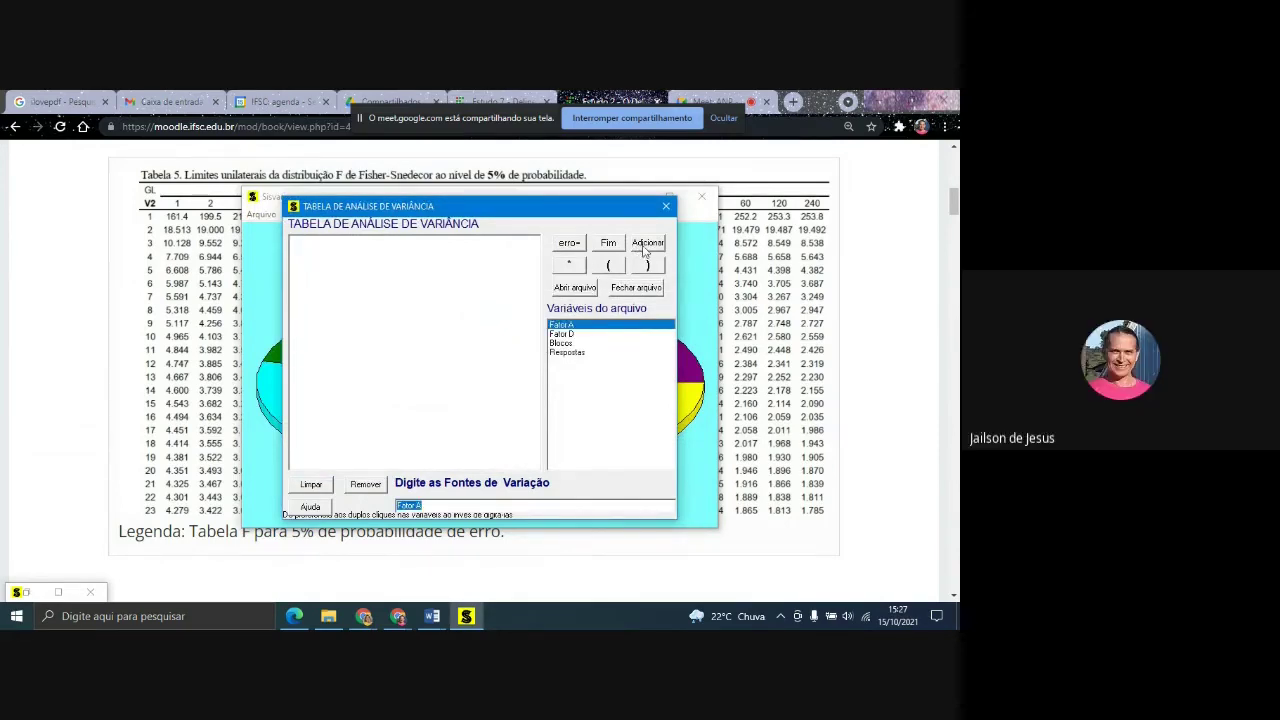
pyautogui.click(645, 246)
pyautogui.doubleClick(566, 334)
pyautogui.click(649, 248)
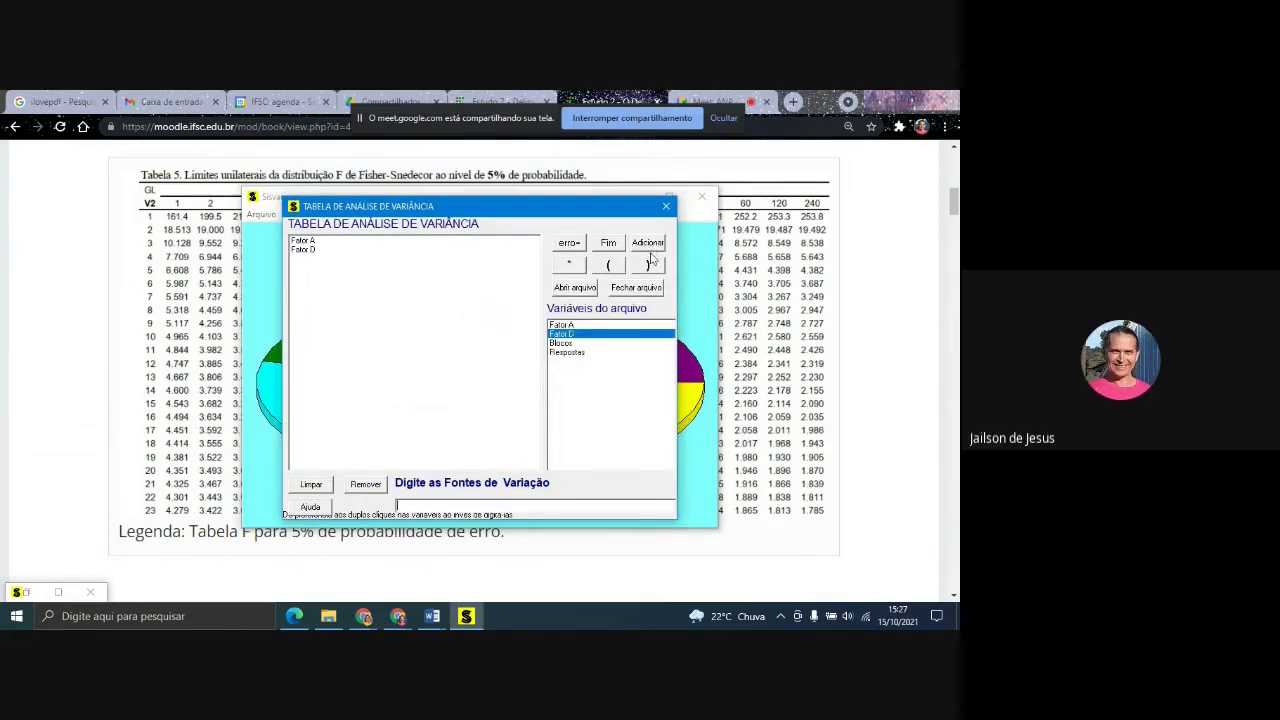
# - Add the Fator A*Fator D interaction and Blocos to the new table and confirm finishing it
pyautogui.doubleClick(563, 326)
pyautogui.click(569, 264)
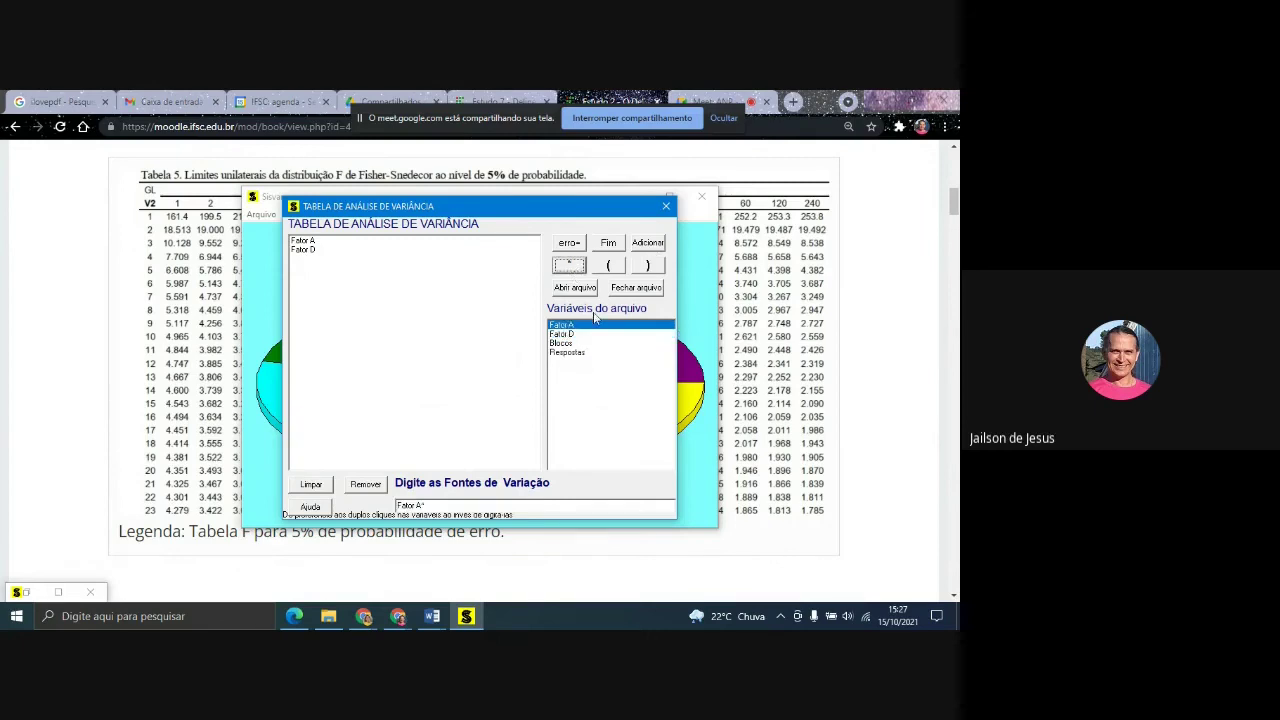
pyautogui.doubleClick(566, 334)
pyautogui.click(646, 248)
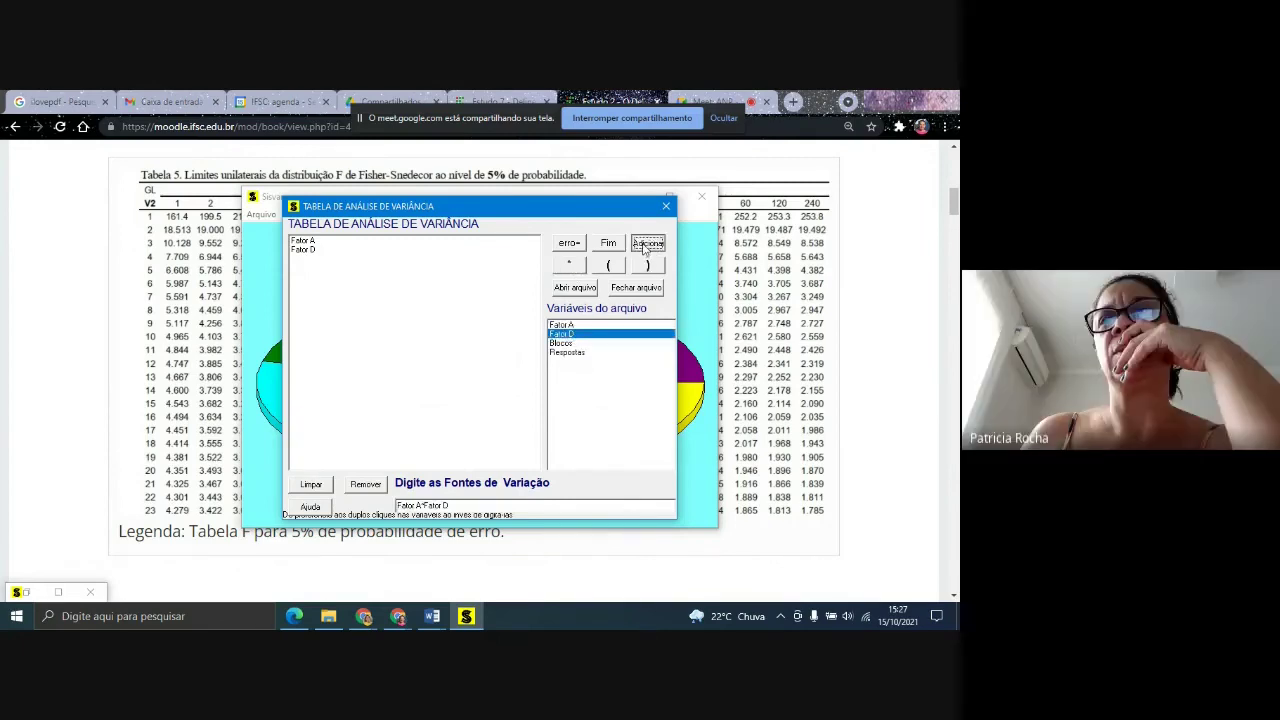
pyautogui.doubleClick(566, 343)
pyautogui.click(647, 245)
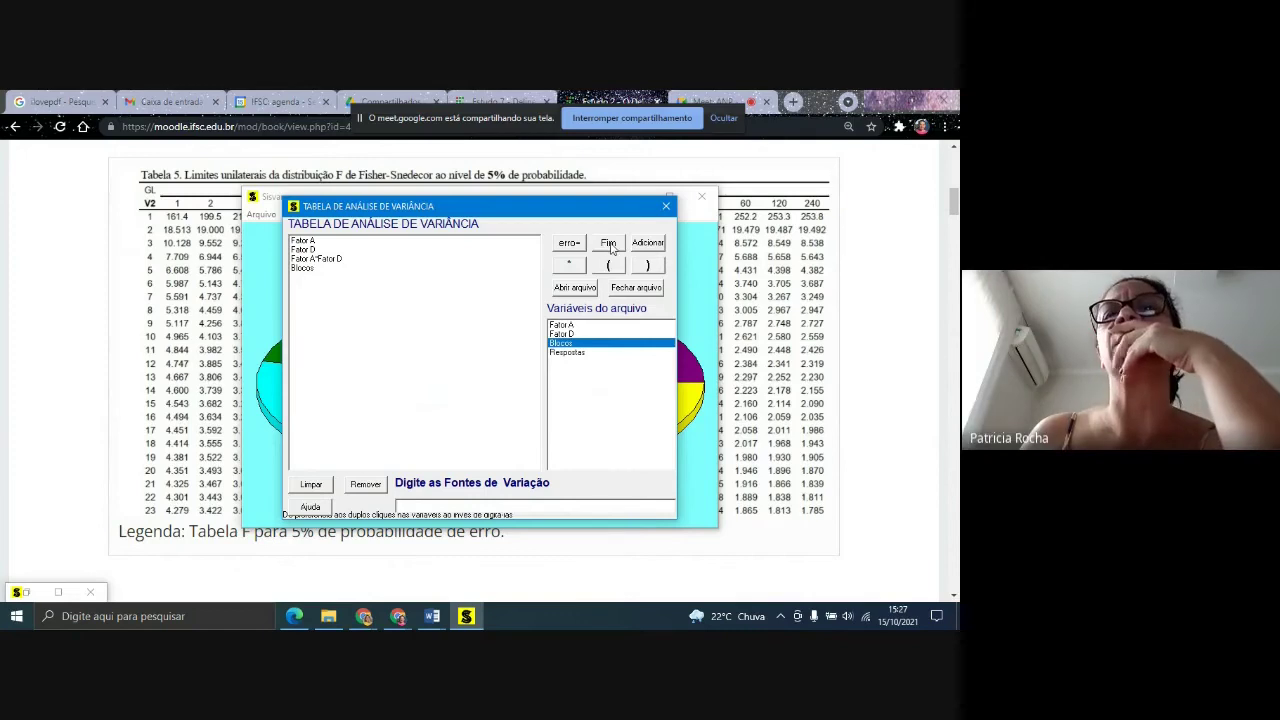
pyautogui.click(610, 246)
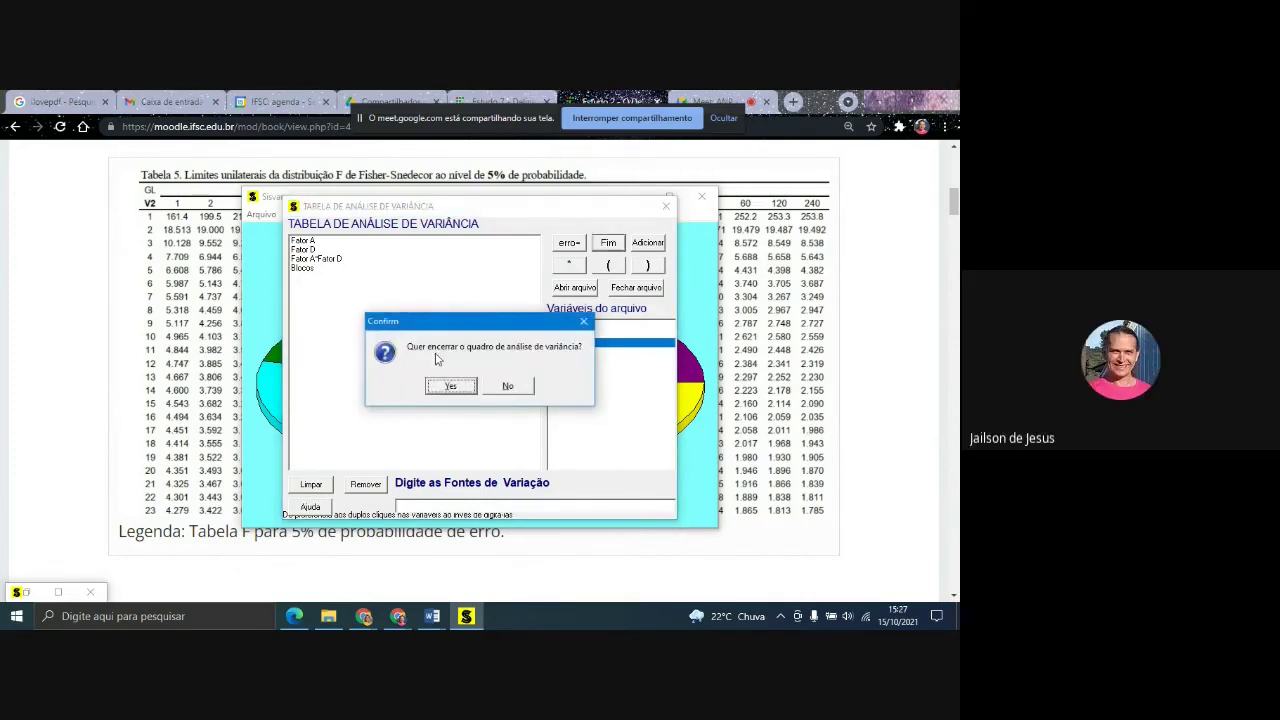
pyautogui.press('Return')
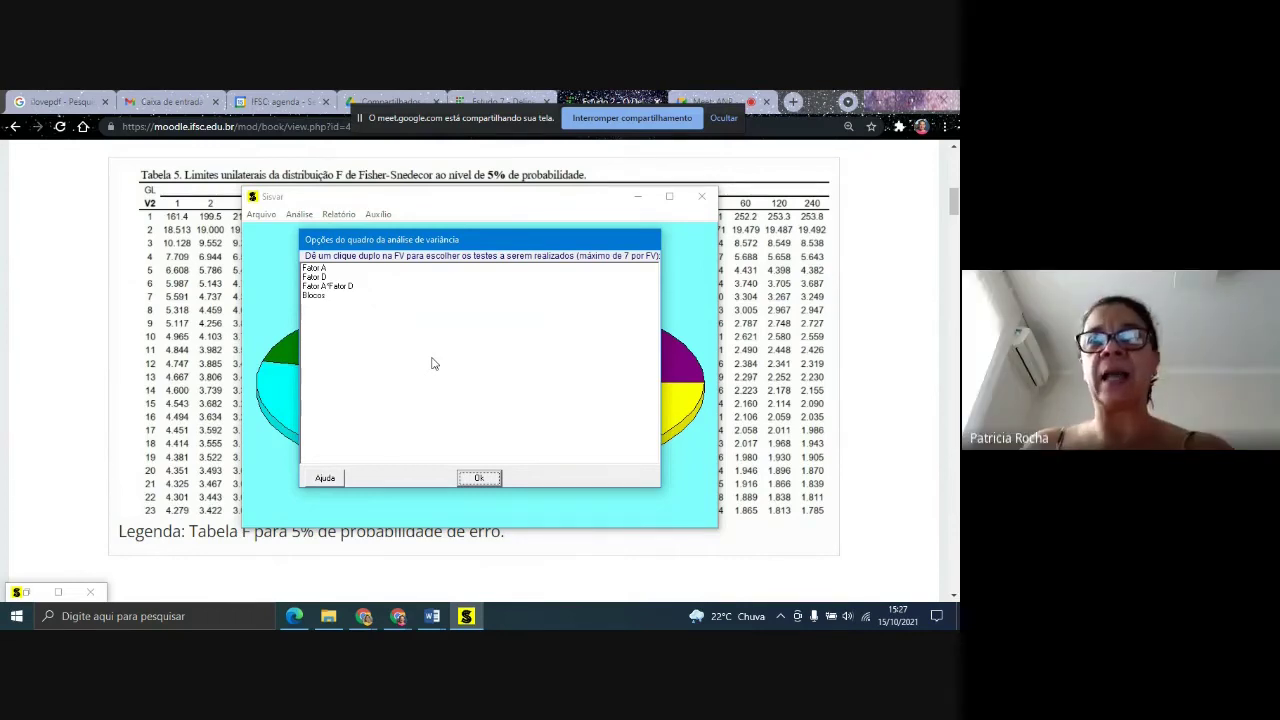
# - Assign the Tukey test at a 0.05 significance level to both Fator A and Fator D
pyautogui.doubleClick(322, 269)
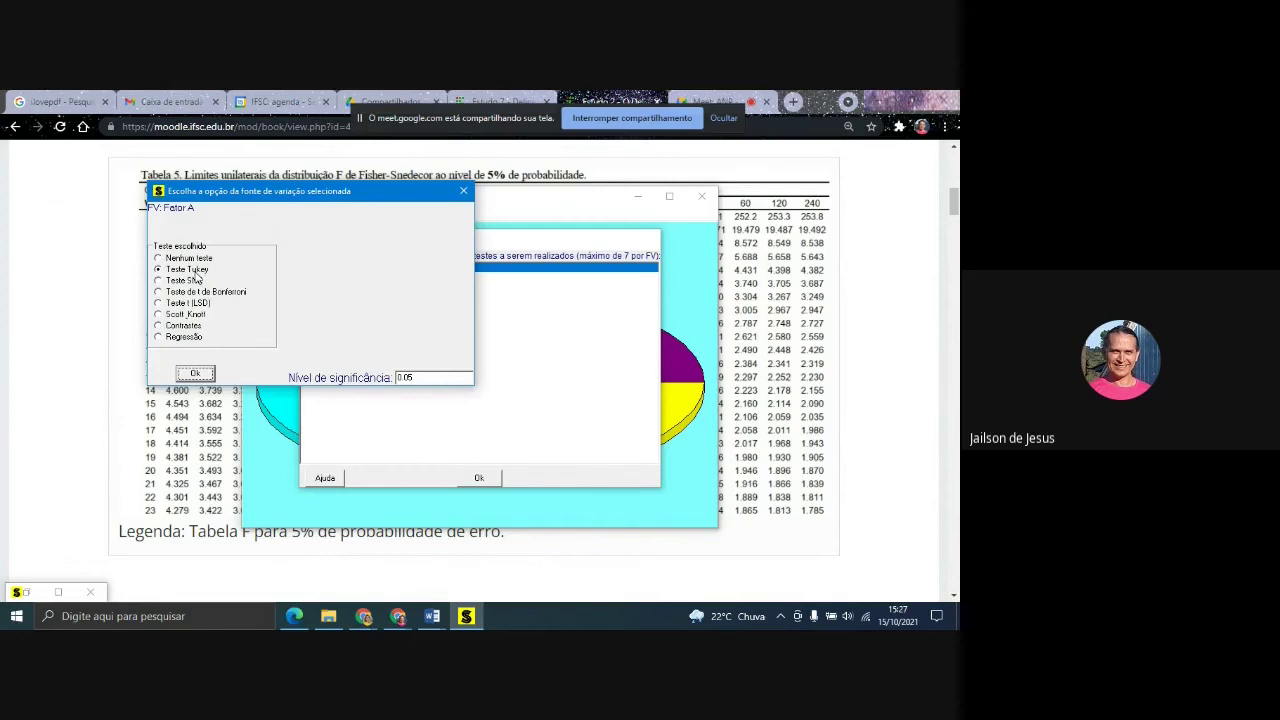
pyautogui.click(203, 377)
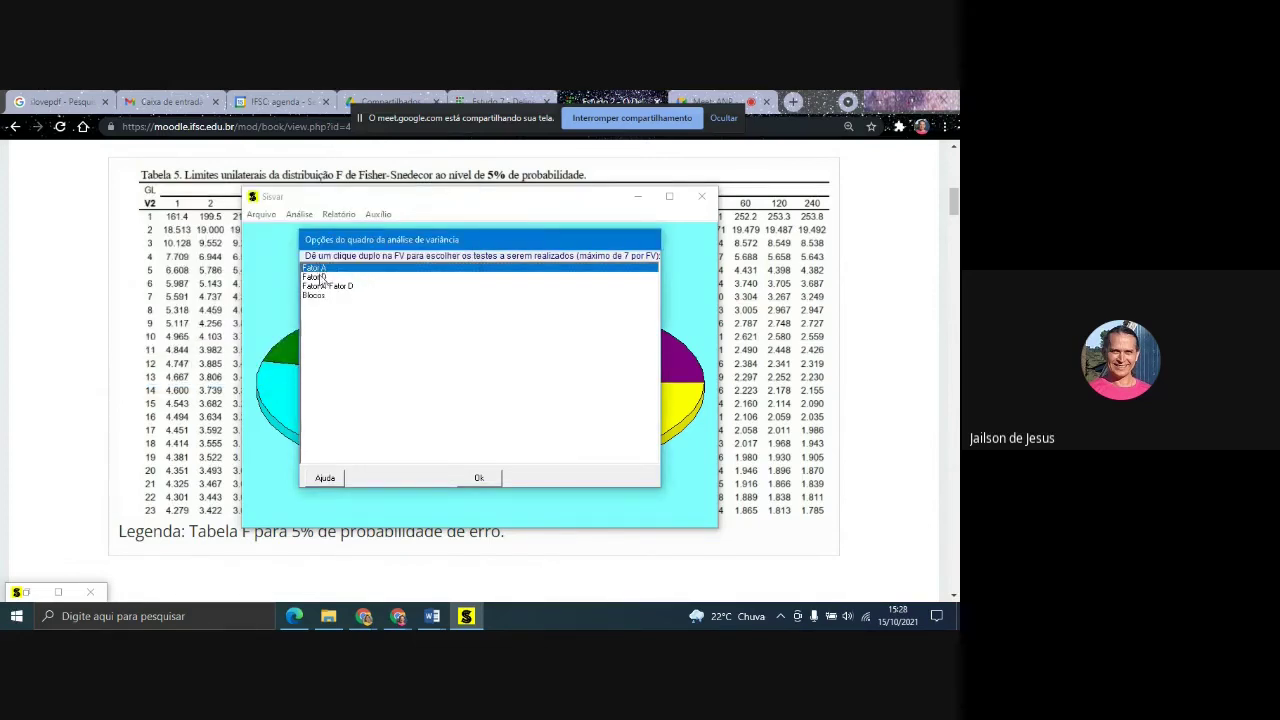
pyautogui.doubleClick(321, 276)
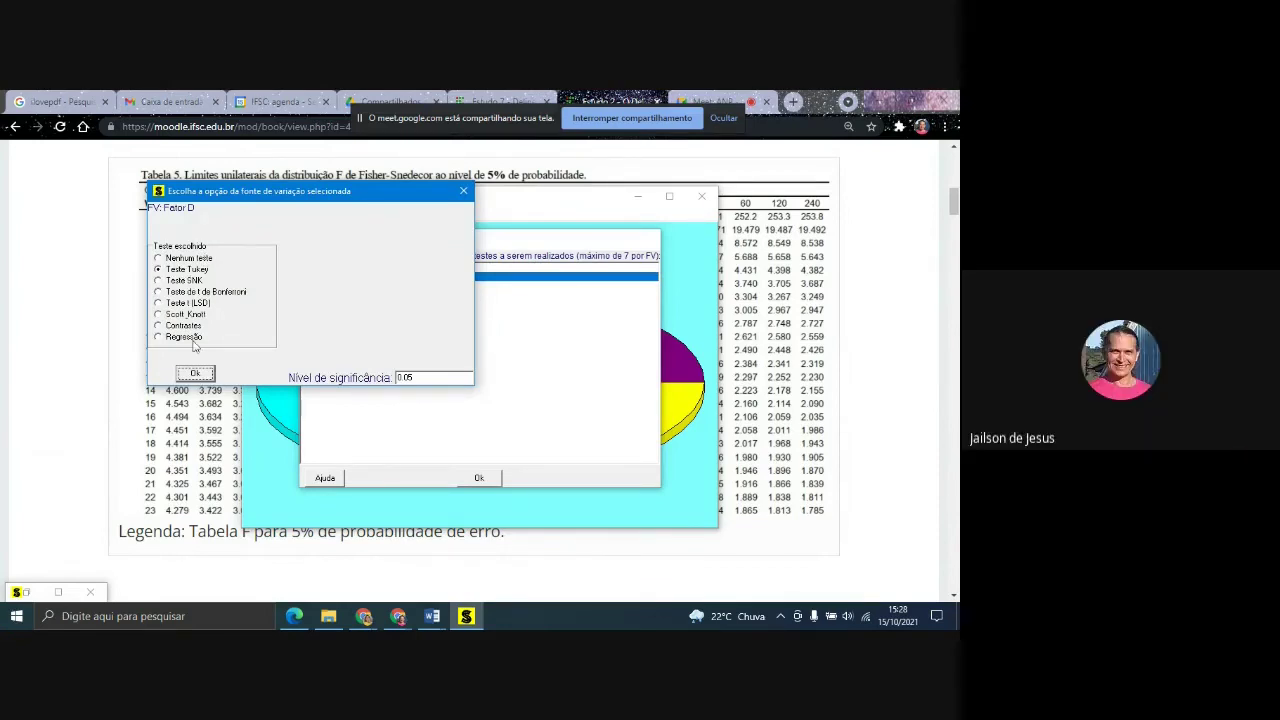
pyautogui.click(196, 374)
# - Assign Tukey tests at 0.05 to the Fator A*Fator D interaction, unfolding Fator A first and Fator D second
pyautogui.doubleClick(325, 291)
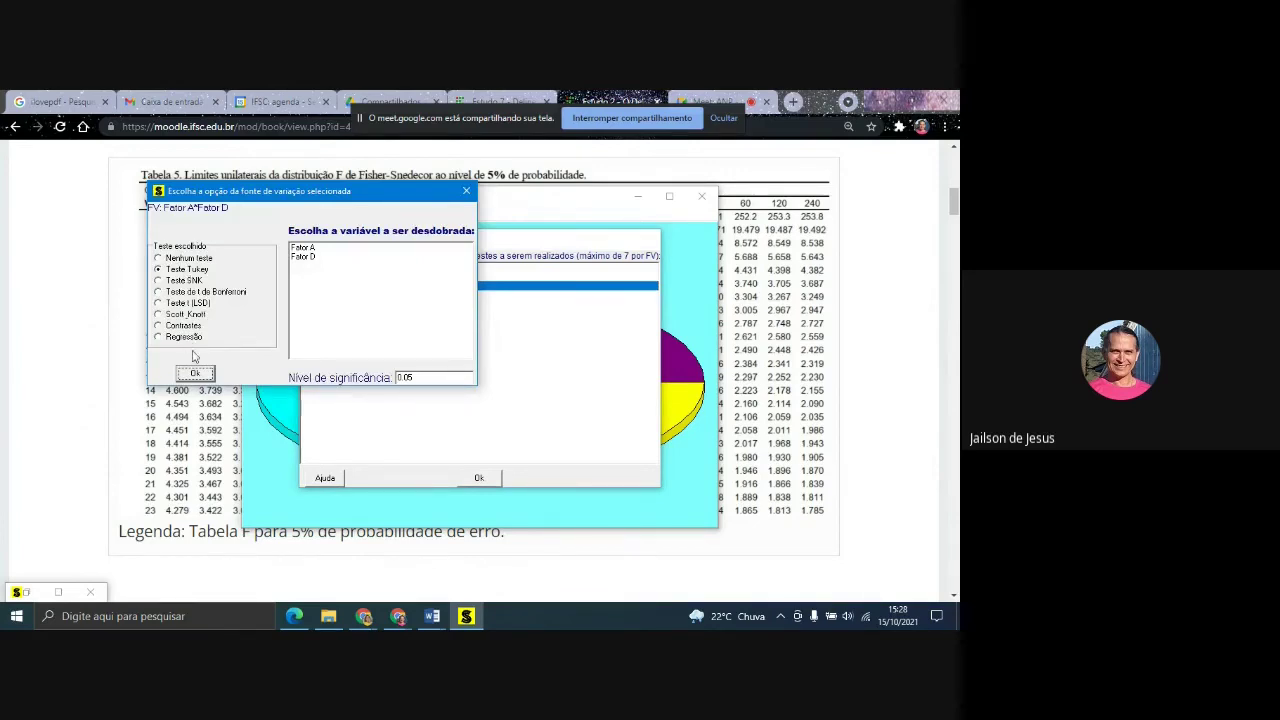
pyautogui.click(200, 376)
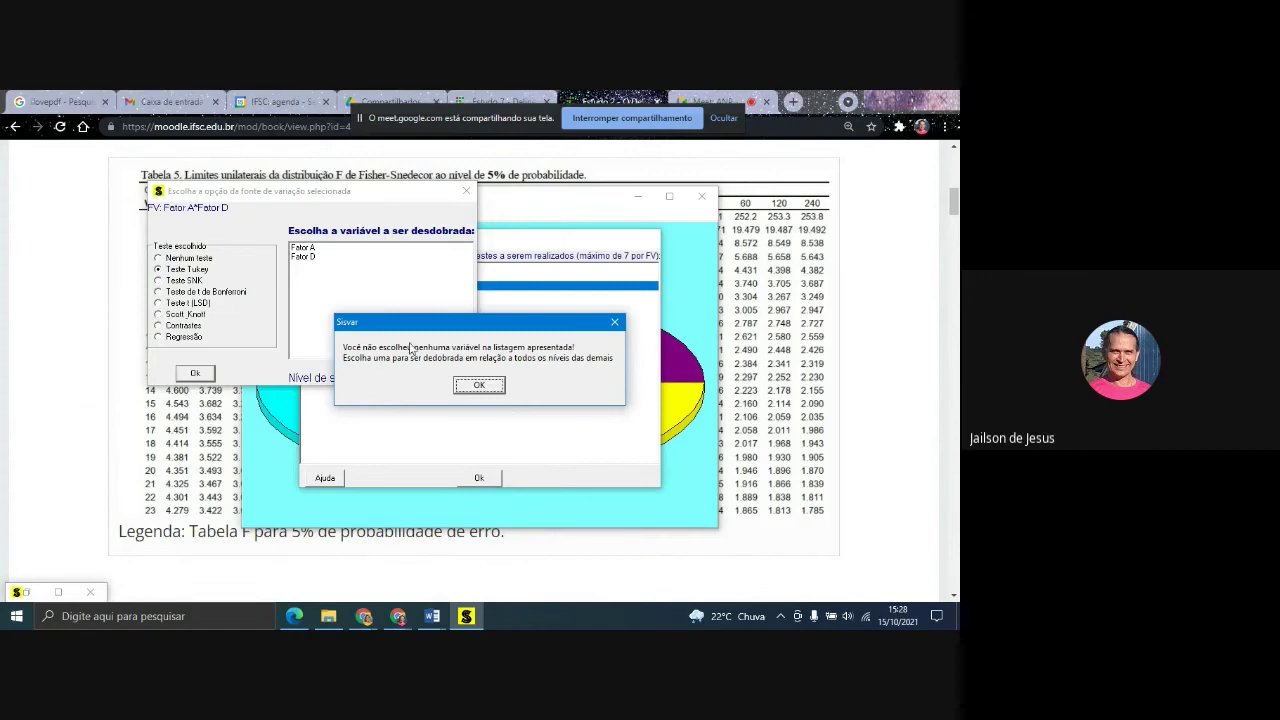
pyautogui.click(477, 388)
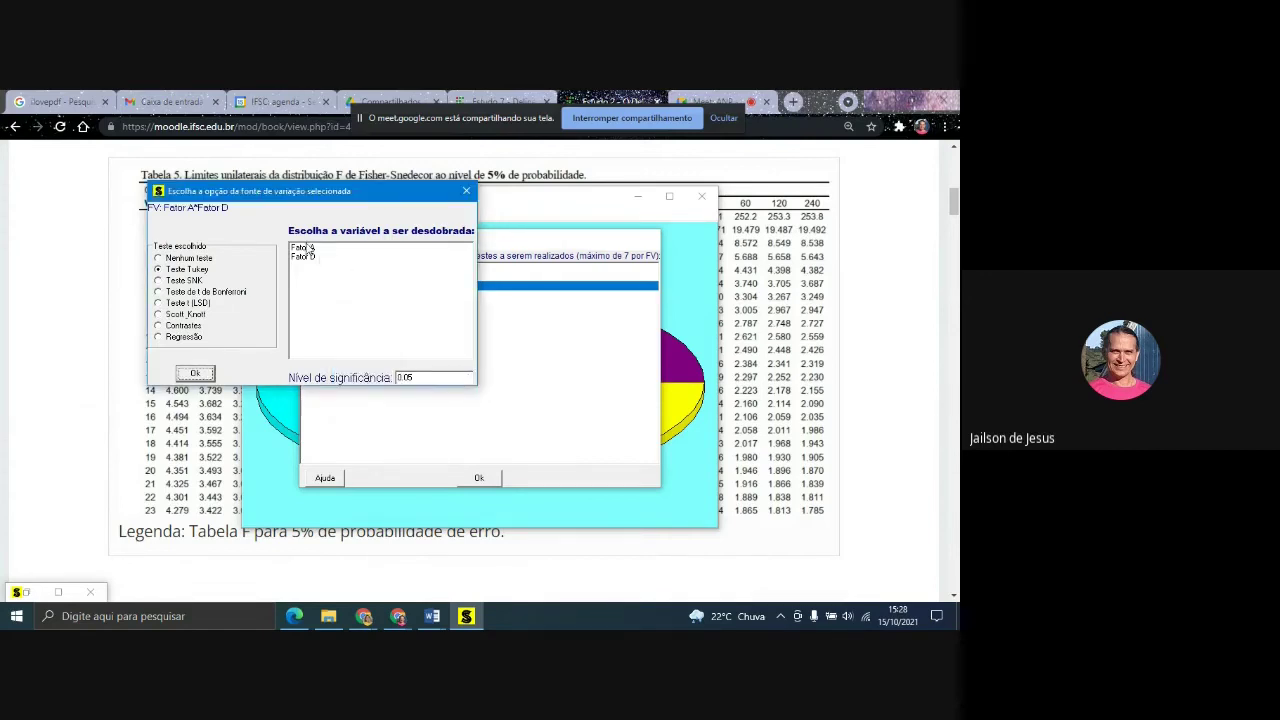
pyautogui.click(303, 249)
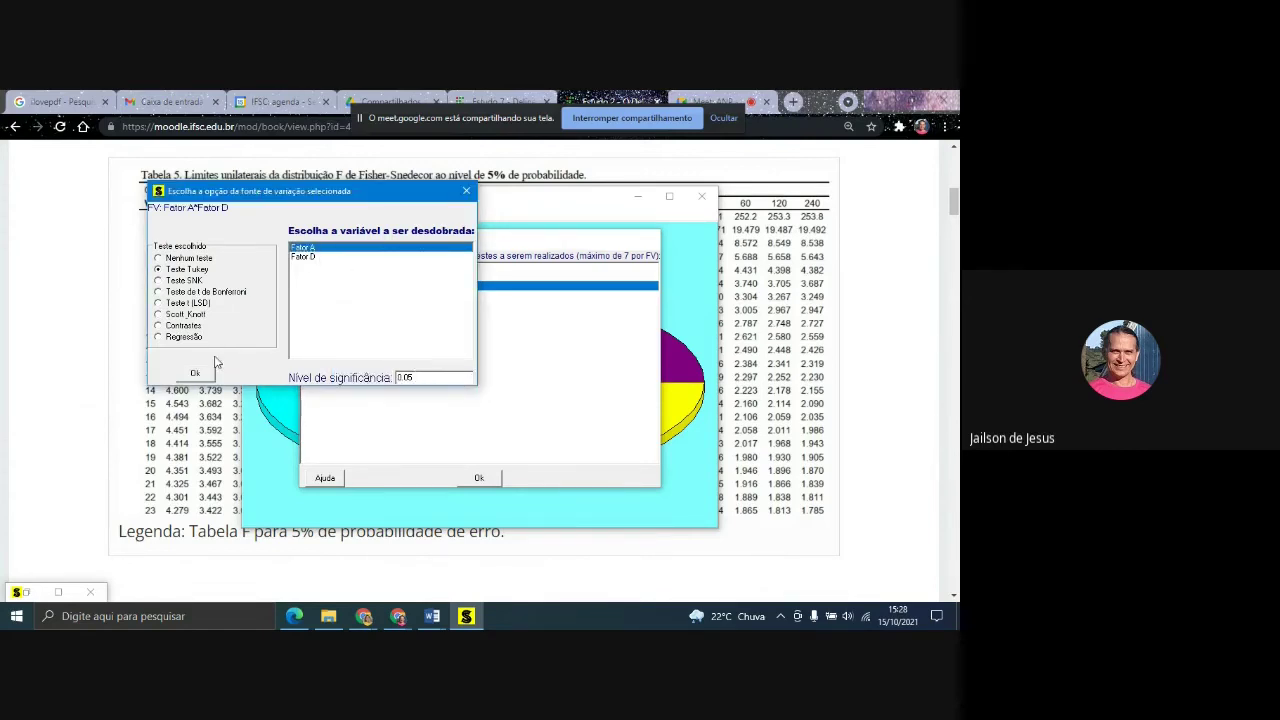
pyautogui.click(202, 378)
pyautogui.doubleClick(351, 290)
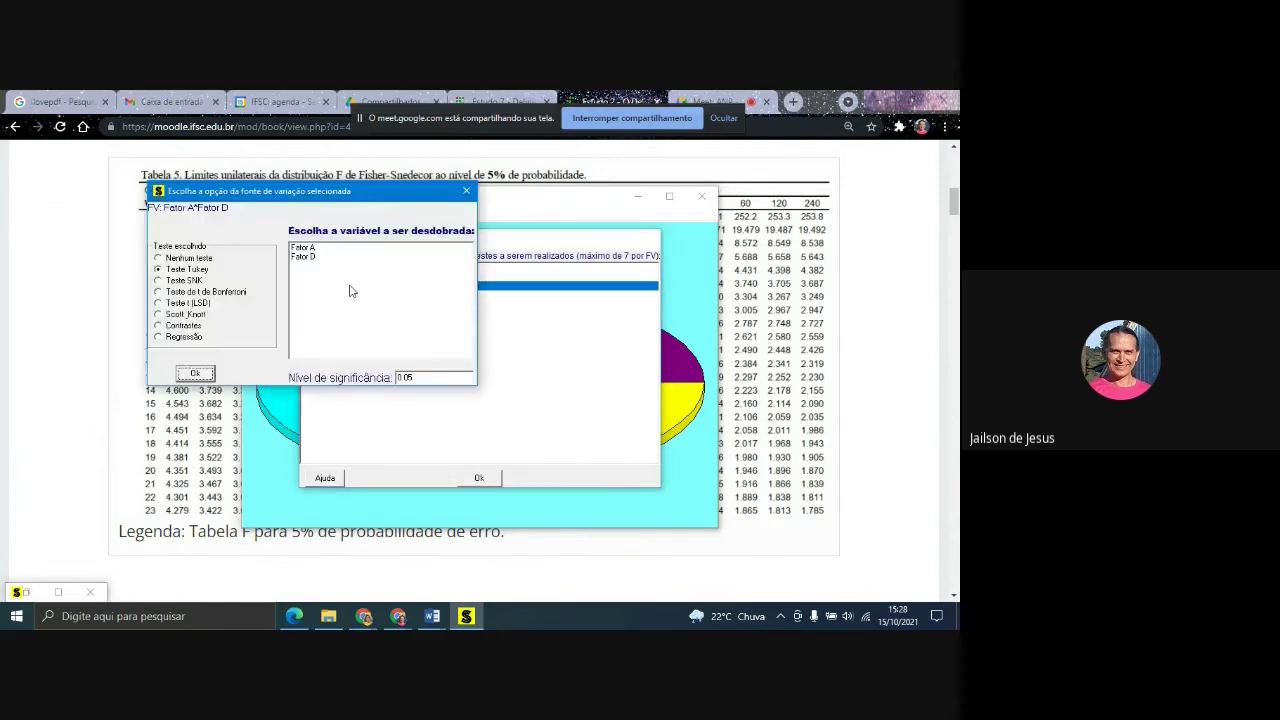
pyautogui.click(303, 259)
pyautogui.click(208, 375)
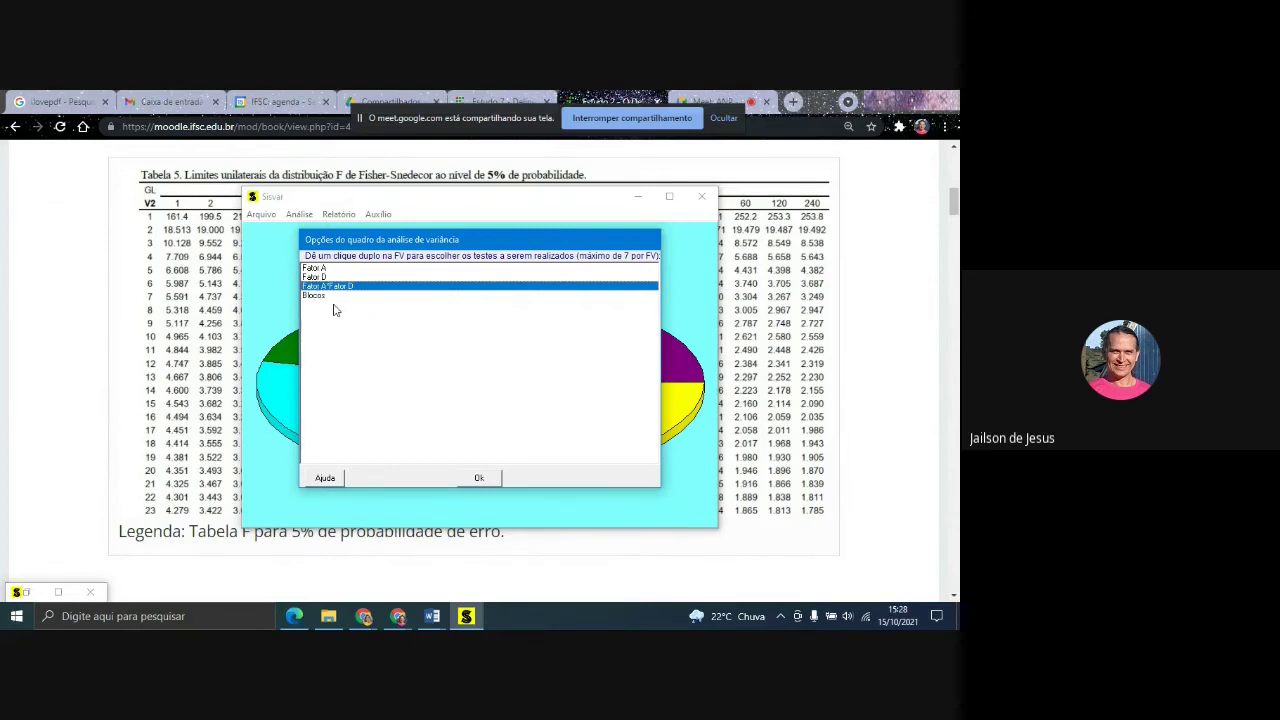
# - Finish the test options and run the analysis on the Respostas variable without transformation
pyautogui.click(479, 478)
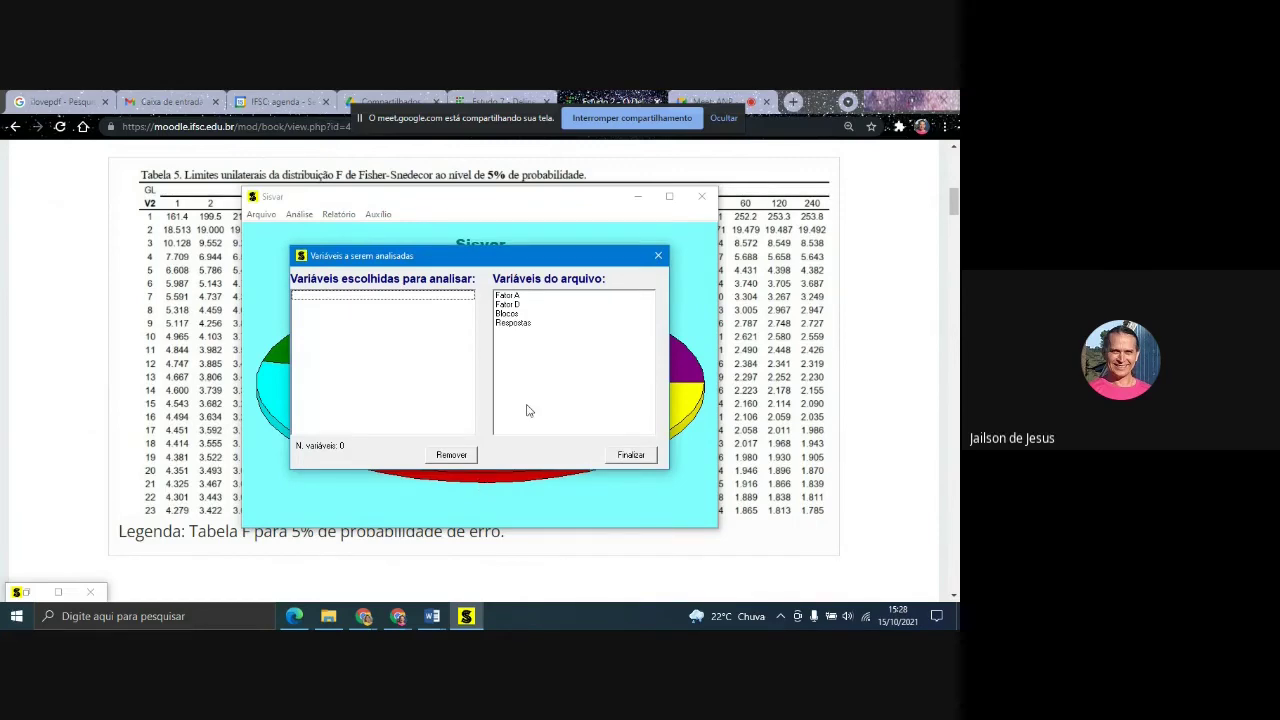
pyautogui.doubleClick(516, 324)
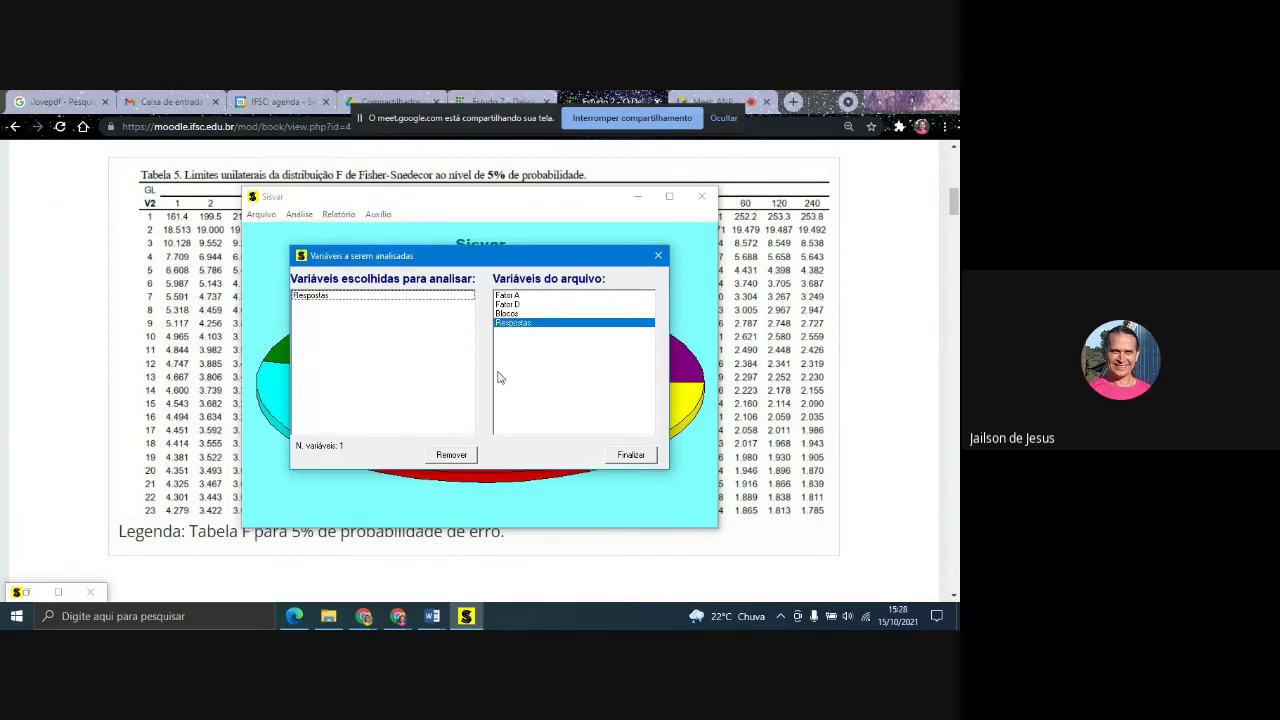
pyautogui.click(628, 456)
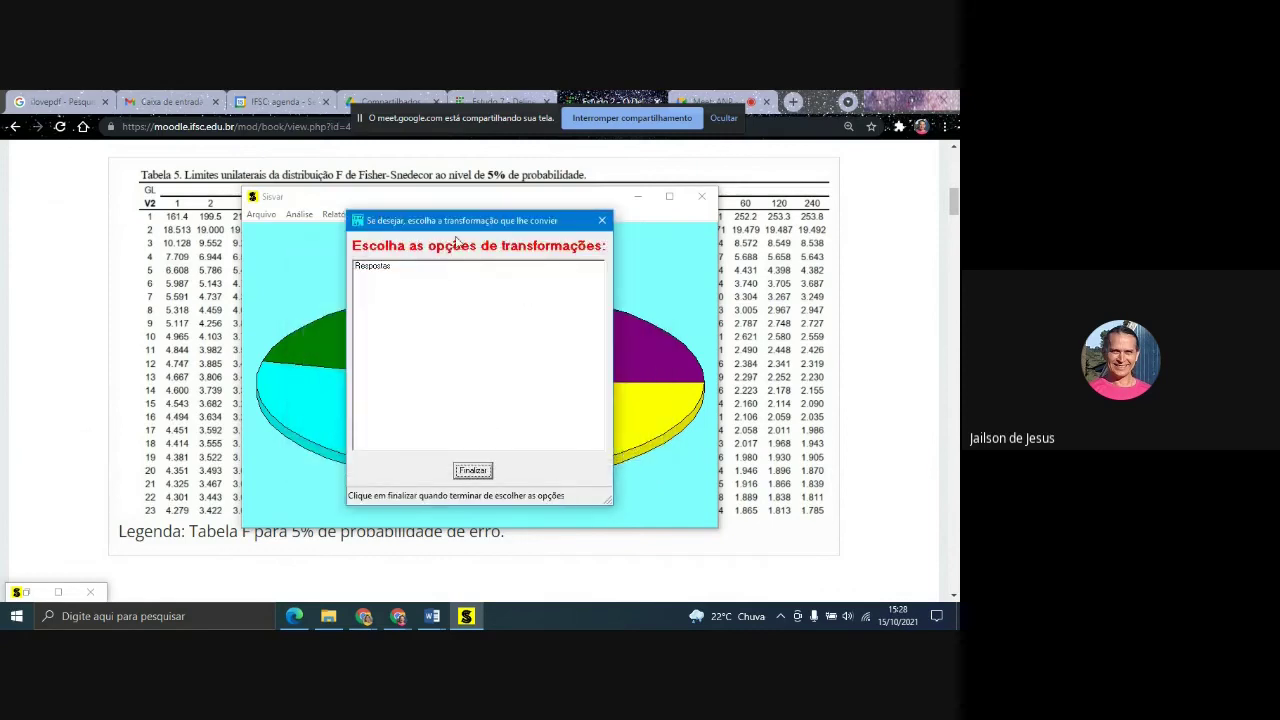
pyautogui.click(472, 470)
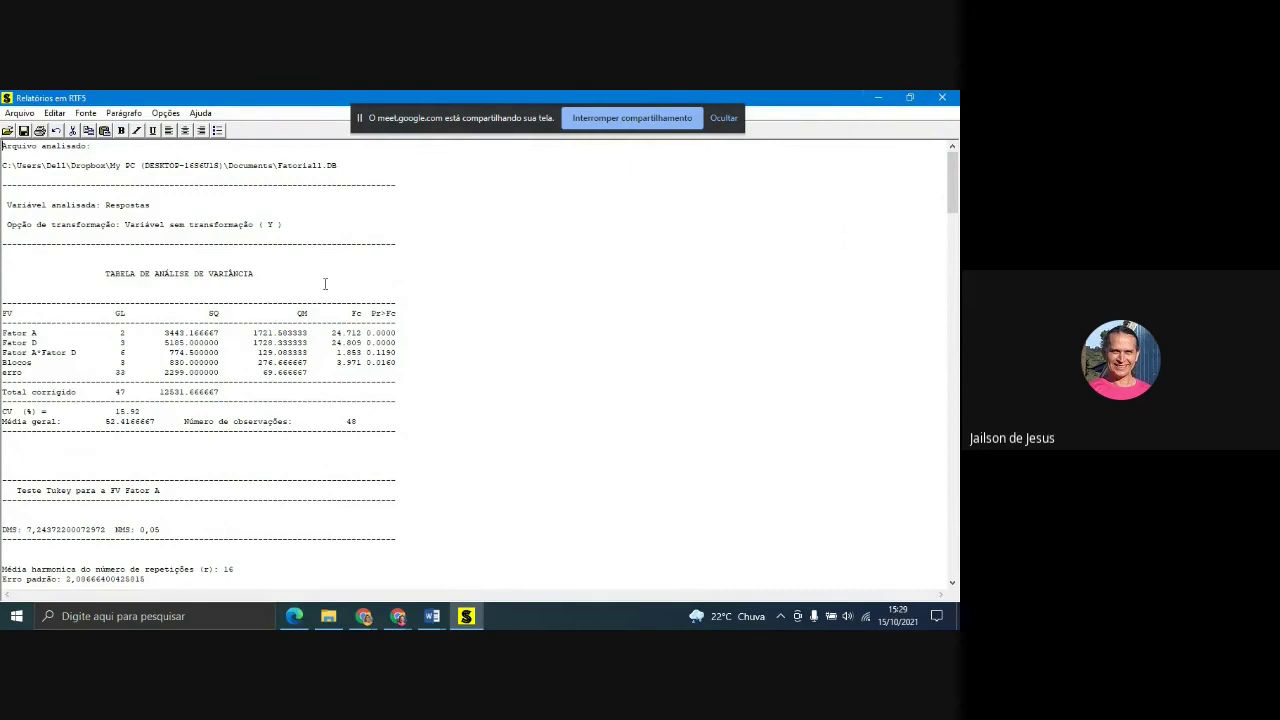
# - Look through the new report's variance table and Tukey results, and close it without saving
pyautogui.scroll(-10, 142, 457)
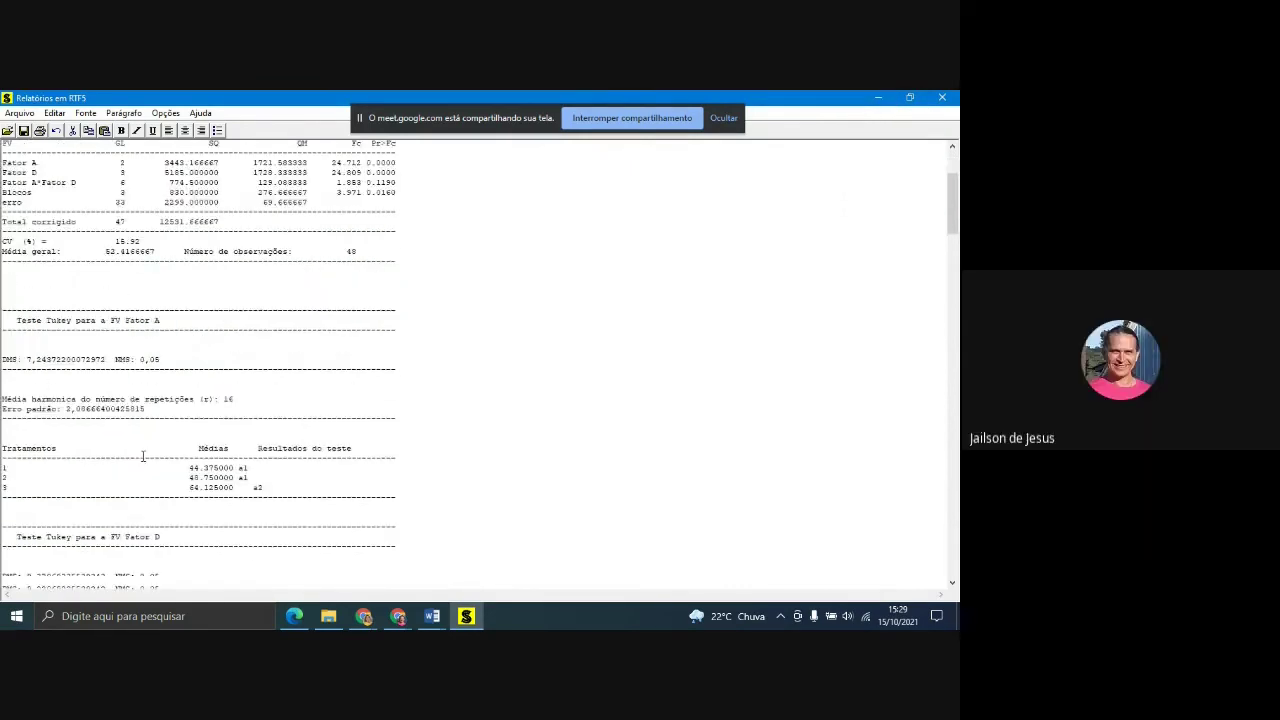
pyautogui.scroll(-15, 143, 455)
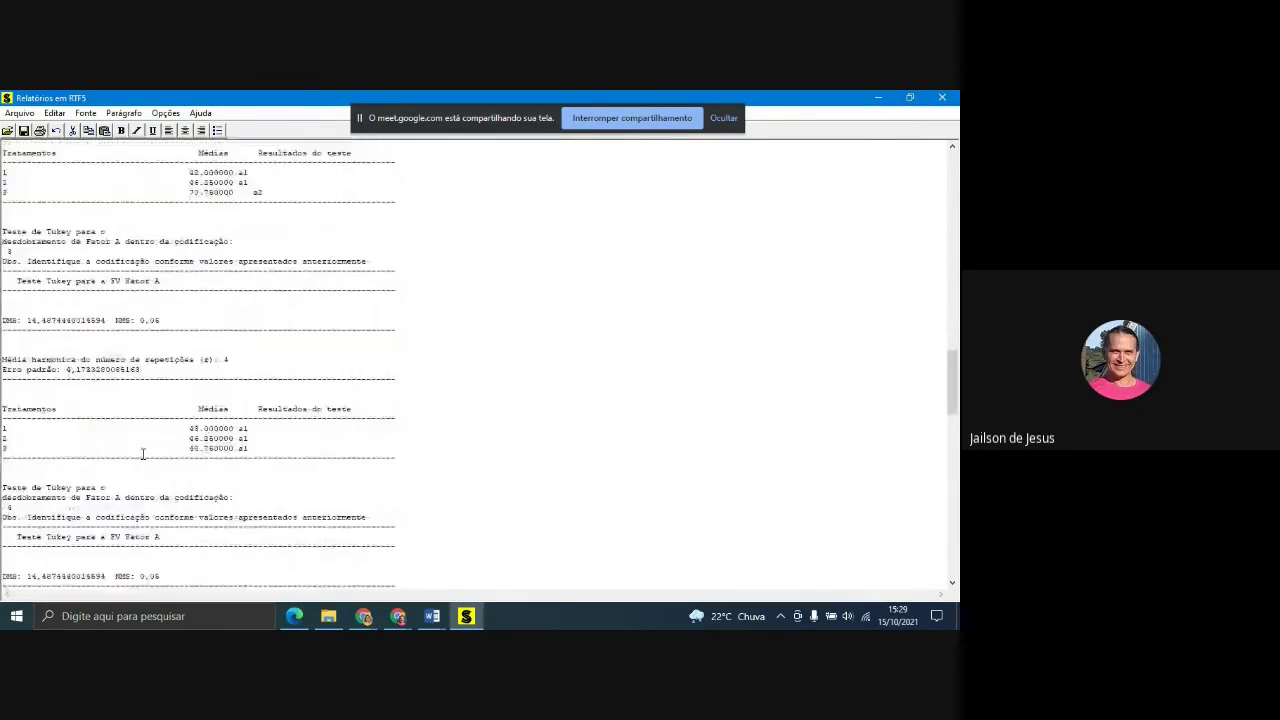
pyautogui.moveTo(952, 410); pyautogui.dragTo(953, 160)
pyautogui.click(942, 97)
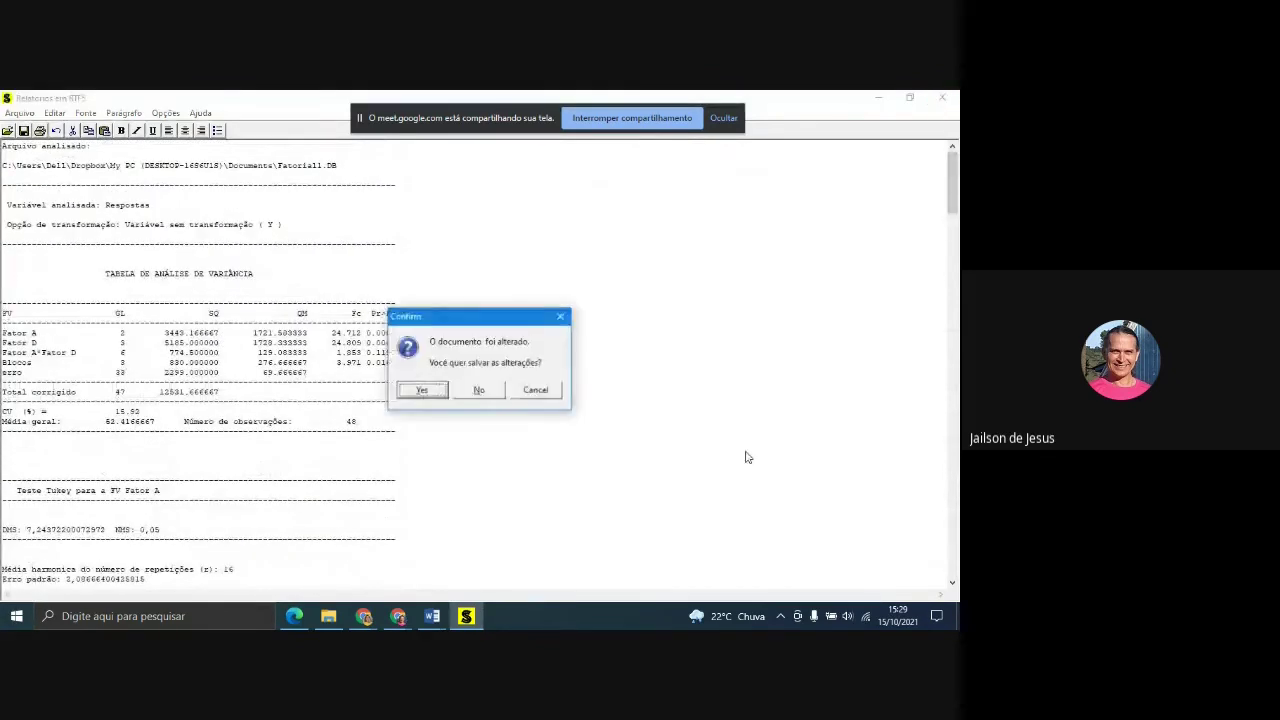
pyautogui.click(478, 390)
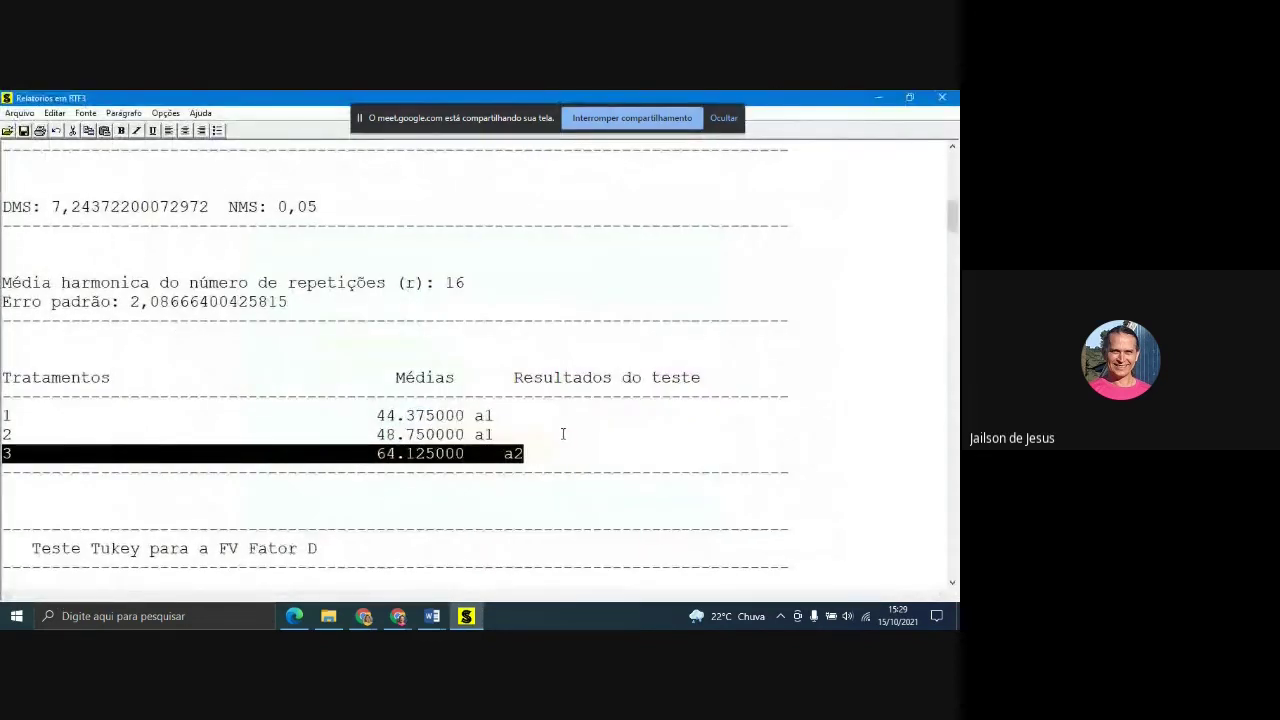
# - Examine the Fator A Tukey test and the unfolding analysis in the earlier report, and minimize that report
pyautogui.scroll(3, 563, 434)
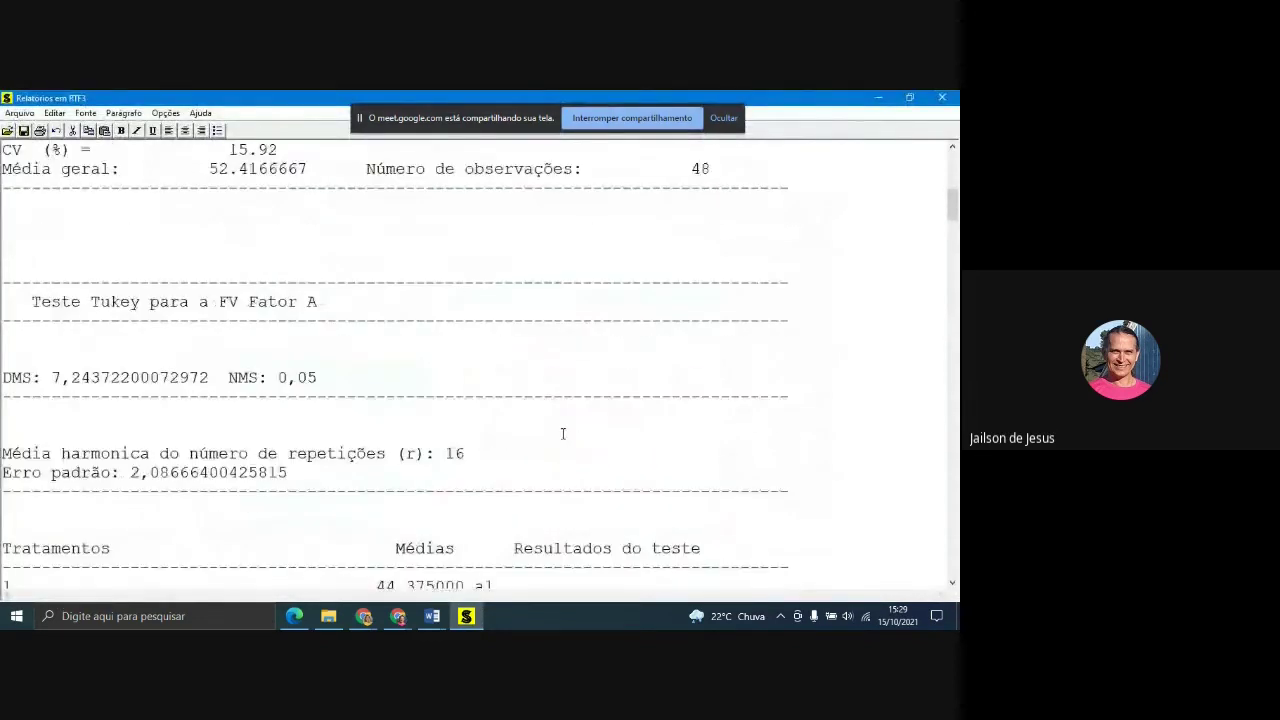
pyautogui.scroll(-6, 561, 431)
pyautogui.scroll(-10, 561, 431)
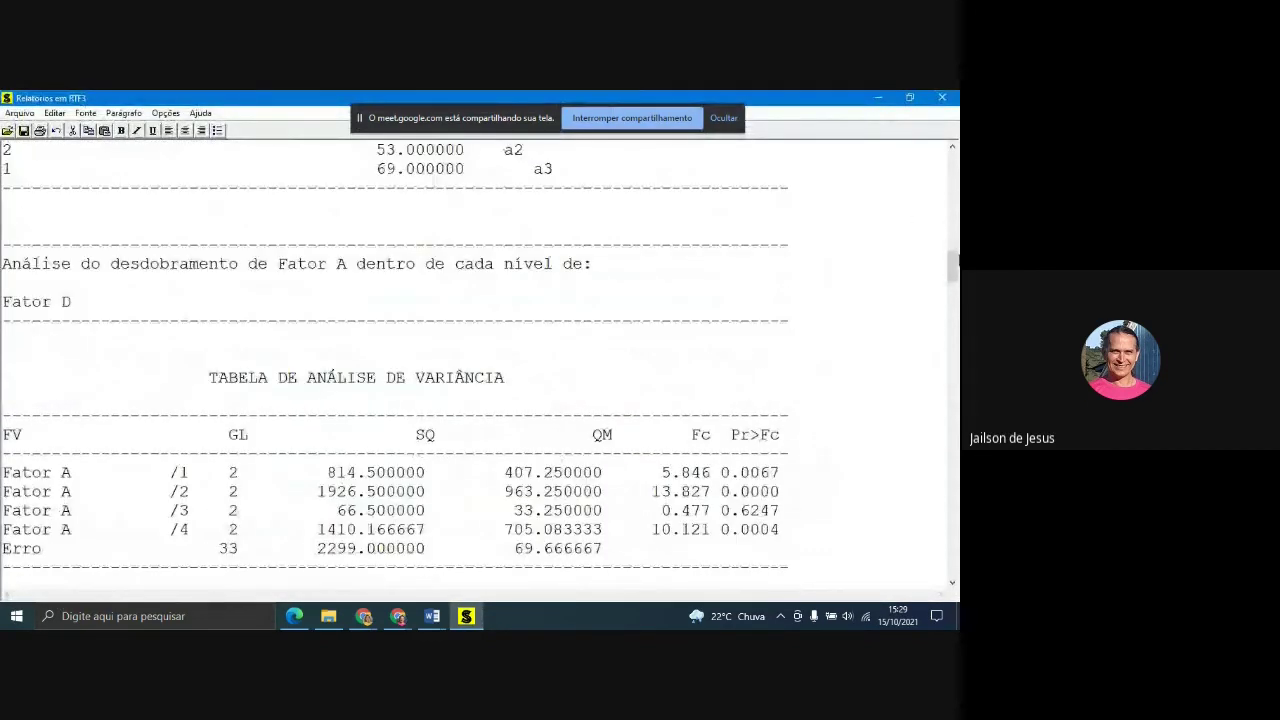
pyautogui.moveTo(952, 262); pyautogui.dragTo(952, 165)
pyautogui.click(909, 97)
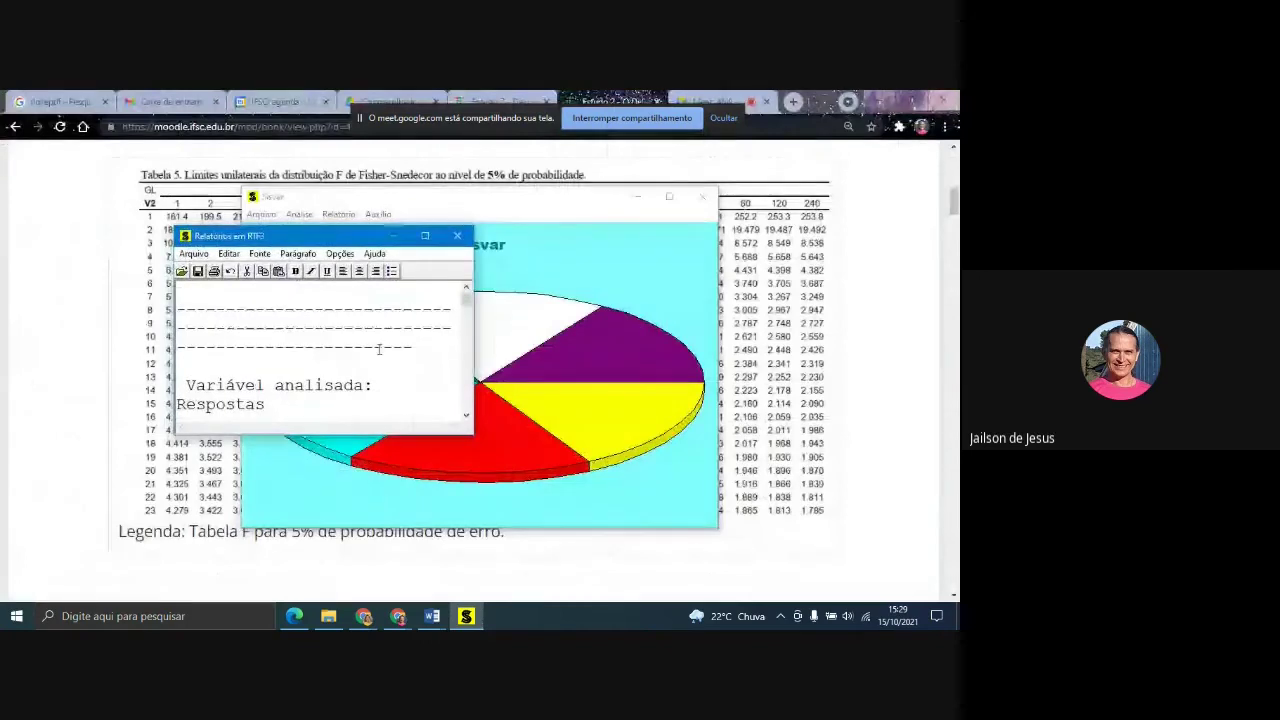
pyautogui.click(392, 236)
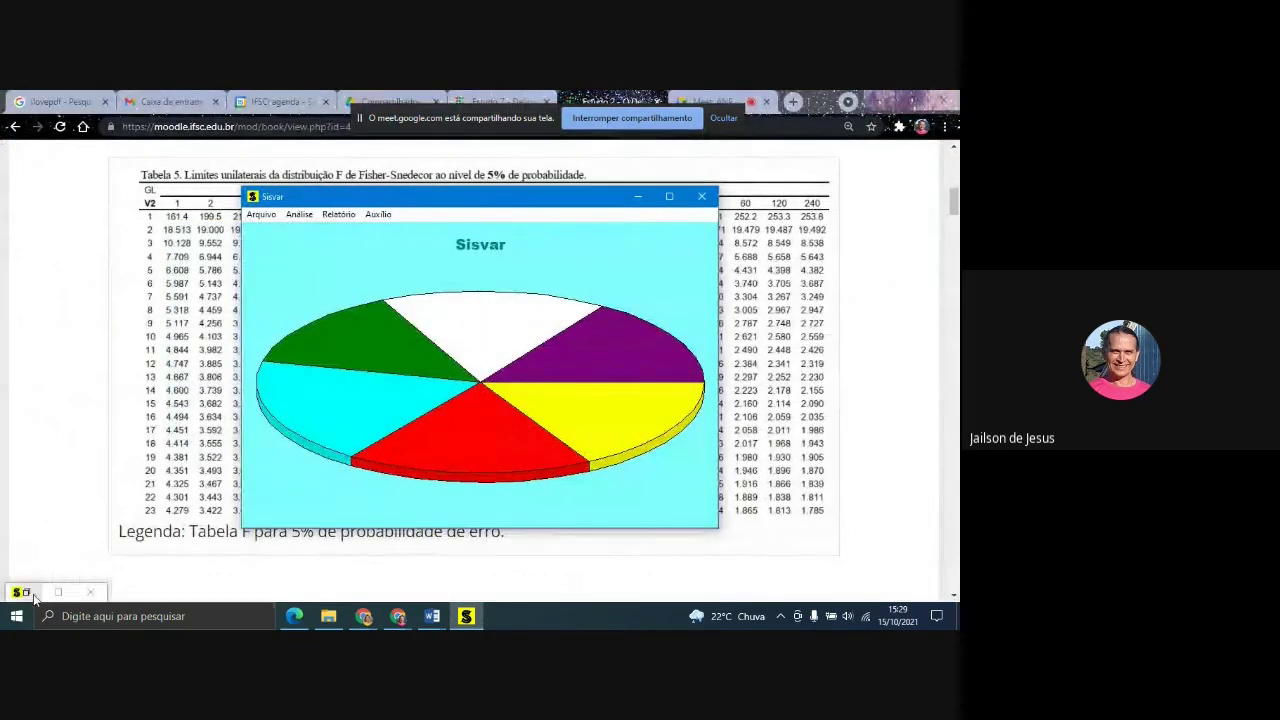
# - Reopen the minimized report, review its variance table and the Tukey tests for Fator A and Fator D, and minimize it again
pyautogui.click(59, 594)
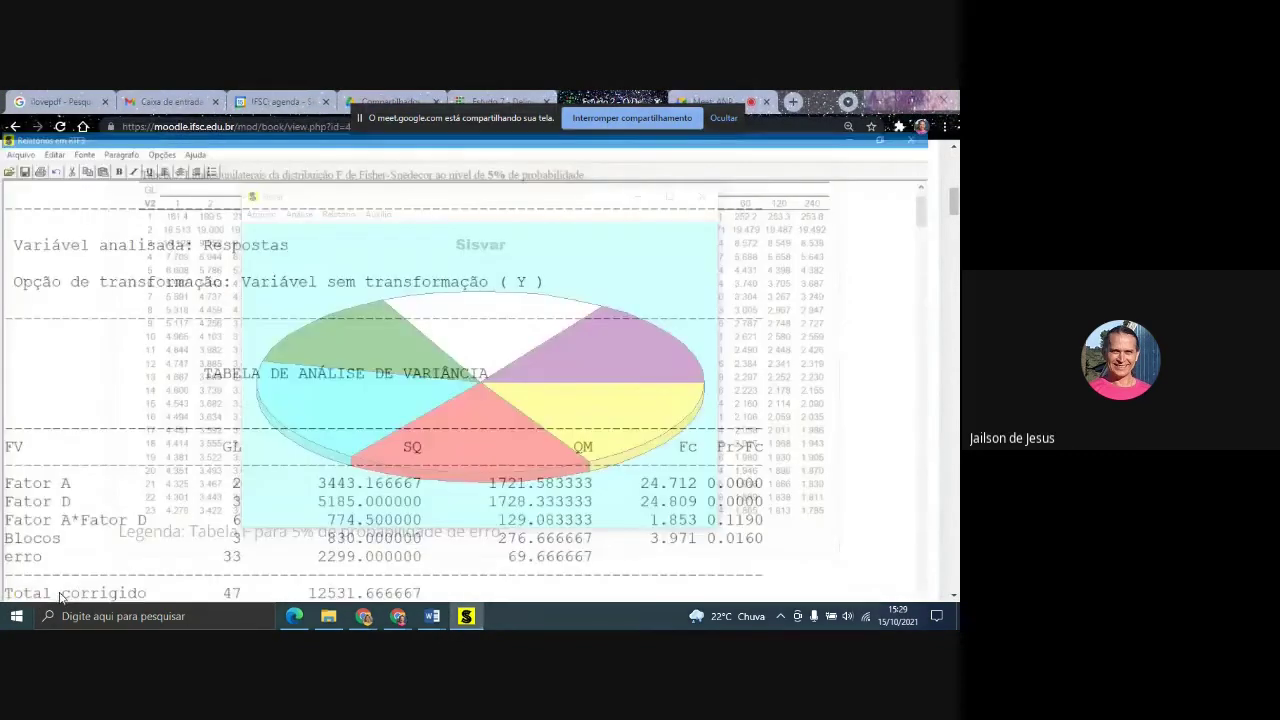
pyautogui.scroll(-15, 314, 286)
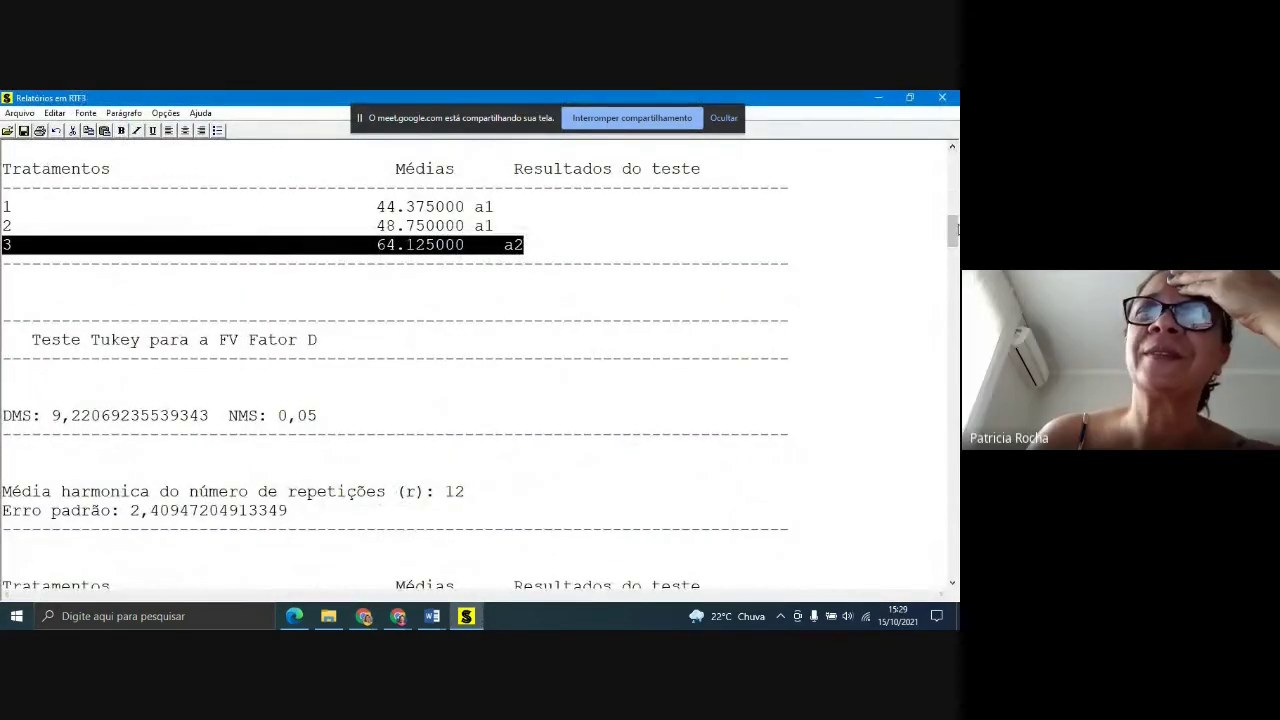
pyautogui.scroll(3, 956, 229)
pyautogui.scroll(-3, 956, 229)
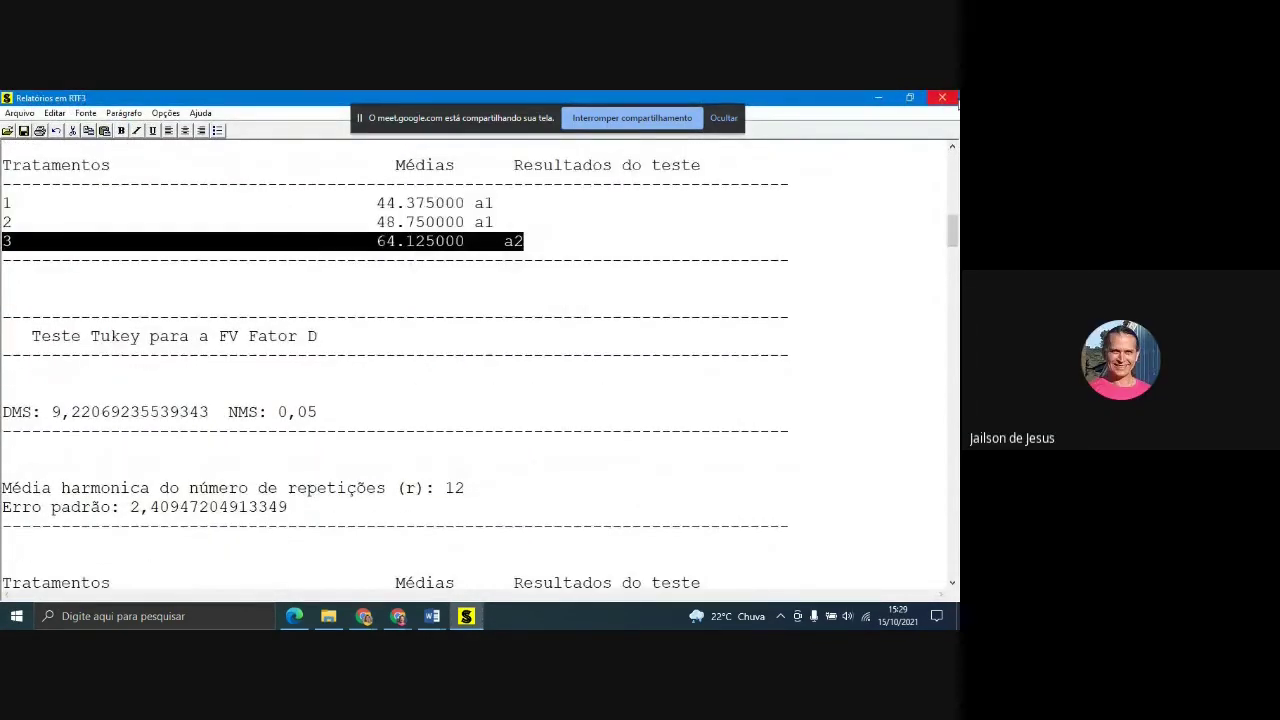
pyautogui.scroll(-3, 954, 240)
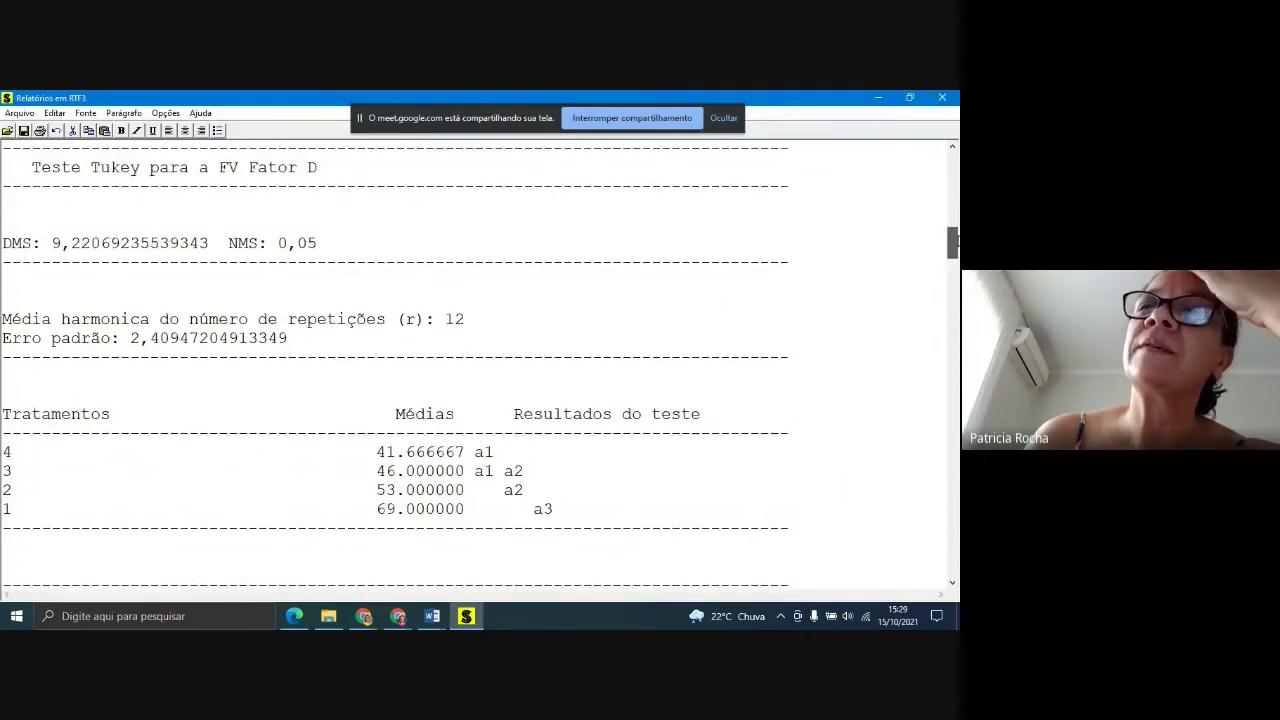
pyautogui.moveTo(955, 240); pyautogui.dragTo(955, 178)
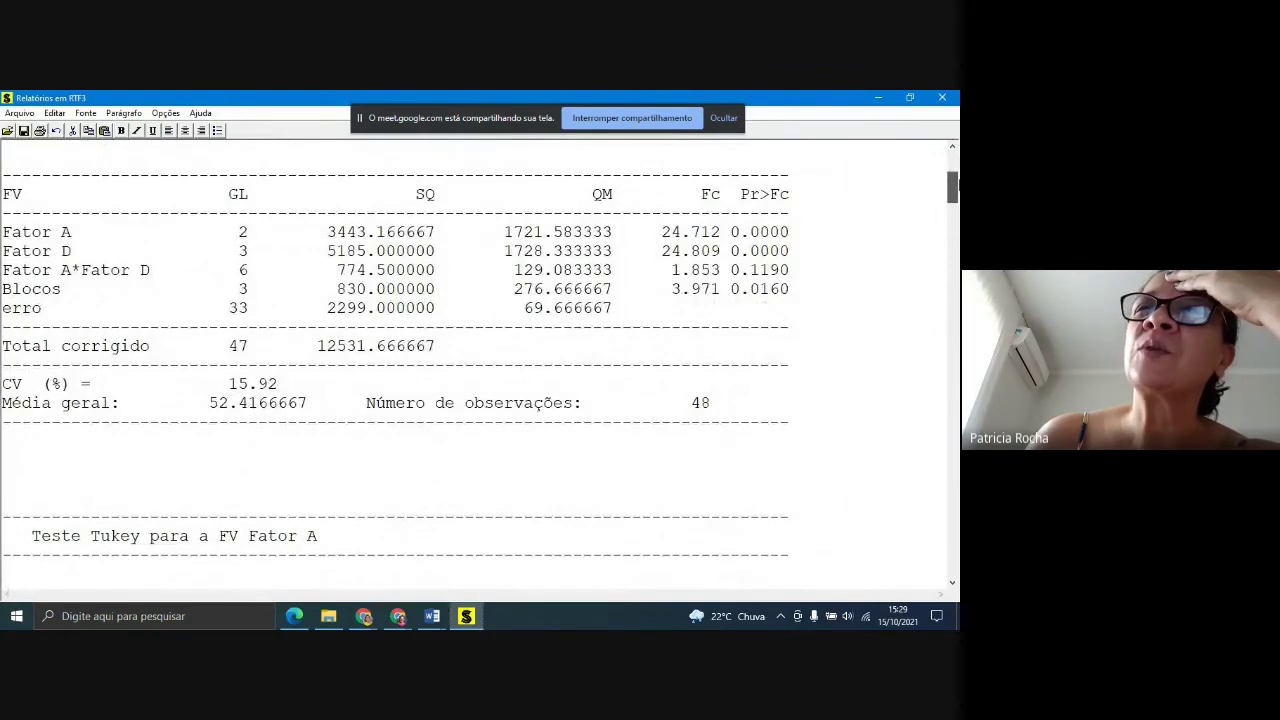
pyautogui.moveTo(955, 178); pyautogui.dragTo(956, 157)
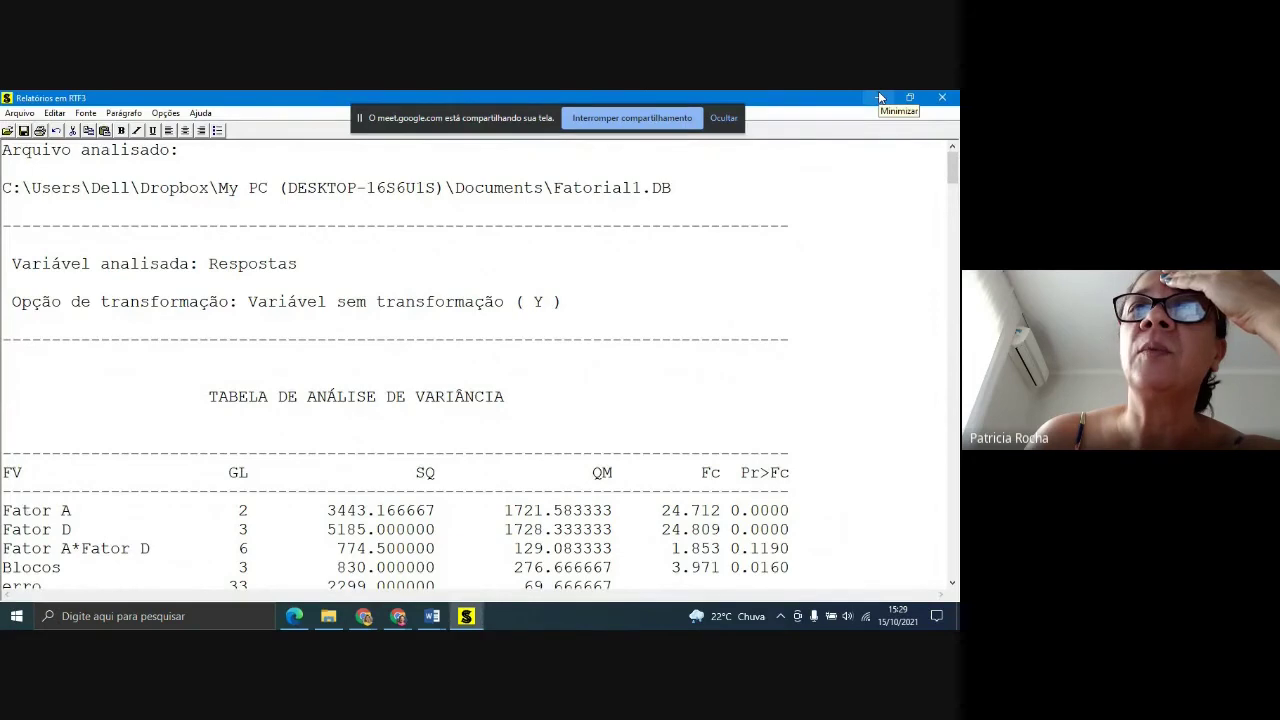
pyautogui.scroll(-1, 731, 273)
pyautogui.scroll(-15, 731, 273)
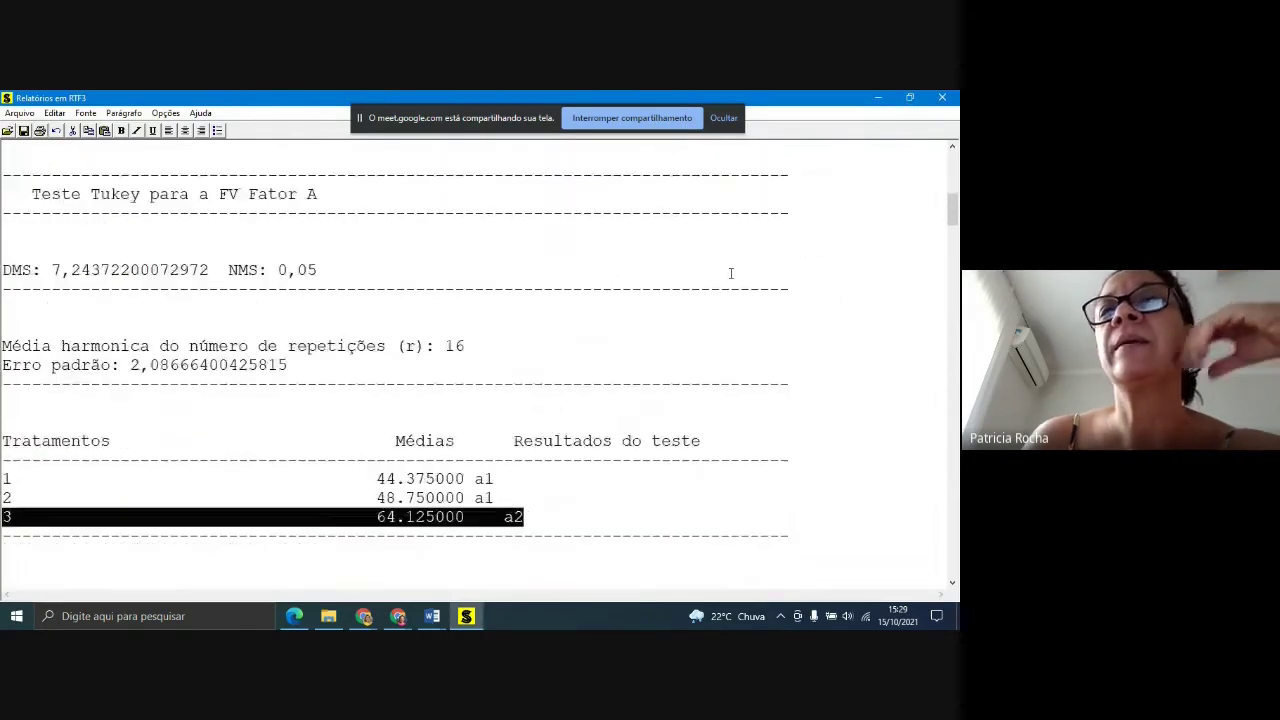
pyautogui.moveTo(952, 240); pyautogui.dragTo(952, 160)
pyautogui.click(876, 98)
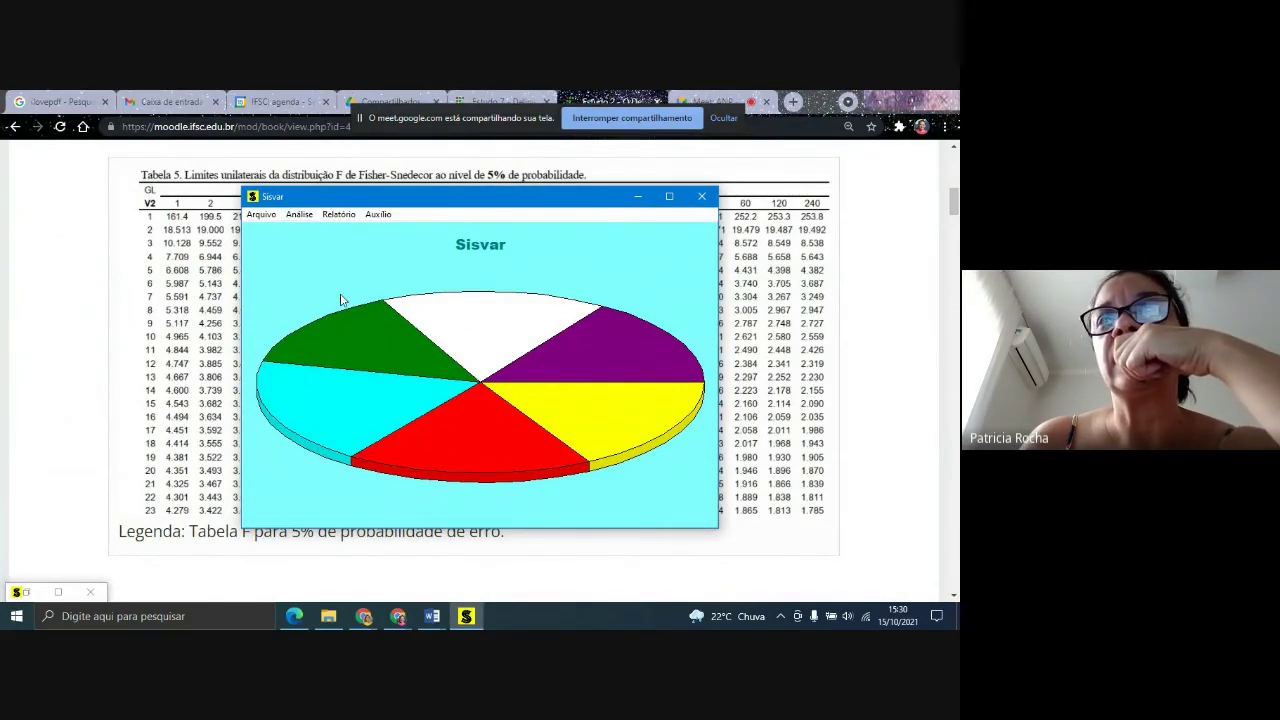
# - Start a new analysis of variance and load the Fatorial1 data file
pyautogui.click(302, 217)
pyautogui.click(437, 314)
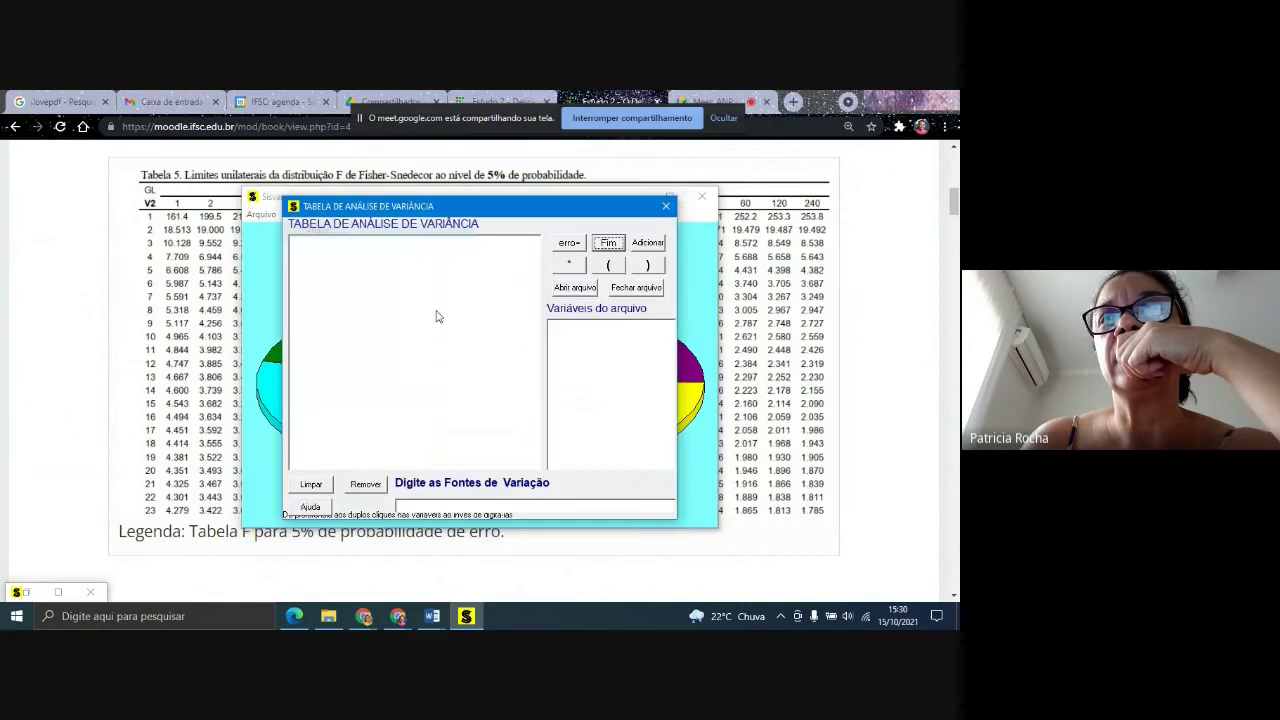
pyautogui.click(578, 288)
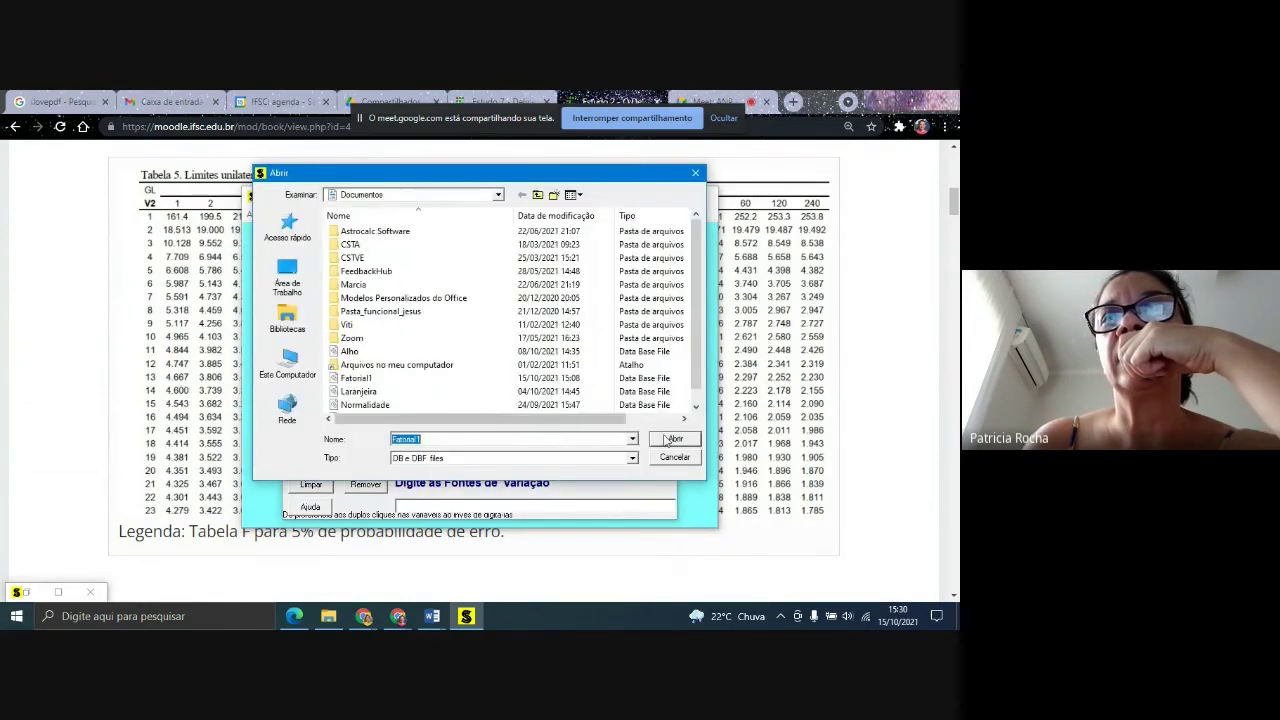
pyautogui.click(670, 440)
# - Add Fator A, Fator D and Blocos as sources of variation in the table
pyautogui.doubleClick(562, 325)
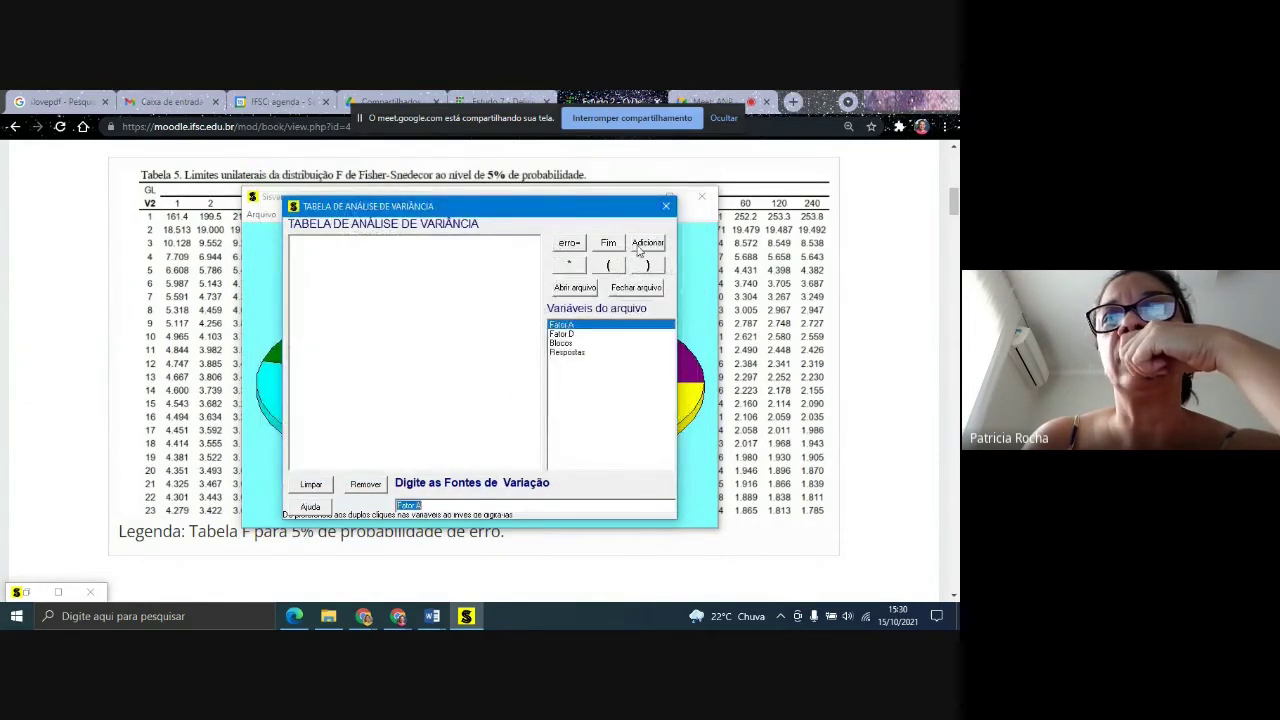
pyautogui.click(647, 243)
pyautogui.doubleClick(562, 334)
pyautogui.click(648, 243)
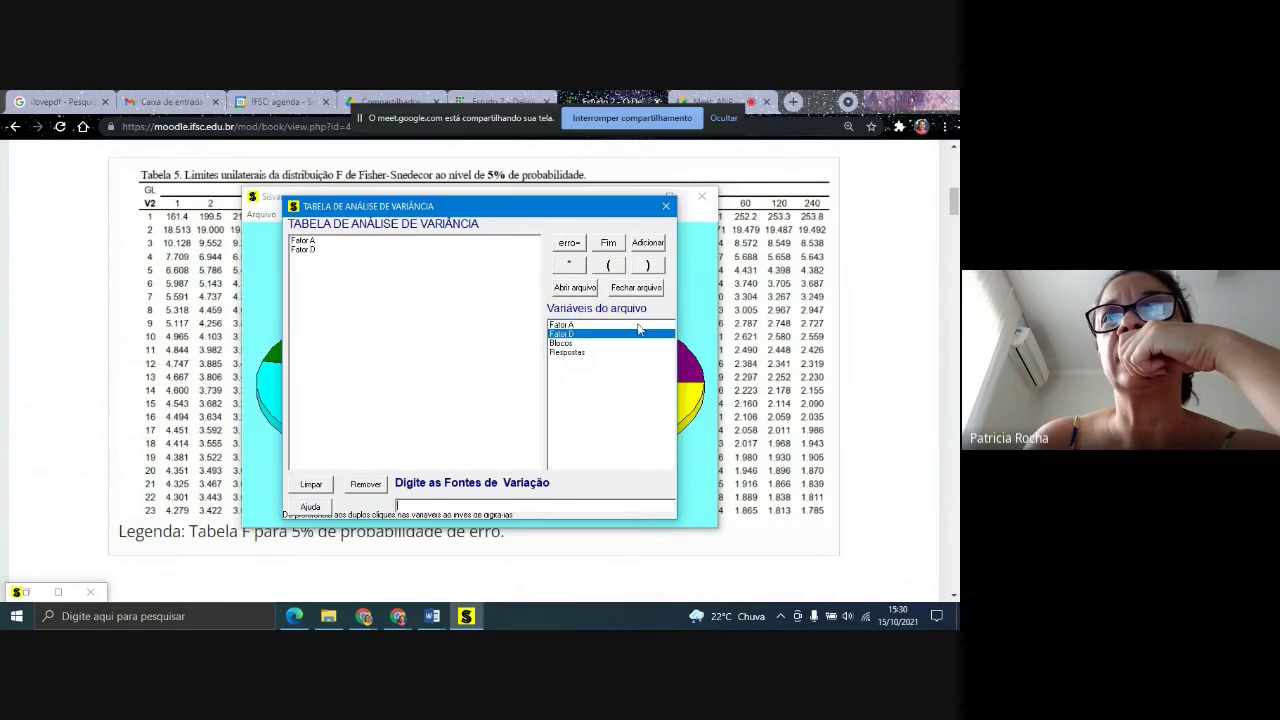
pyautogui.doubleClick(563, 343)
pyautogui.press('Return')
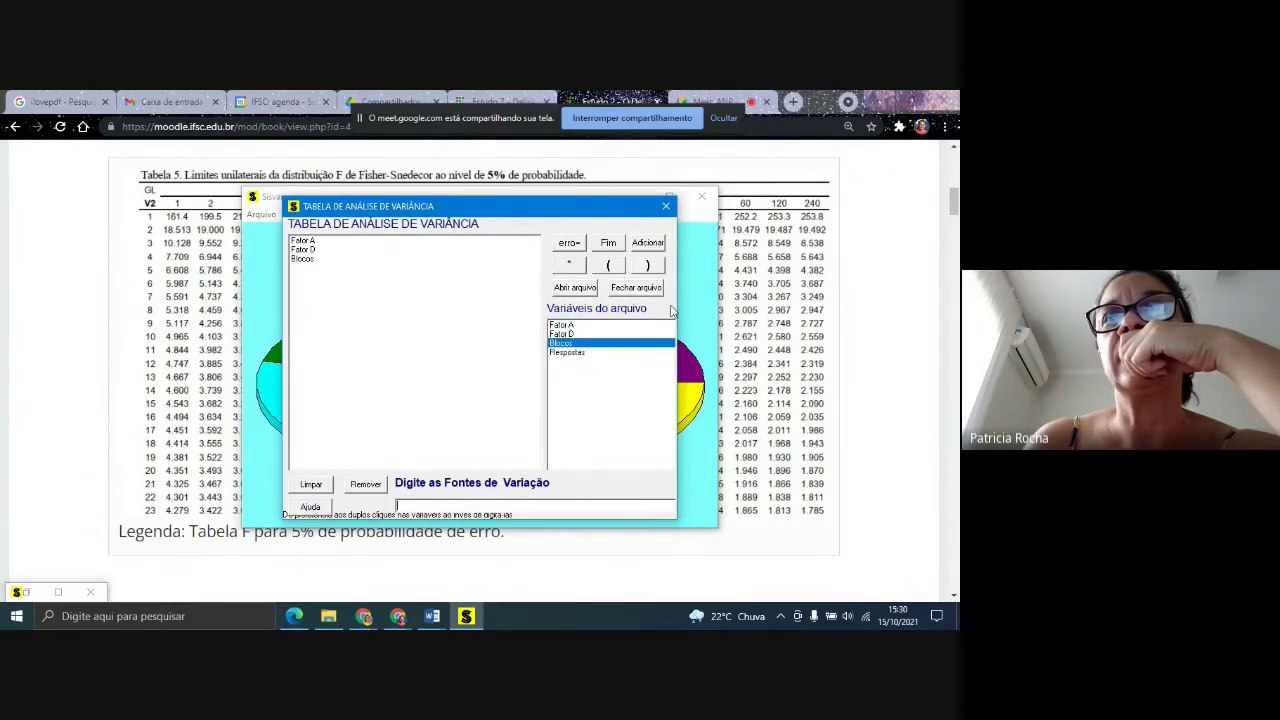
# - Add the Fator A*Fator D interaction as a source of variation and finalize the list of sources
pyautogui.doubleClick(562, 325)
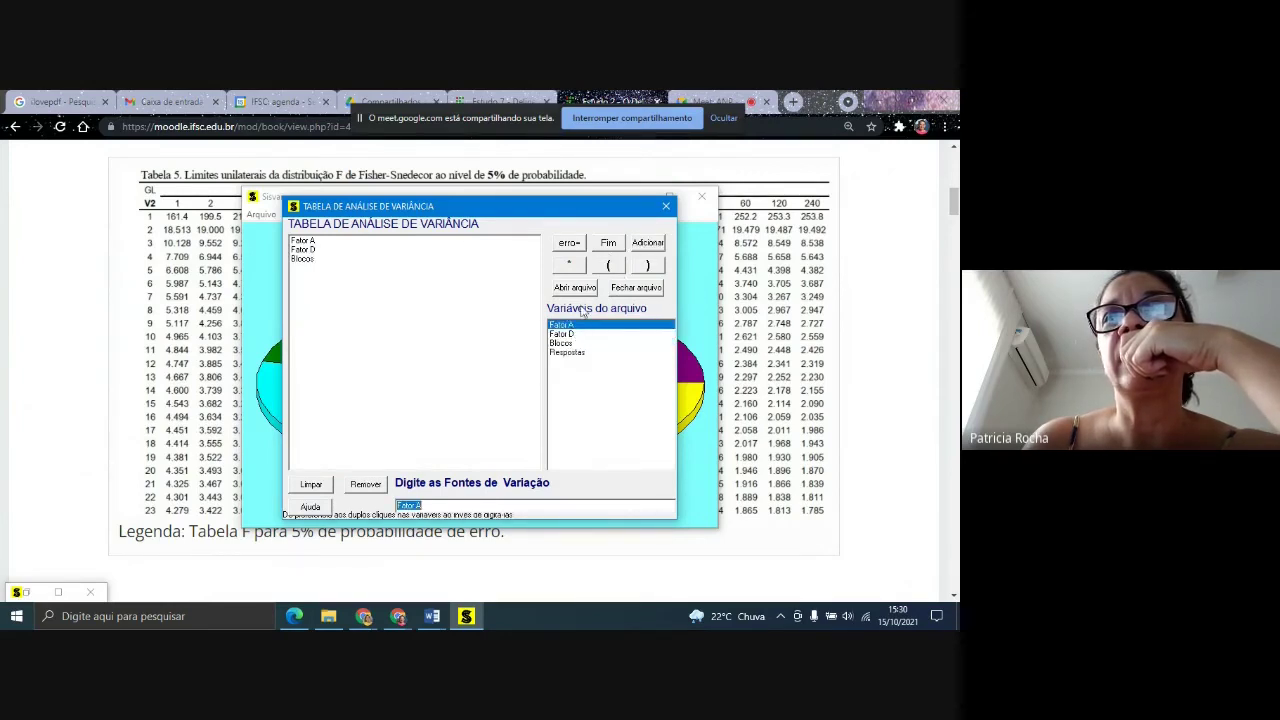
pyautogui.click(569, 264)
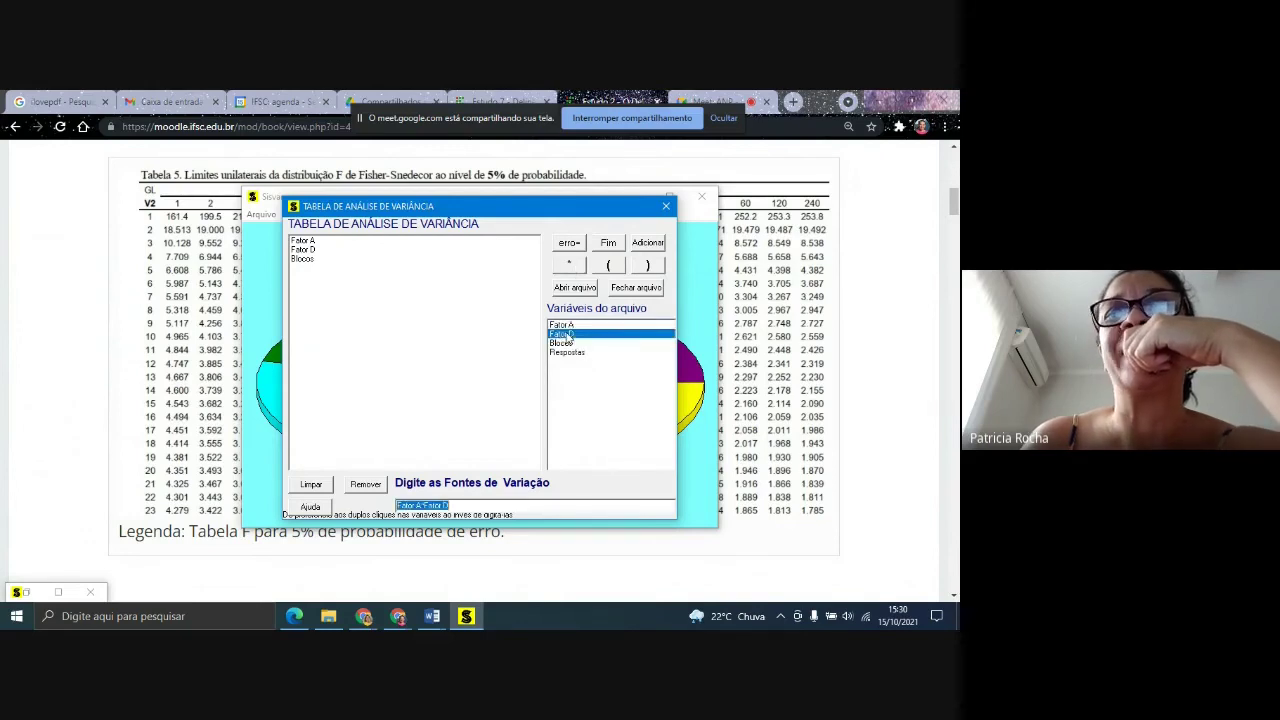
pyautogui.doubleClick(563, 334)
pyautogui.click(647, 243)
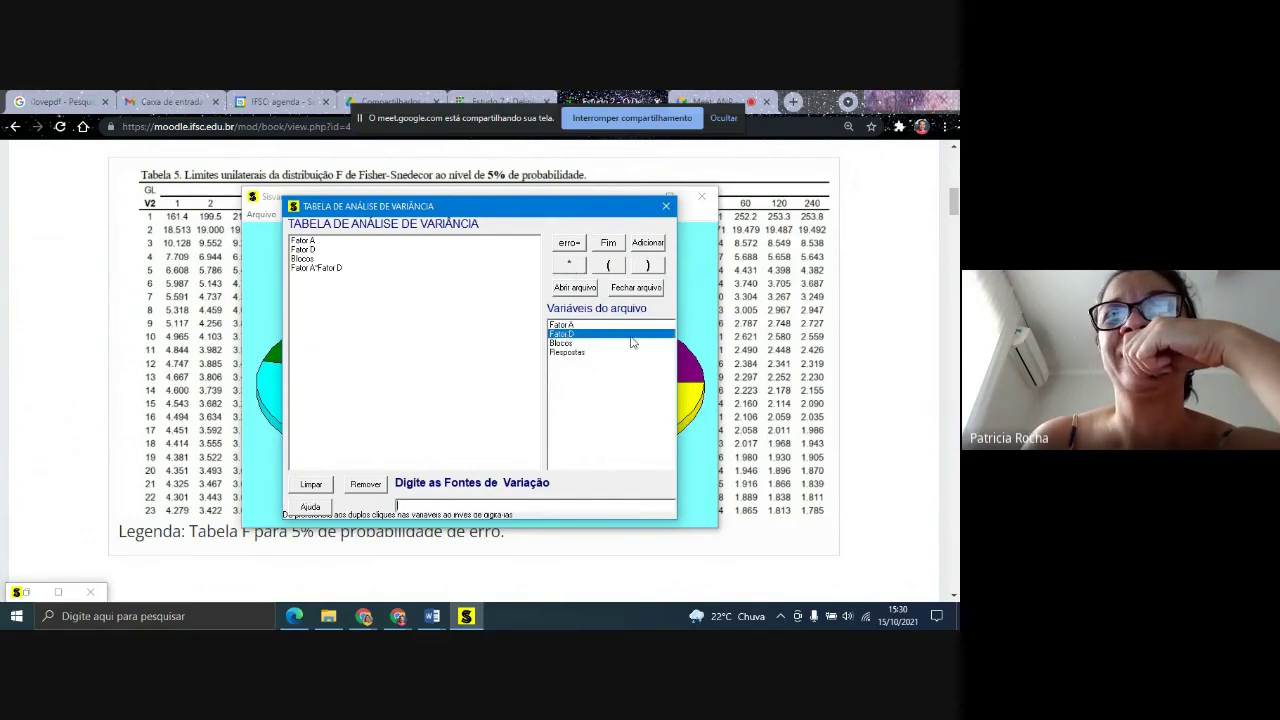
pyautogui.click(608, 243)
pyautogui.click(450, 386)
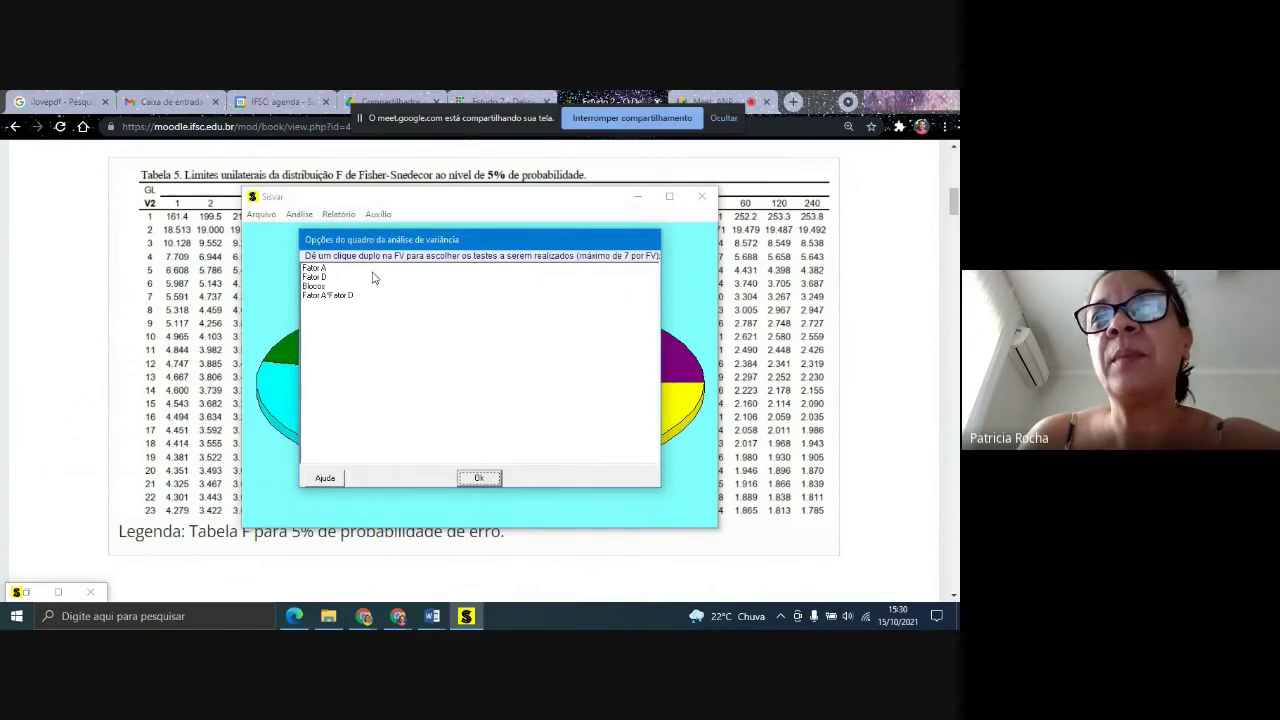
# - Assign the Tukey test at a 0.05 significance level to both Fator A and Fator D
pyautogui.doubleClick(324, 268)
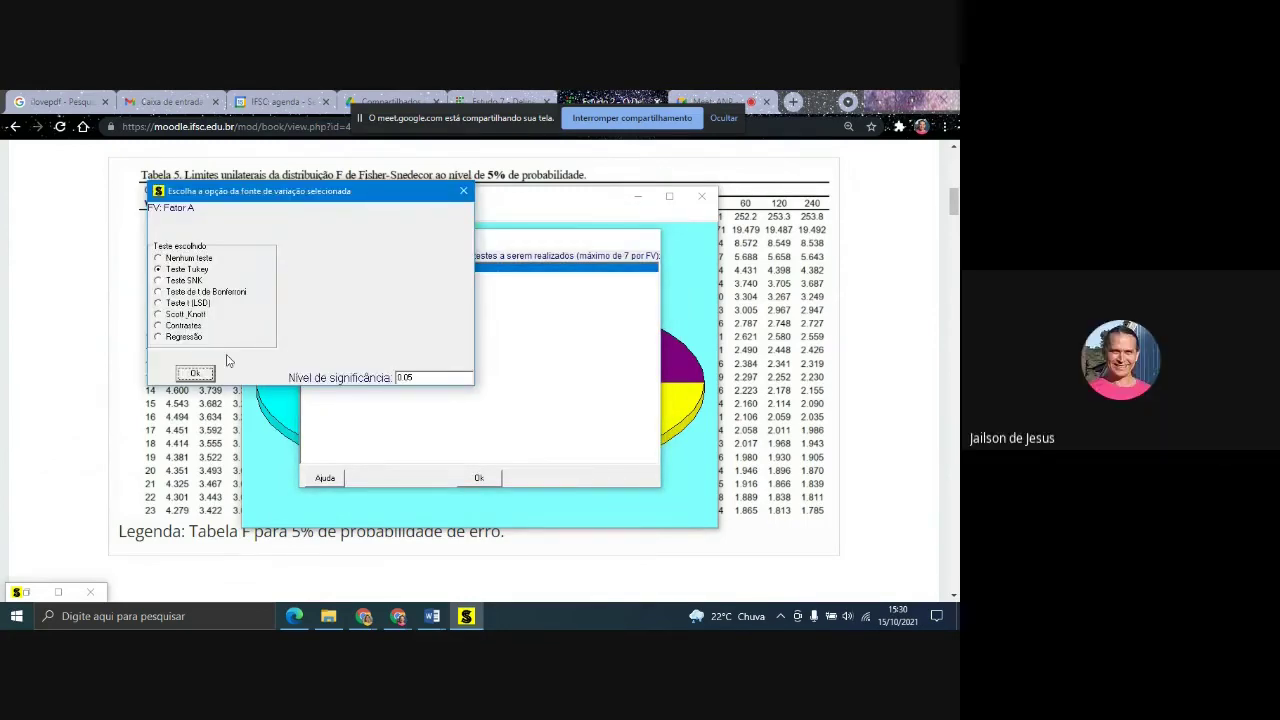
pyautogui.press('Return')
pyautogui.doubleClick(321, 279)
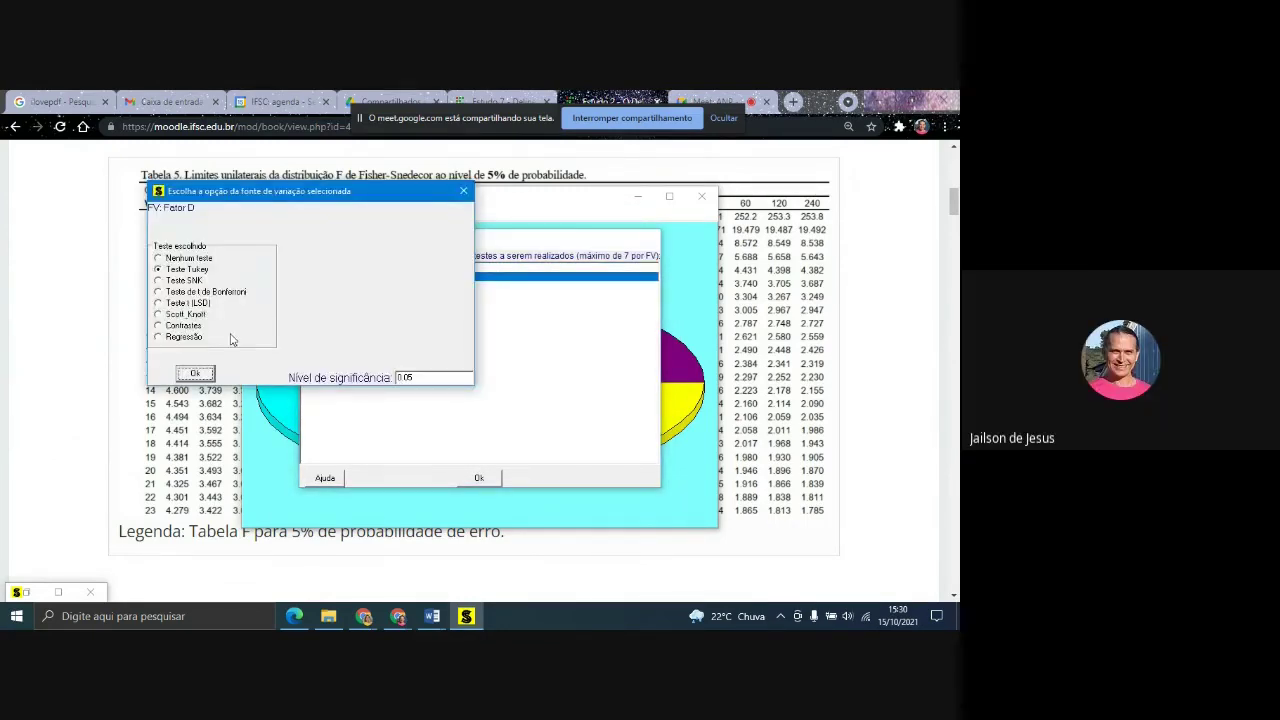
pyautogui.click(195, 373)
# - Set the Fator A*Fator D interaction to unfold Fator A with the Tukey test at 0.05 significance
pyautogui.doubleClick(323, 296)
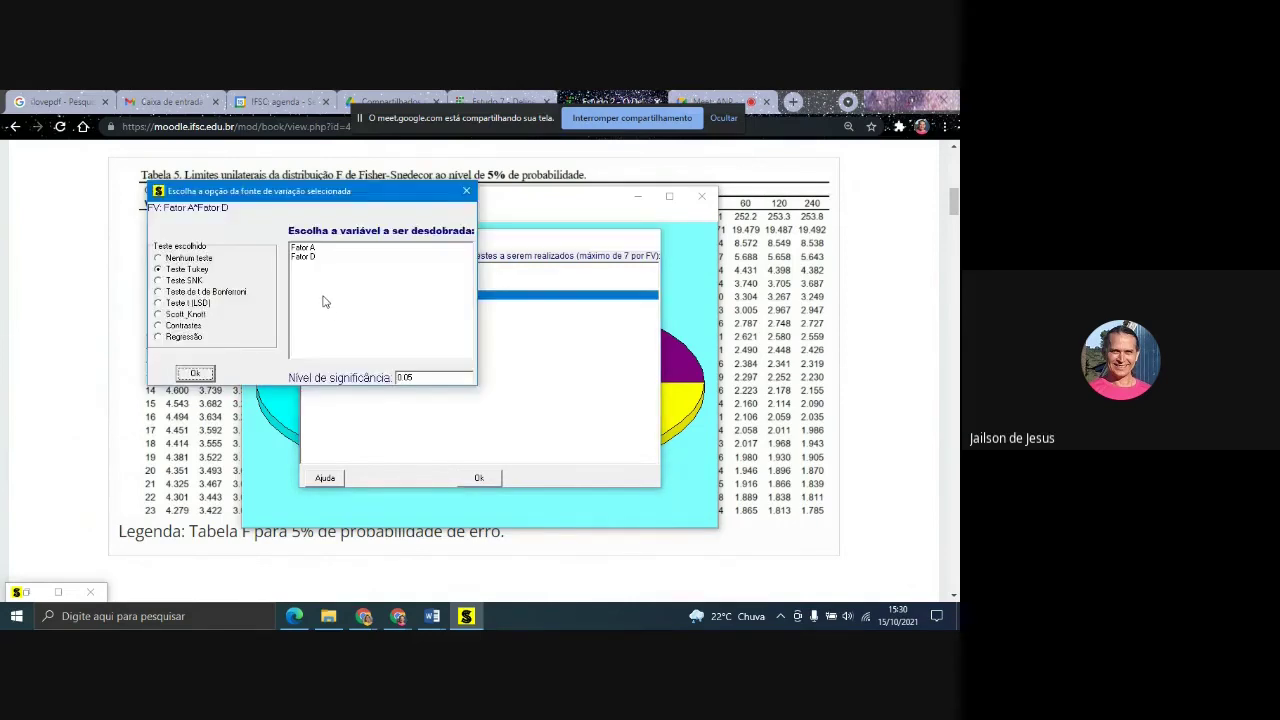
pyautogui.click(308, 248)
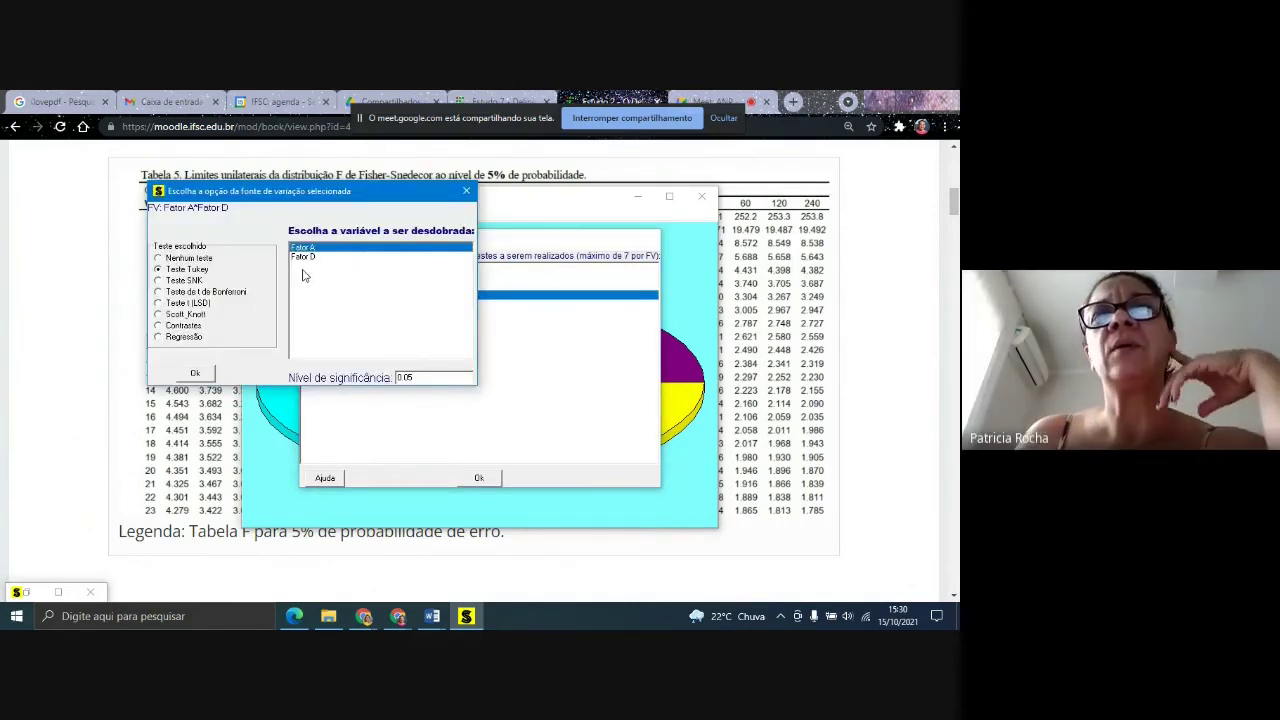
pyautogui.click(195, 373)
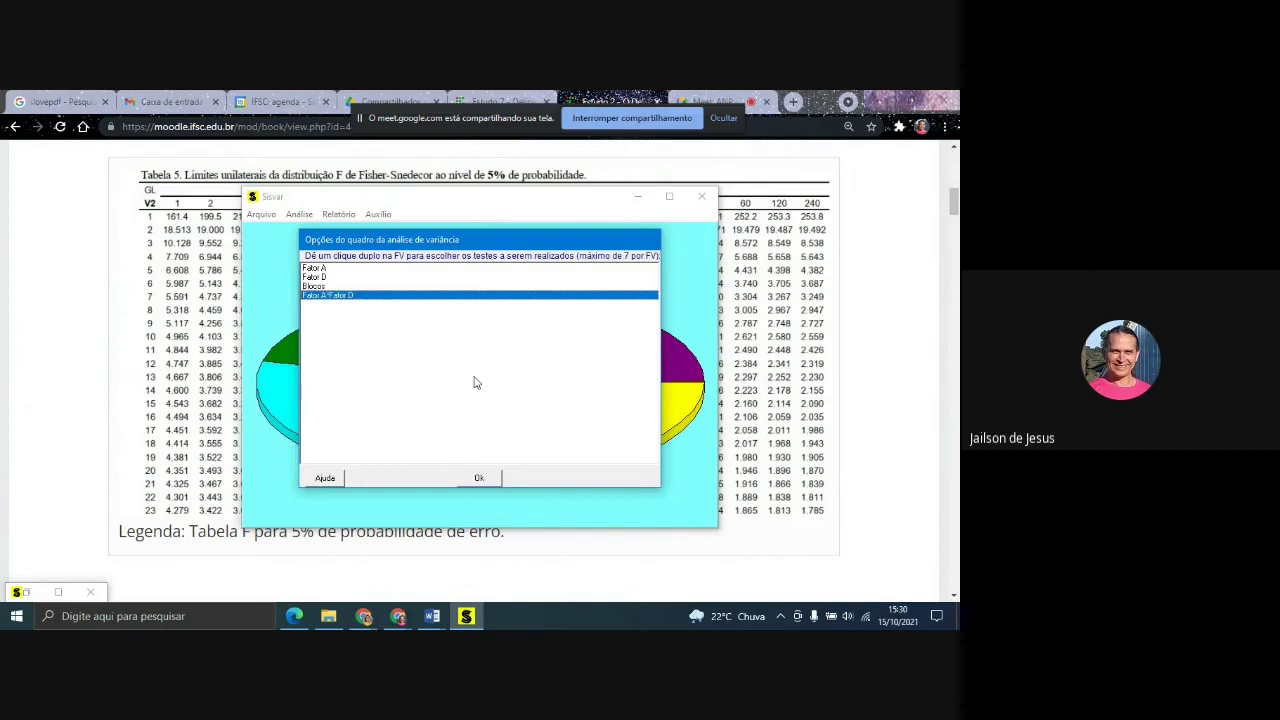
pyautogui.doubleClick(345, 300)
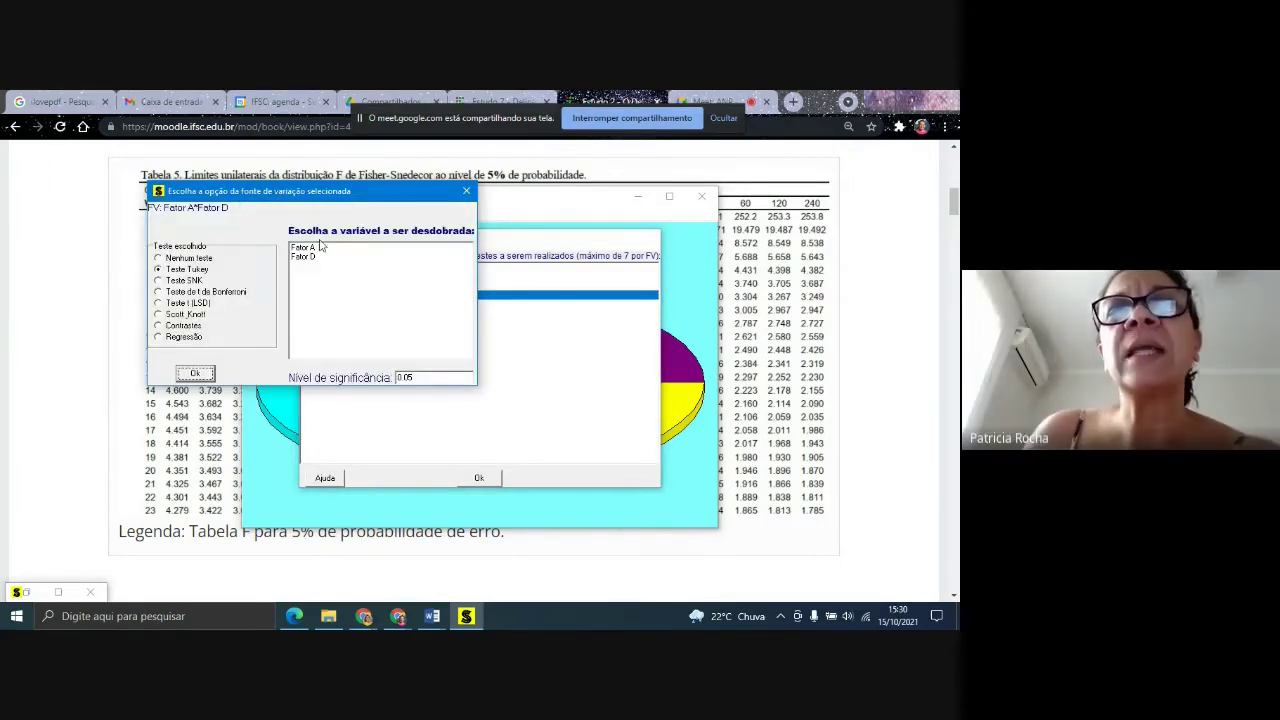
pyautogui.click(313, 248)
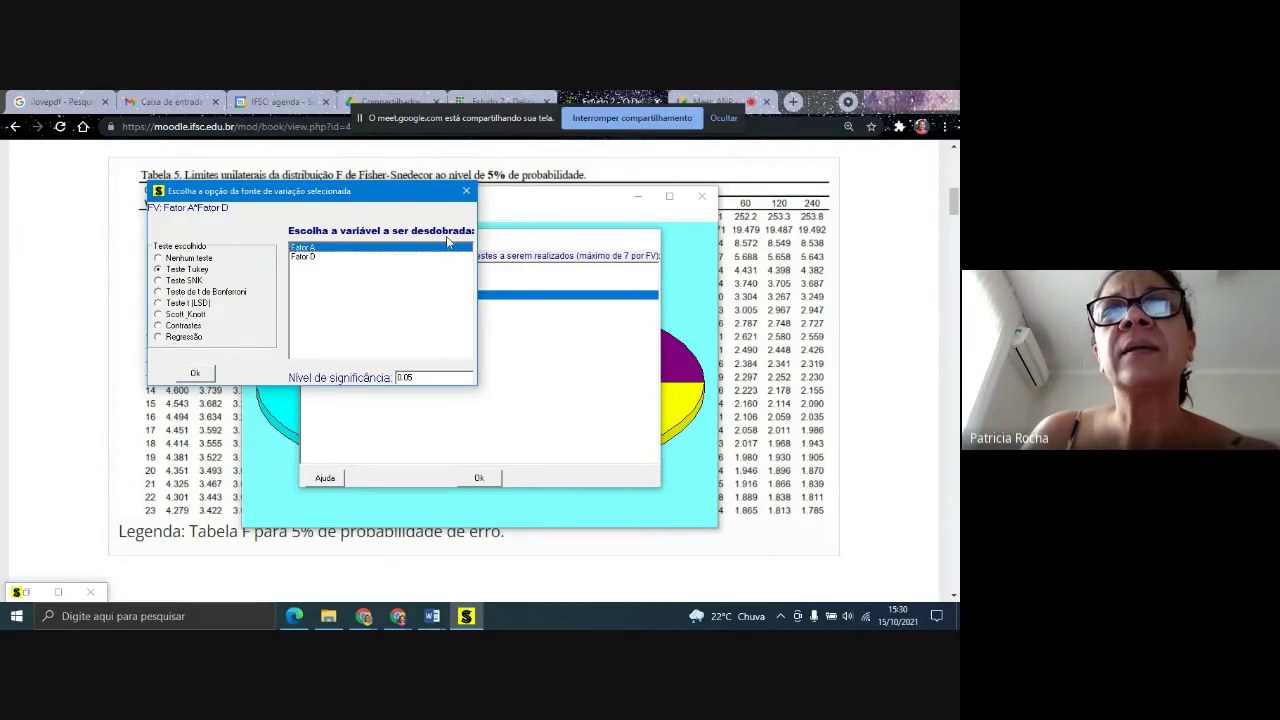
pyautogui.click(466, 193)
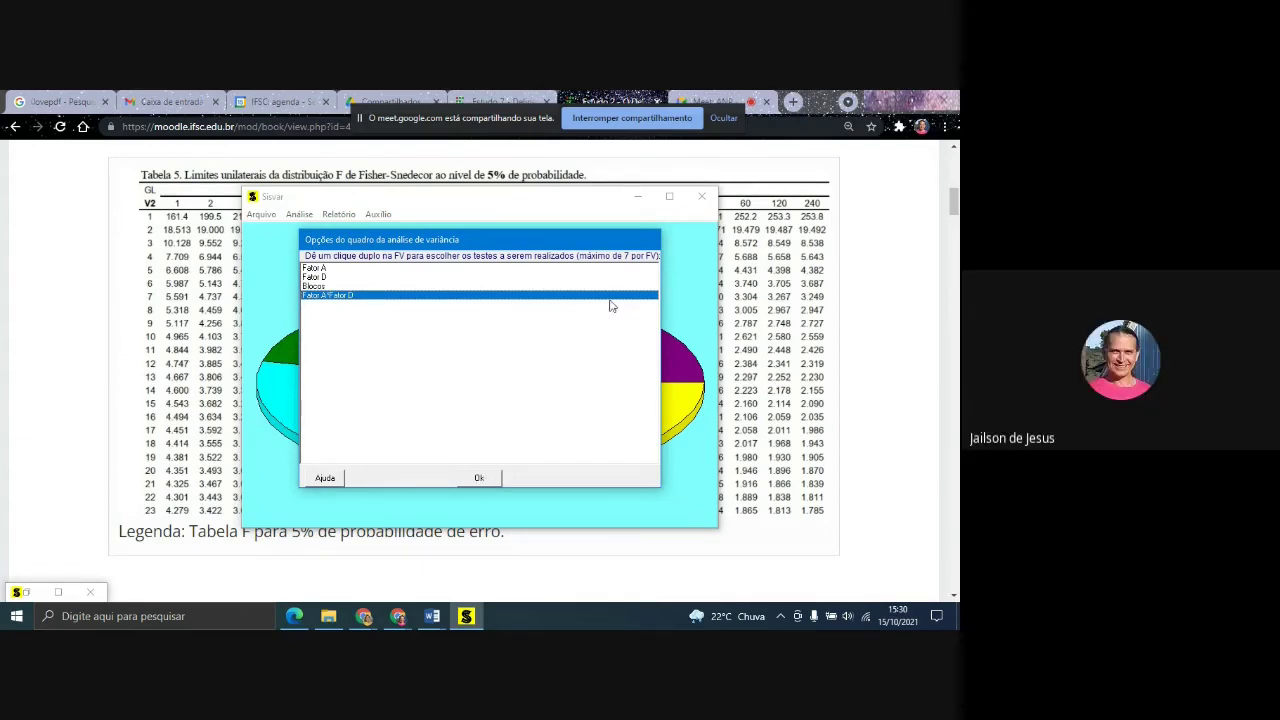
# - Run the analysis on the Respostas variable without transformation, and close the resulting report without saving it
pyautogui.click(477, 478)
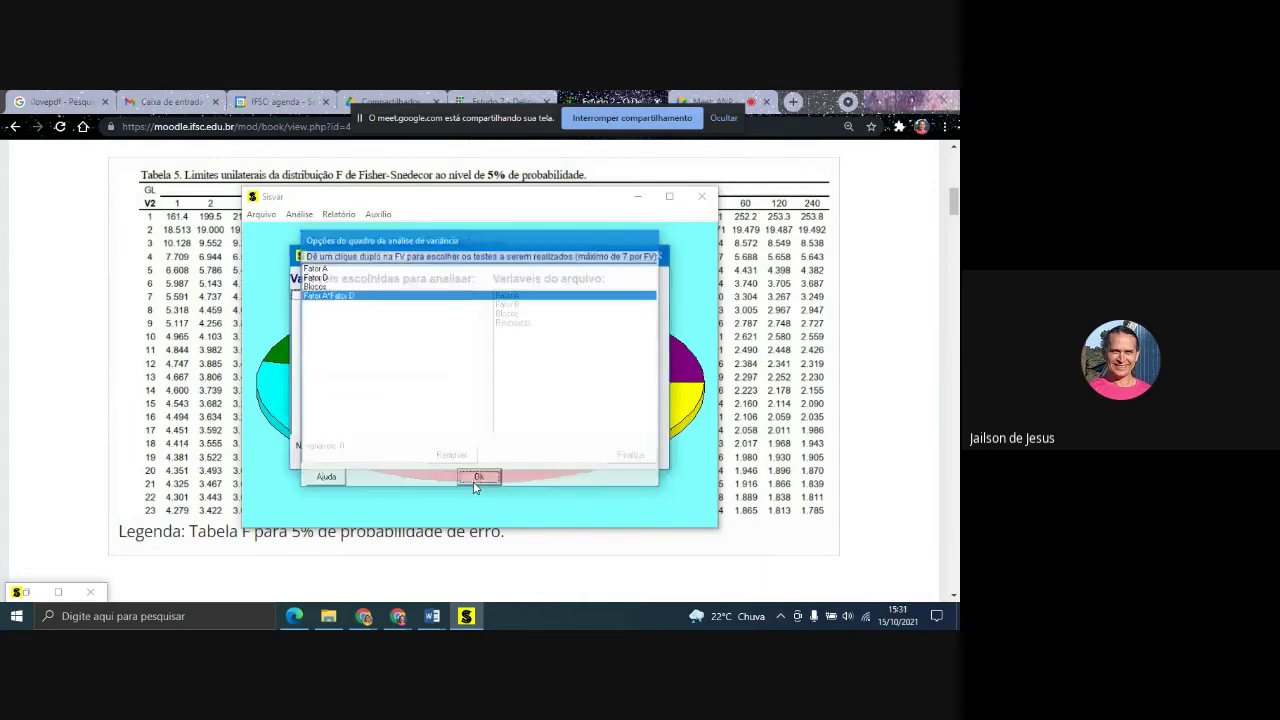
pyautogui.doubleClick(528, 326)
pyautogui.click(623, 456)
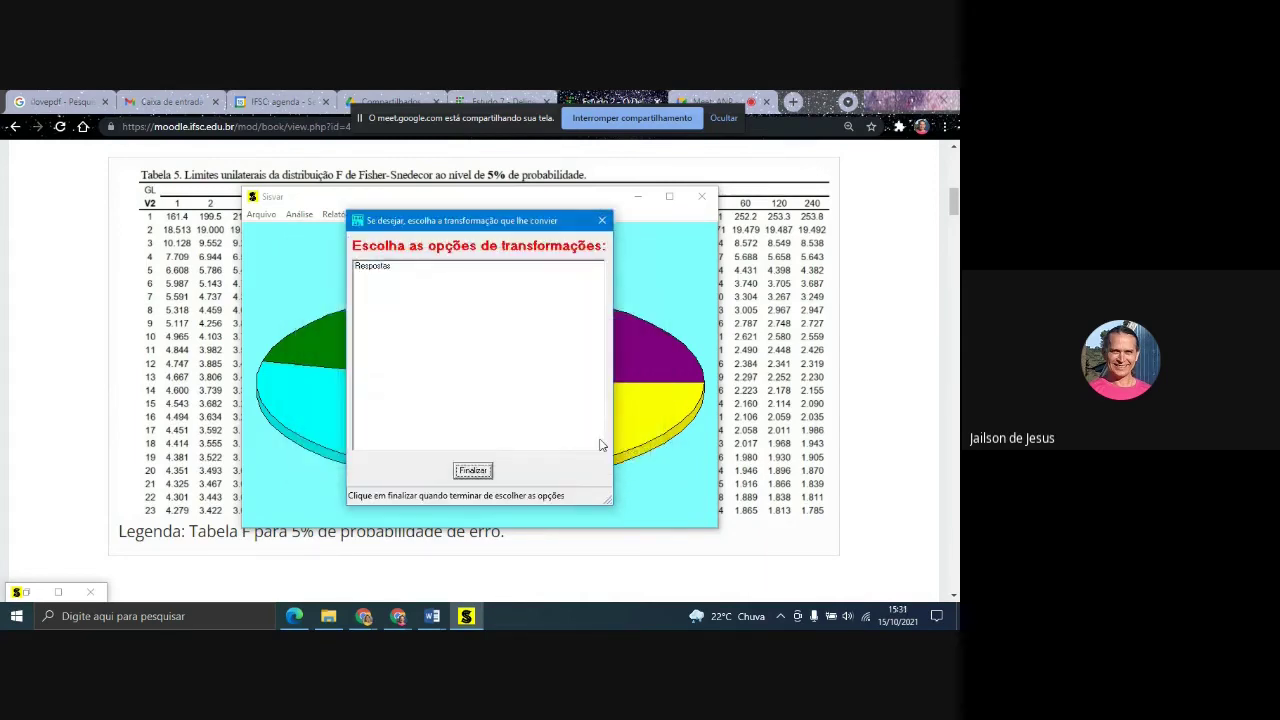
pyautogui.click(474, 468)
pyautogui.click(480, 380)
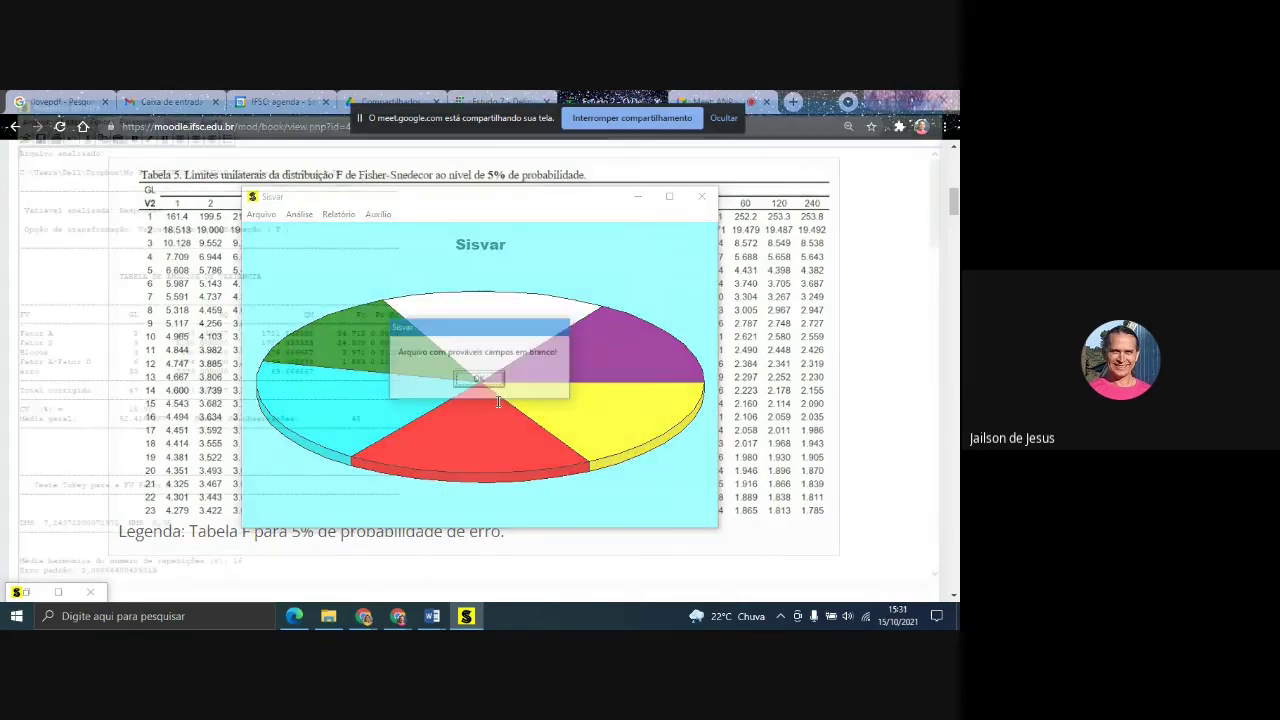
pyautogui.click(944, 95)
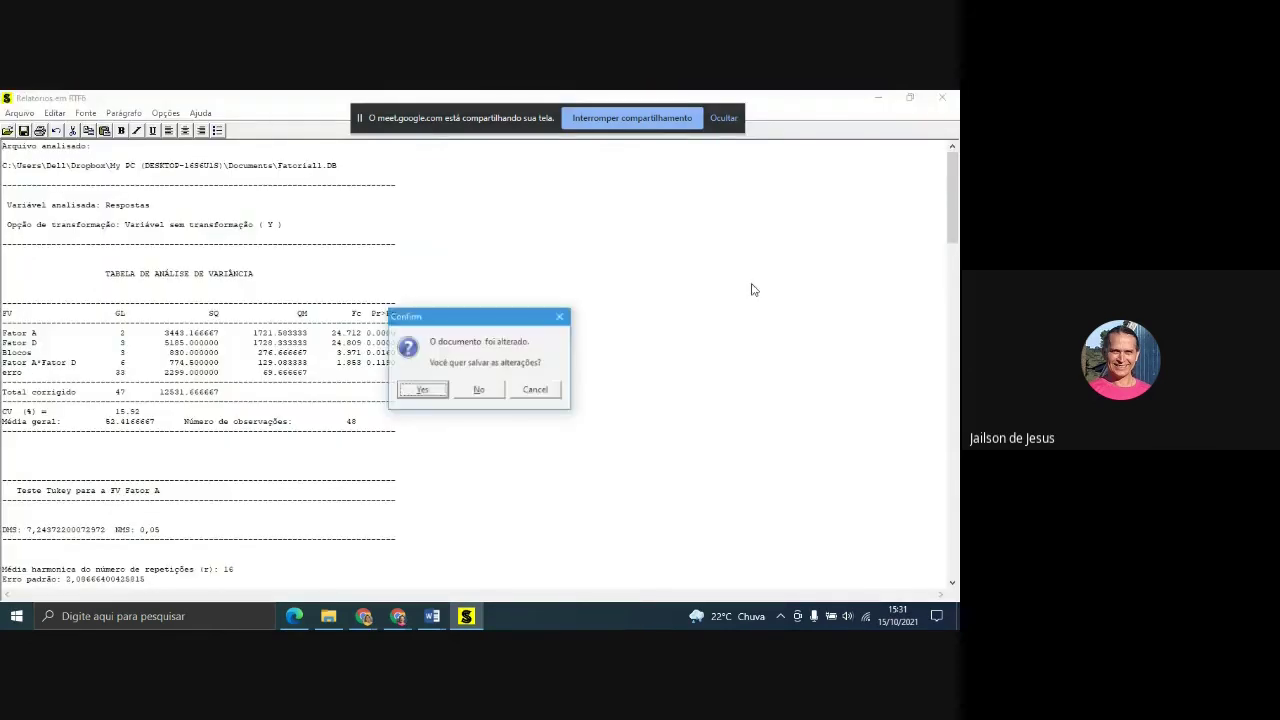
pyautogui.click(488, 389)
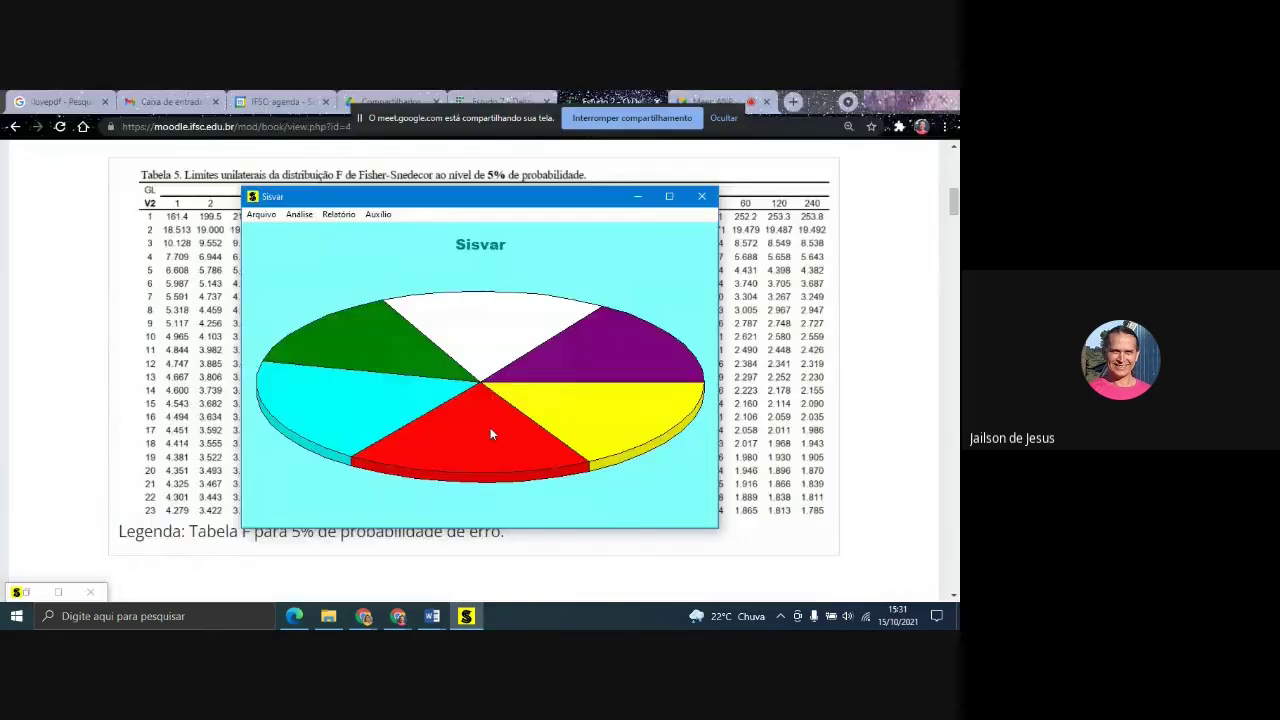
# - Start a new analysis of variance and load the Fatorial1 data file
pyautogui.click(299, 214)
pyautogui.click(313, 230)
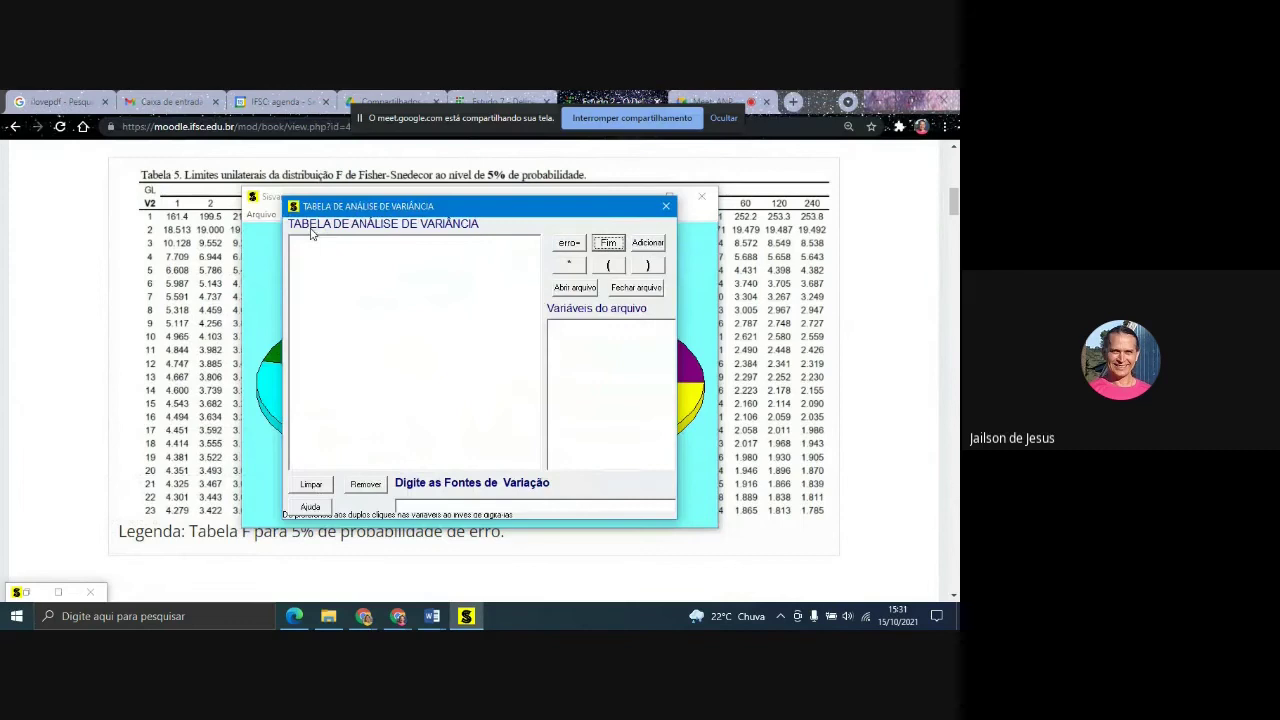
pyautogui.click(592, 287)
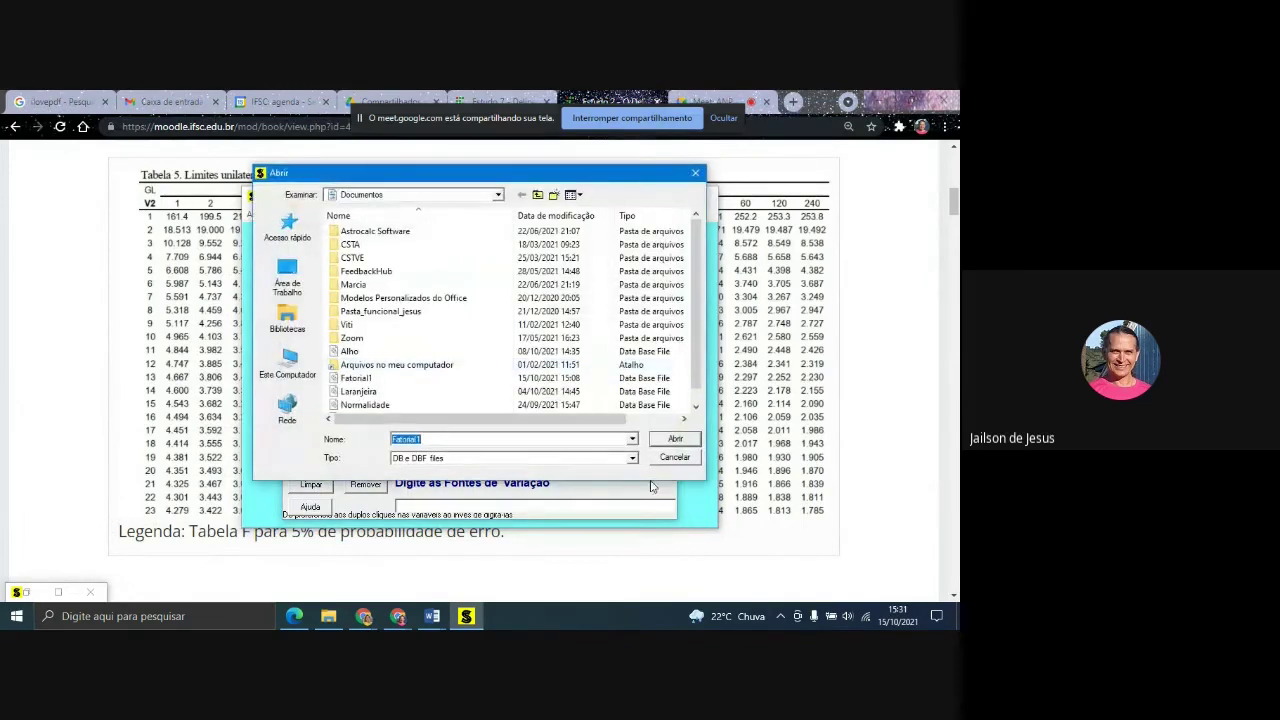
pyautogui.click(670, 442)
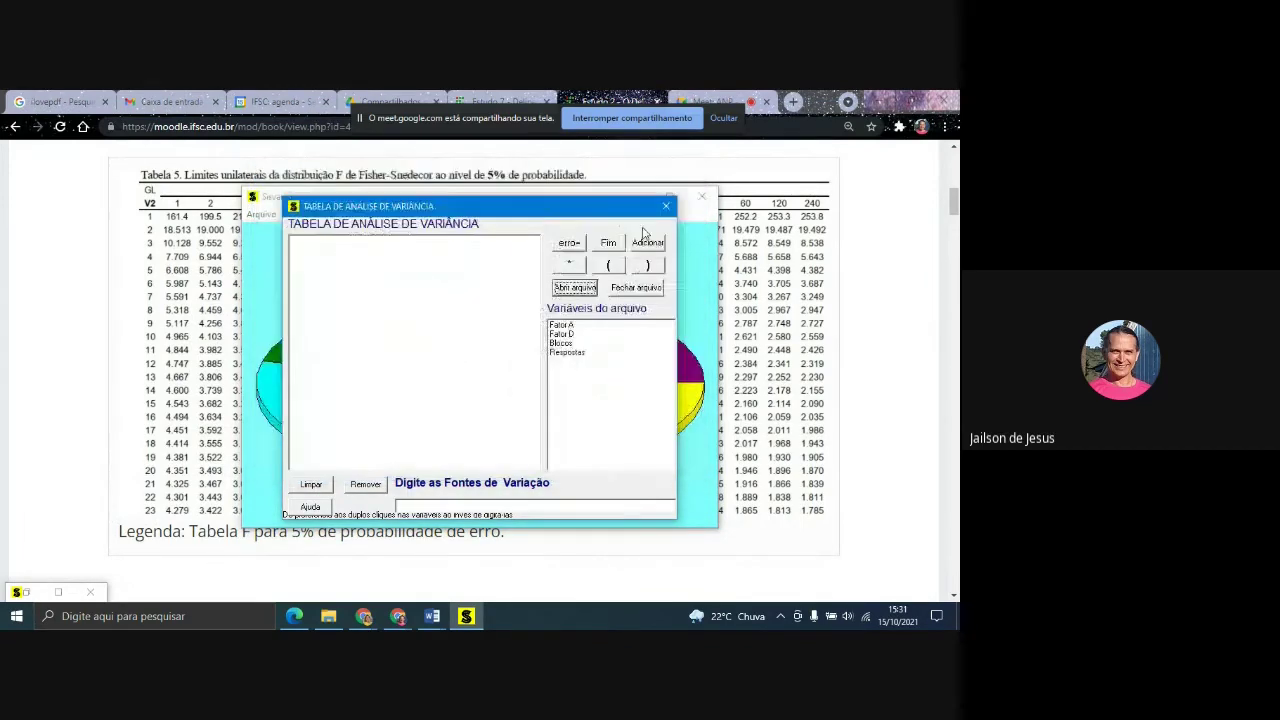
# - Add Fator A and Fator D as sources of variation in the analysis table
pyautogui.doubleClick(561, 326)
pyautogui.click(637, 249)
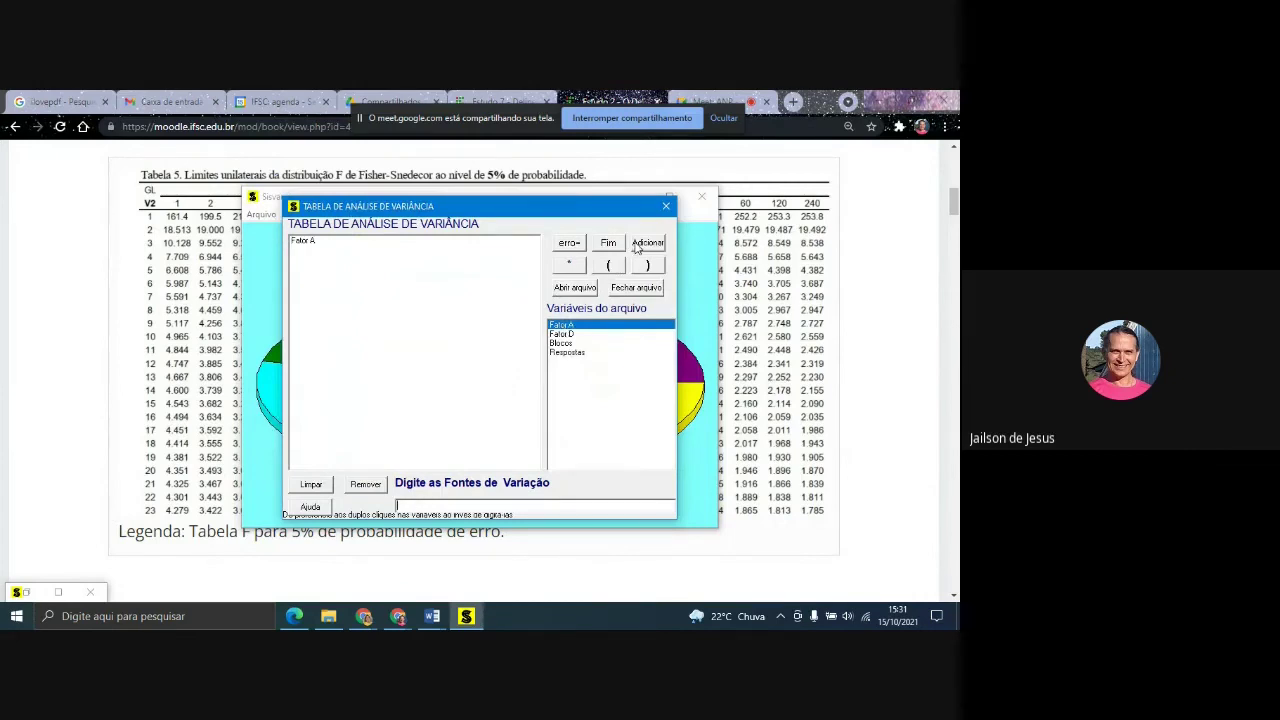
pyautogui.doubleClick(575, 335)
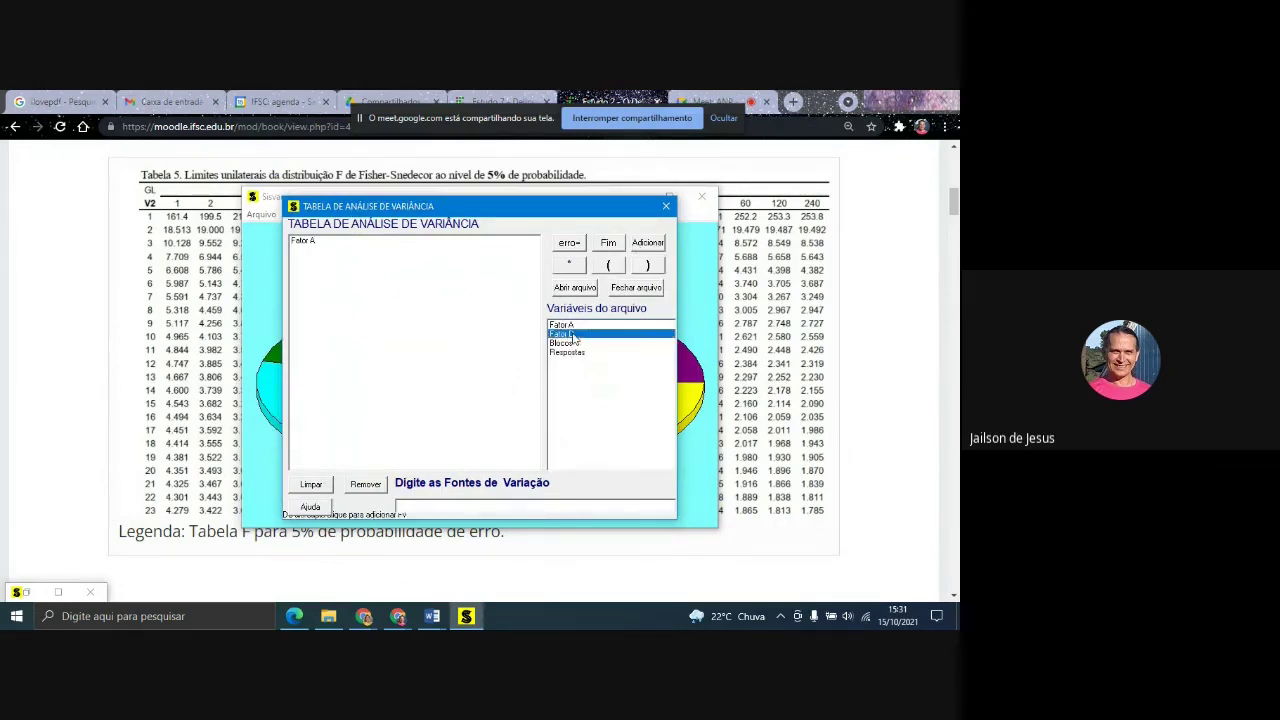
pyautogui.click(648, 243)
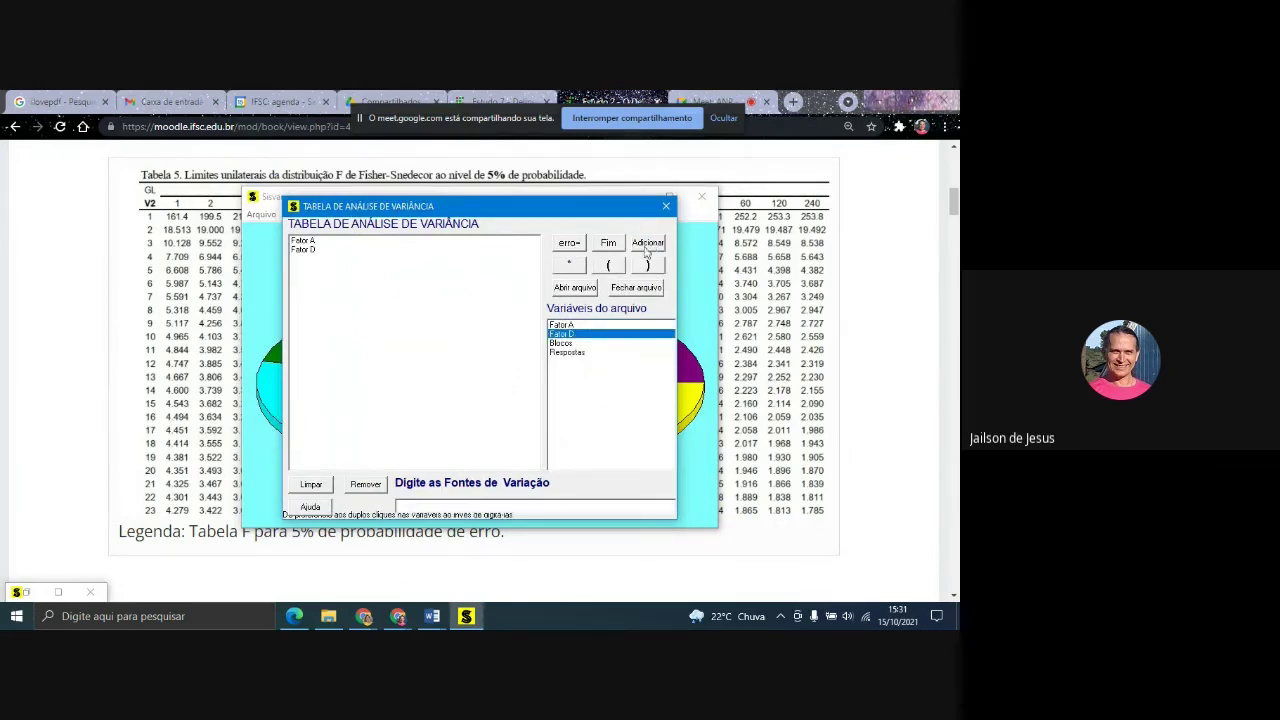
# - Add the Fator A*Fator D interaction as a source of variation below the two factors
pyautogui.click(562, 325)
pyautogui.doubleClick(562, 325)
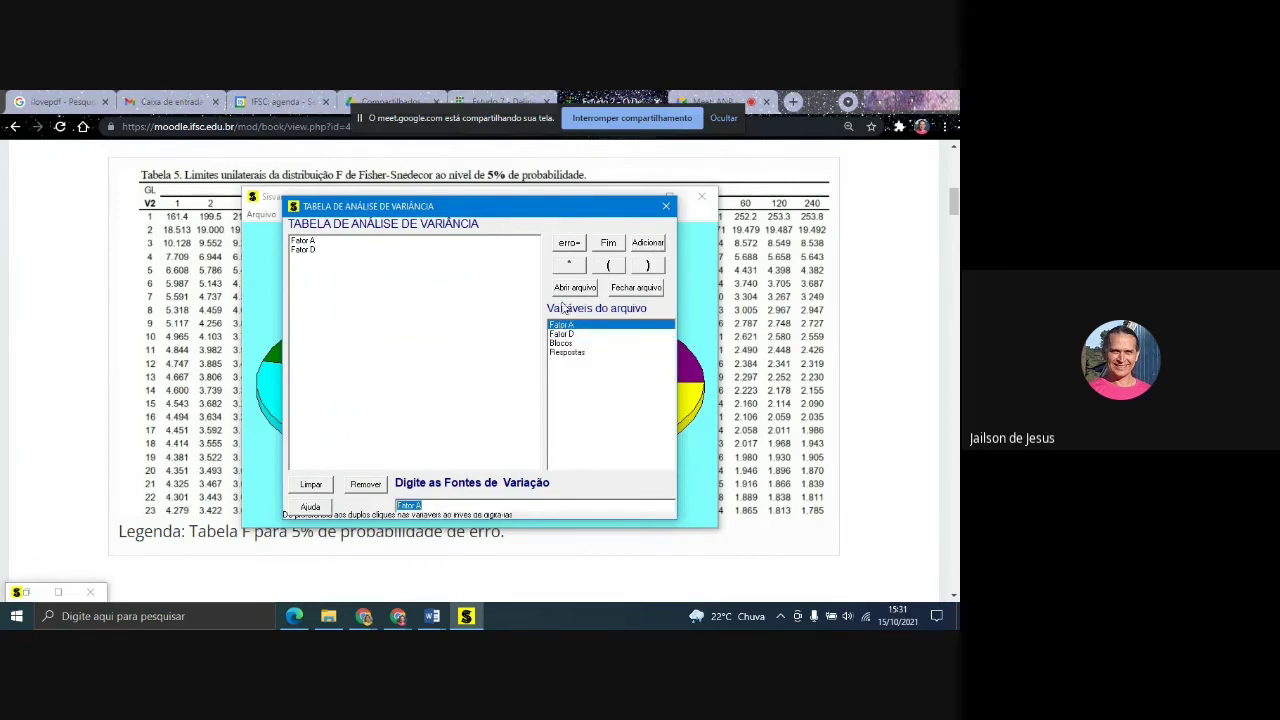
pyautogui.click(566, 268)
pyautogui.doubleClick(562, 334)
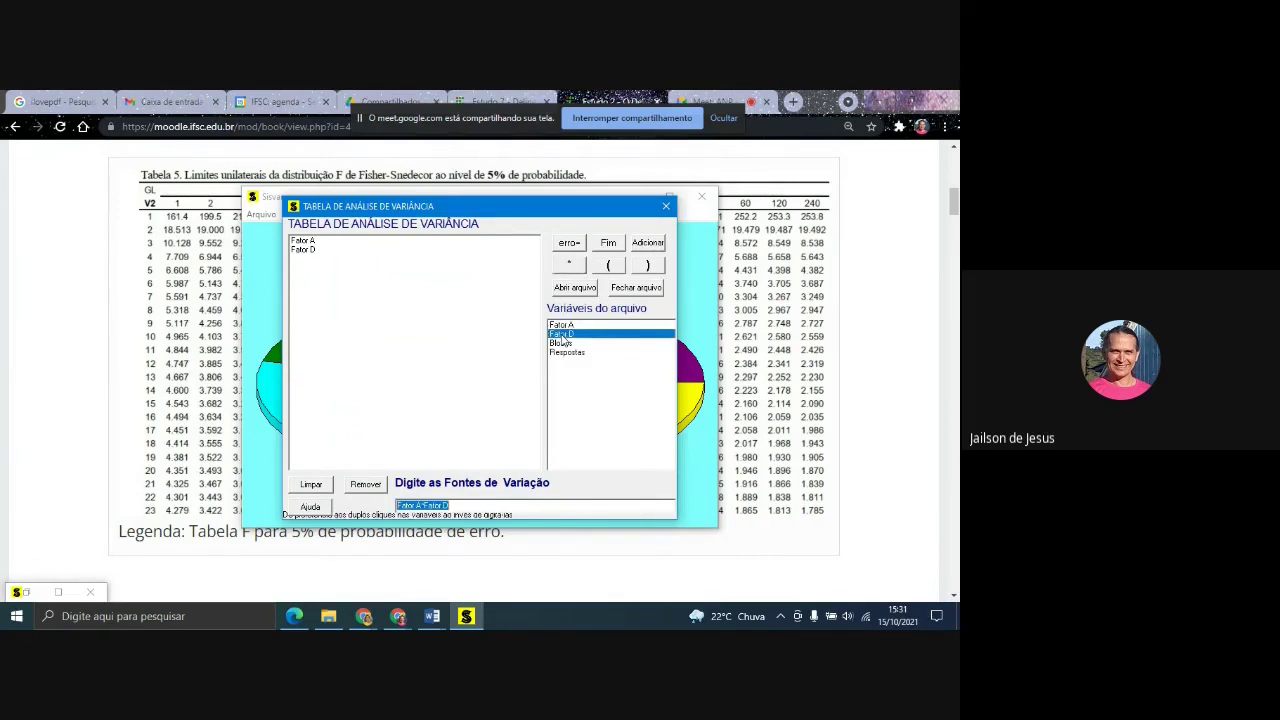
pyautogui.click(648, 242)
# - Add Blocos as the last source of variation and finalize the list of sources
pyautogui.doubleClick(565, 344)
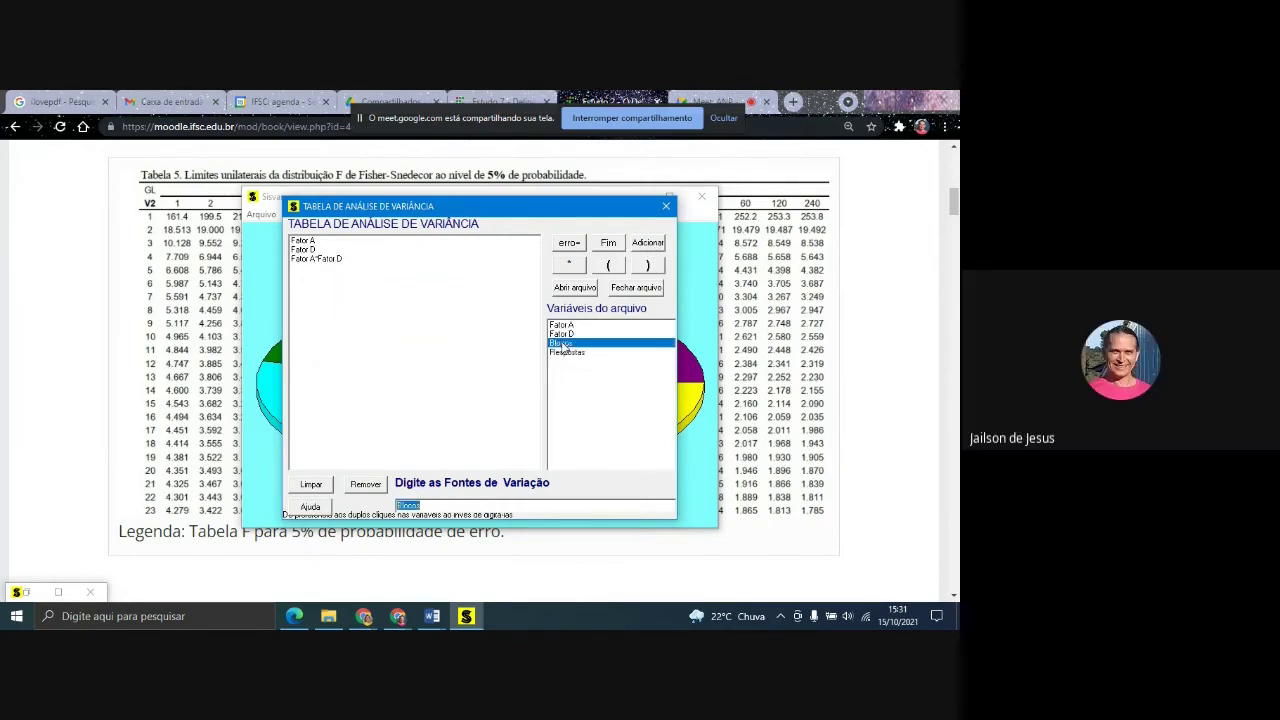
pyautogui.click(648, 243)
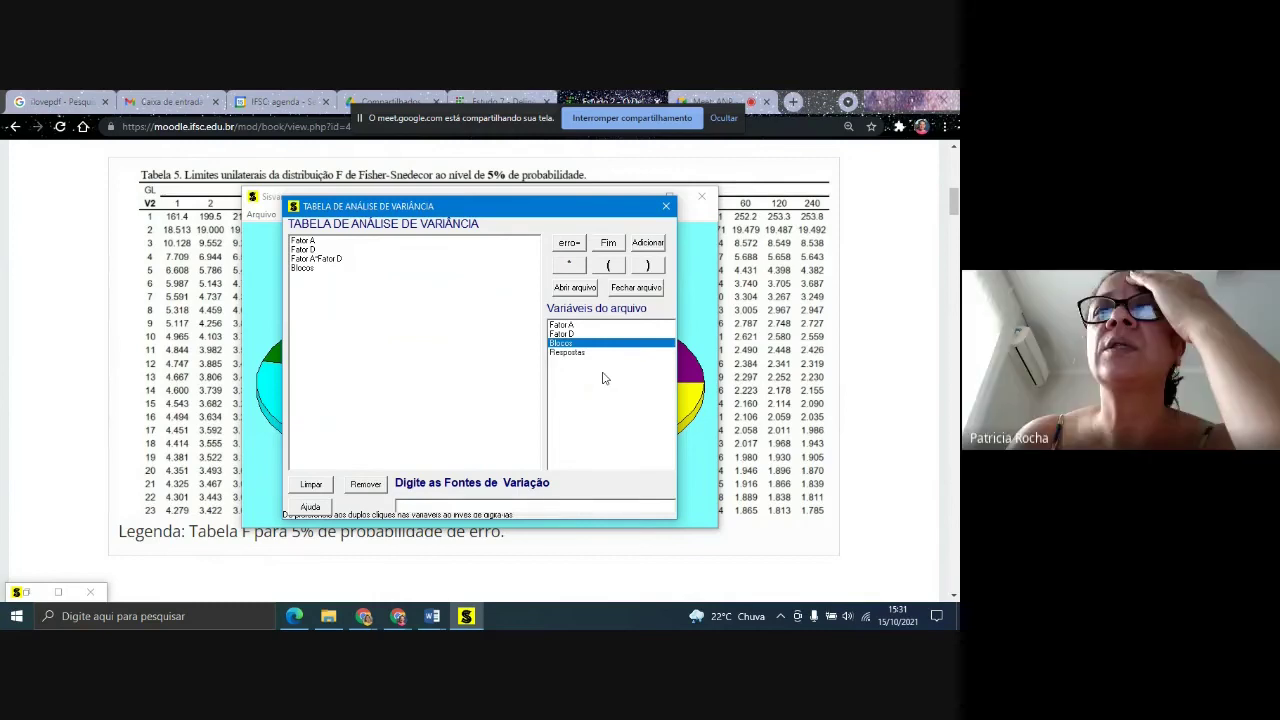
pyautogui.click(608, 243)
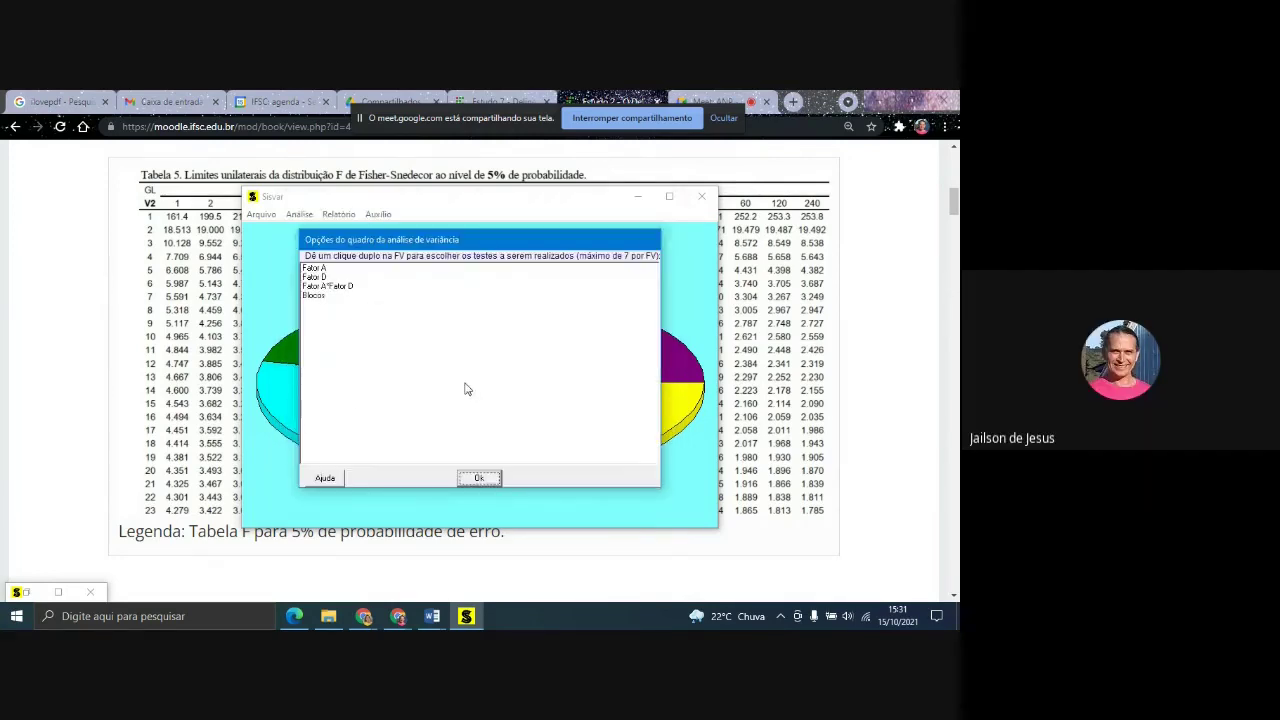
# - Assign the Tukey test at 0.05 significance to the Fator A and Fator D sources
pyautogui.doubleClick(321, 268)
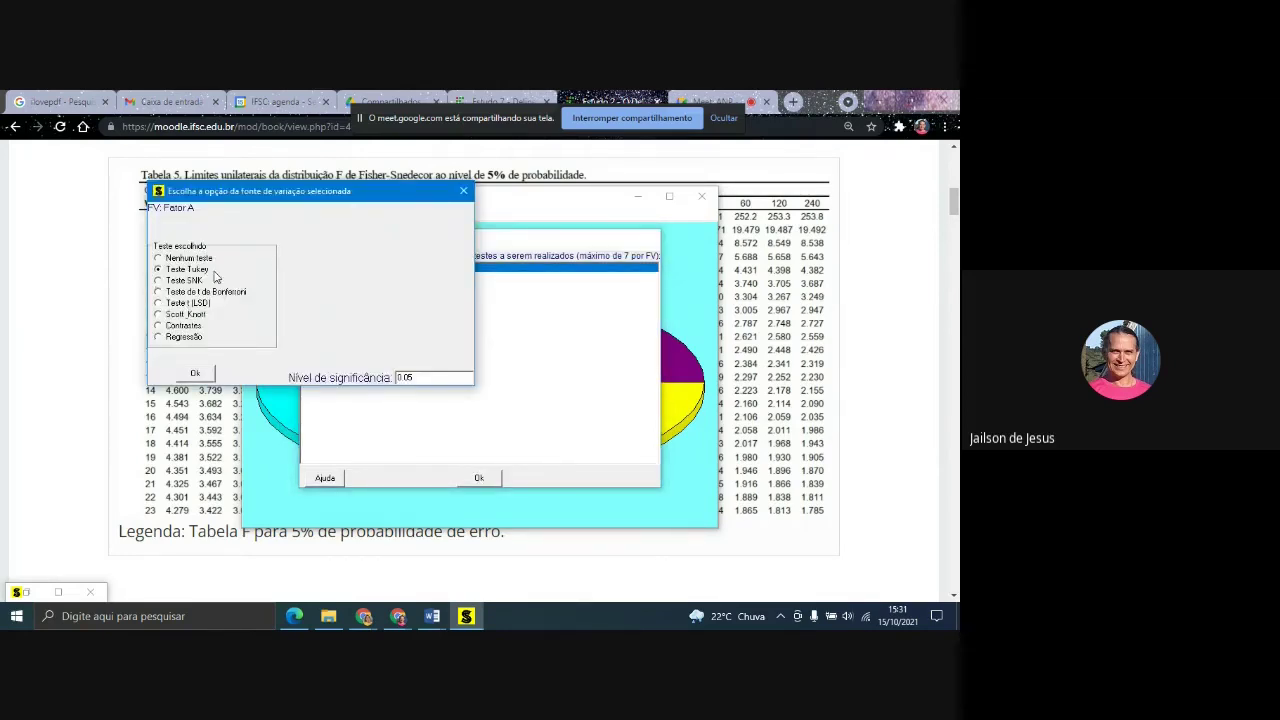
pyautogui.click(195, 373)
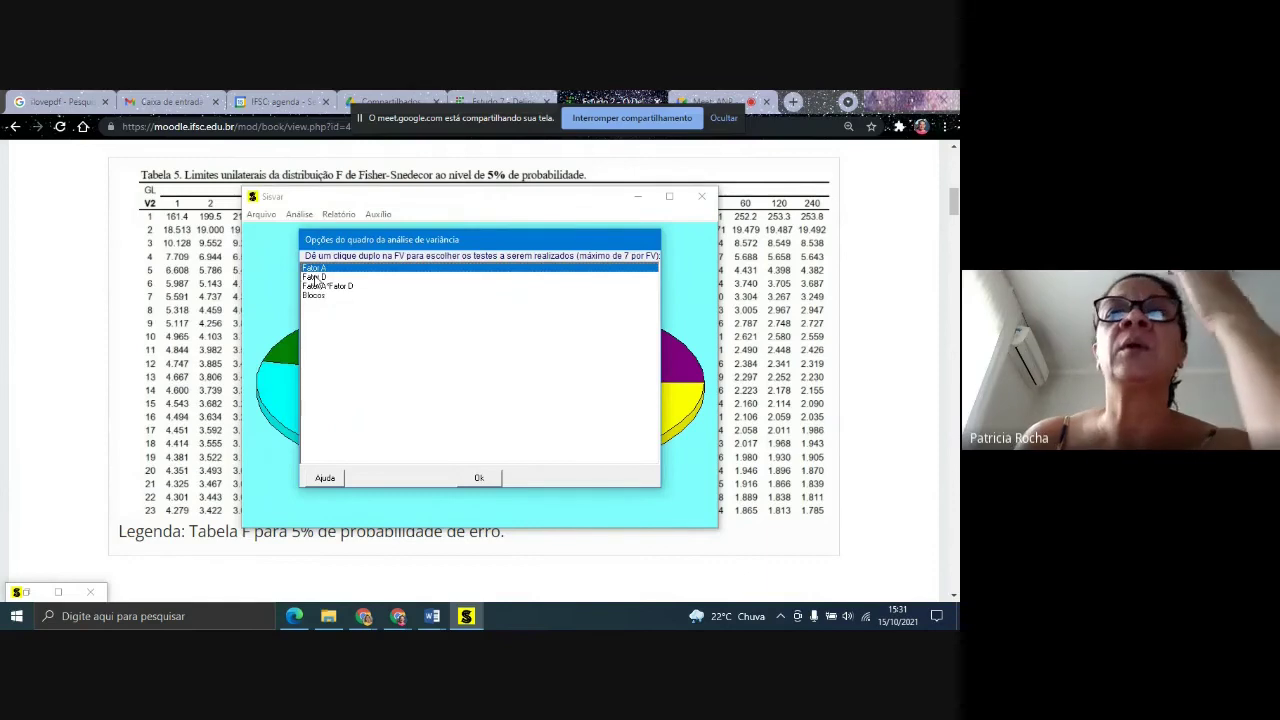
pyautogui.doubleClick(314, 279)
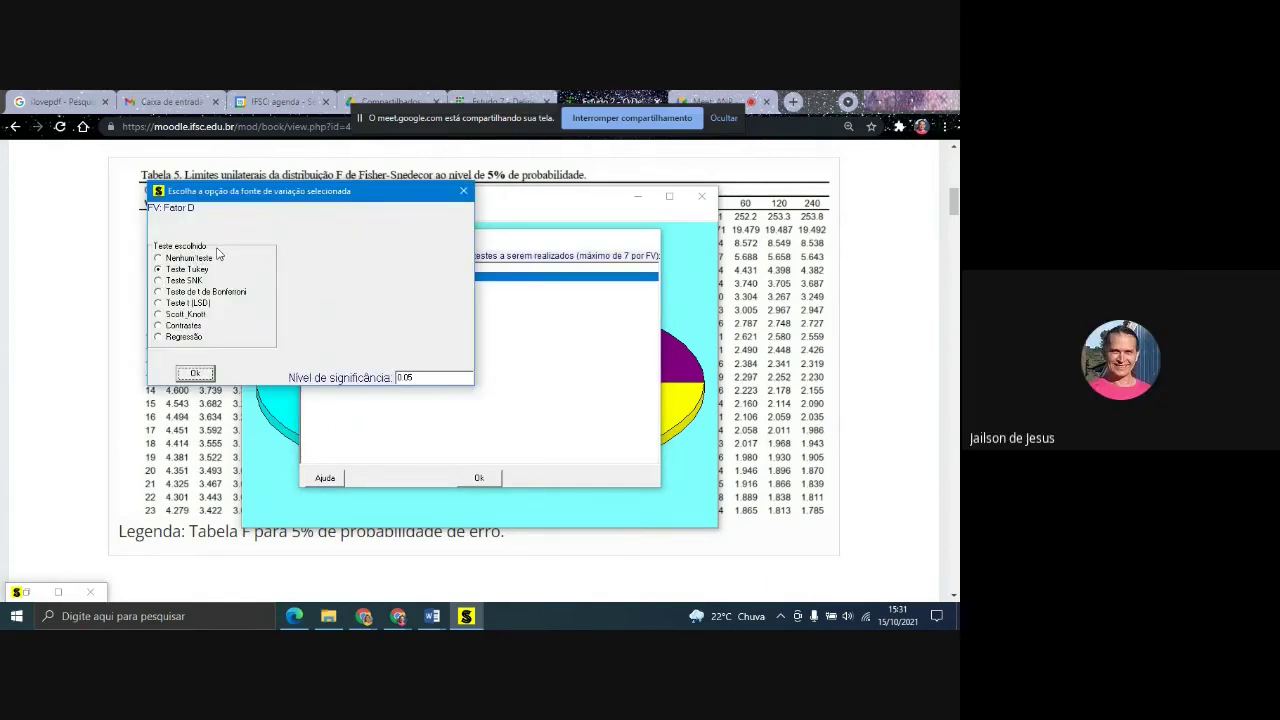
pyautogui.click(197, 376)
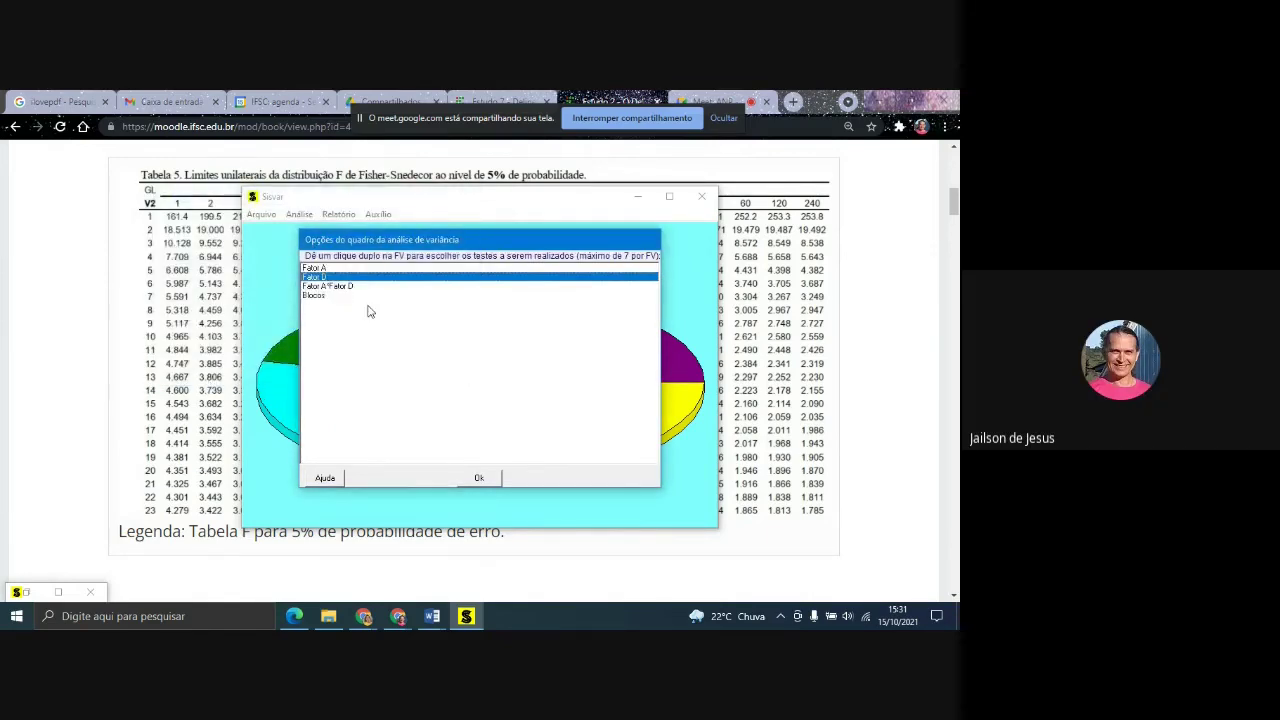
# - Choose Fator A as the variable to unfold in the Fator A*Fator D interaction, using the Tukey test at 0.05 significance
pyautogui.doubleClick(341, 287)
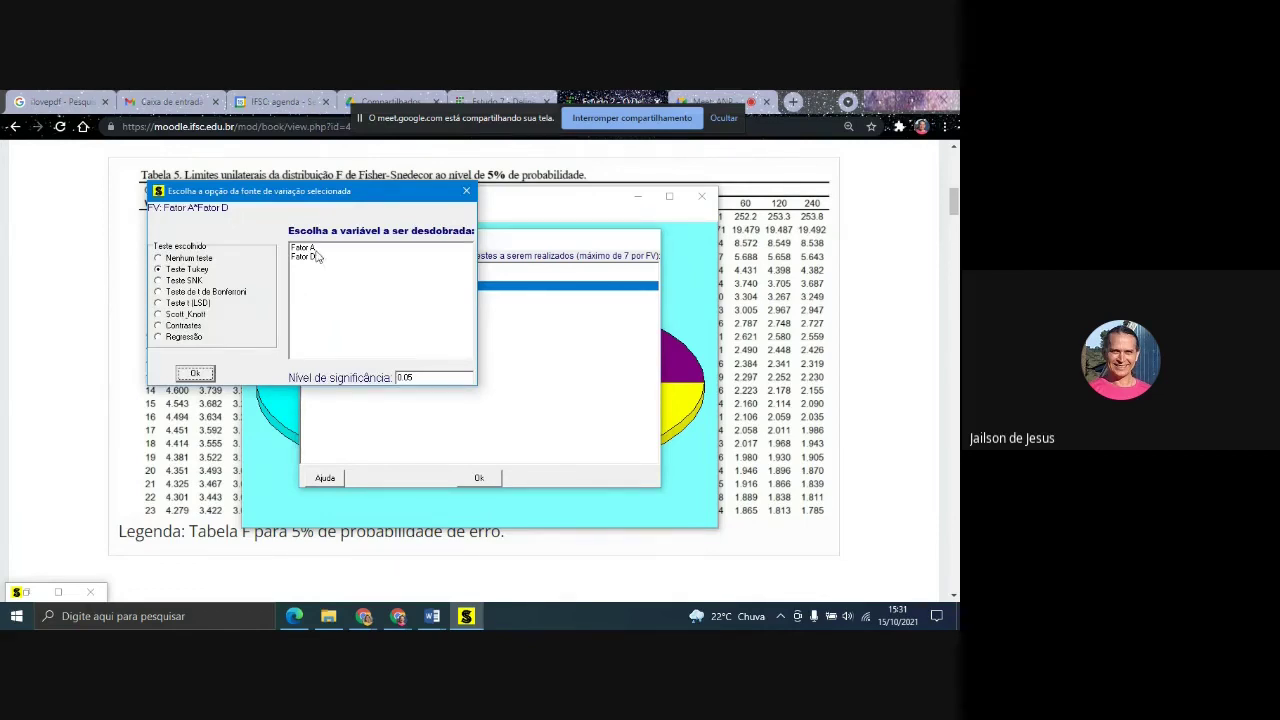
pyautogui.click(304, 249)
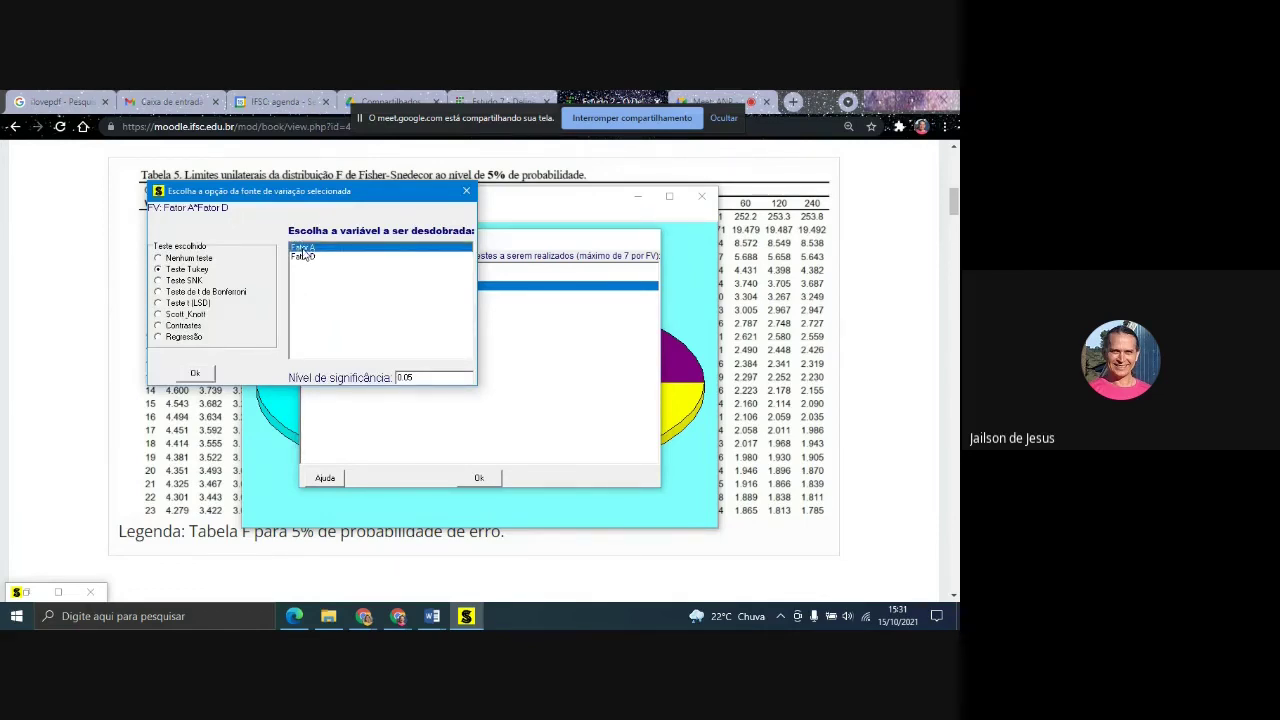
pyautogui.click(196, 374)
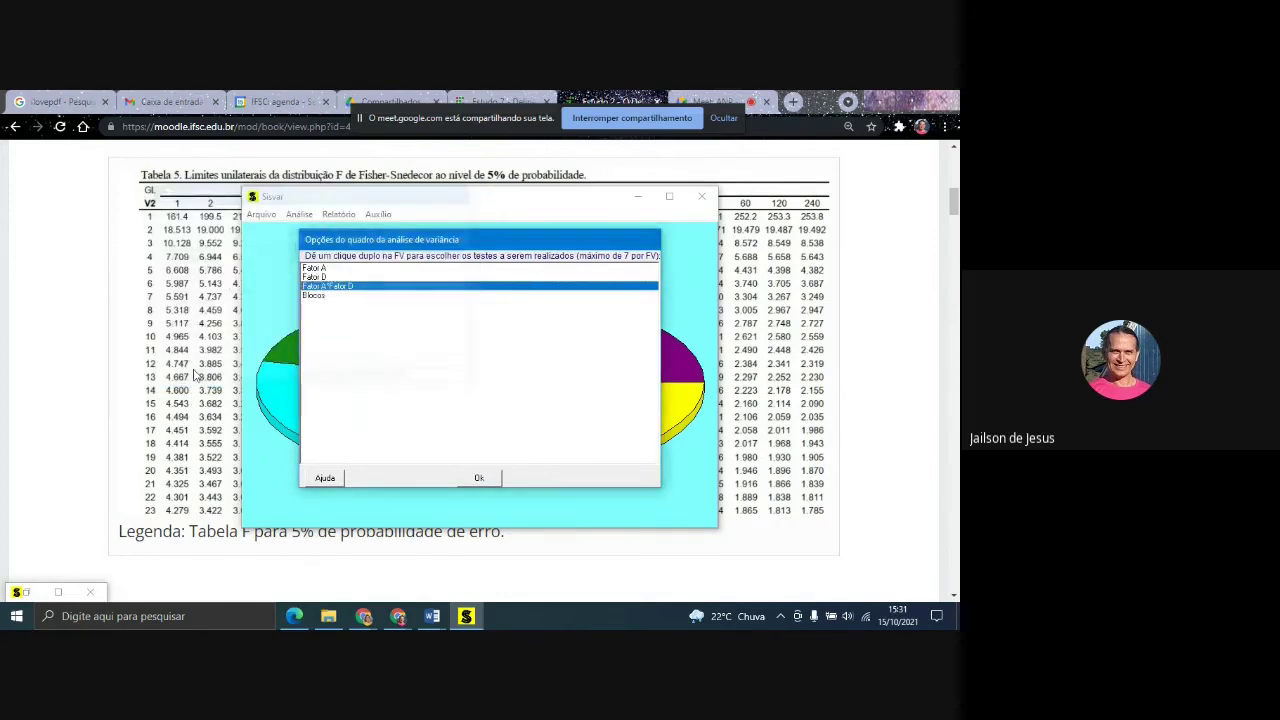
pyautogui.doubleClick(347, 287)
pyautogui.click(305, 259)
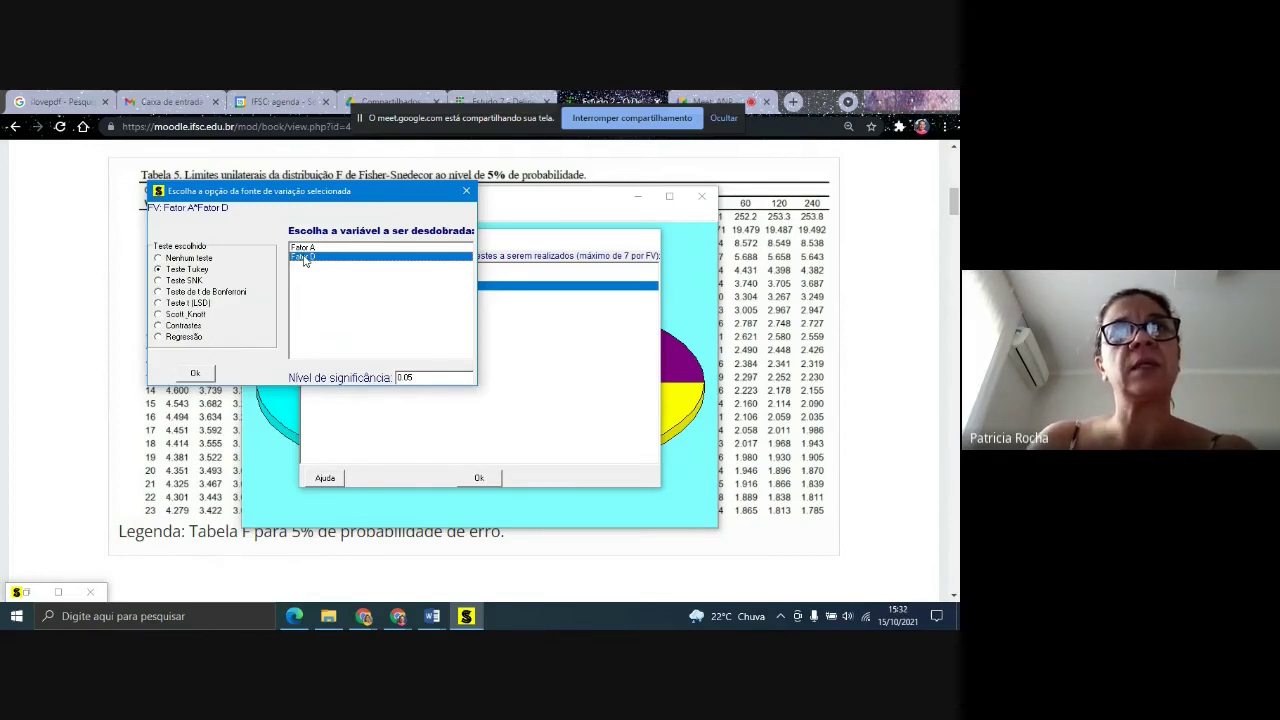
pyautogui.click(466, 190)
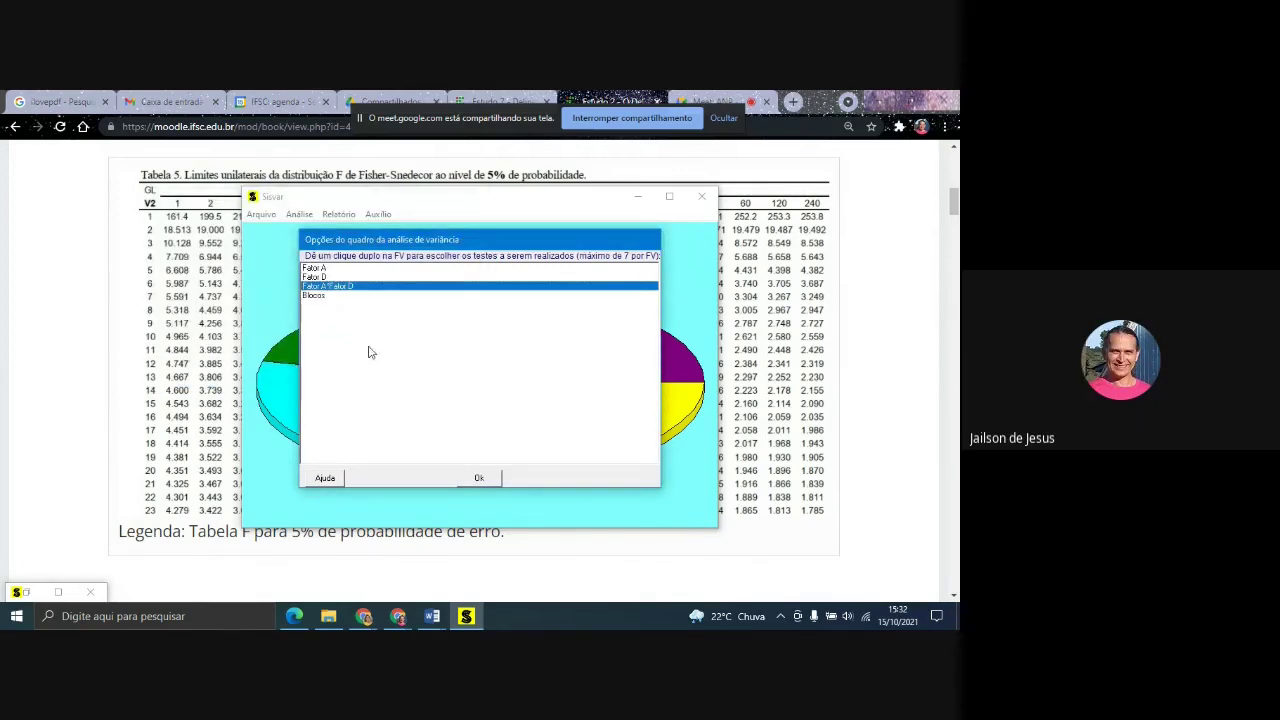
# - Set Fator A to be unfolded in the Fator A*Fator D interaction, using the Tukey test at 0.05 significance
pyautogui.doubleClick(336, 287)
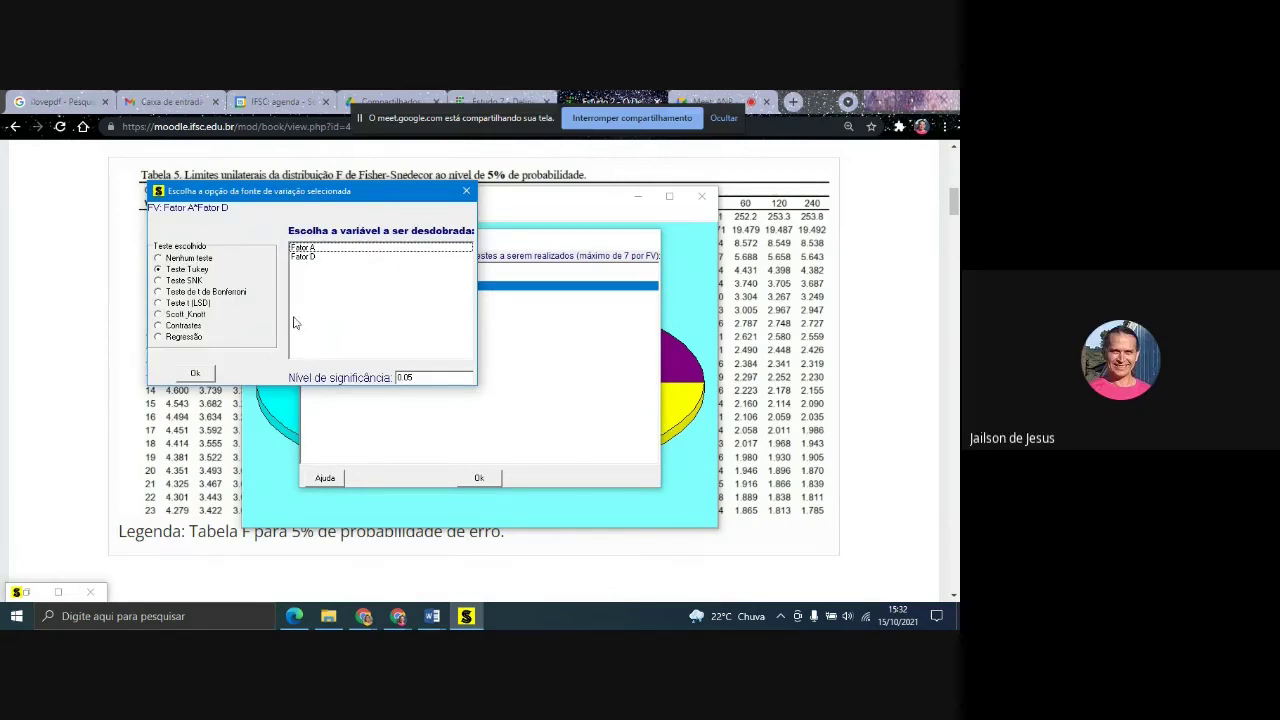
pyautogui.click(196, 374)
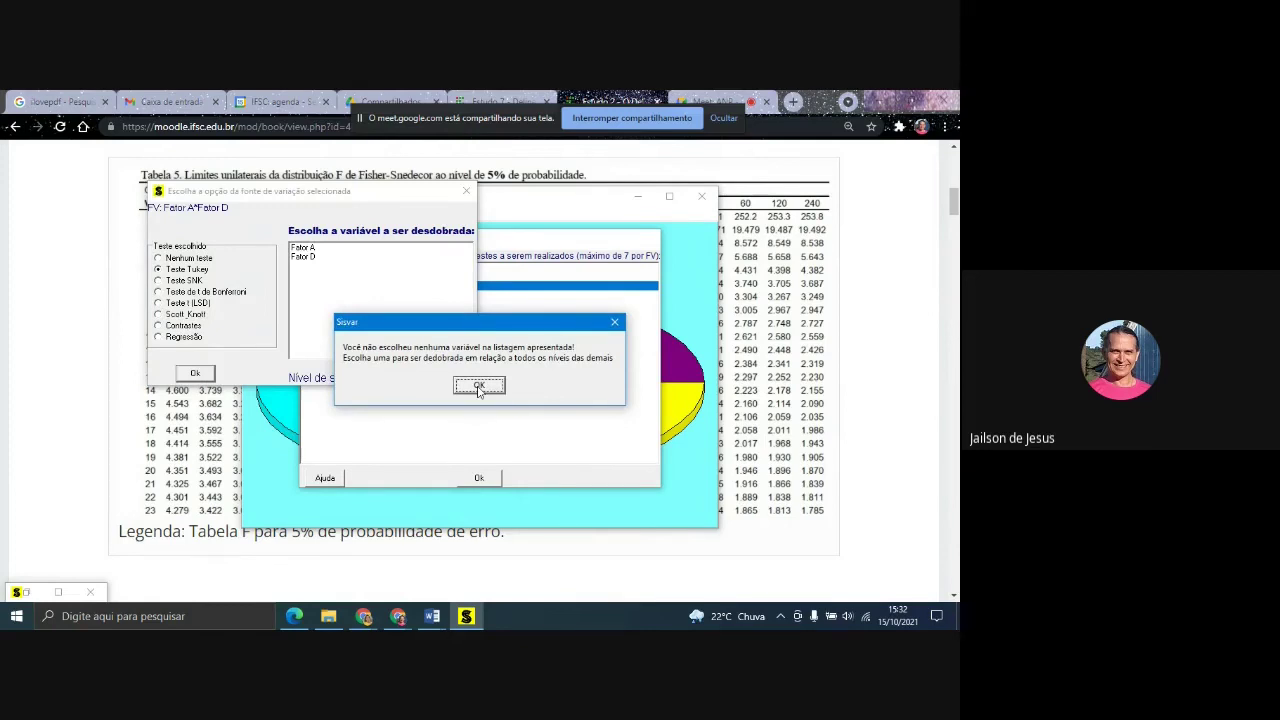
pyautogui.click(479, 387)
pyautogui.click(310, 249)
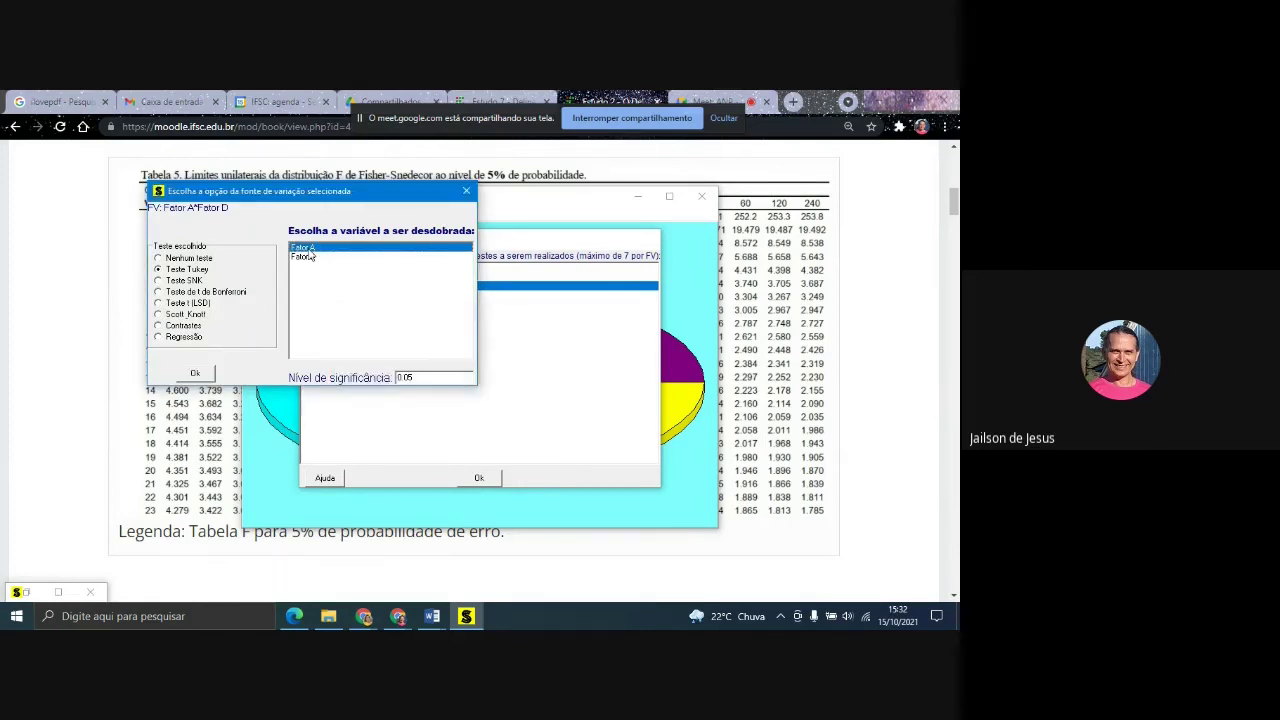
pyautogui.click(196, 373)
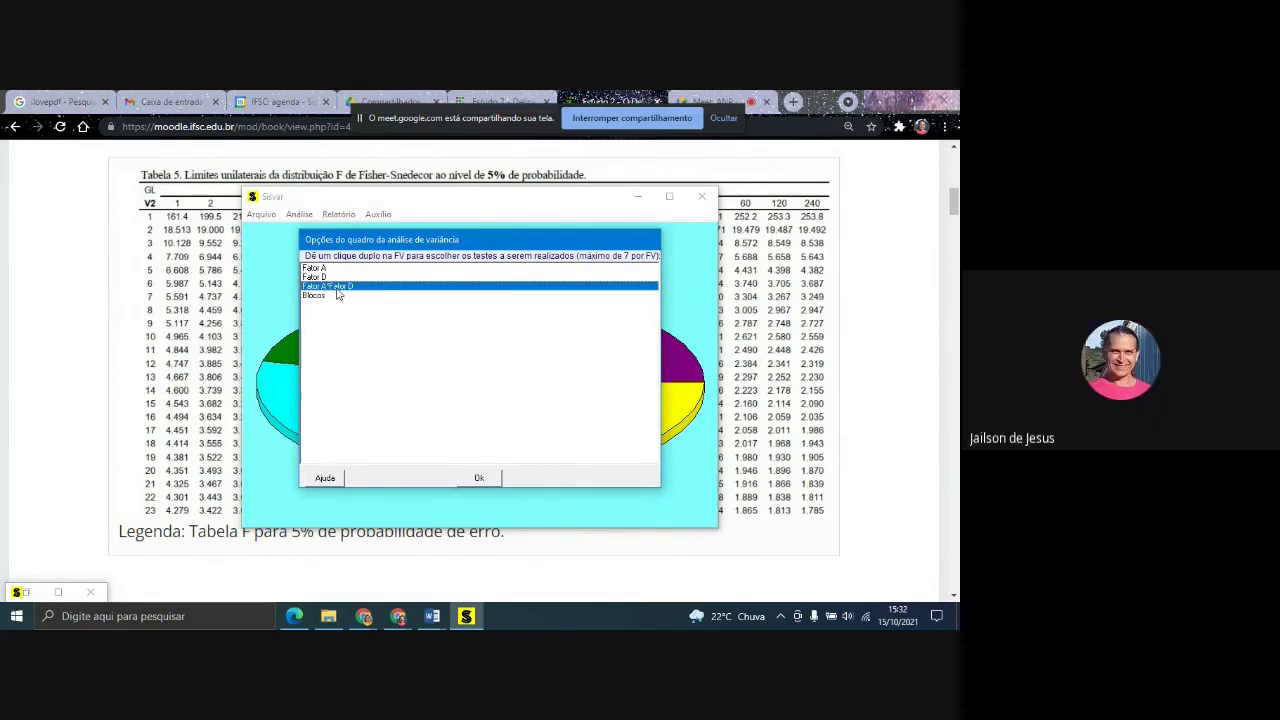
# - Set Fator D to be unfolded in the Fator A*Fator D interaction, using the Tukey test at 0.05 significance
pyautogui.doubleClick(337, 288)
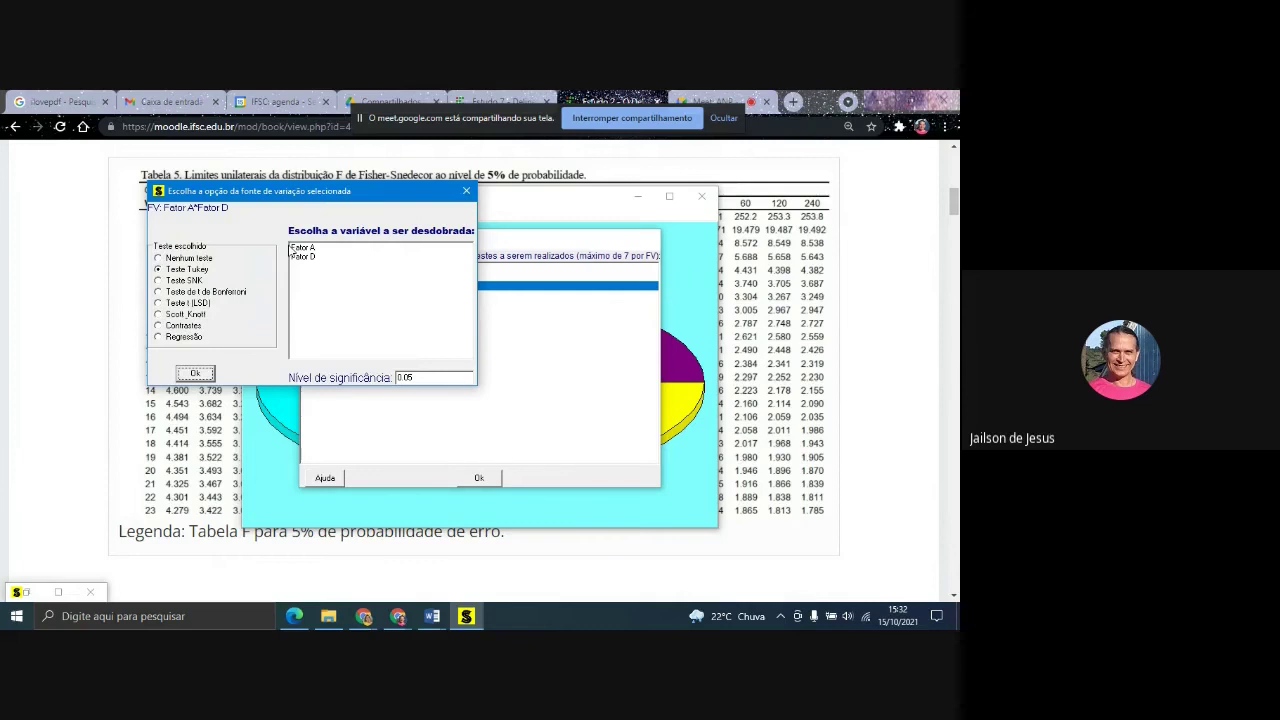
pyautogui.click(313, 262)
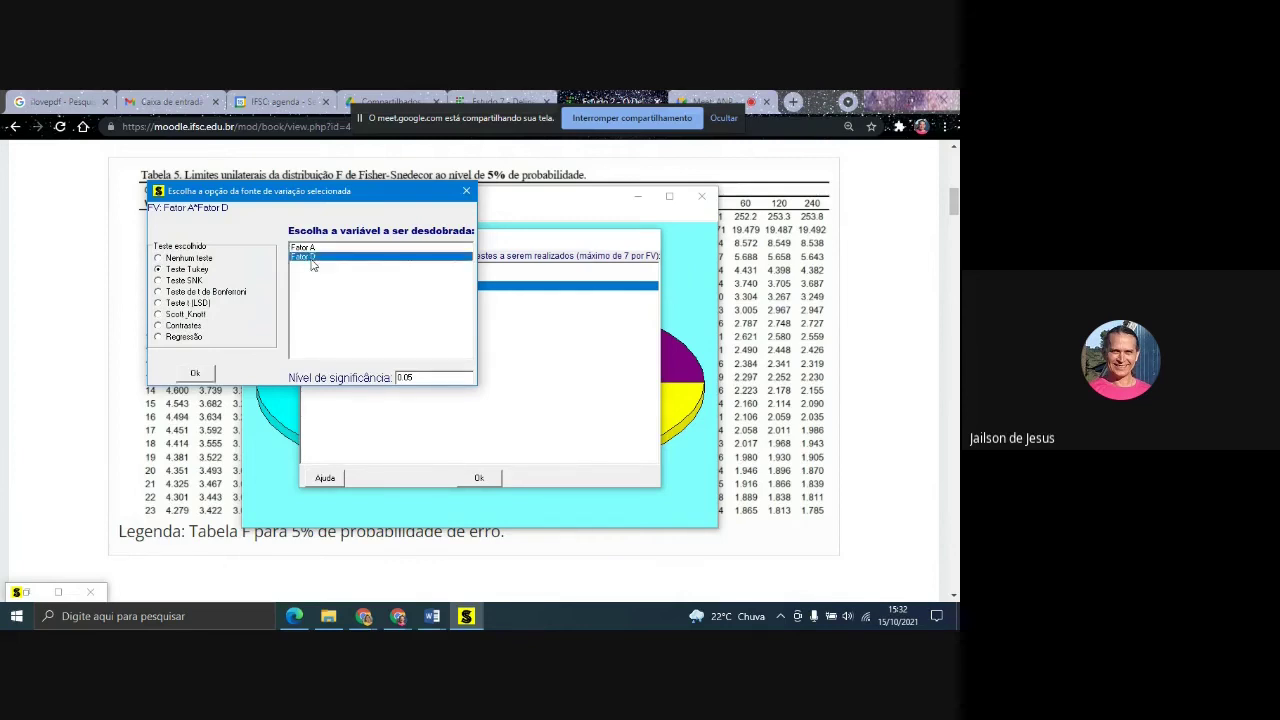
pyautogui.click(203, 373)
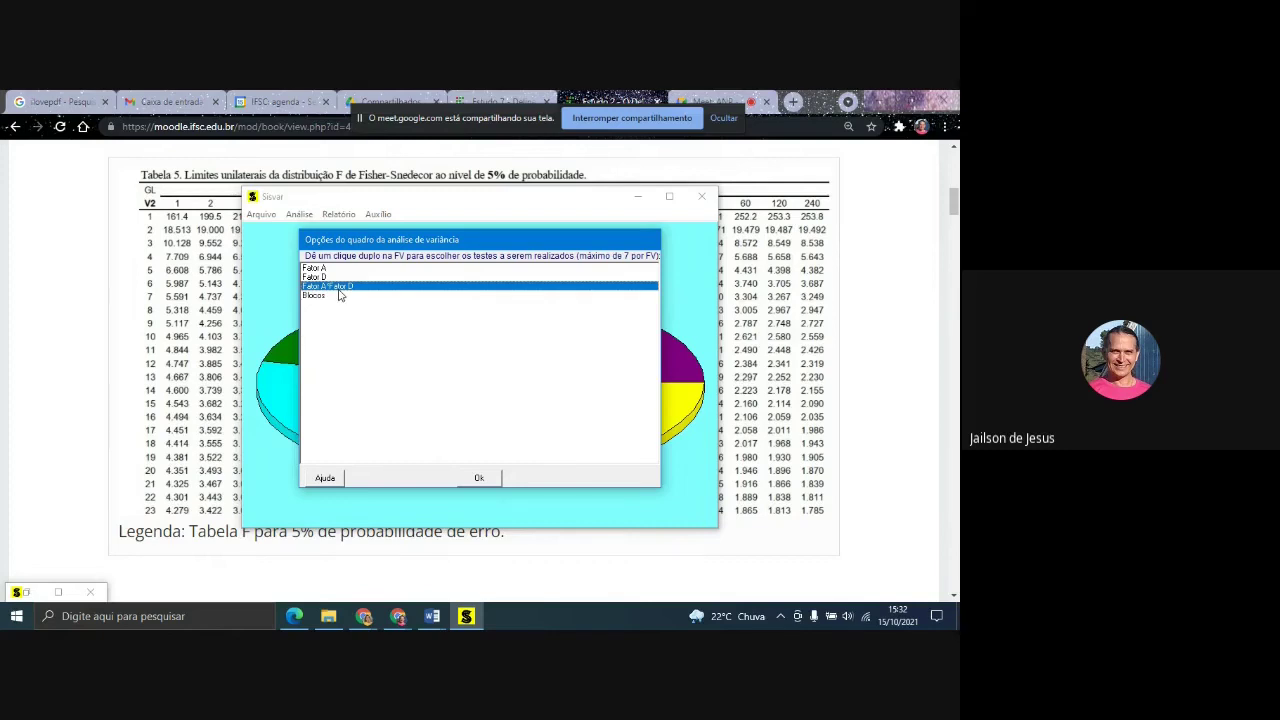
# - Repeat the Fator A*Fator D unfolding choices for Fator A and Fator D, with the Tukey test at 0.05 significance
pyautogui.doubleClick(339, 288)
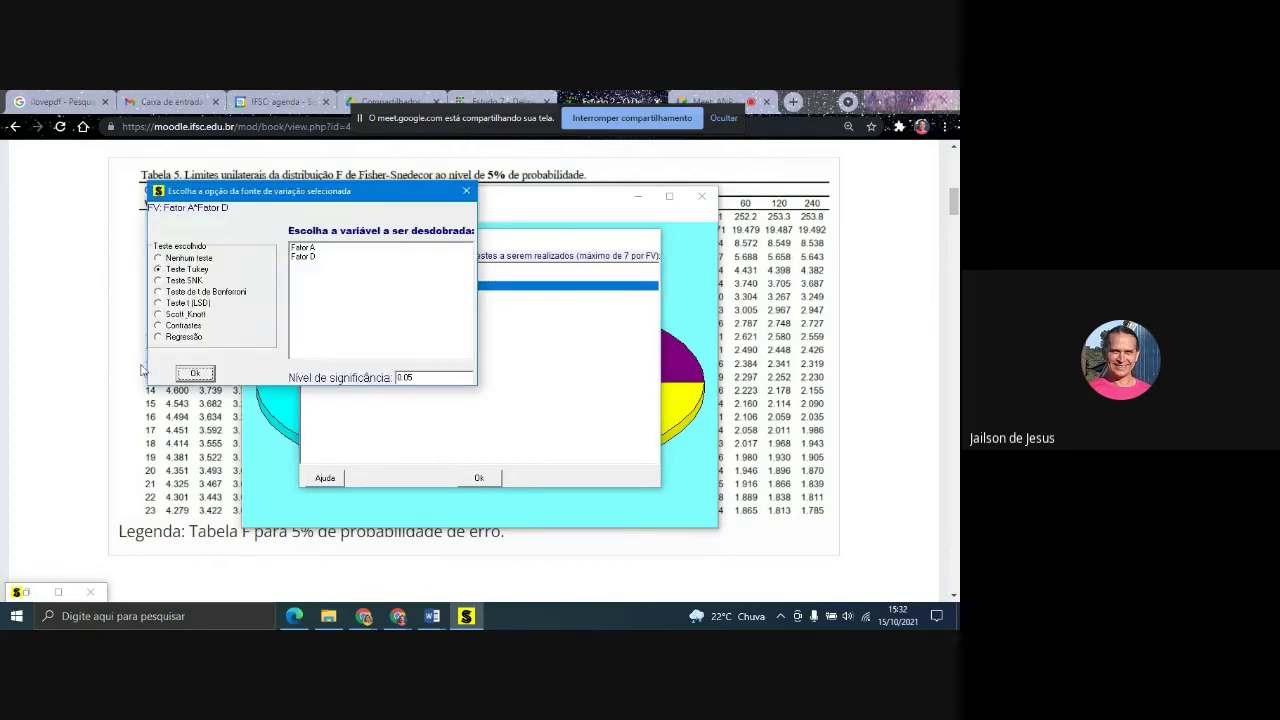
pyautogui.click(301, 249)
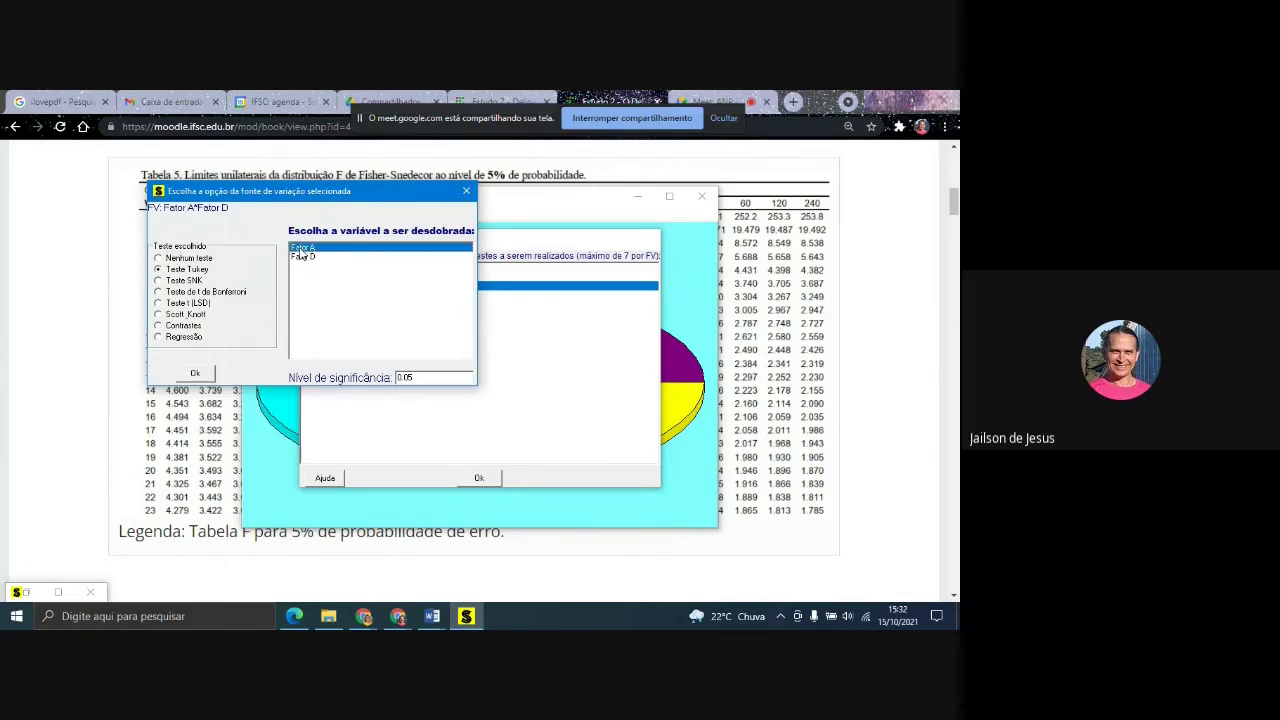
pyautogui.click(205, 377)
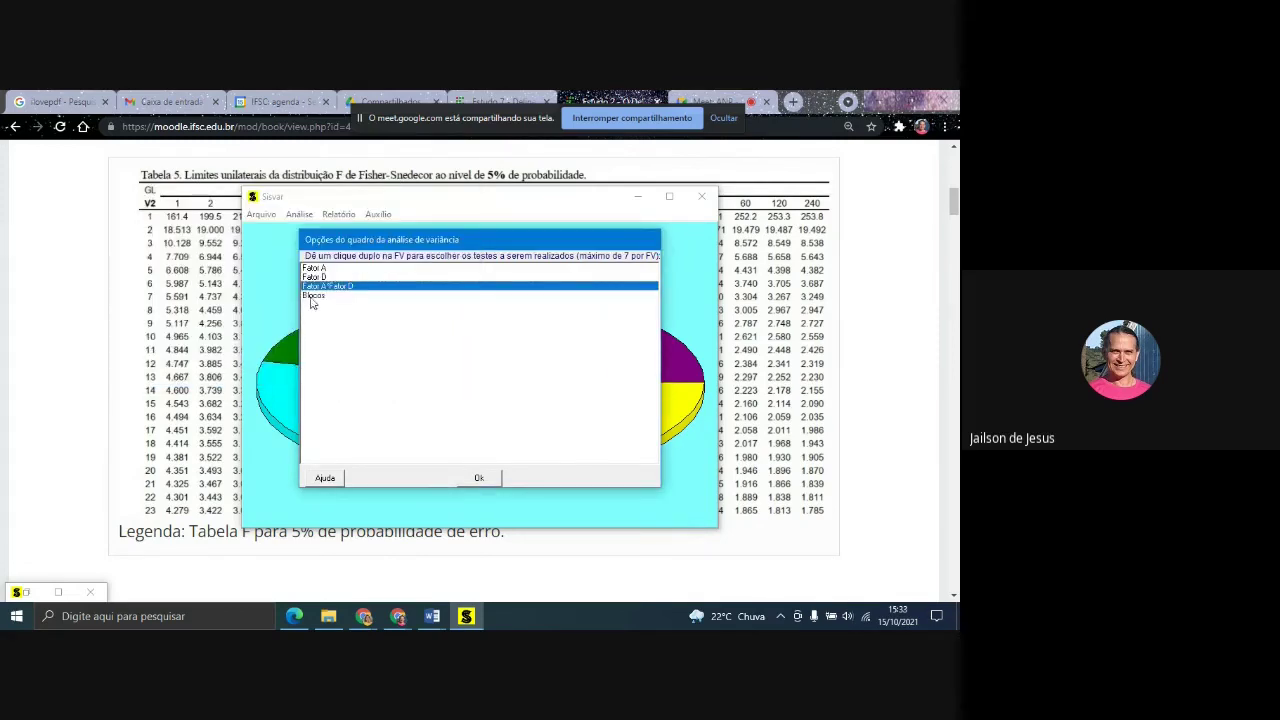
pyautogui.doubleClick(336, 287)
pyautogui.click(307, 258)
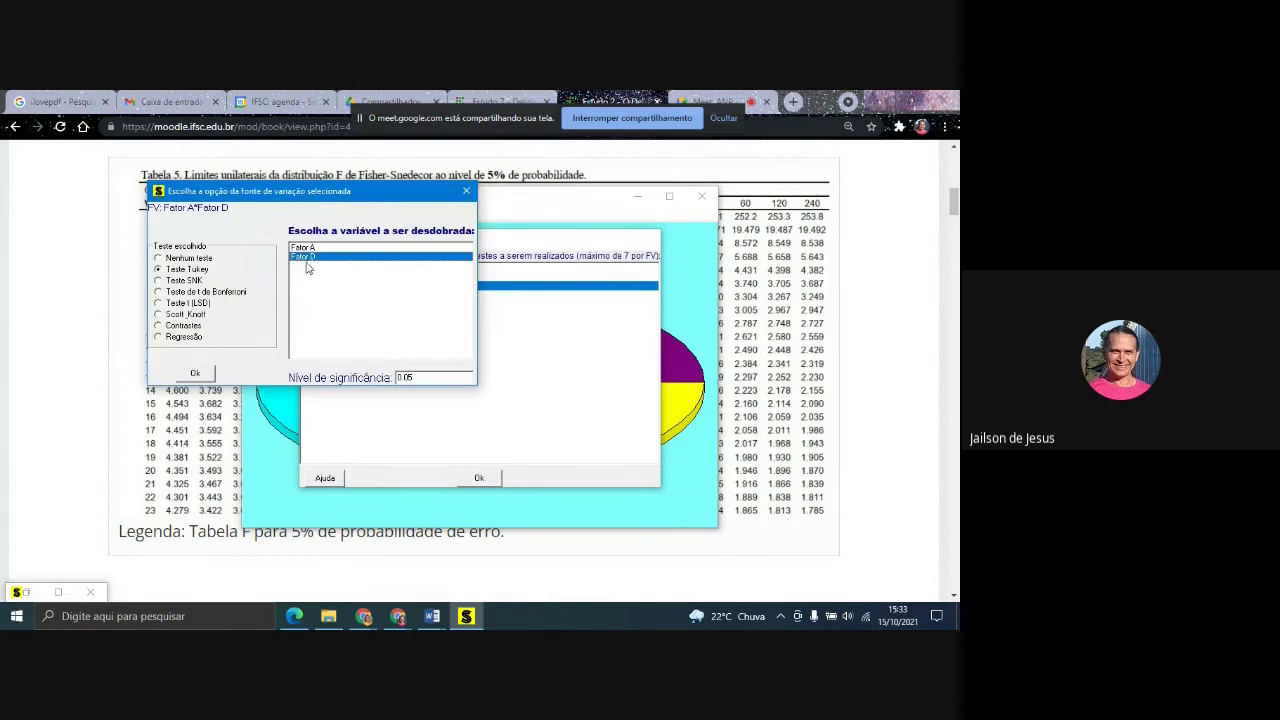
pyautogui.click(197, 372)
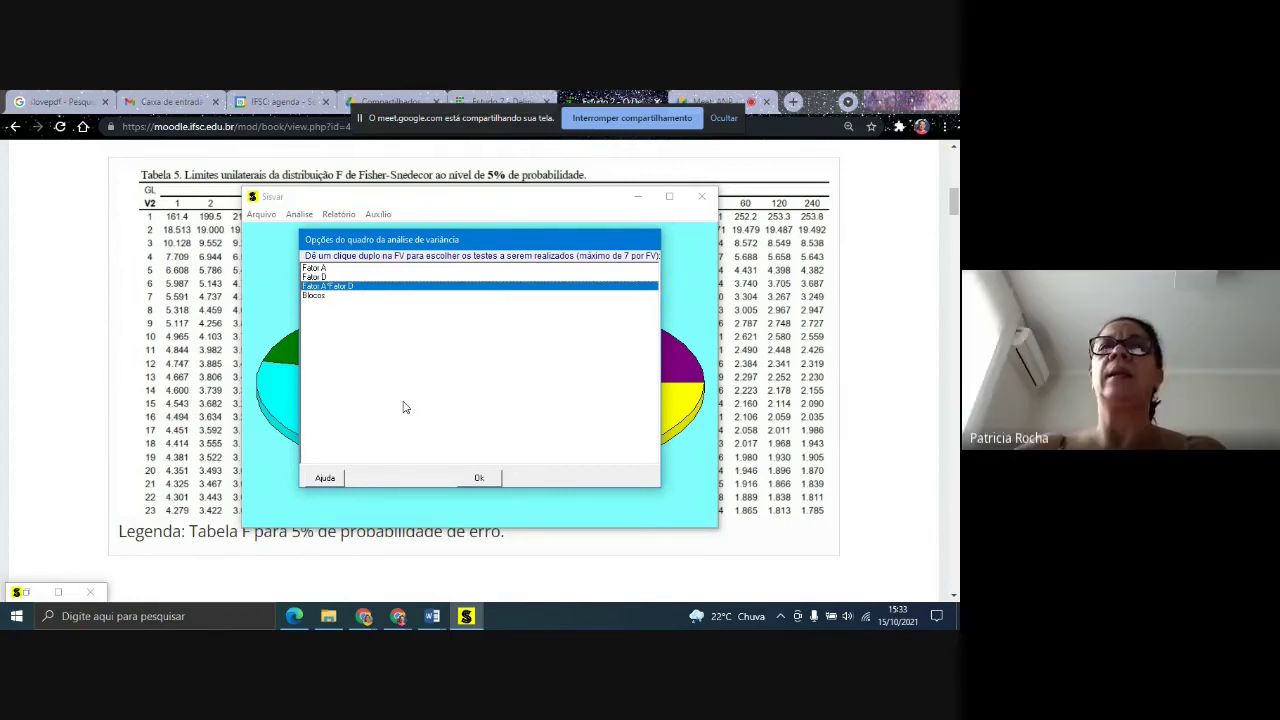
# - Finish the test choices and generate the analysis report for the Respostas variable without any transformation
pyautogui.click(477, 476)
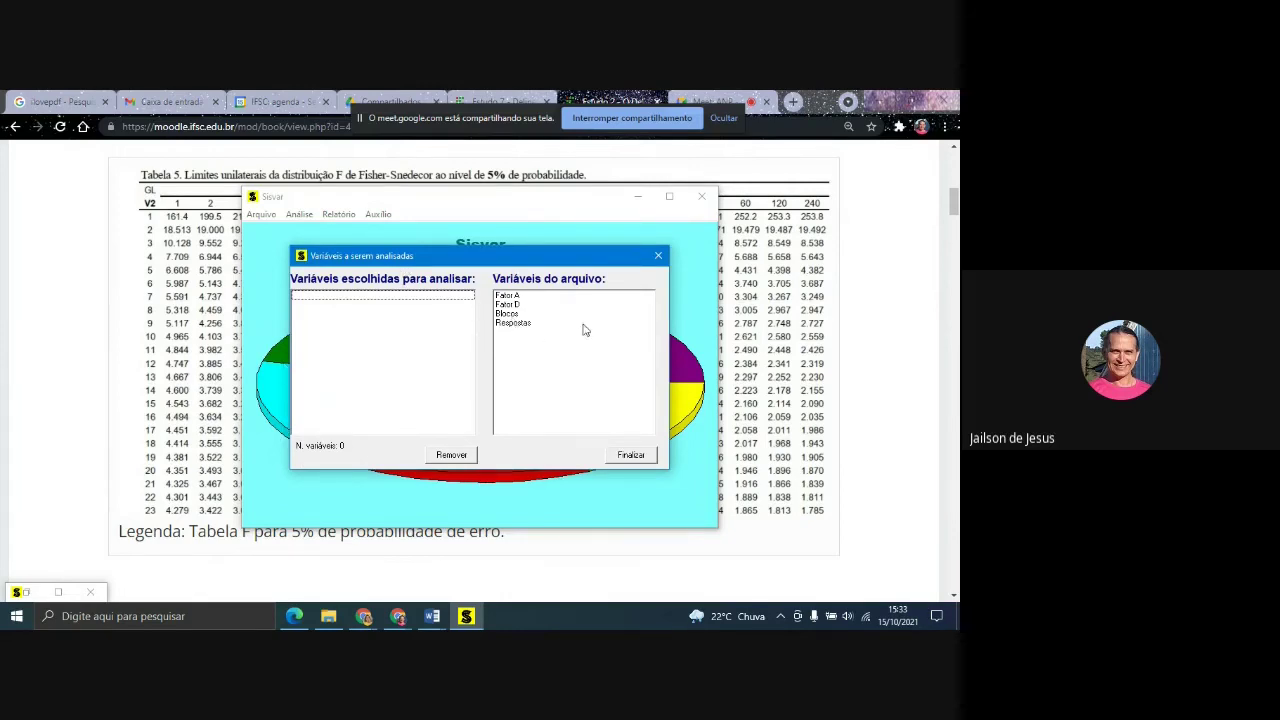
pyautogui.doubleClick(518, 324)
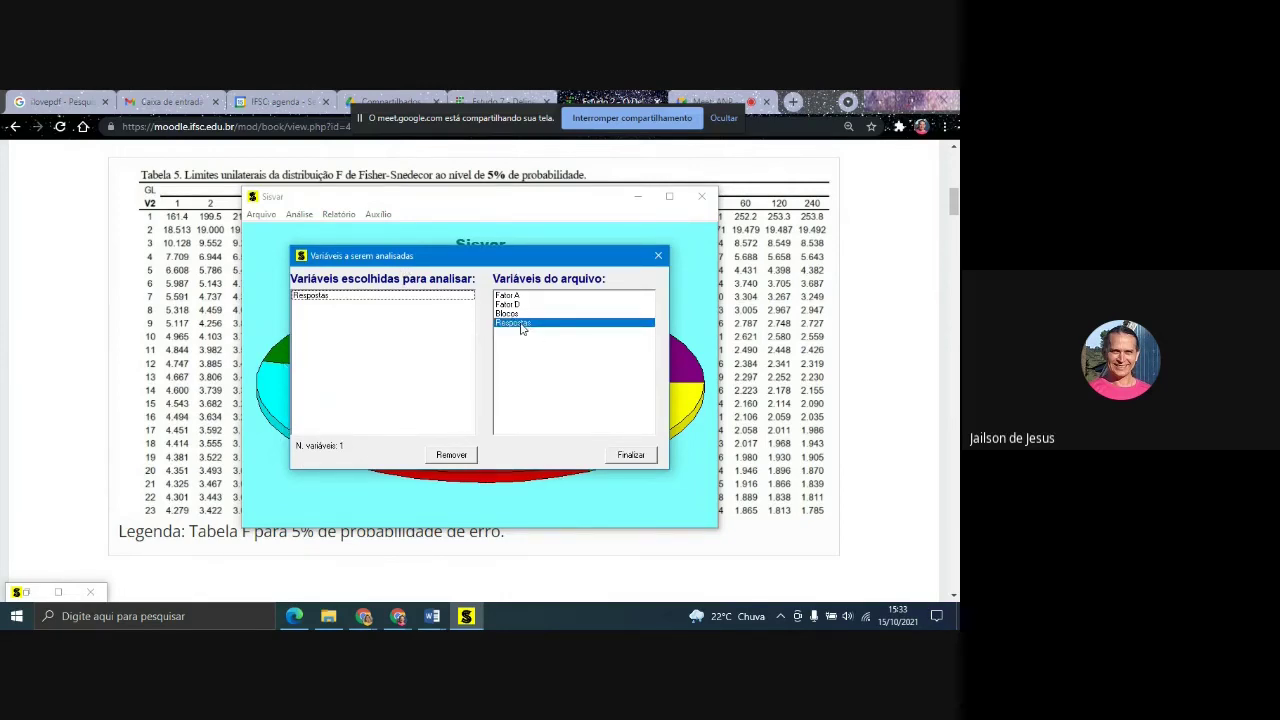
pyautogui.click(630, 455)
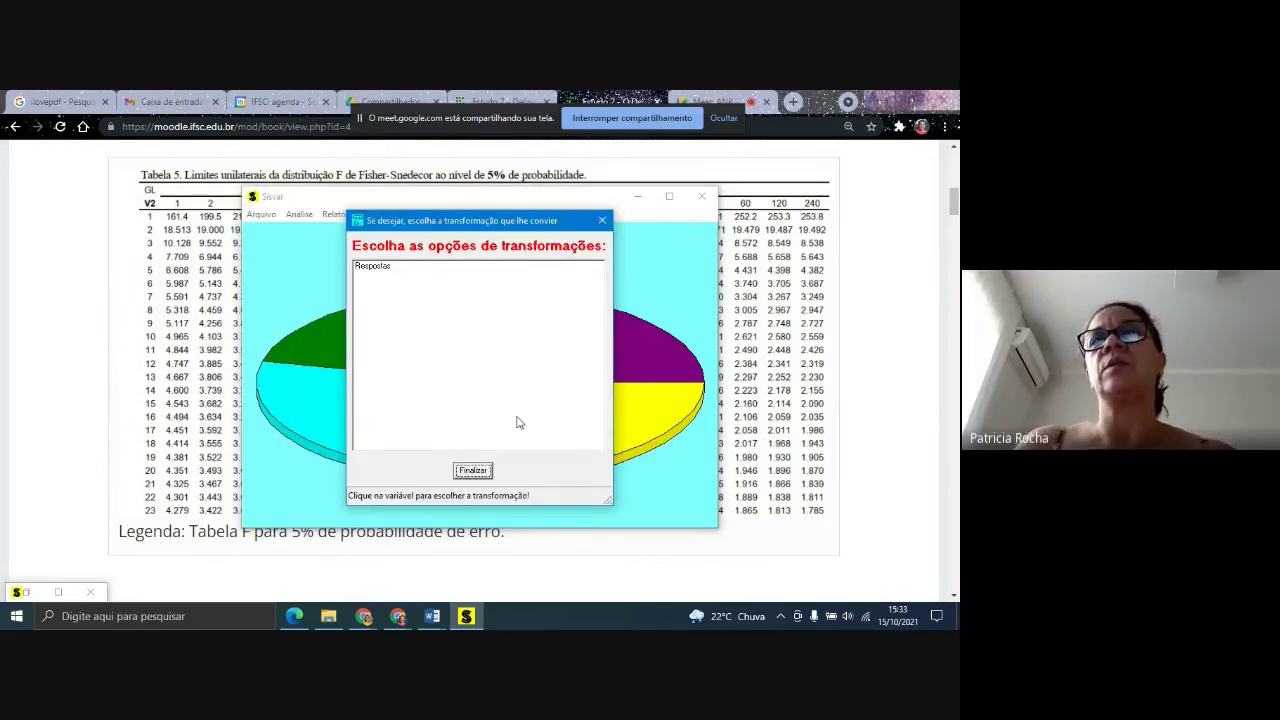
pyautogui.click(468, 471)
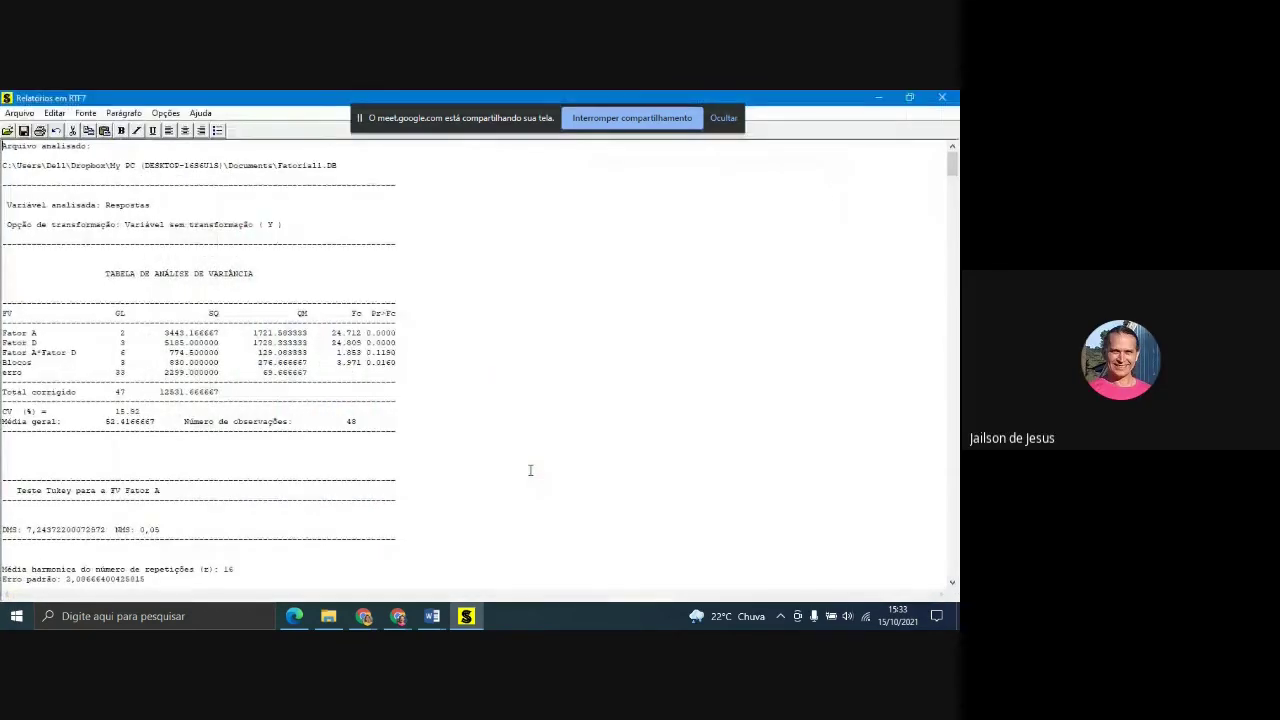
# - Skim the new report's Tukey tests and interaction unfoldings, and close it without saving
pyautogui.scroll(-10, 429, 386)
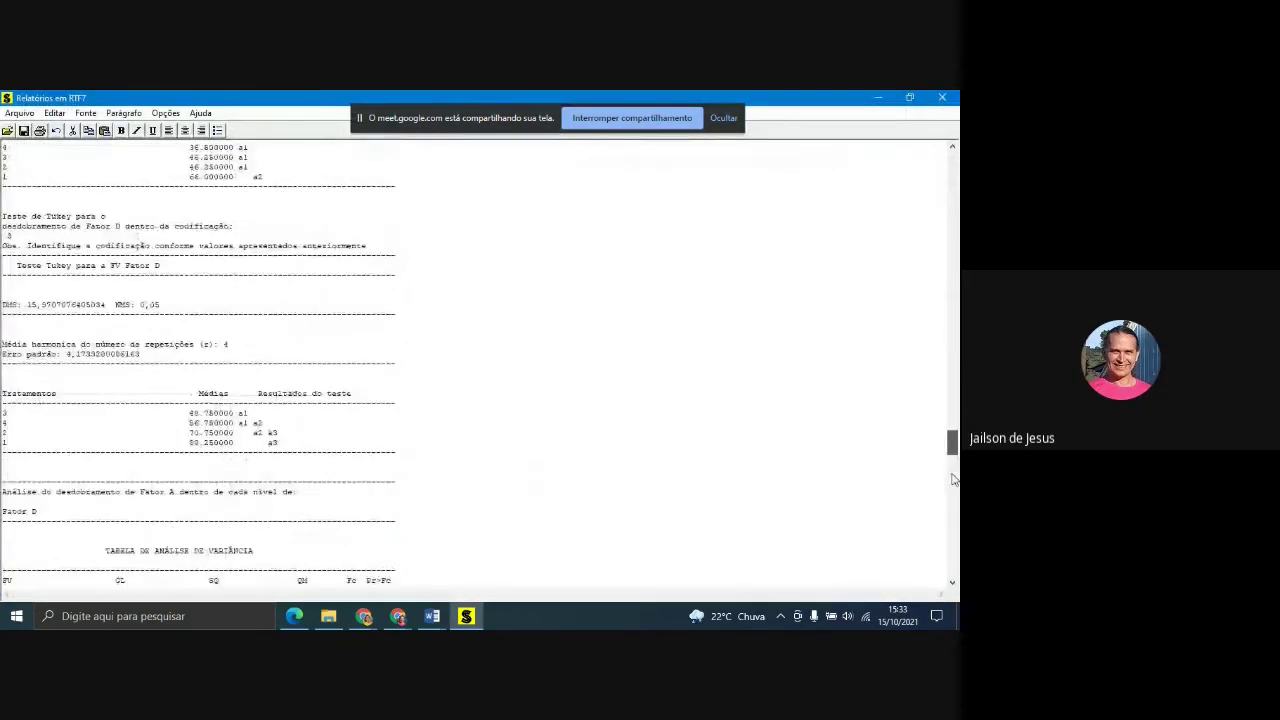
pyautogui.scroll(6, 429, 386)
pyautogui.scroll(-10, 198, 365)
pyautogui.scroll(10, 198, 365)
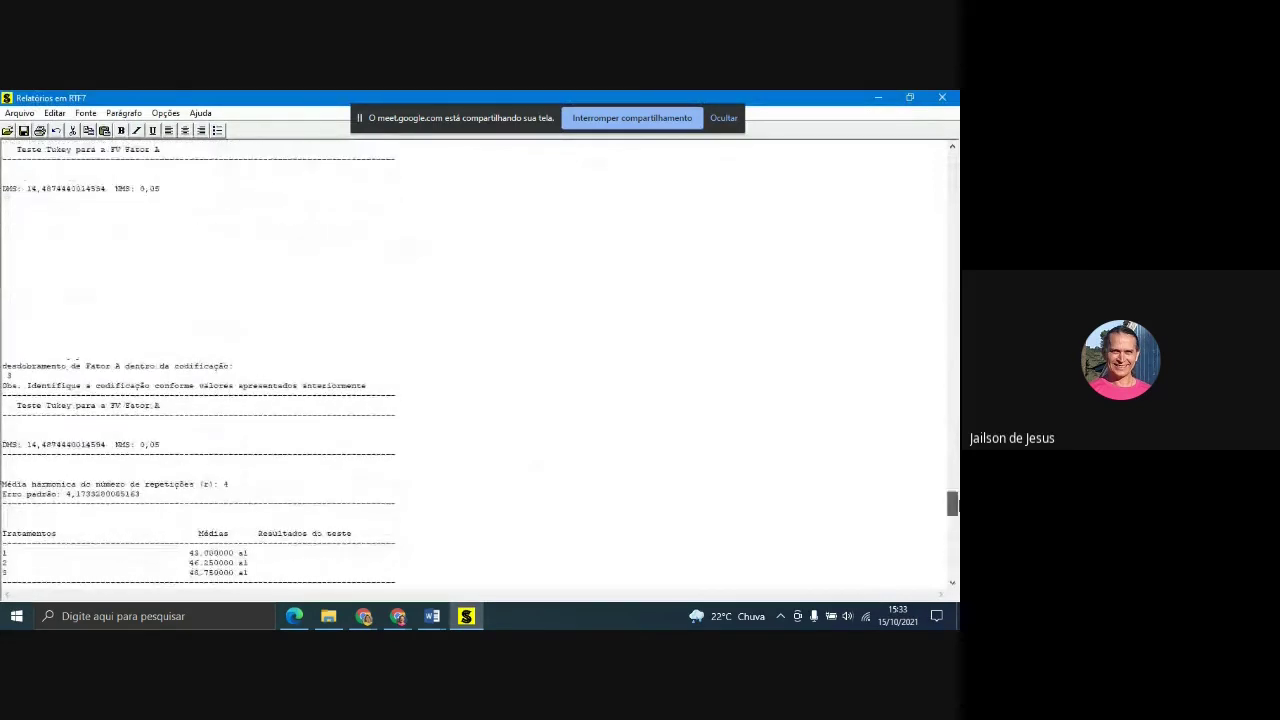
pyautogui.scroll(-15, 198, 365)
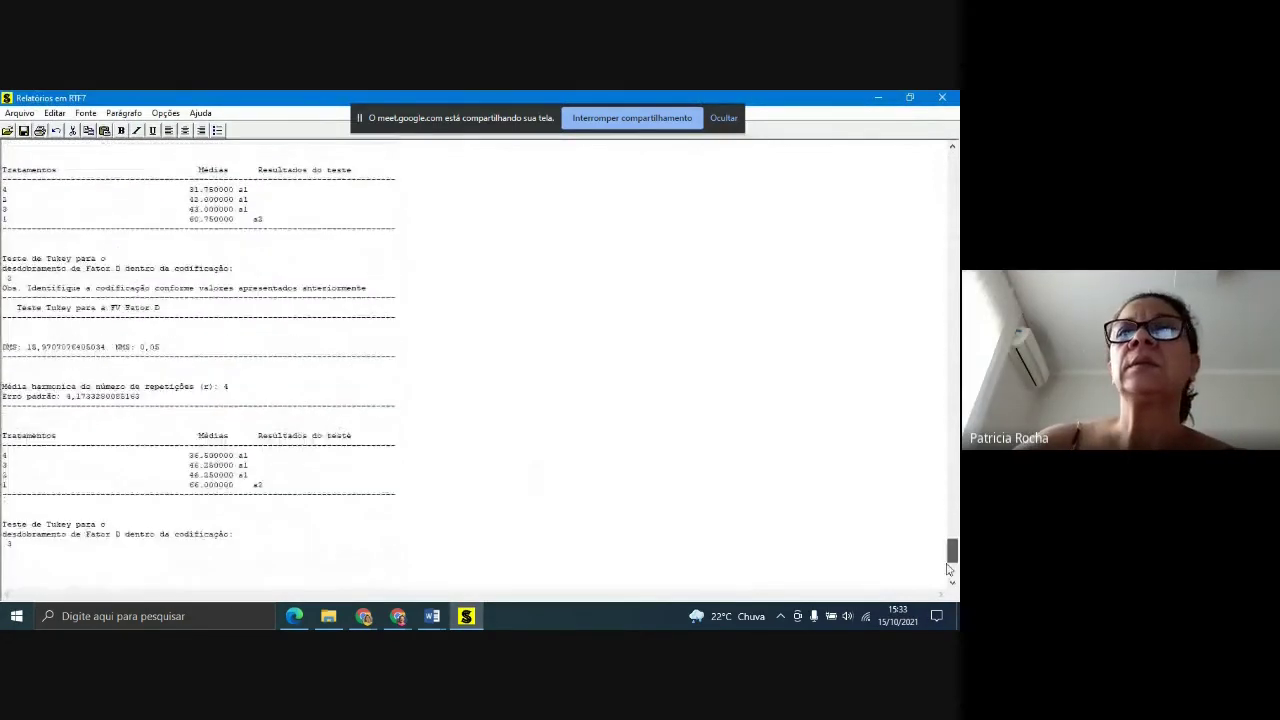
pyautogui.moveTo(953, 565); pyautogui.dragTo(950, 158)
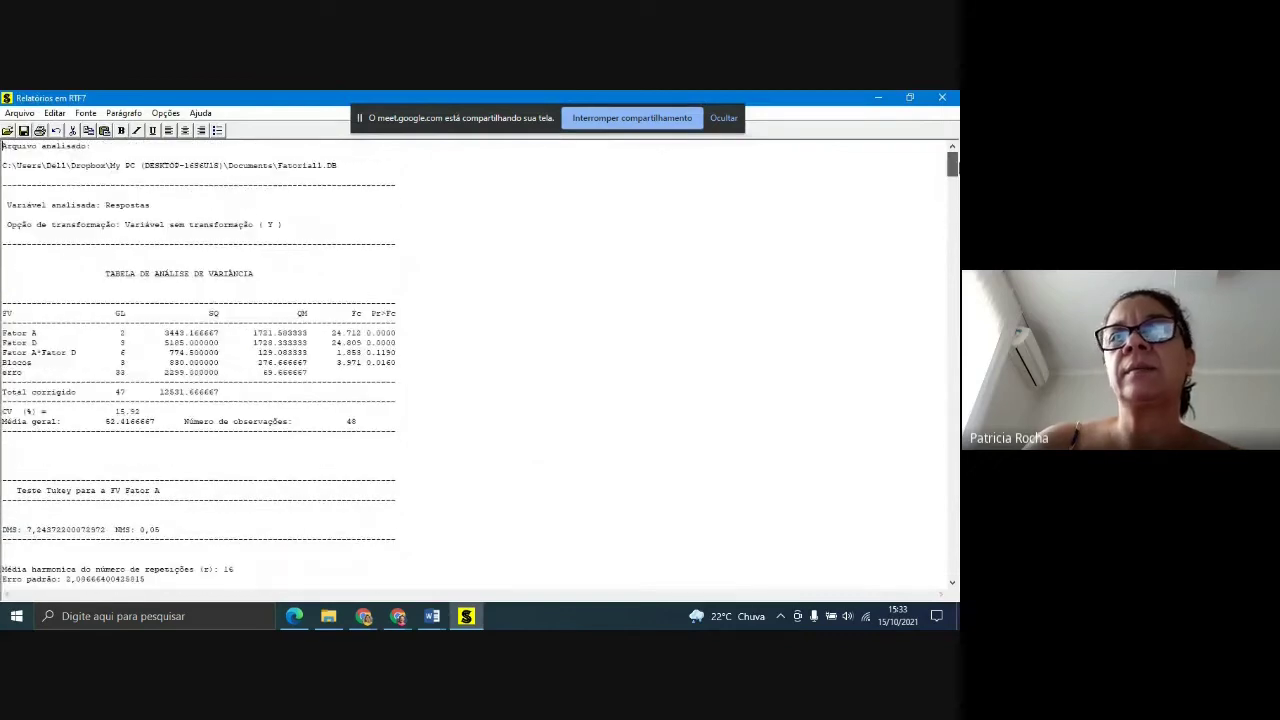
pyautogui.click(942, 97)
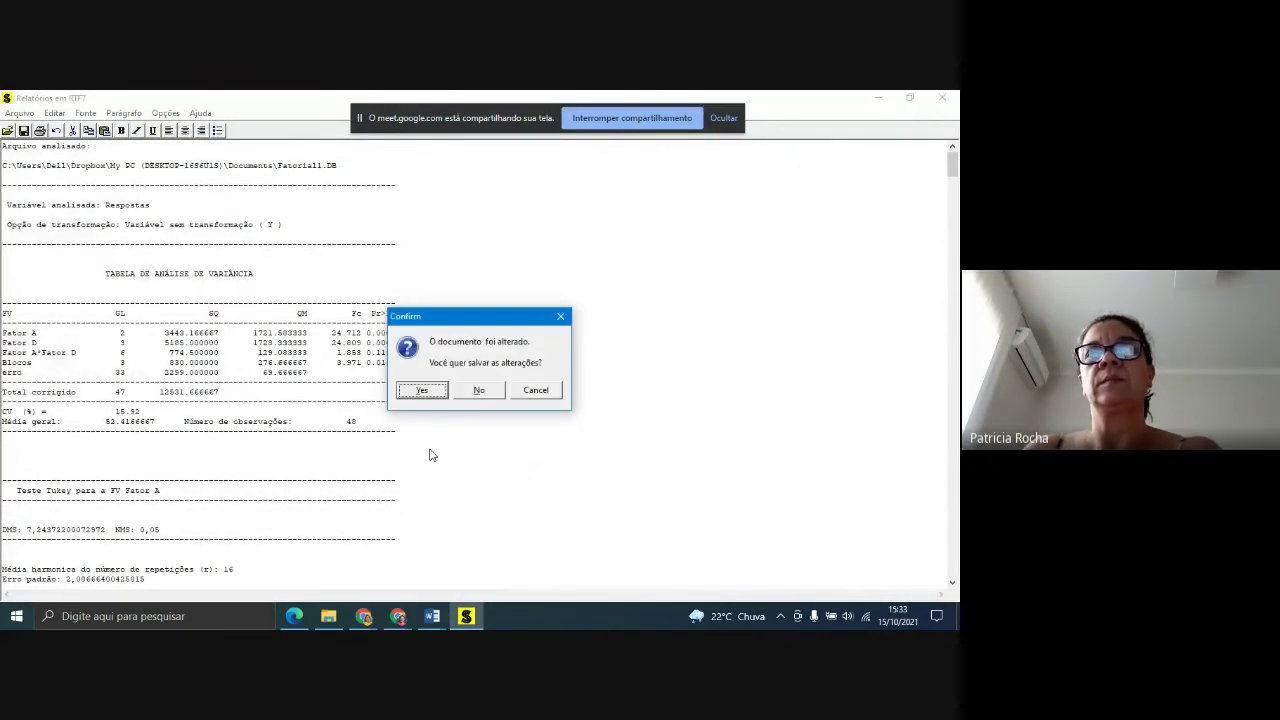
pyautogui.click(474, 389)
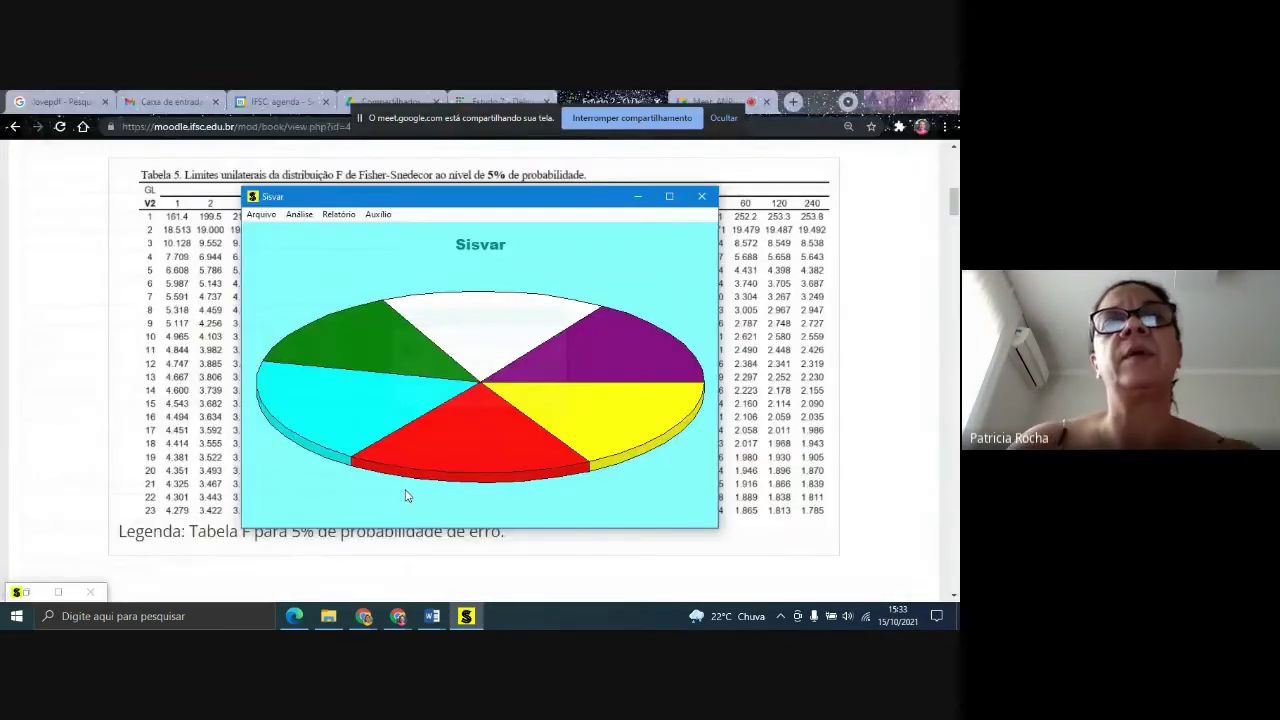
# - Restore the earlier minimized report and examine its analysis of variance table and the Tukey test for Fator A
pyautogui.click(57, 598)
pyautogui.scroll(-4, 275, 320)
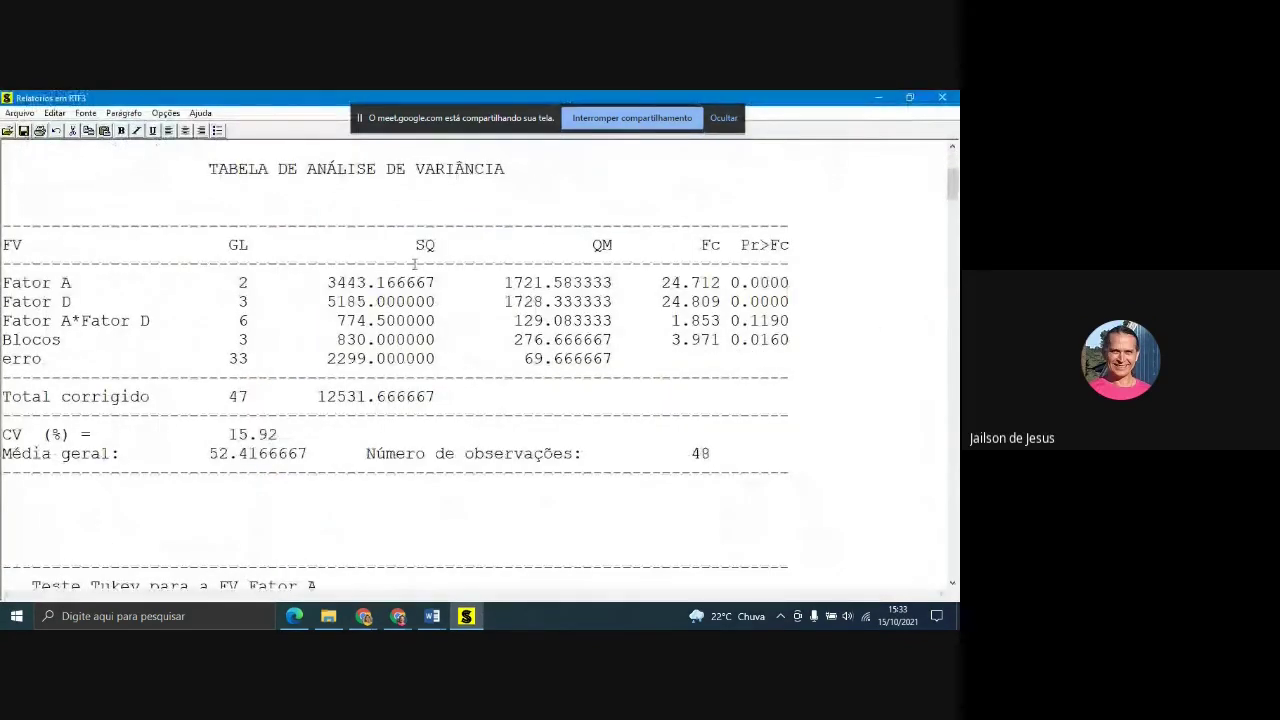
pyautogui.scroll(-6, 546, 472)
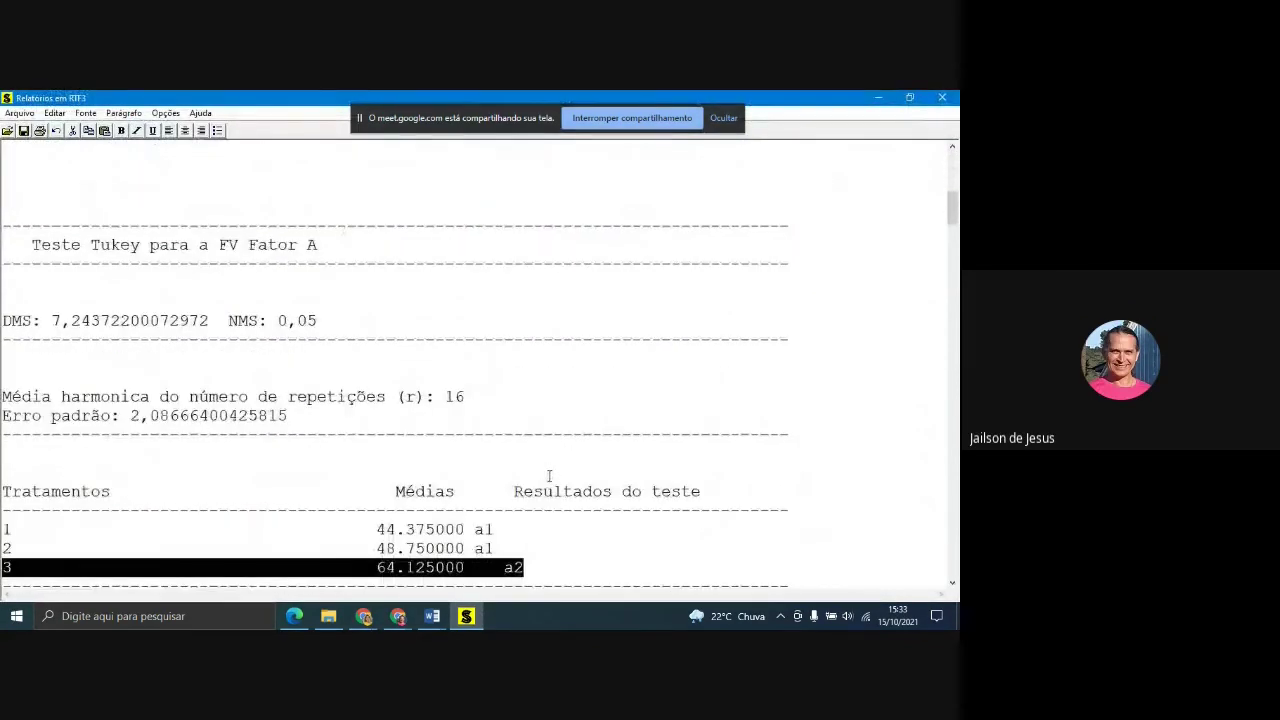
pyautogui.scroll(-3, 549, 476)
pyautogui.scroll(1, 403, 349)
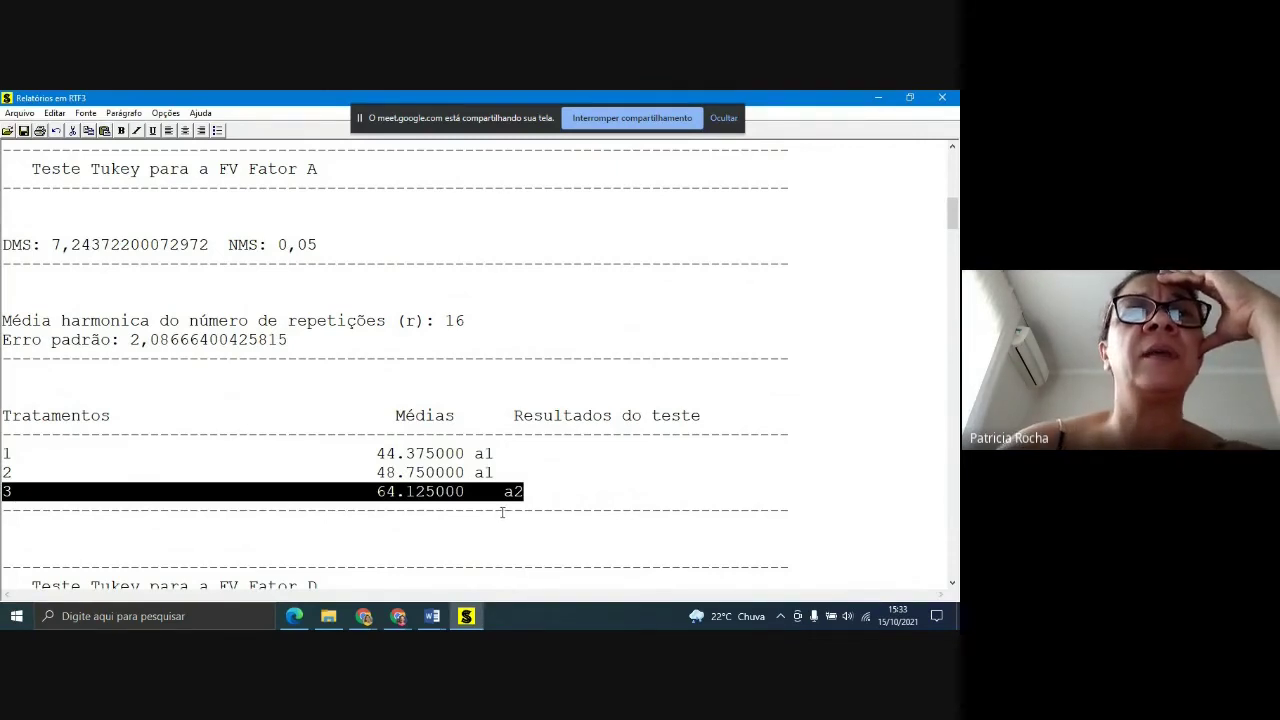
pyautogui.scroll(3, 474, 506)
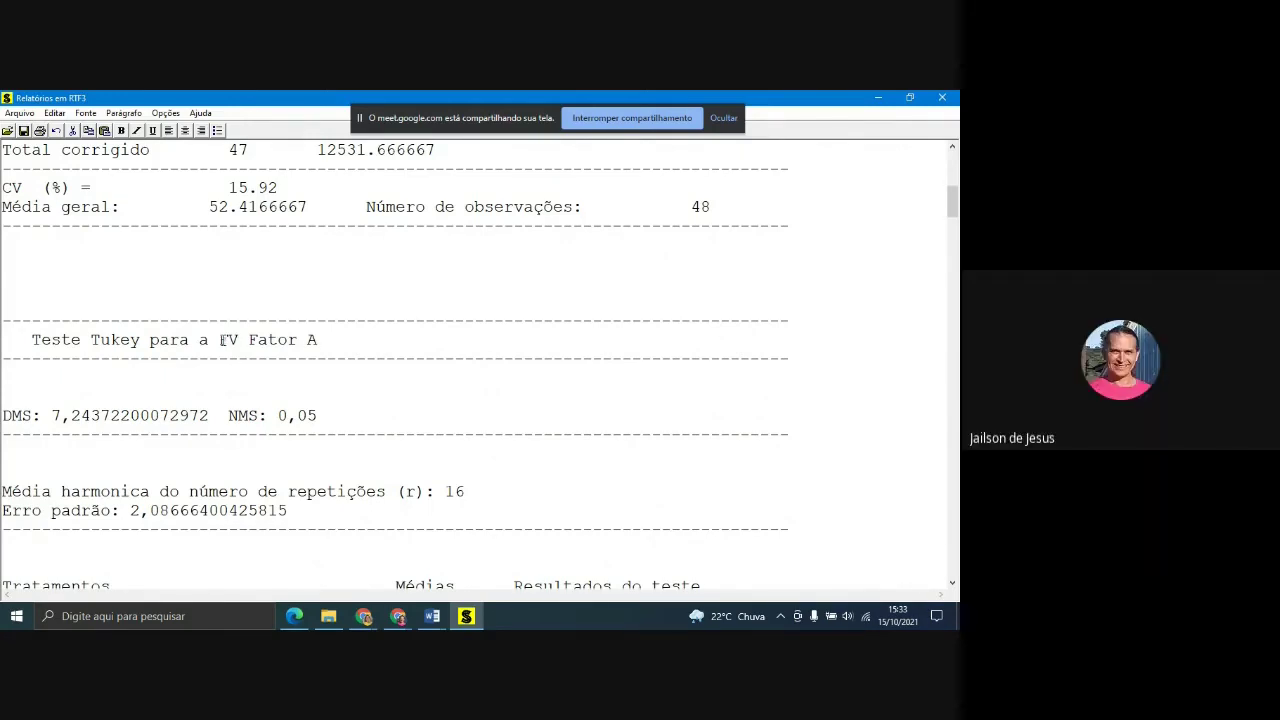
# - Highlight the FV abbreviation, the DMS value and the treatment 3 row in the Tukey test for Fator A
pyautogui.moveTo(219, 341); pyautogui.dragTo(242, 342)
pyautogui.scroll(-2, 497, 453)
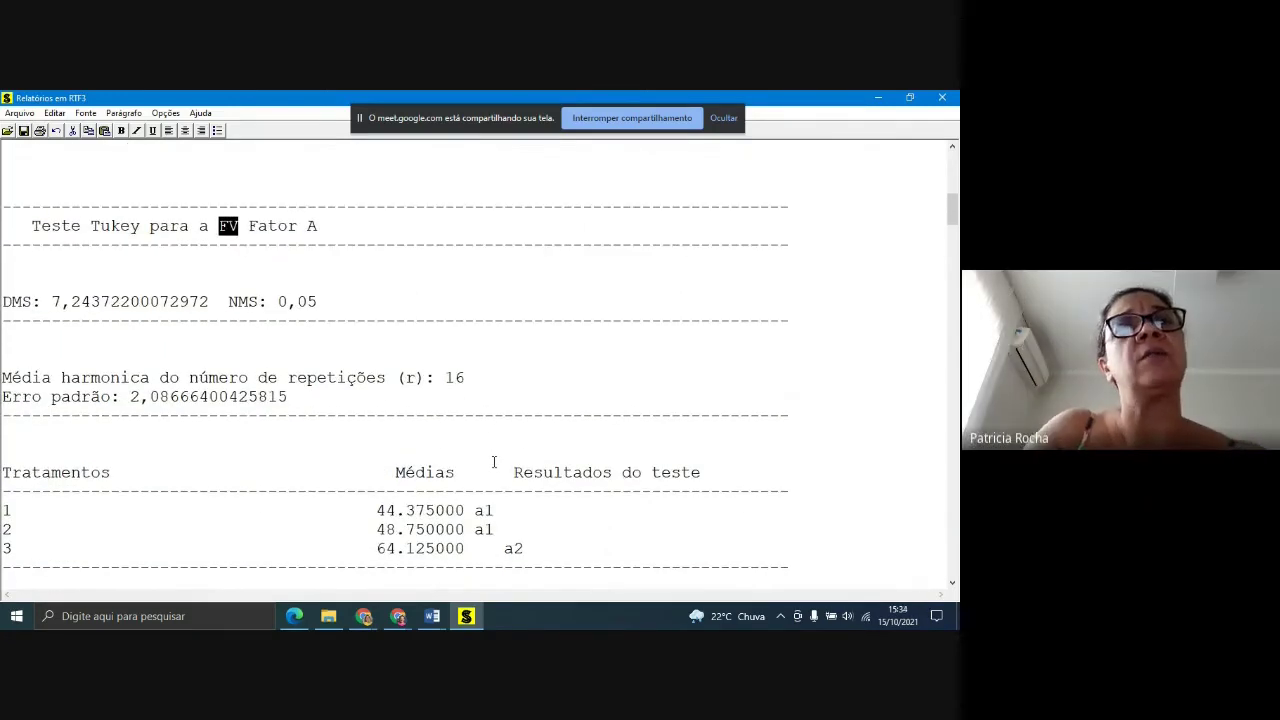
pyautogui.scroll(-2, 391, 406)
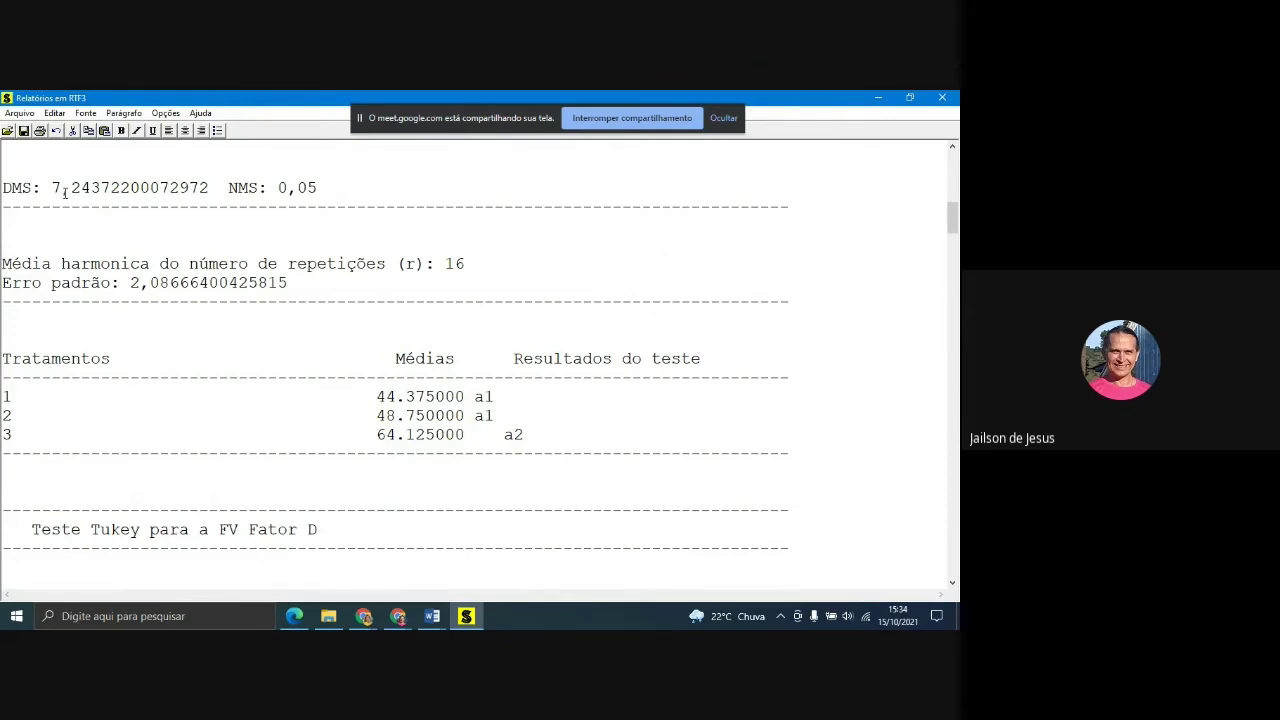
pyautogui.moveTo(53, 189); pyautogui.dragTo(205, 190)
pyautogui.click(104, 187)
pyautogui.moveTo(6, 433); pyautogui.dragTo(547, 437)
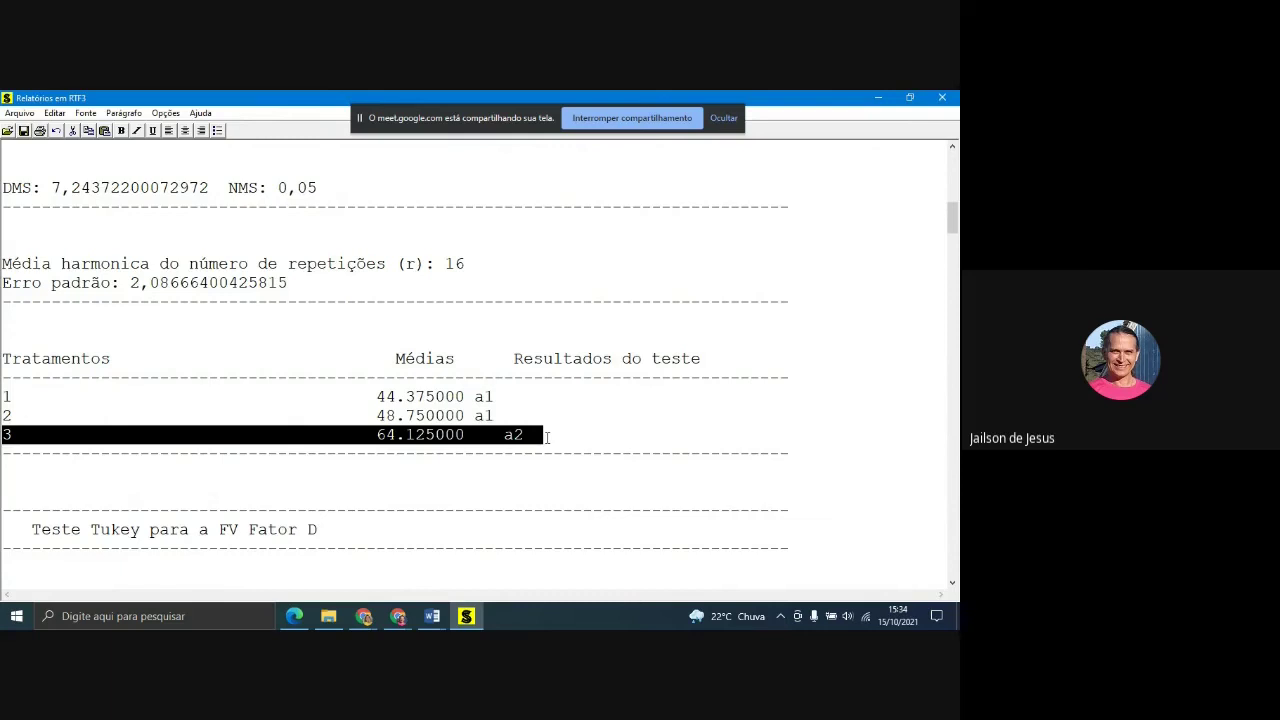
# - Examine the Tukey test for Fator D, highlighting its factor name and the treatment 1 row
pyautogui.scroll(-4, 460, 430)
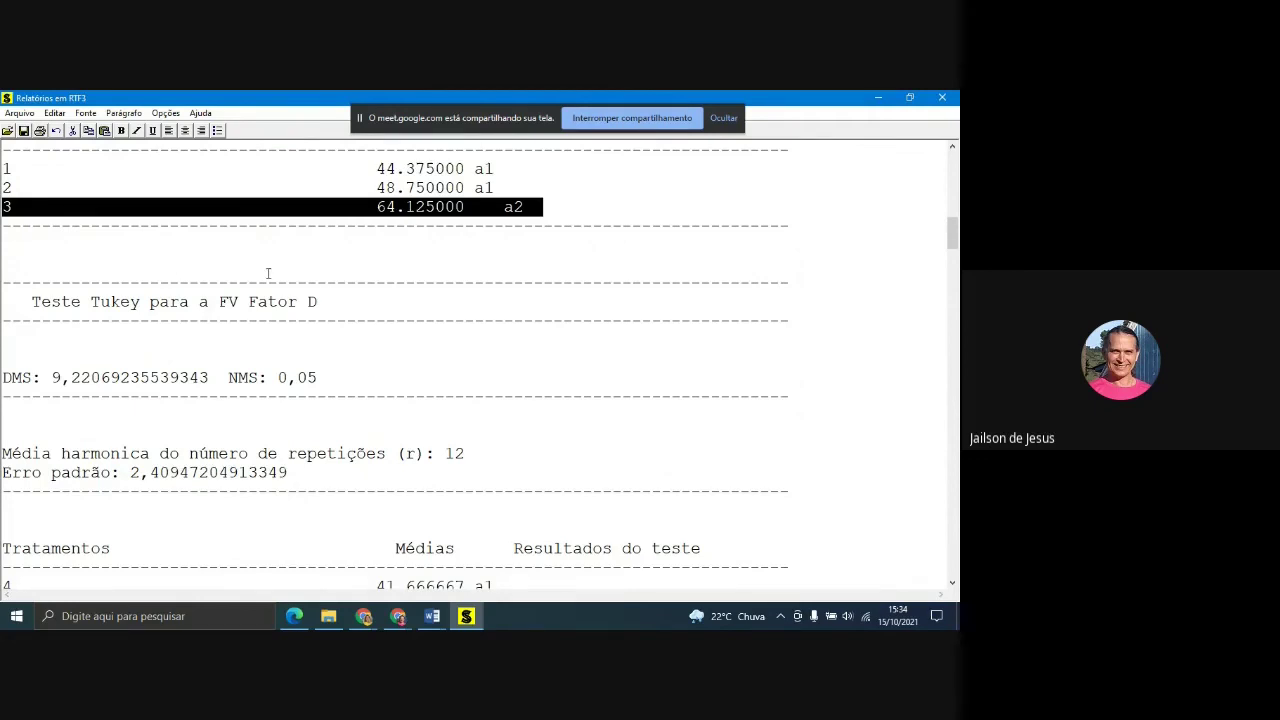
pyautogui.moveTo(250, 301); pyautogui.dragTo(318, 302)
pyautogui.scroll(-3, 351, 331)
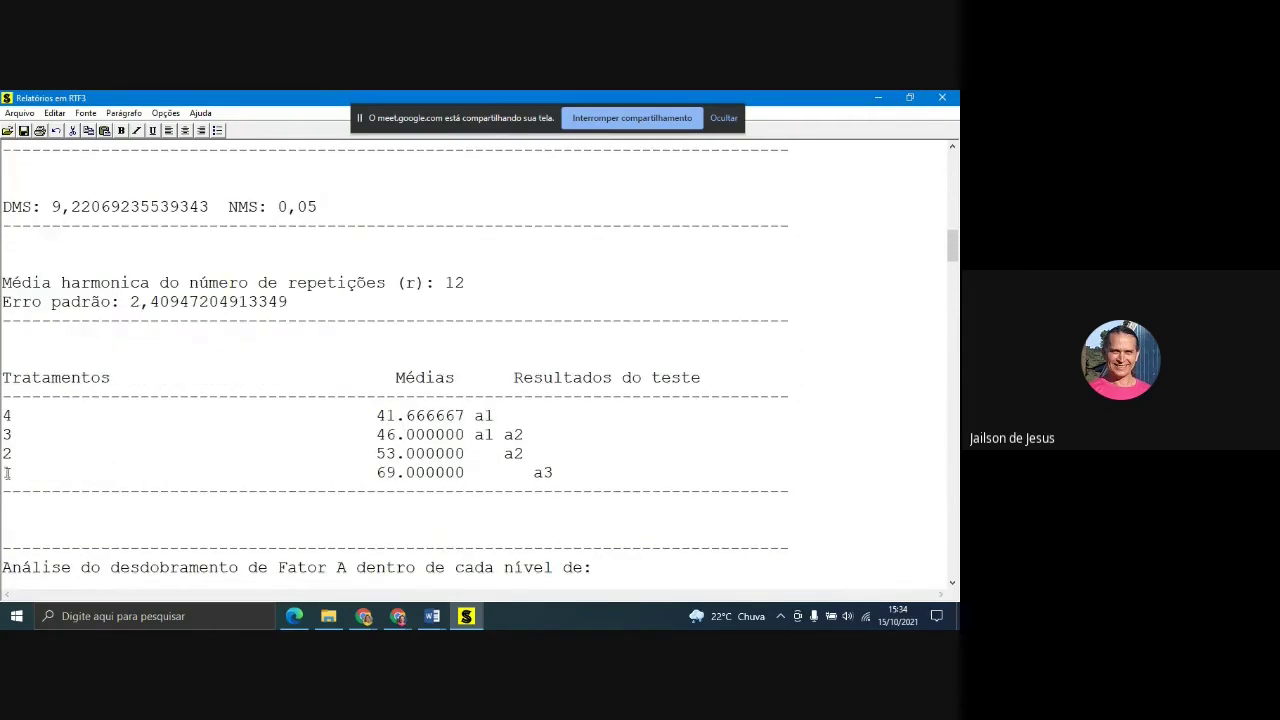
pyautogui.moveTo(7, 473); pyautogui.dragTo(591, 478)
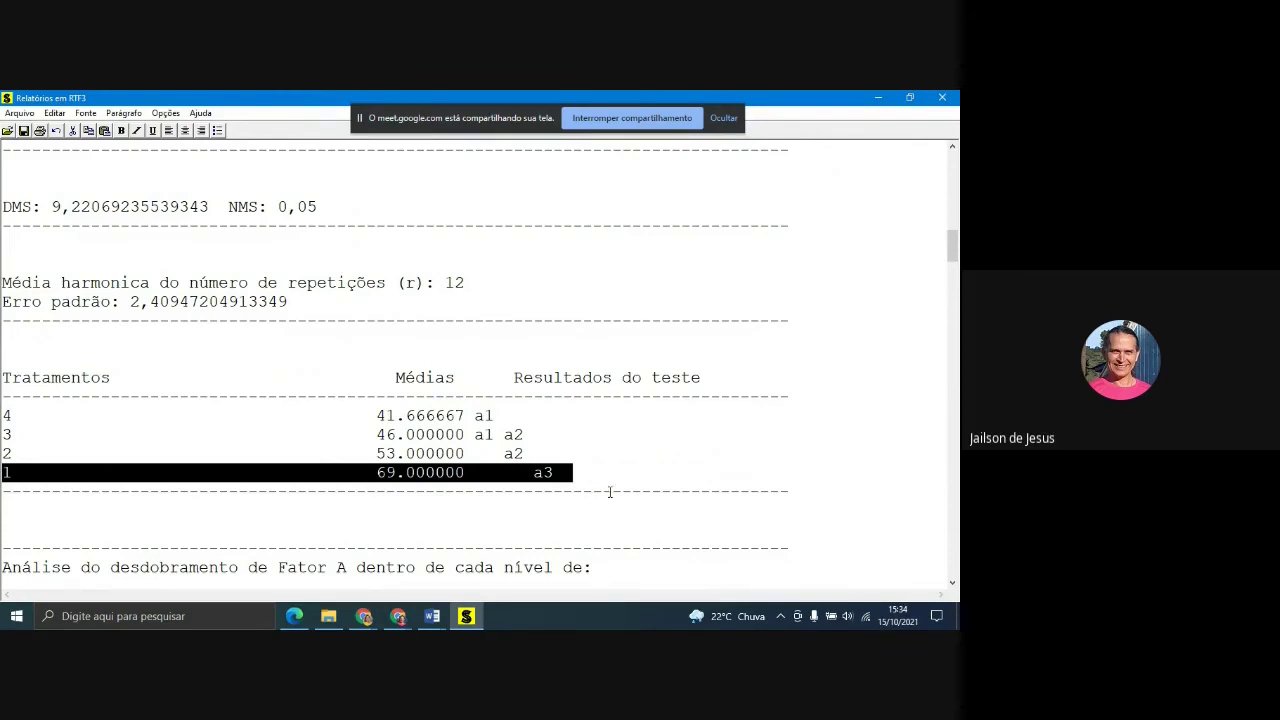
pyautogui.scroll(-5, 609, 492)
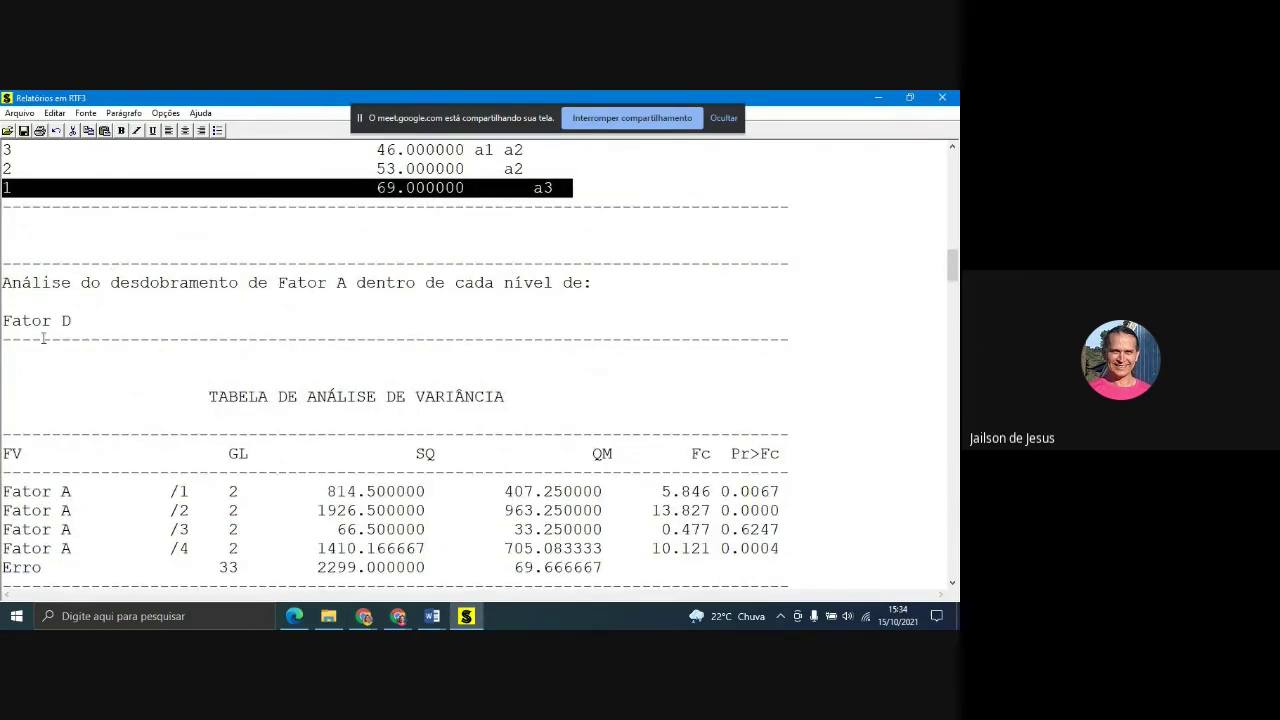
# - Examine the unfolding of Fator A within each level of Fator D, including its analysis of variance table and level coding
pyautogui.scroll(-1, 220, 362)
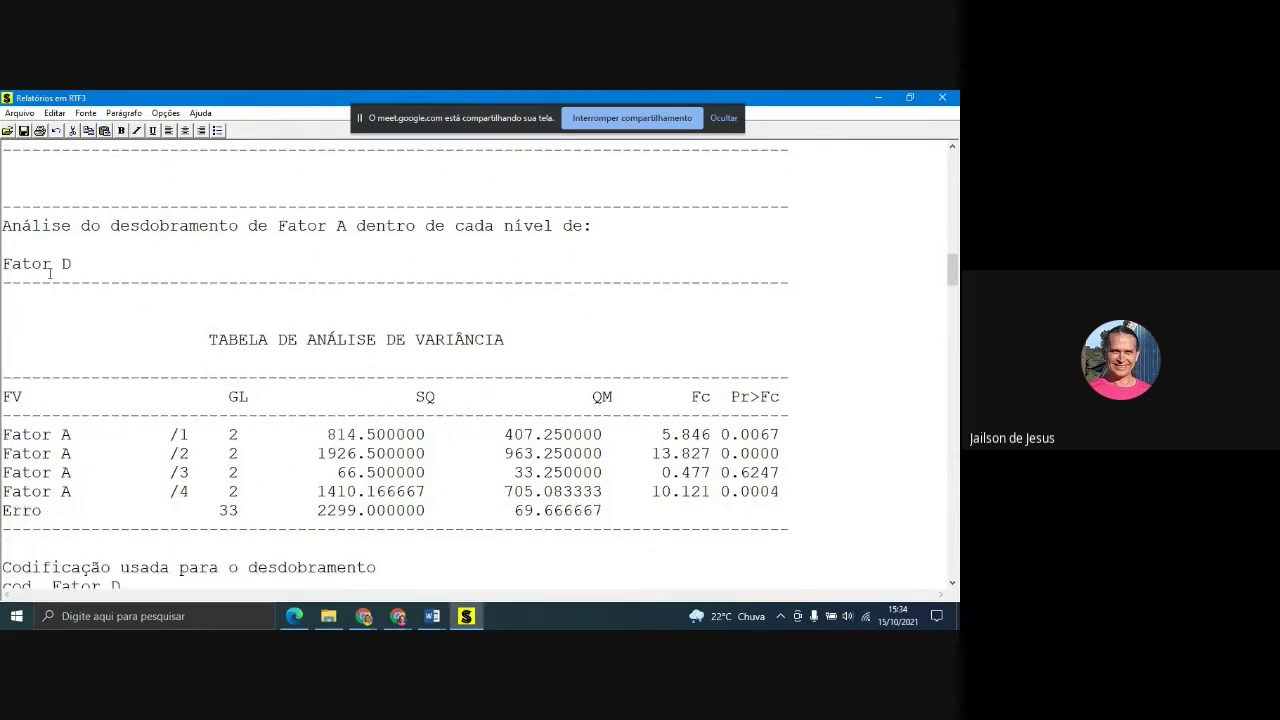
pyautogui.scroll(-2, 413, 553)
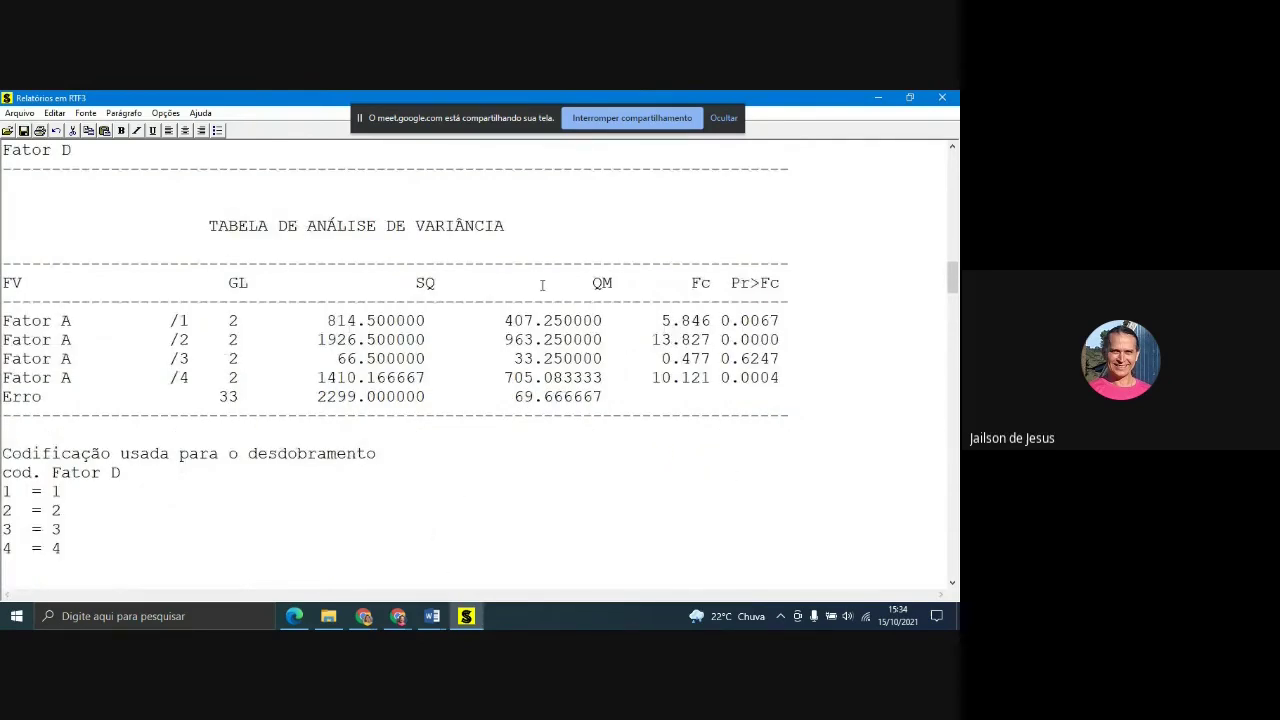
pyautogui.scroll(-3, 129, 320)
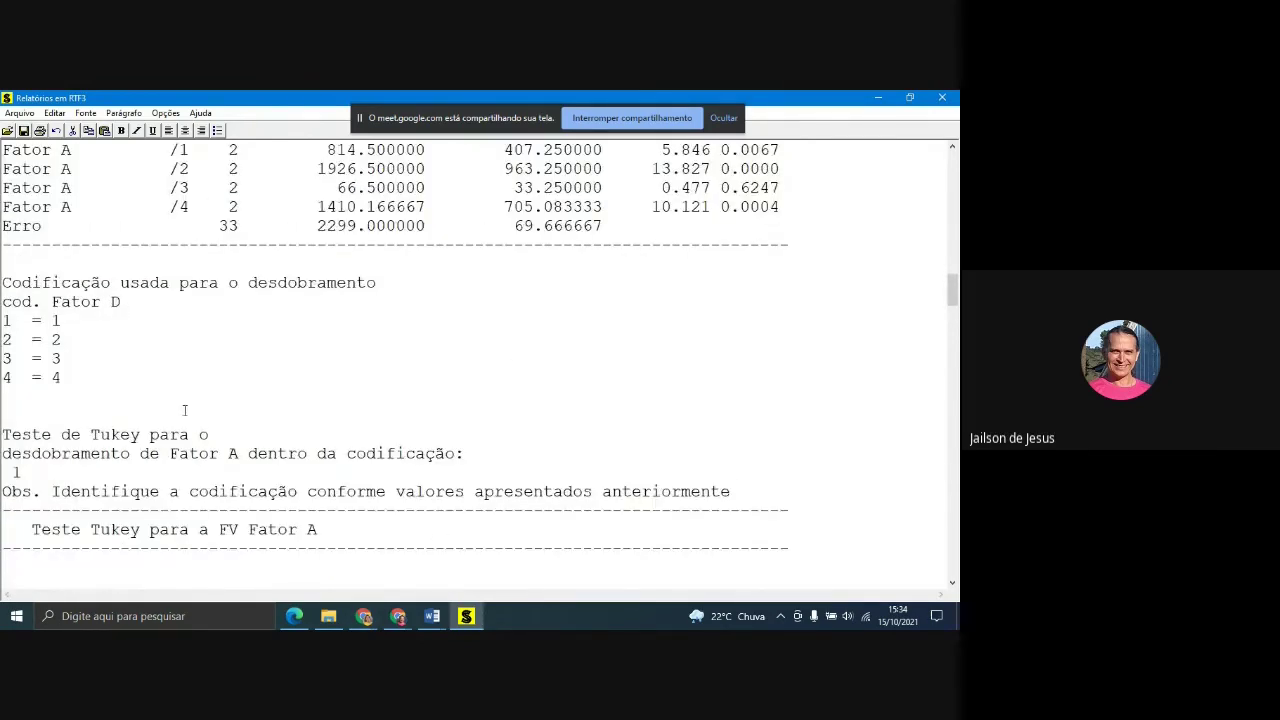
pyautogui.scroll(-4, 184, 410)
pyautogui.scroll(-2, 390, 413)
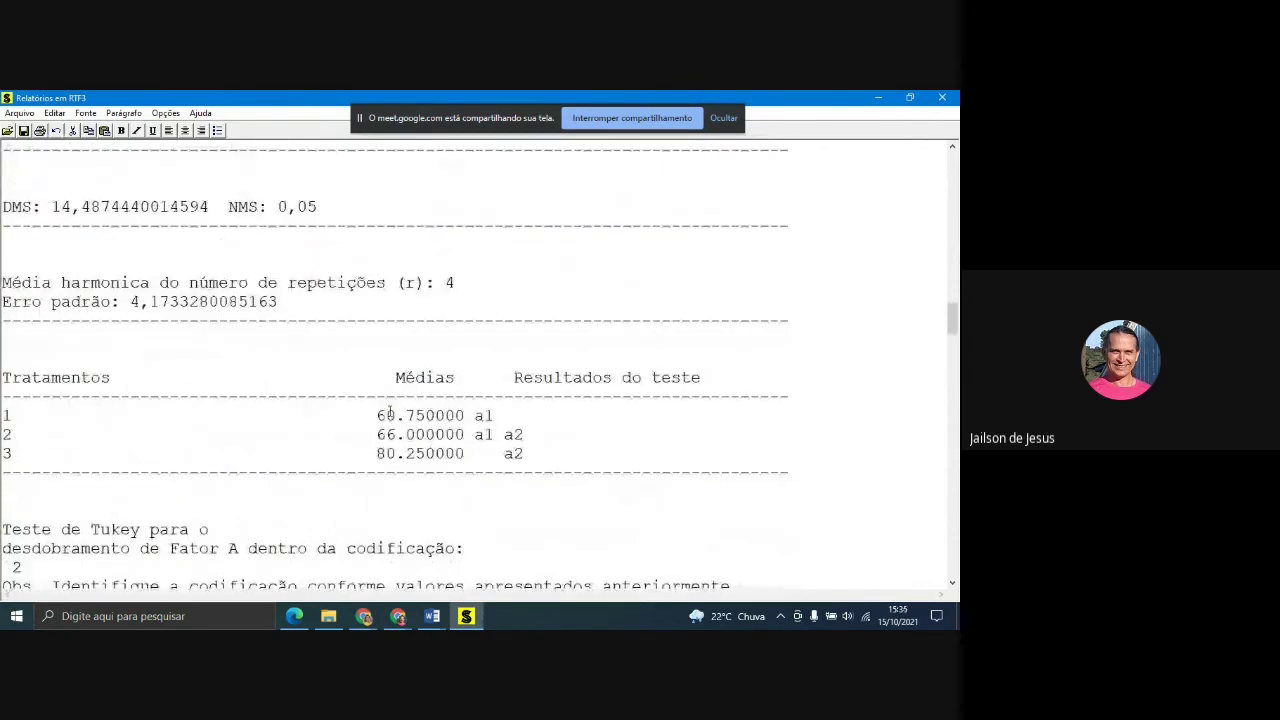
# - Highlight the treatment 3 mean and test result in each Tukey test of Fator A within Fator D codes 1 to 4
pyautogui.moveTo(370, 463); pyautogui.dragTo(552, 460)
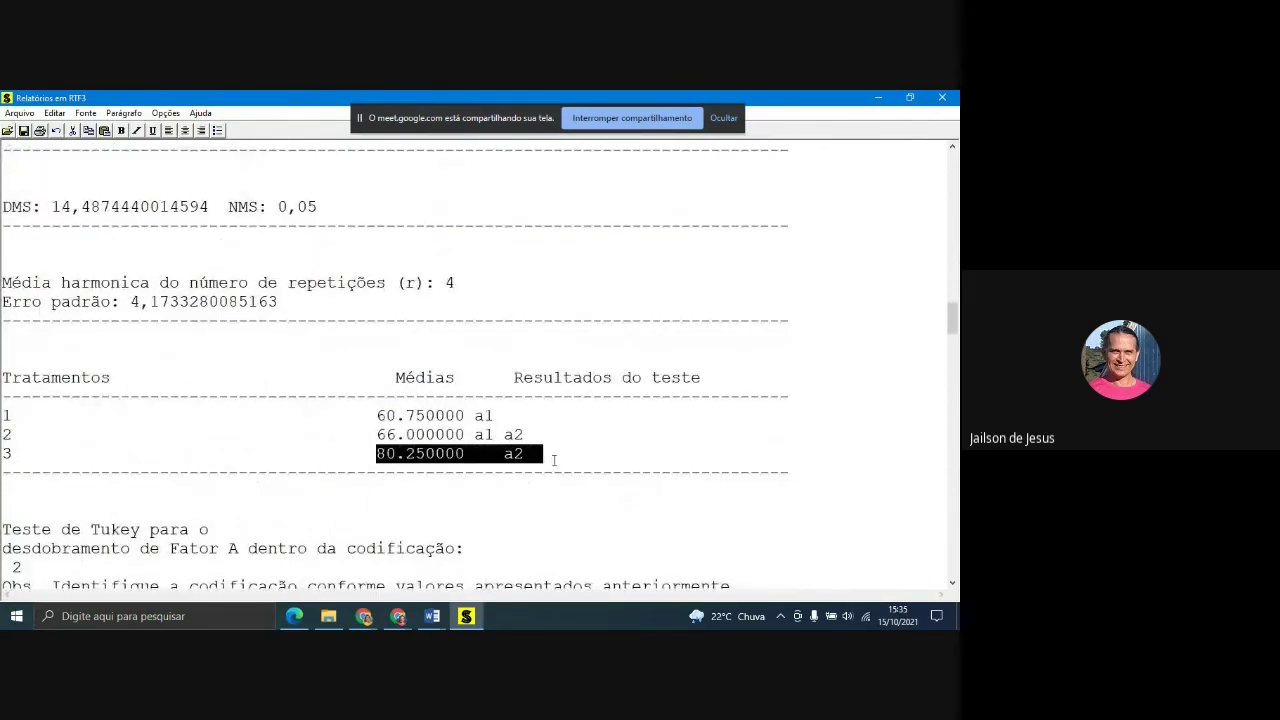
pyautogui.scroll(-8, 552, 460)
pyautogui.moveTo(367, 453); pyautogui.dragTo(554, 452)
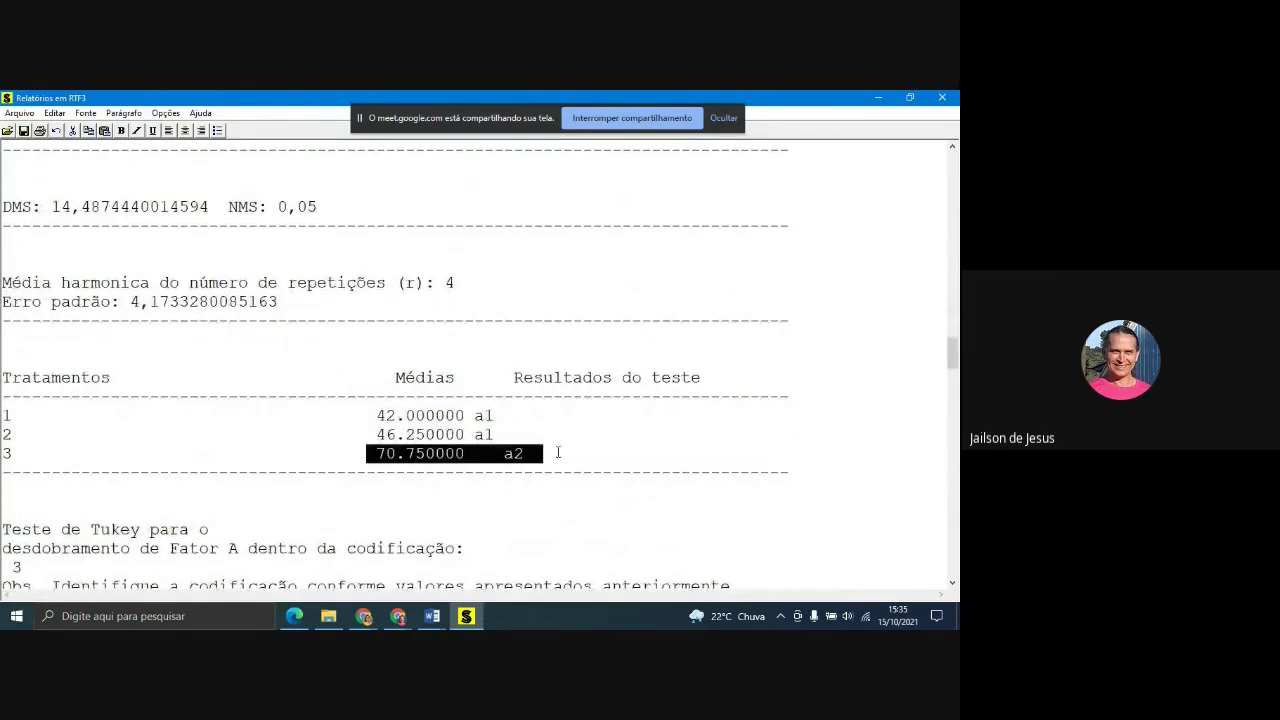
pyautogui.scroll(-8, 577, 460)
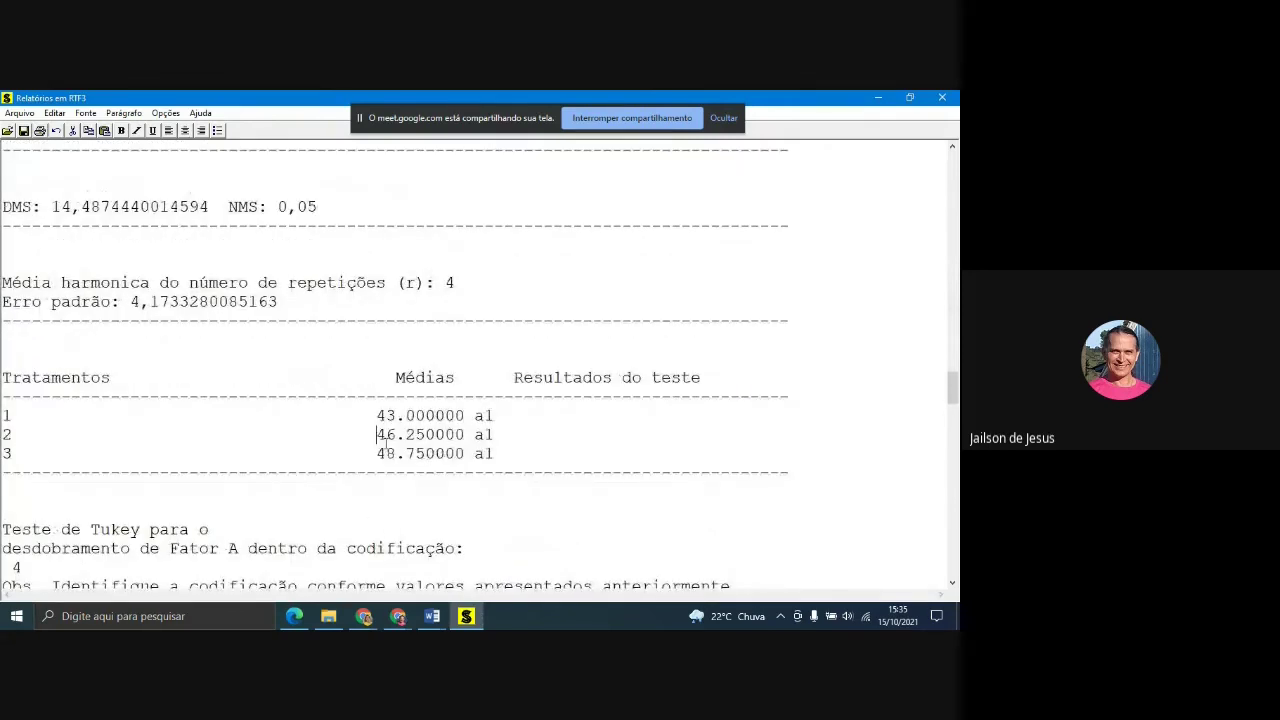
pyautogui.moveTo(367, 453); pyautogui.dragTo(494, 455)
pyautogui.scroll(-2, 544, 472)
pyautogui.scroll(-5, 544, 472)
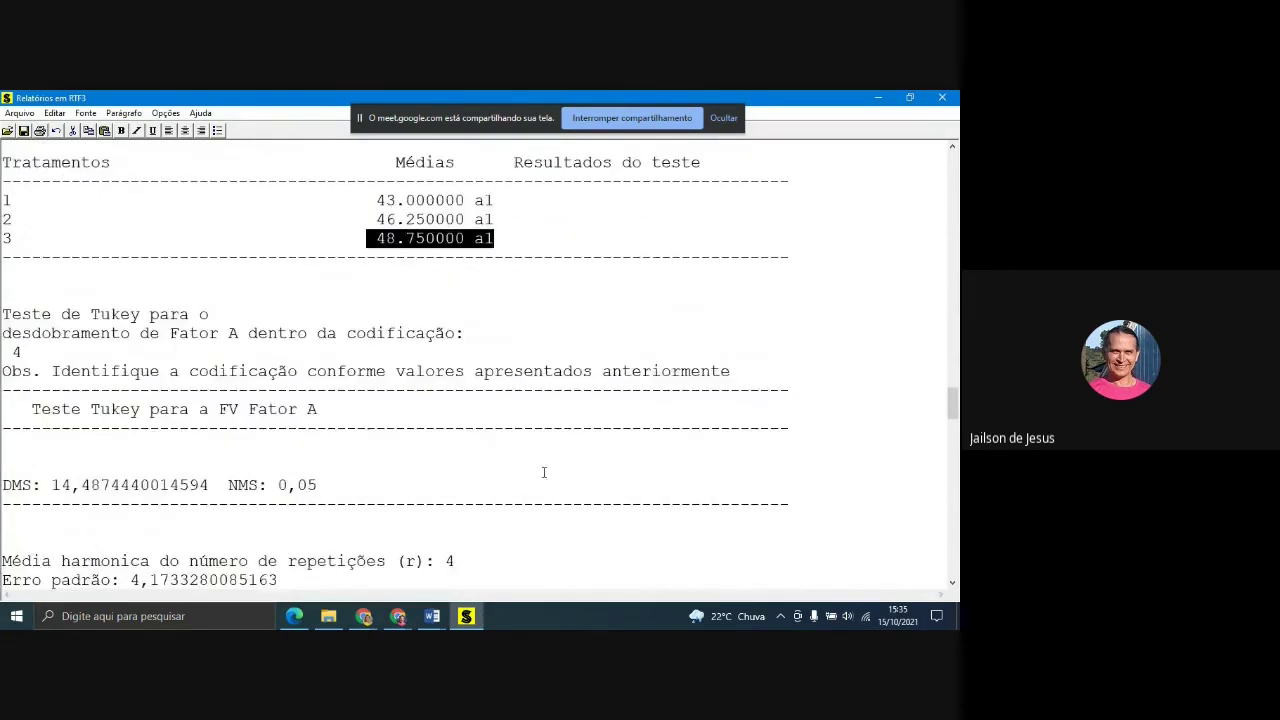
pyautogui.moveTo(376, 529); pyautogui.dragTo(521, 531)
pyautogui.scroll(-2, 571, 534)
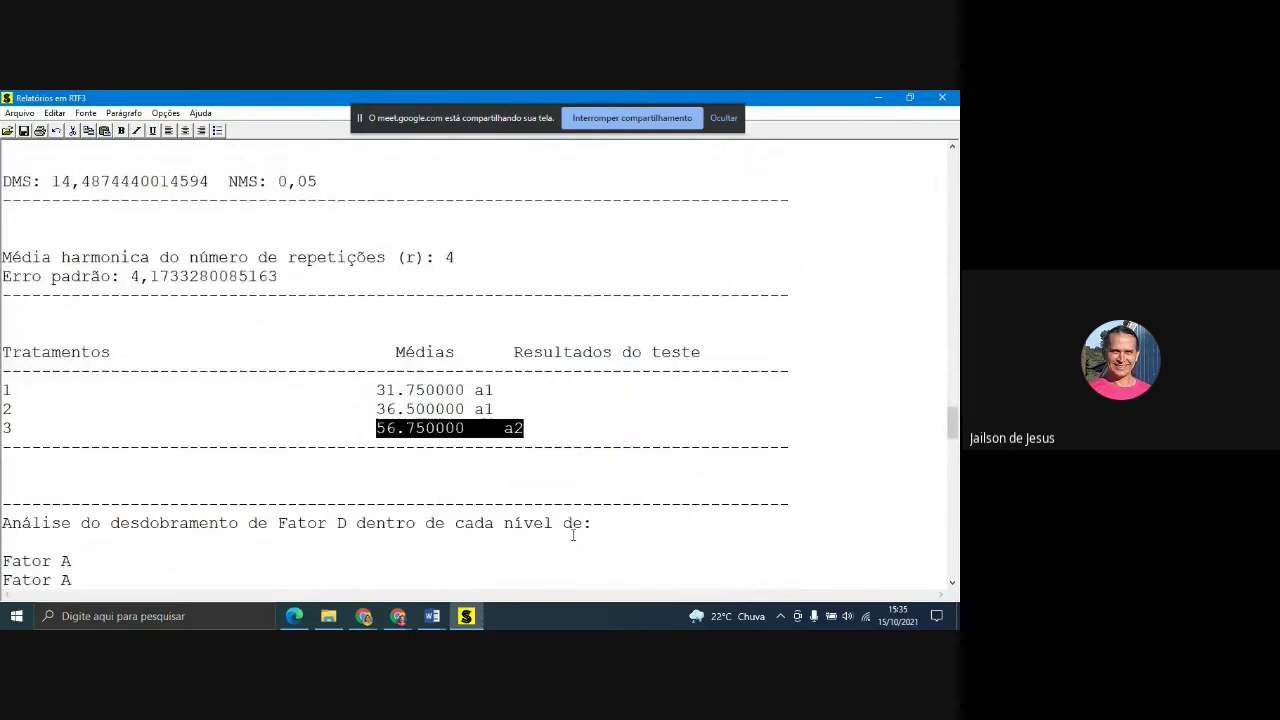
# - Return to the report's main analysis of variance table and highlight the Fator A*Fator D interaction row
pyautogui.scroll(6, 573, 534)
pyautogui.scroll(3, 573, 534)
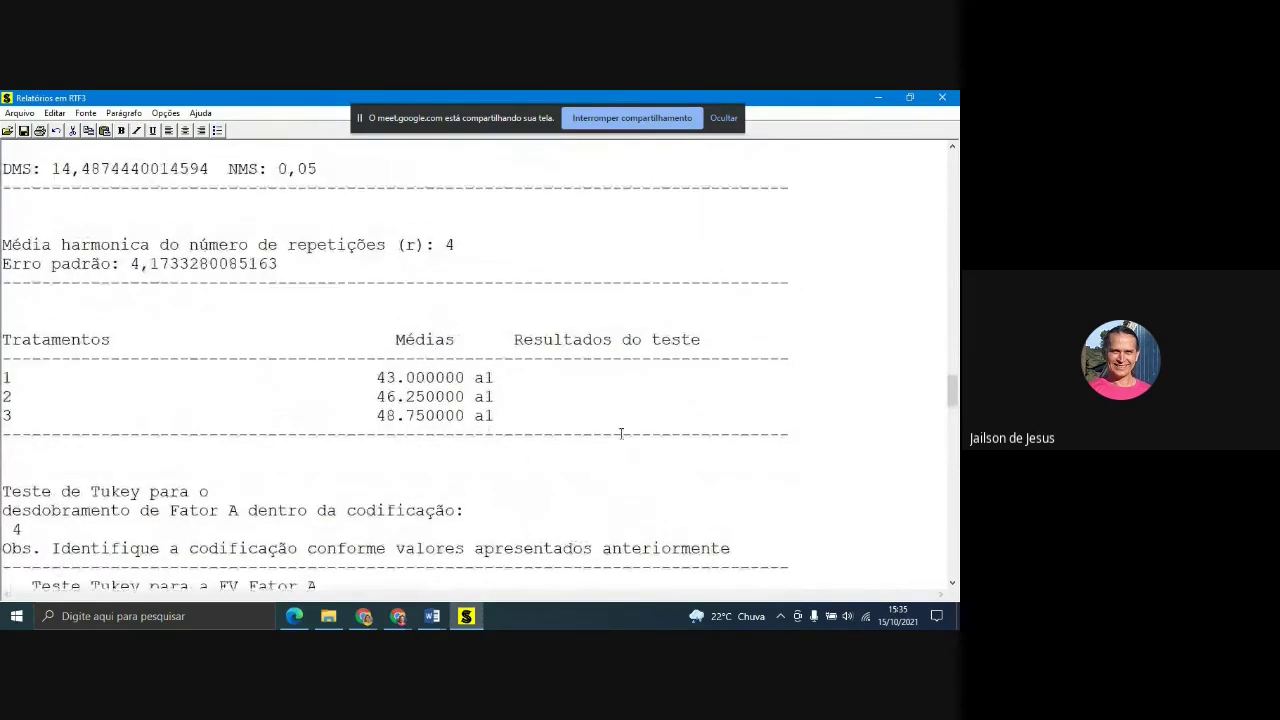
pyautogui.moveTo(957, 374); pyautogui.dragTo(952, 176)
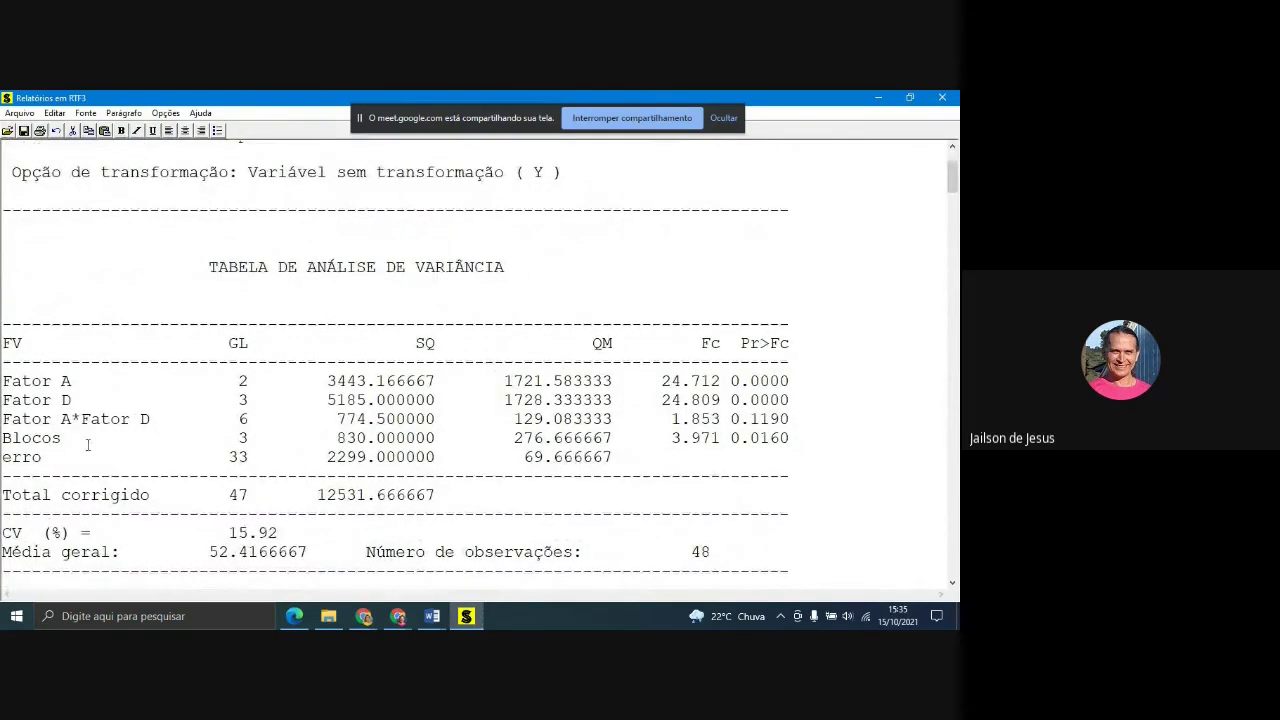
pyautogui.moveTo(3, 419); pyautogui.dragTo(814, 426)
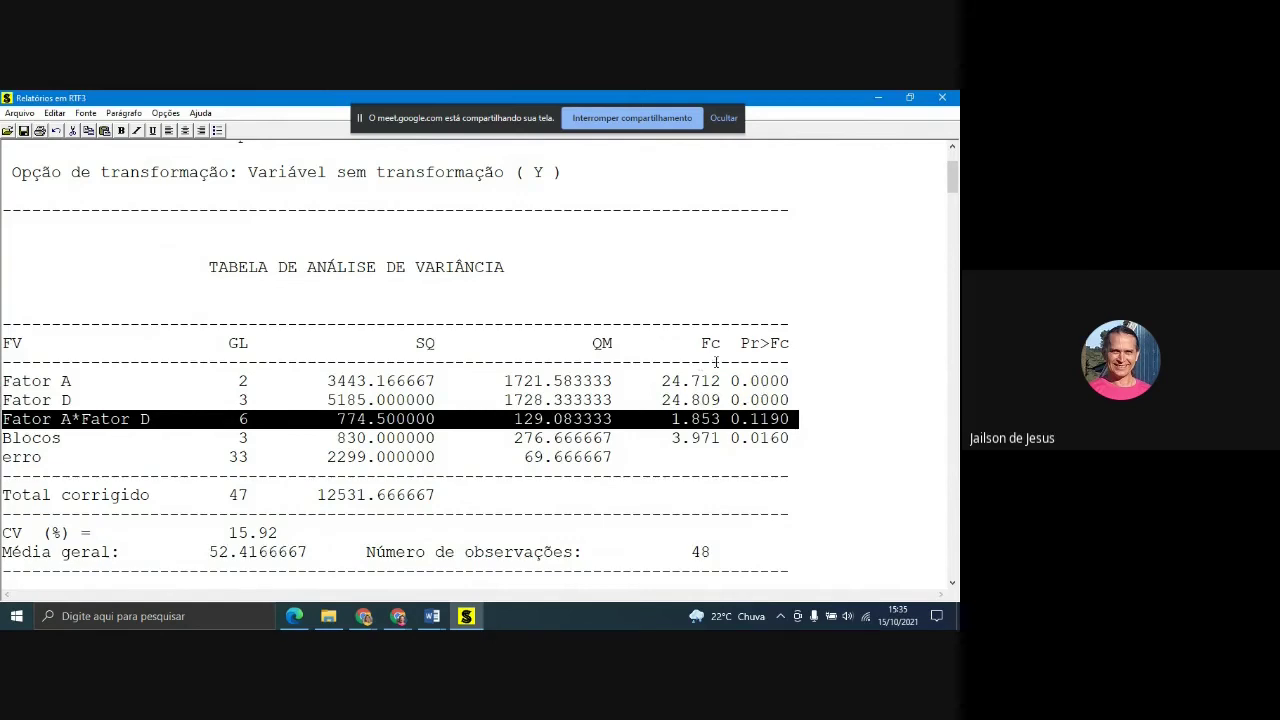
# - Highlight treatment 1's result in the overall Tukey test for Fator D and the recommended factor levels in the report's closing sentence
pyautogui.moveTo(953, 176); pyautogui.dragTo(955, 222)
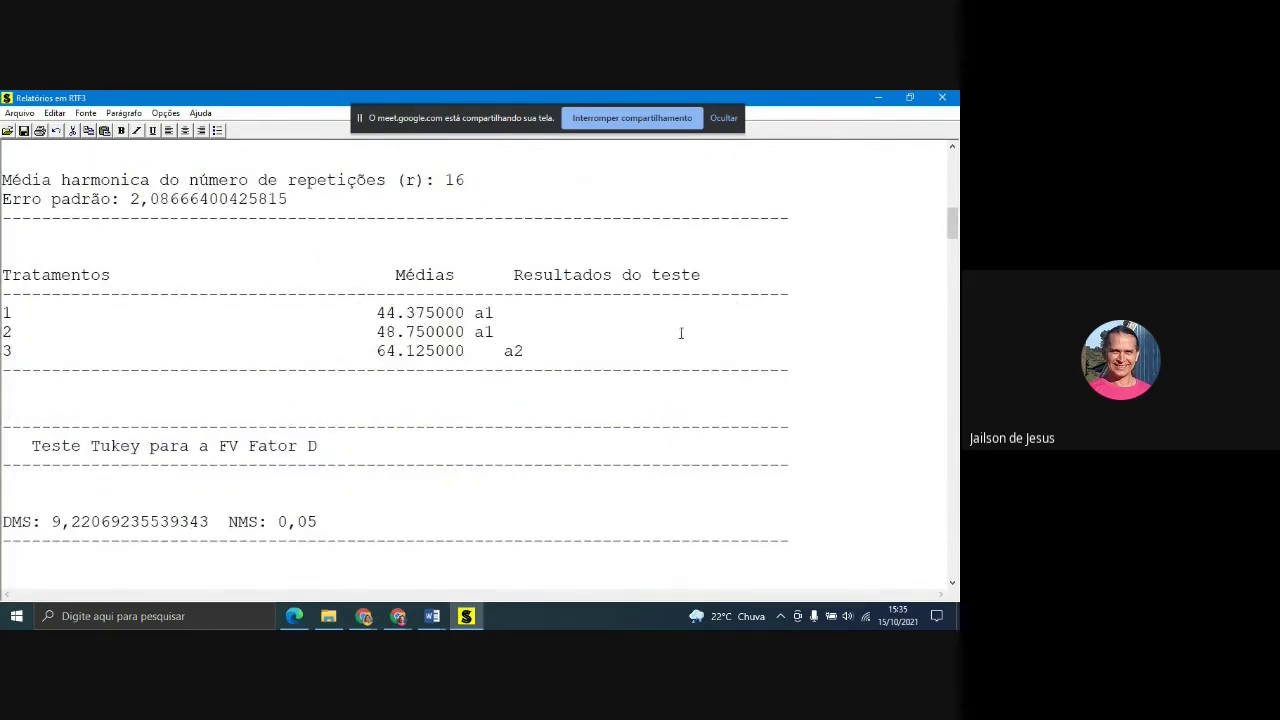
pyautogui.moveTo(953, 225); pyautogui.dragTo(953, 262)
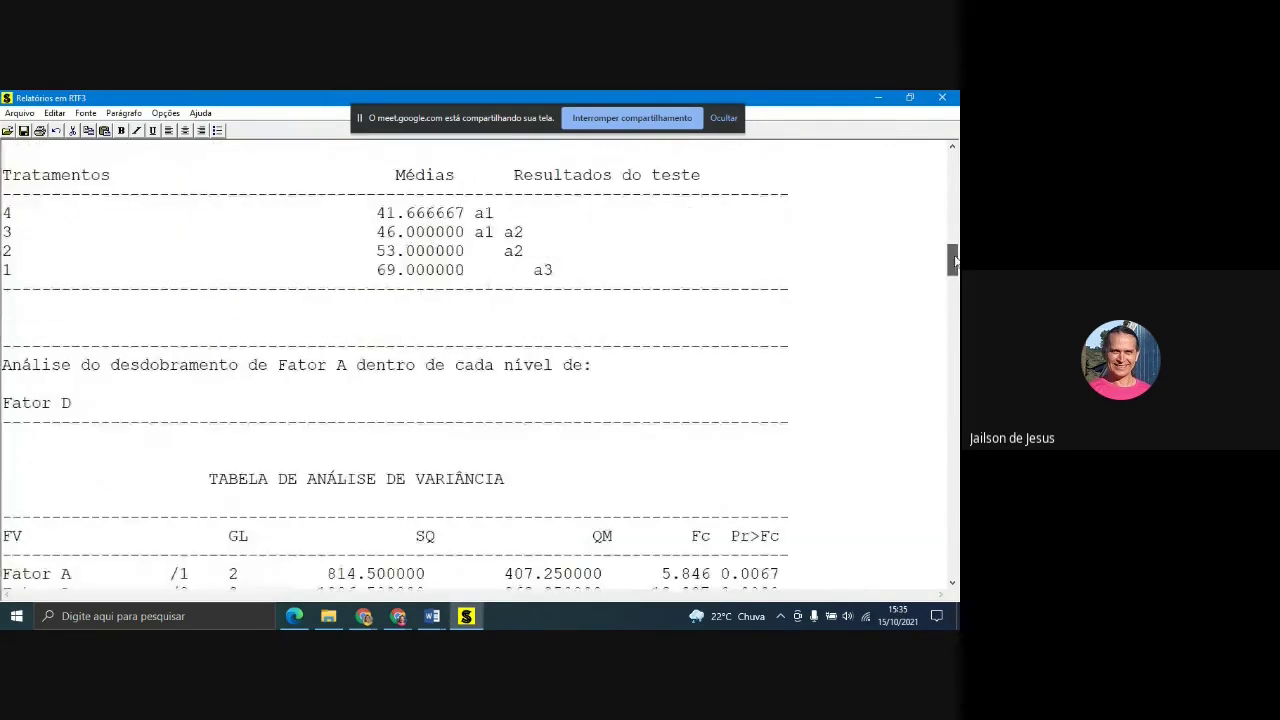
pyautogui.moveTo(562, 270); pyautogui.dragTo(337, 277)
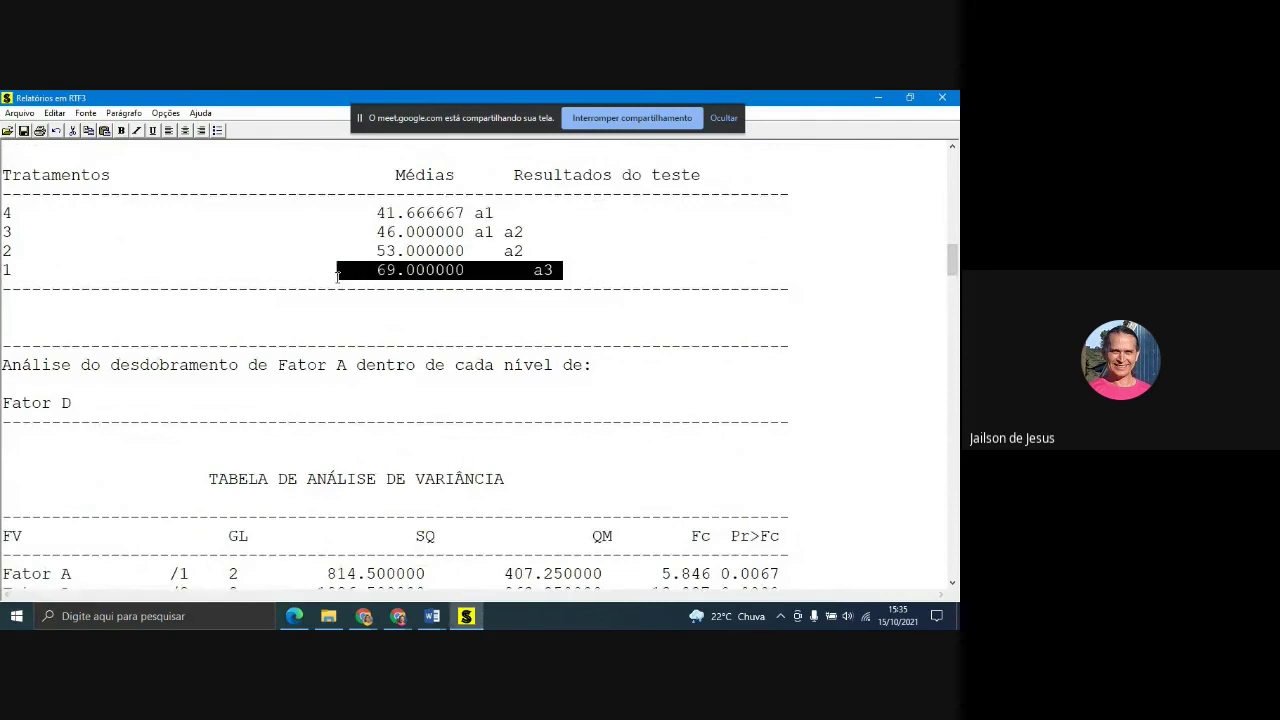
pyautogui.moveTo(953, 259); pyautogui.dragTo(953, 575)
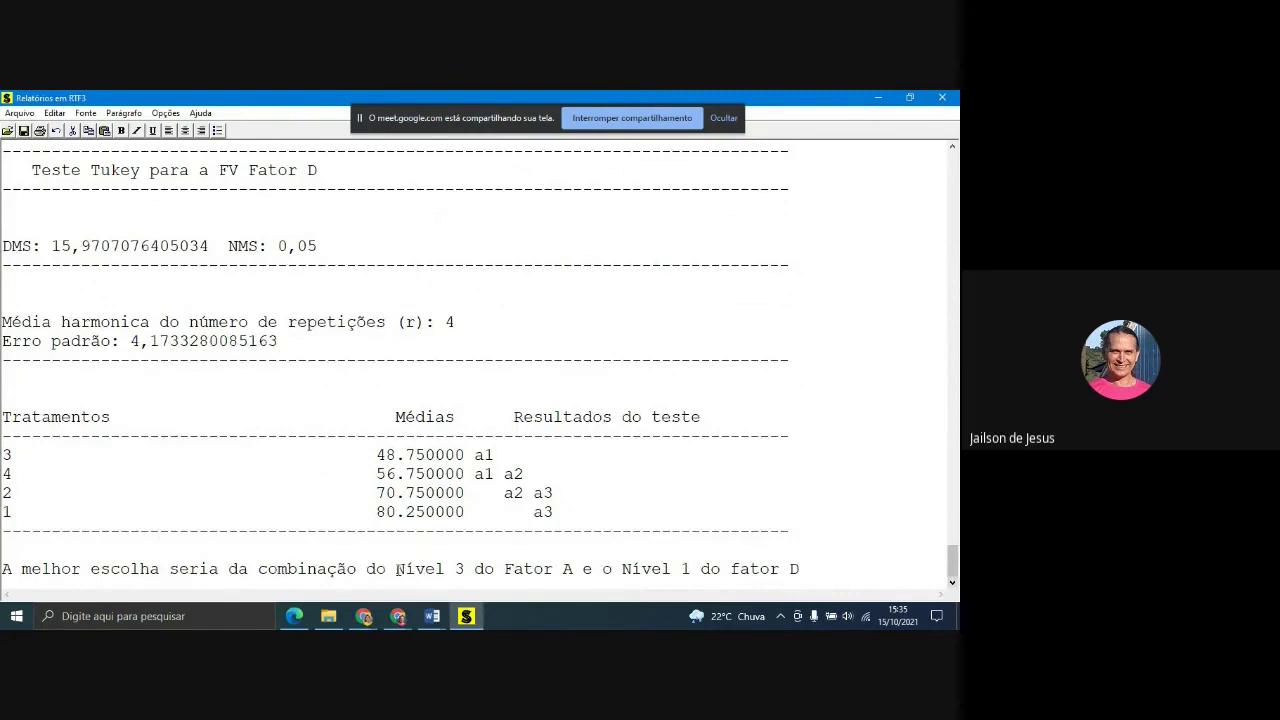
pyautogui.moveTo(397, 568); pyautogui.dragTo(783, 585)
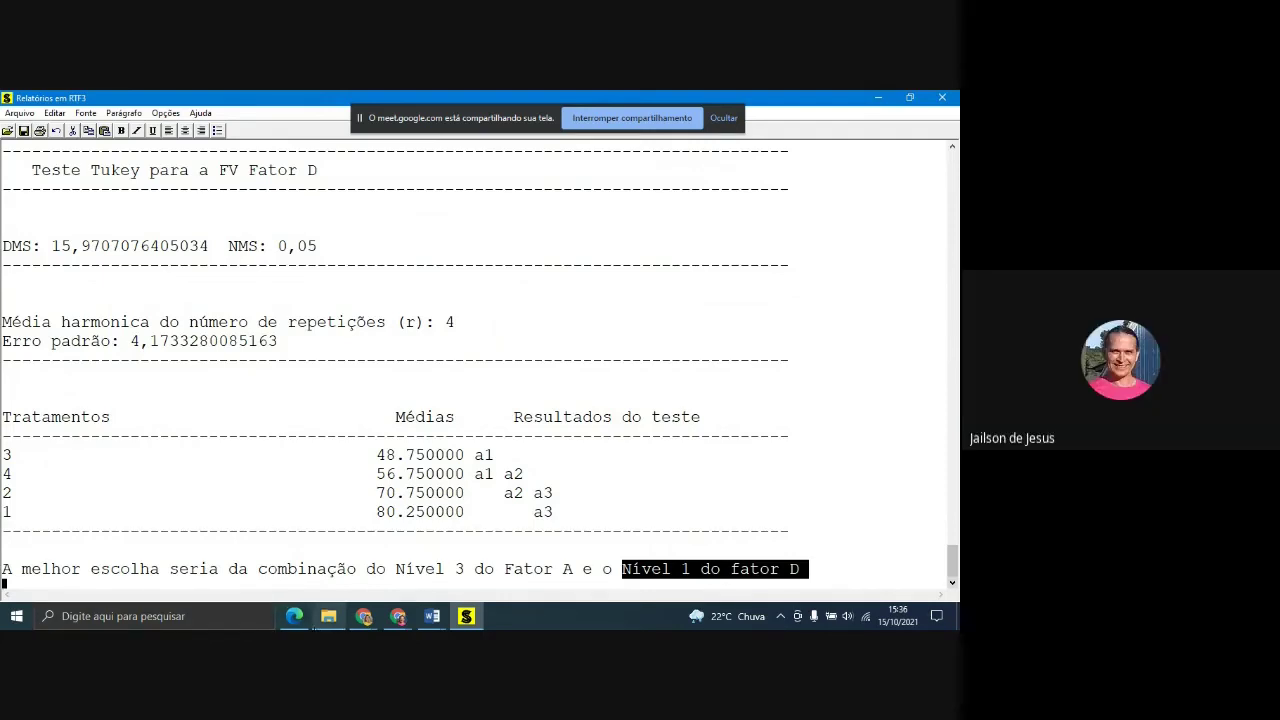
# - Switch to the lesson slides in Edge and review the Atividade 1 statement describing factors A and D
pyautogui.click(294, 616)
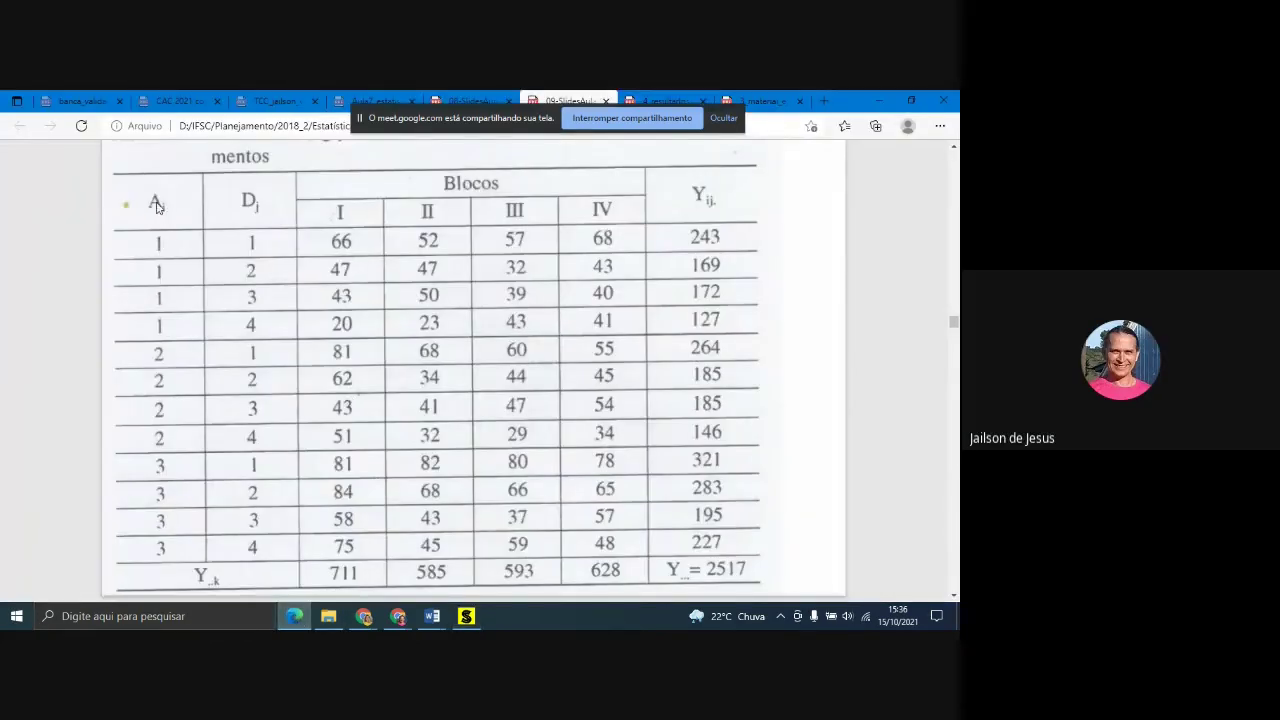
pyautogui.scroll(5, 460, 322)
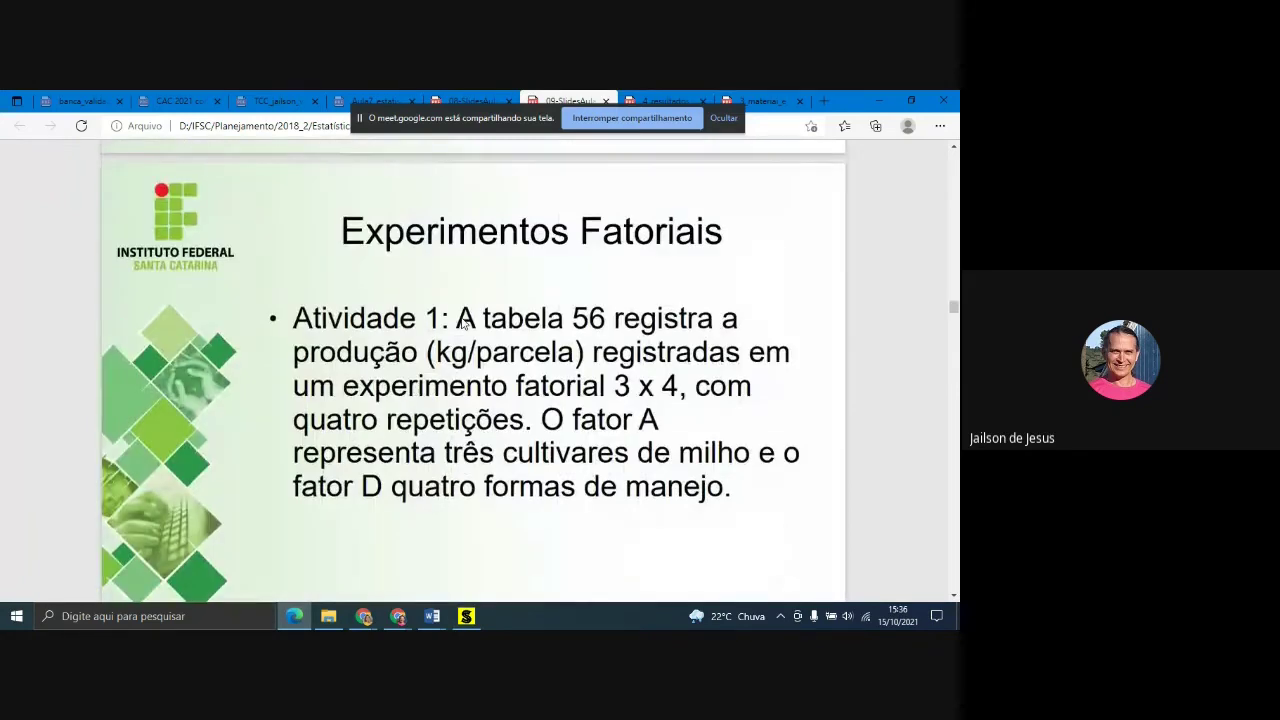